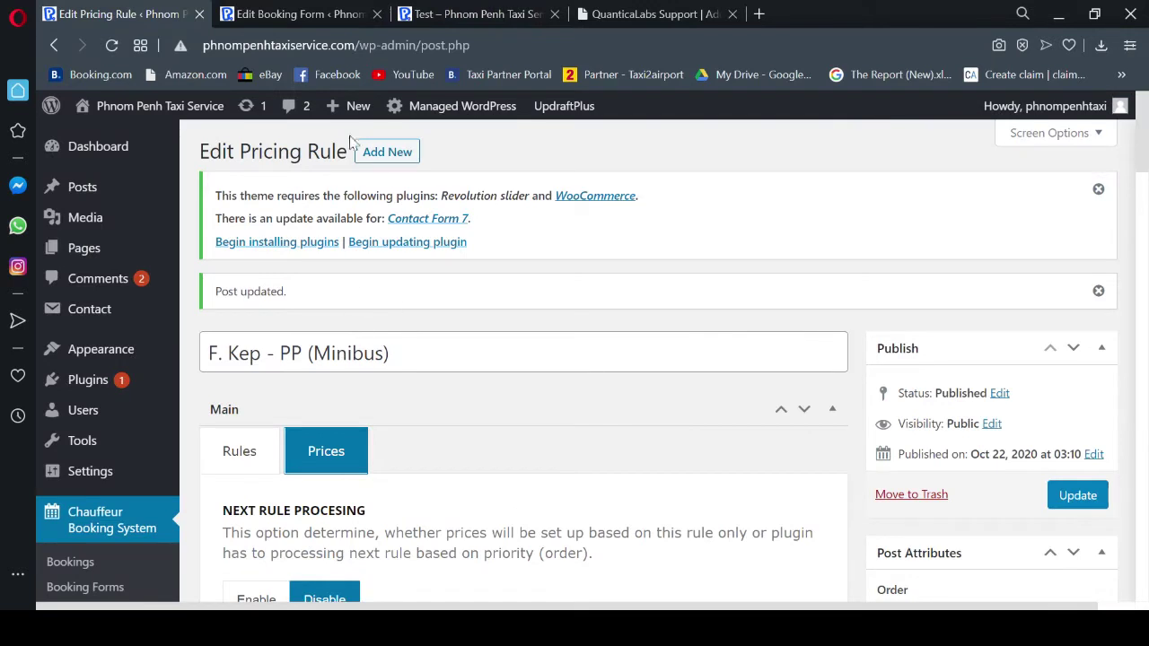
- Create a new pricing rule titled "F. PP - Prek Chak border (Sedan)" and select its whole title text
click(375, 155)
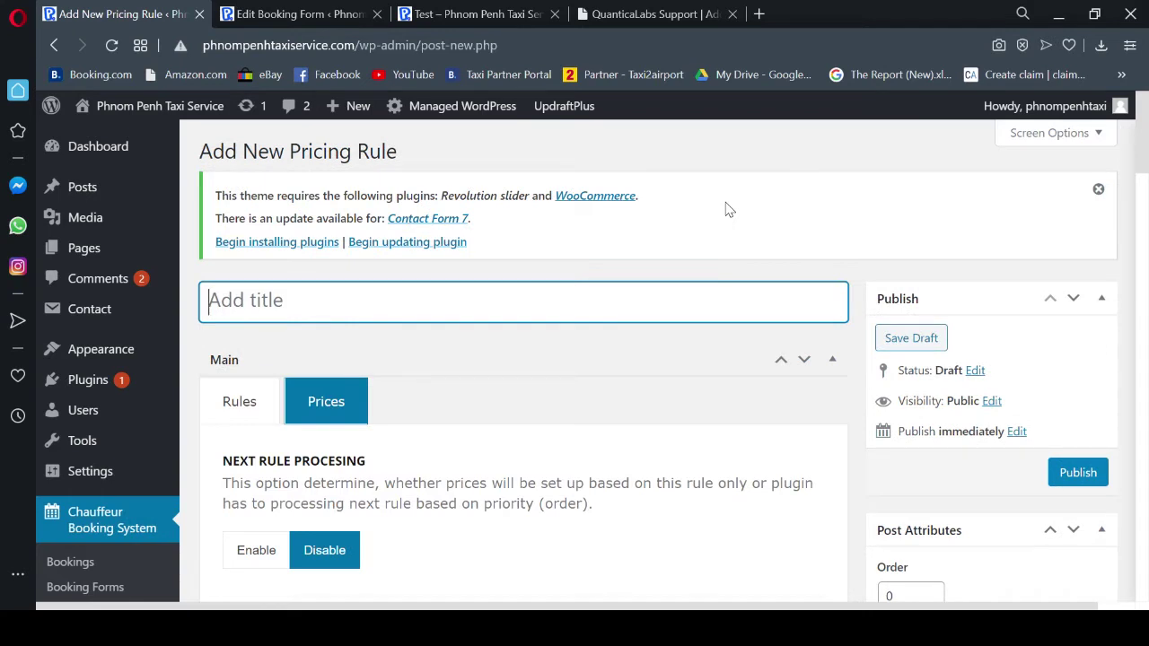
text(F. PP - Takeo)
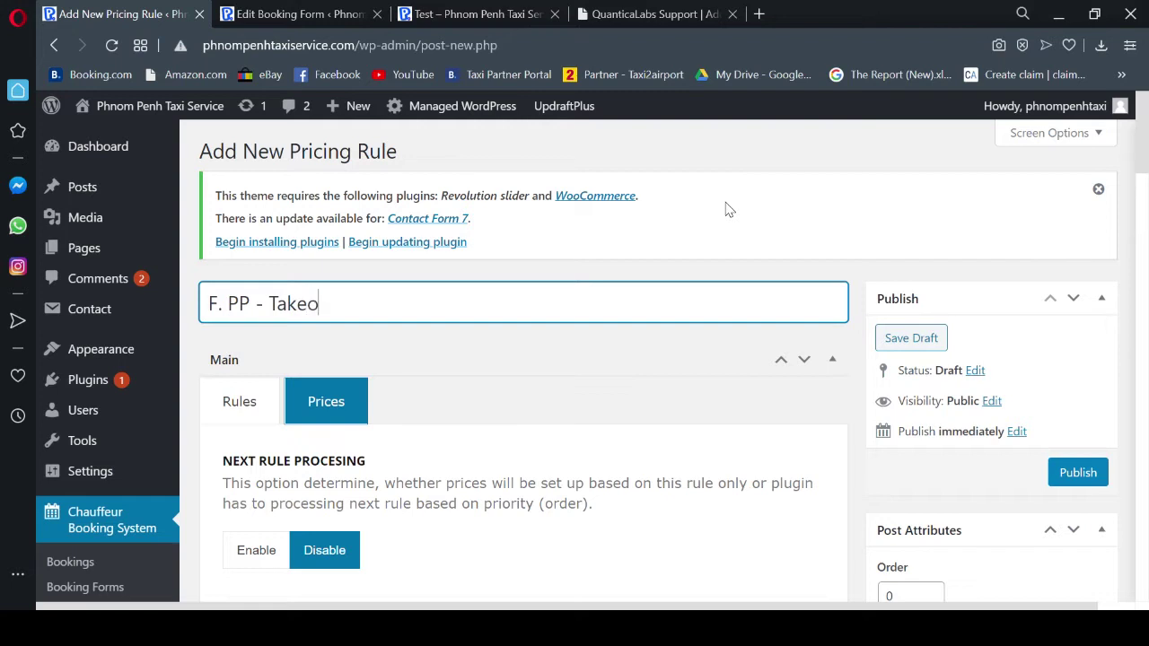
key(BackSpace)
key(BackSpace)
key(BackSpace)
text(Chak border (Sedan)
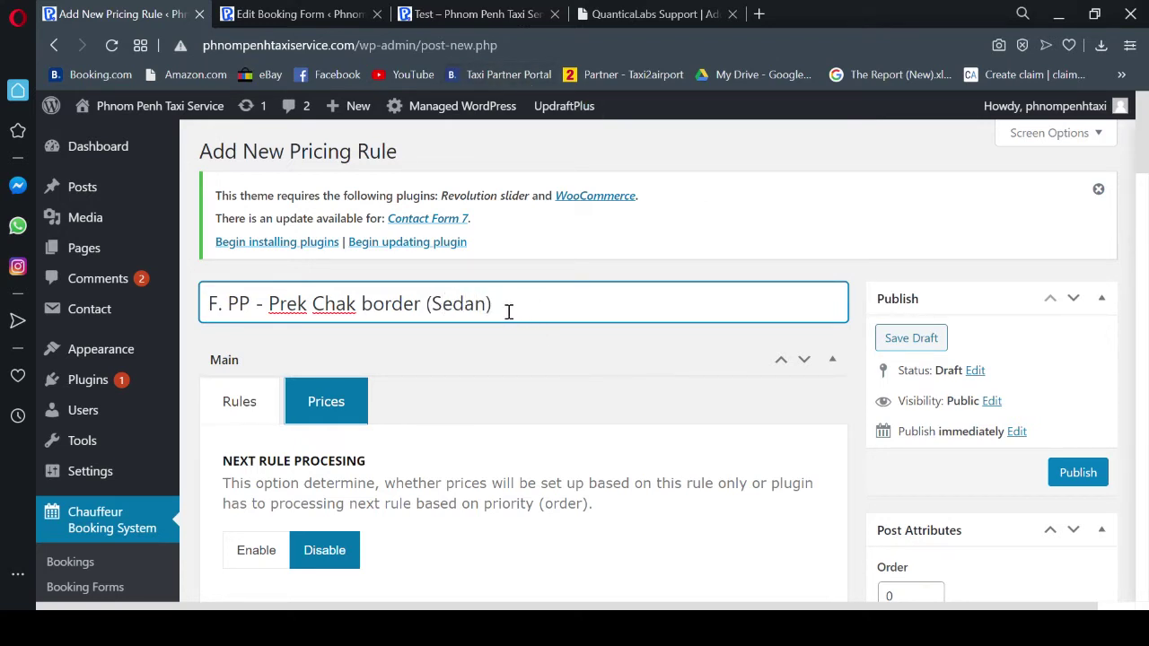
drag(509, 310, 202, 310)
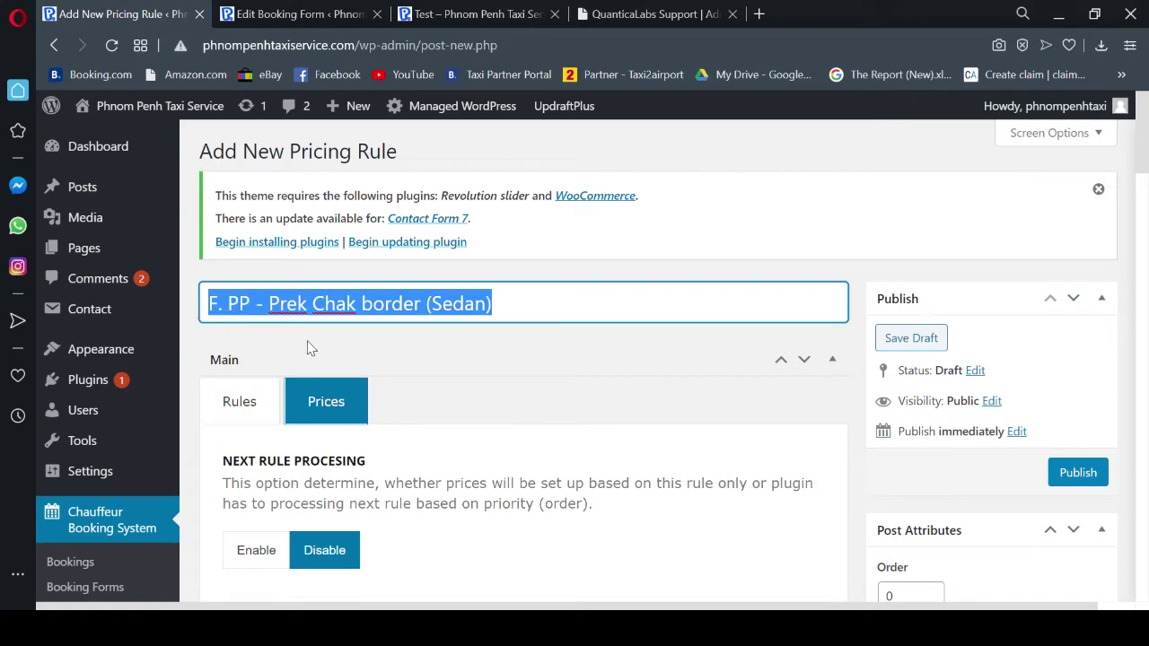
- In the rule conditions, limit the pricing rule to the Formal Form booking form and the Sedan vehicle
click(248, 419)
scroll(552, 369, down, 1)
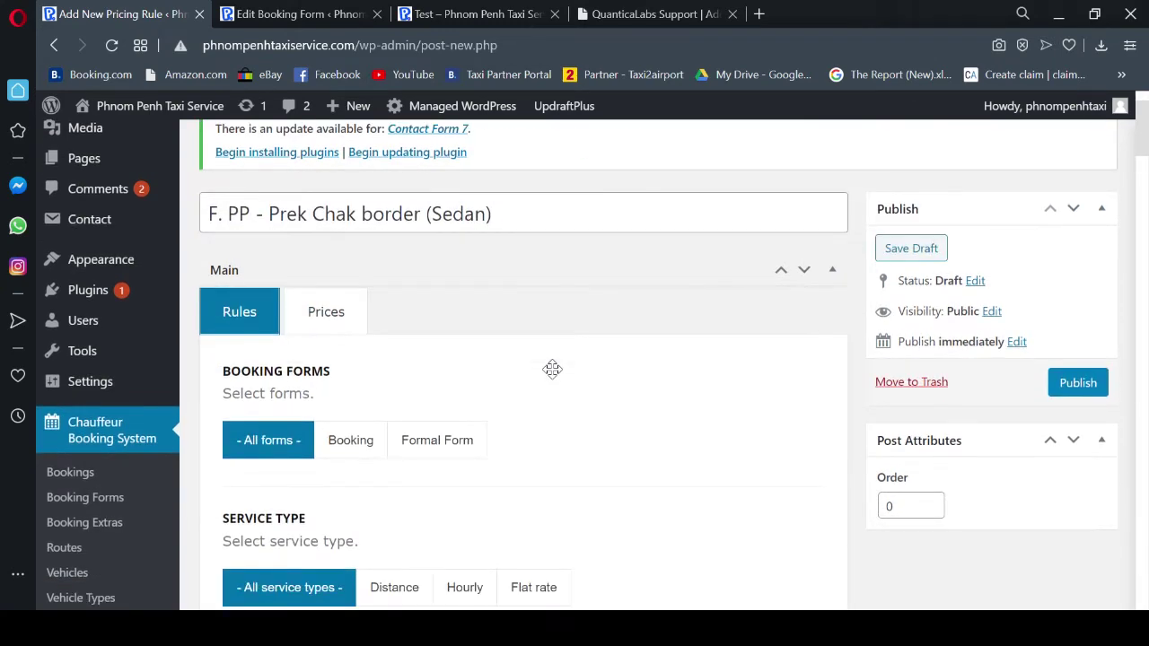
scroll(551, 375, down, 2)
click(455, 267)
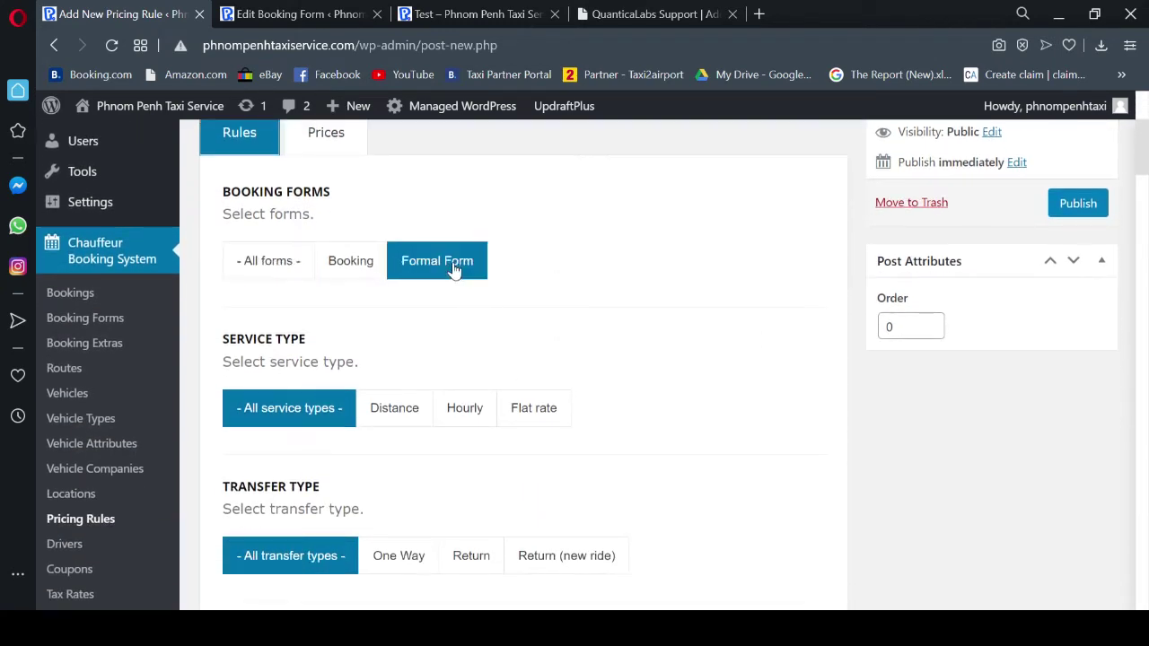
scroll(662, 308, down, 5)
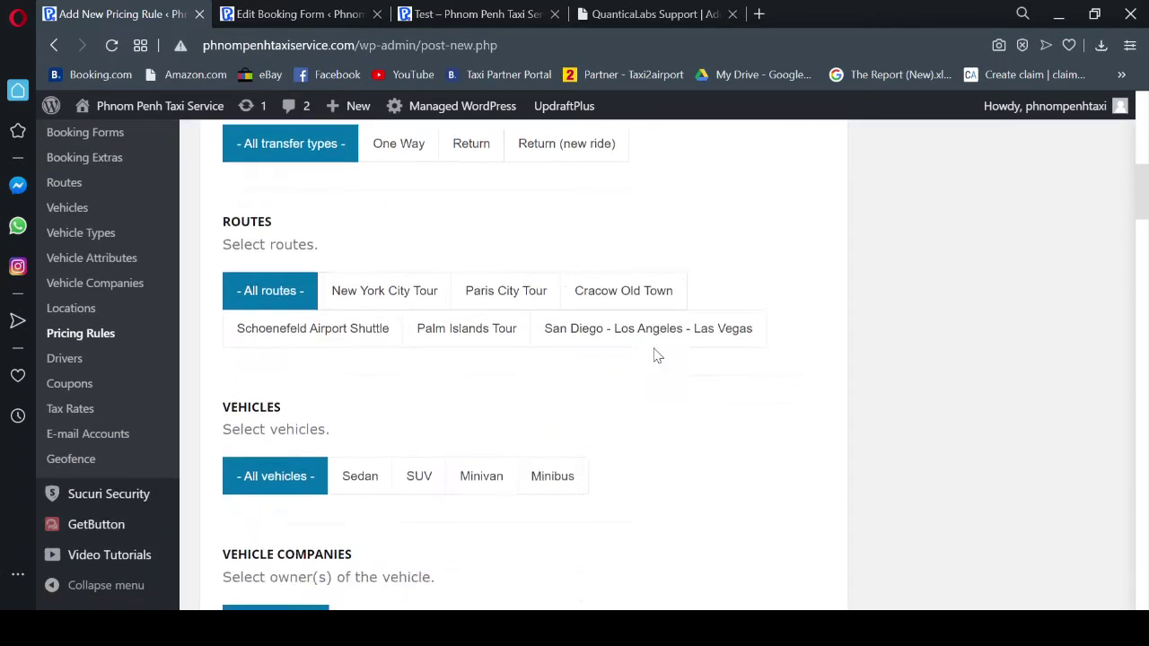
scroll(658, 356, down, 1)
click(362, 449)
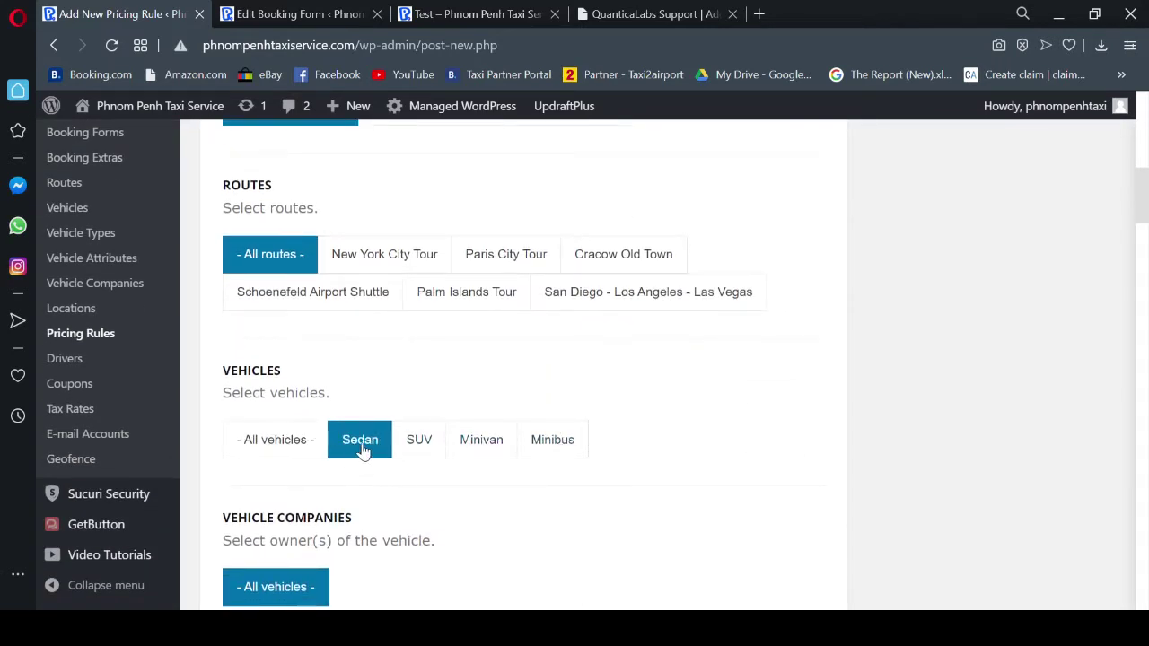
- Set the rule's pickup geofence to Phnom Penh City and its drop-off geofence to Prek Chak Border
scroll(701, 418, down, 7)
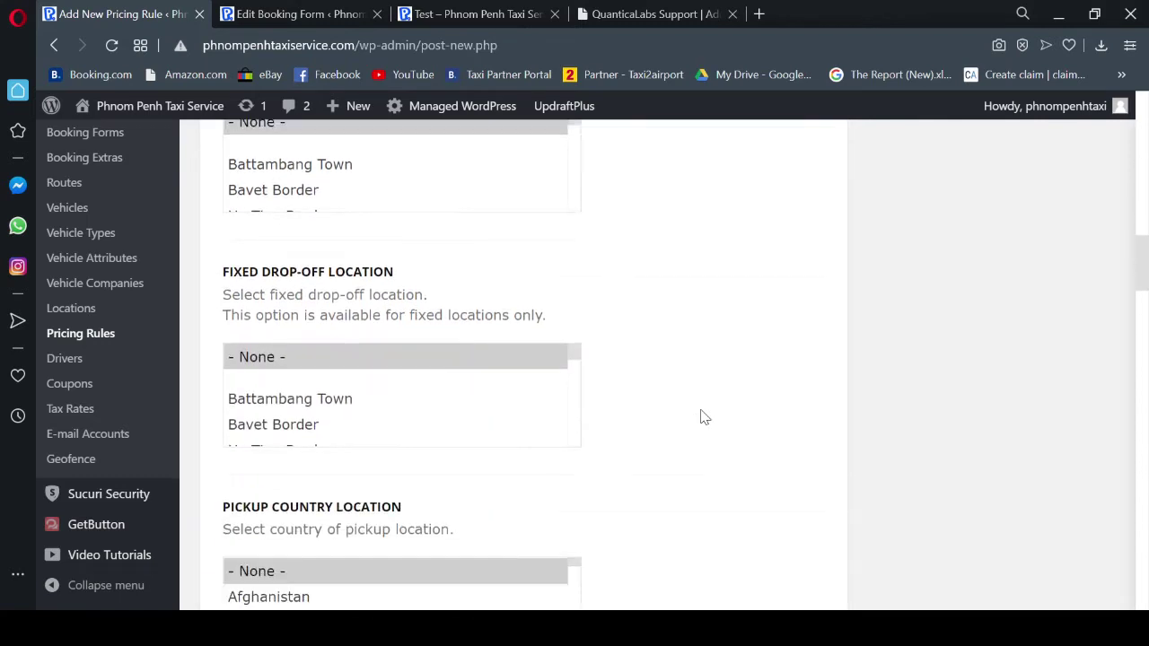
scroll(702, 416, down, 7)
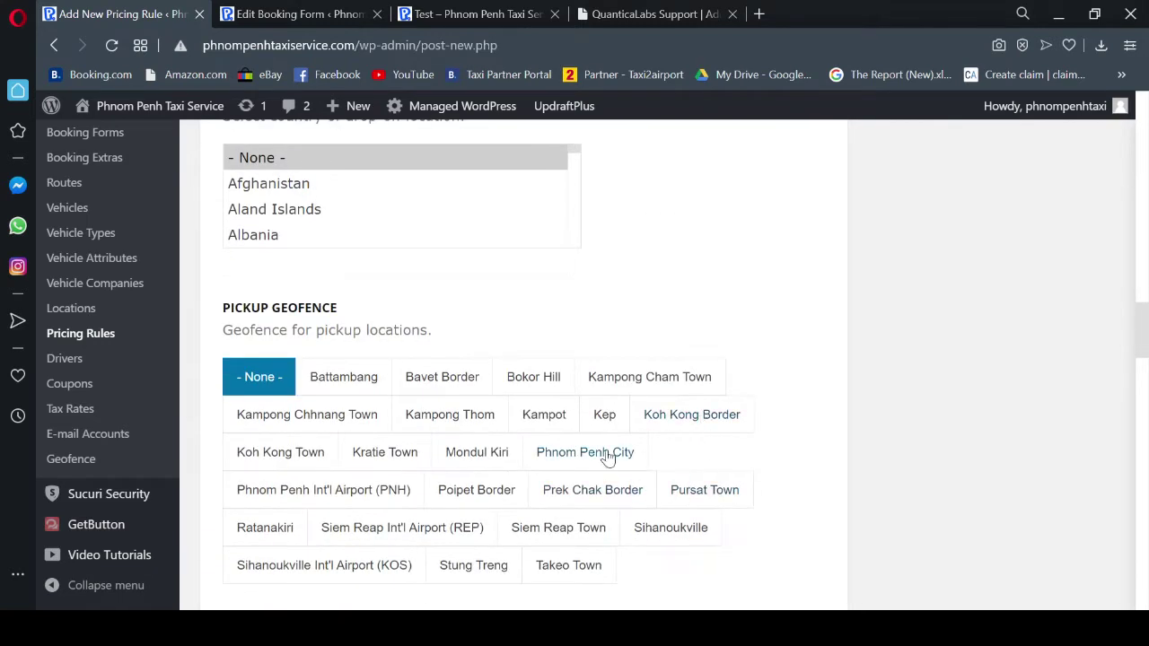
click(608, 458)
scroll(721, 444, down, 4)
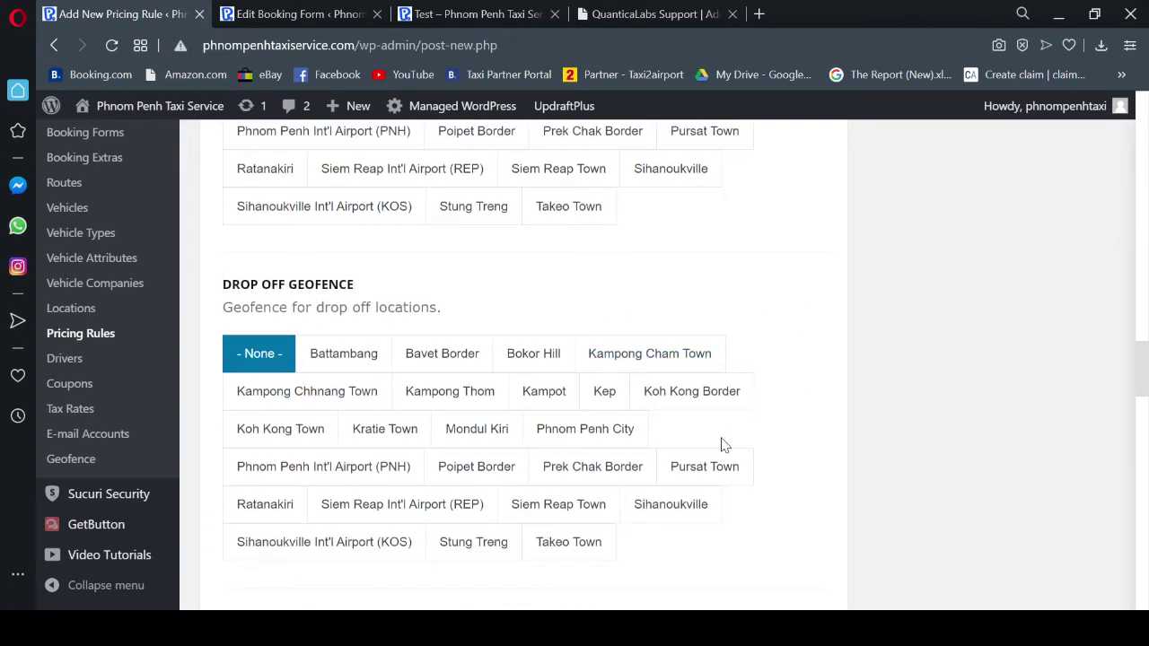
click(614, 468)
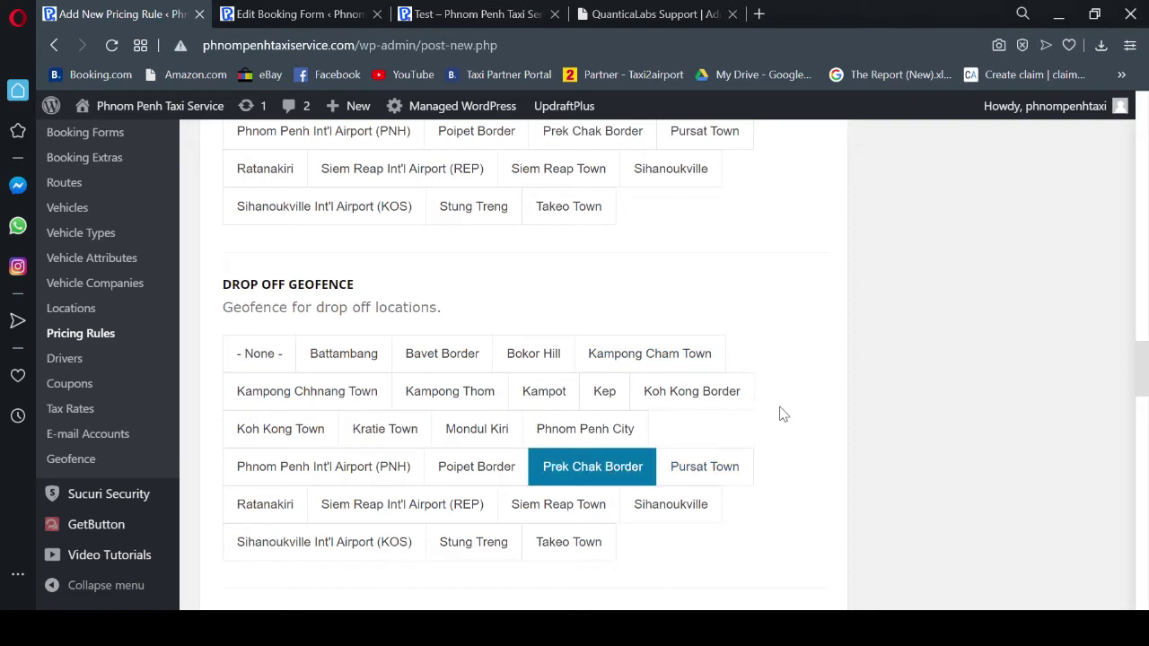
- Change the pricing rule's price type to Fixed pricing
scroll(781, 413, up, 2)
scroll(777, 419, up, 20)
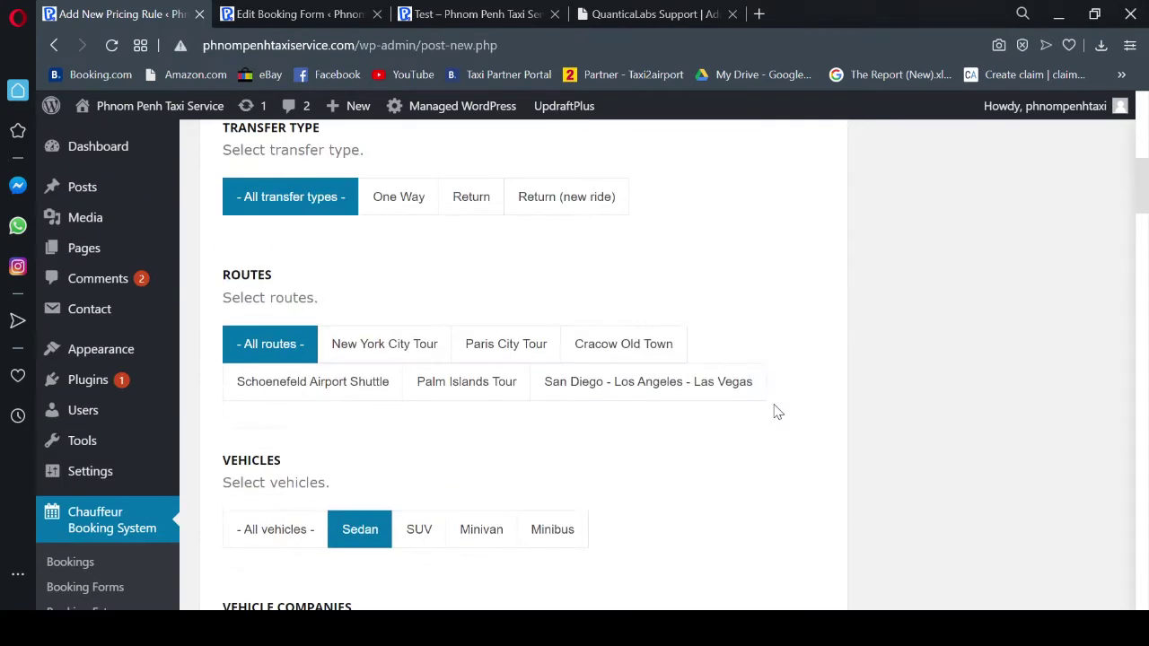
scroll(778, 410, up, 3)
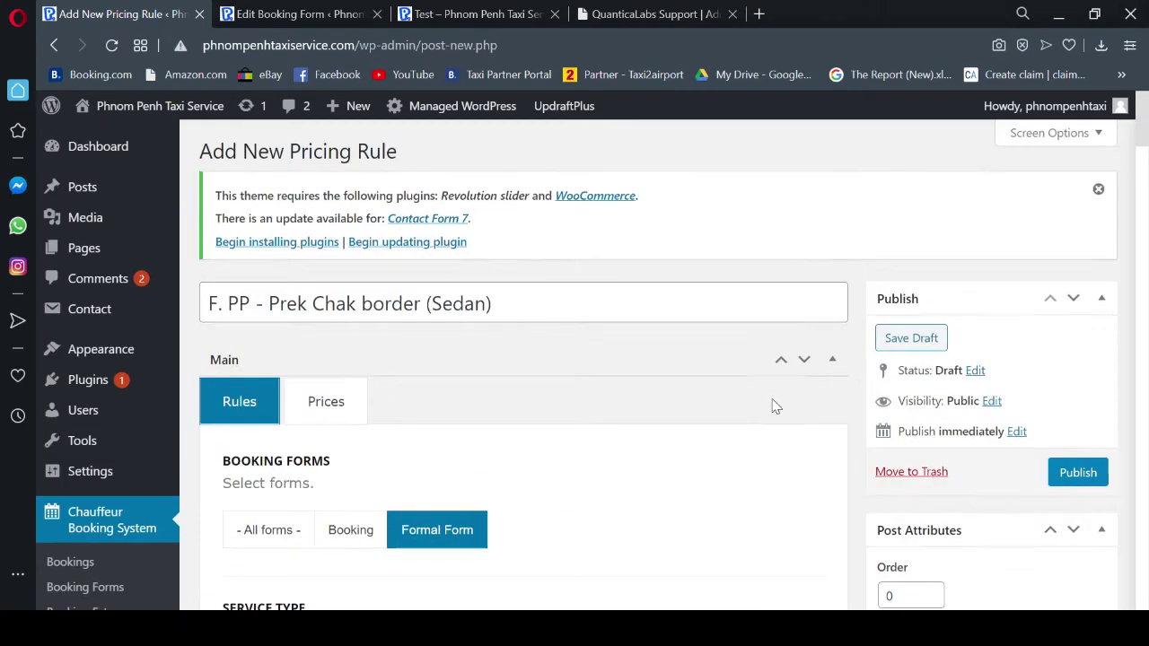
click(344, 404)
scroll(683, 391, down, 4)
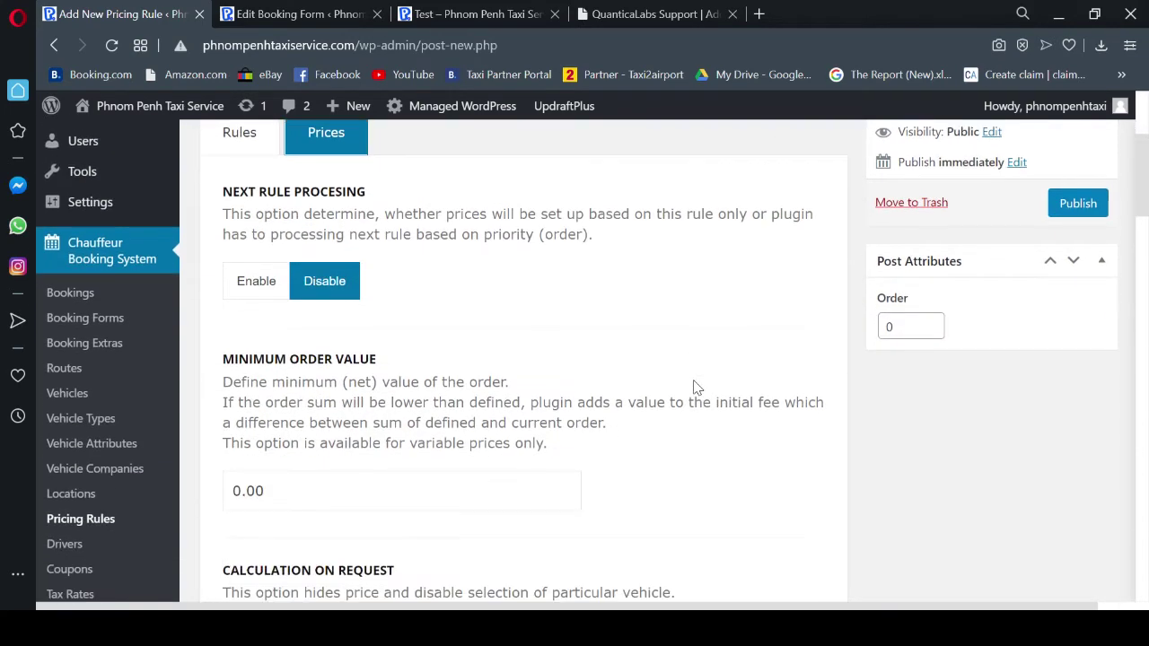
scroll(533, 347, down, 5)
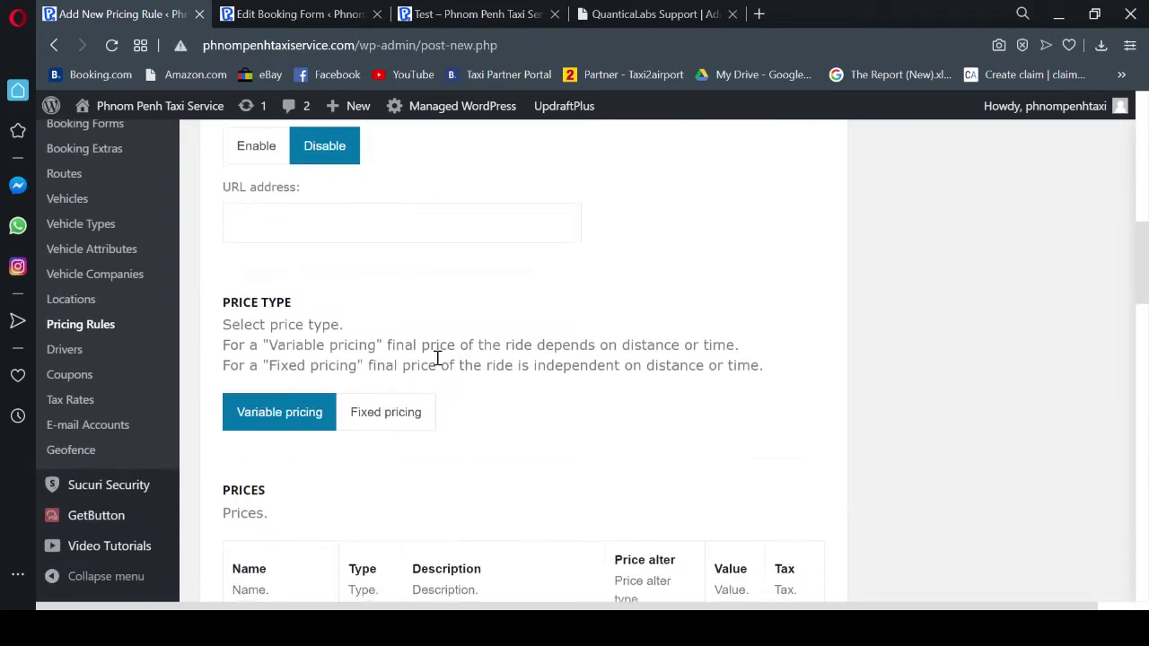
click(386, 424)
- Set the Fixed price and the Fixed (return, new ride) price to 60 each in the prices table
scroll(672, 347, down, 2)
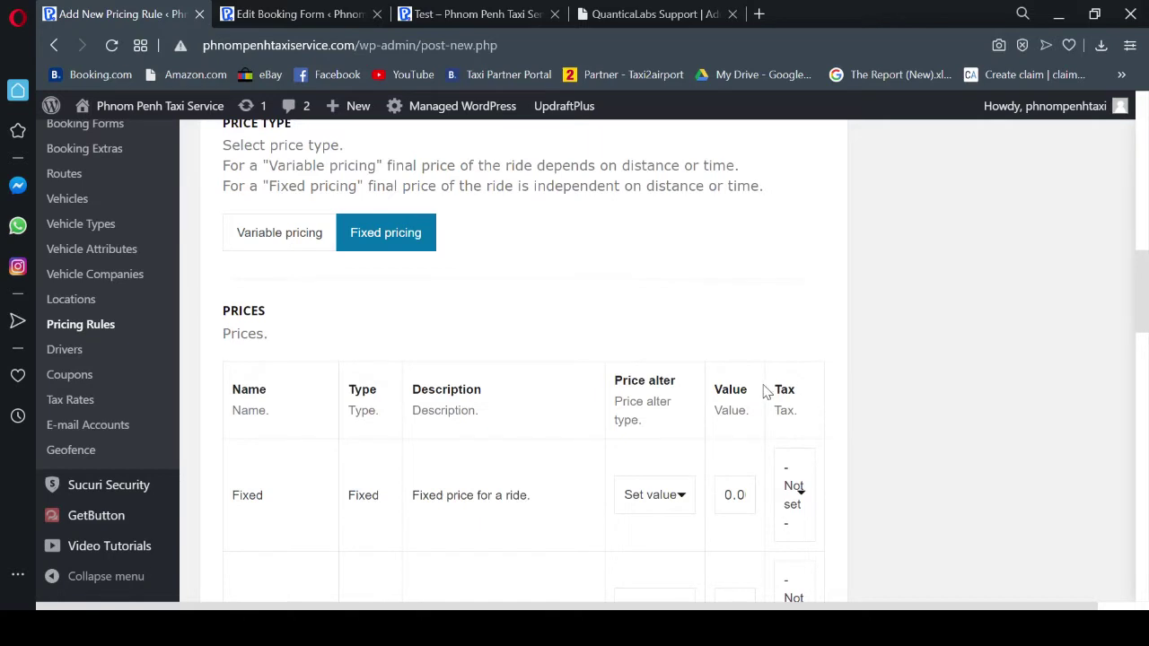
scroll(764, 390, down, 2)
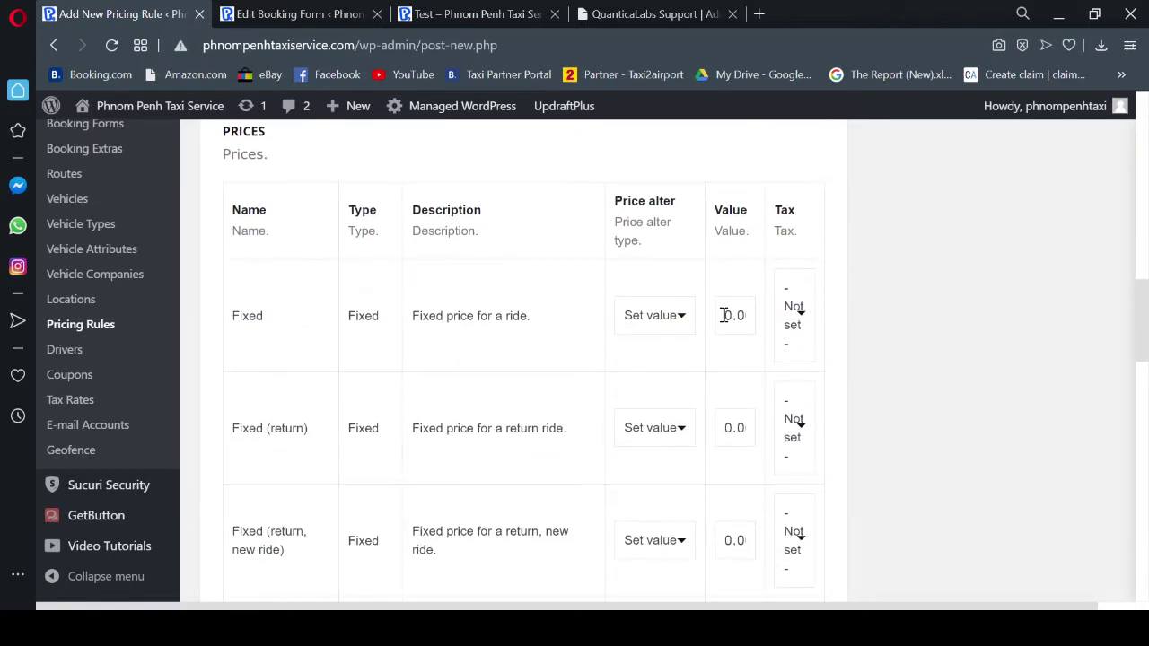
drag(724, 315, 769, 322)
text(60)
scroll(790, 460, down, 1)
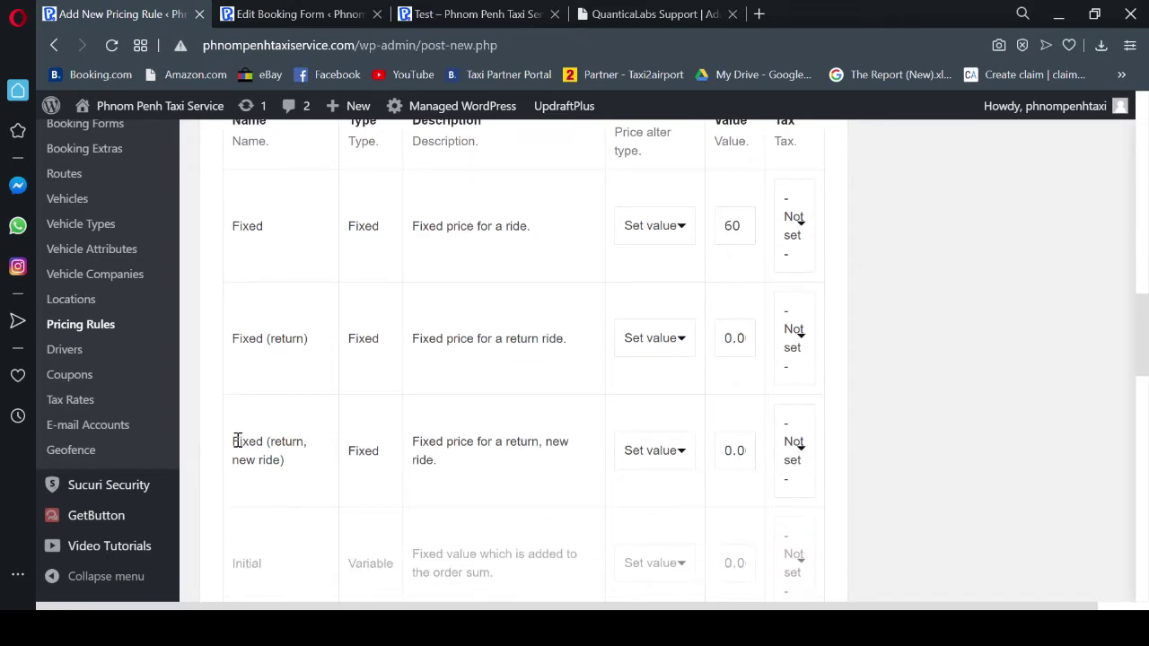
drag(229, 449, 836, 459)
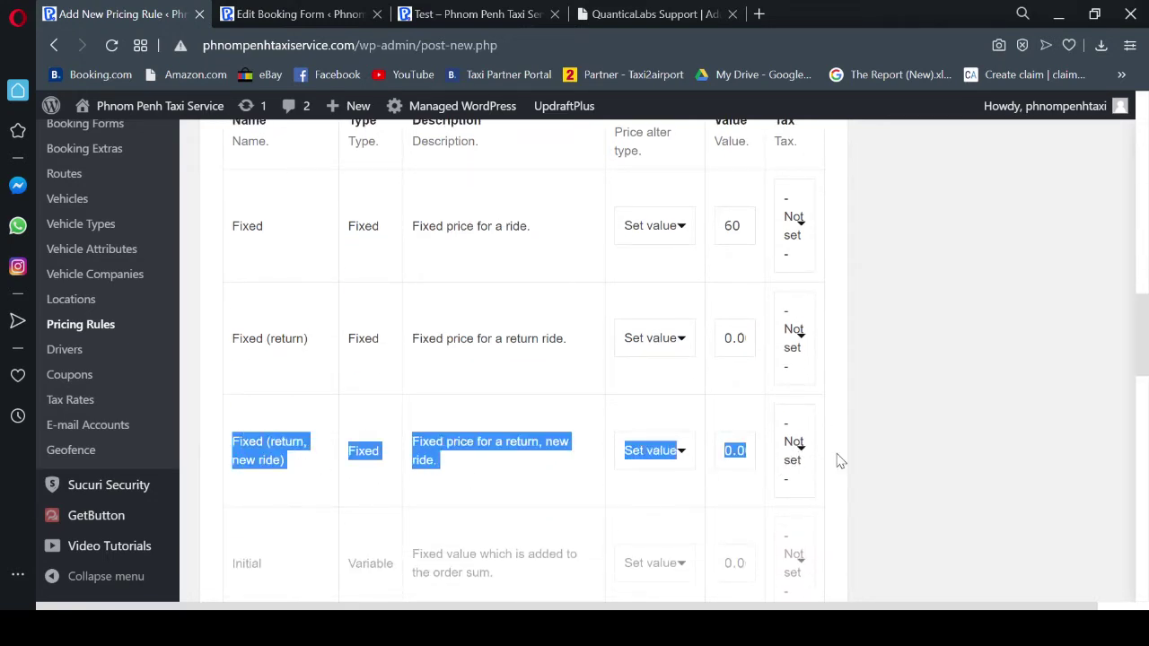
click(836, 459)
drag(725, 450, 777, 457)
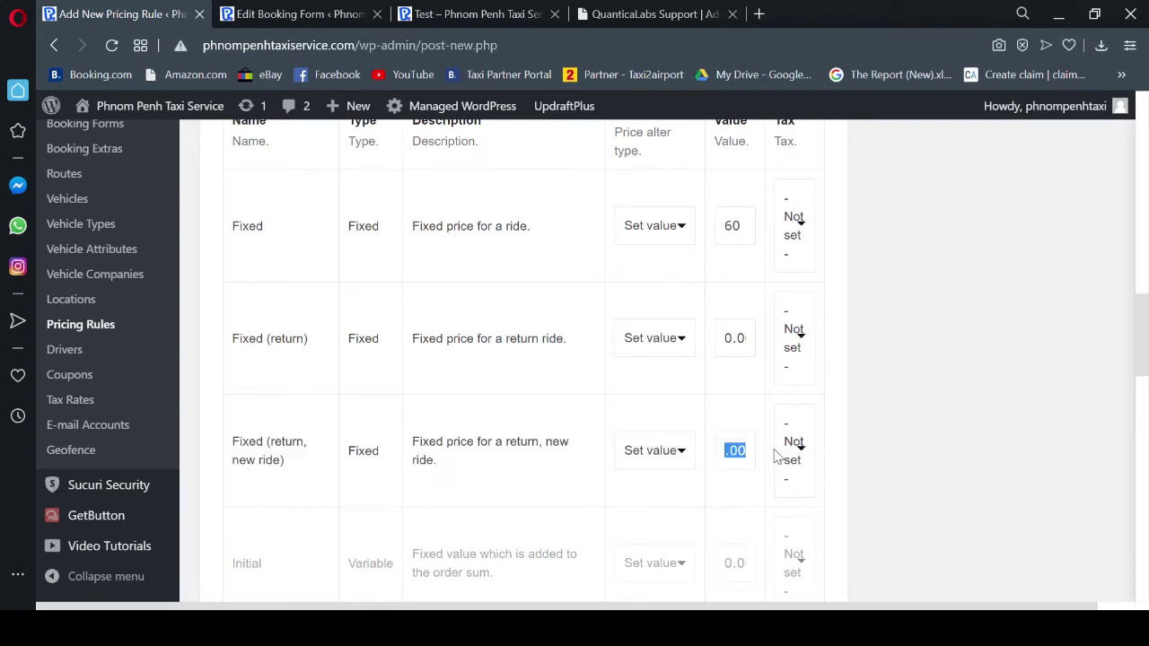
text(60)
- Publish the new Phnom Penh to Prek Chak border Sedan pricing rule
scroll(819, 474, up, 3)
scroll(817, 473, up, 10)
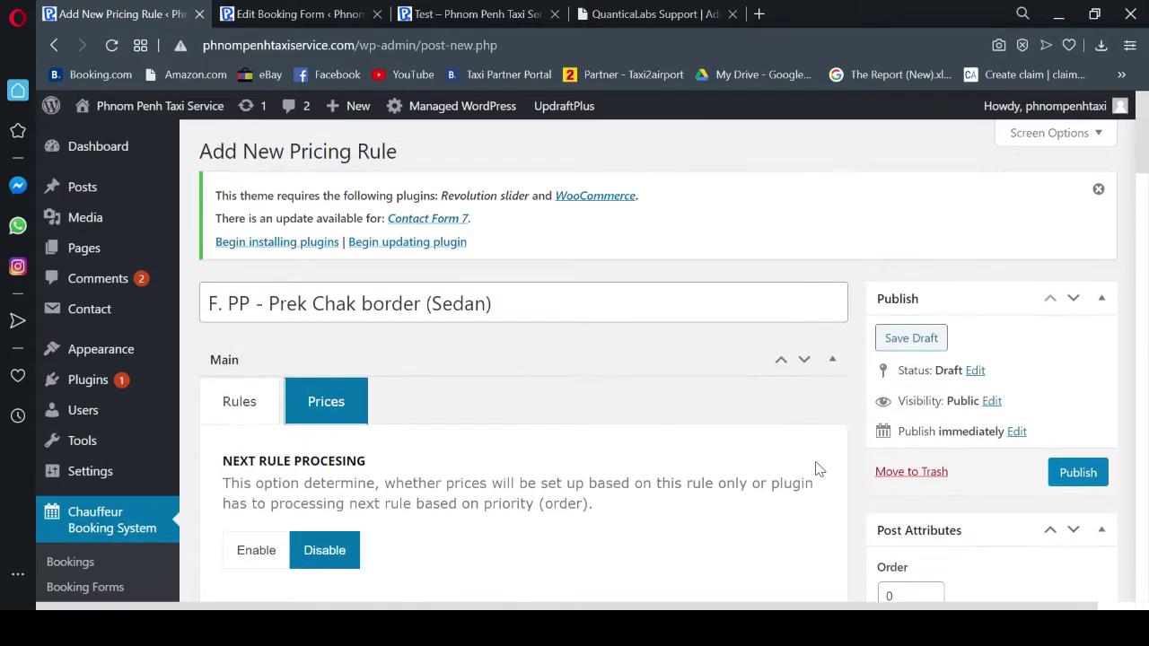
click(1087, 471)
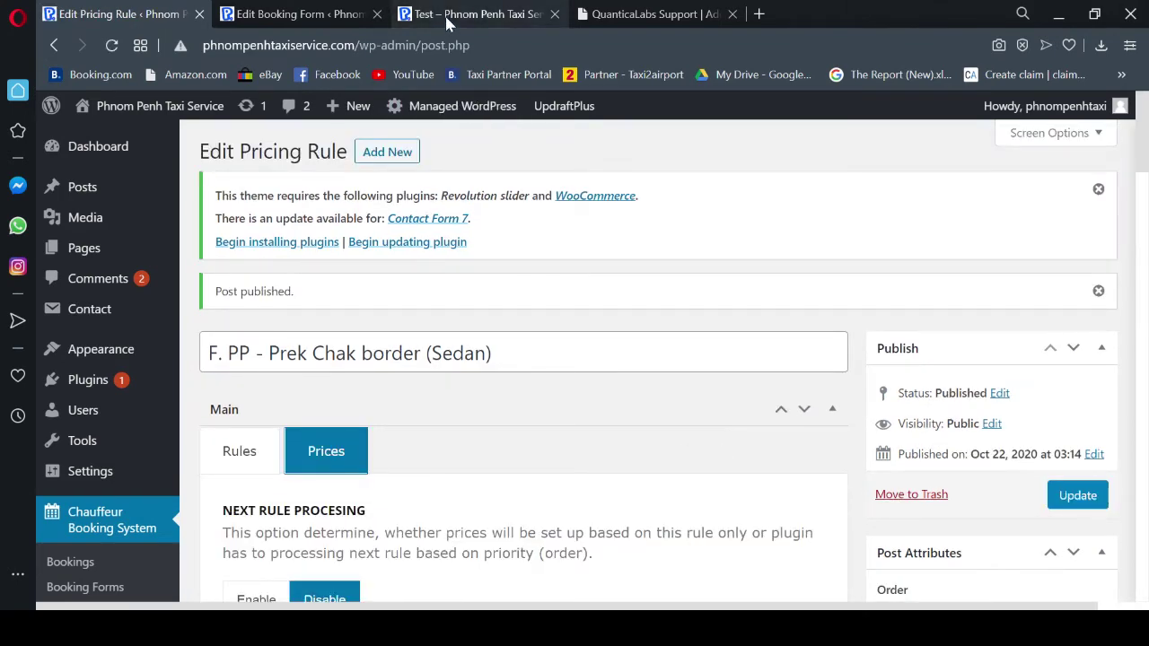
- Switch to the Test booking page and go back from the vehicle selection to the ride details
click(446, 18)
scroll(372, 392, down, 4)
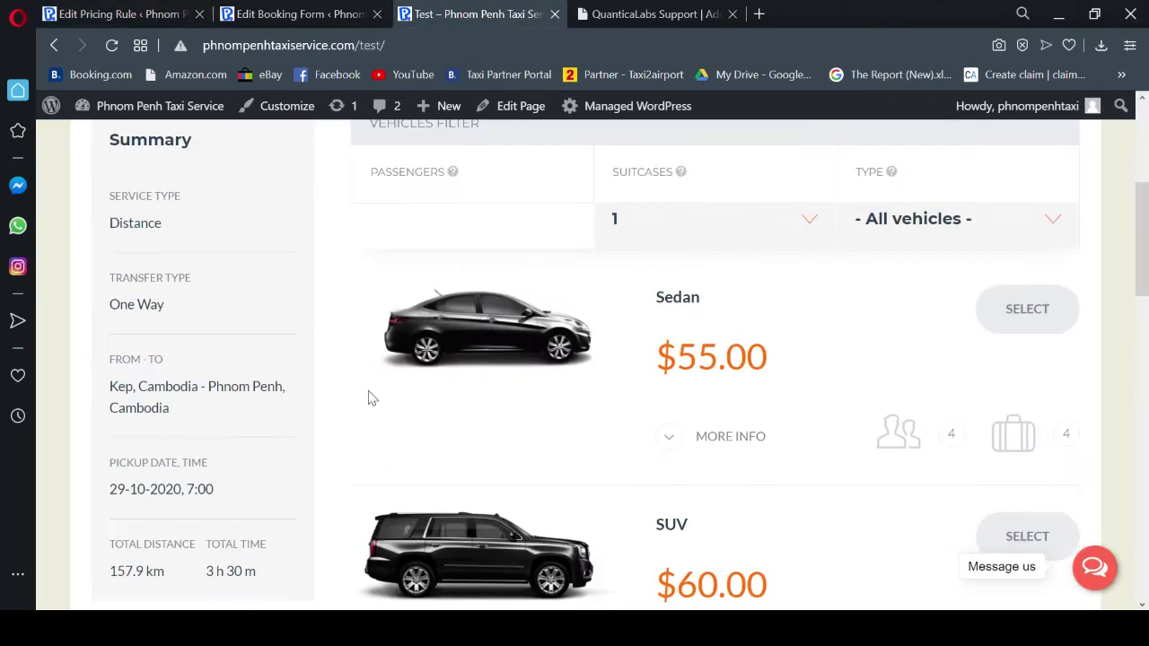
scroll(385, 392, down, 8)
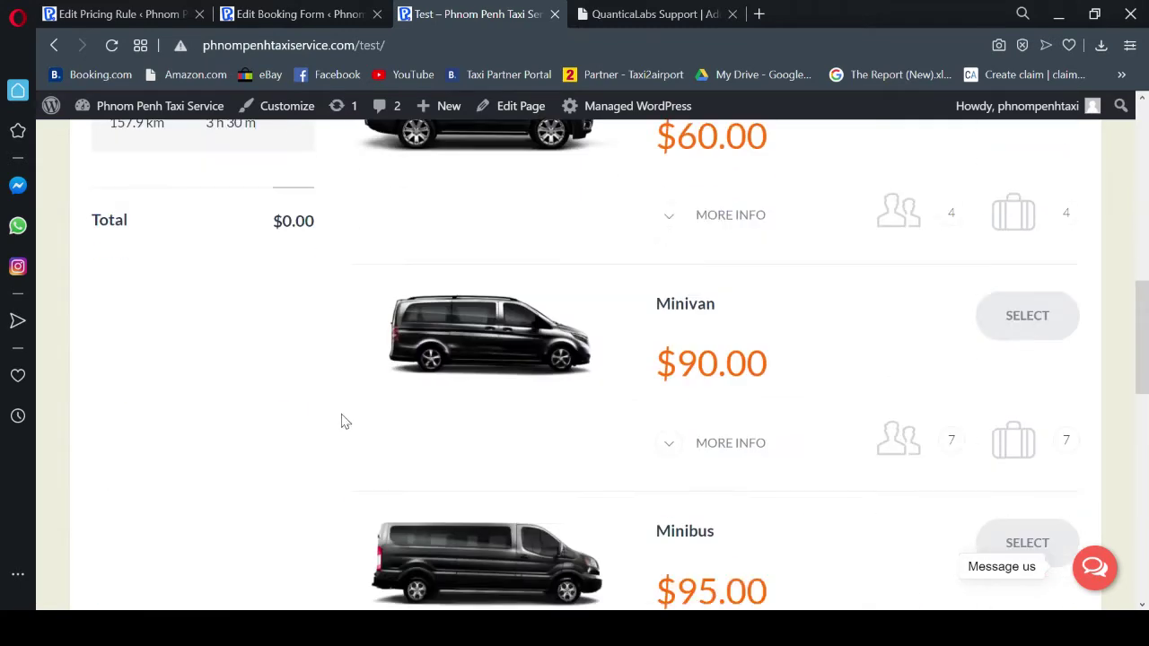
scroll(333, 435, down, 3)
click(225, 483)
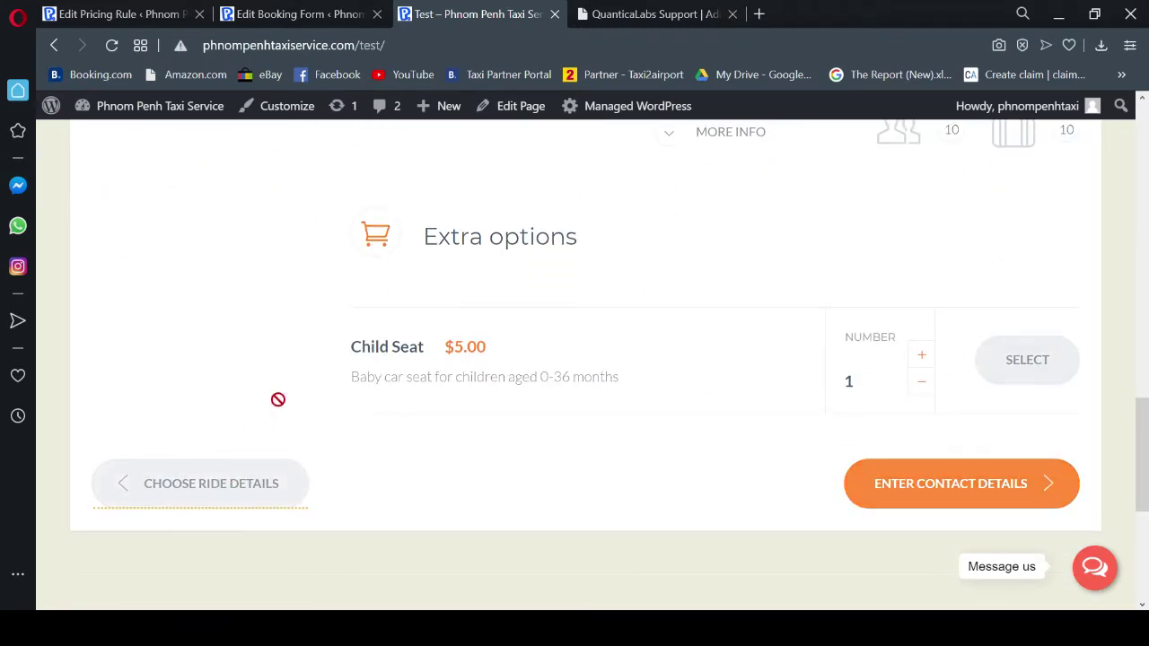
- Set the ride's pickup to "Phnom Penh, Cambodia" and its drop-off to "Prek Chak International Border Check Point, 33, Cambodia"
scroll(473, 428, down, 2)
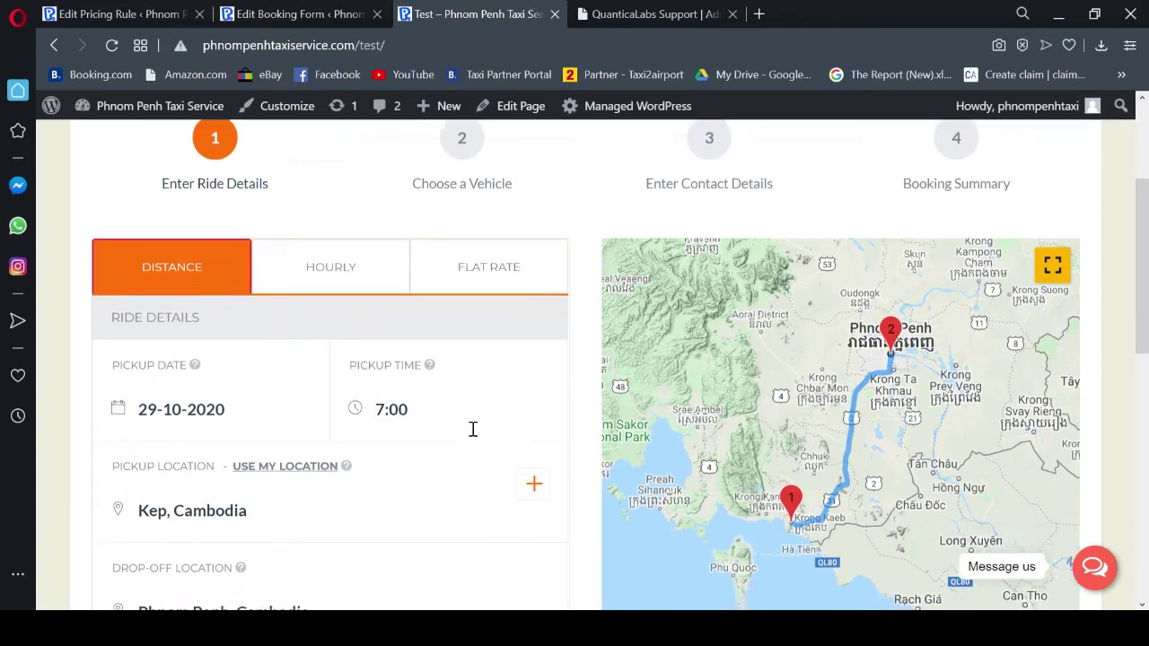
drag(272, 357, 114, 379)
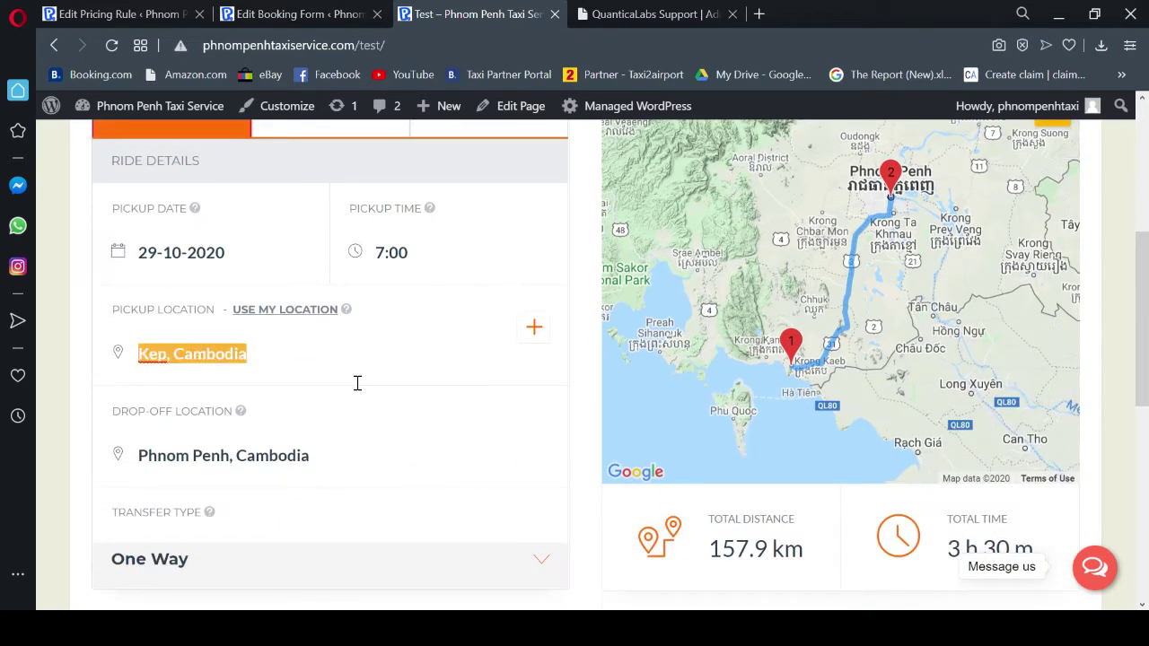
text(Phno)
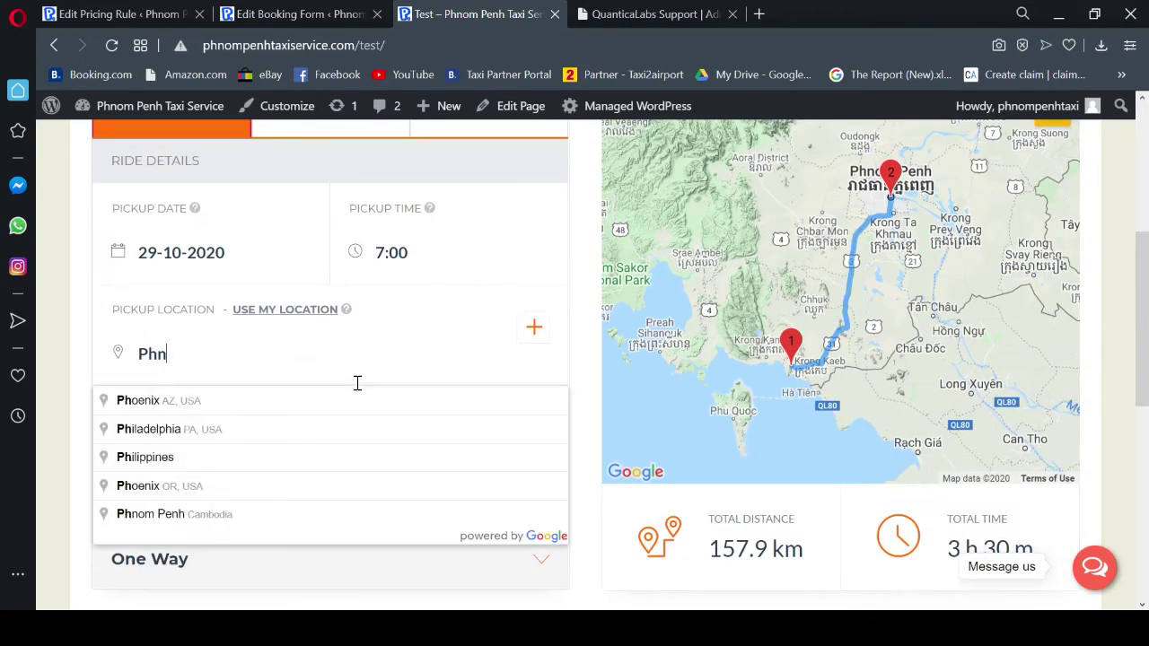
click(224, 402)
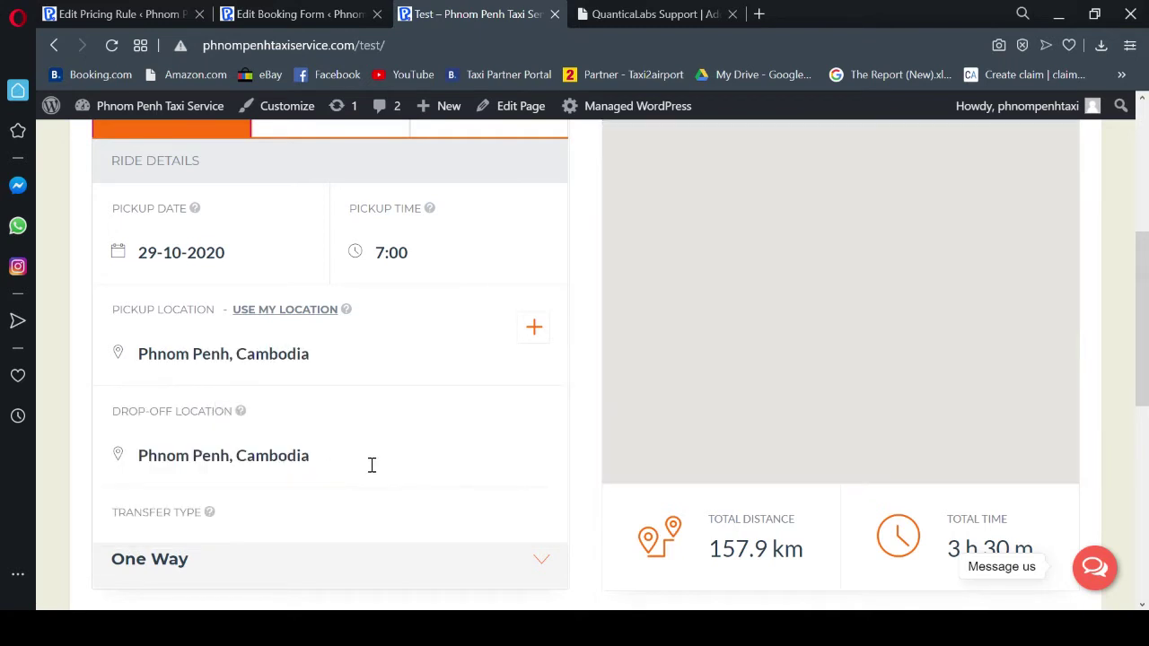
drag(333, 464, 139, 474)
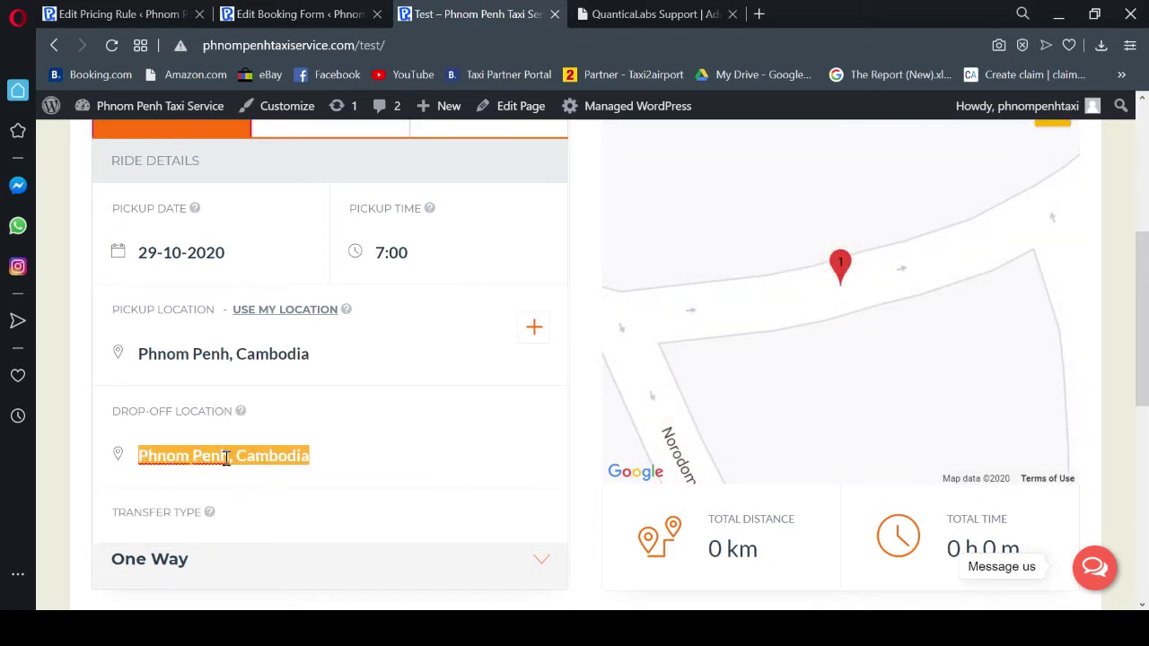
text(Prek cha)
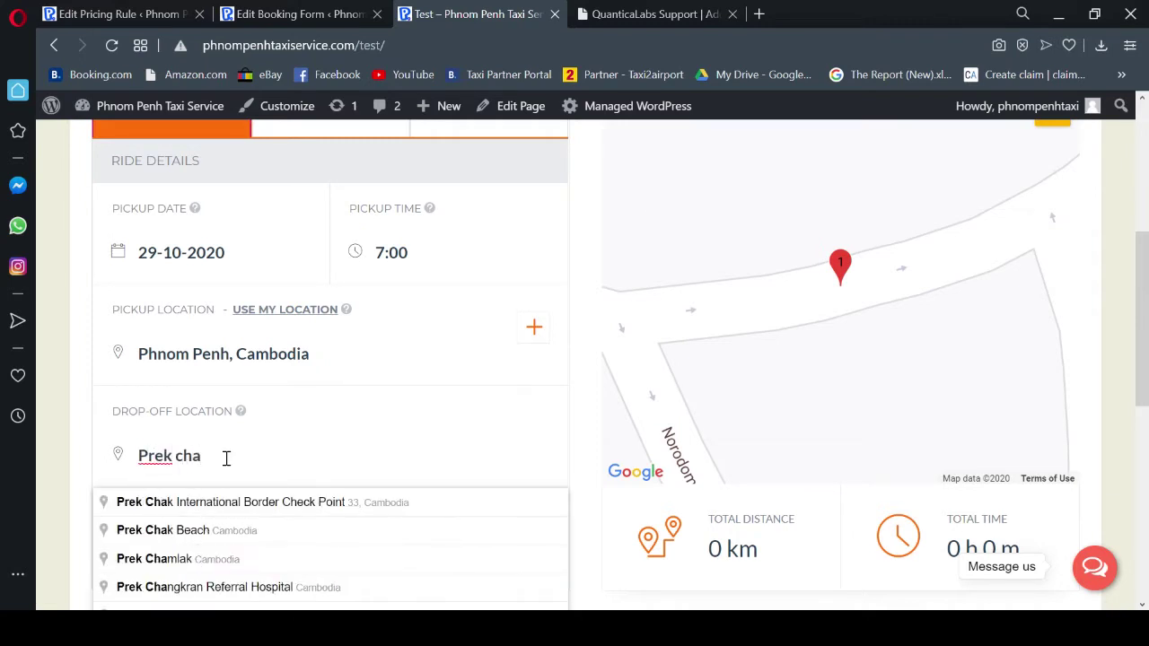
click(266, 511)
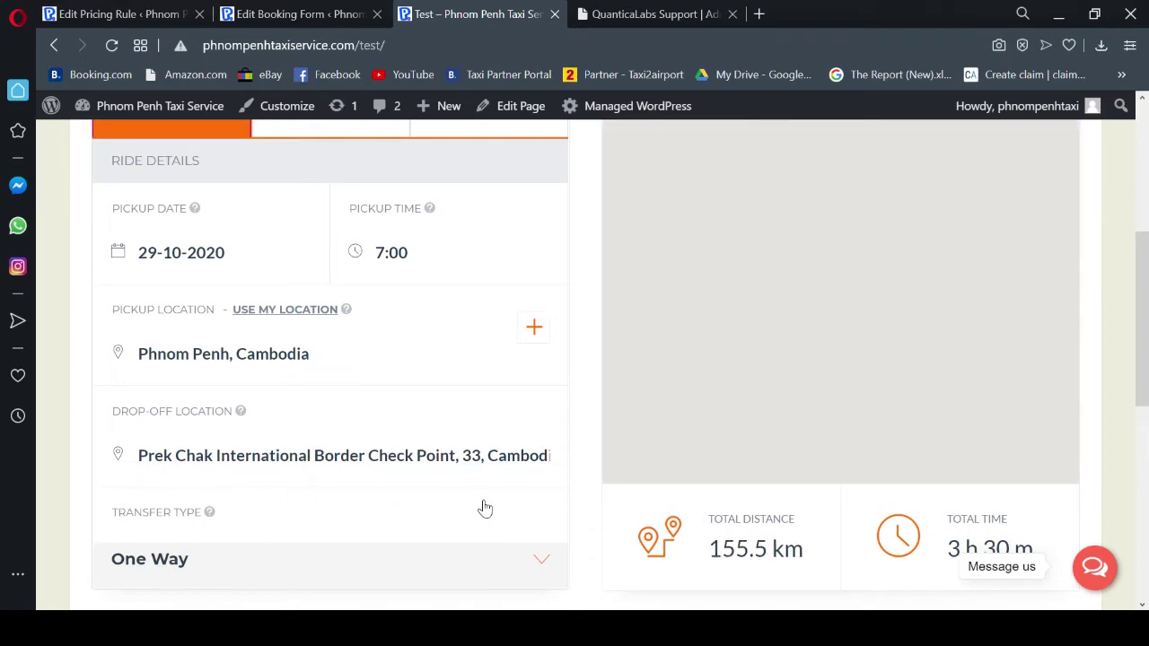
scroll(534, 461, down, 3)
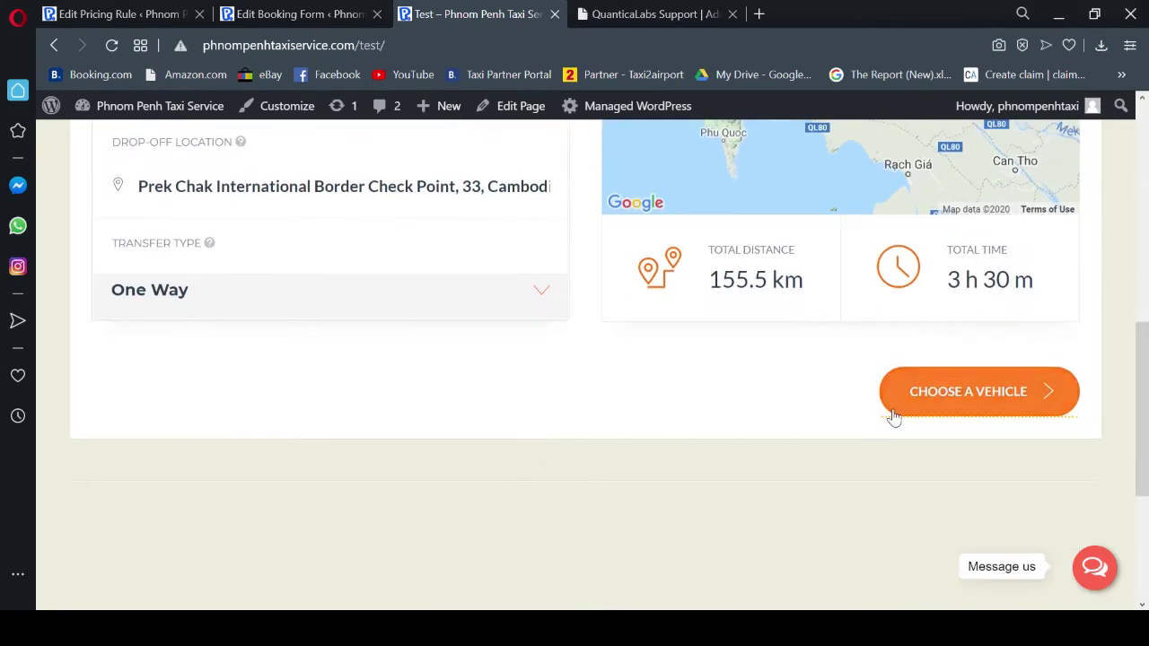
scroll(414, 498, up, 3)
scroll(414, 498, down, 2)
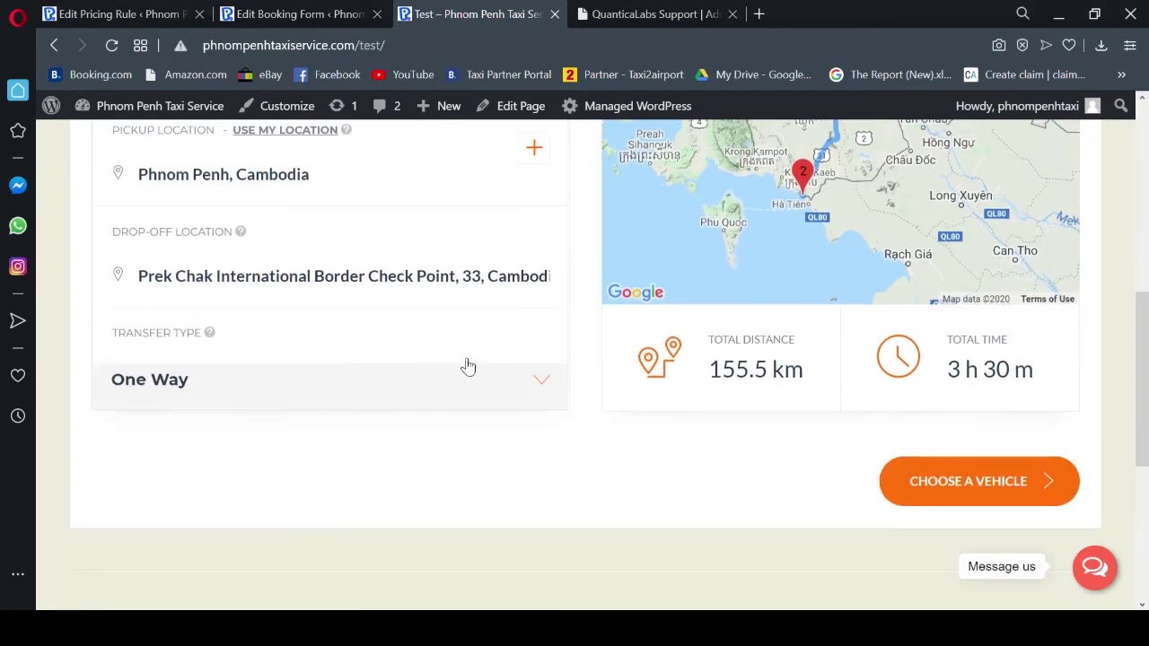
- Choose the One Way transfer type and continue to the vehicle selection to check the prices offered for each vehicle
click(474, 377)
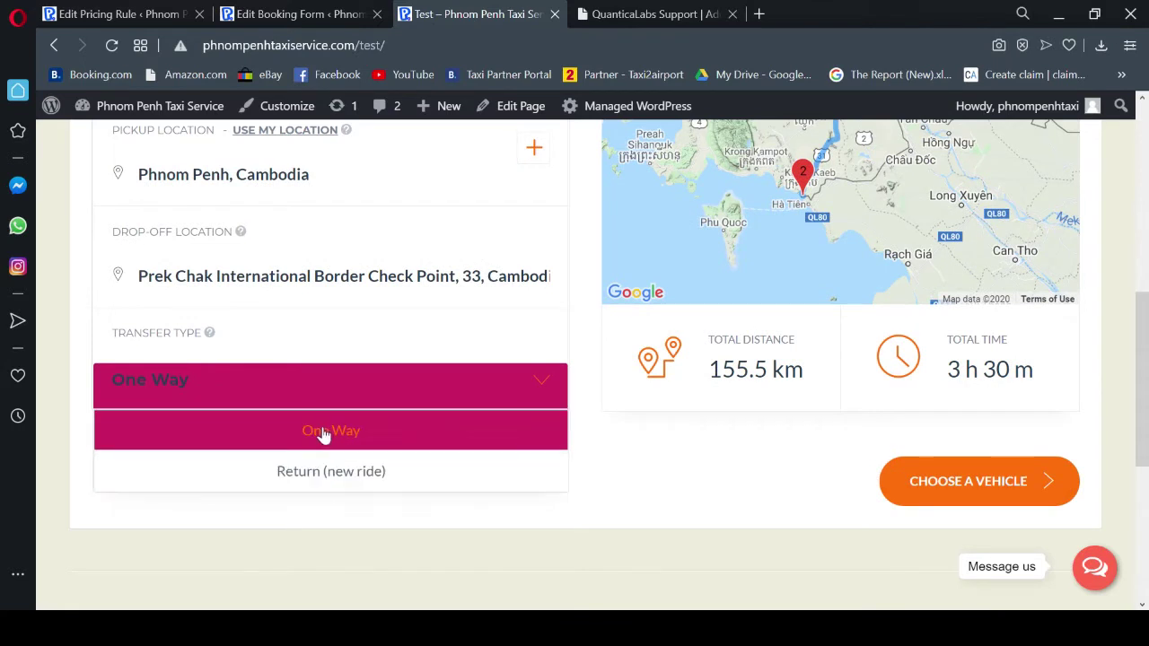
click(367, 432)
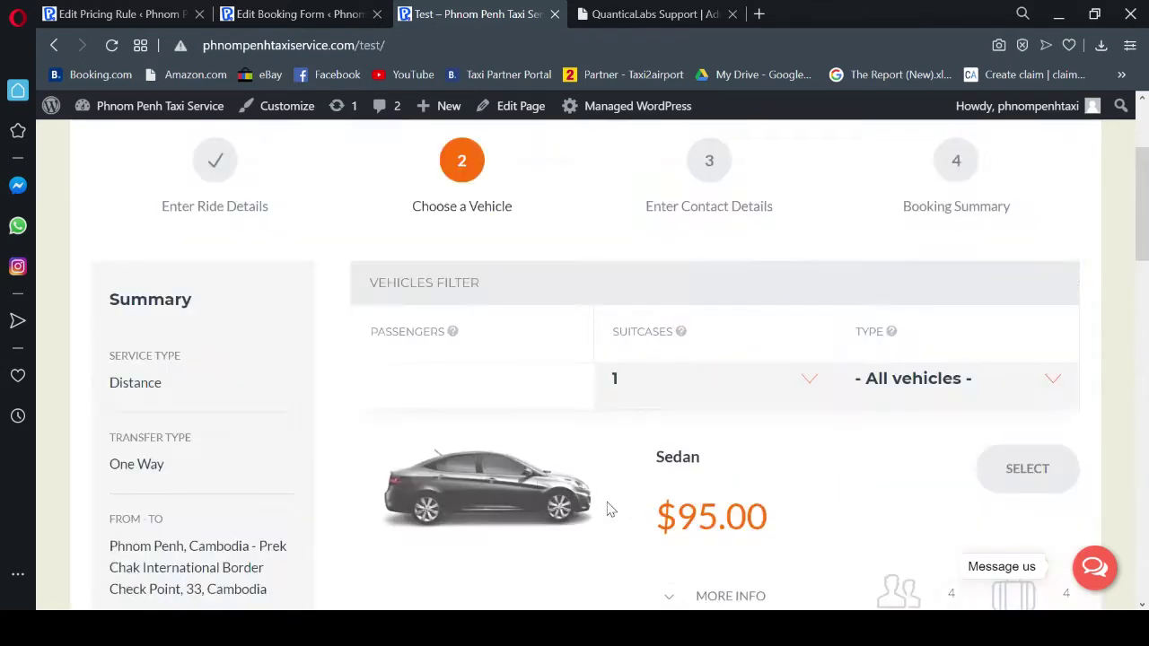
scroll(790, 440, down, 1)
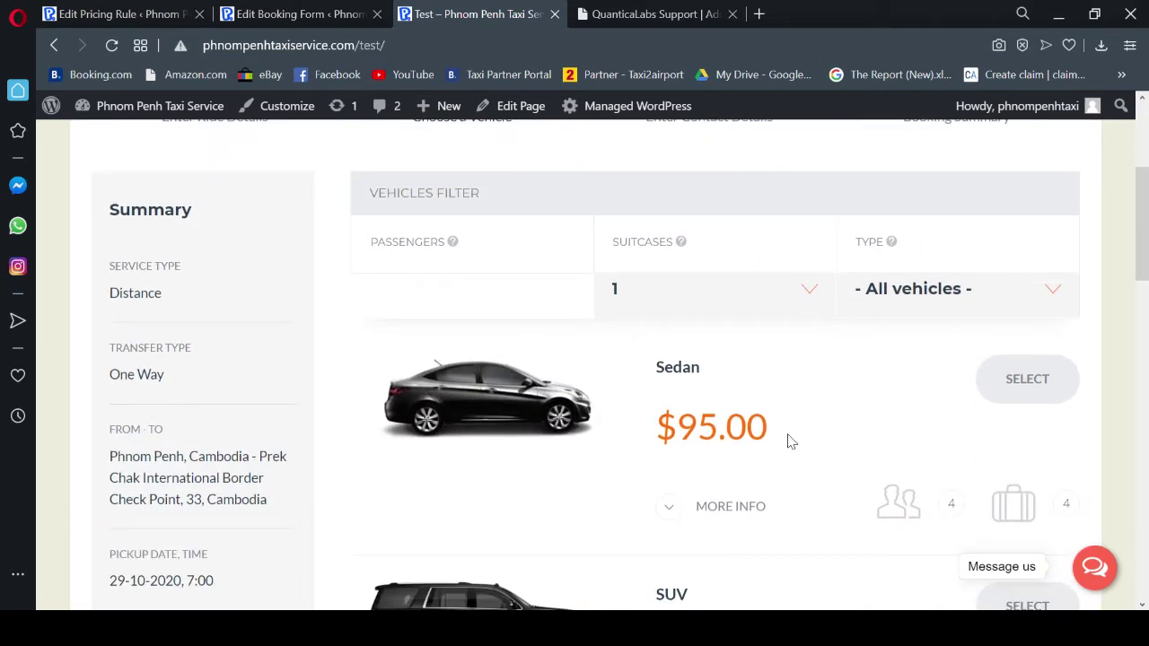
scroll(803, 422, down, 2)
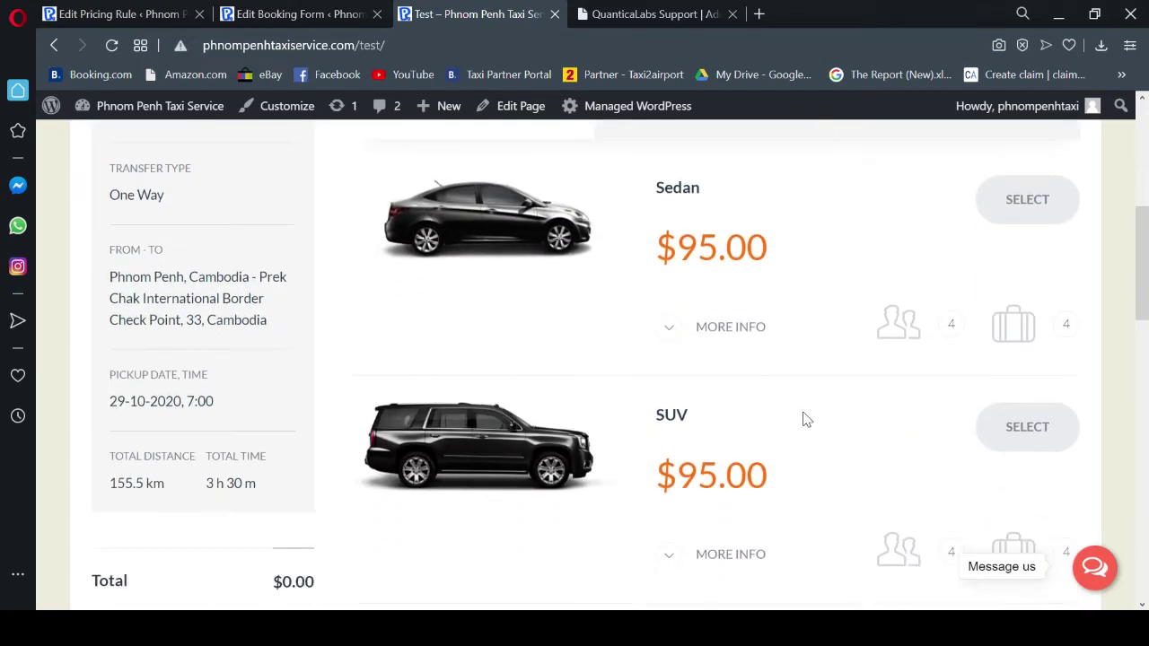
scroll(806, 421, up, 4)
scroll(511, 434, down, 3)
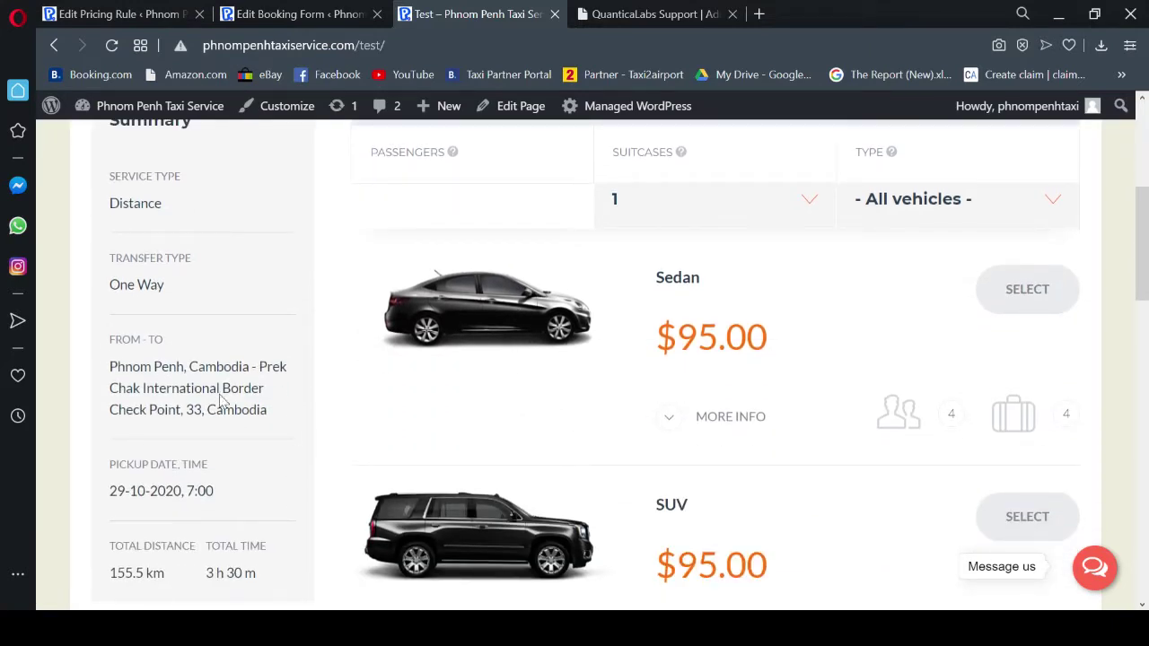
scroll(764, 390, down, 7)
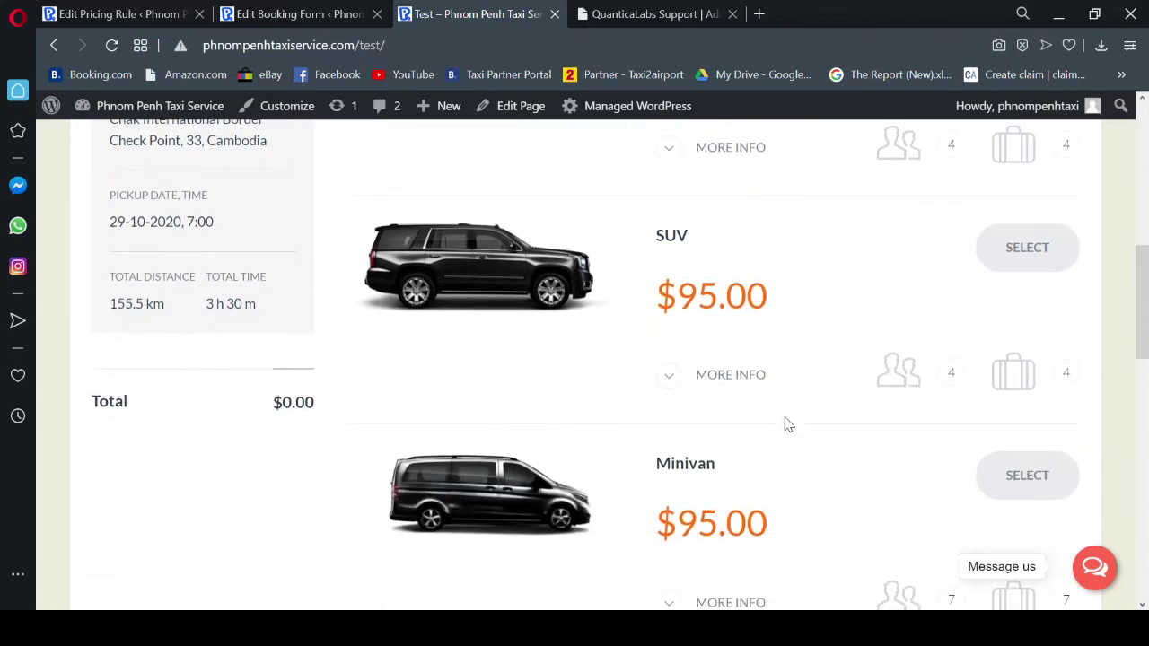
scroll(774, 485, up, 8)
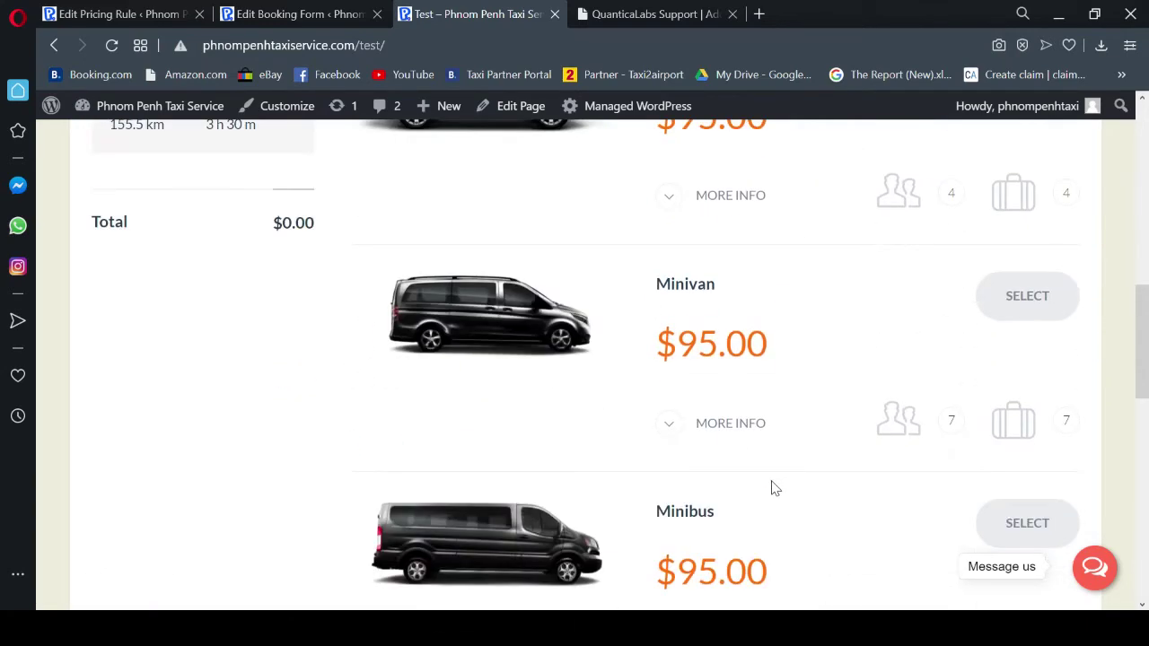
scroll(770, 478, up, 5)
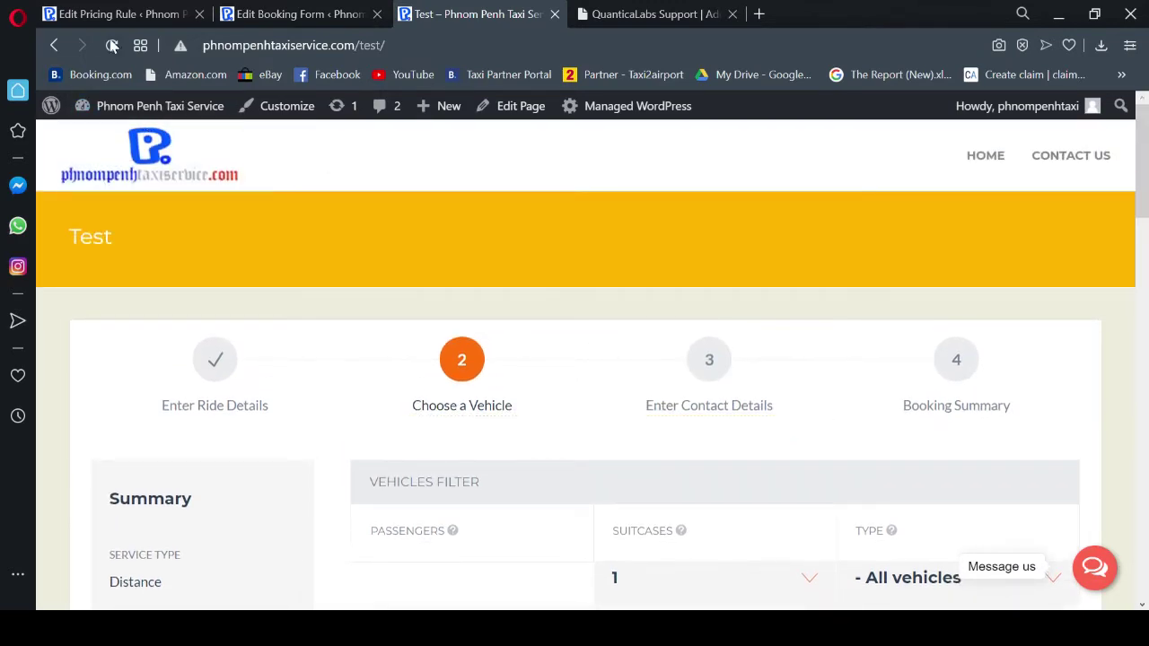
- Switch to the Prek Chak border Sedan pricing rule and check the values in its prices table
key(ctrl+Tab)
scroll(550, 422, down, 2)
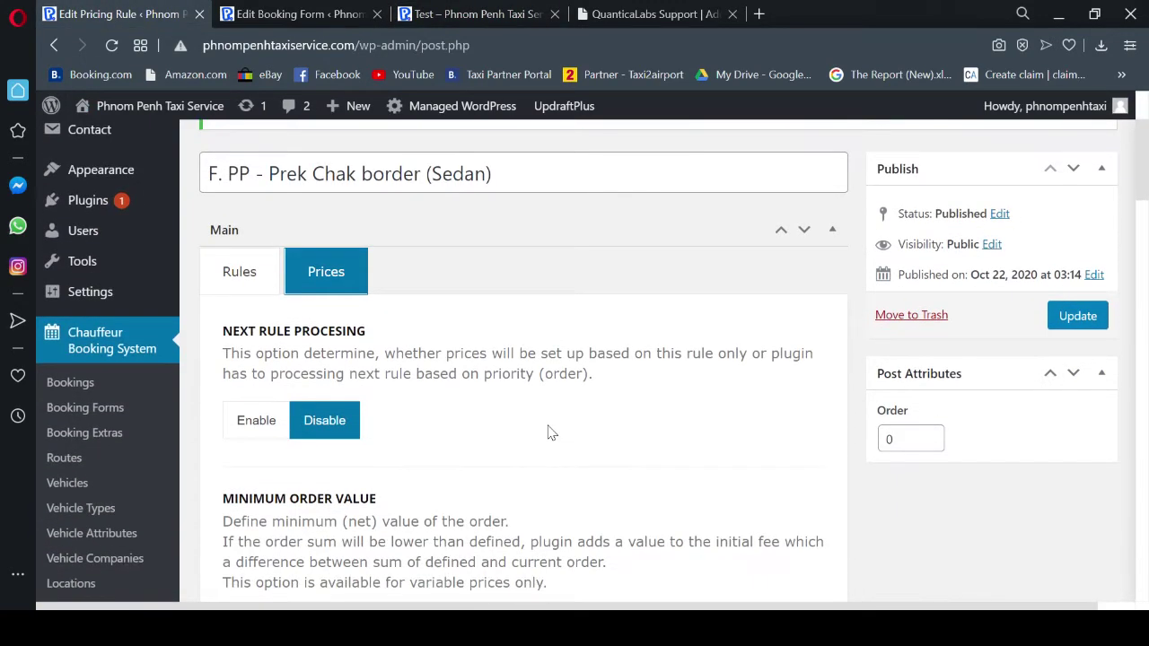
scroll(537, 423, down, 9)
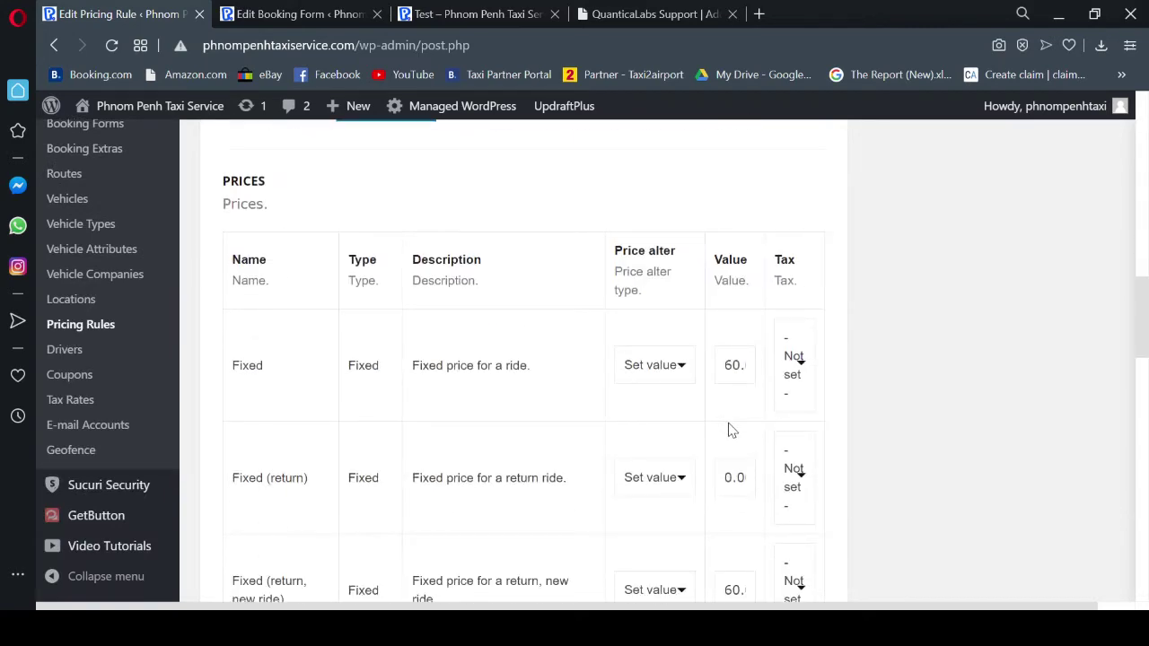
scroll(729, 431, up, 4)
scroll(729, 422, up, 10)
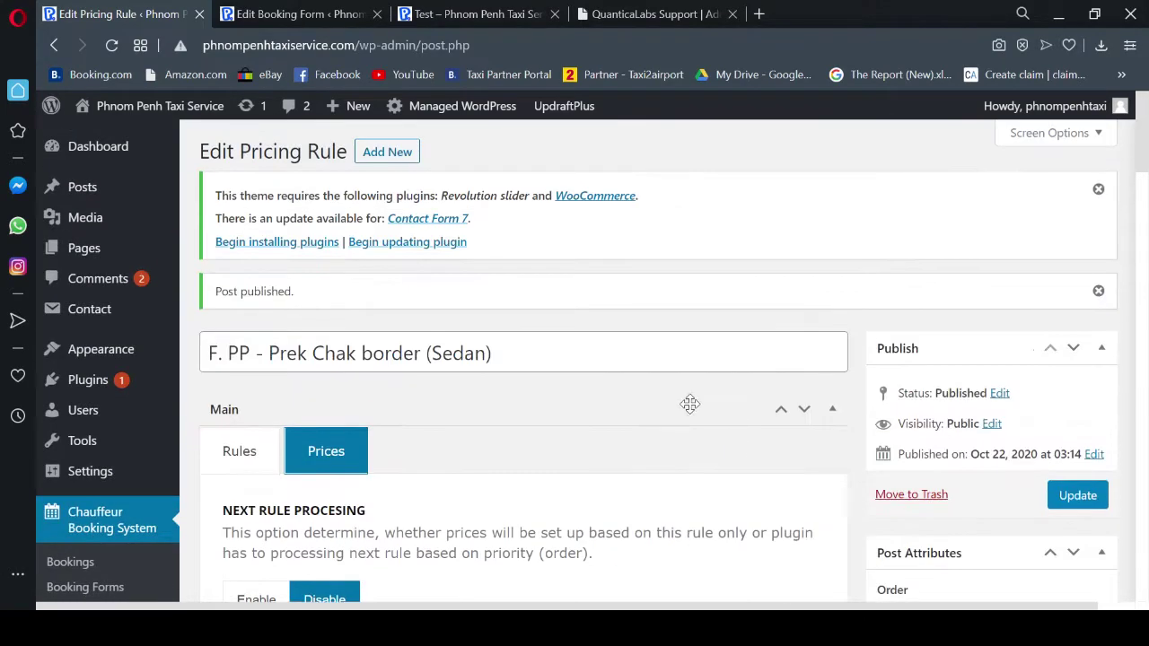
- Open the pricing rule's conditions and verify that Sedan is the selected vehicle
click(238, 453)
scroll(641, 403, down, 9)
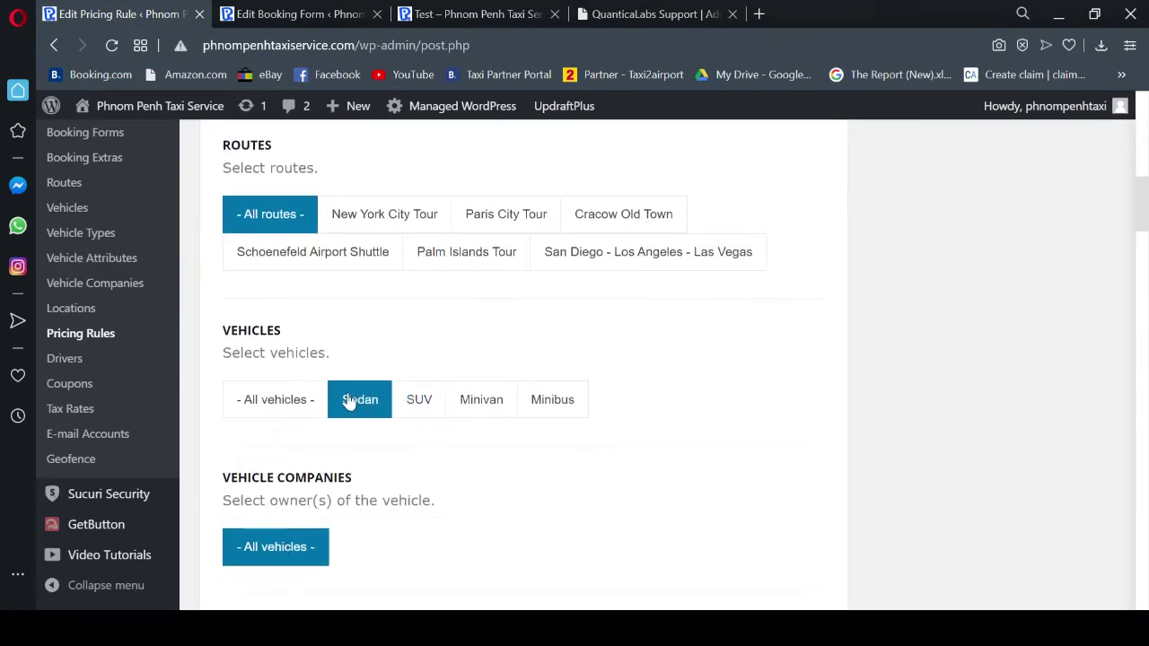
click(352, 400)
click(364, 413)
scroll(700, 387, down, 10)
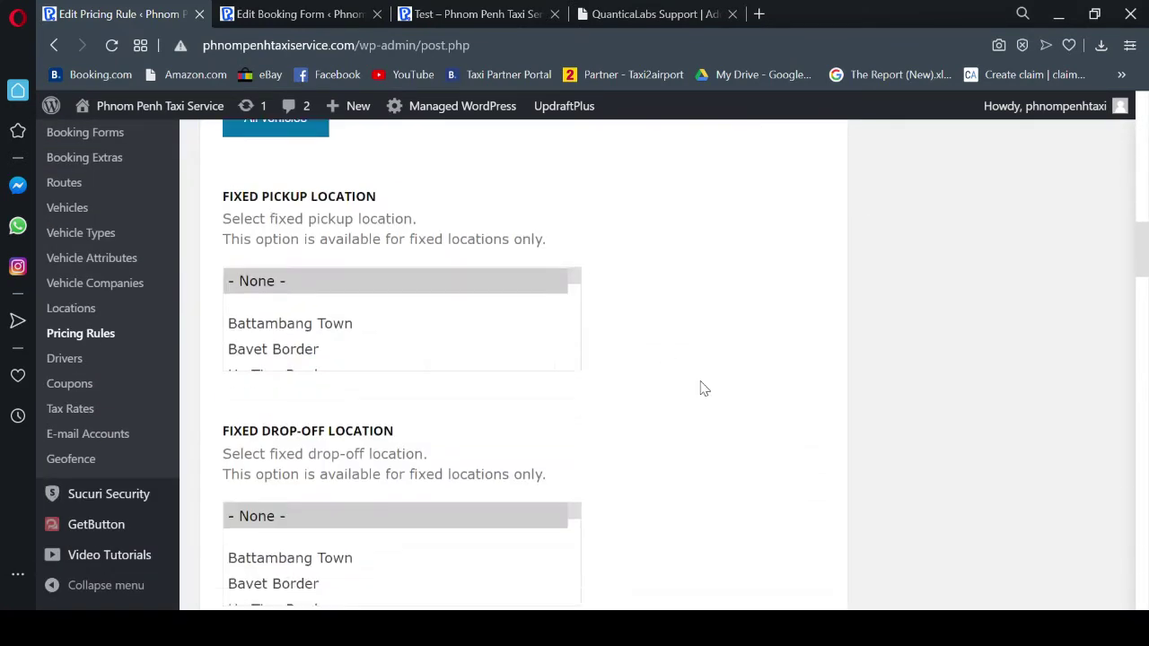
- Verify that the rule's pickup geofence is Phnom Penh City and its drop-off geofence is Prek Chak Border
scroll(703, 388, down, 6)
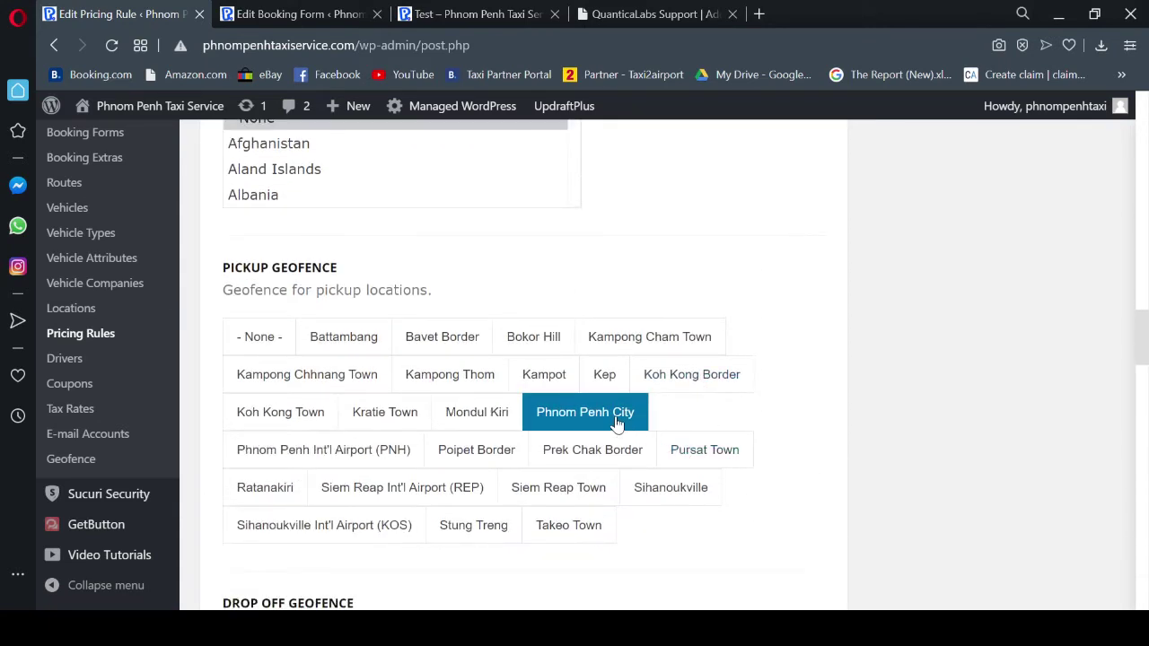
click(618, 422)
click(619, 420)
scroll(724, 404, down, 3)
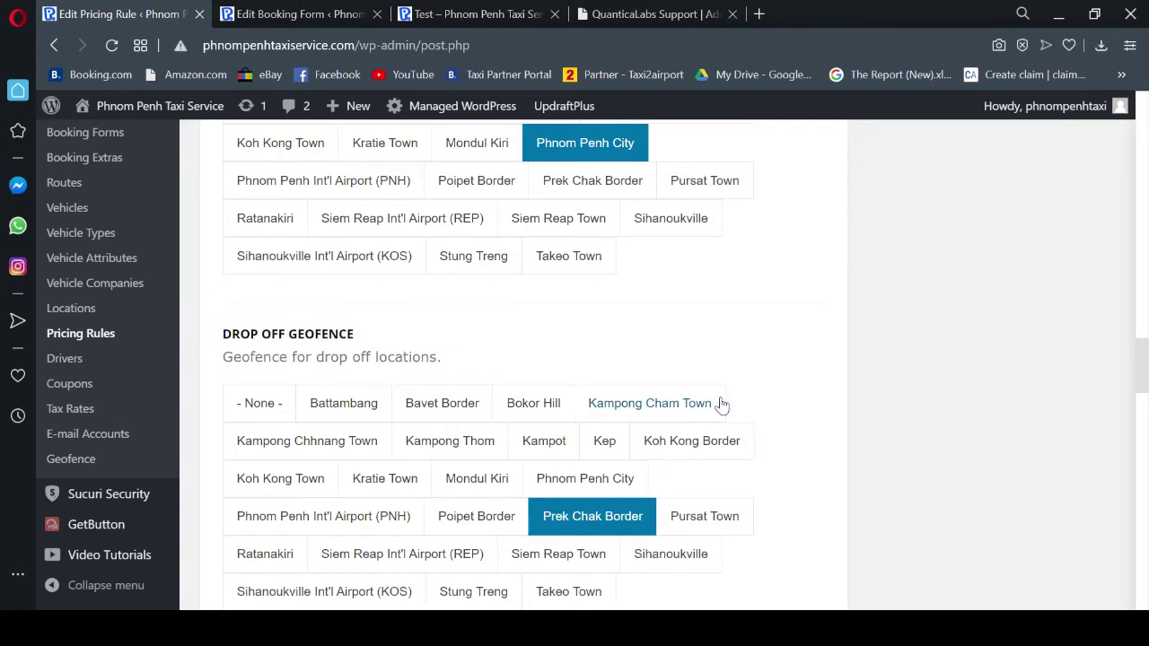
click(625, 515)
click(629, 514)
scroll(810, 422, up, 20)
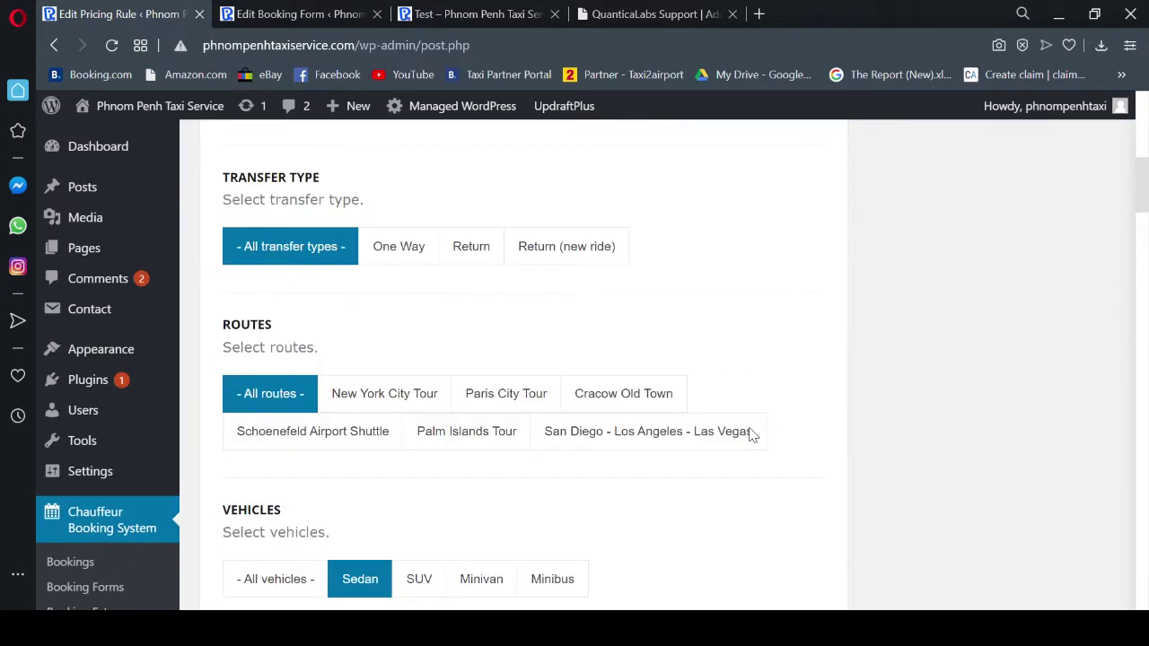
scroll(752, 434, up, 5)
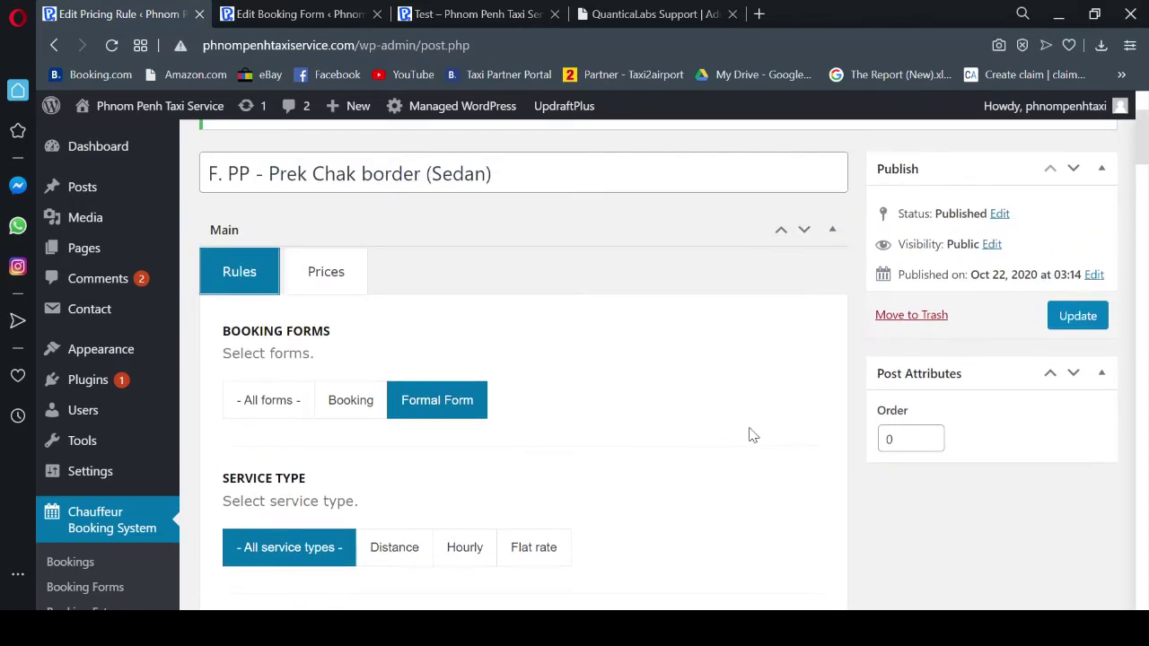
- Review the pricing rule's price type and its fixed price values
click(312, 271)
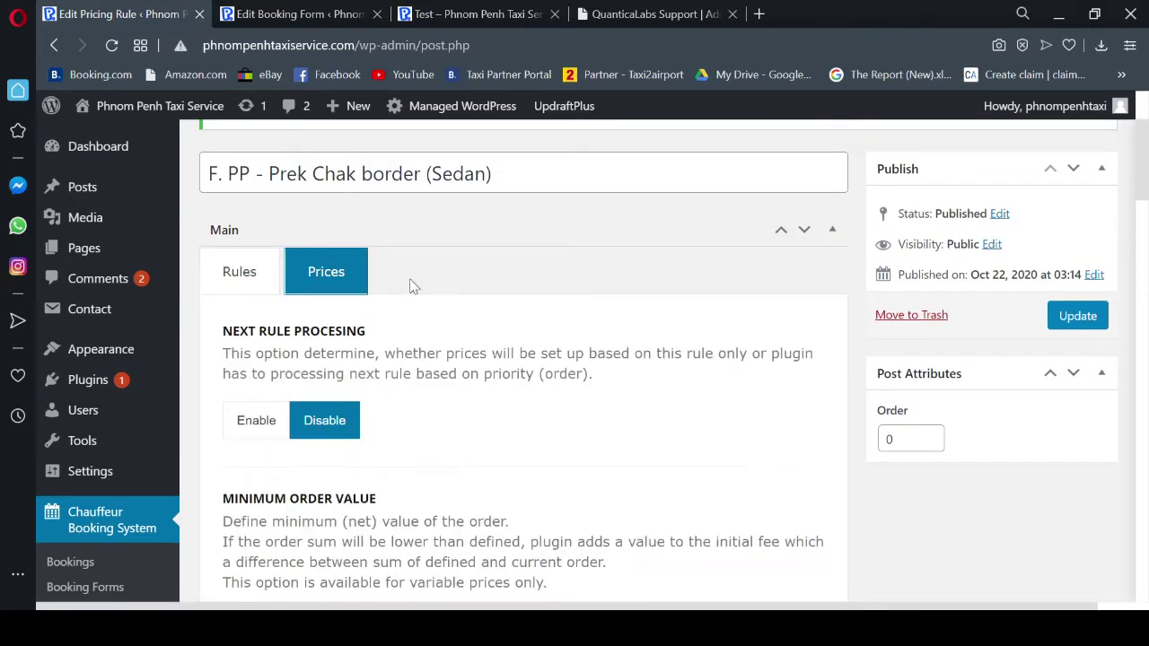
scroll(645, 377, down, 3)
scroll(652, 392, down, 6)
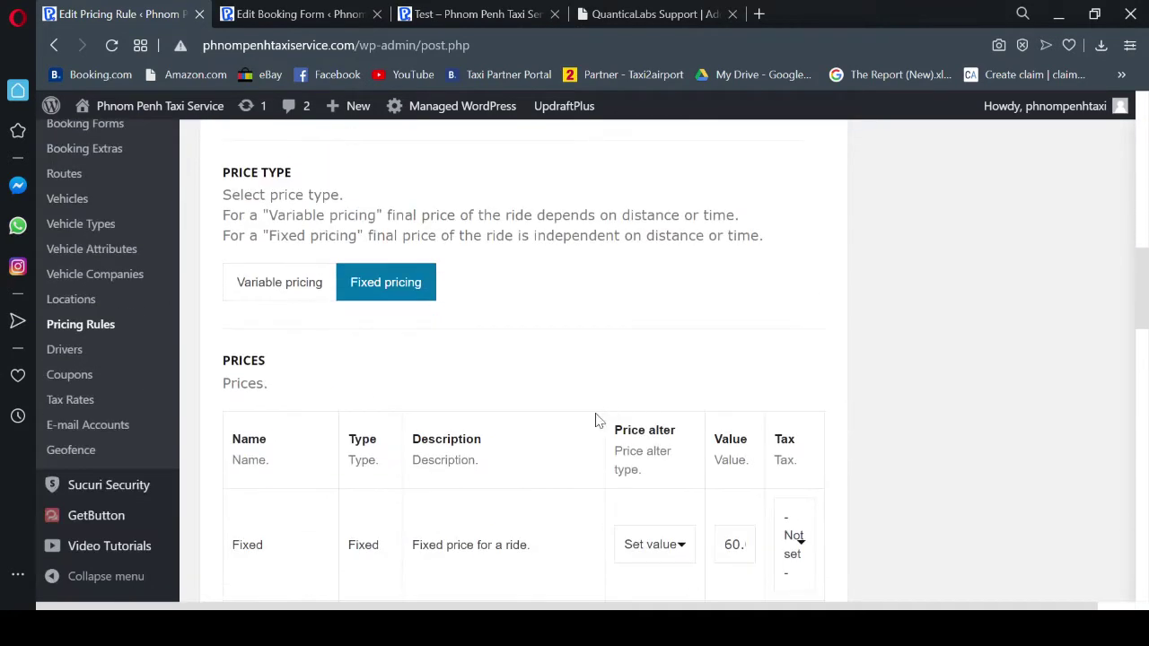
scroll(734, 466, down, 2)
scroll(718, 431, down, 2)
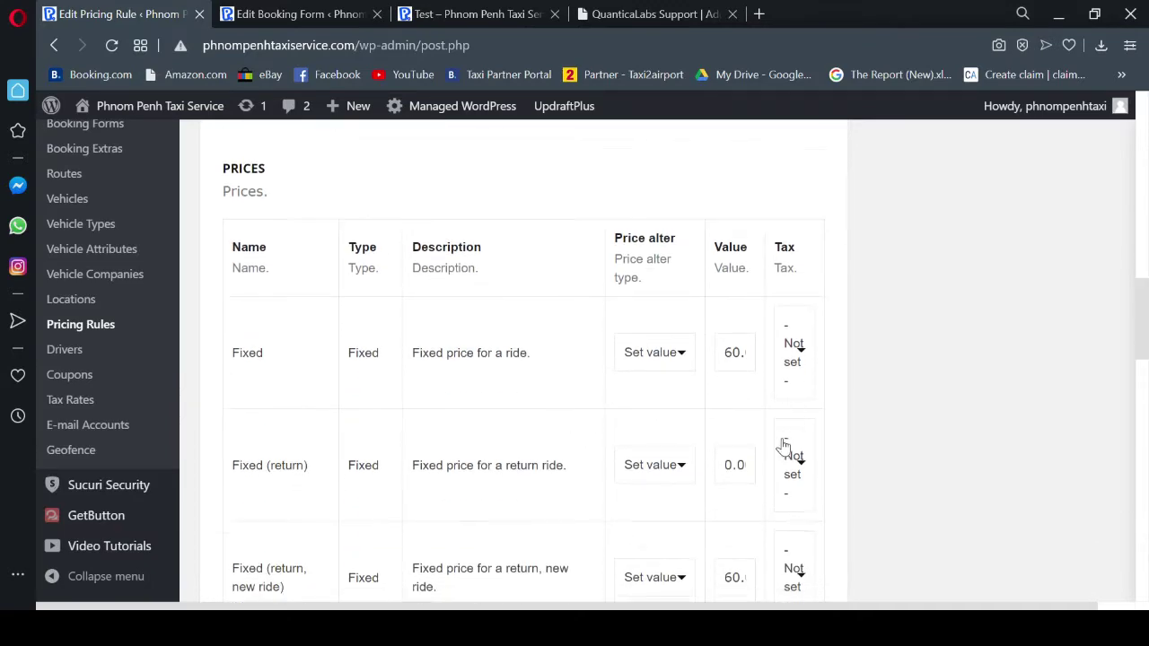
- Update the Prek Chak border Sedan pricing rule and start a new blank pricing rule
scroll(795, 444, up, 15)
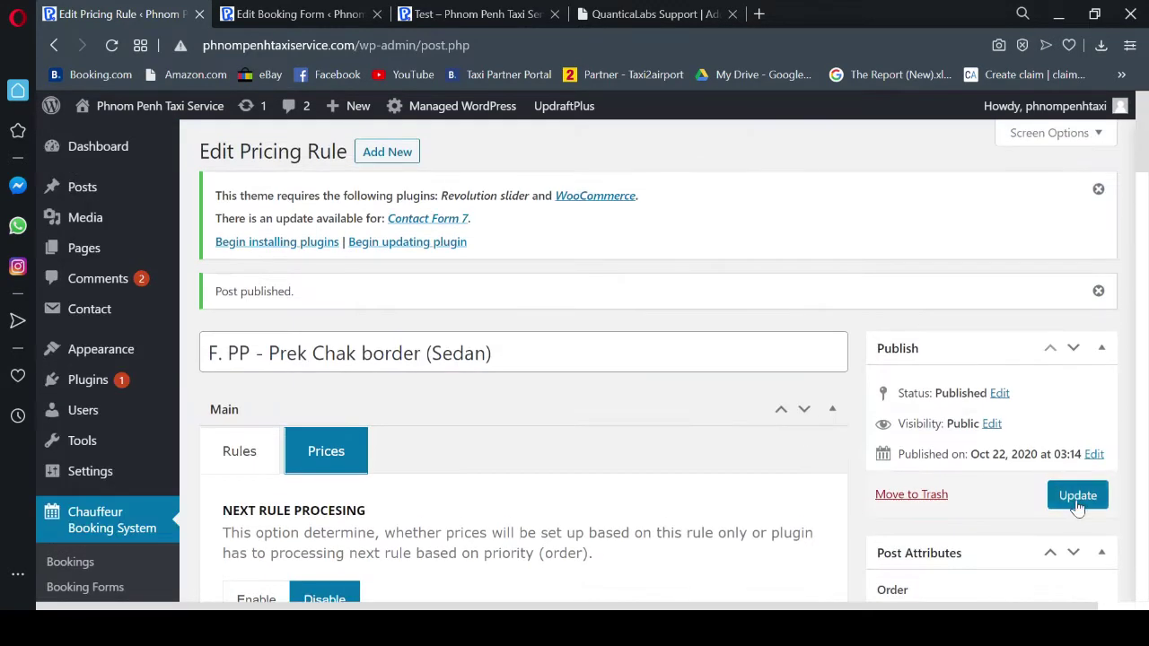
click(1080, 500)
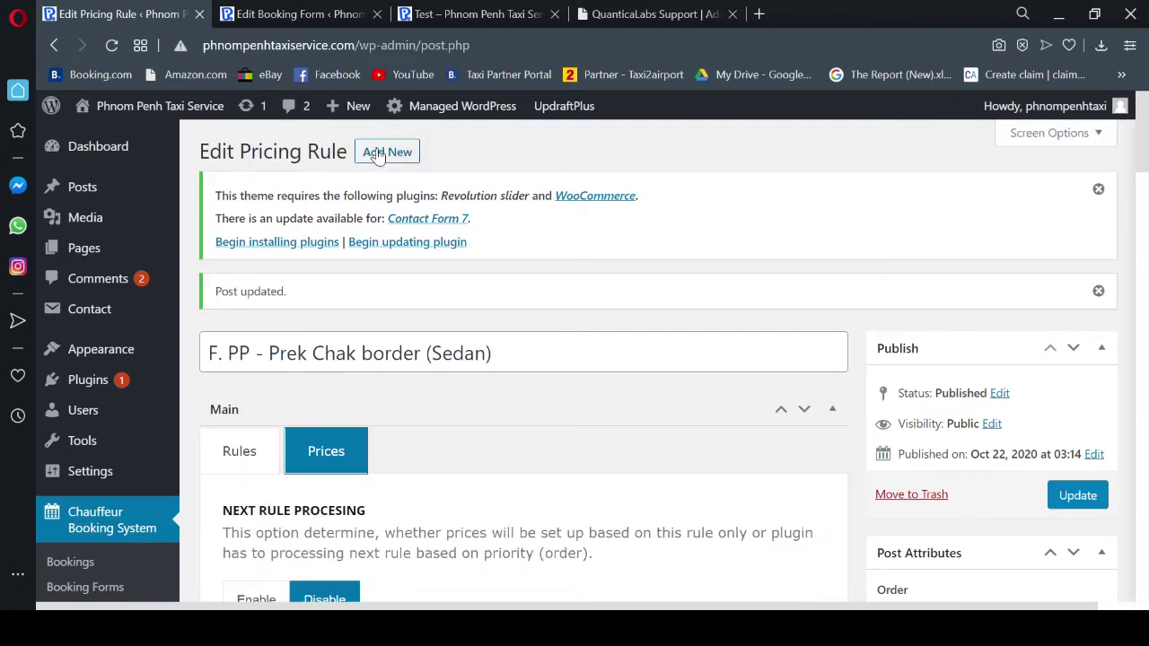
click(377, 152)
- Switch to the Test booking page and examine the prices and route summary in the vehicle selection
click(476, 15)
scroll(512, 368, down, 3)
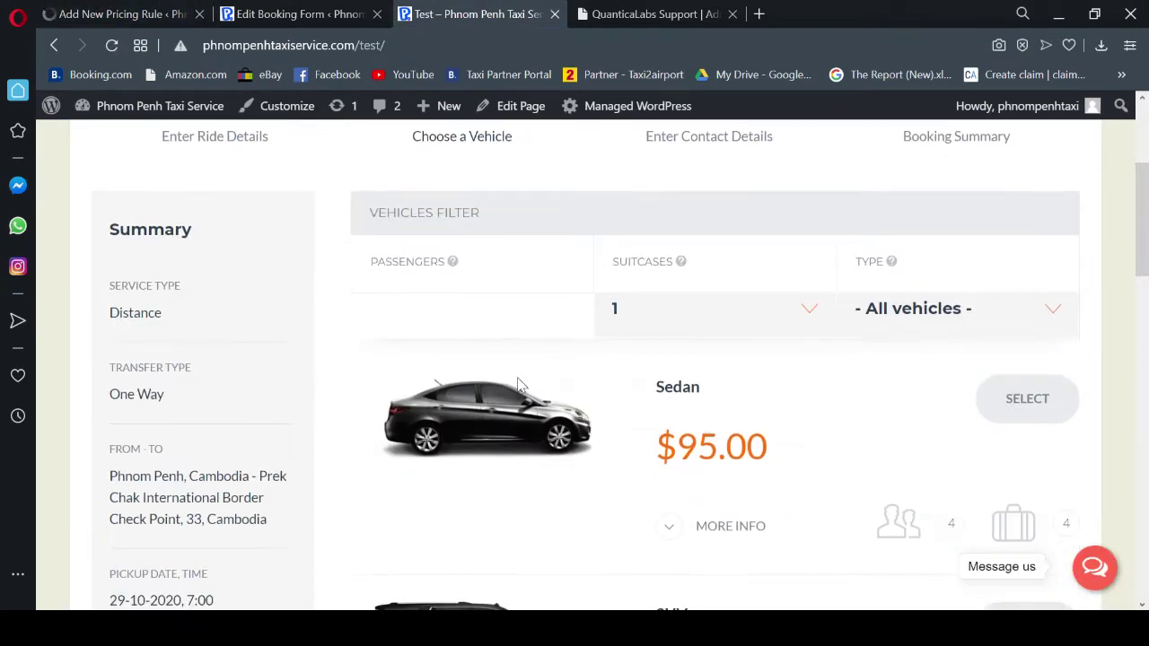
scroll(673, 422, down, 9)
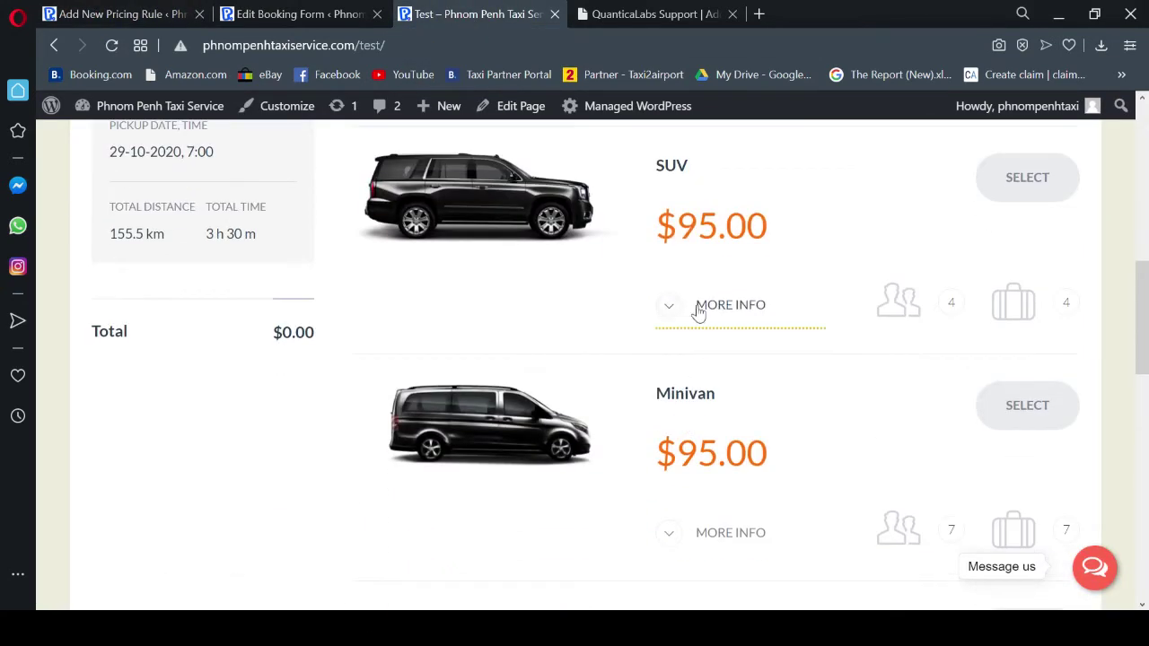
scroll(692, 359, down, 2)
scroll(692, 389, up, 8)
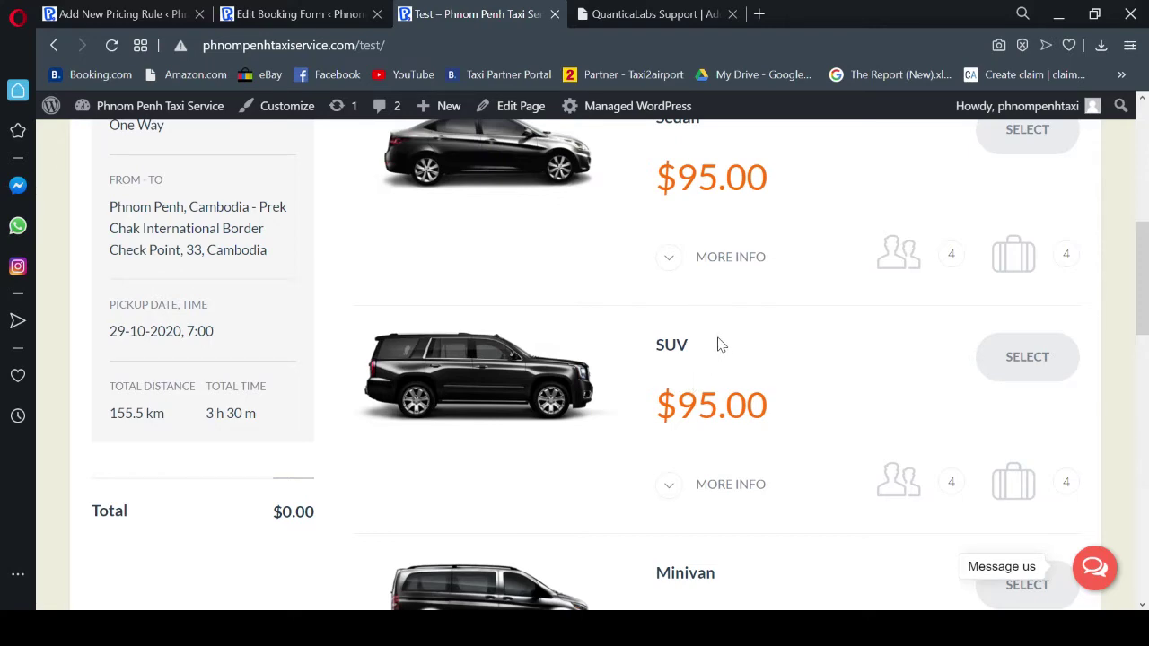
scroll(714, 343, up, 3)
scroll(497, 372, down, 4)
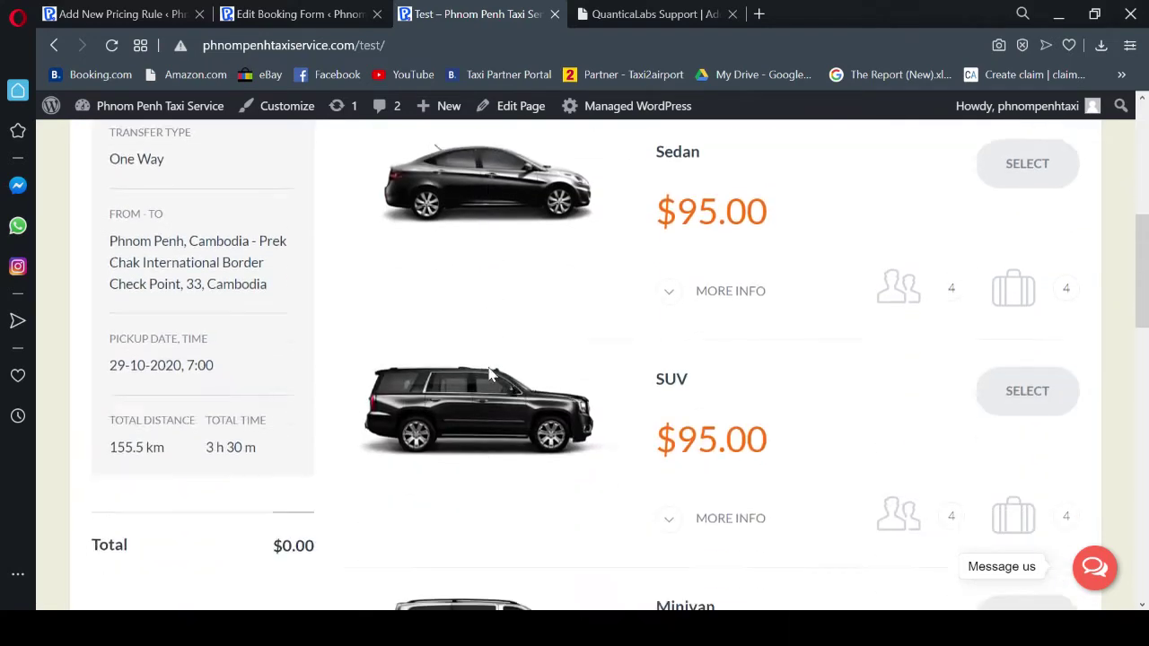
scroll(475, 436, up, 1)
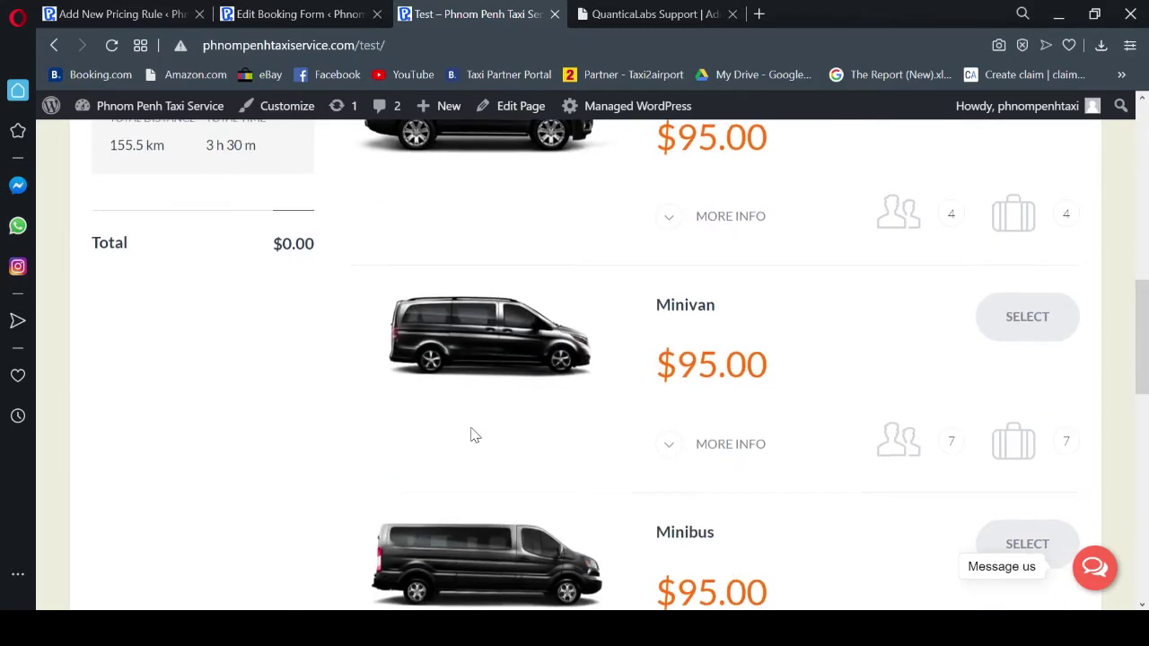
scroll(470, 434, up, 2)
- Go back to the ride details and continue to the vehicle selection again with the same route
scroll(493, 411, down, 6)
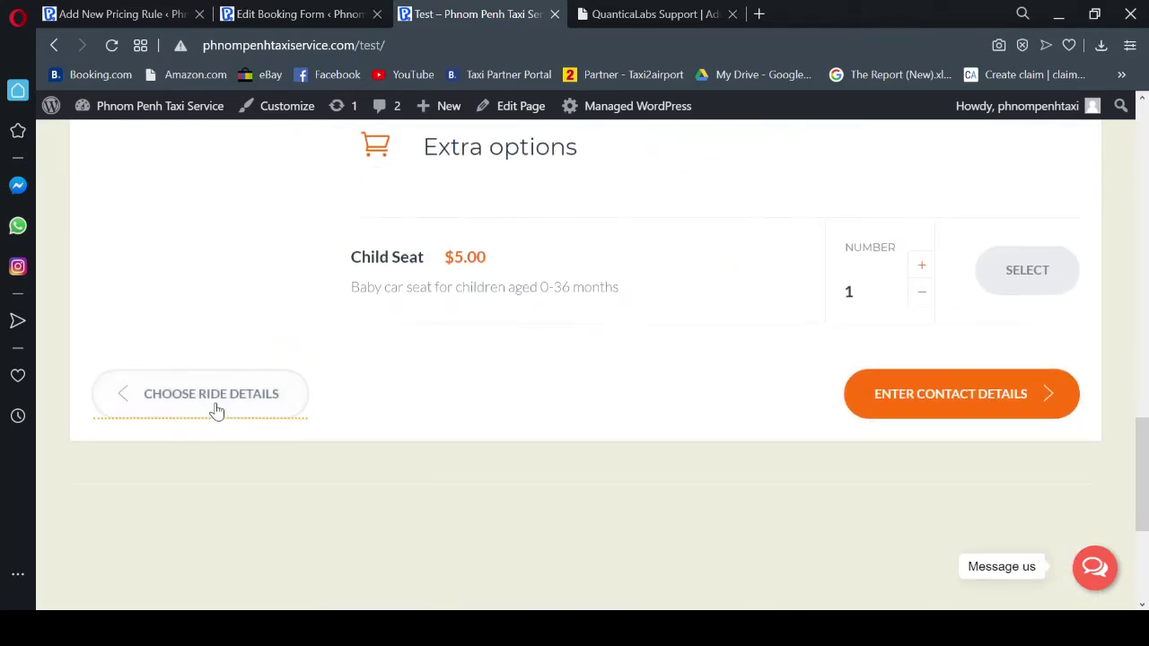
click(216, 411)
scroll(494, 385, down, 2)
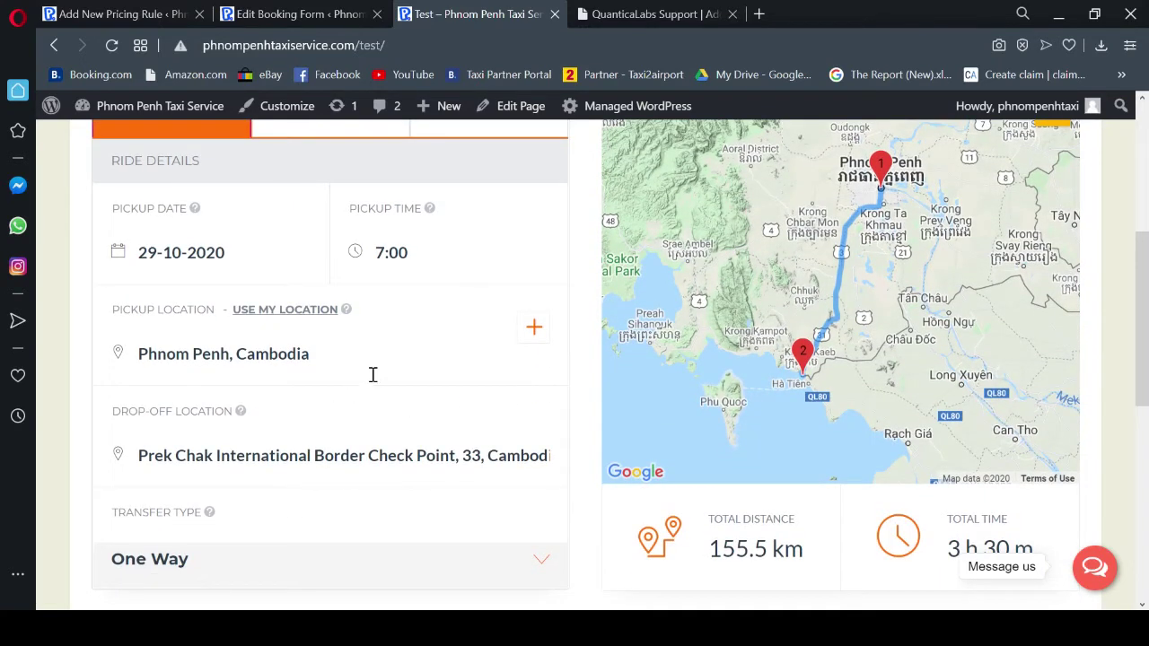
scroll(416, 413, down, 4)
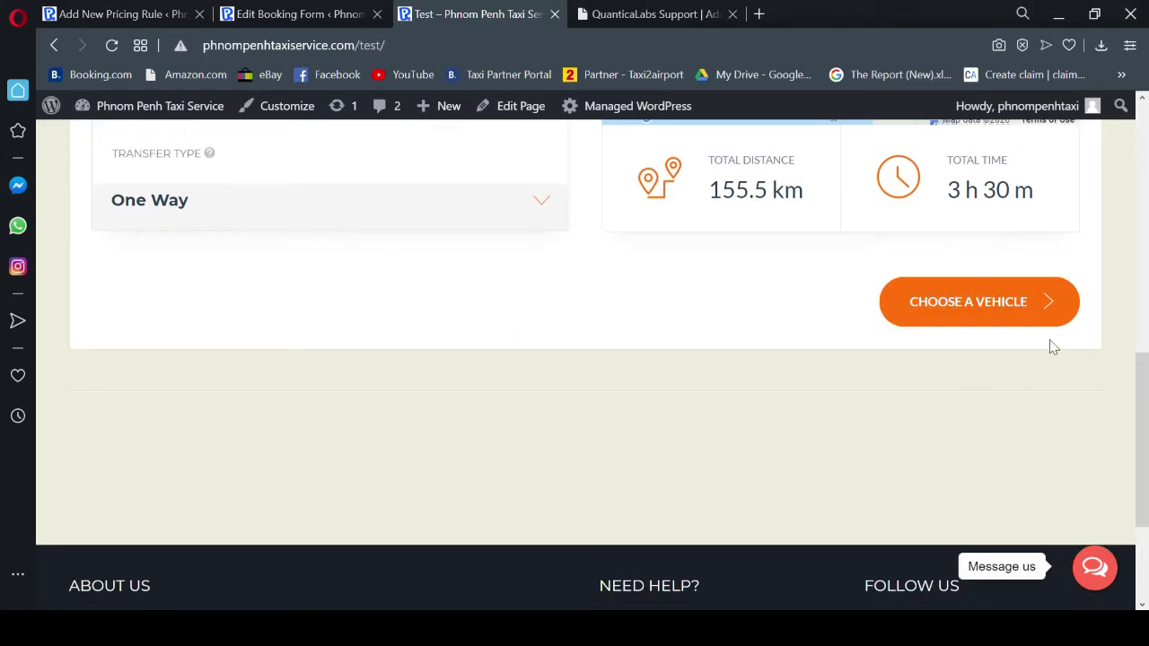
click(997, 302)
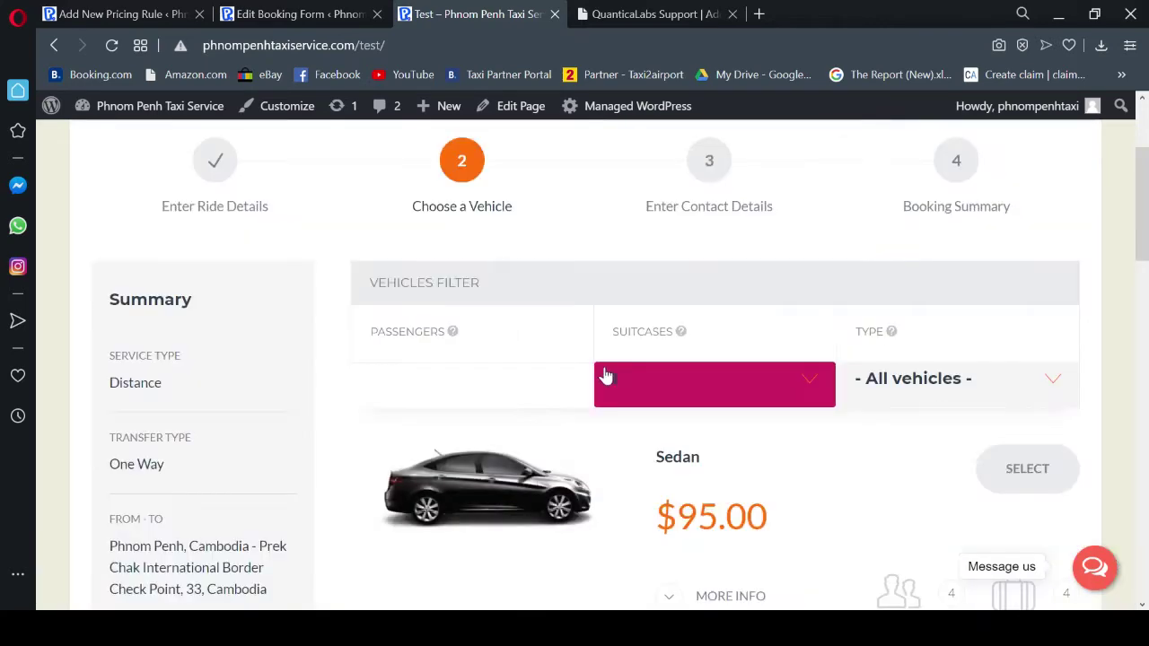
- Check the prices of all vehicles in the reloaded vehicle selection, from the Sedan to the Minibus
scroll(764, 398, down, 3)
scroll(768, 397, up, 2)
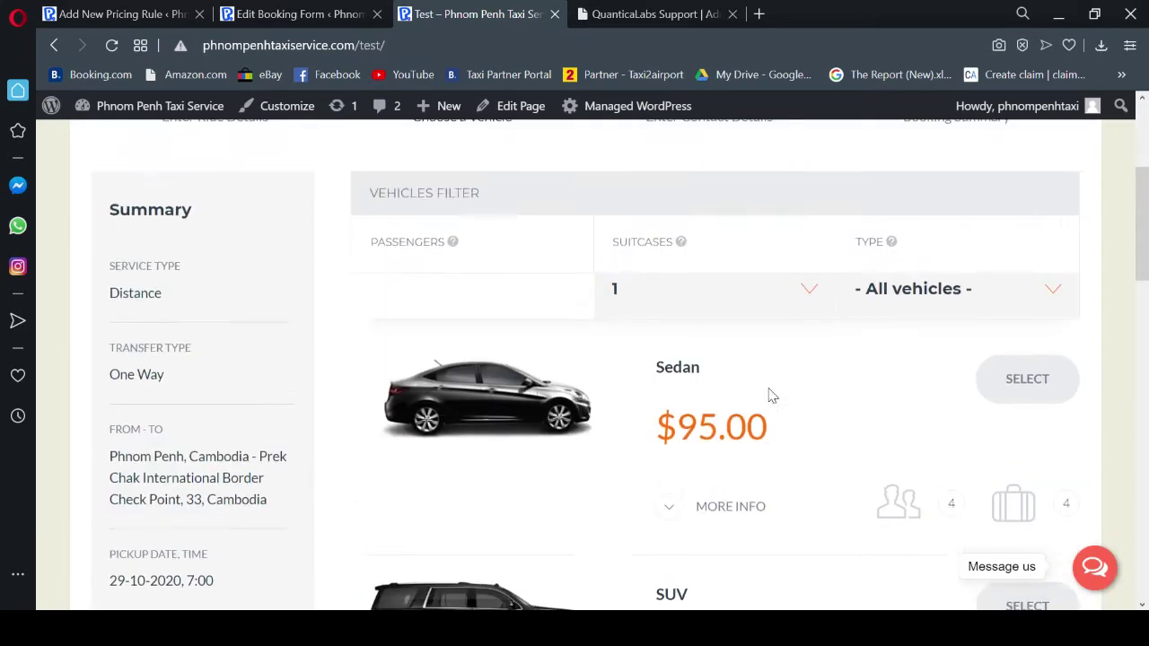
scroll(768, 397, down, 7)
scroll(769, 395, down, 3)
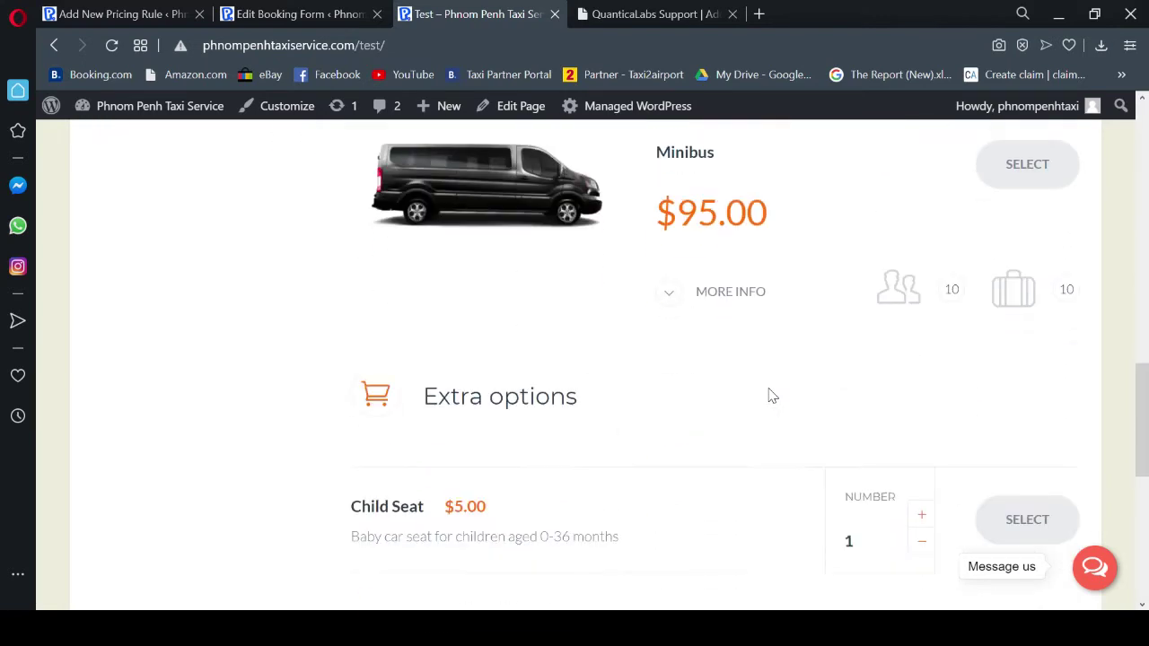
scroll(769, 395, up, 3)
- Return to the pricing rules list and open the "F. Kep – PP (Minibus)" rule for editing
click(101, 15)
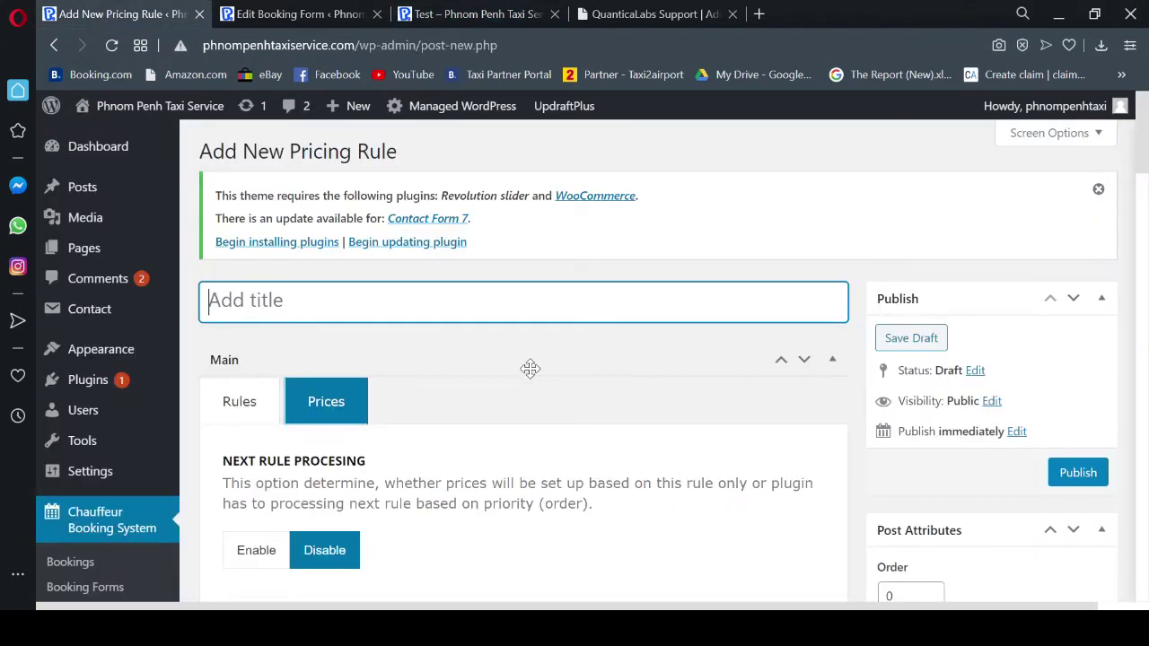
scroll(529, 368, down, 2)
scroll(210, 359, down, 1)
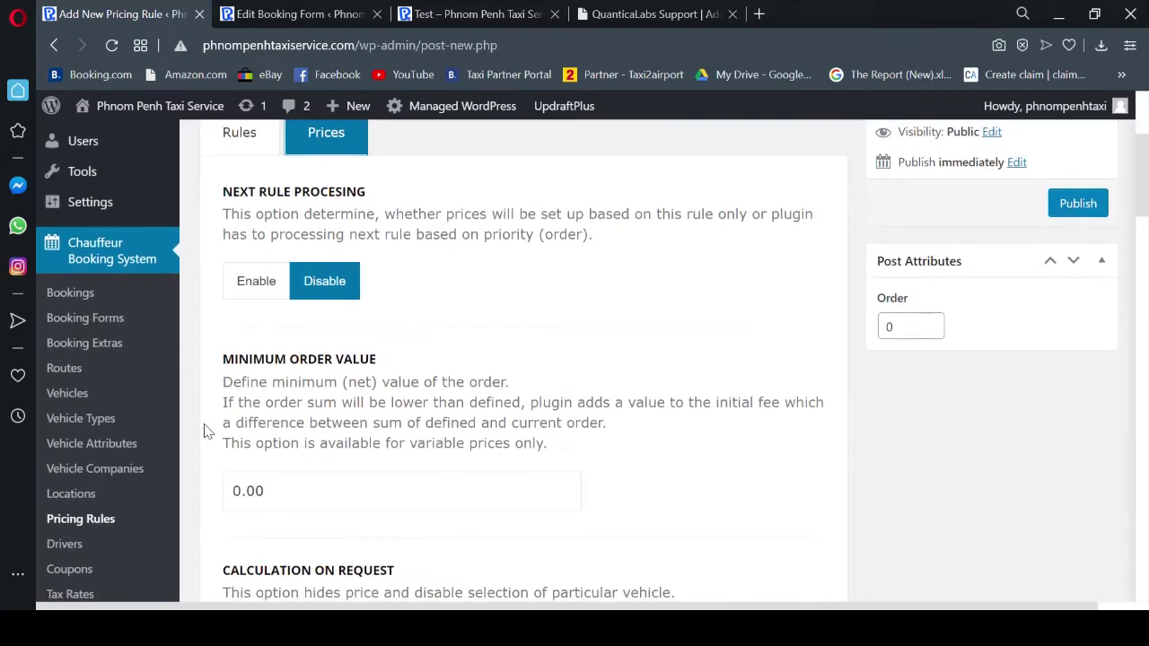
click(99, 524)
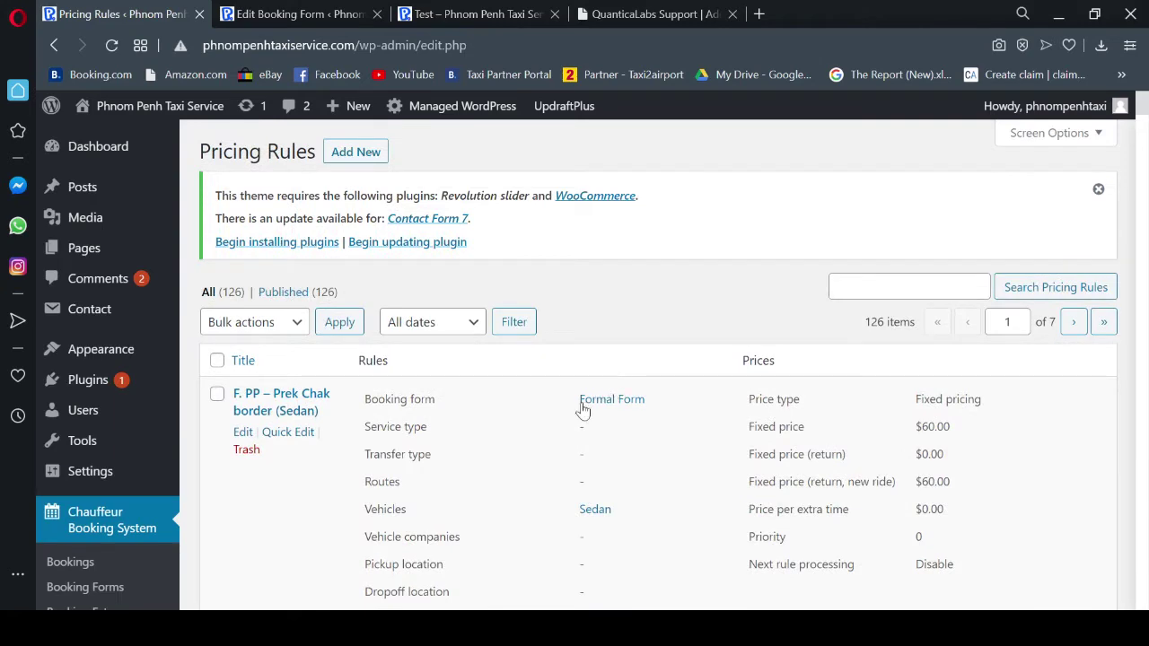
scroll(399, 443, down, 6)
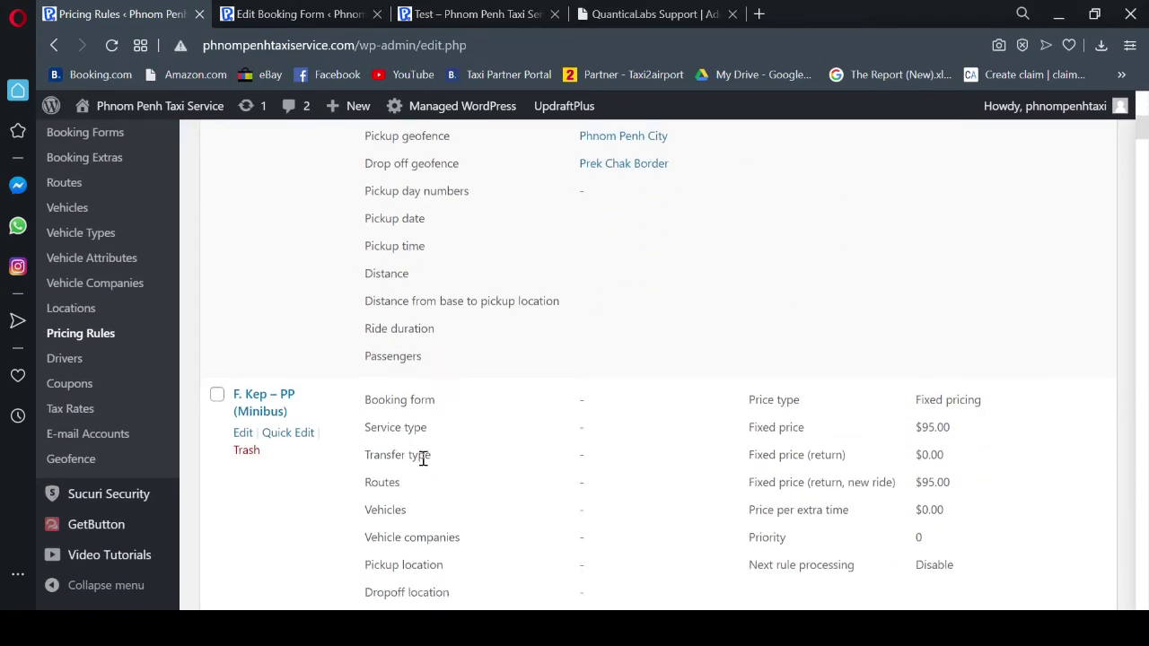
scroll(806, 442, down, 2)
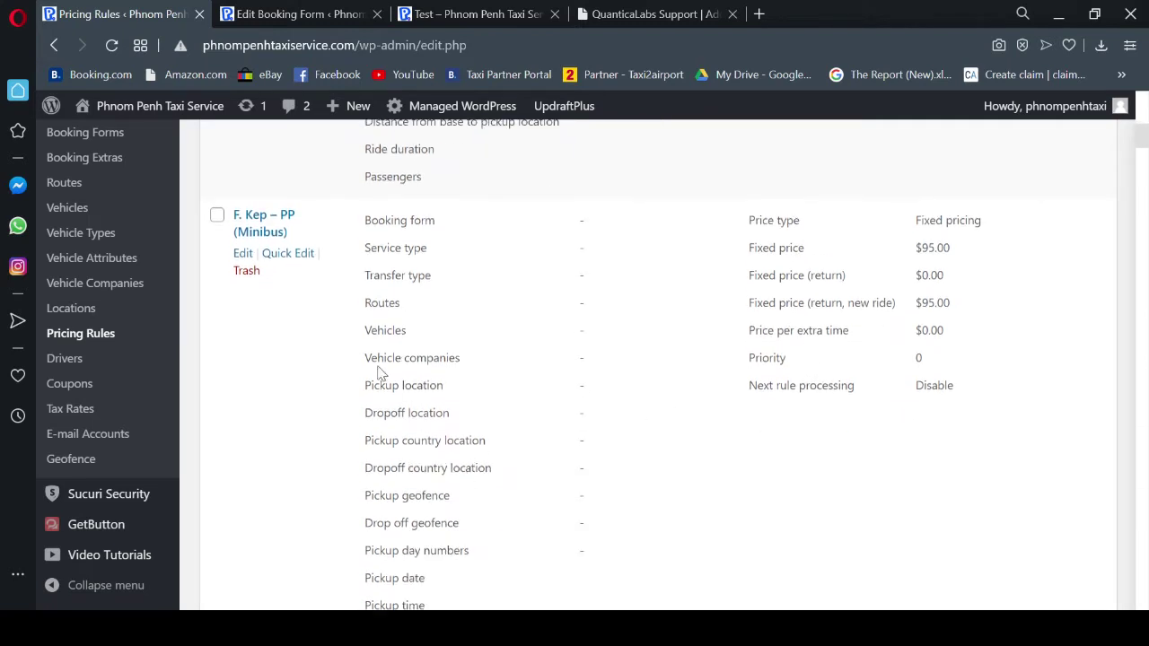
click(243, 256)
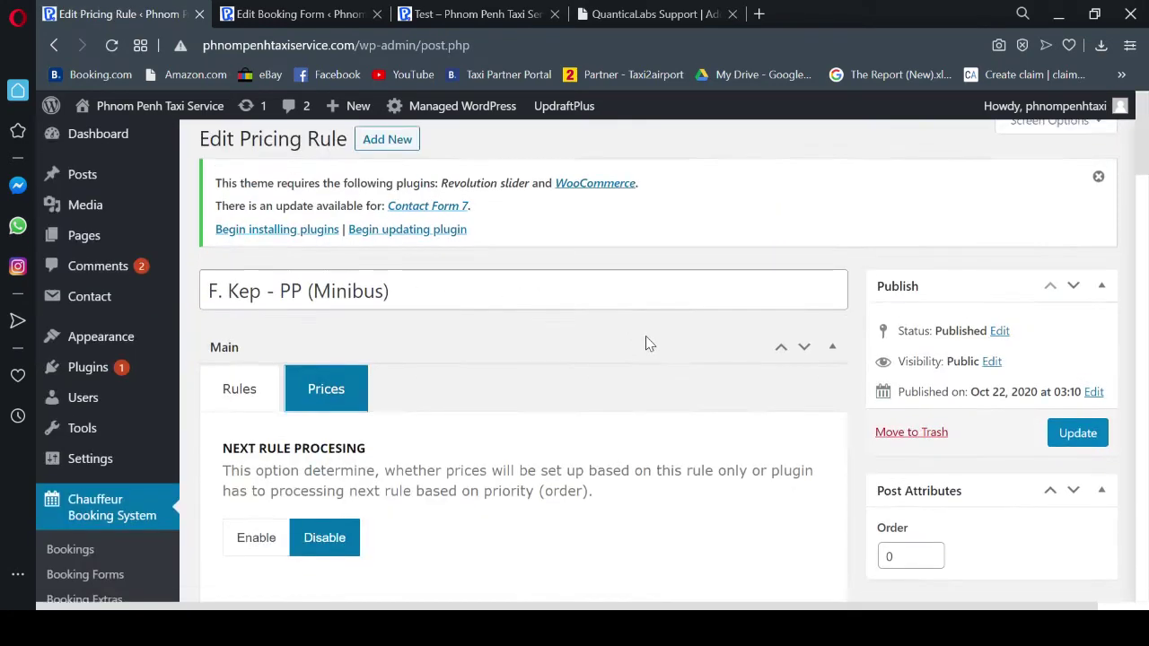
- Examine the price type and price settings of the Kep to Phnom Penh Minibus rule
scroll(648, 344, down, 5)
scroll(731, 359, down, 6)
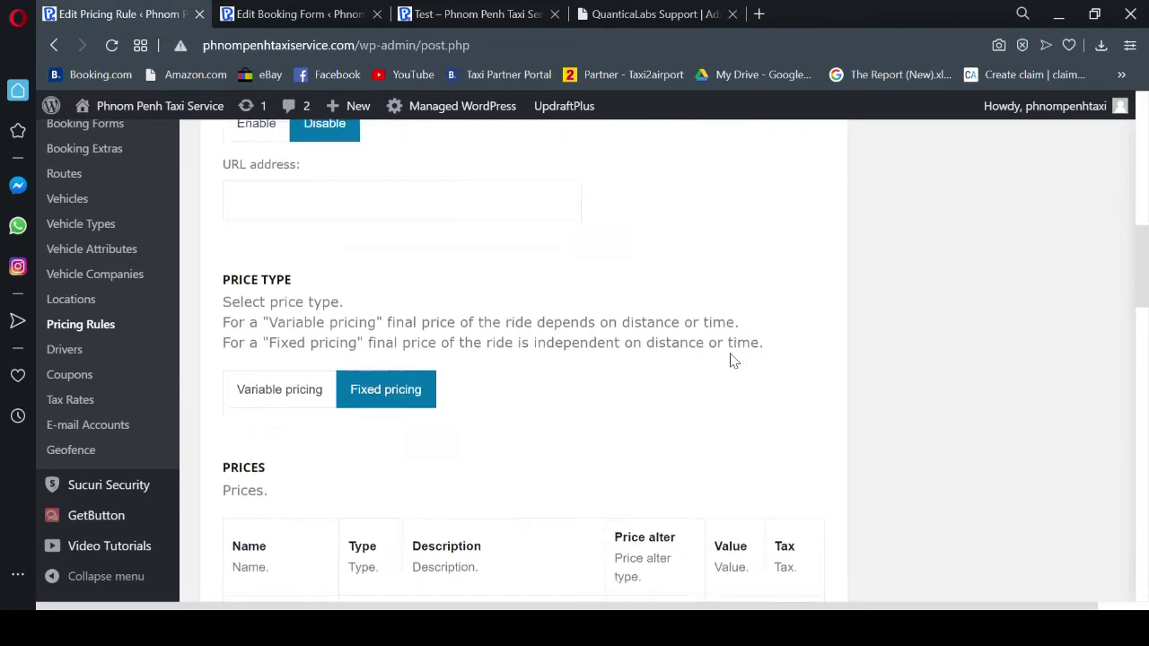
scroll(616, 439, up, 10)
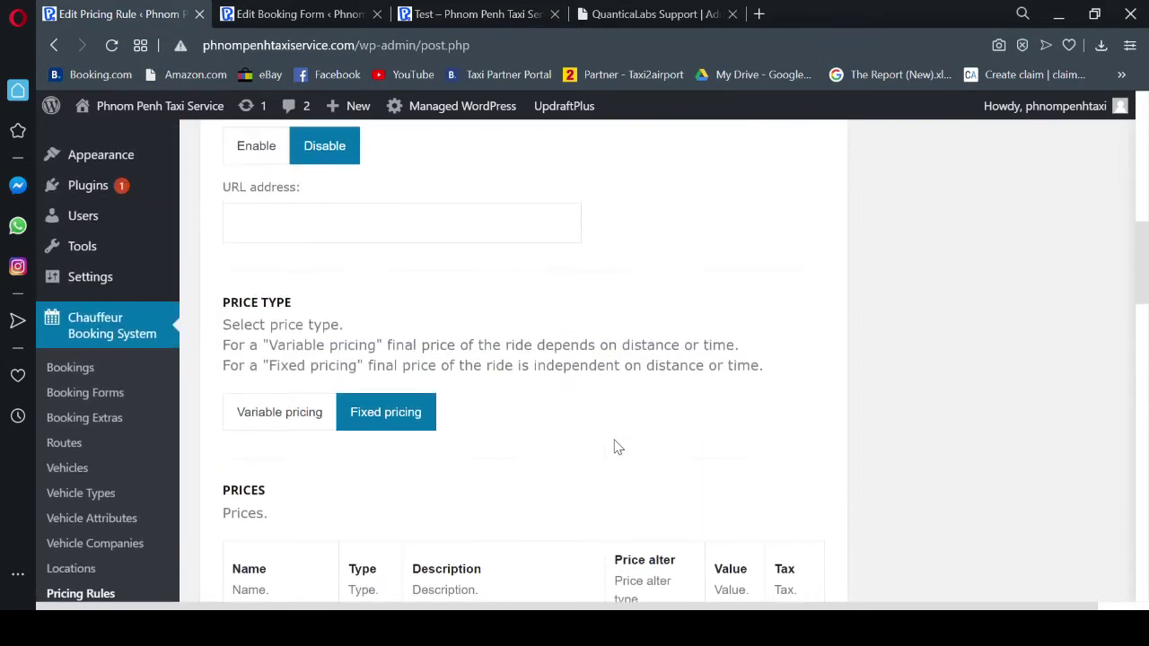
scroll(616, 440, up, 1)
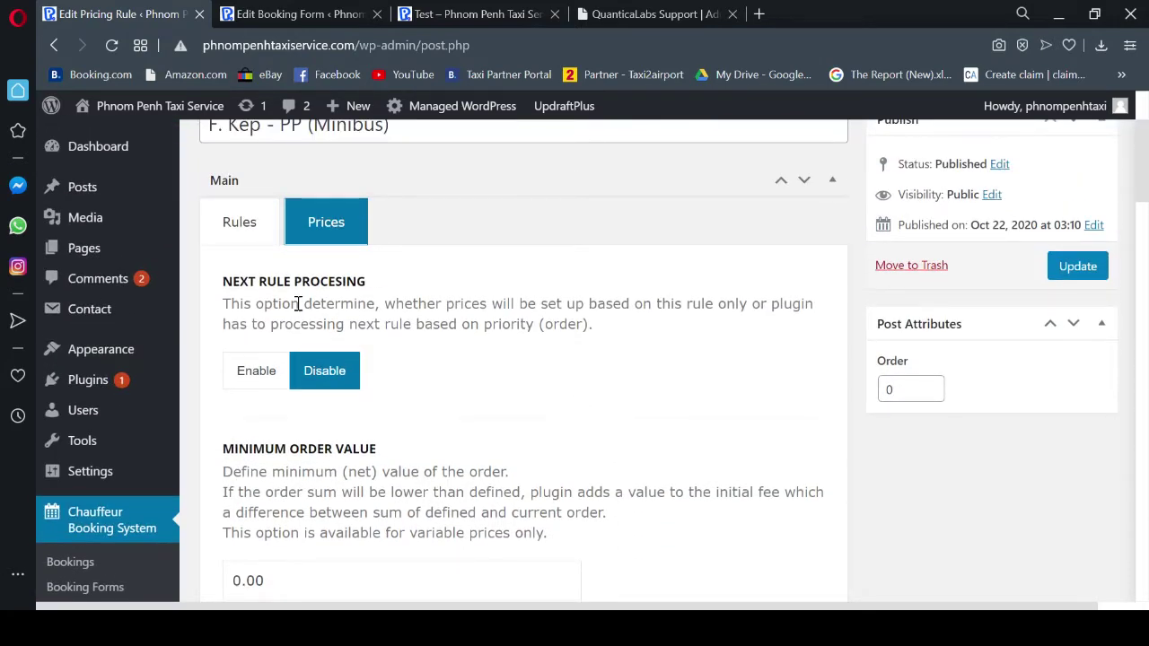
scroll(521, 318, down, 10)
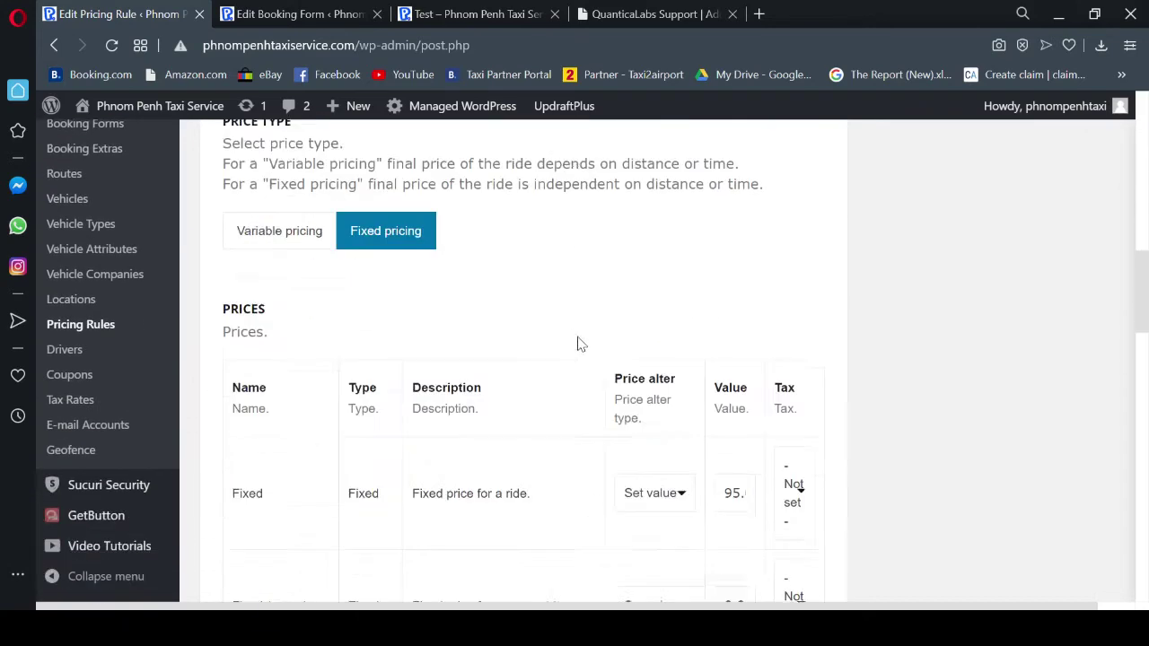
scroll(631, 386, up, 10)
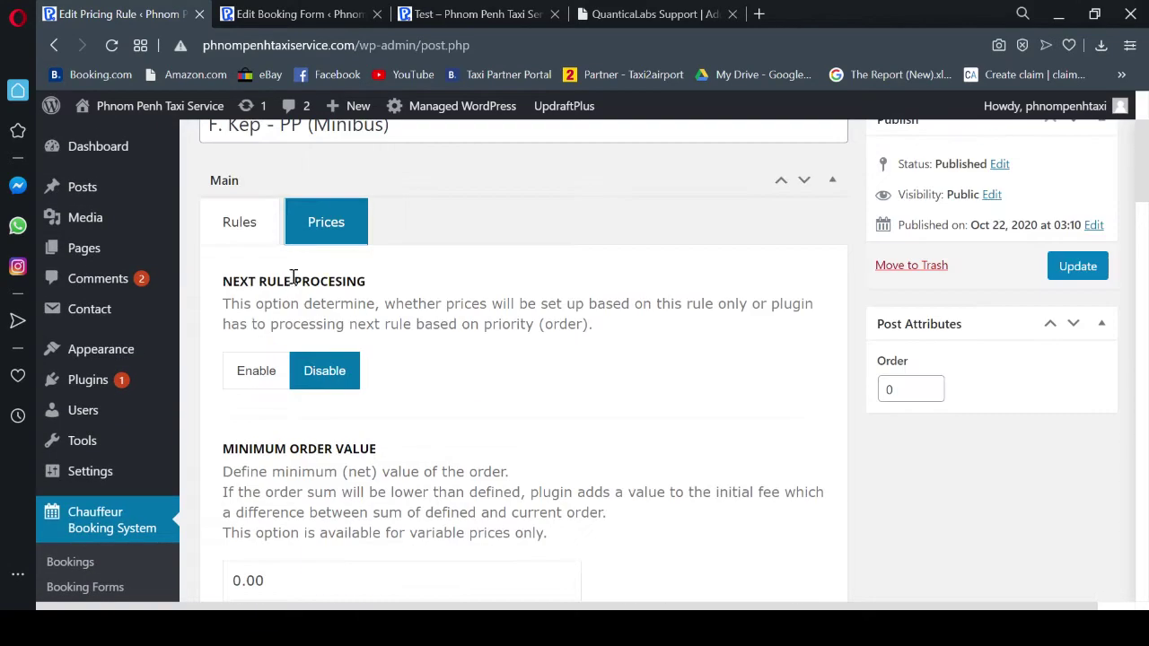
- Restrict the Kep to Phnom Penh rule to the Minibus vehicle and the Formal Form booking form
click(230, 236)
scroll(691, 403, down, 8)
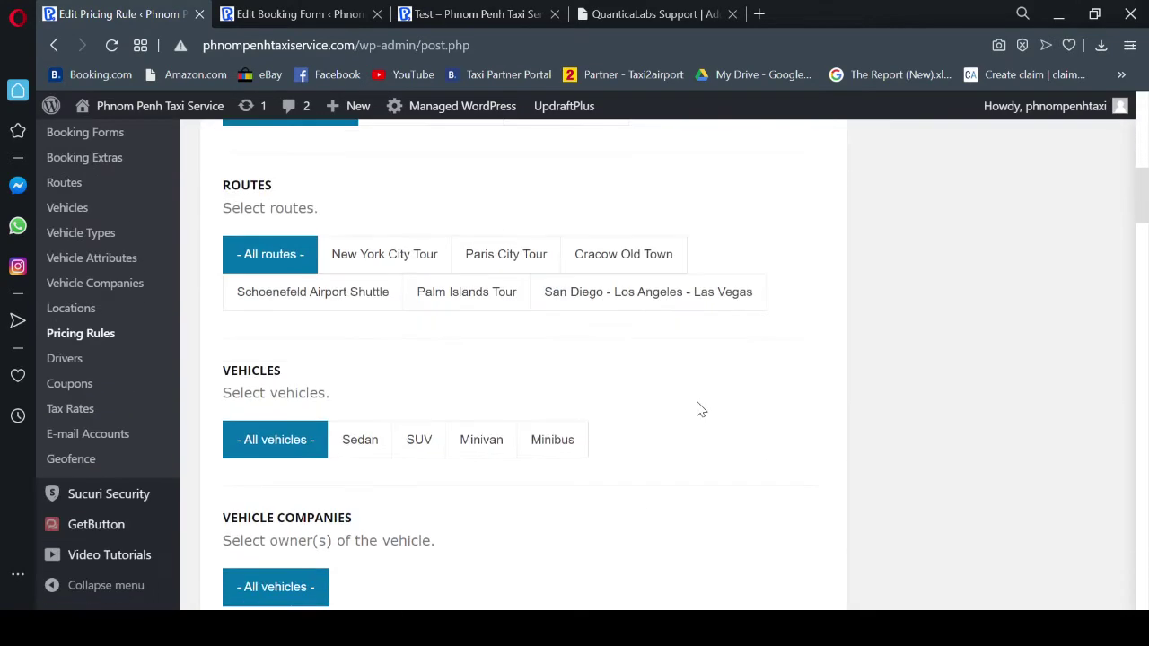
scroll(701, 409, up, 3)
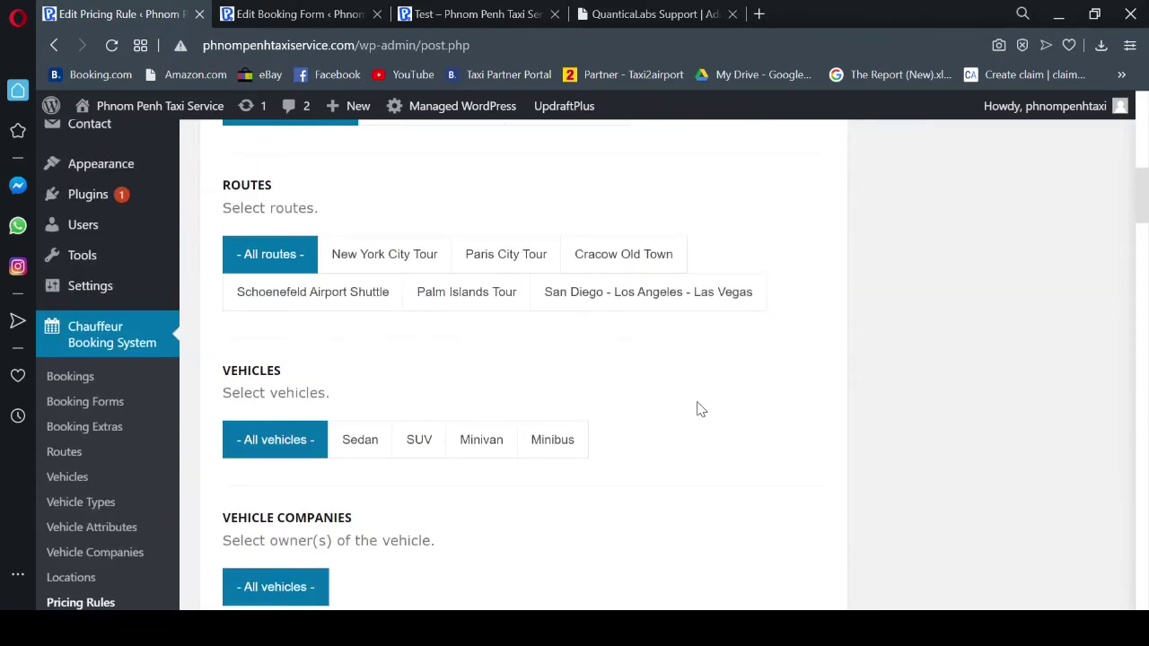
click(570, 447)
scroll(660, 444, up, 4)
scroll(660, 440, up, 2)
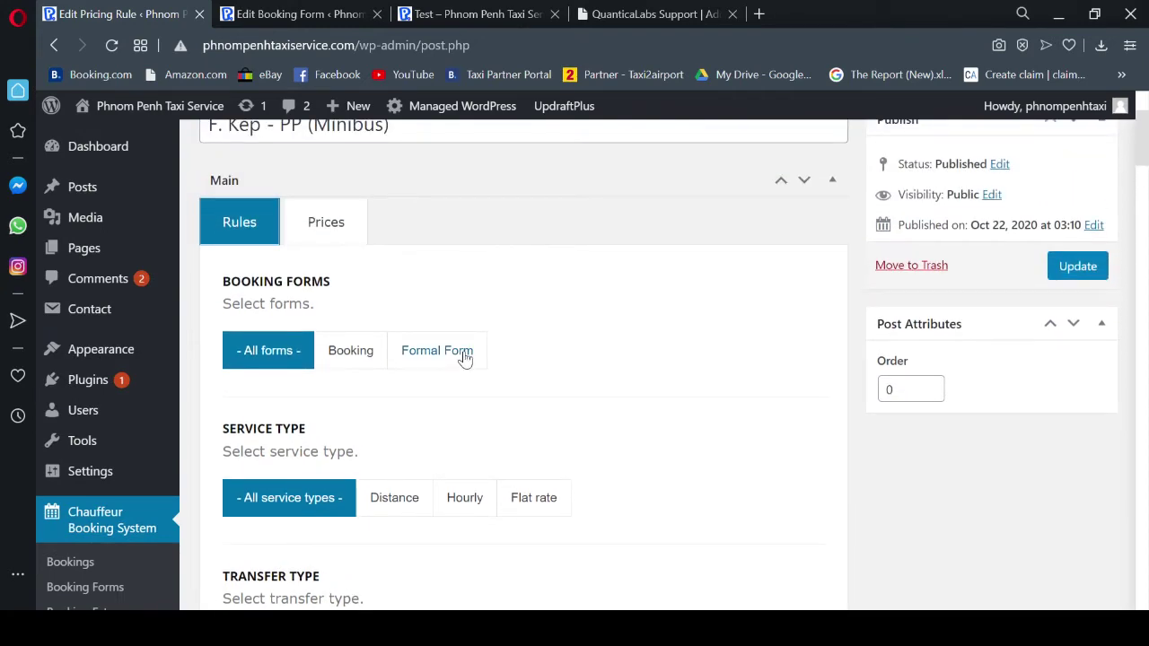
click(465, 358)
- Set the rule's pickup geofence to Kep and its drop-off geofence to Phnom Penh City
scroll(692, 385, down, 13)
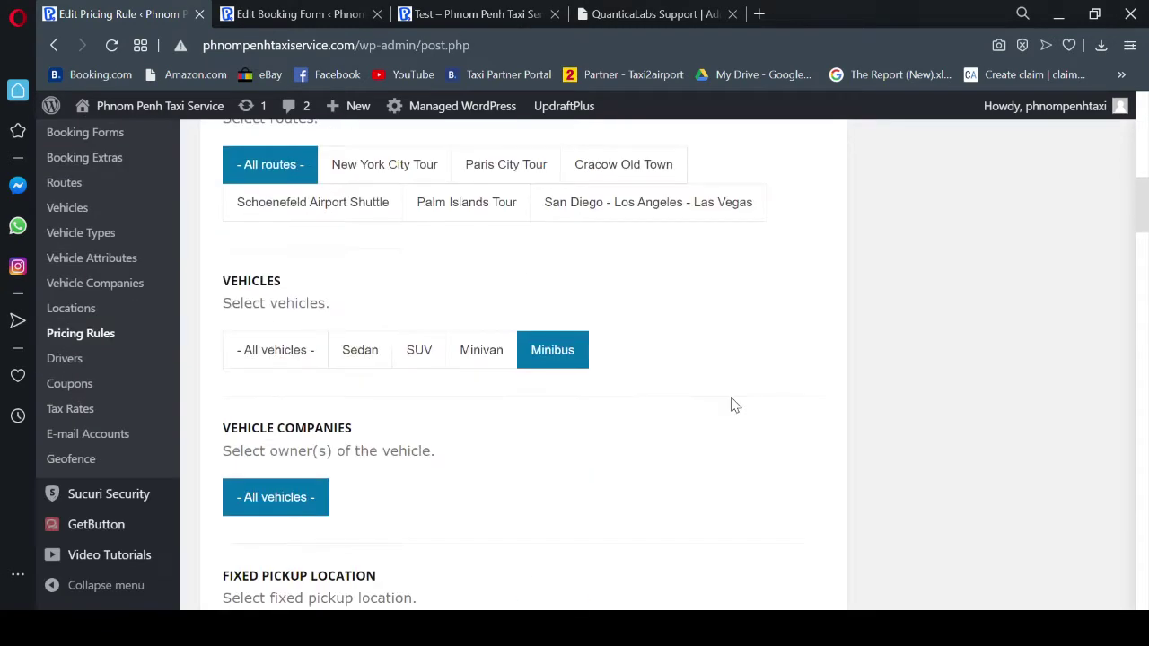
scroll(732, 405, up, 4)
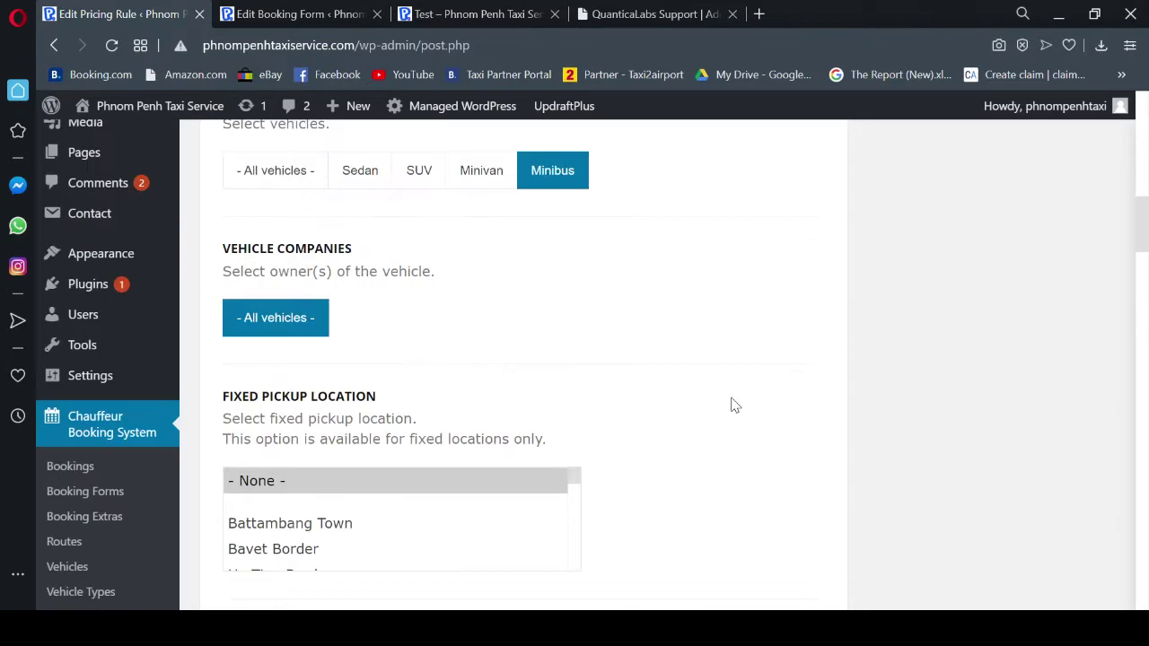
scroll(732, 405, down, 12)
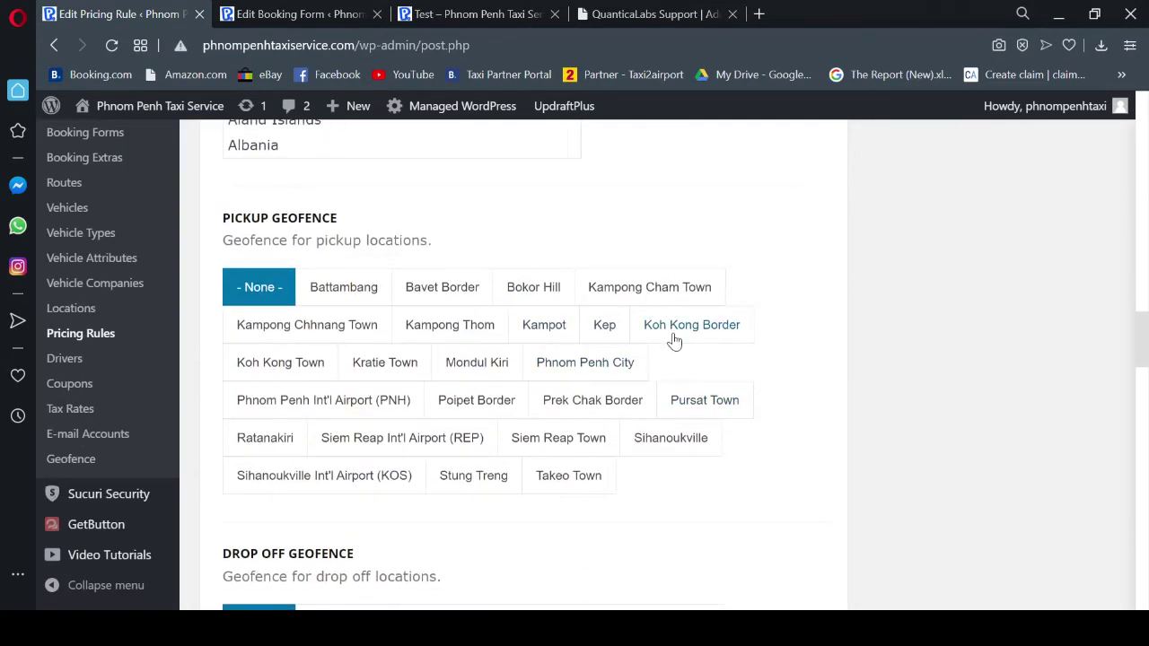
click(606, 330)
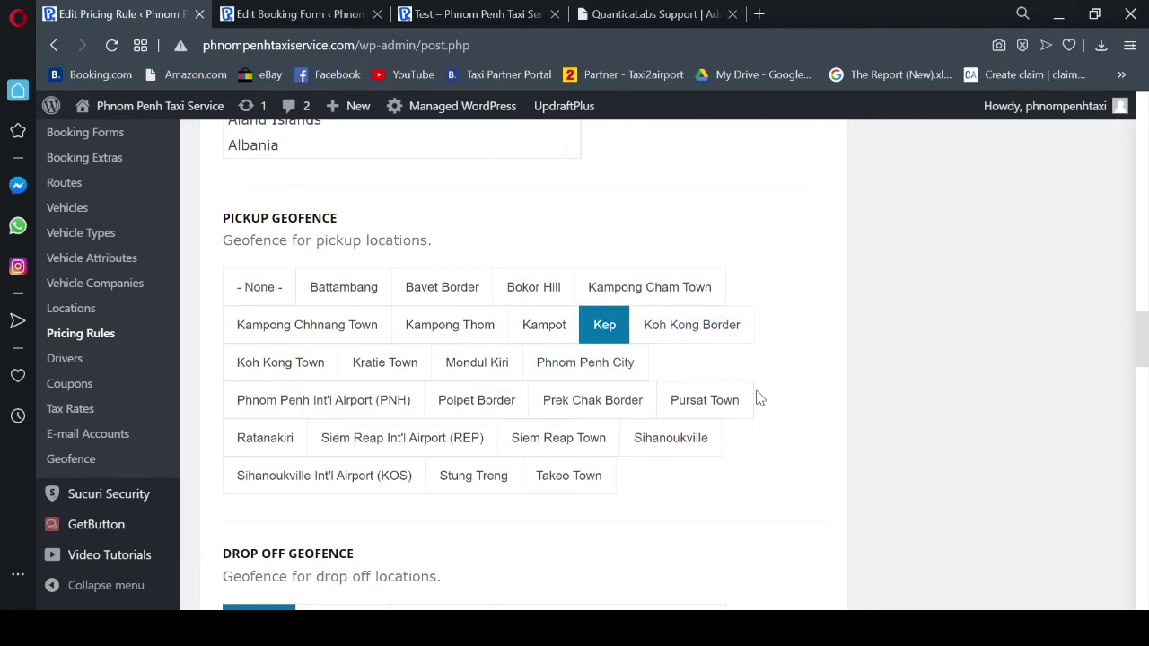
scroll(757, 399, up, 20)
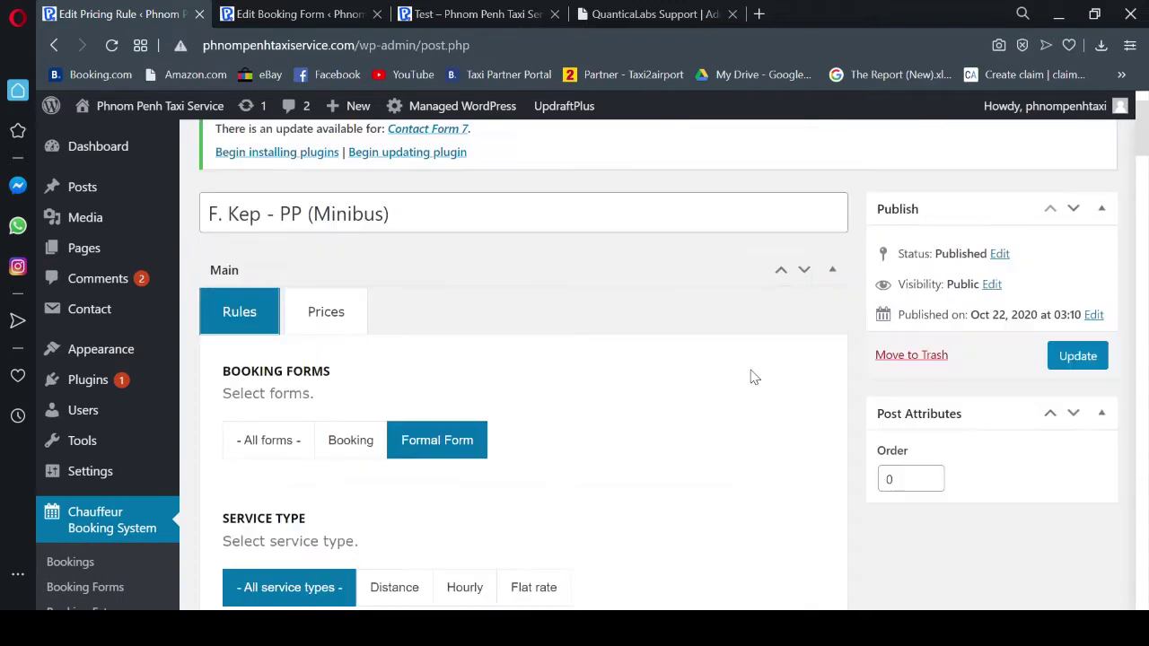
scroll(754, 377, up, 2)
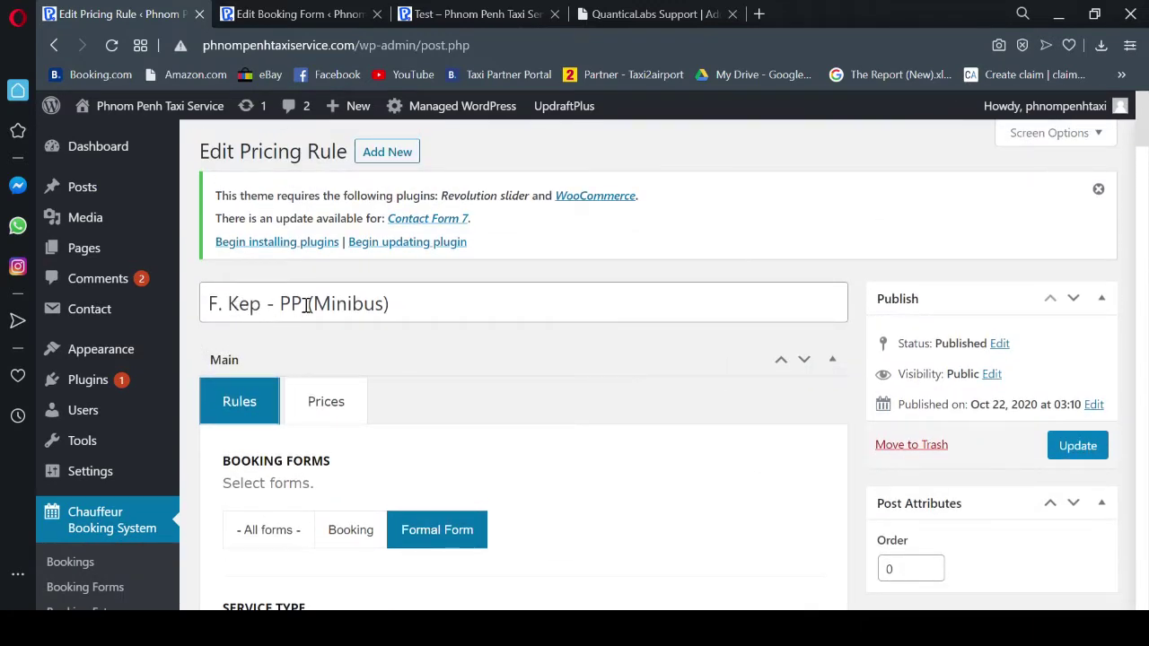
scroll(674, 408, down, 15)
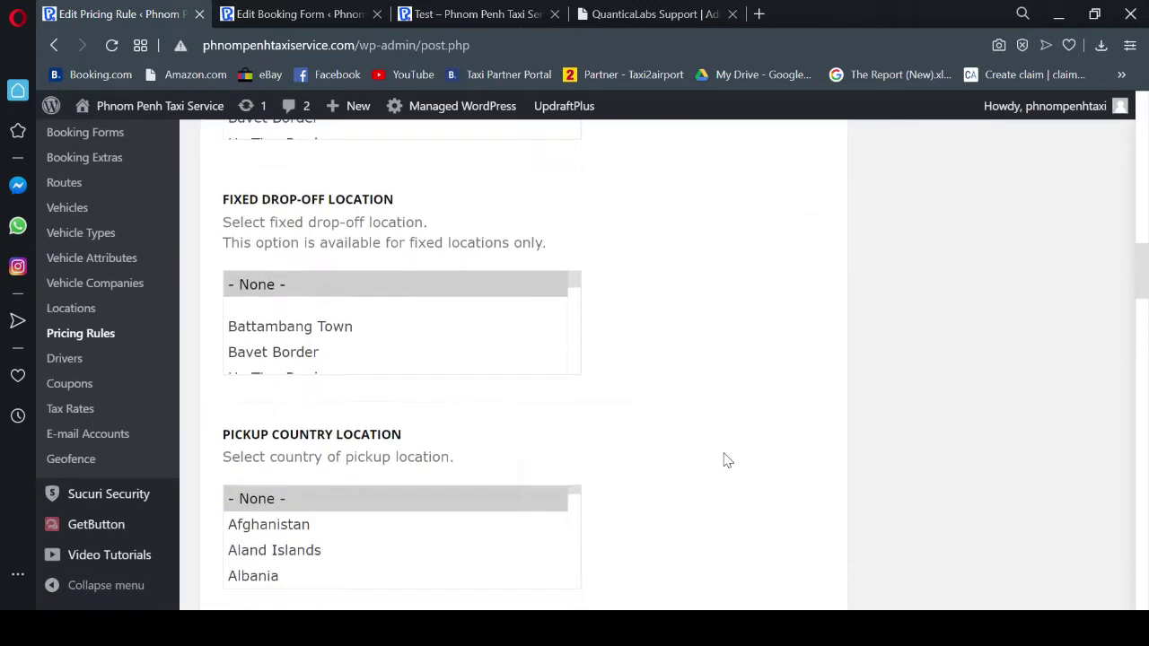
scroll(727, 461, down, 10)
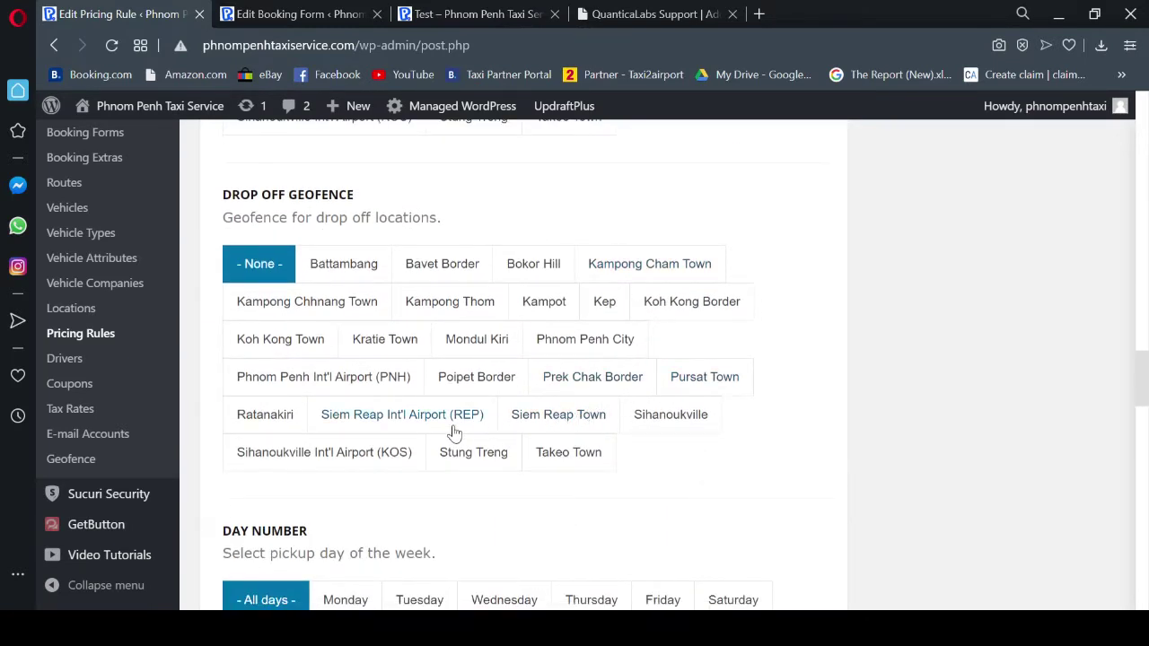
click(600, 346)
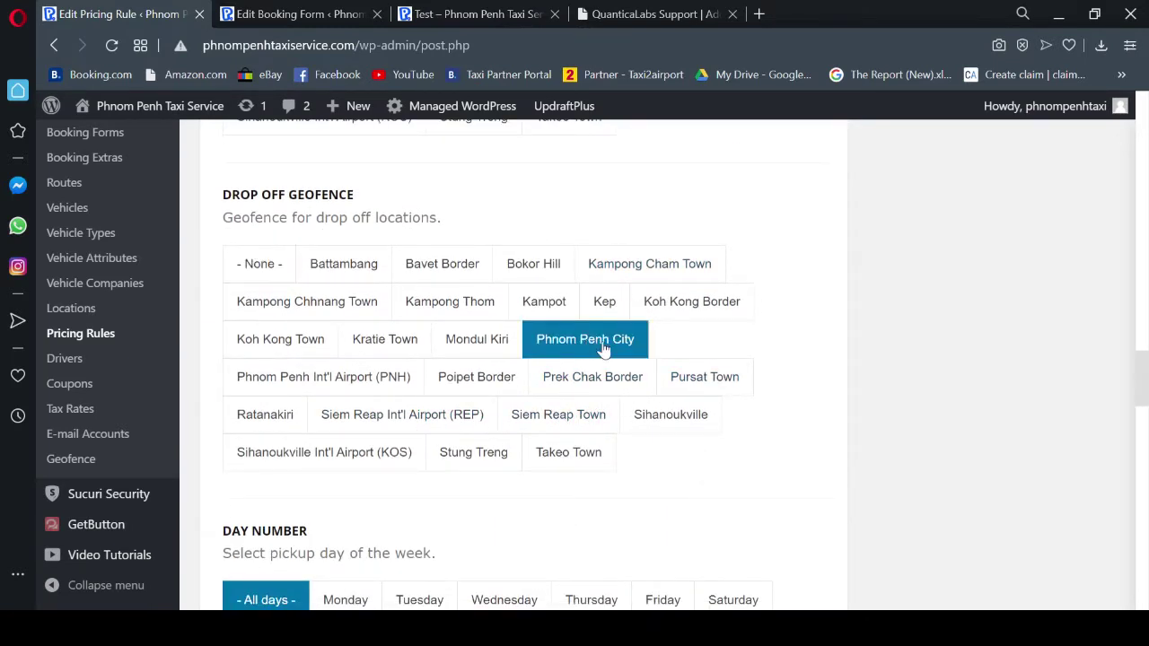
- Review the rule's fixed pricing and update the Kep to Phnom Penh Minibus pricing rule
scroll(808, 392, up, 15)
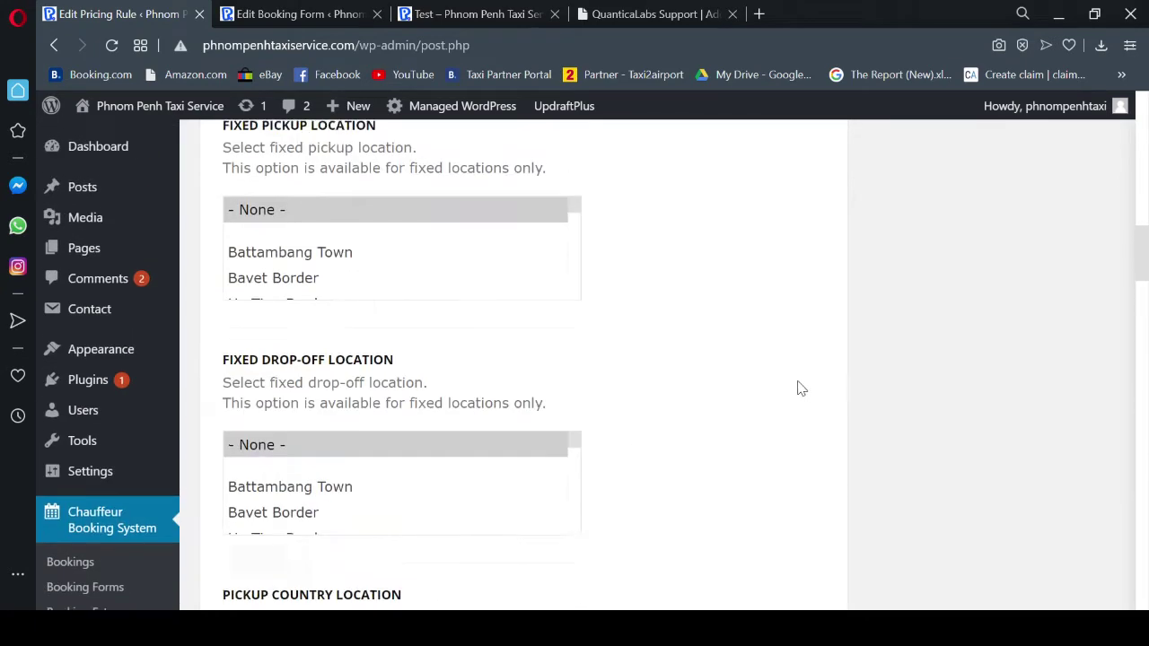
scroll(493, 301, up, 4)
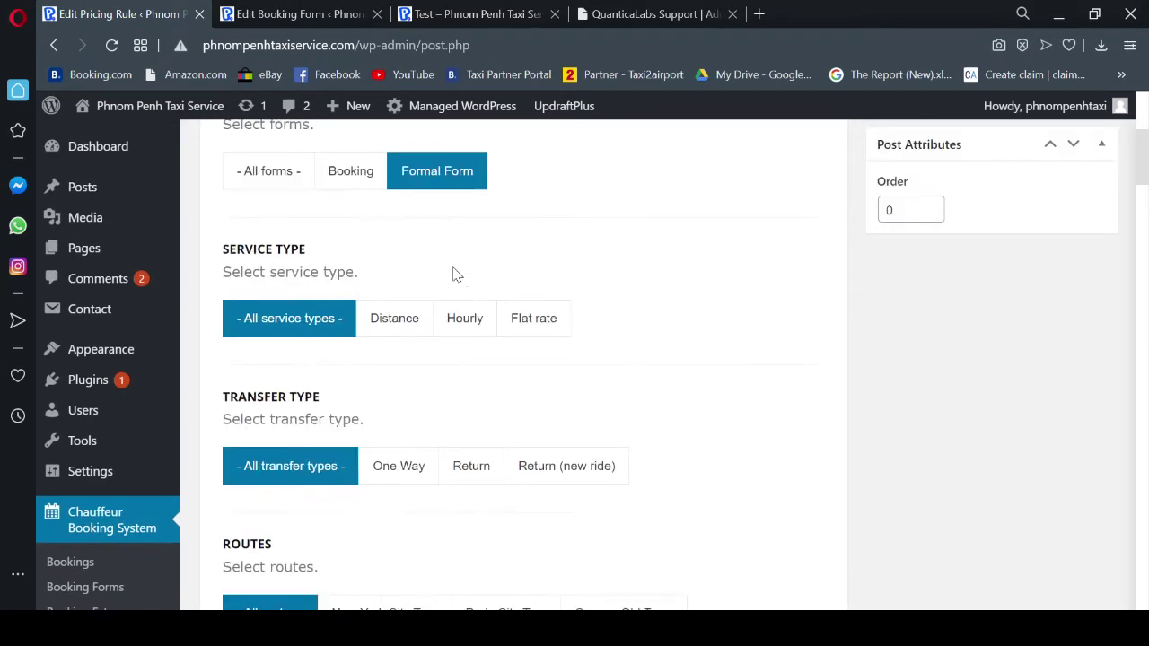
scroll(449, 278, up, 5)
click(326, 403)
scroll(673, 441, down, 10)
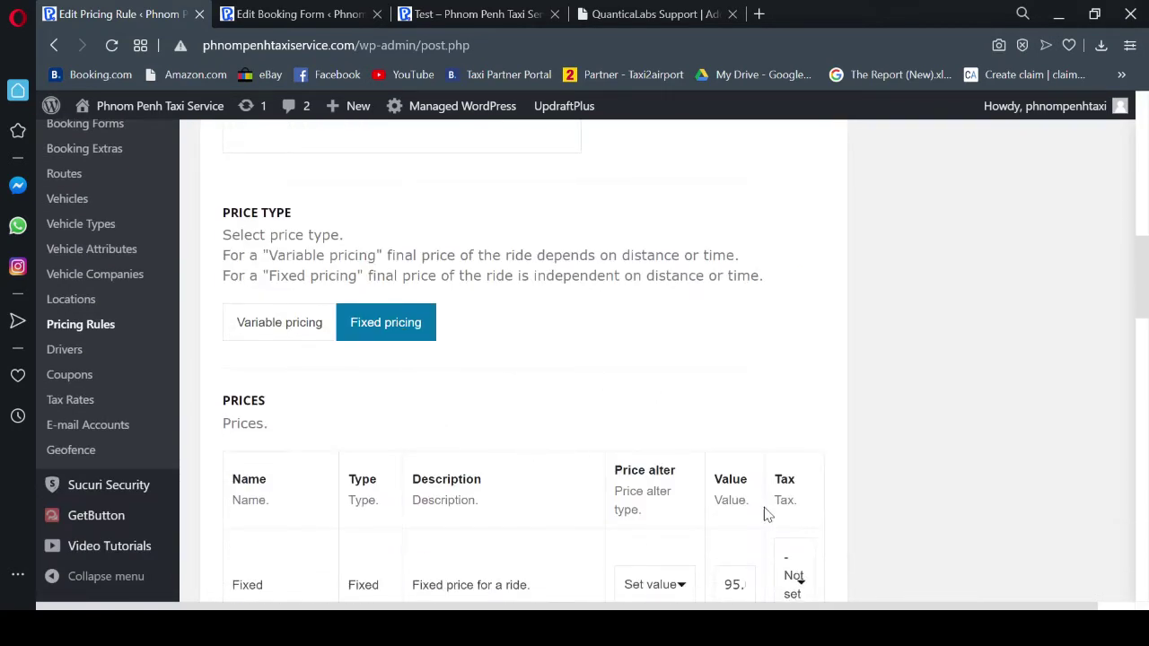
scroll(785, 519, down, 3)
scroll(781, 508, up, 4)
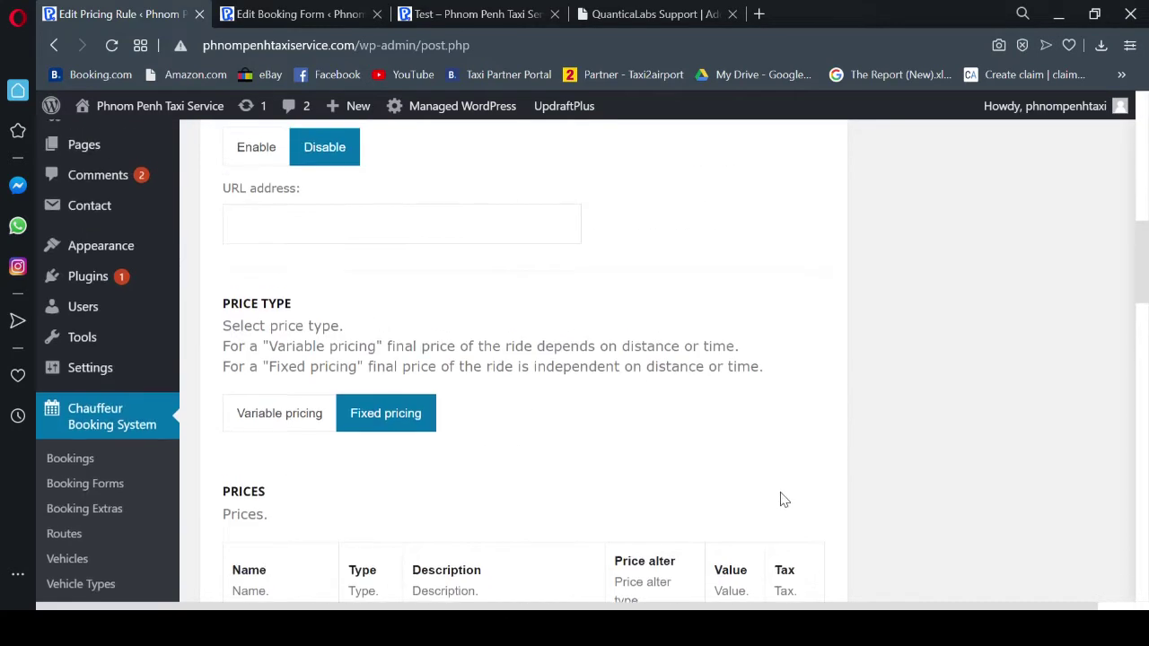
scroll(781, 501, up, 5)
click(1075, 357)
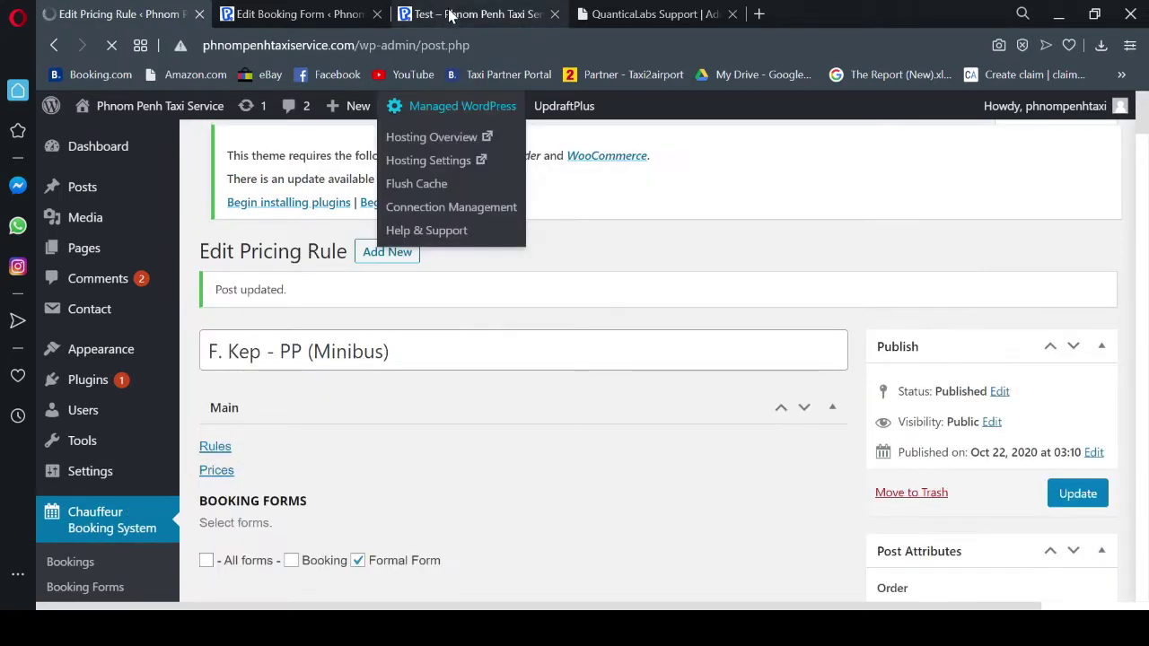
- Switch to the Test booking page, reload the vehicle selection for the same route and check the vehicle prices
click(451, 15)
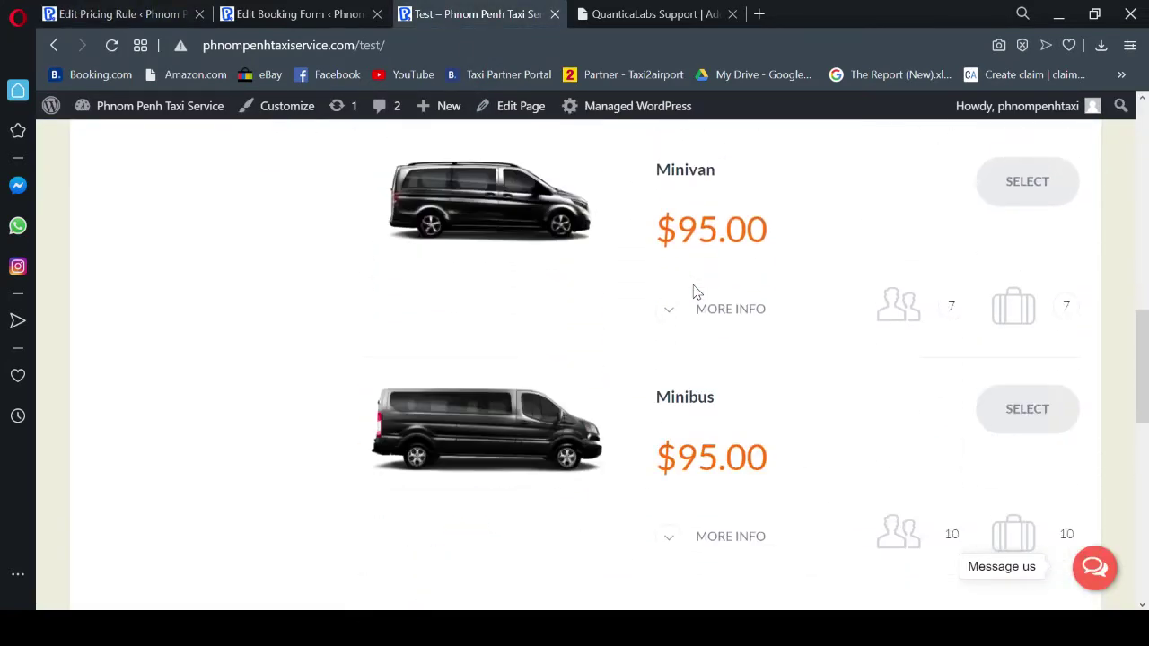
scroll(696, 291, up, 5)
scroll(431, 385, down, 10)
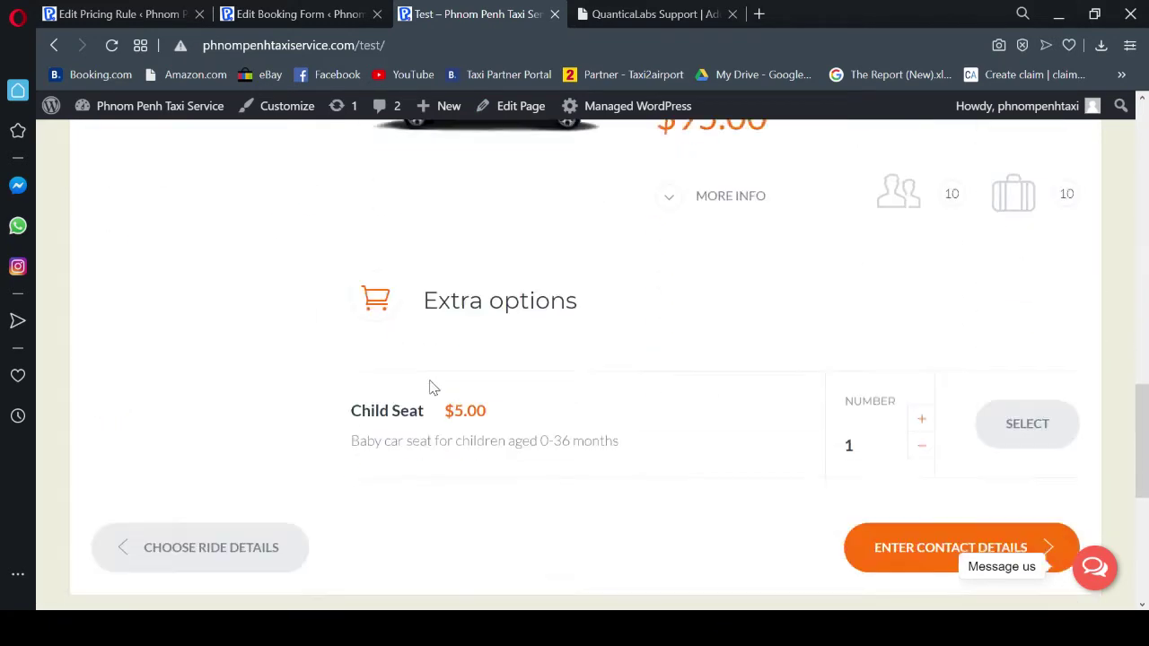
click(316, 381)
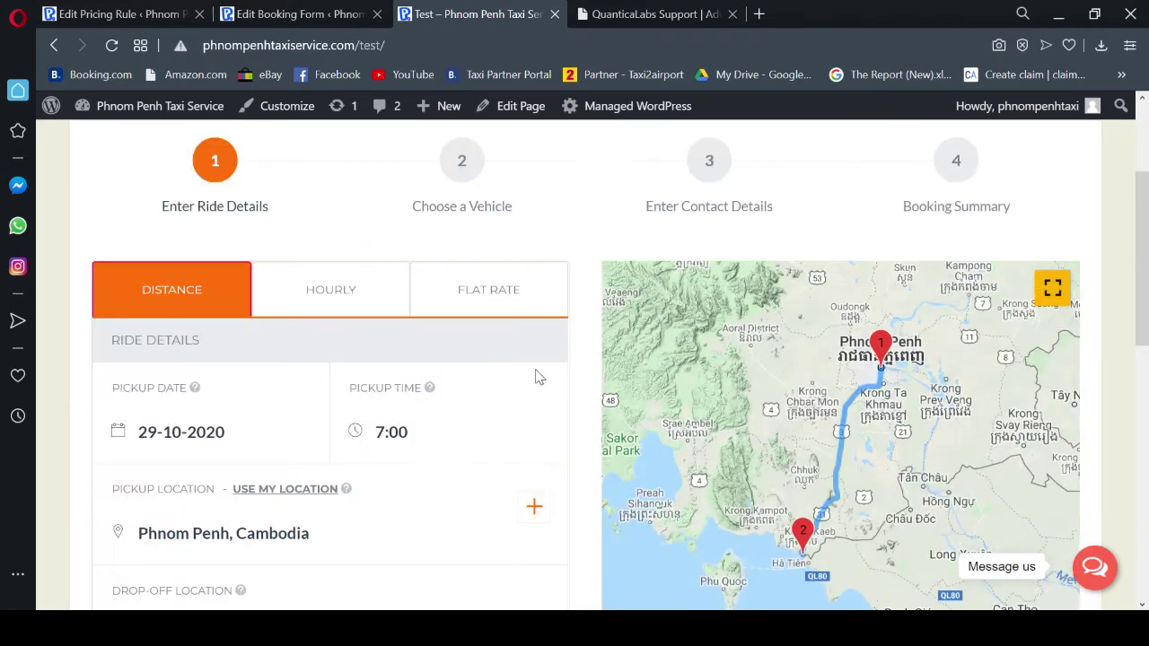
scroll(155, 429, down, 2)
scroll(263, 448, down, 5)
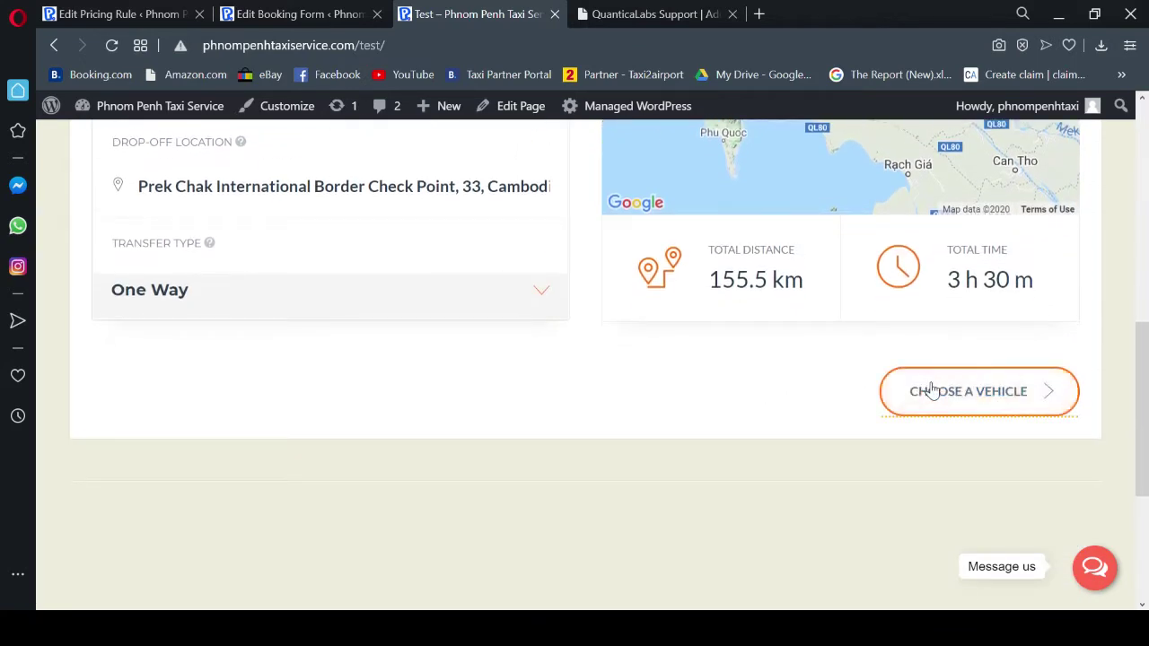
click(932, 390)
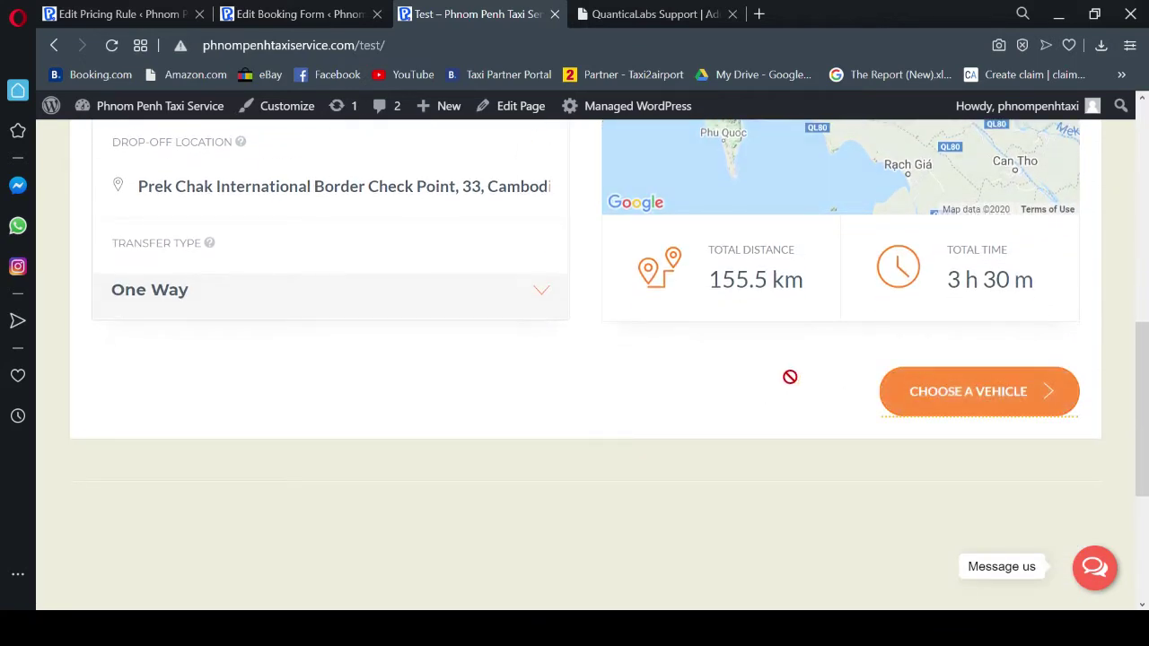
scroll(709, 386, down, 2)
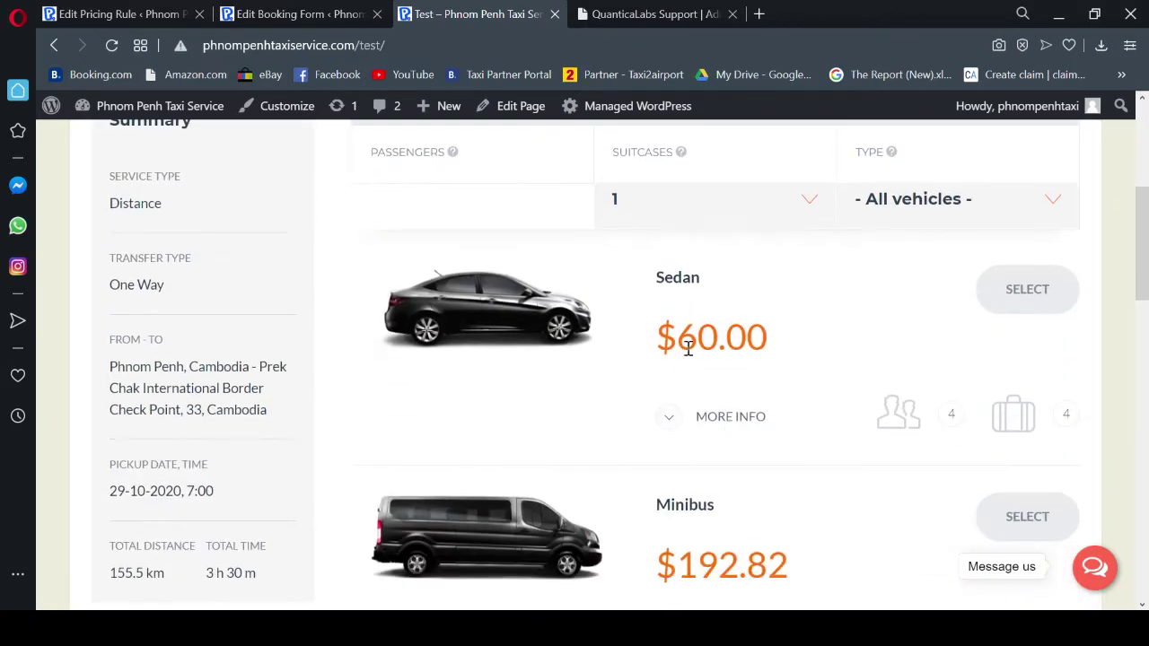
scroll(770, 386, down, 8)
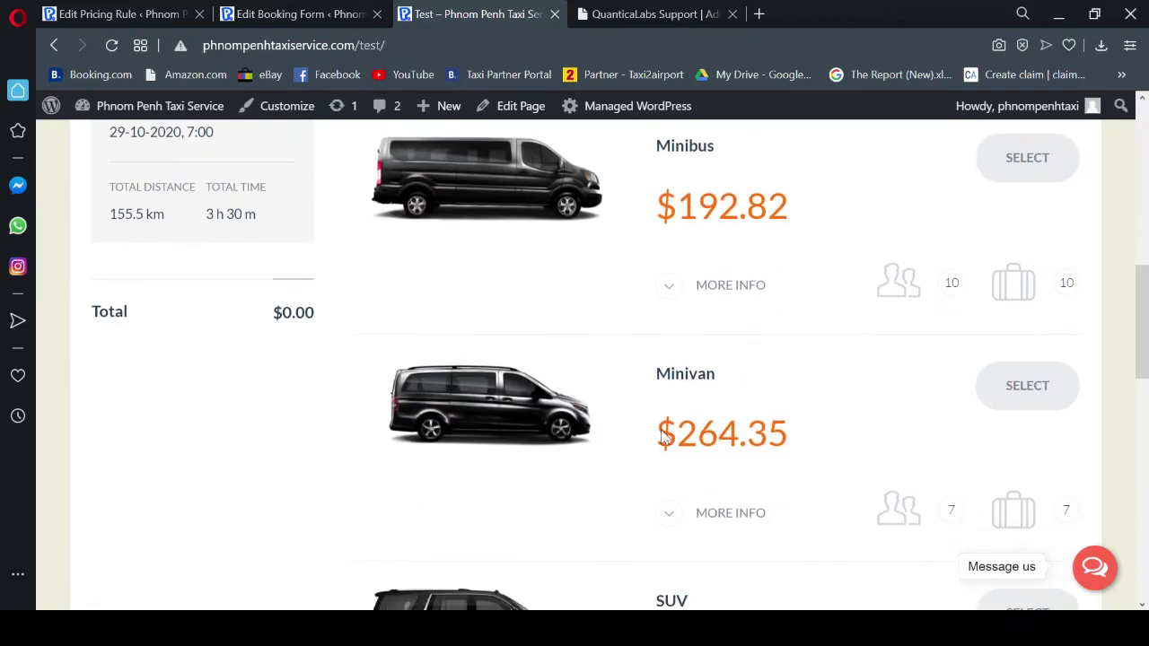
- Return to the pricing rule editor and add a new pricing rule titled "F. PP - Prek Chak border (SUV)"
scroll(797, 423, up, 5)
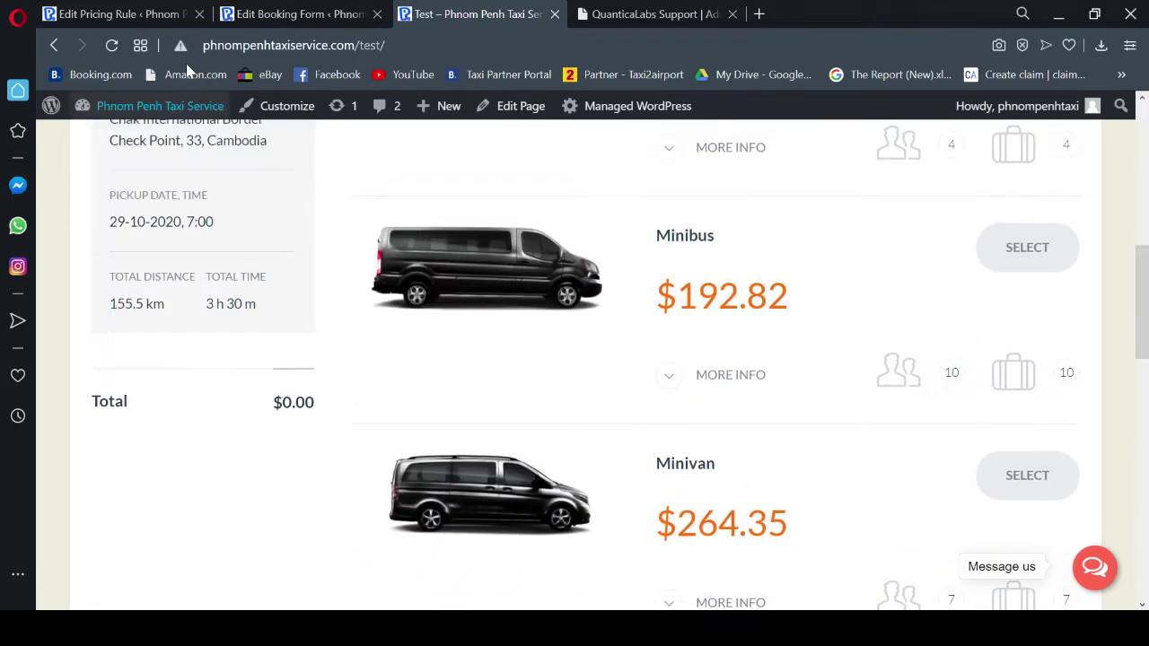
click(100, 16)
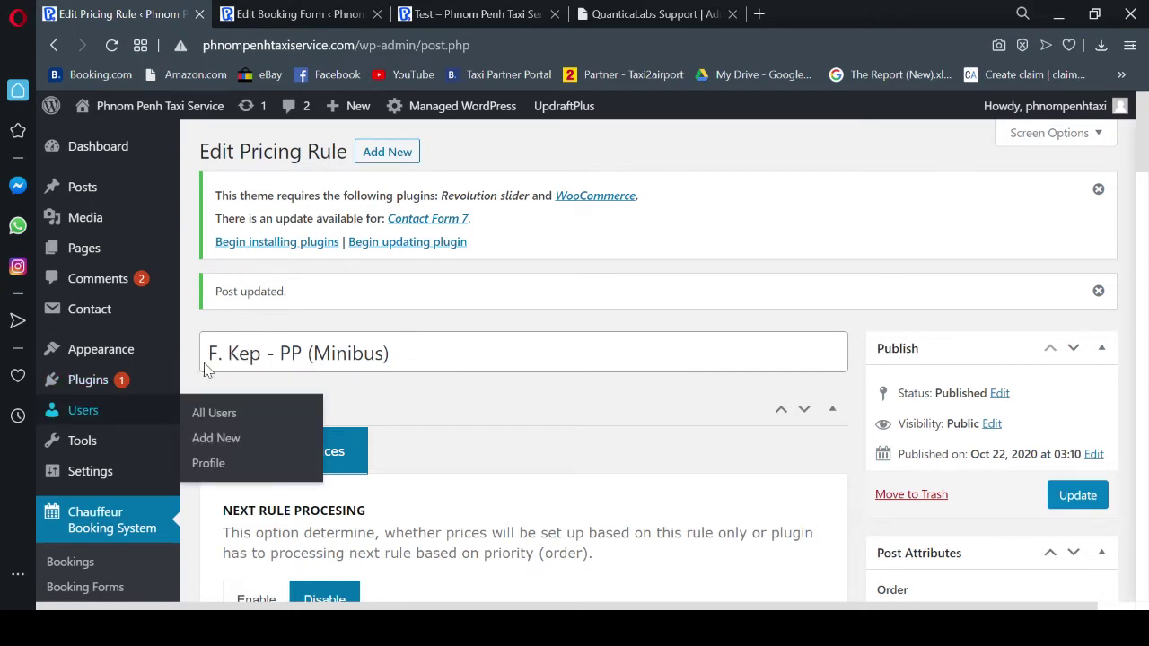
click(368, 158)
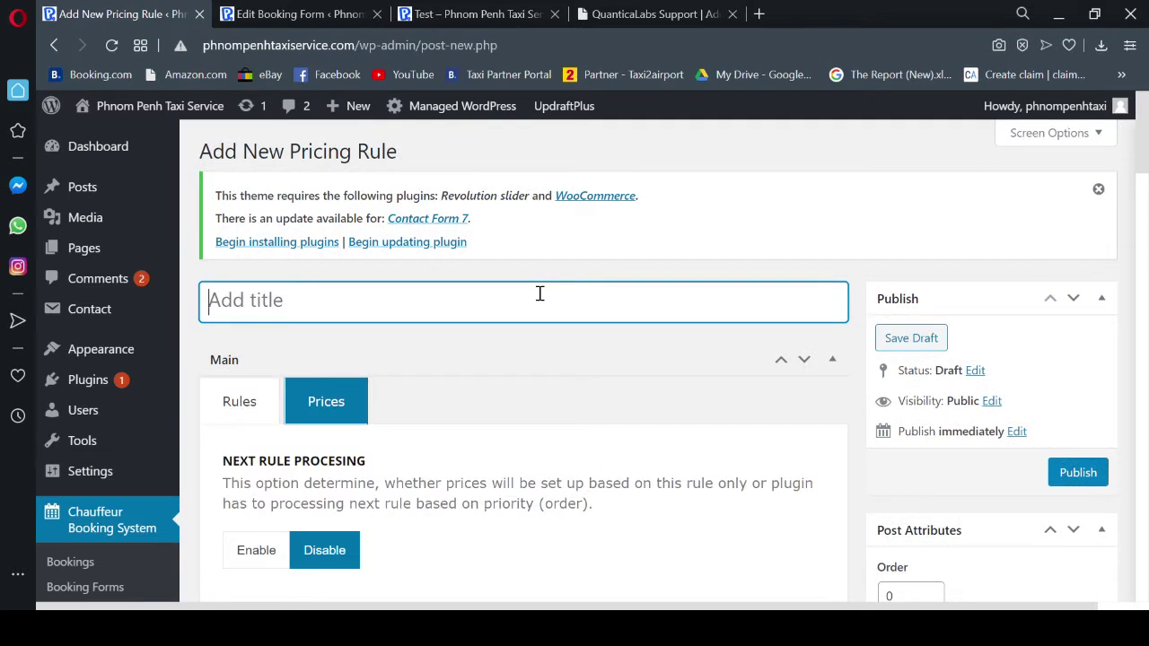
text(F. PP - Prek Chak border (Sedan))
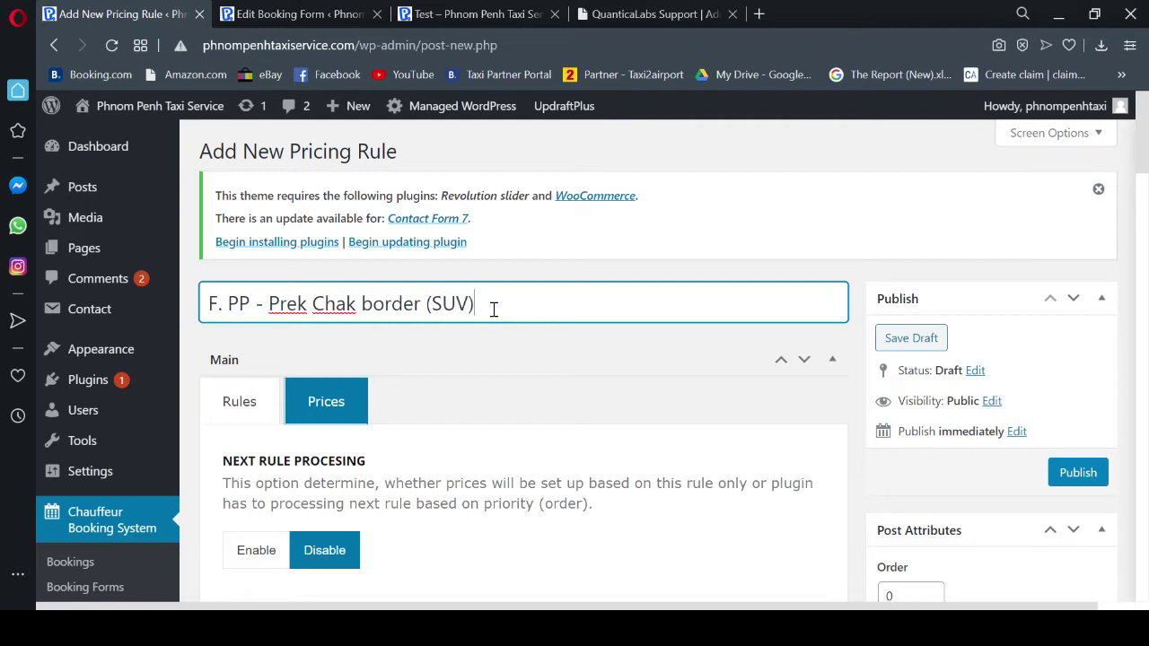
- Restrict the new rule to the Formal Form booking form and the SUV vehicle
click(241, 404)
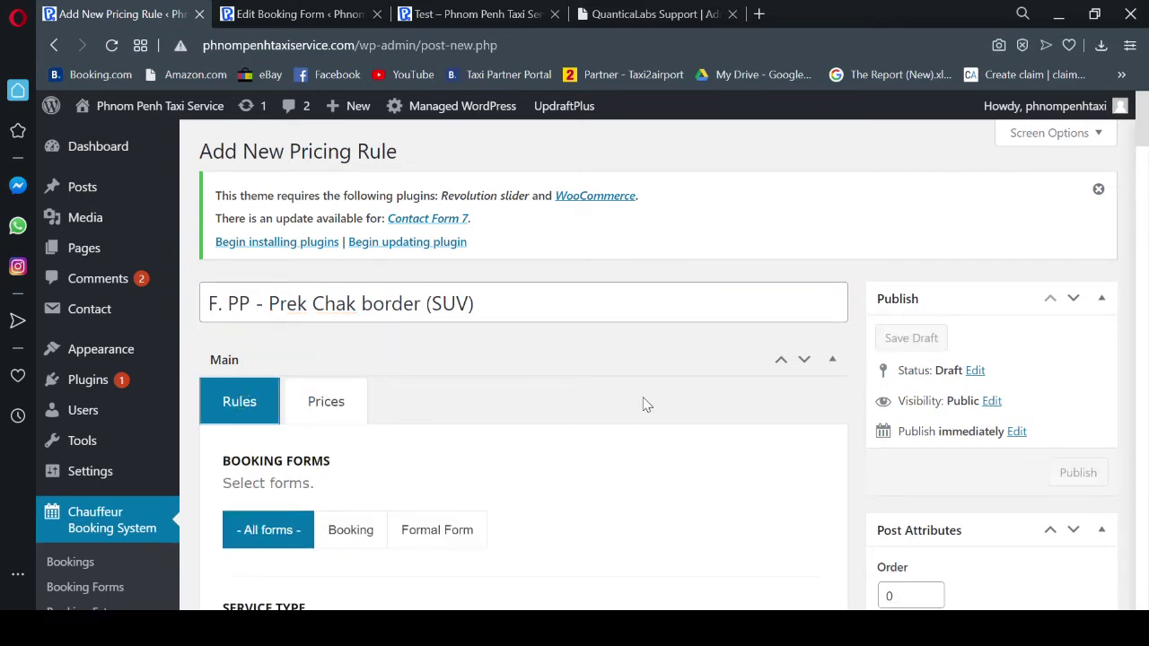
scroll(643, 404, down, 3)
click(456, 272)
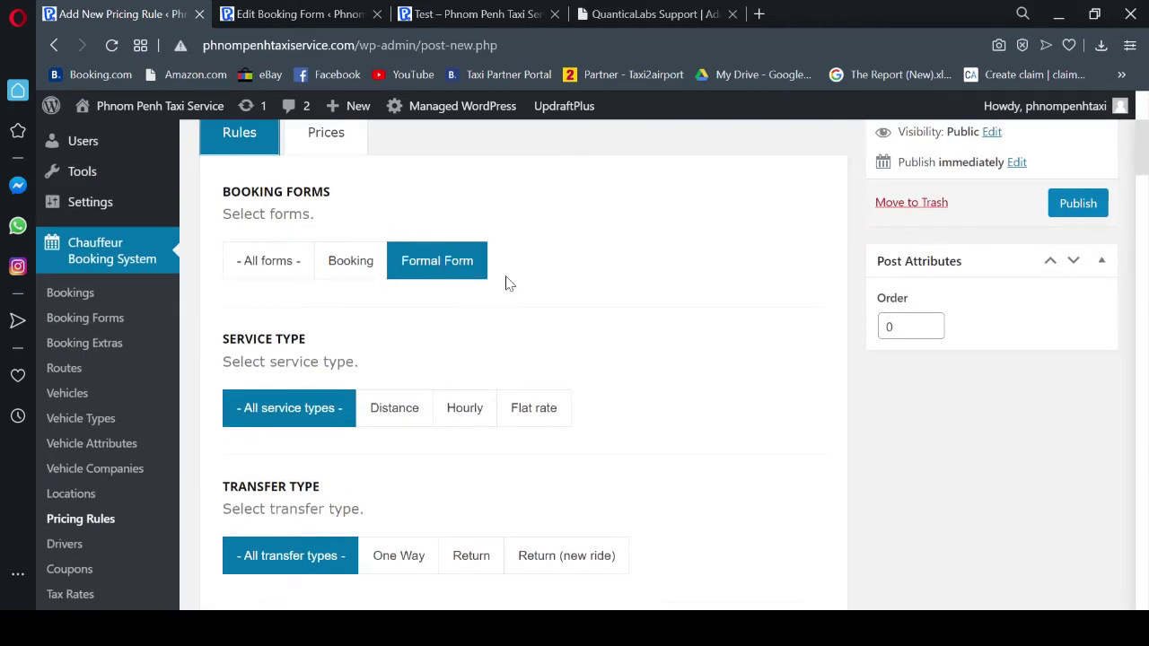
scroll(654, 303, down, 3)
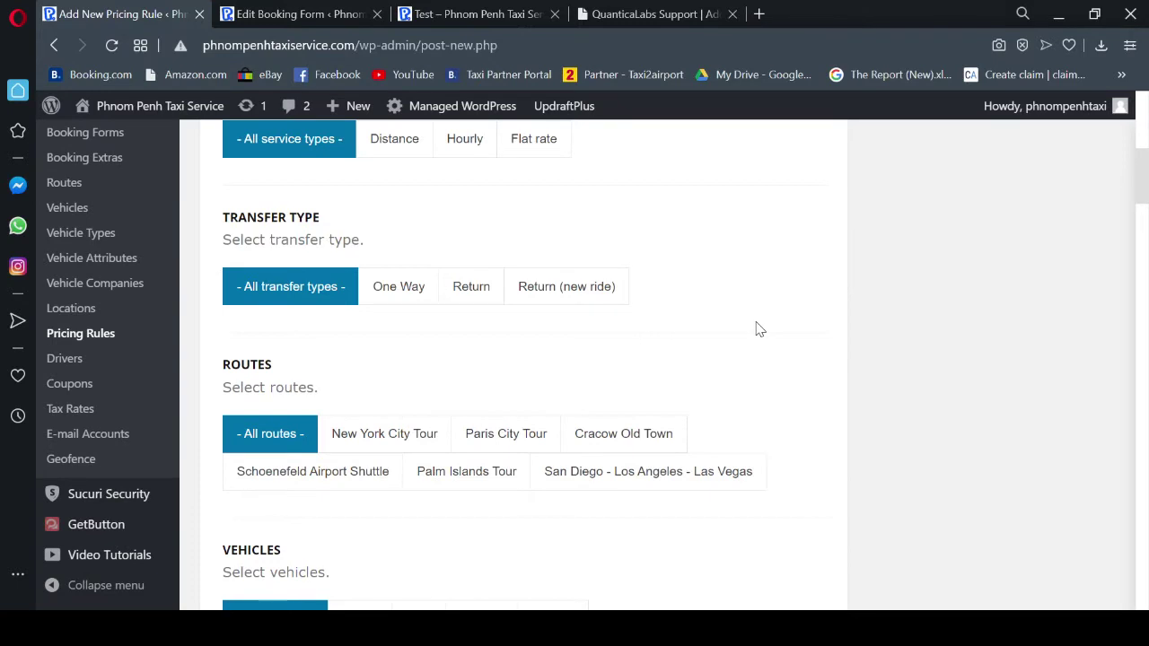
scroll(757, 328, down, 2)
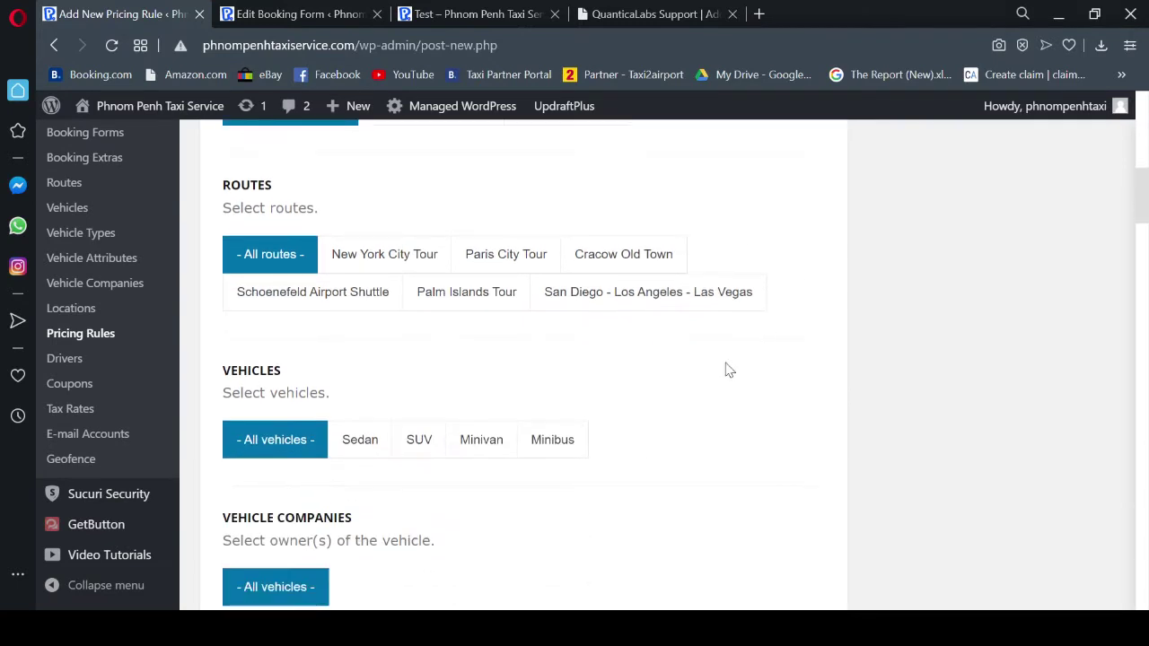
click(418, 444)
- Set the rule's pickup geofence to Phnom Penh City and its drop-off geofence to Prek Chak Border
scroll(718, 391, down, 7)
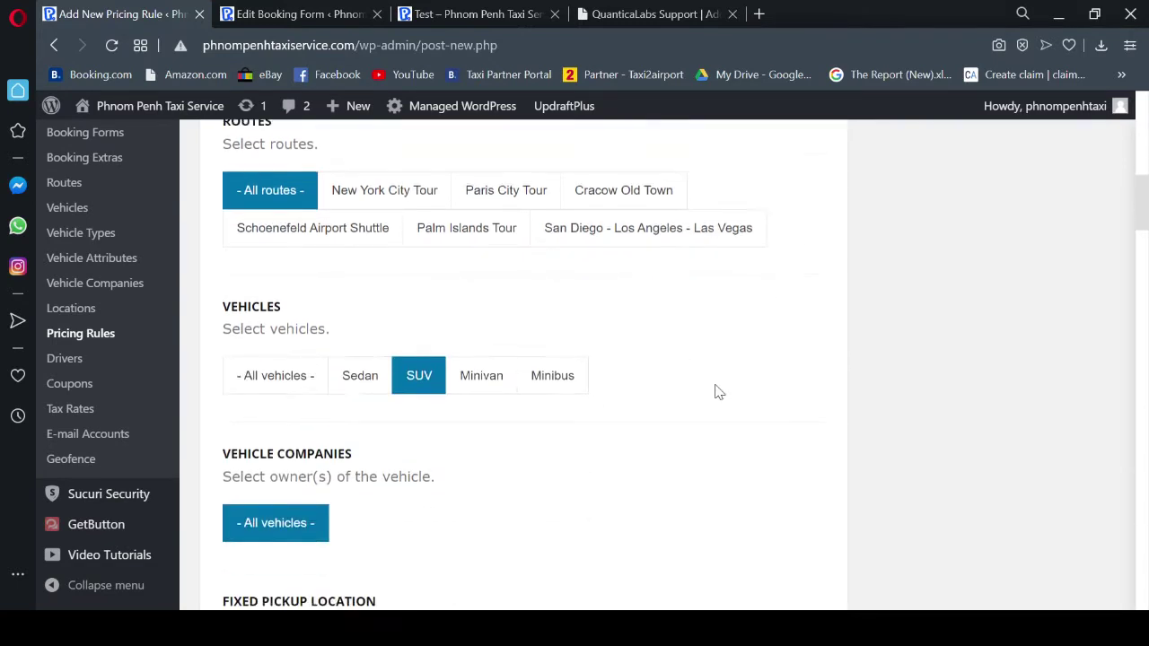
scroll(718, 392, down, 6)
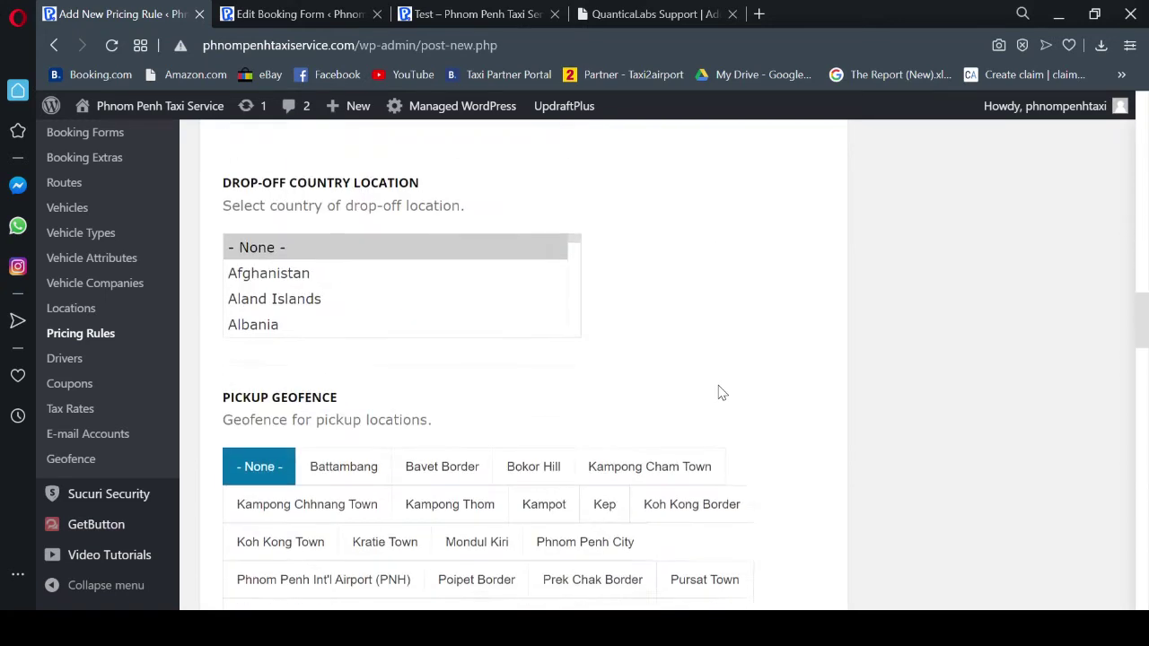
scroll(718, 393, down, 2)
click(607, 368)
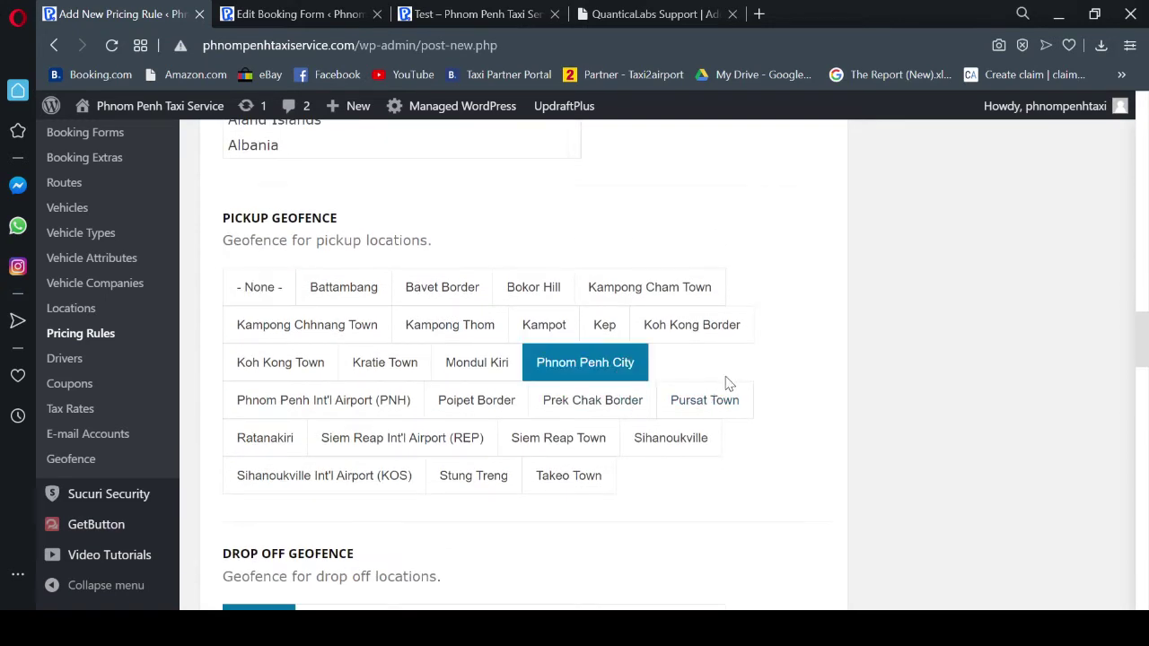
scroll(727, 382, down, 3)
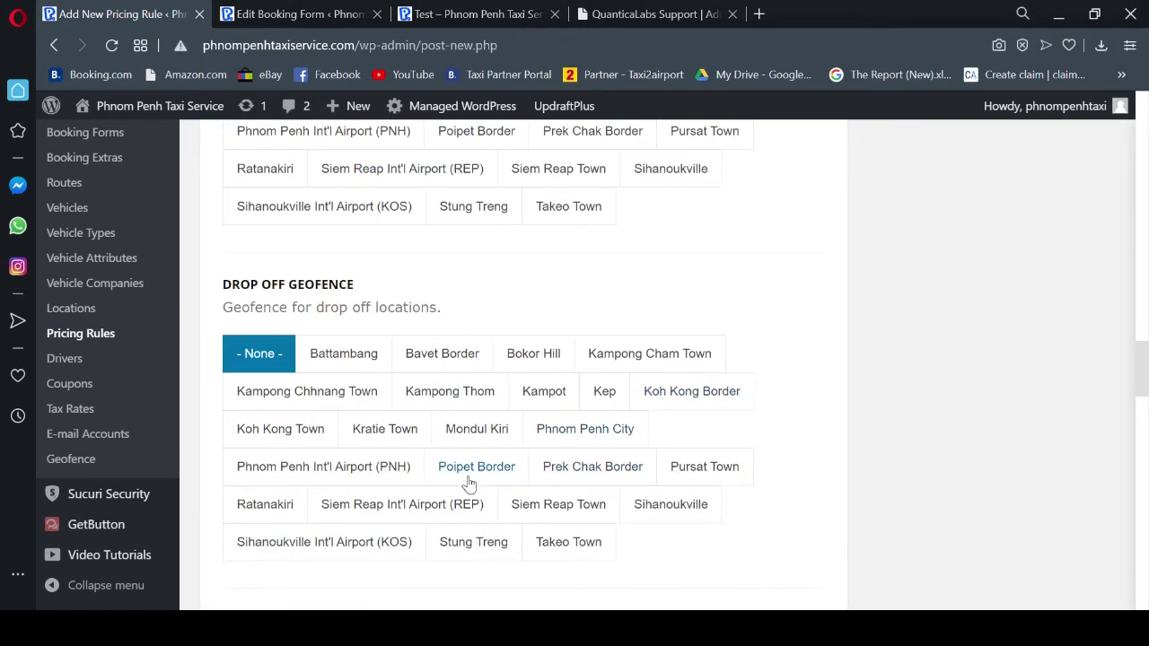
click(599, 474)
- Set the price type of the Prek Chak border SUV rule to fixed pricing
scroll(805, 425, up, 15)
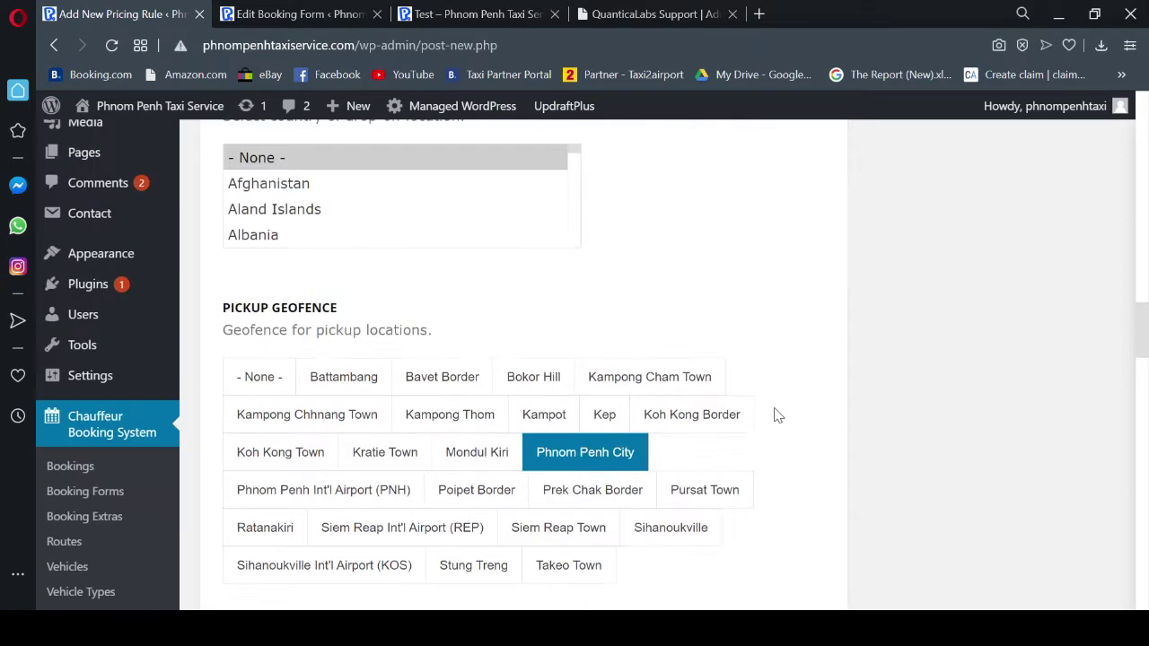
scroll(779, 351, up, 4)
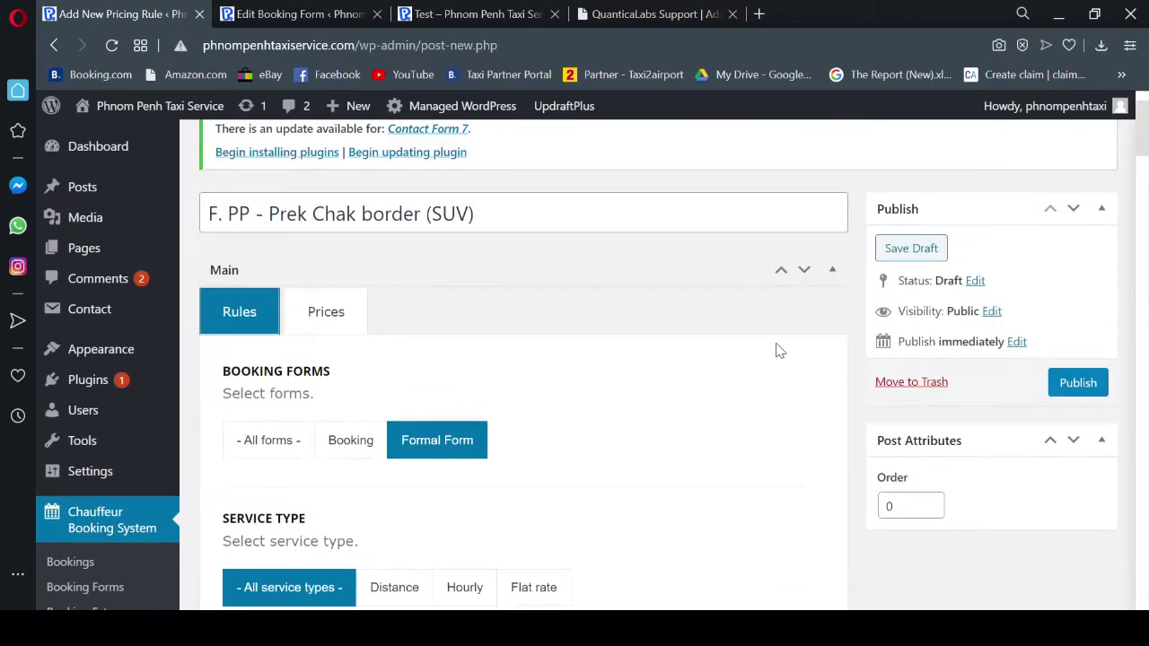
click(341, 323)
scroll(662, 385, down, 5)
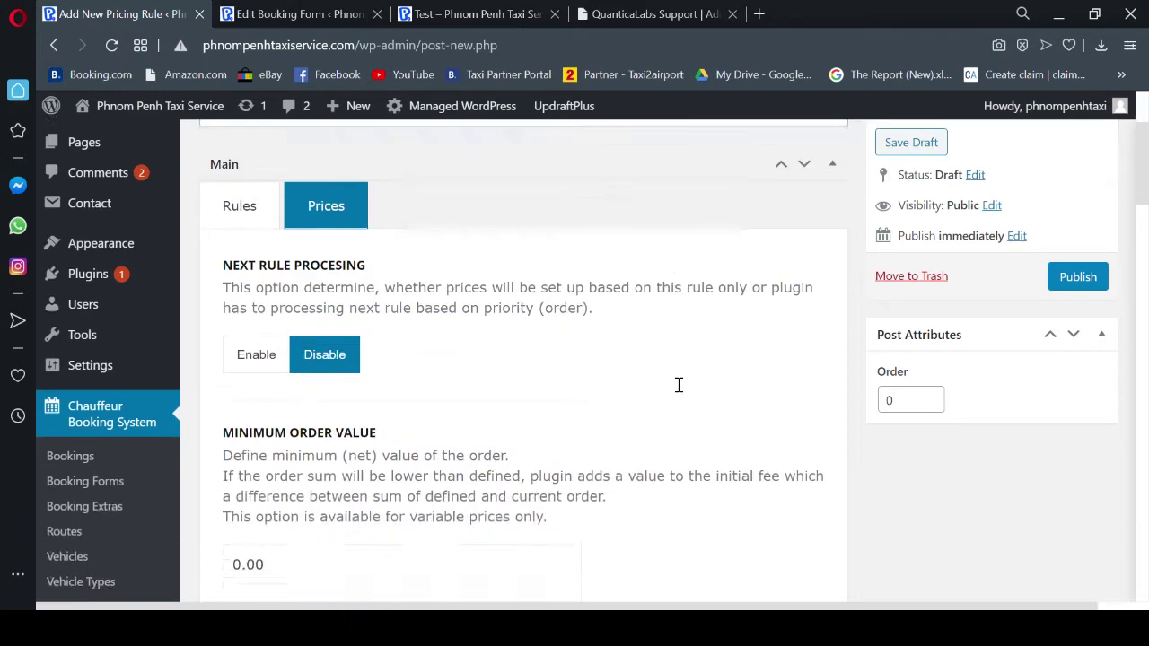
scroll(583, 377, down, 2)
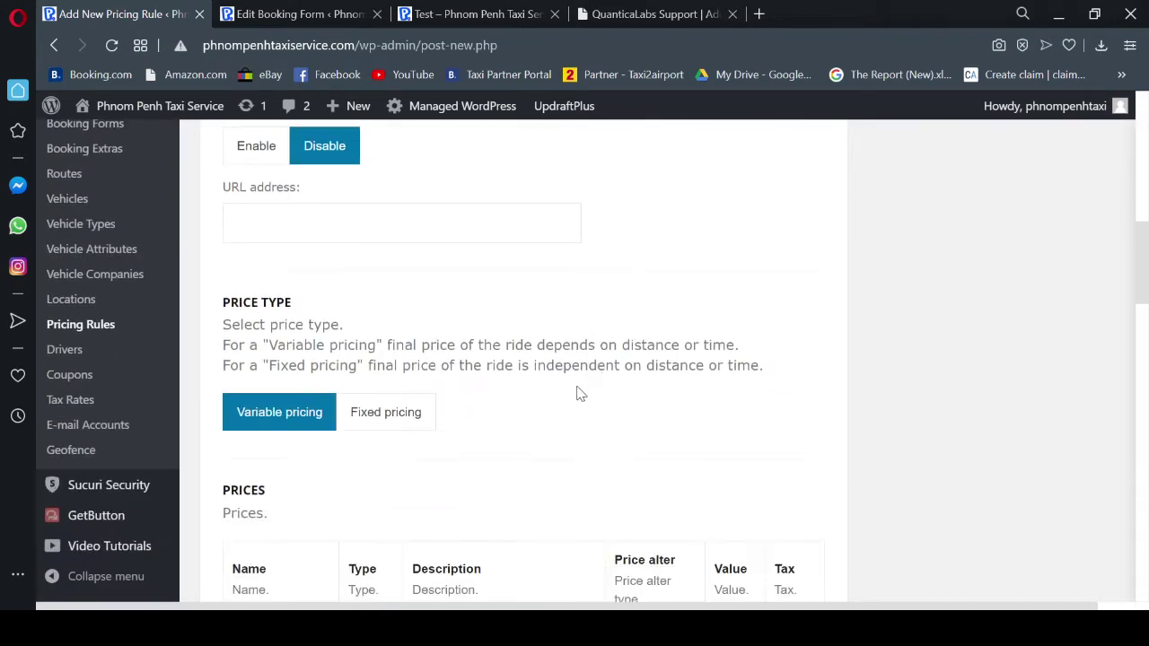
click(392, 410)
- Set the fixed ride price and the fixed return, new ride price to 65 each
scroll(731, 364, down, 3)
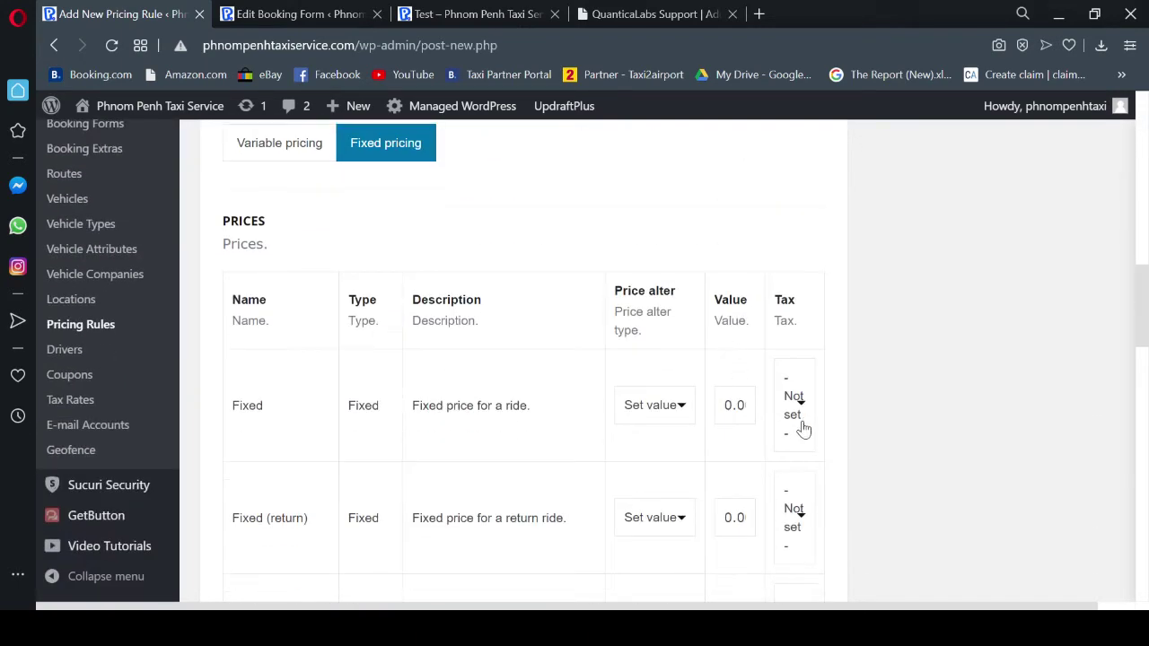
drag(738, 405, 779, 418)
text(65)
scroll(841, 486, down, 2)
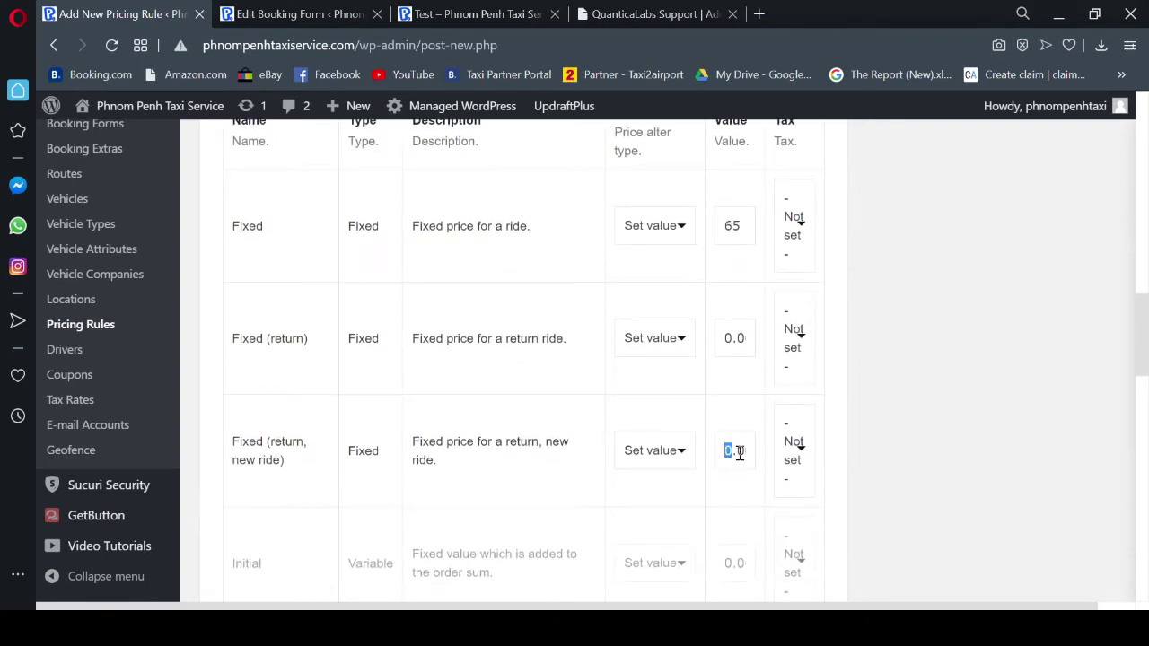
drag(738, 451, 764, 463)
text(65)
- Publish the Phnom Penh to Prek Chak border SUV pricing rule
scroll(835, 422, up, 8)
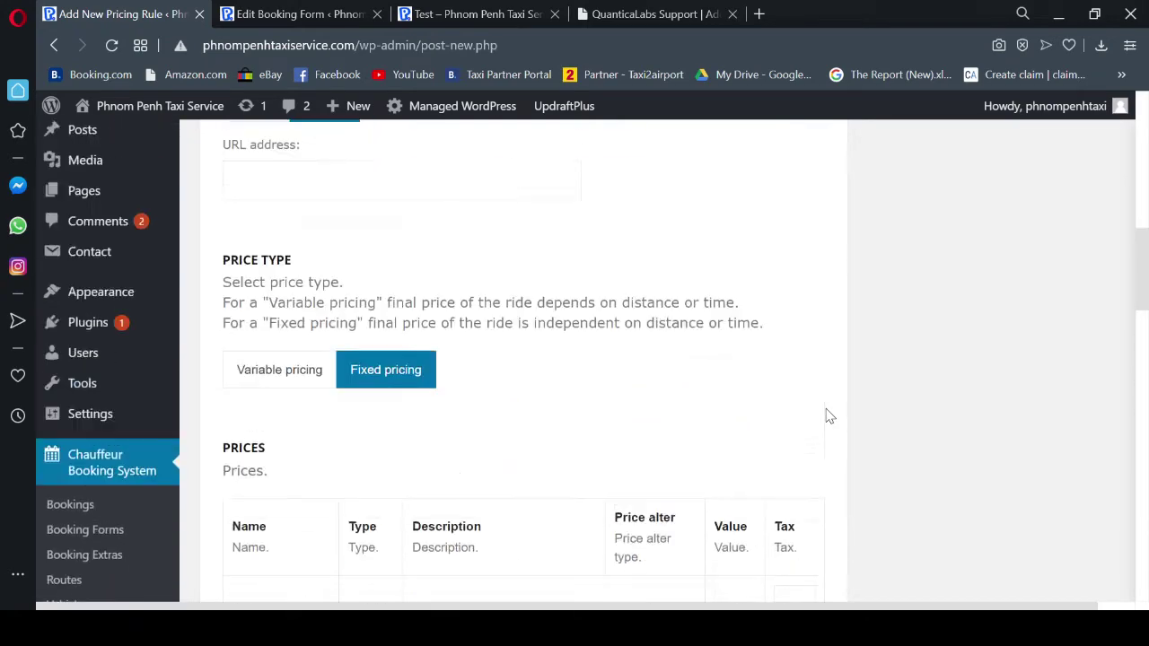
scroll(772, 422, up, 4)
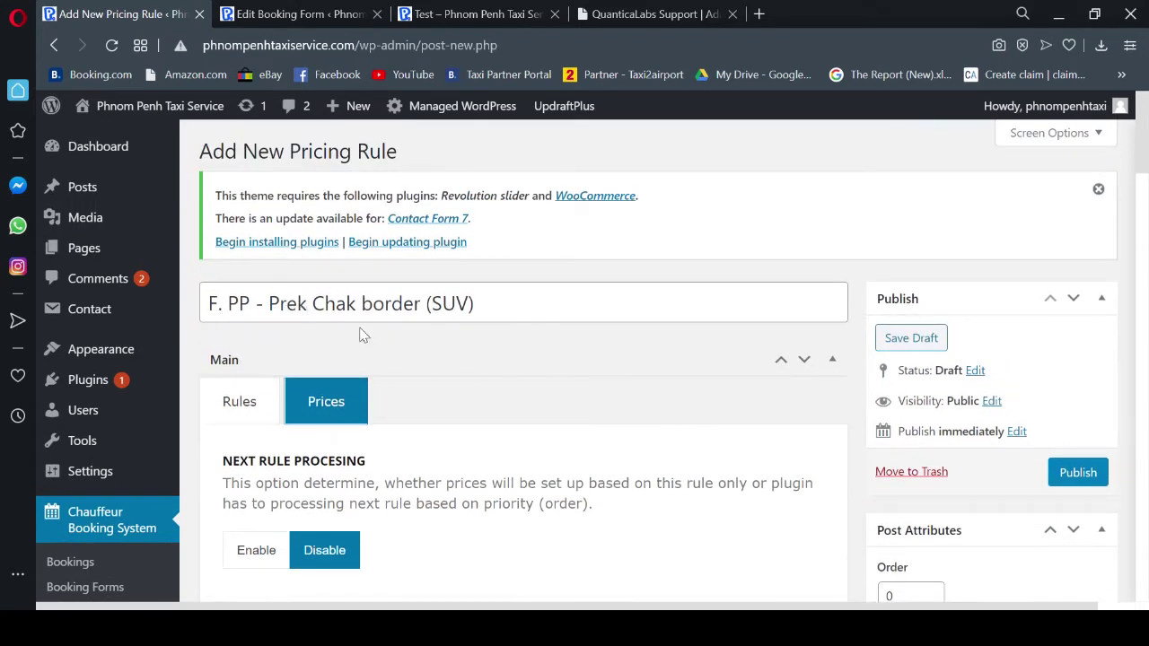
click(1078, 472)
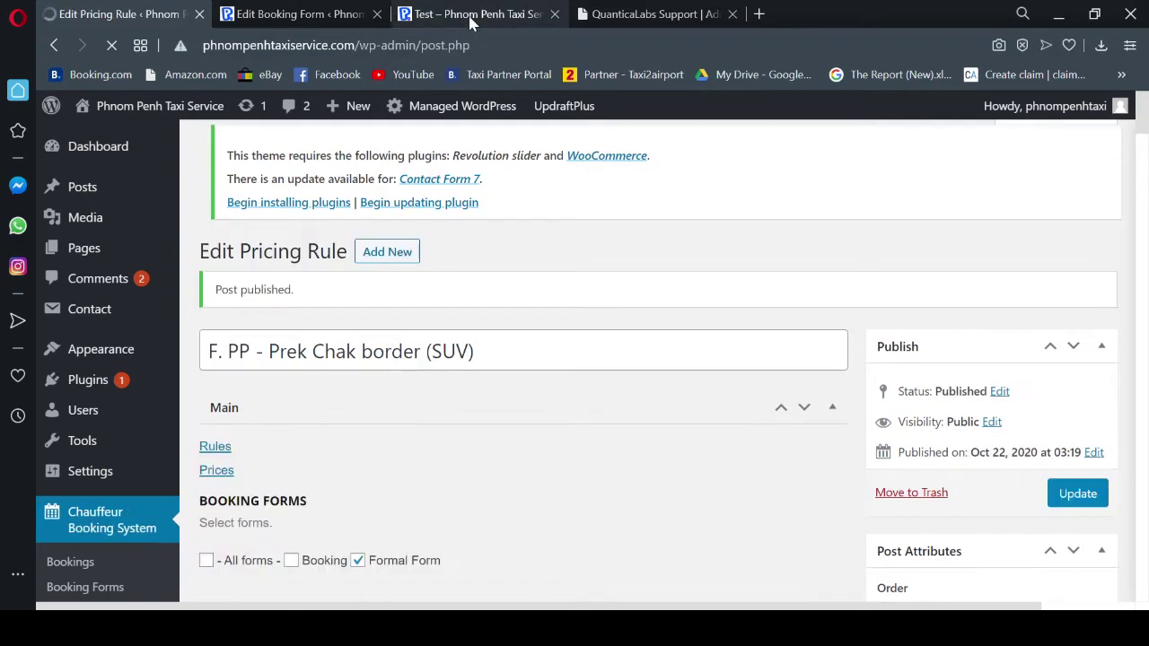
- Switch to the Test booking page and look over the SUV price in the currently loaded vehicle list
click(470, 14)
scroll(846, 449, down, 3)
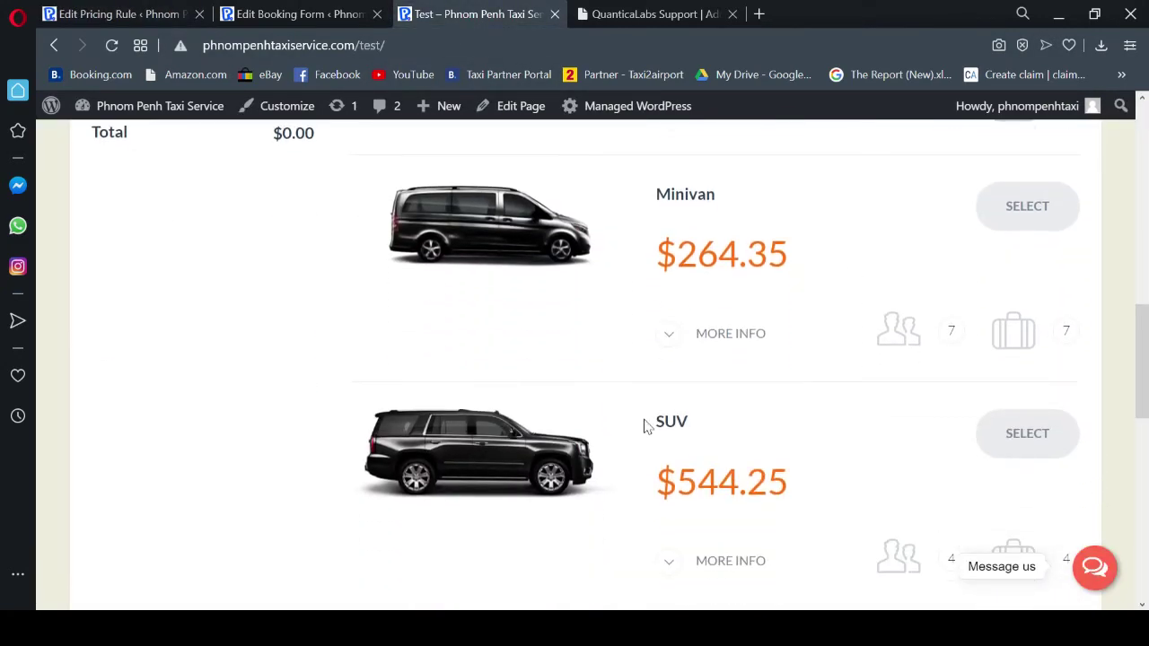
drag(705, 437, 778, 480)
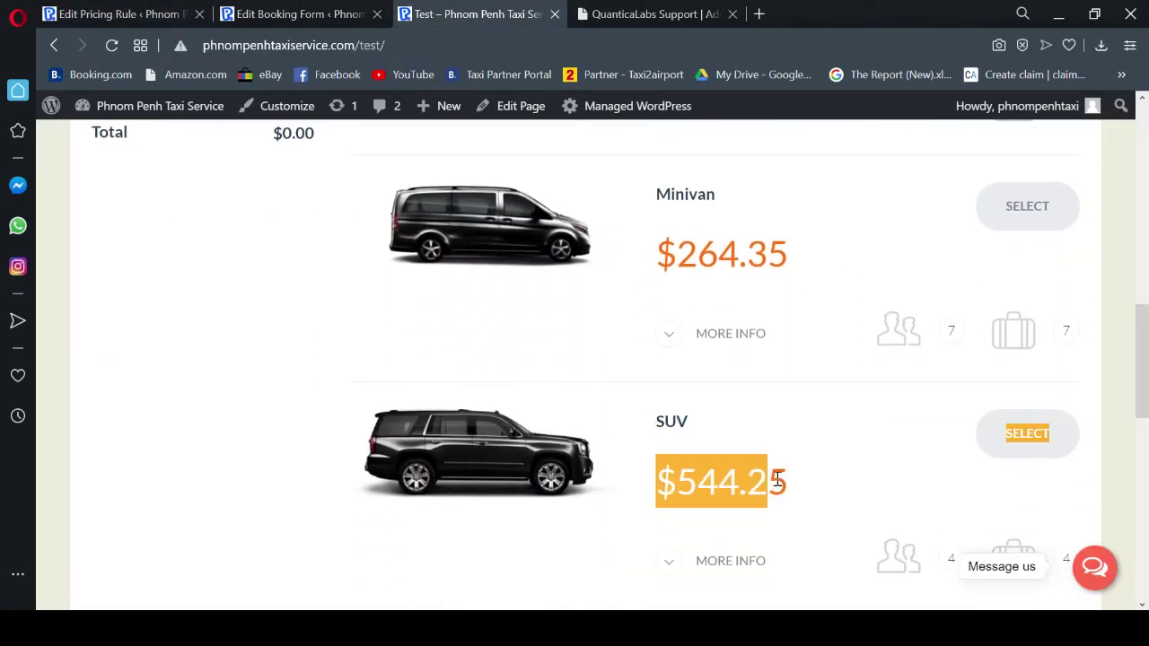
scroll(794, 456, up, 6)
scroll(790, 443, down, 7)
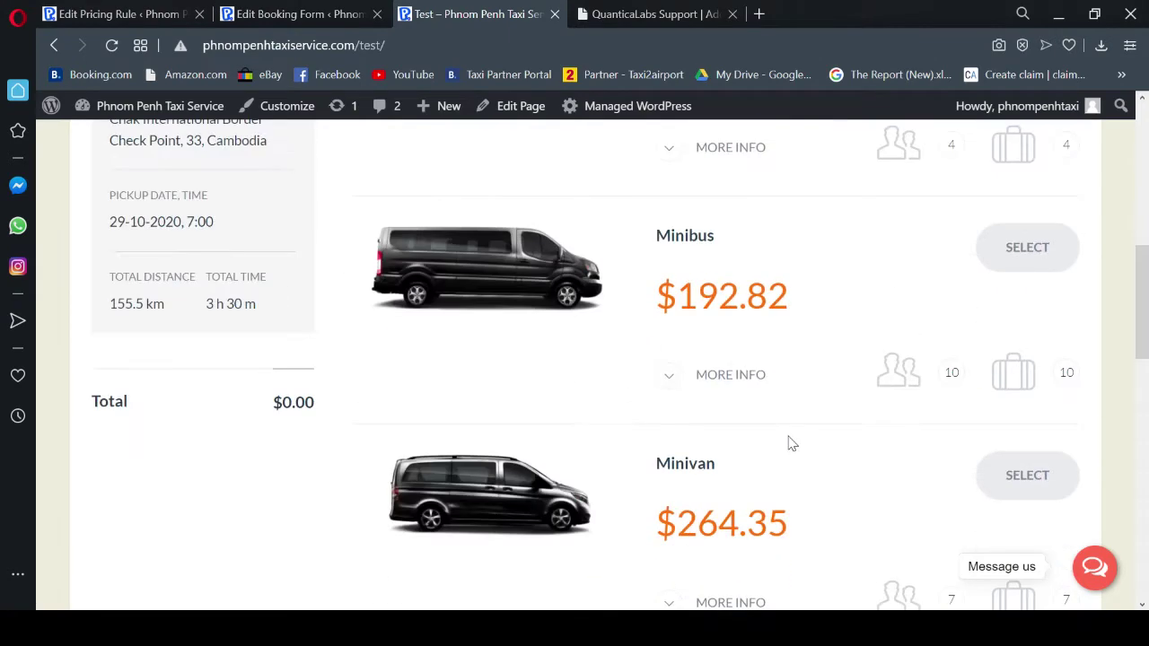
scroll(790, 442, down, 3)
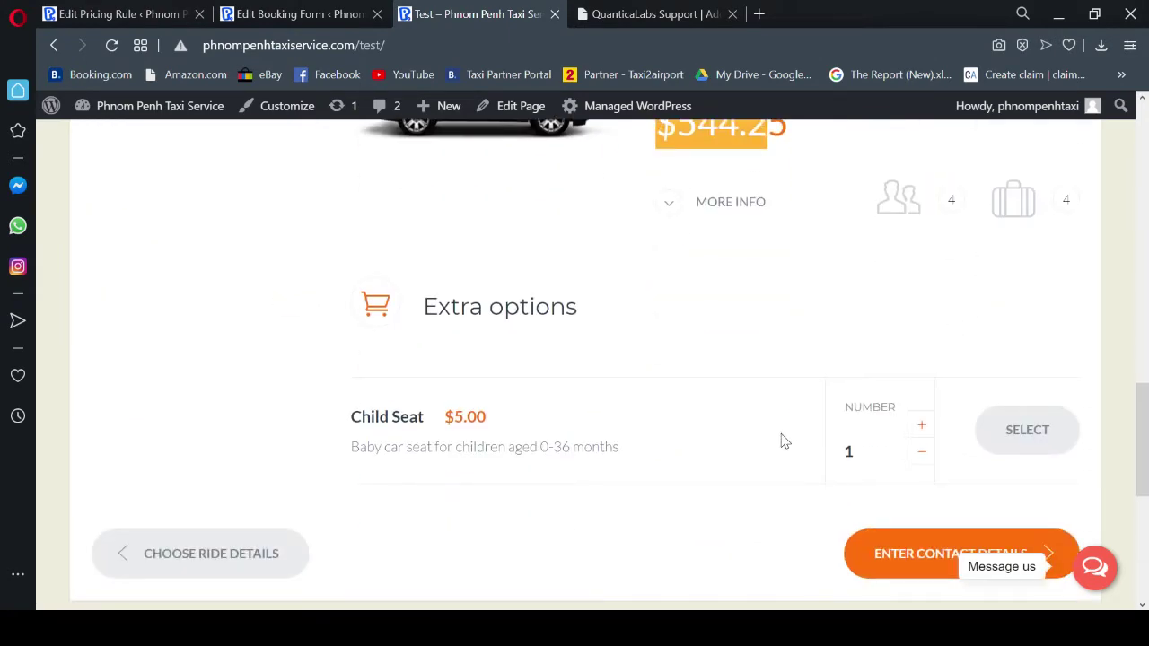
- Return to the published SUV pricing rule and review its price type setting
click(114, 14)
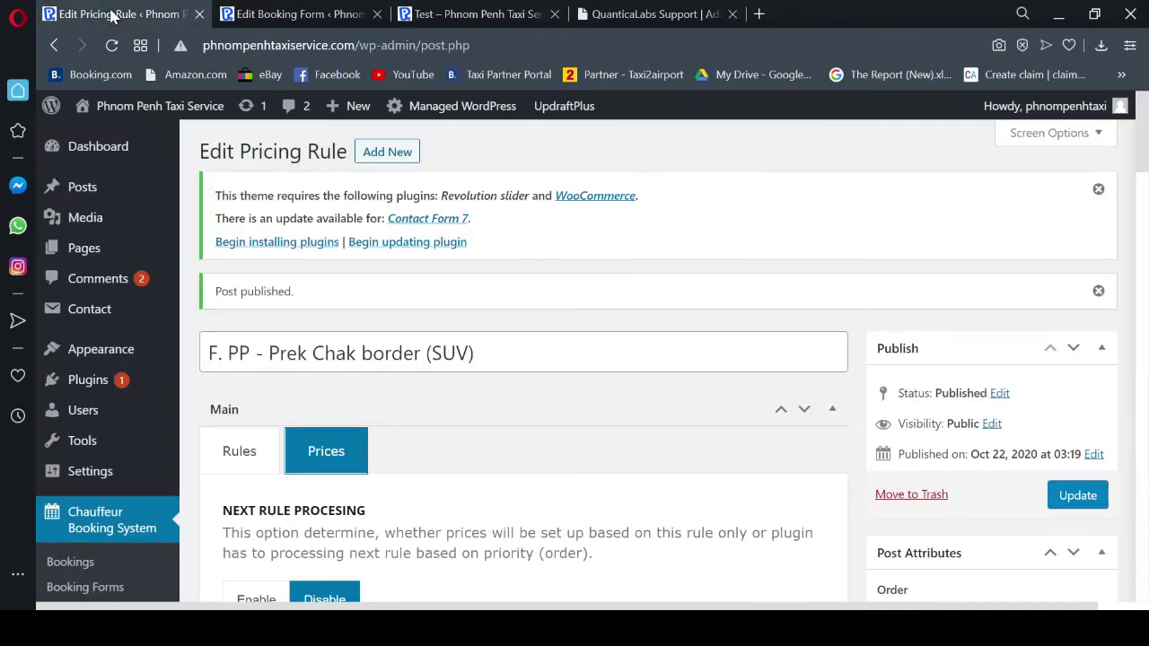
scroll(718, 405, down, 4)
scroll(767, 424, down, 4)
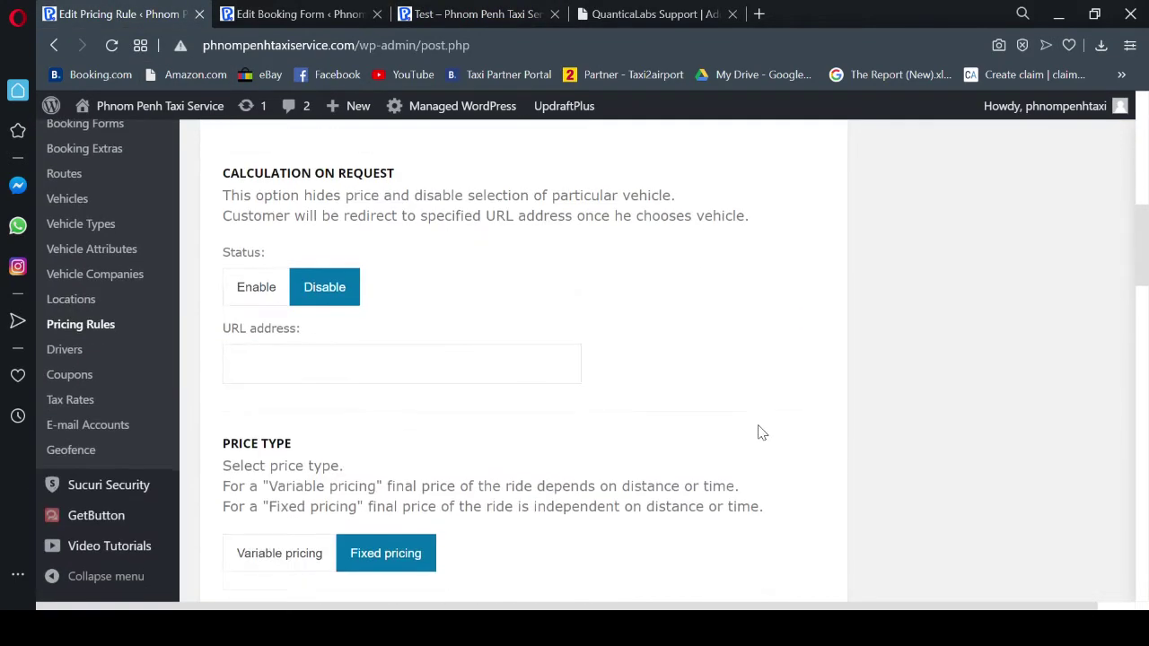
scroll(760, 431, up, 4)
- On the Test booking page, go back to the ride details and reload the vehicle selection for the Phnom Penh to Prek Chak route
click(456, 26)
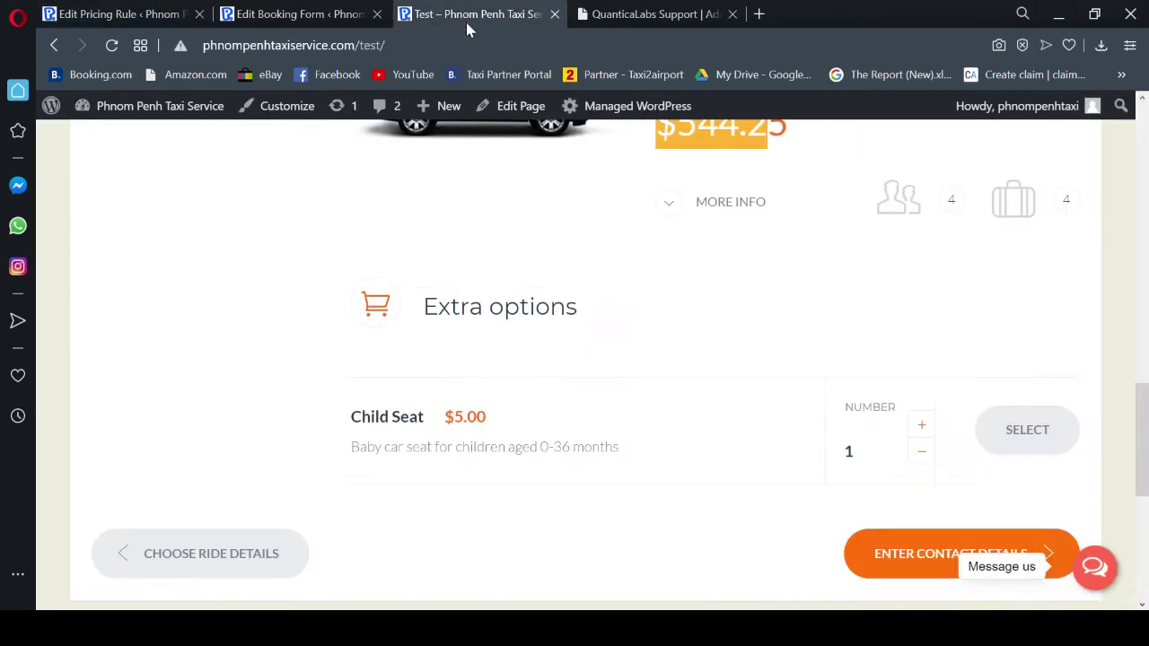
scroll(365, 465, down, 1)
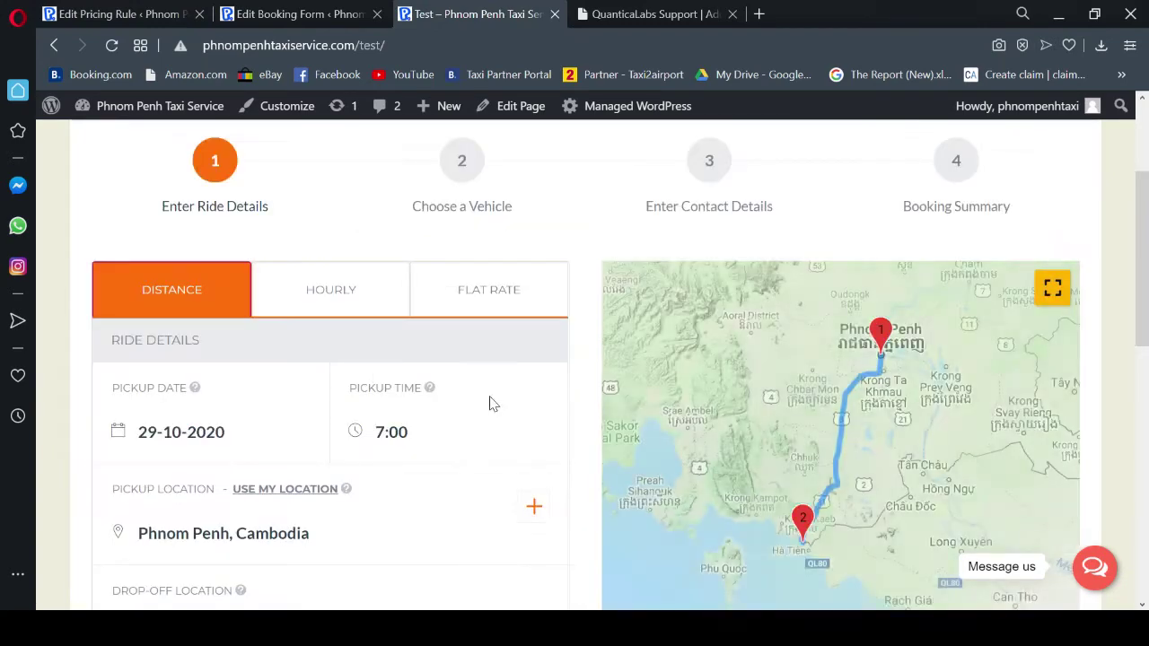
scroll(408, 462, down, 4)
scroll(850, 545, down, 1)
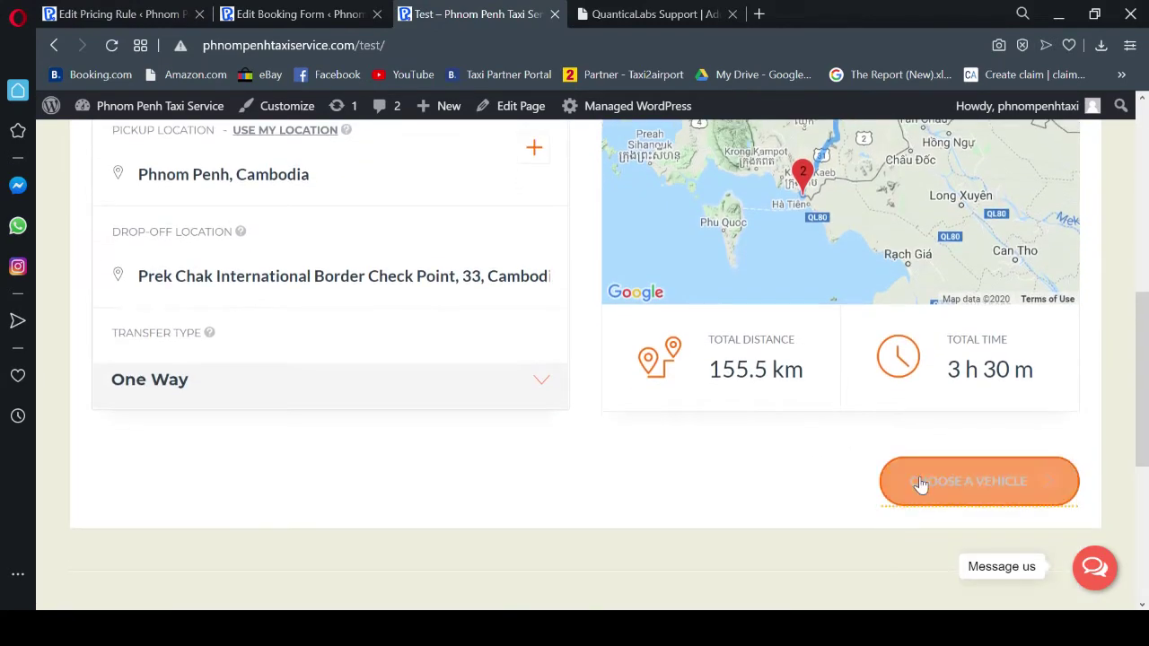
click(934, 483)
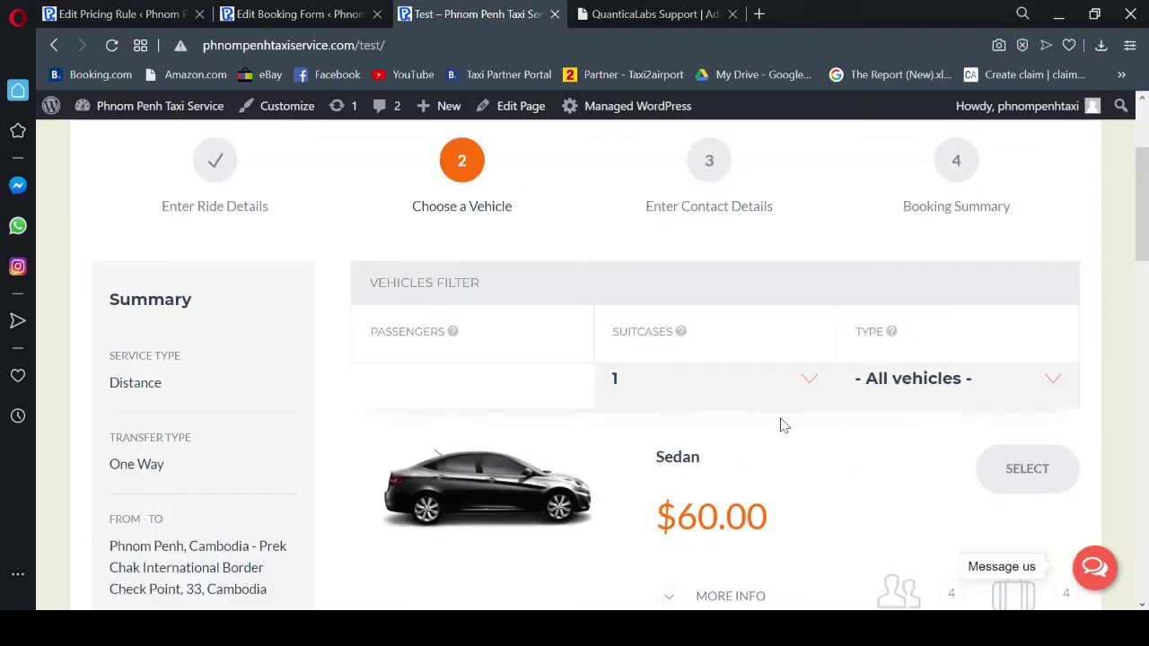
- Check the SUV price in the reloaded vehicle list and compare it with the Minibus and Minivan prices
scroll(782, 426, down, 4)
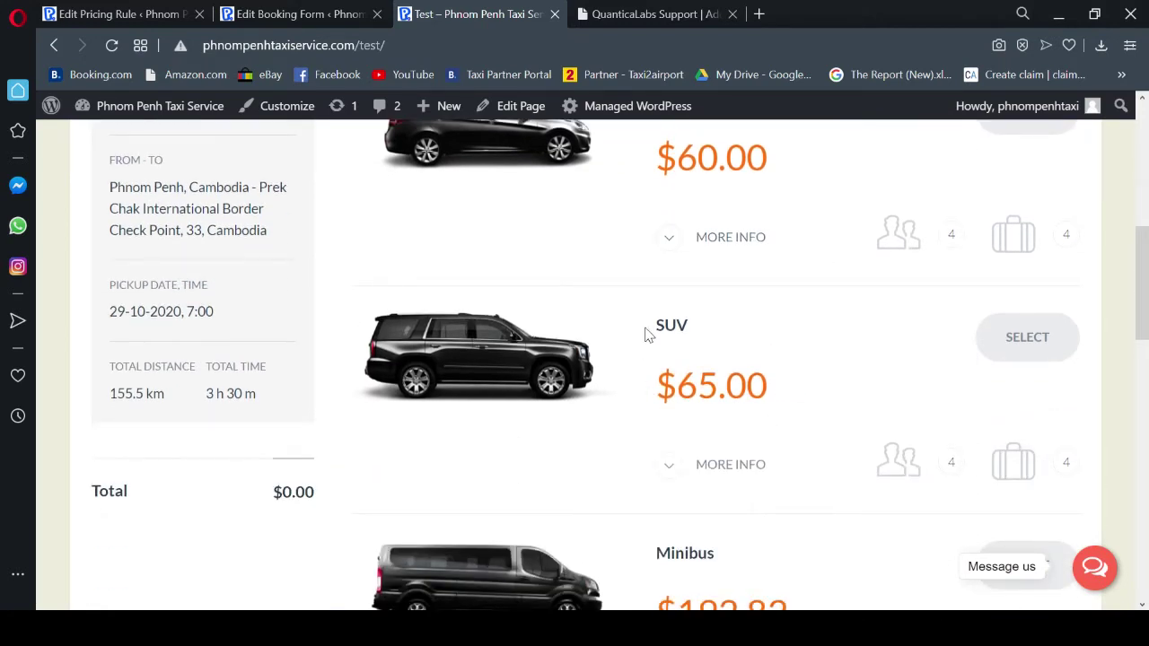
drag(645, 334, 800, 390)
scroll(801, 392, down, 5)
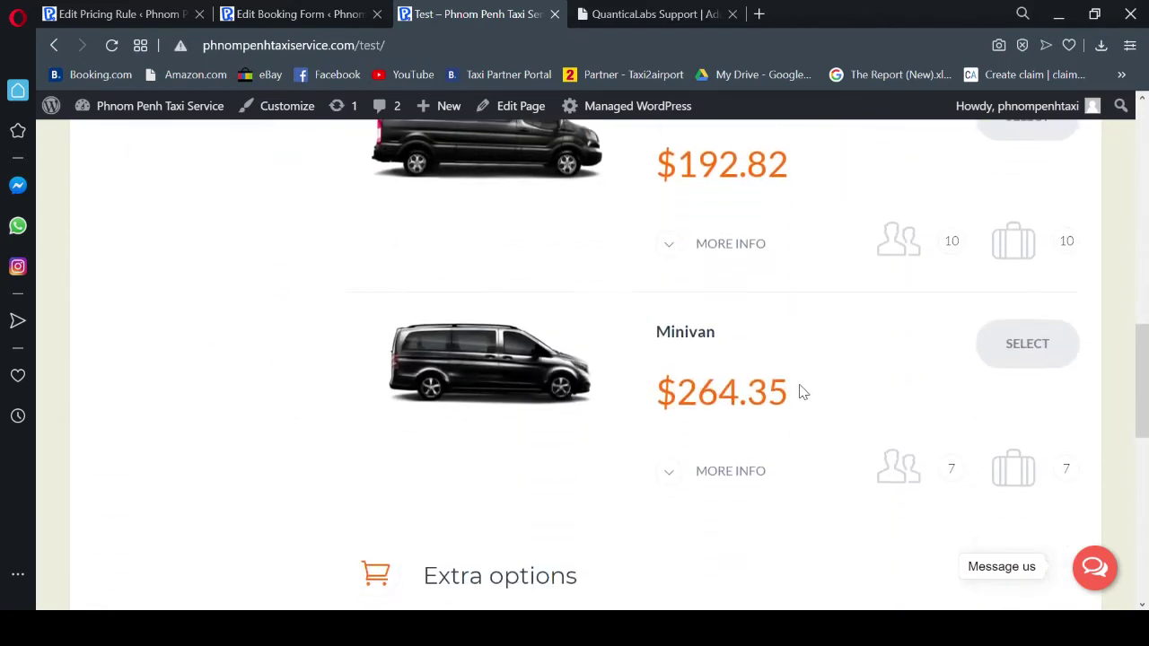
scroll(802, 392, down, 2)
scroll(802, 392, up, 3)
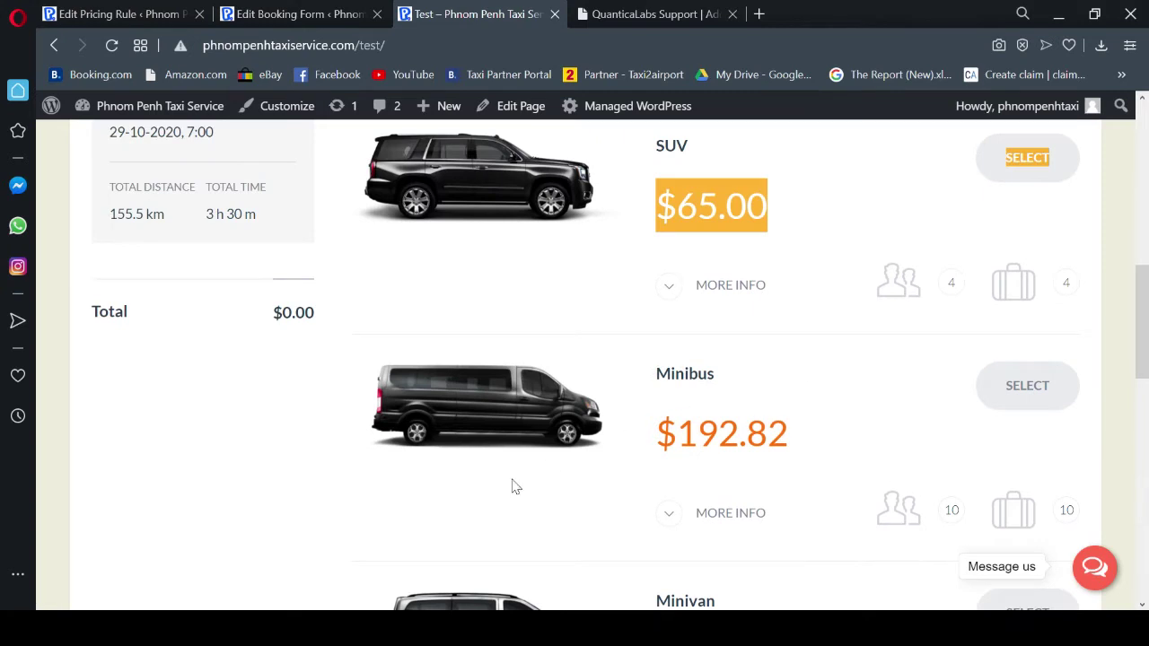
click(264, 493)
scroll(264, 493, down, 2)
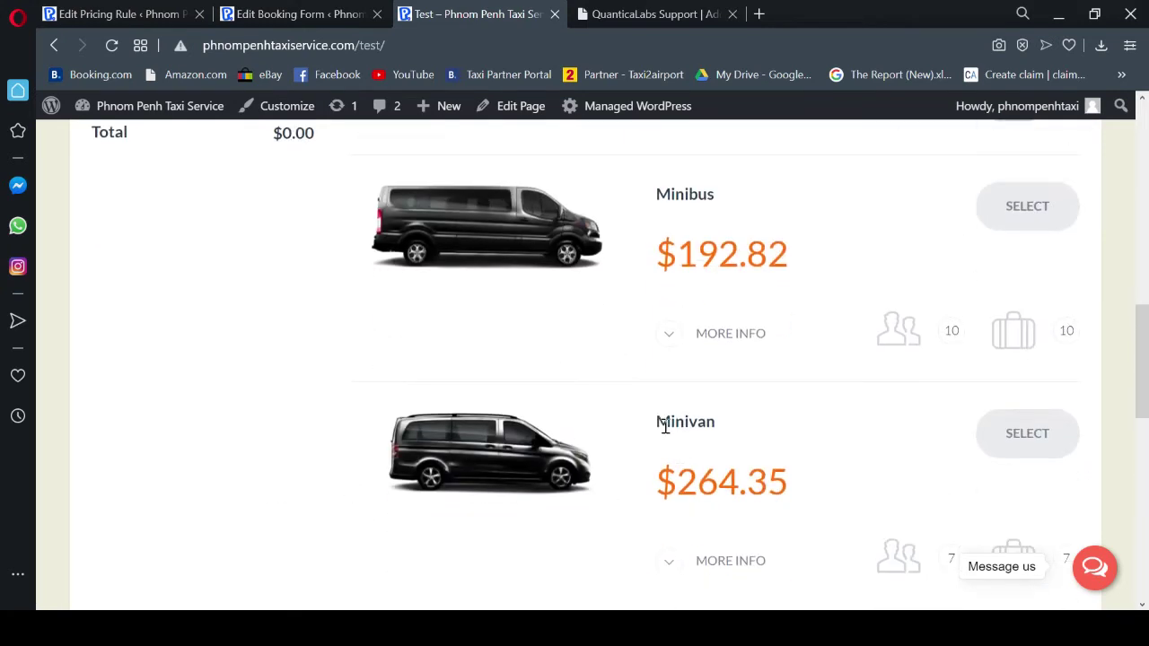
- Check the Minivan price on the test page, then return to the pricing rules and add a rule titled "F. PP - Prek Chak border (Minivan)"
drag(659, 424, 807, 482)
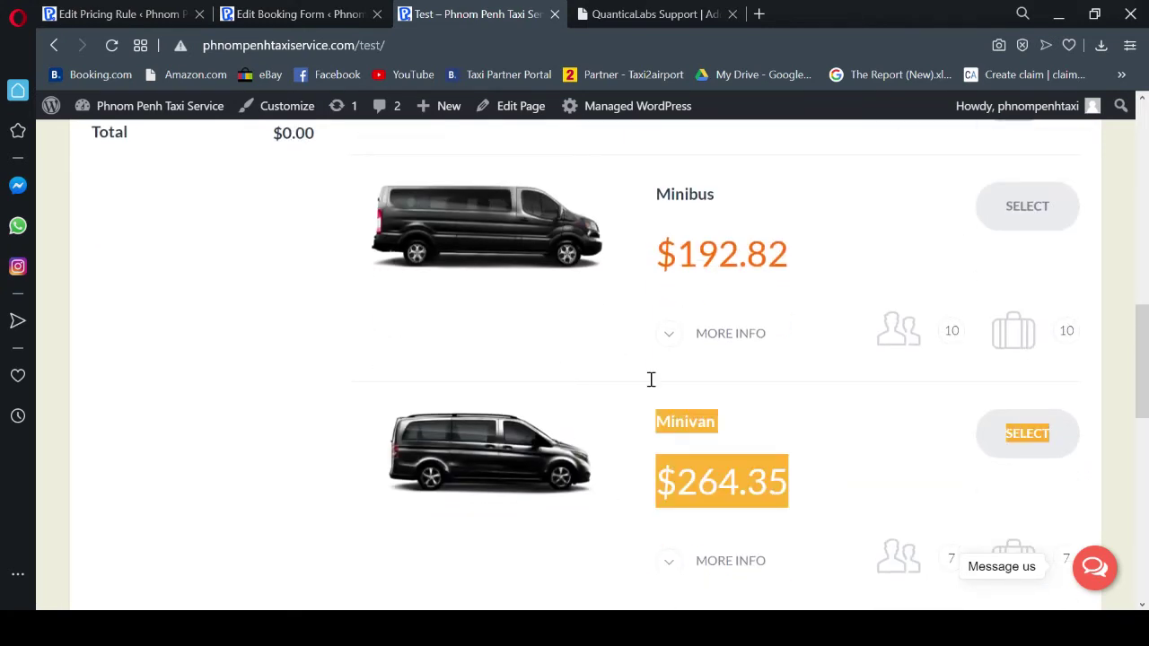
click(108, 15)
scroll(521, 359, up, 5)
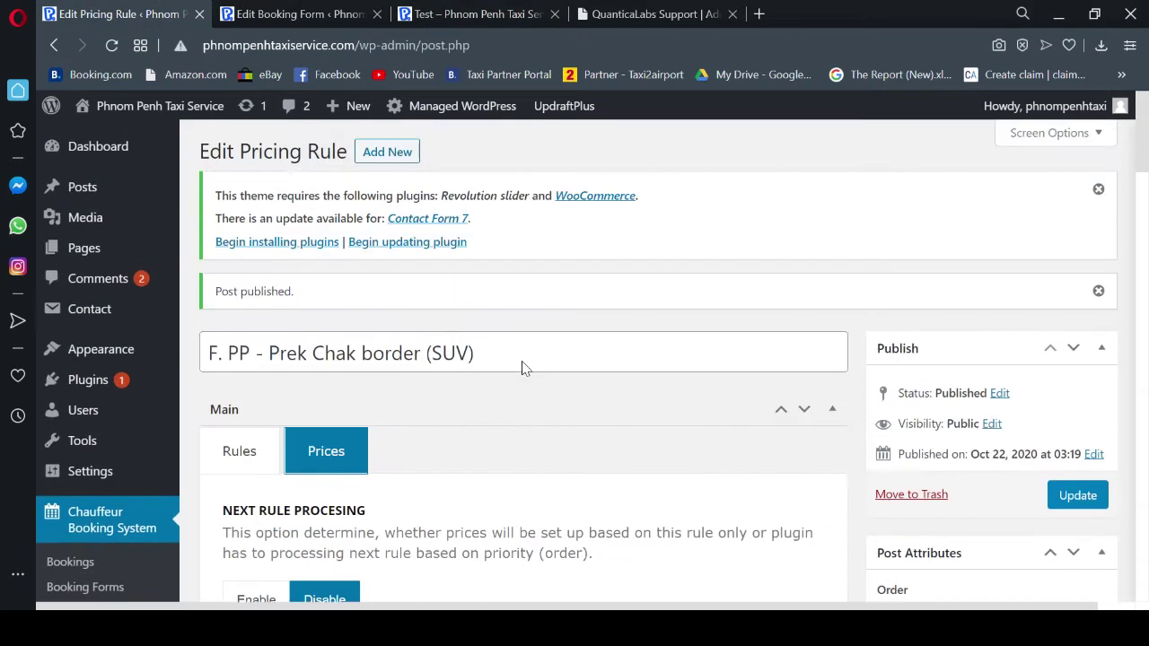
click(400, 154)
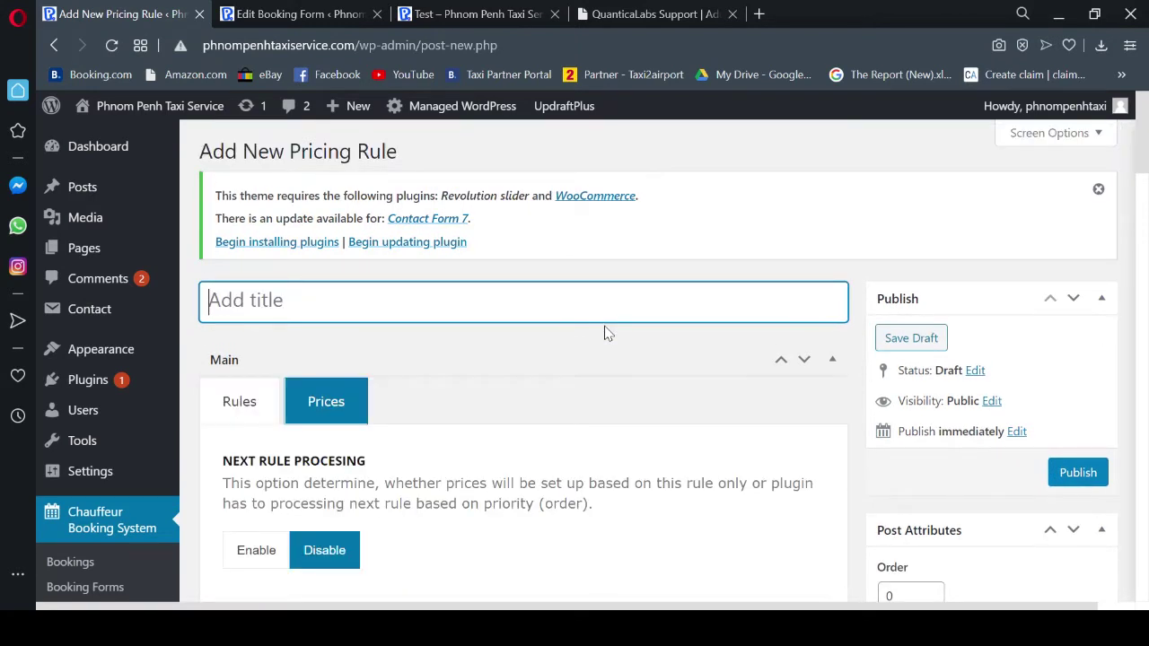
text(F. PP - Prek Chak border (Sedan))
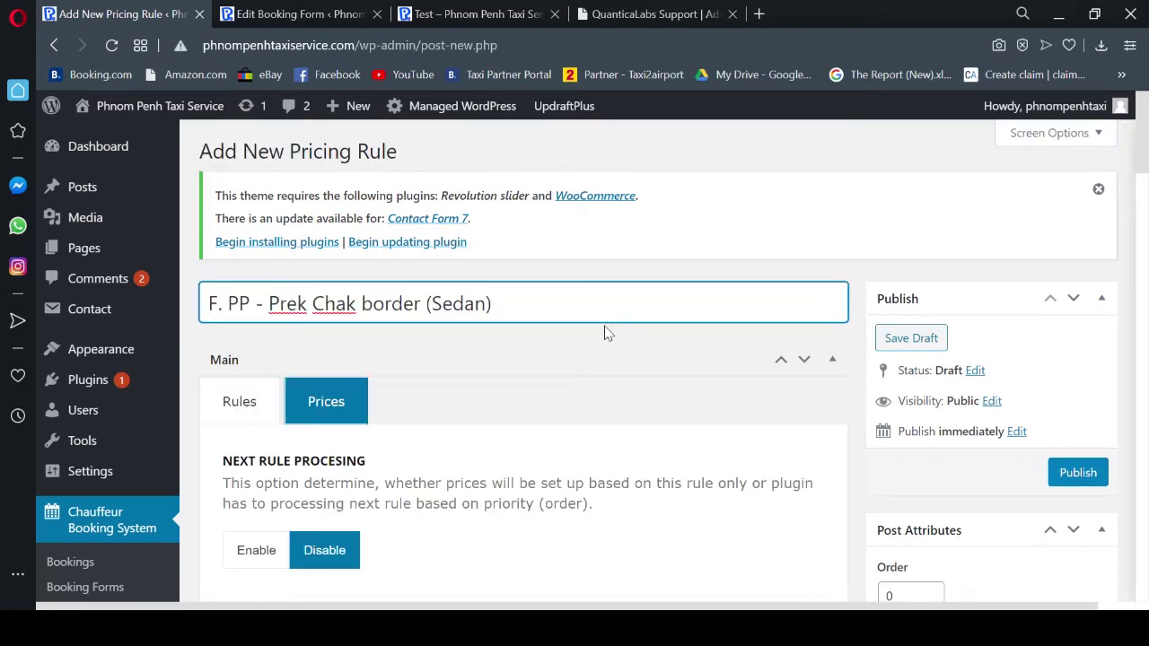
key(BackSpace)
key(BackSpace)
key(BackSpace)
text(Miniv)
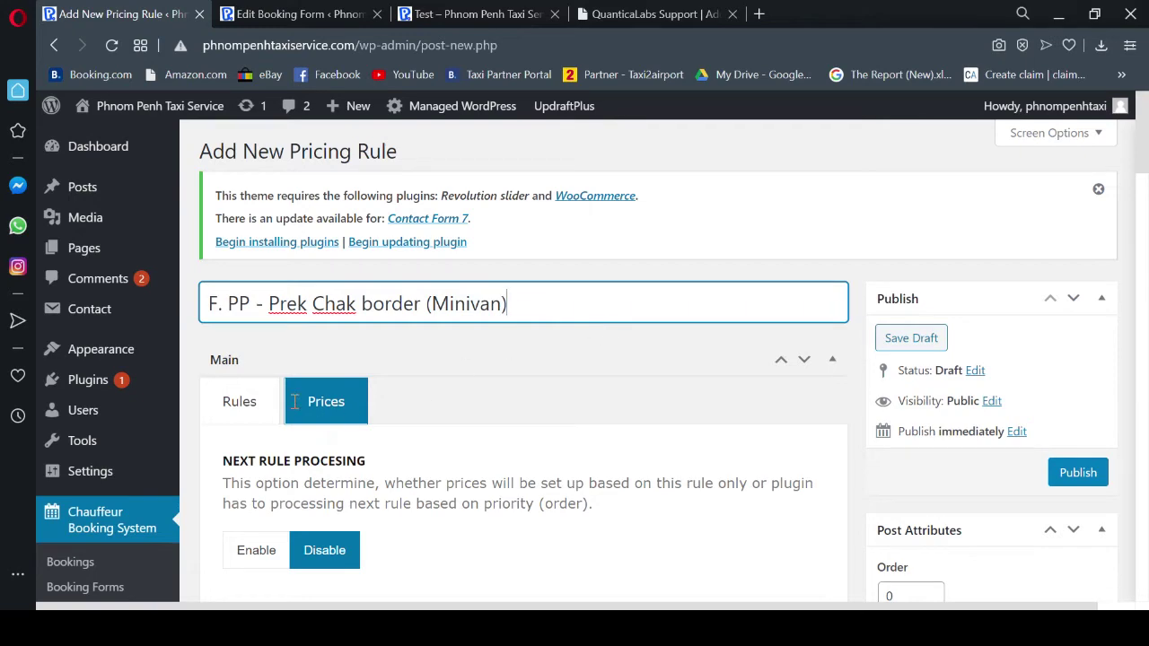
- Limit the new pricing rule to the Formal Form booking form and the Minivan vehicle
click(235, 402)
scroll(483, 441, down, 1)
scroll(530, 437, down, 2)
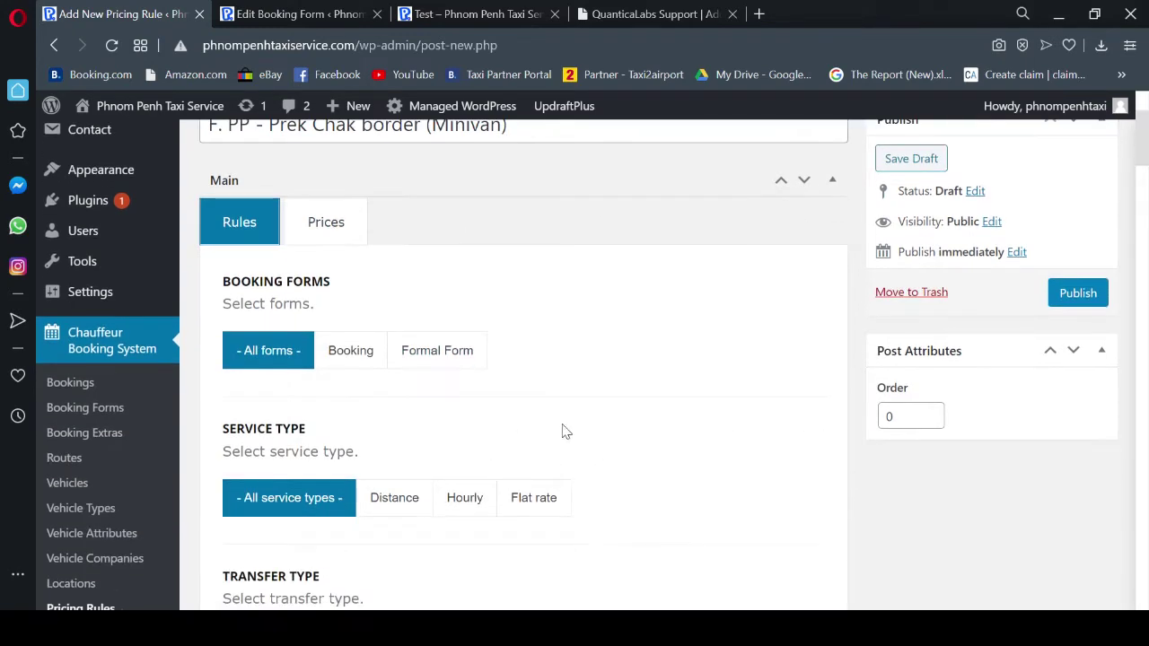
click(438, 353)
scroll(660, 404, down, 3)
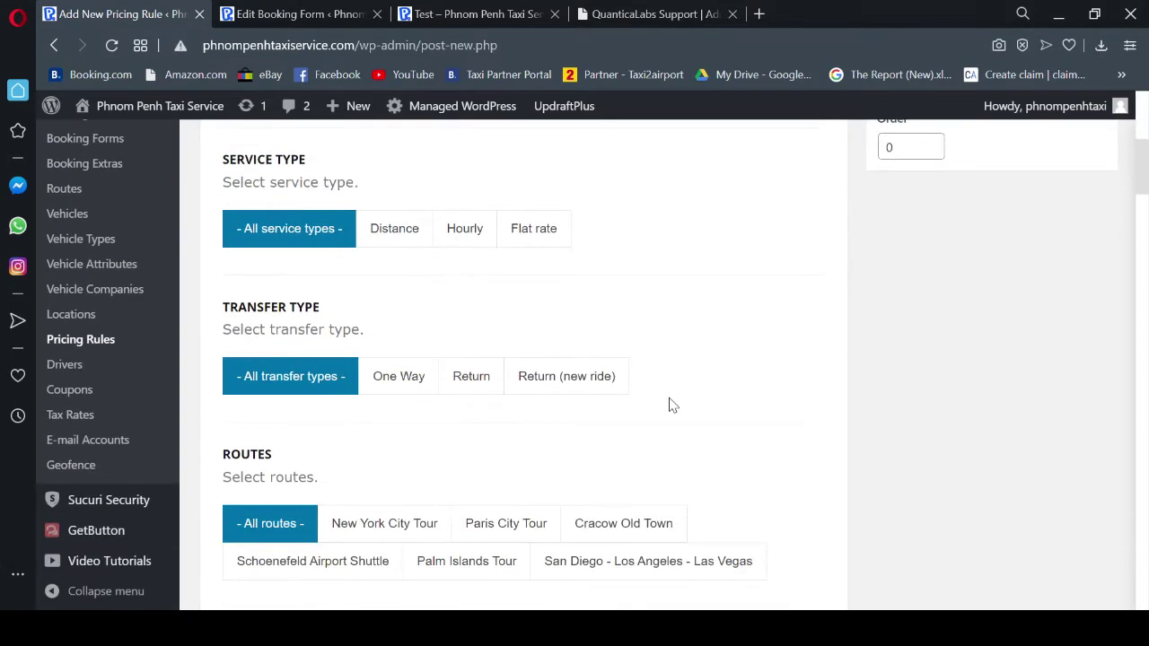
scroll(672, 404, down, 3)
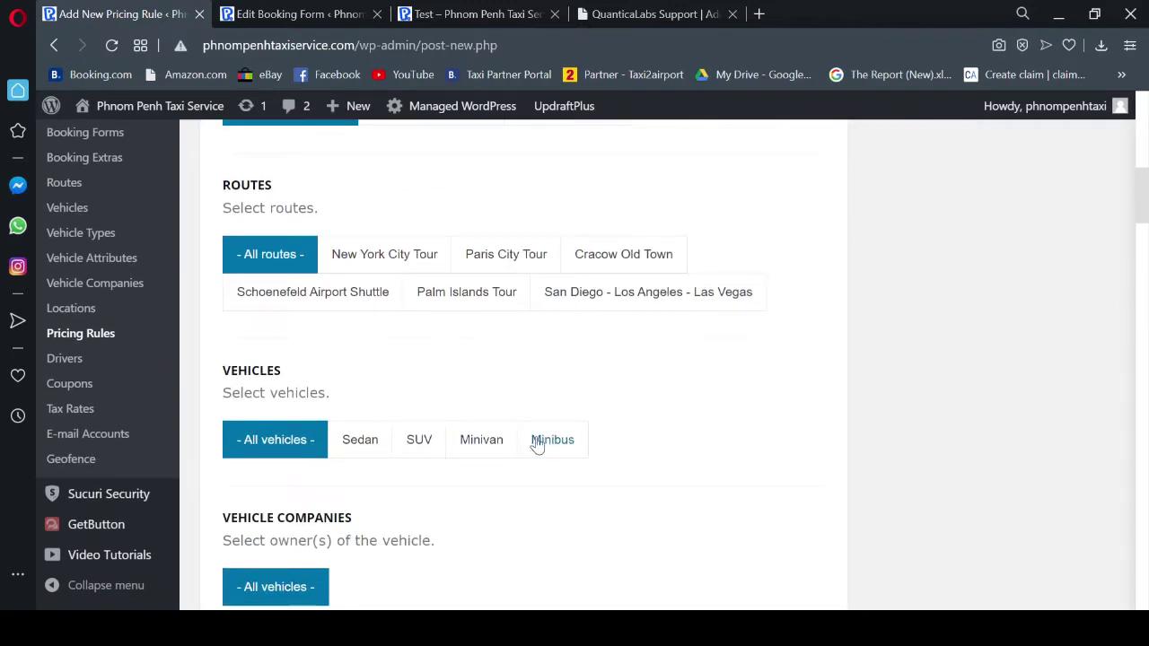
click(478, 449)
- Set the Minivan rule's pickup geofence to Phnom Penh City and its drop-off geofence to Prek Chak Border
scroll(655, 438, down, 12)
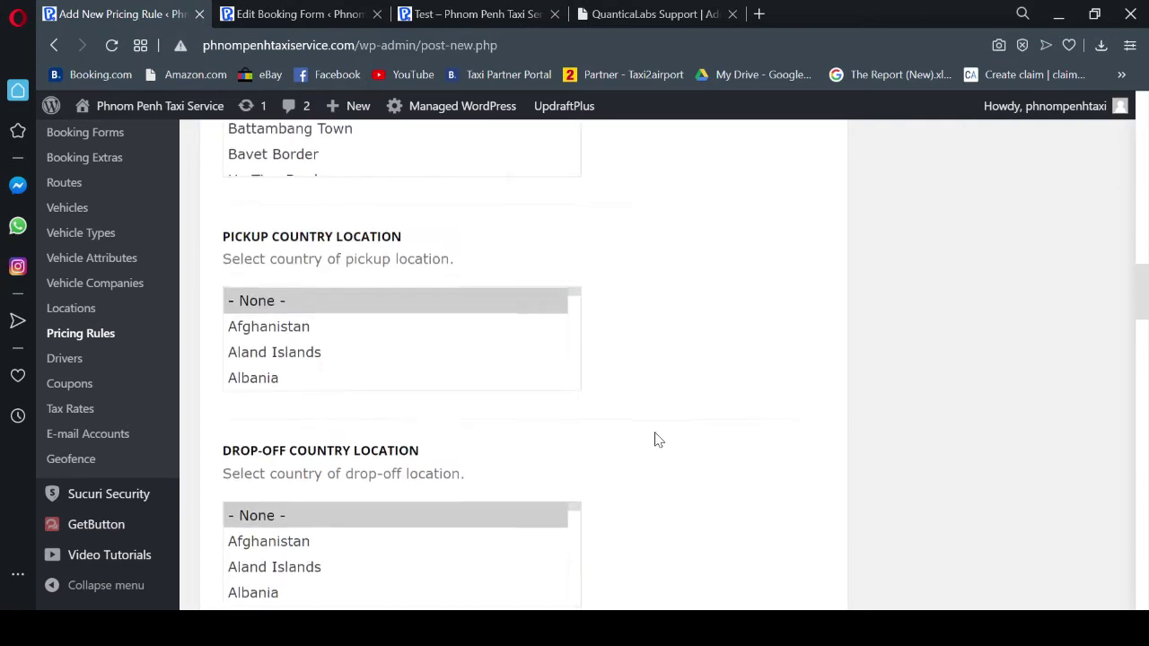
scroll(658, 442, down, 1)
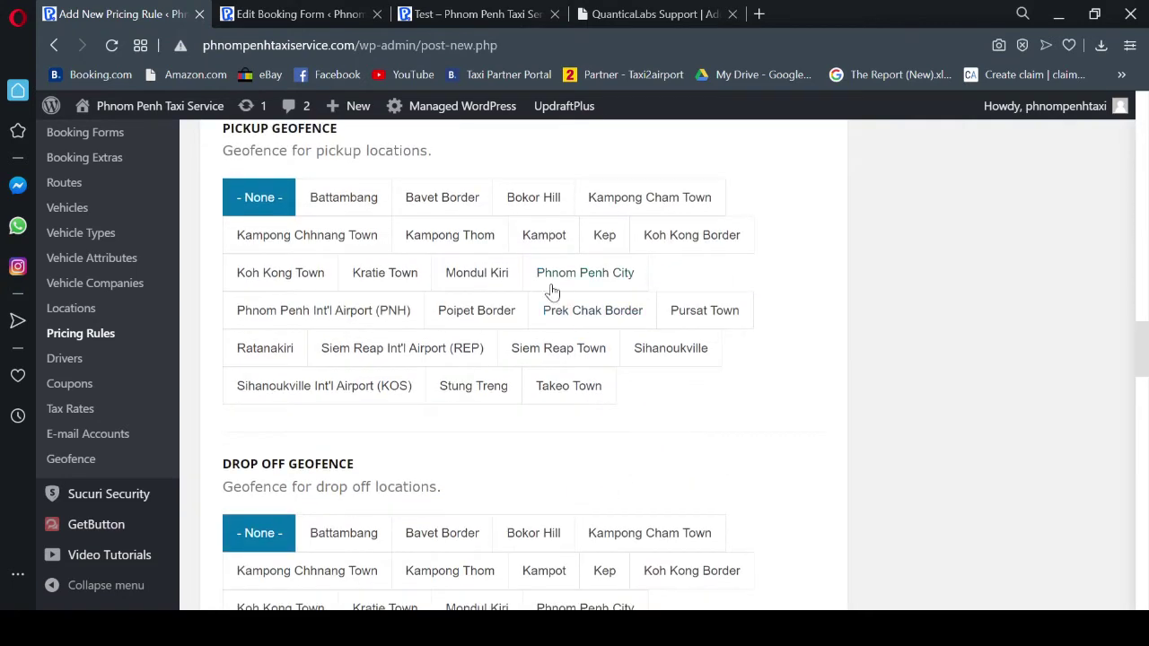
click(603, 272)
scroll(750, 376, down, 1)
scroll(750, 375, down, 1)
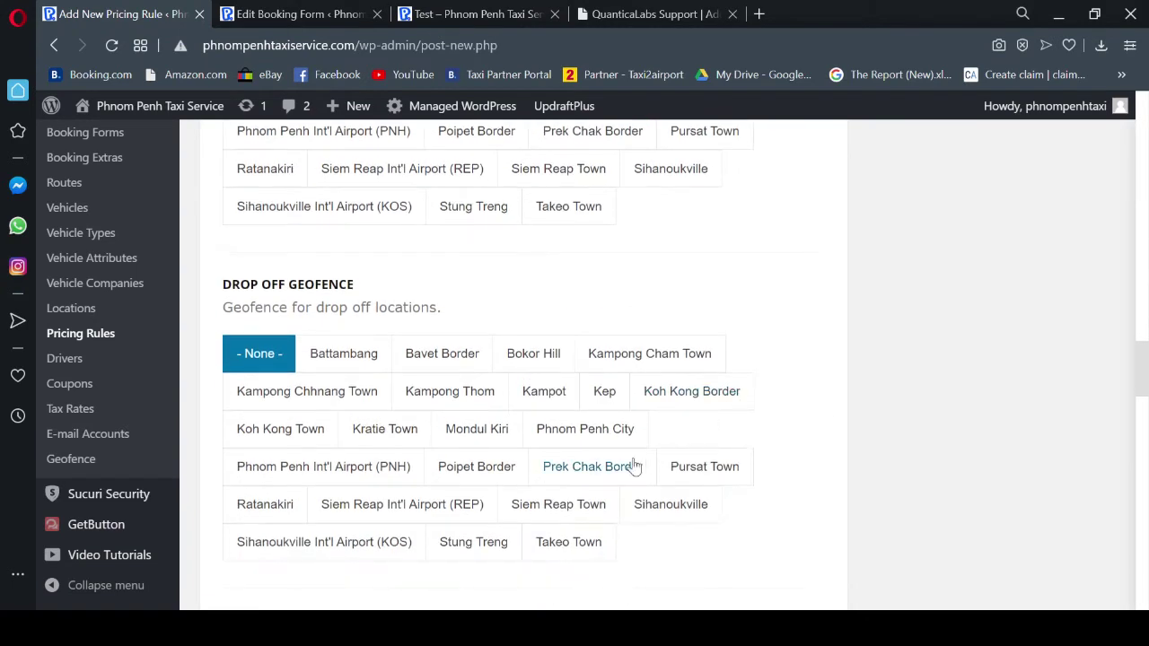
click(610, 468)
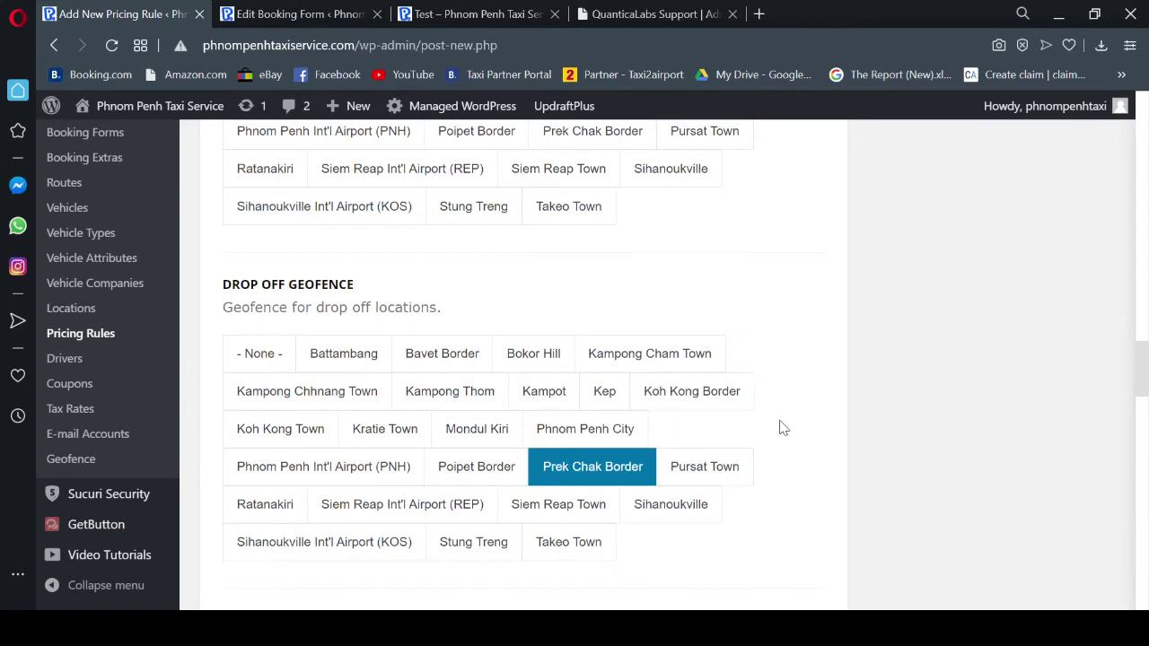
- Set the price type of the Prek Chak Minivan rule to Fixed pricing
scroll(782, 428, up, 12)
scroll(781, 428, up, 7)
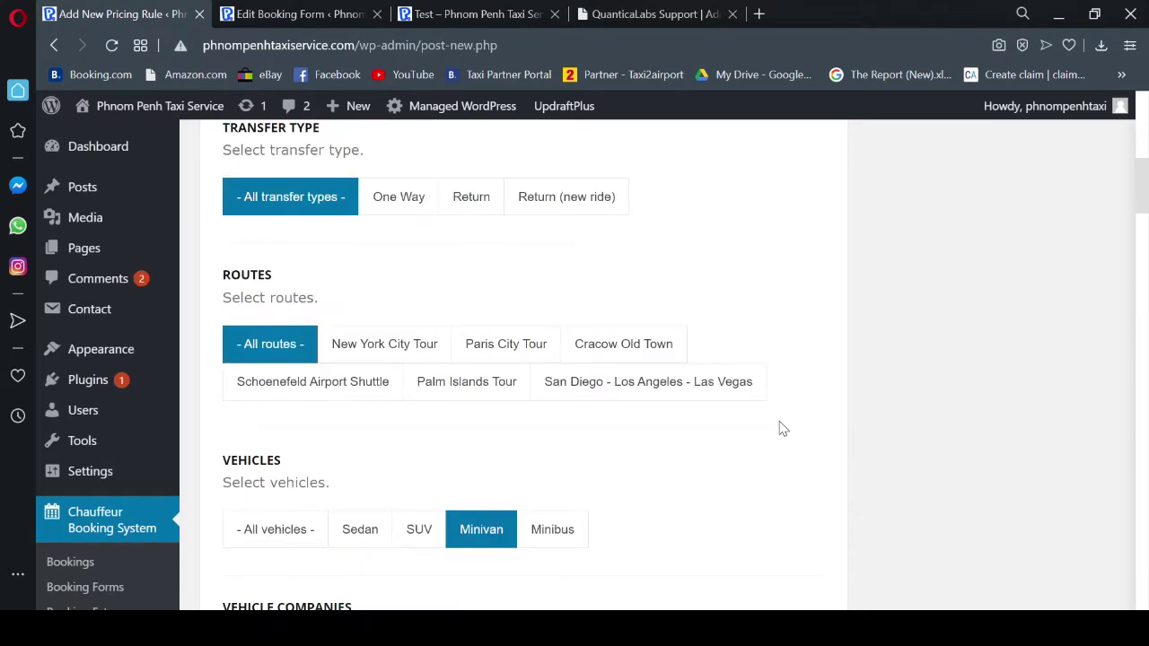
scroll(781, 428, up, 2)
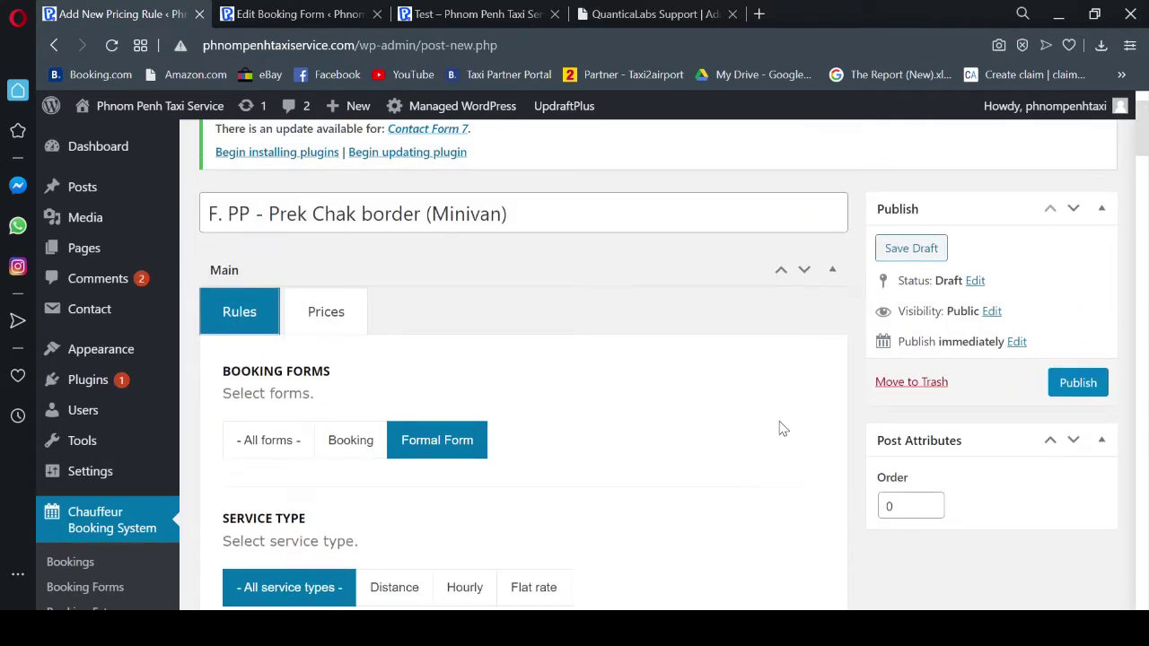
click(314, 324)
scroll(665, 391, down, 8)
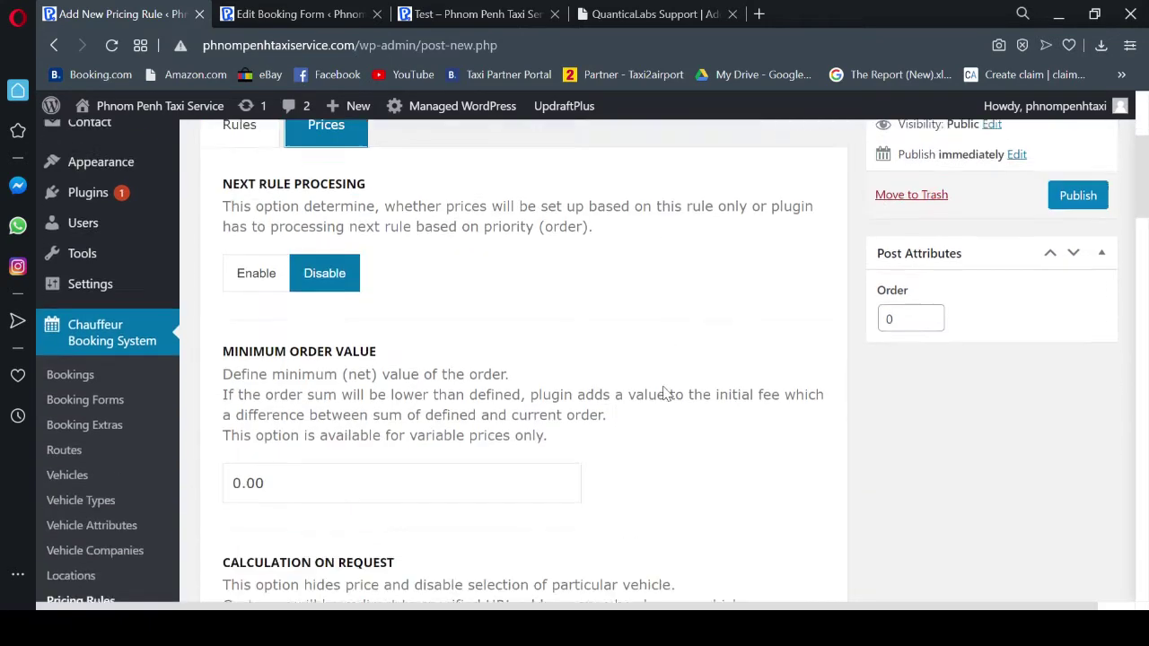
click(402, 342)
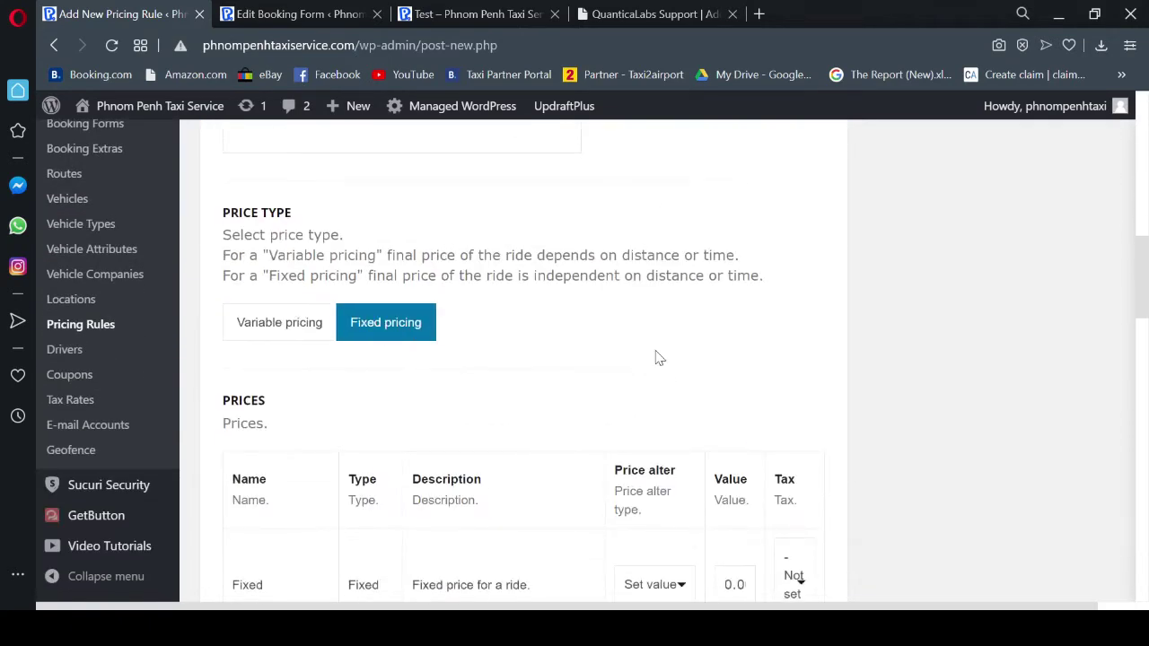
- Set the Minivan rule's fixed ride price to 95 and its fixed return, new ride price to 95
scroll(659, 356, down, 3)
drag(717, 316, 755, 317)
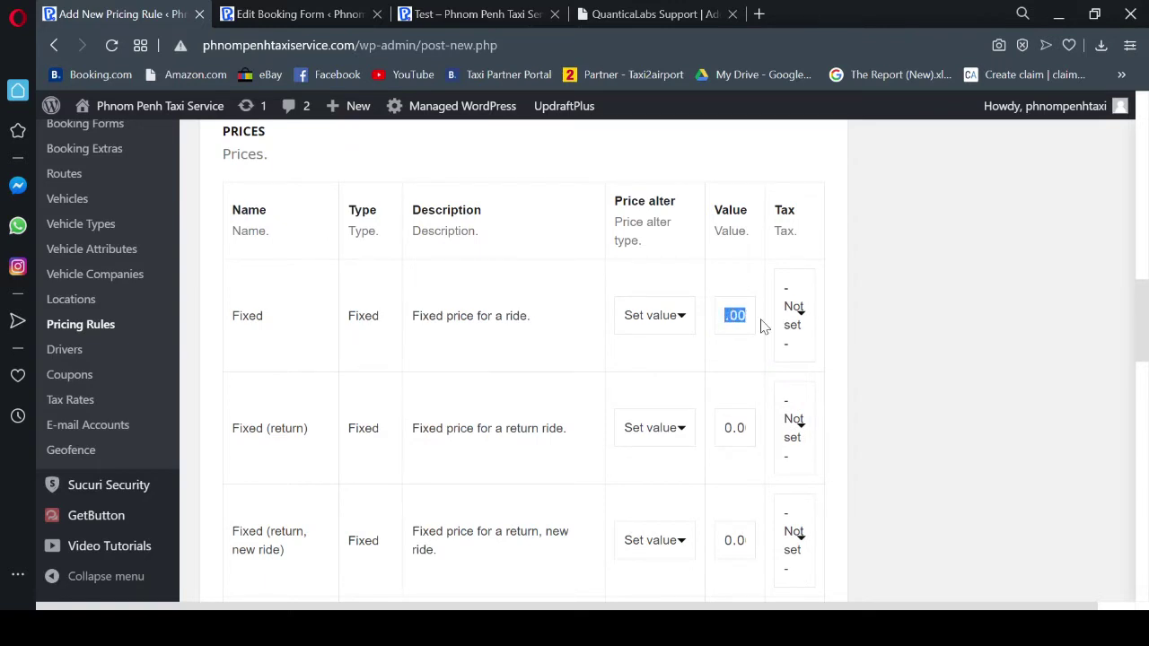
text(95)
click(724, 541)
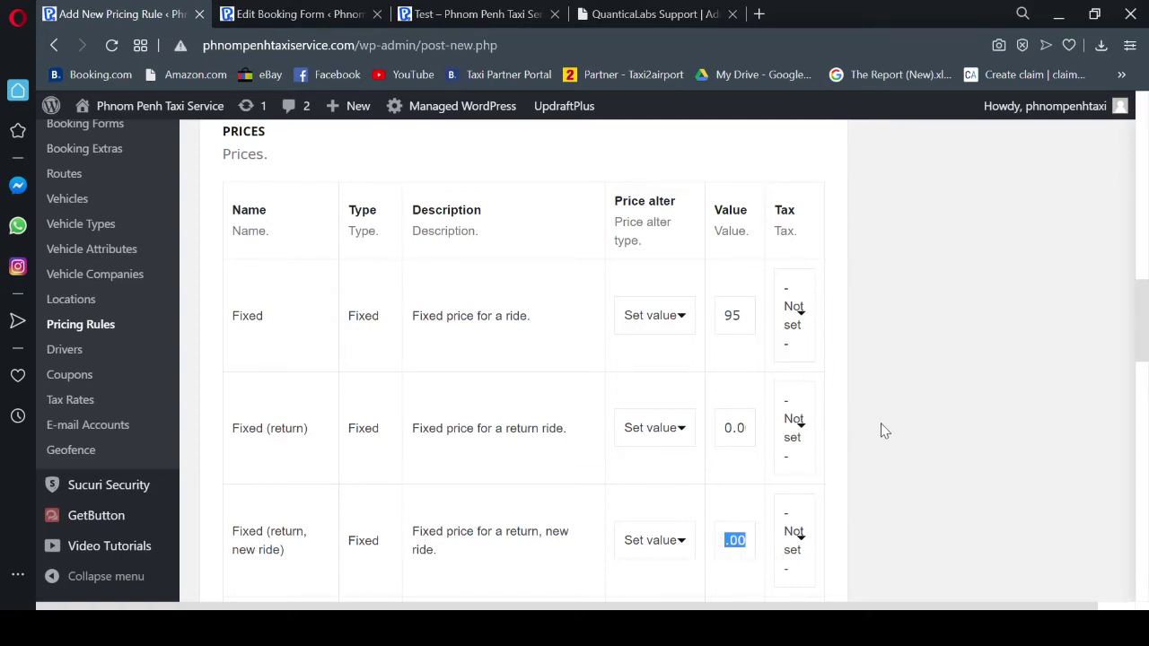
text(92)
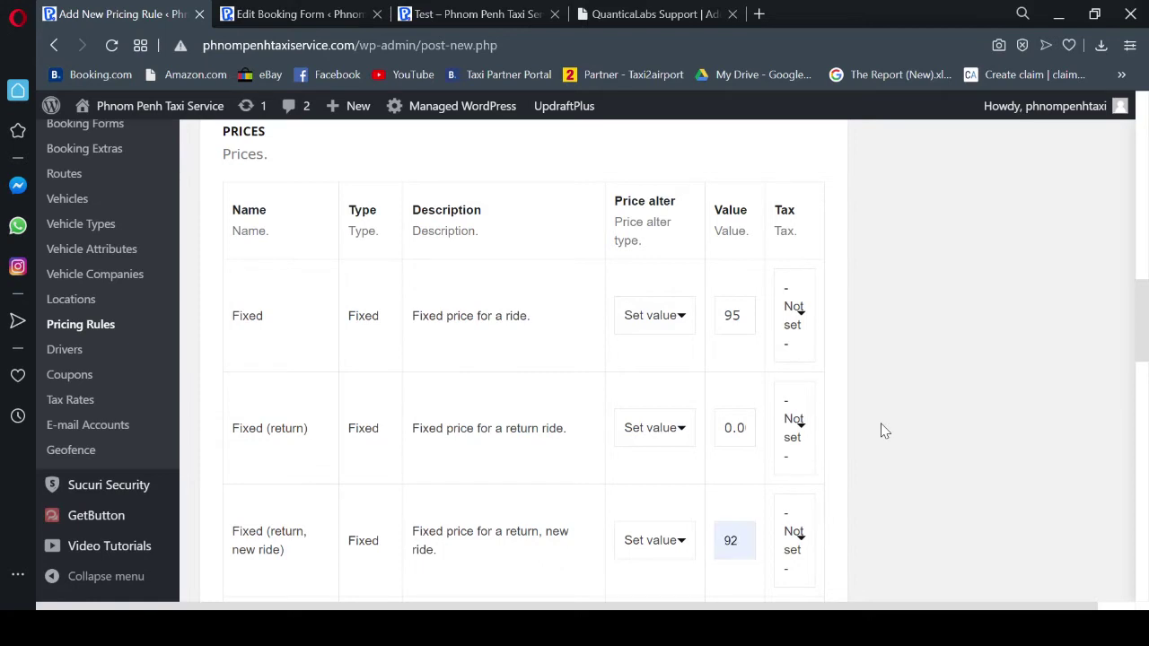
key(BackSpace)
text(5)
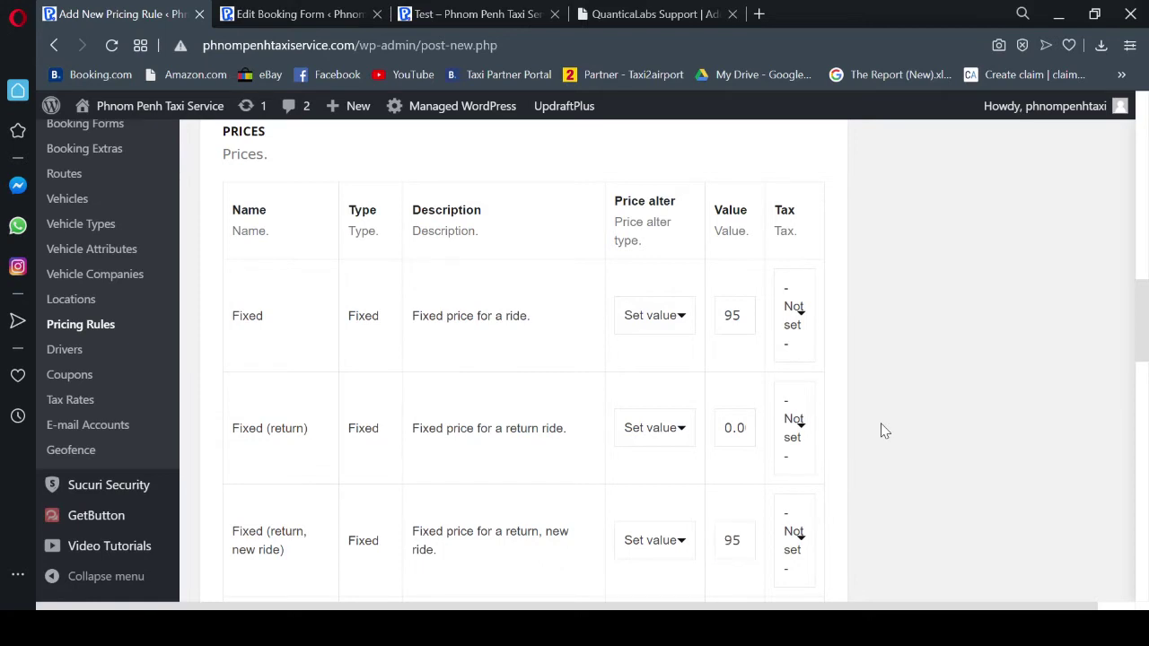
- Publish the Prek Chak border Minivan pricing rule
scroll(811, 495, down, 2)
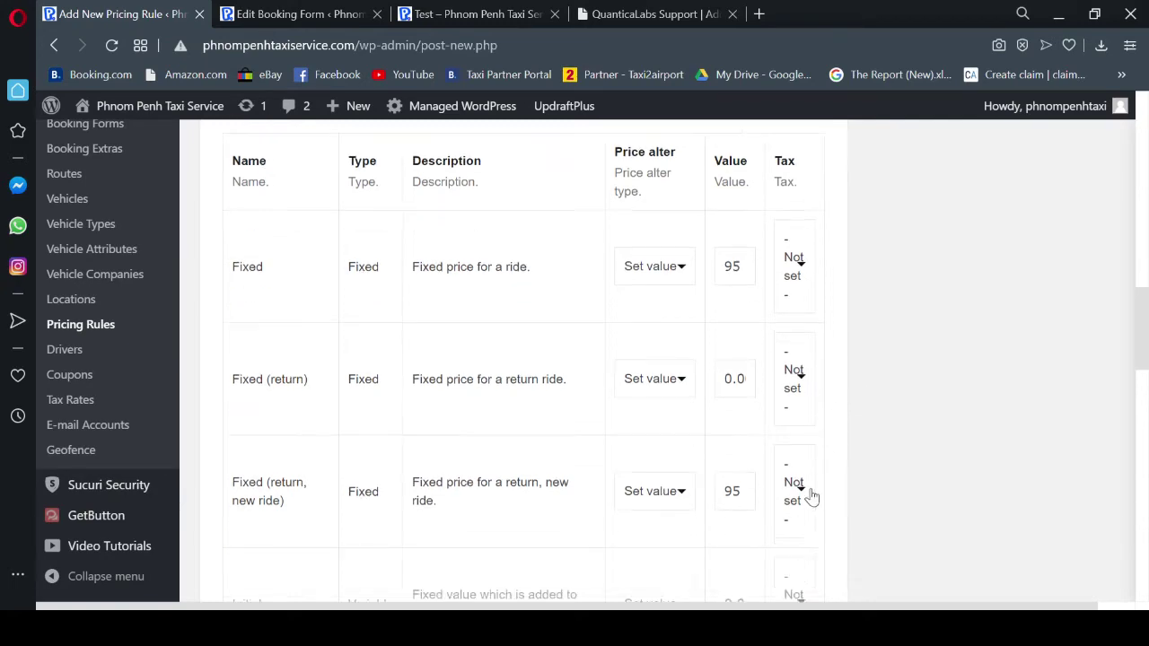
scroll(808, 494, up, 5)
scroll(808, 494, up, 10)
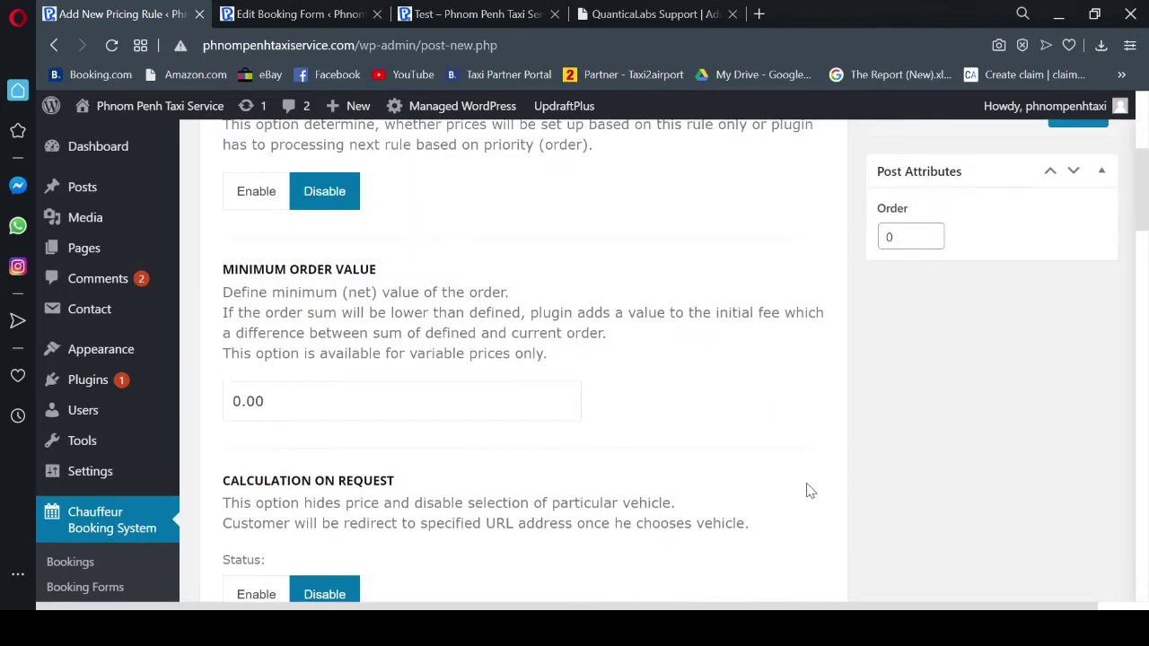
click(1077, 472)
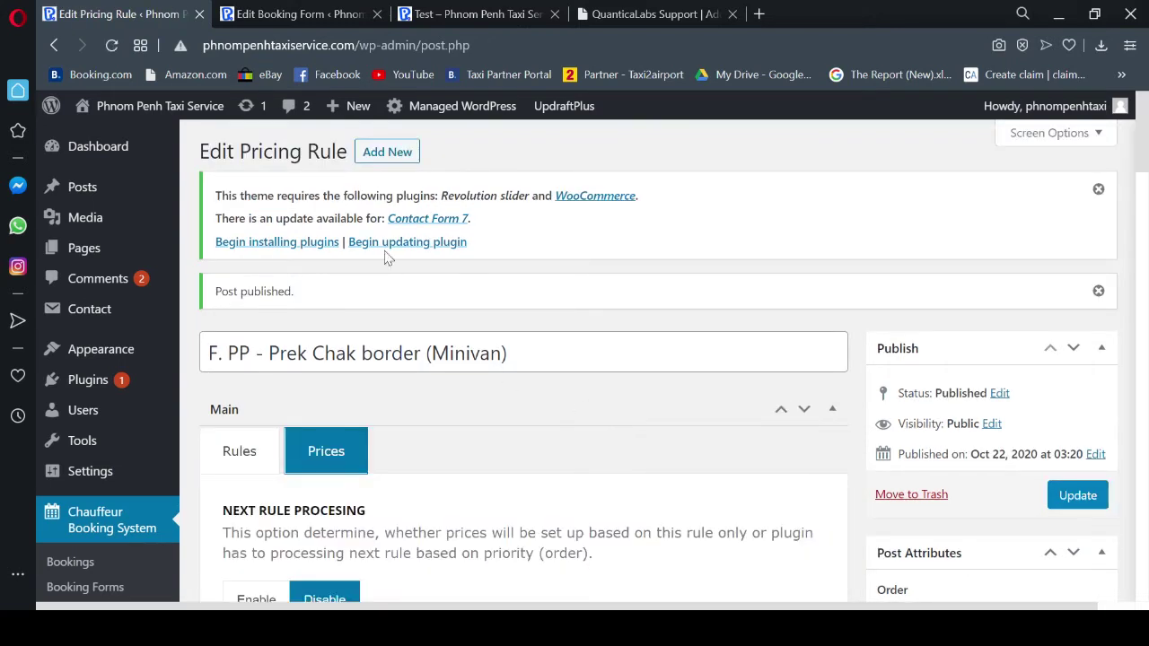
- Add another pricing rule titled "F. PP - Prek Chak border (Minibus)"
click(386, 155)
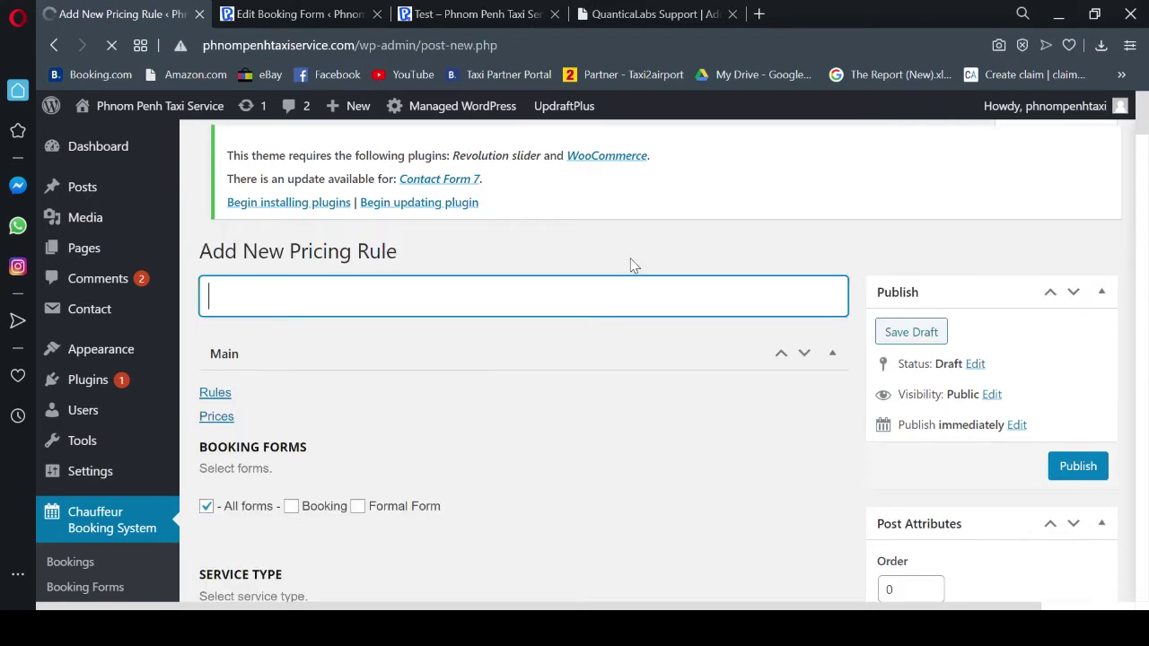
text(F. PP - Prek Chak border (Sedan))
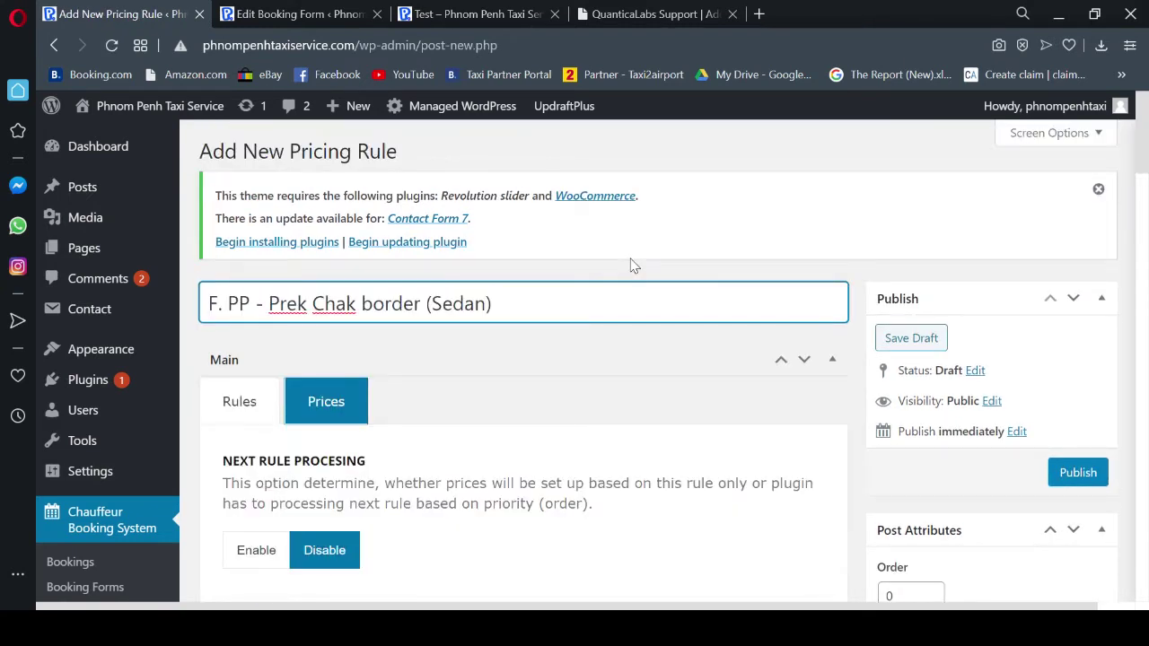
key(BackSpace)
key(BackSpace)
key(BackSpace)
text(Minibus)
- Limit the Minibus pricing rule to the Formal Form booking form and the Minibus vehicle
click(243, 403)
scroll(479, 395, down, 2)
click(446, 363)
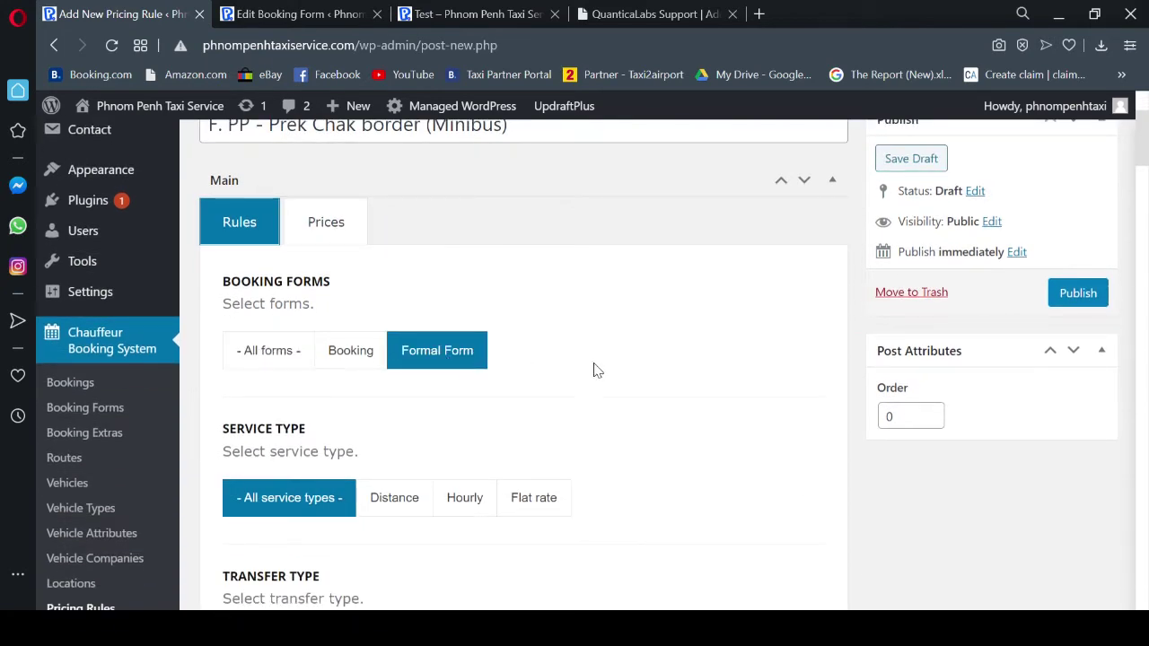
scroll(604, 384, down, 3)
scroll(622, 431, down, 3)
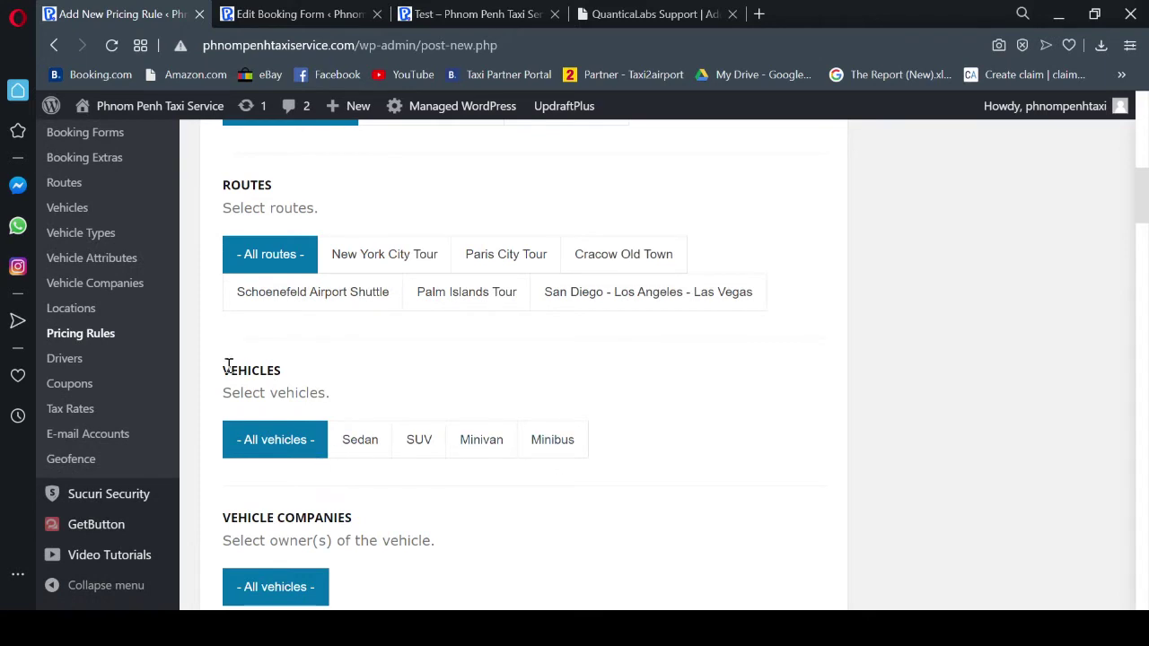
drag(229, 365, 588, 452)
click(611, 465)
click(552, 440)
- Set the Minibus rule's pickup geofence to Phnom Penh City and its drop-off geofence to Prek Chak Border
scroll(671, 428, down, 6)
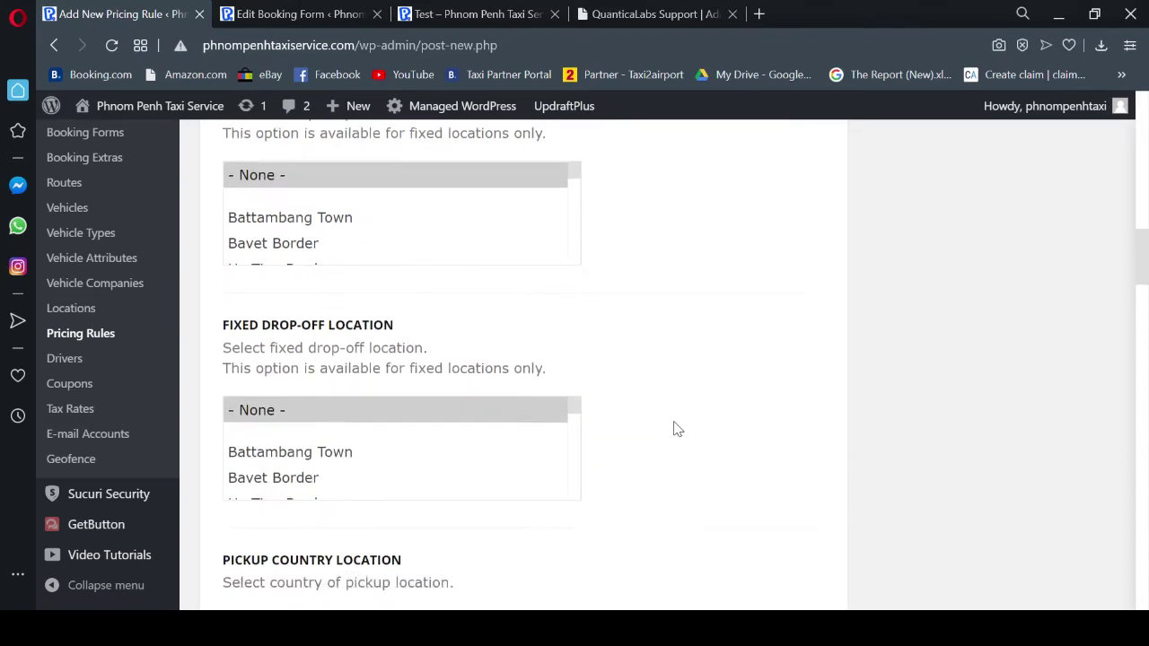
scroll(677, 429, down, 8)
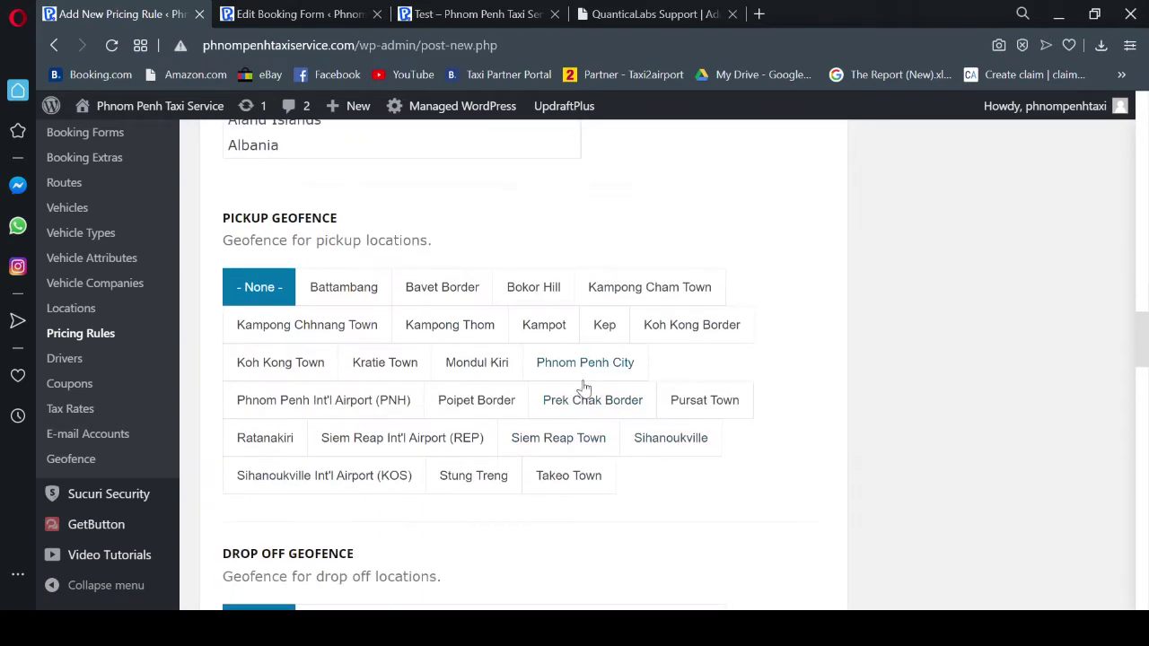
click(585, 368)
scroll(772, 409, down, 4)
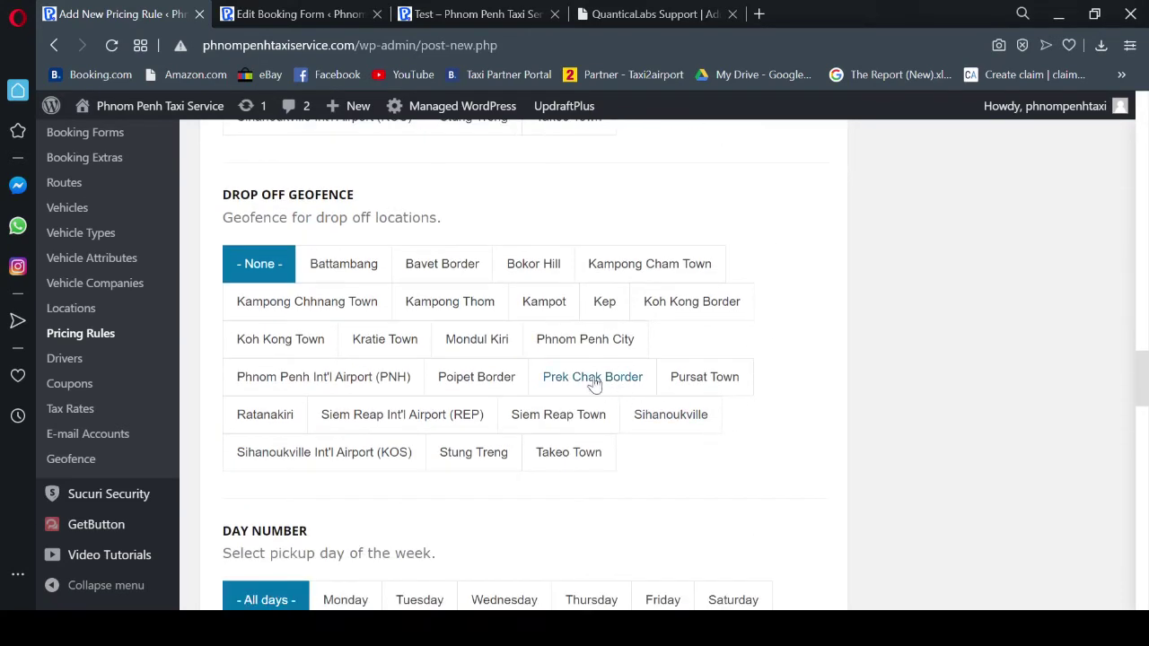
click(592, 378)
- Set the price type of the Prek Chak Minibus rule to Fixed pricing
scroll(802, 423, up, 17)
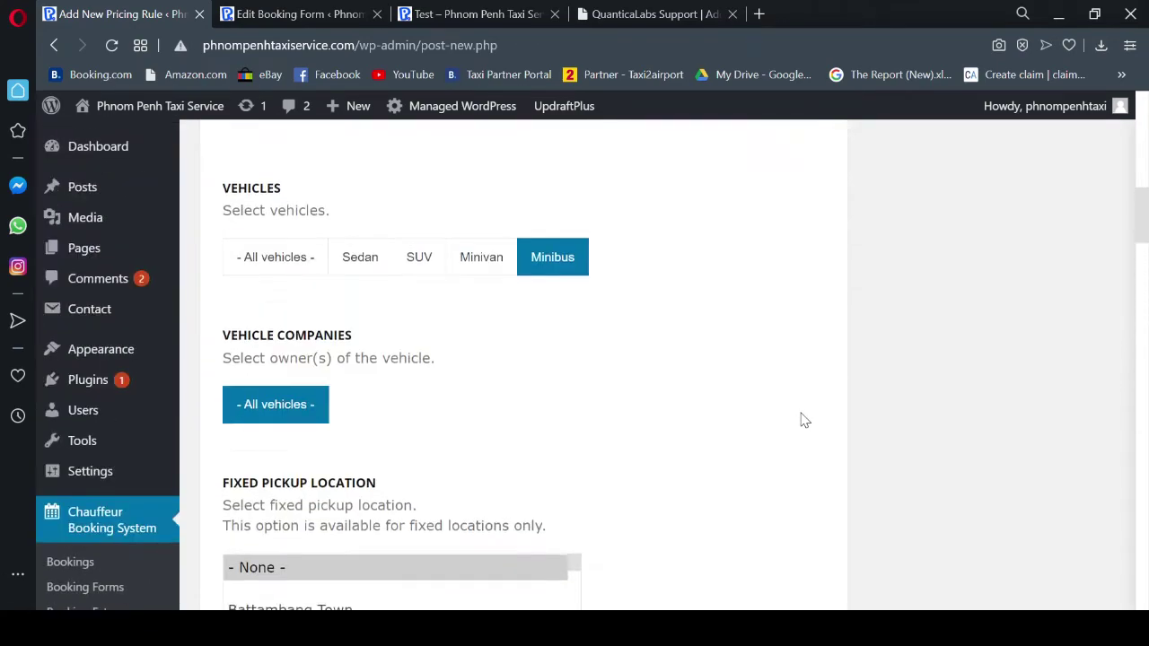
scroll(803, 421, up, 10)
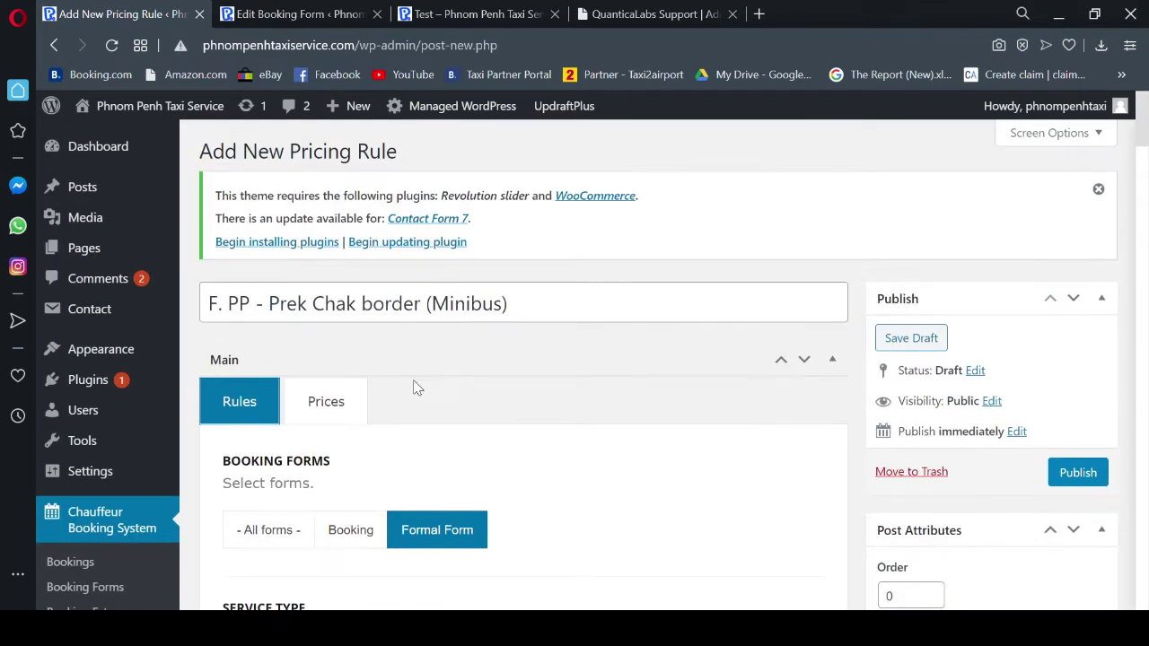
click(311, 397)
scroll(628, 408, down, 5)
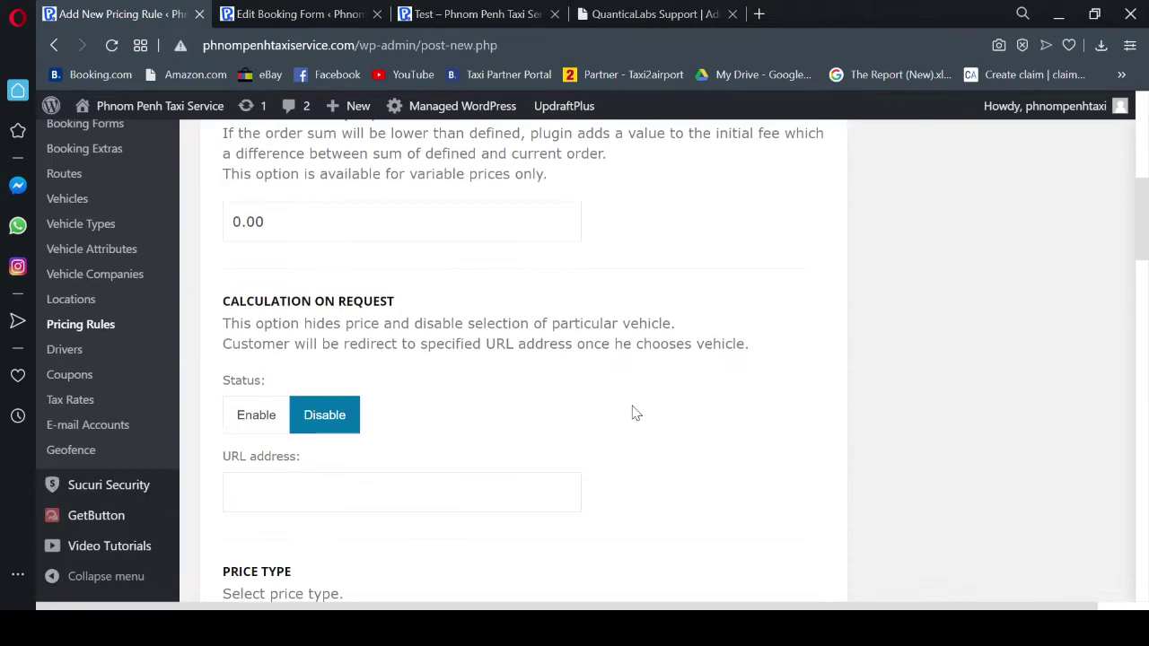
scroll(634, 411, down, 4)
click(395, 334)
- Set the Minibus rule's Fixed and Fixed (return, new ride) values to 100 and publish the rule
scroll(715, 386, down, 2)
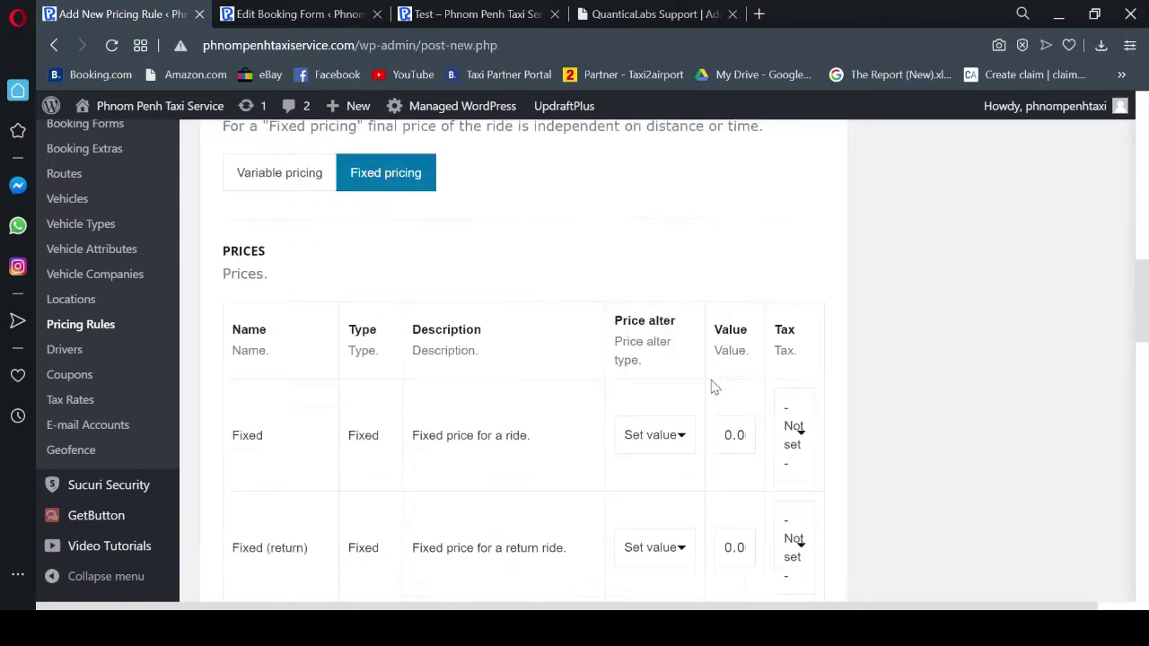
scroll(715, 386, down, 1)
drag(719, 324, 748, 324)
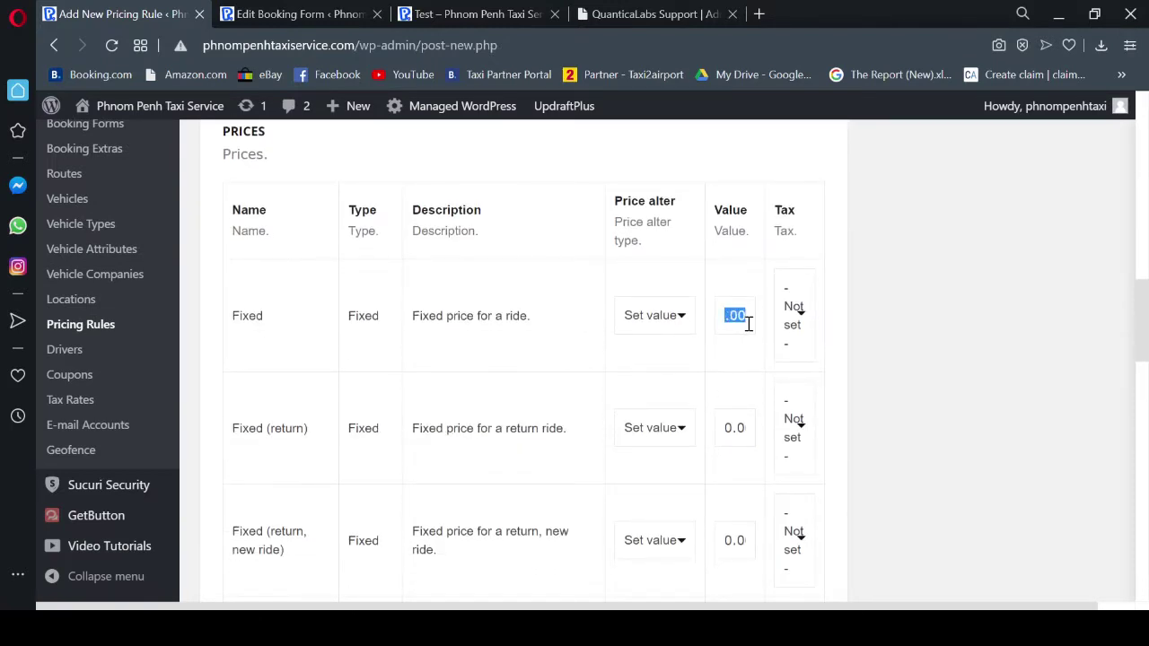
text(100)
click(725, 541)
text(100)
scroll(829, 554, up, 5)
scroll(828, 553, up, 8)
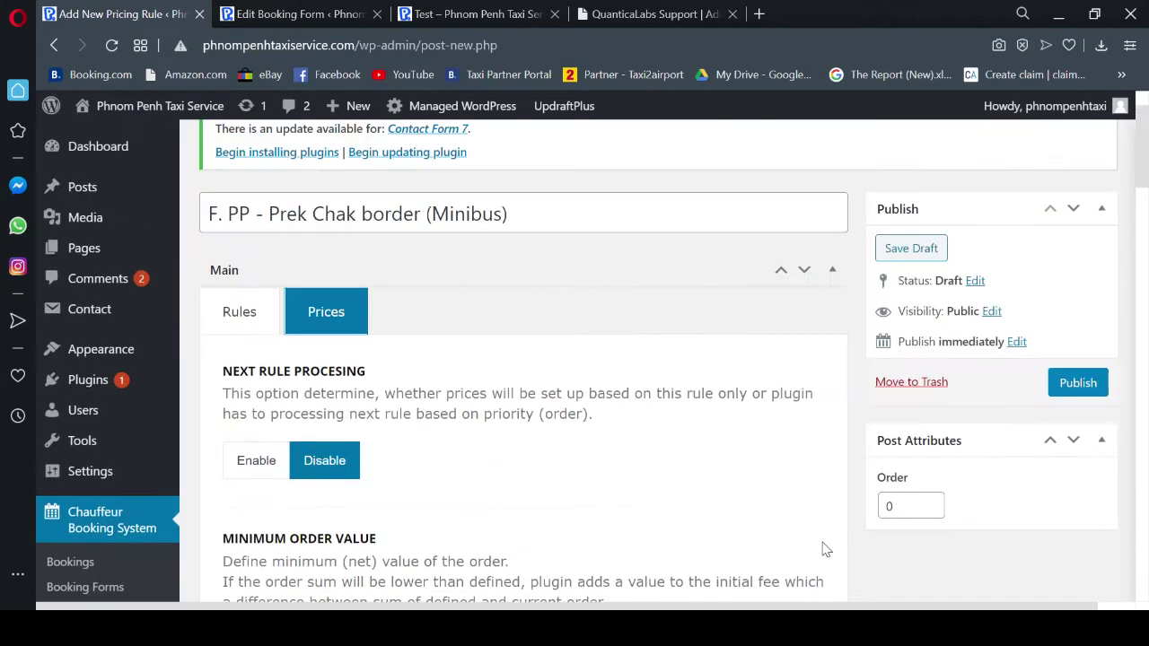
click(1080, 385)
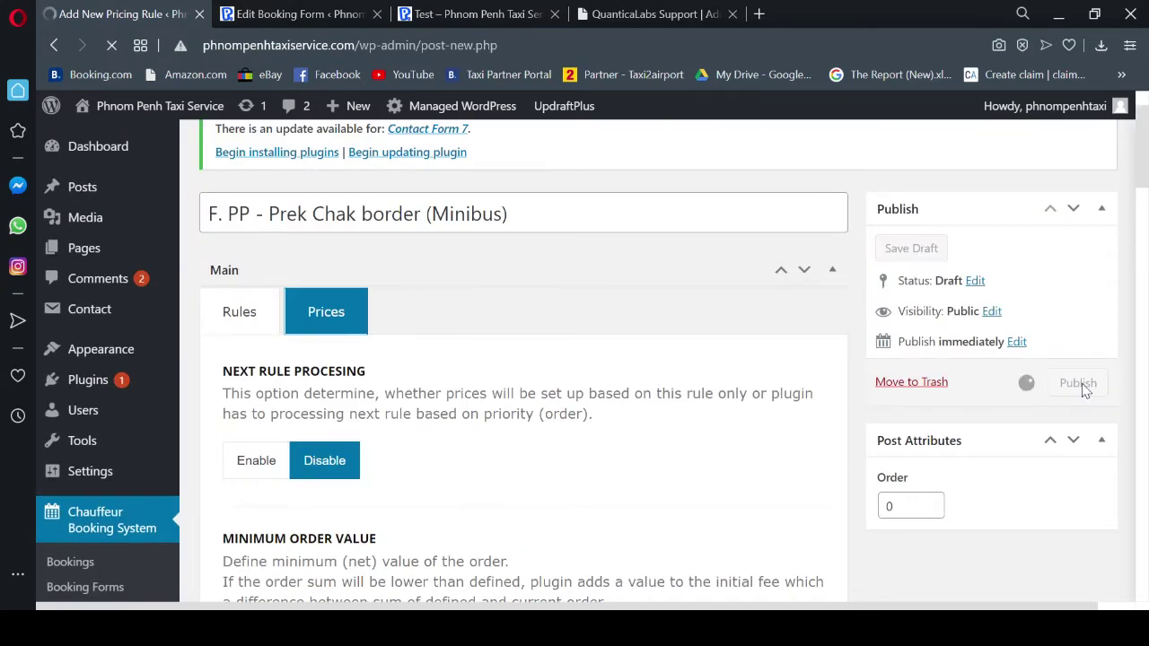
- On the Test booking page, return to the ride details and request the vehicle list again for Phnom Penh to Prek Chak
click(490, 13)
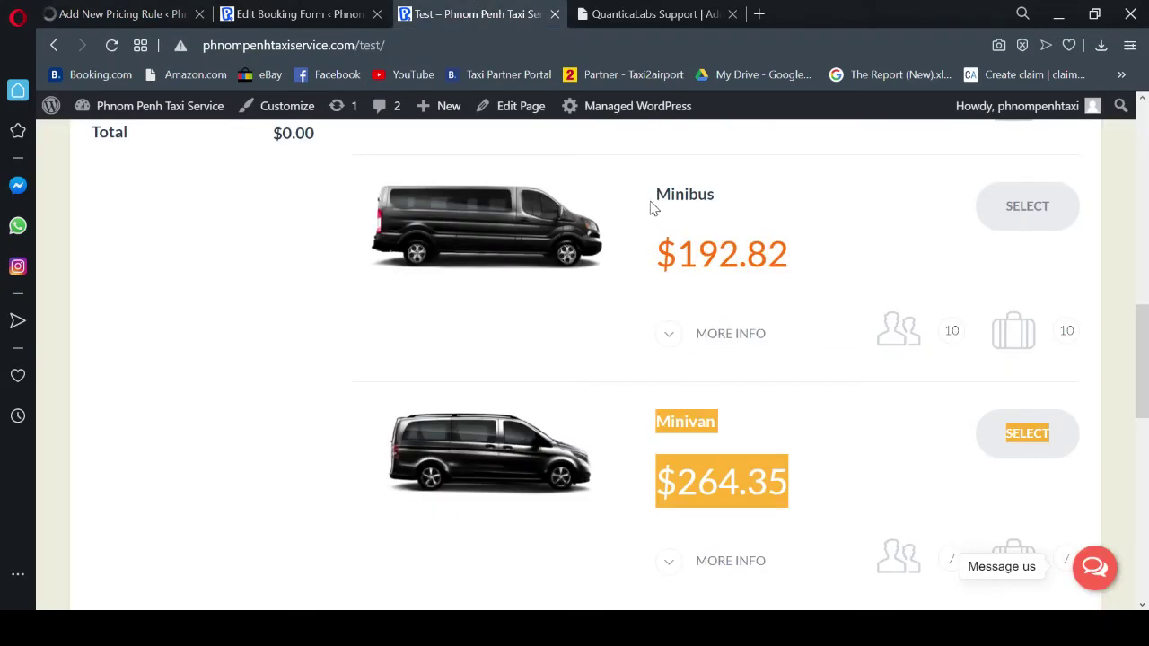
drag(716, 196, 770, 244)
drag(788, 483, 657, 426)
scroll(492, 418, down, 4)
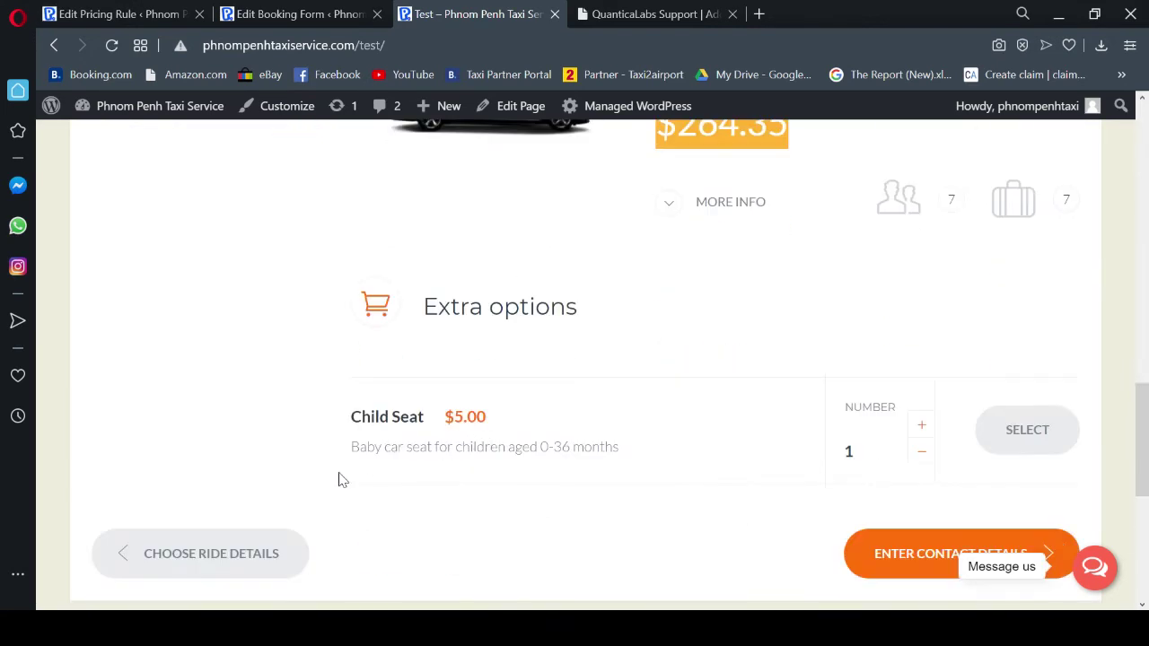
click(232, 554)
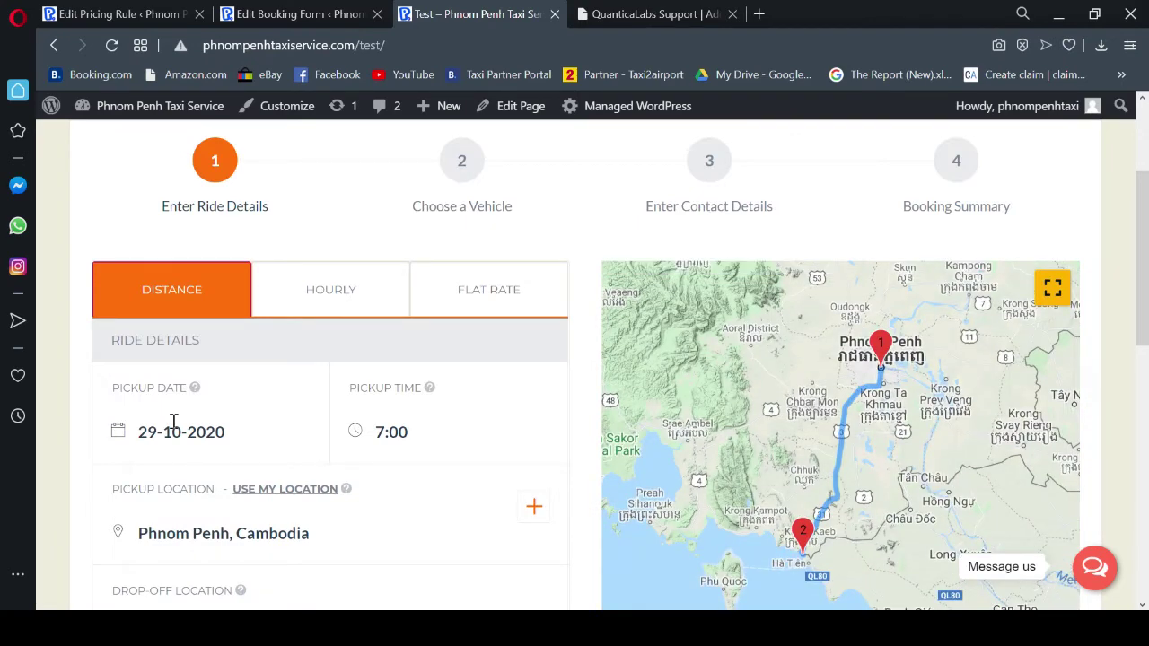
scroll(388, 415, down, 3)
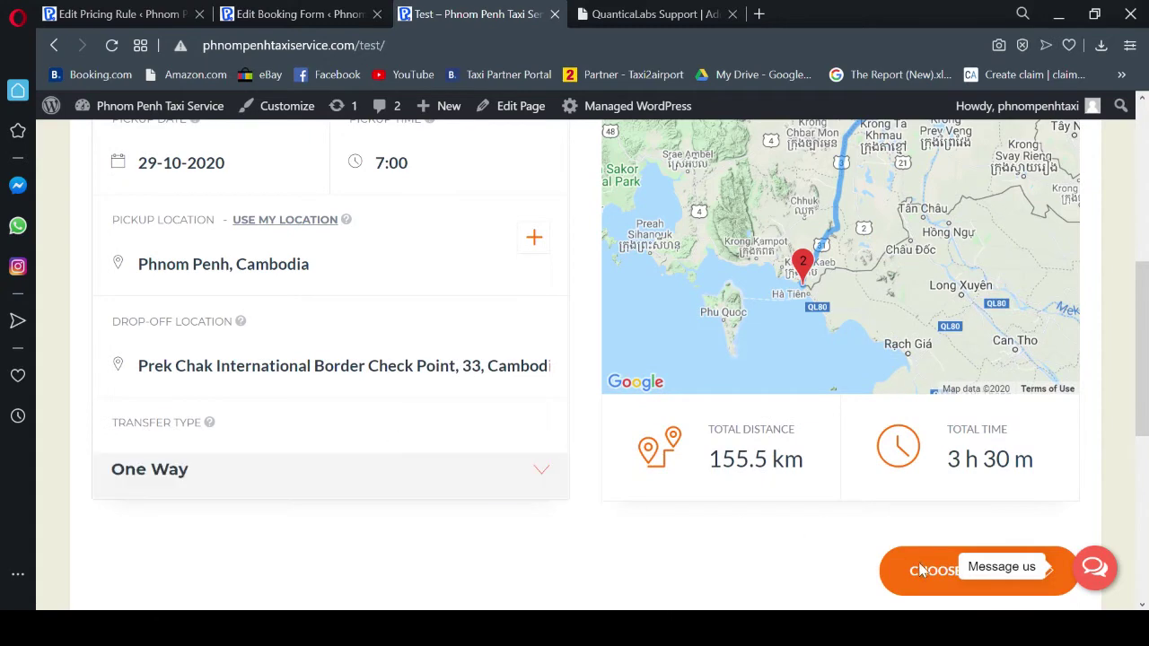
scroll(1029, 439, down, 2)
click(962, 384)
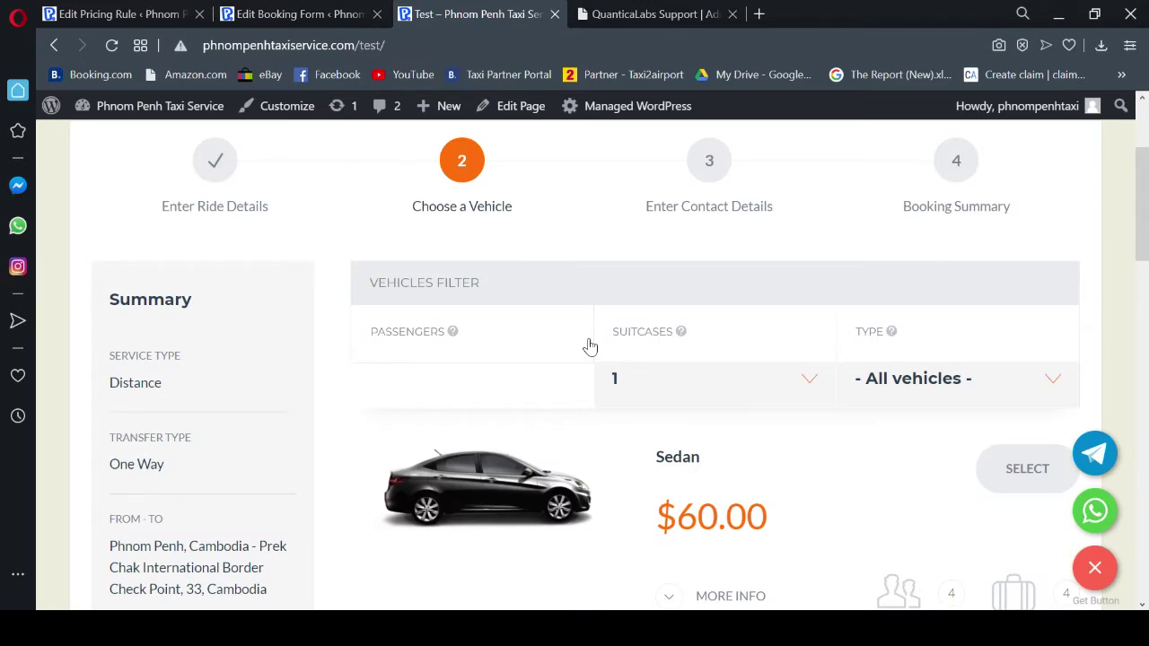
- Check the prices offered for the Sedan, SUV, Minivan and Minibus in the vehicle list
scroll(736, 395, down, 2)
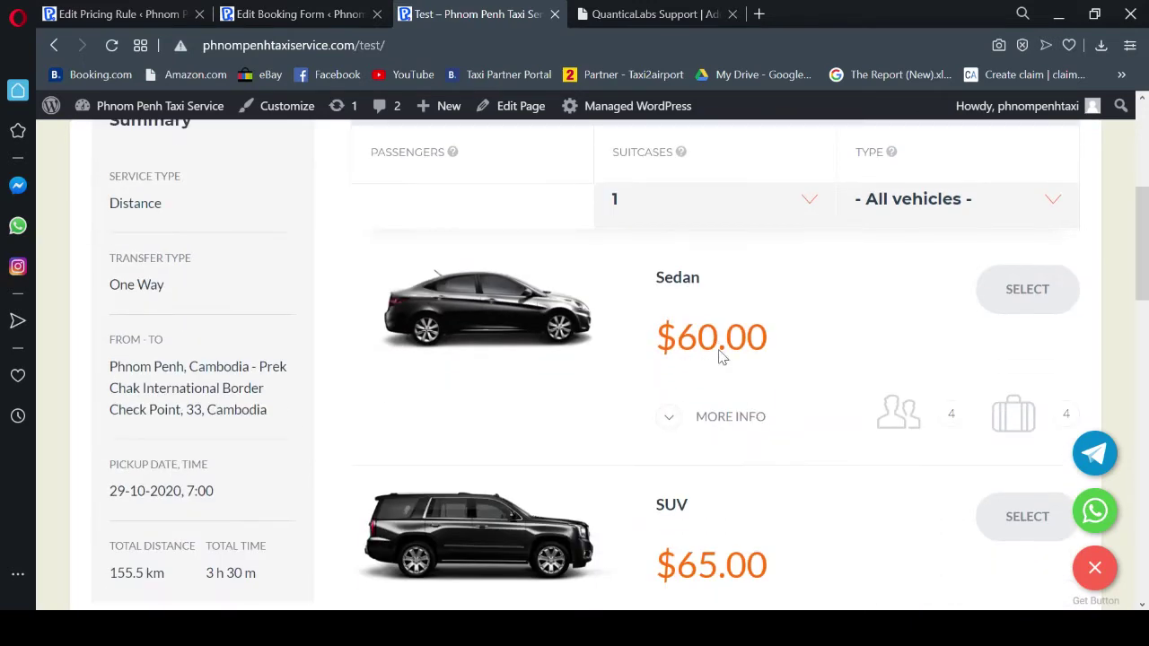
scroll(727, 386, down, 3)
scroll(745, 386, down, 2)
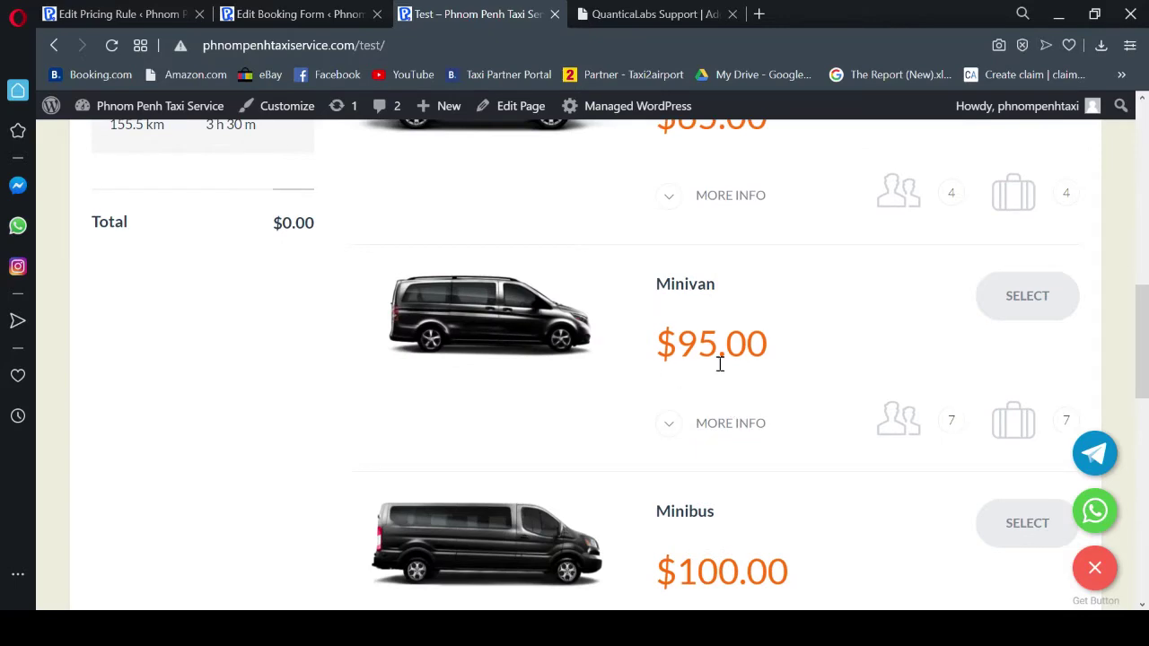
scroll(768, 404, down, 1)
scroll(700, 390, down, 1)
drag(716, 334, 803, 410)
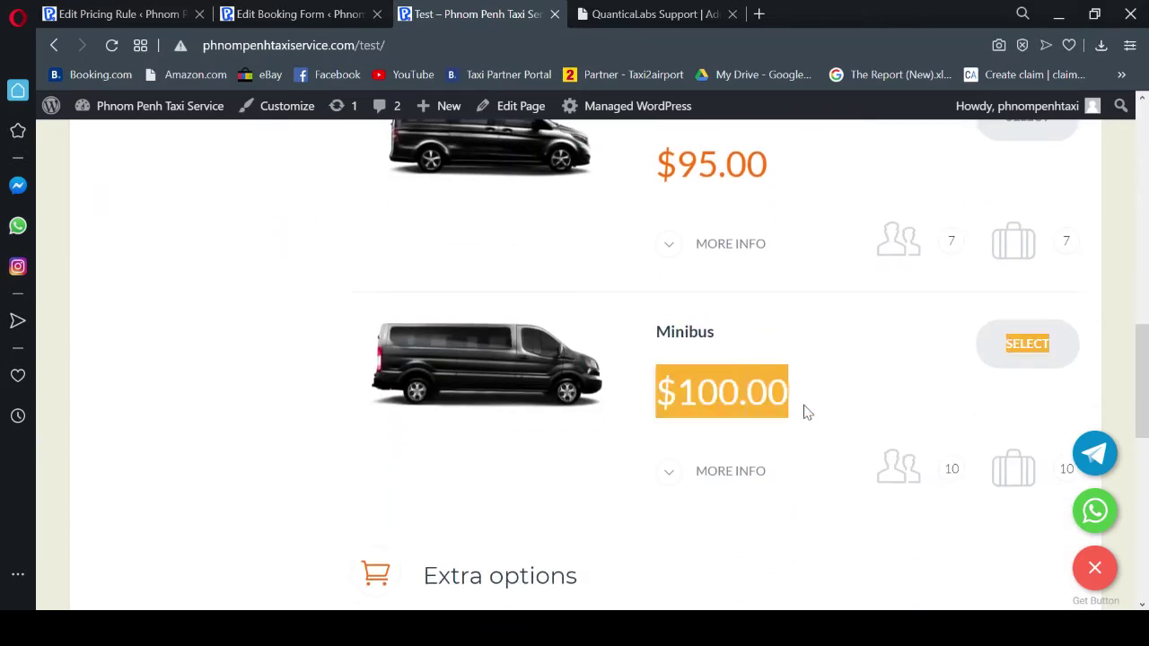
scroll(806, 412, up, 1)
scroll(803, 410, down, 4)
scroll(777, 410, up, 10)
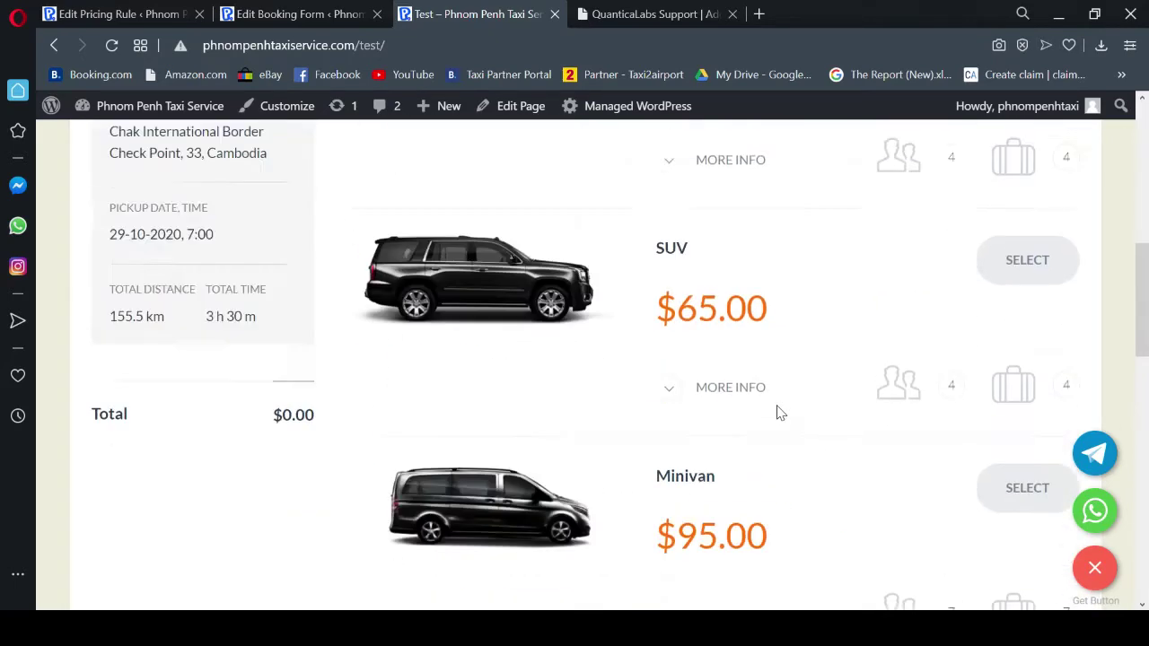
- Check the pickup and drop-off route in the booking summary
scroll(313, 367, down, 3)
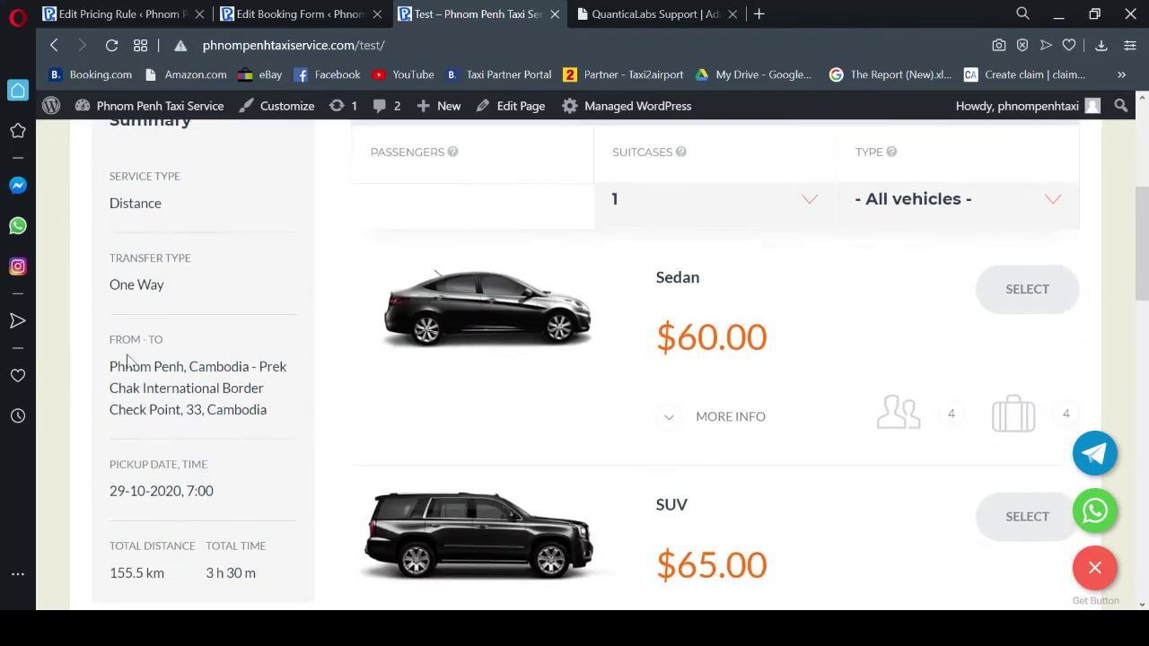
drag(110, 363, 289, 412)
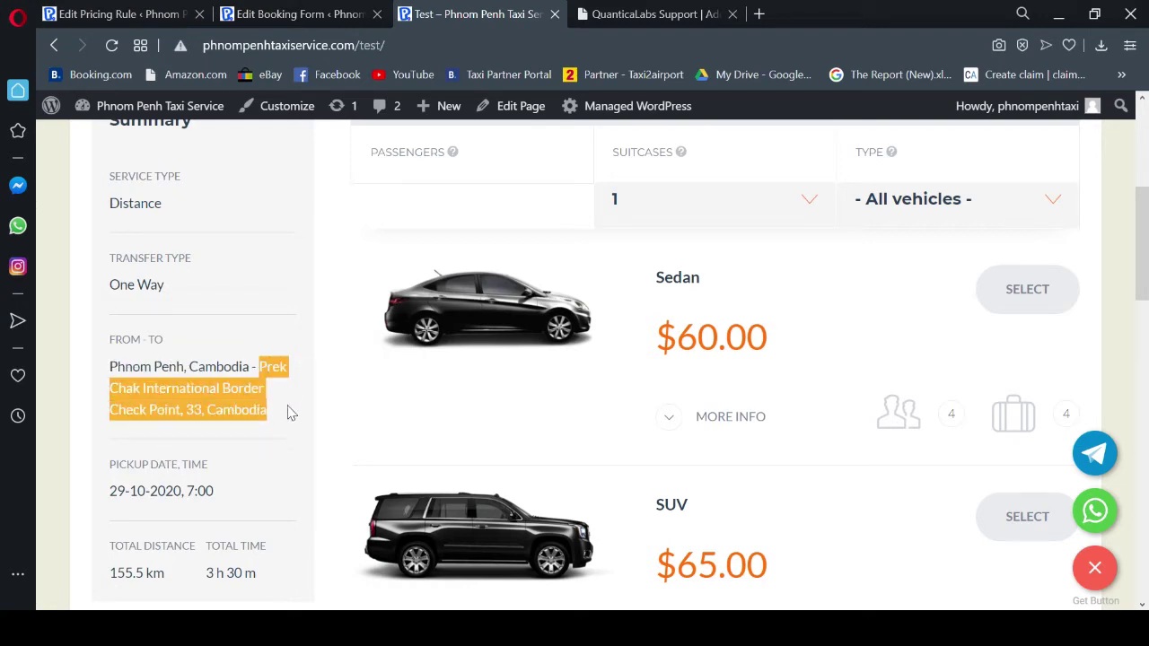
click(331, 428)
scroll(331, 428, up, 5)
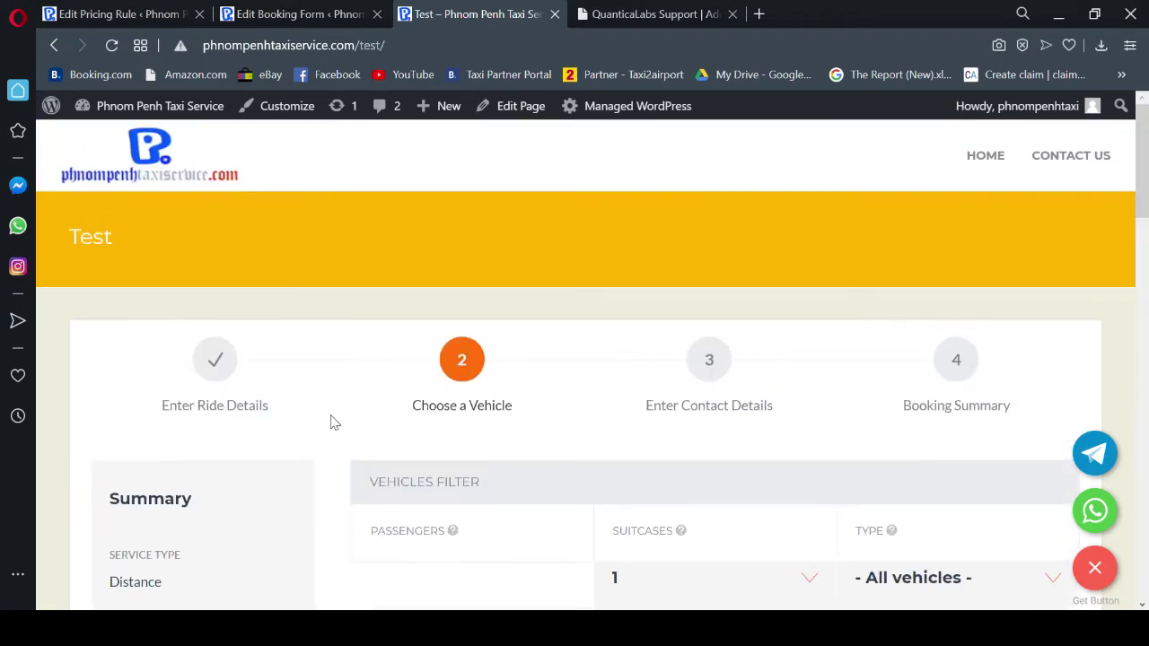
- Return to the published Minibus pricing rule and review the route direction in its title
click(134, 21)
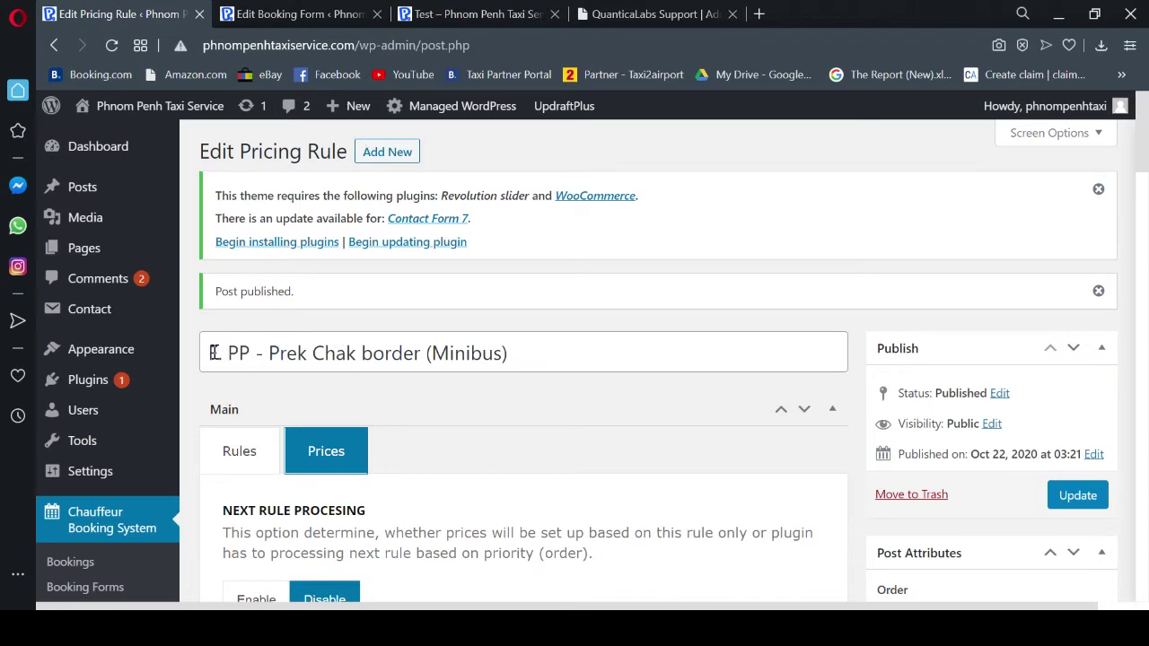
drag(206, 353, 510, 353)
click(290, 356)
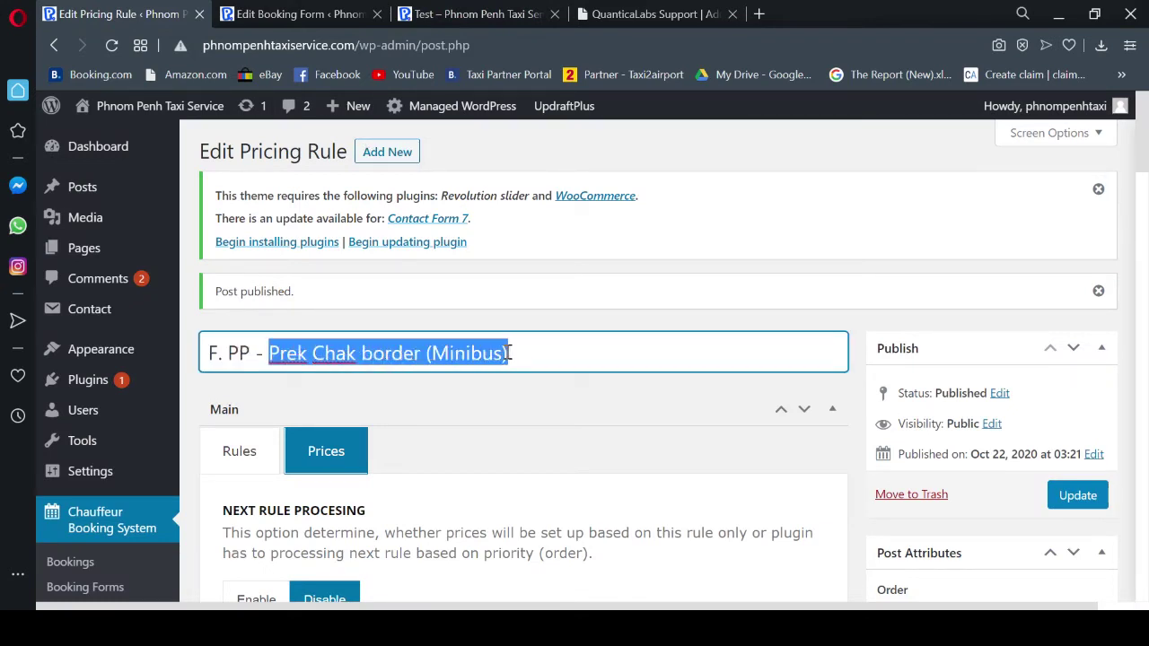
click(581, 354)
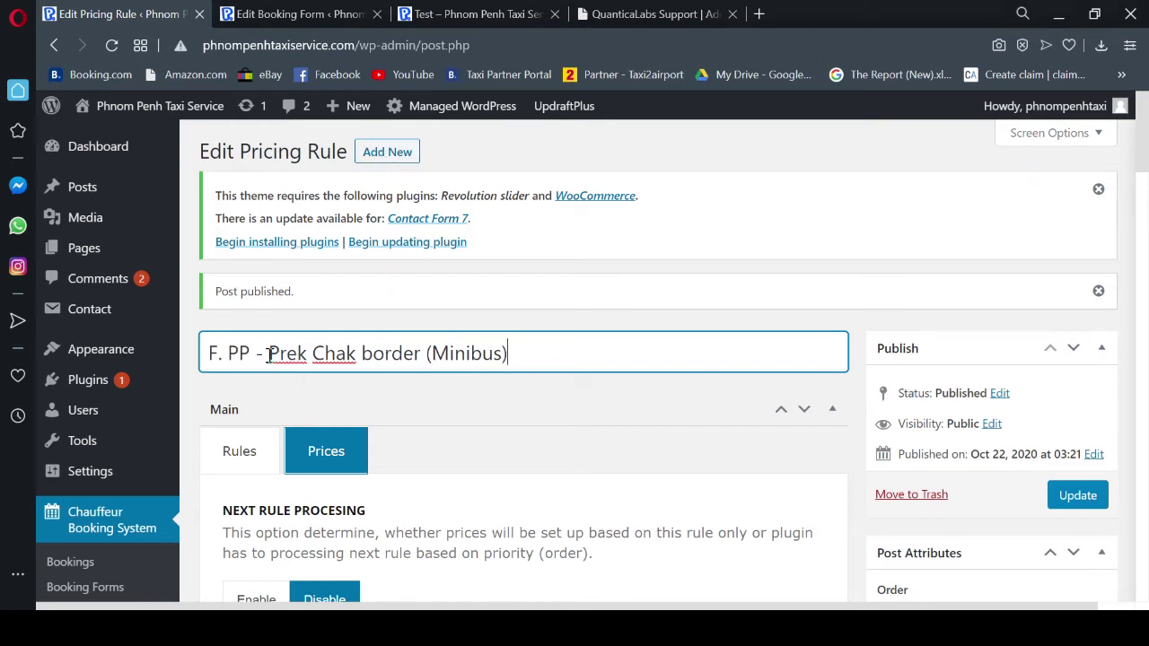
drag(269, 353, 419, 363)
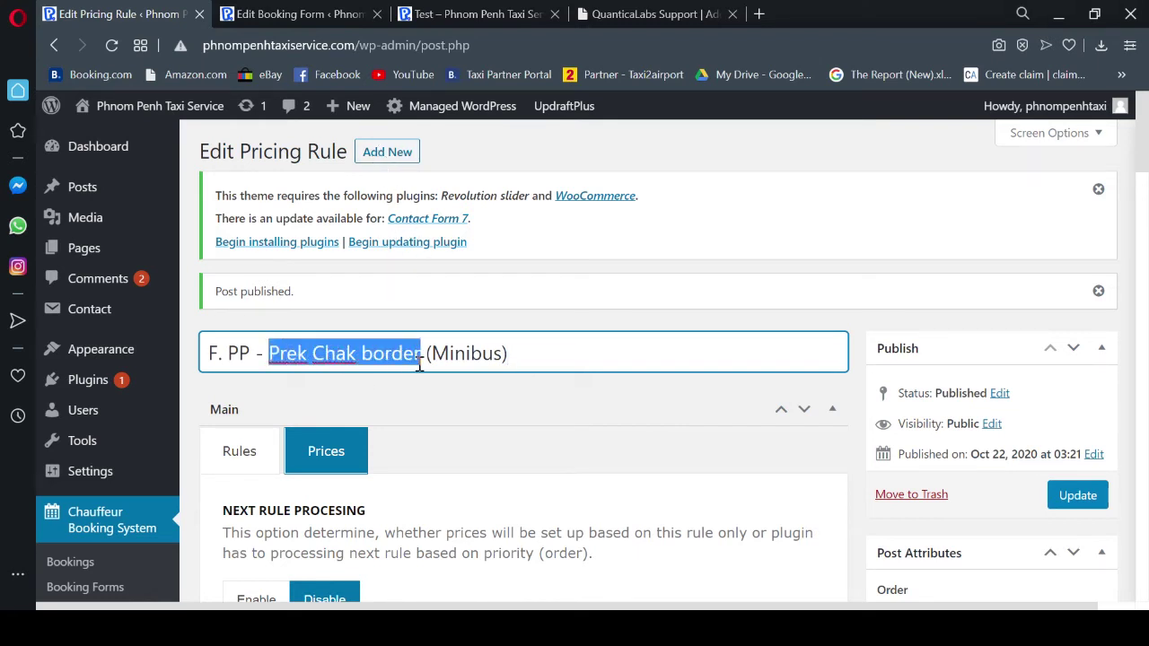
- Add a new pricing rule titled "F. Prek Chak border - PP (Sedan)" for the reverse route
click(375, 154)
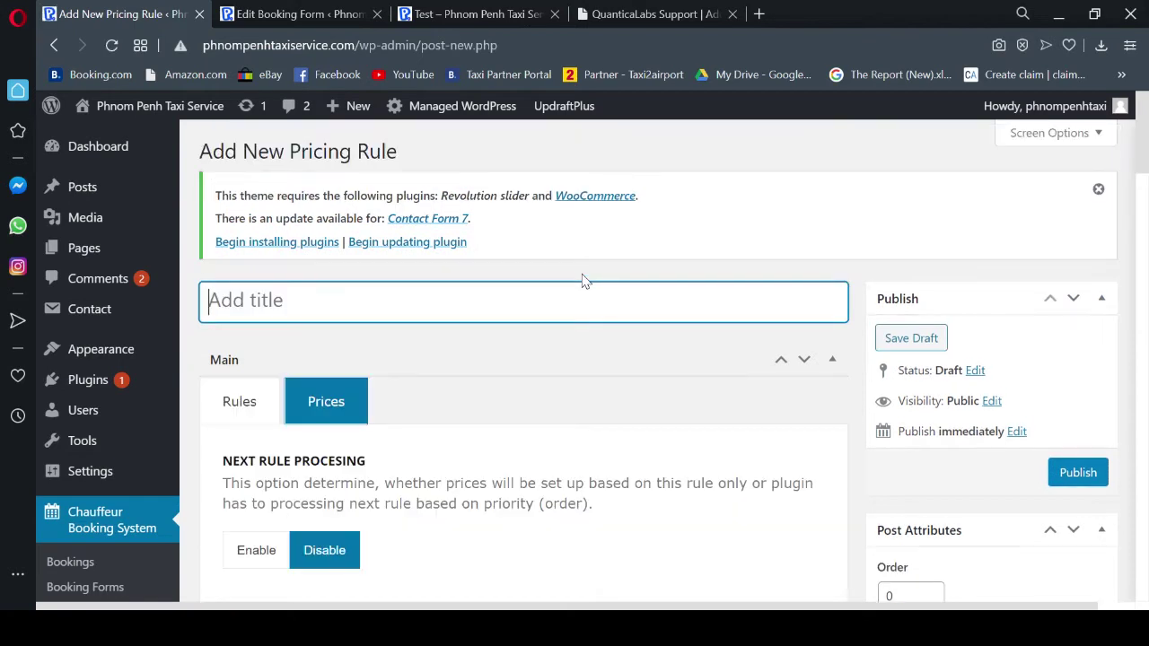
text(F. Prek Chak border)
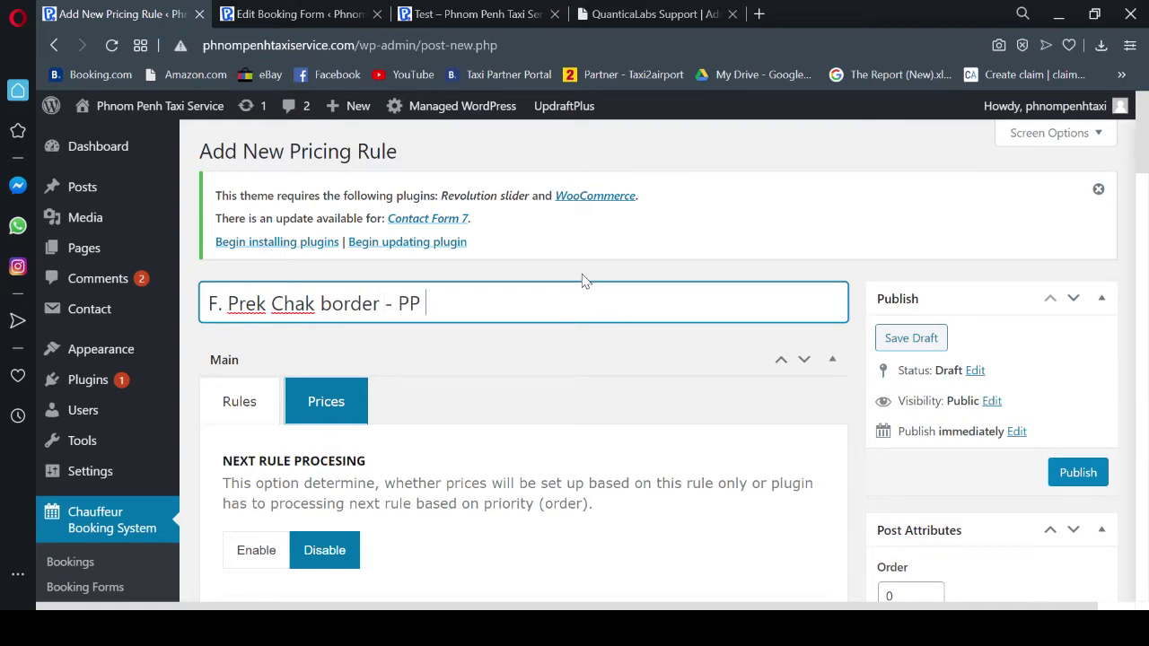
text(- PP (Sedan)
- Limit the reverse-route Sedan rule to the Formal Form booking form and the Sedan vehicle
click(235, 406)
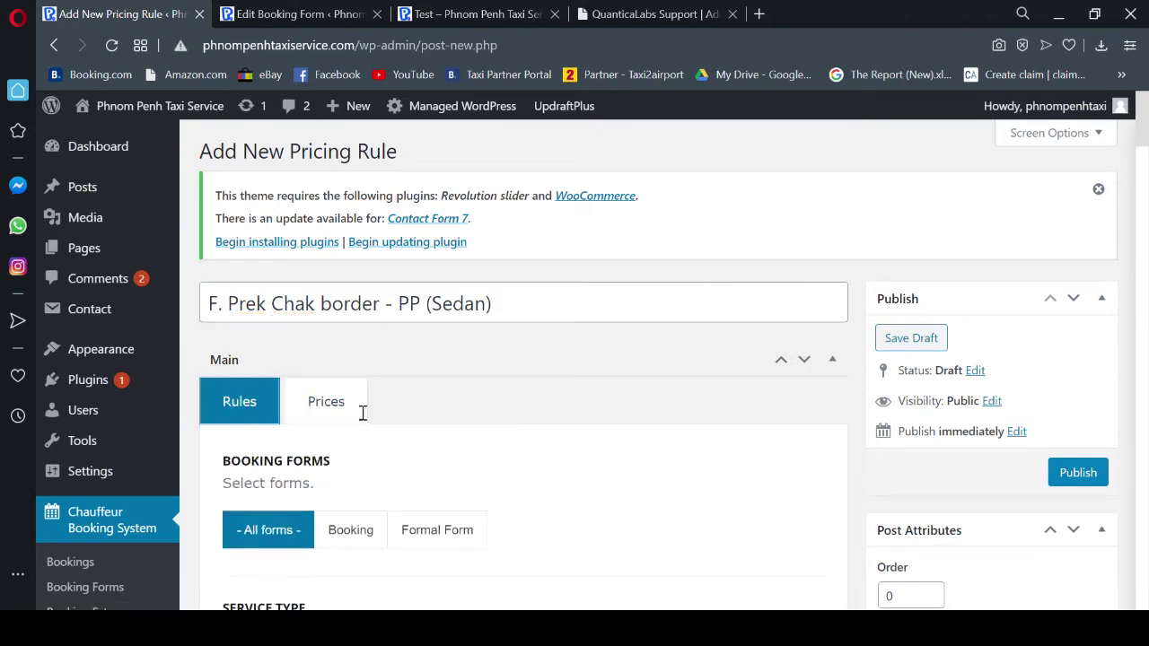
scroll(701, 410, down, 3)
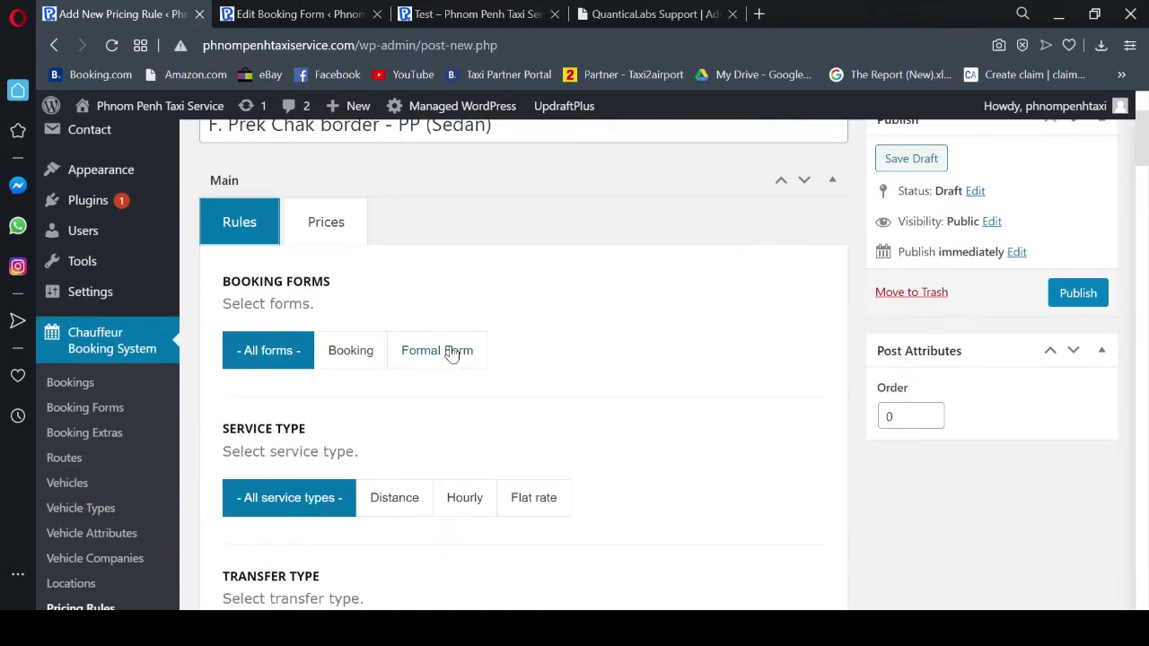
click(454, 354)
scroll(626, 377, down, 3)
scroll(764, 385, down, 2)
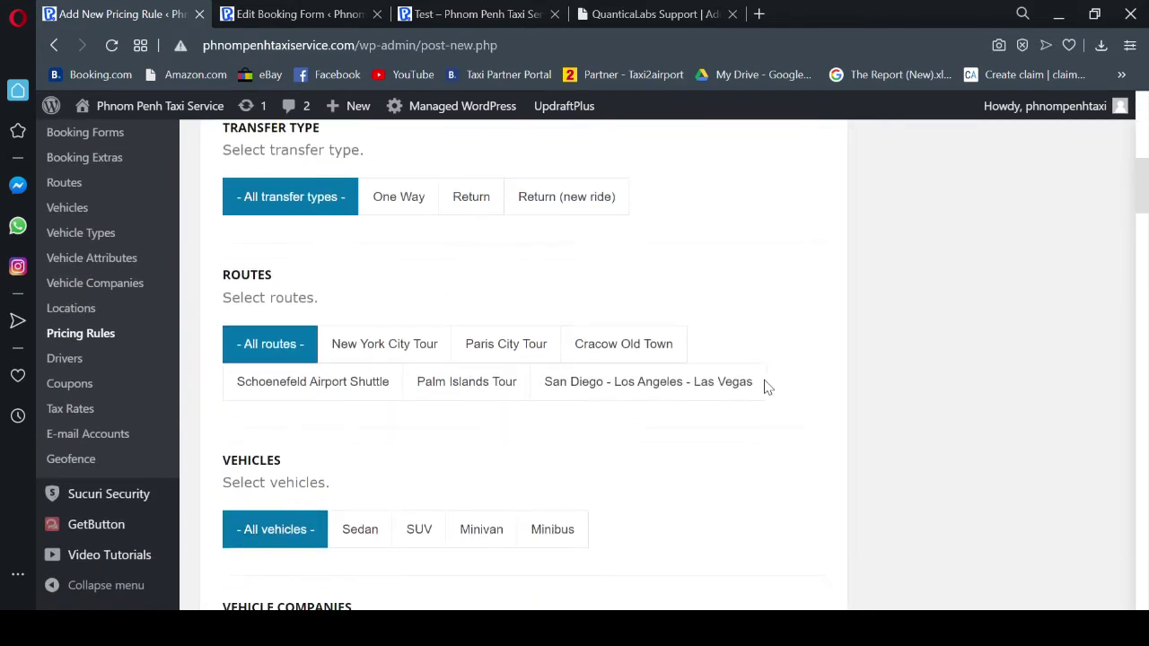
scroll(764, 384, down, 3)
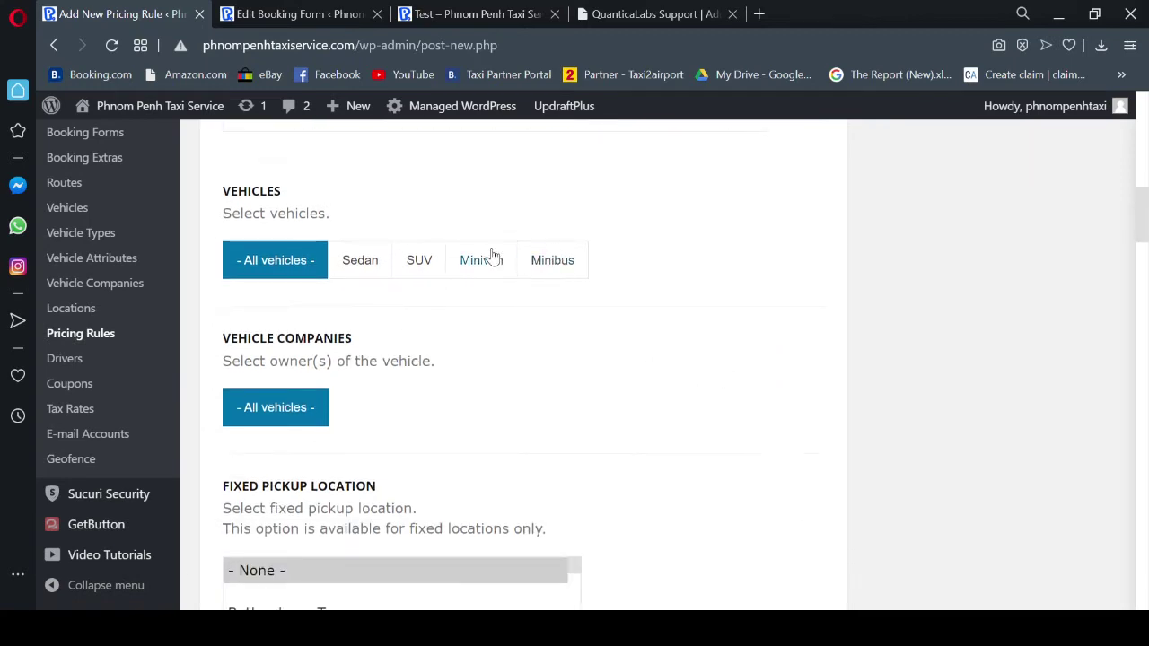
click(362, 261)
- Set the Sedan rule's pickup geofence to Prek Chak Border and its drop-off geofence to Phnom Penh City
scroll(729, 400, down, 9)
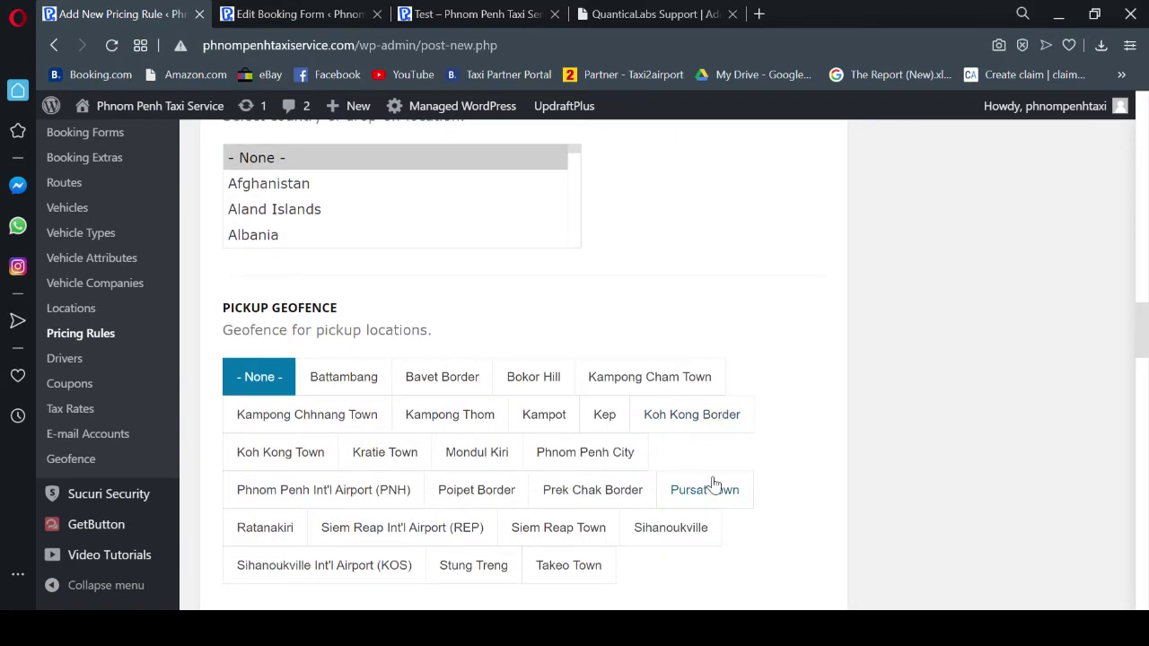
scroll(736, 469, down, 1)
click(618, 410)
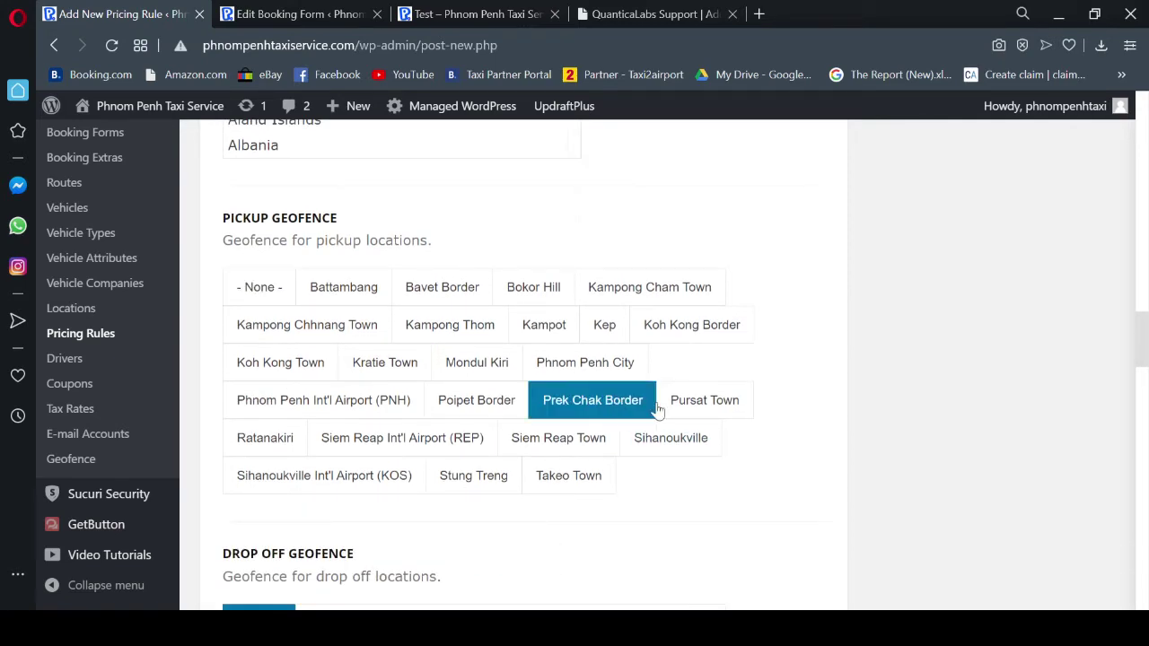
scroll(749, 405, down, 3)
click(638, 435)
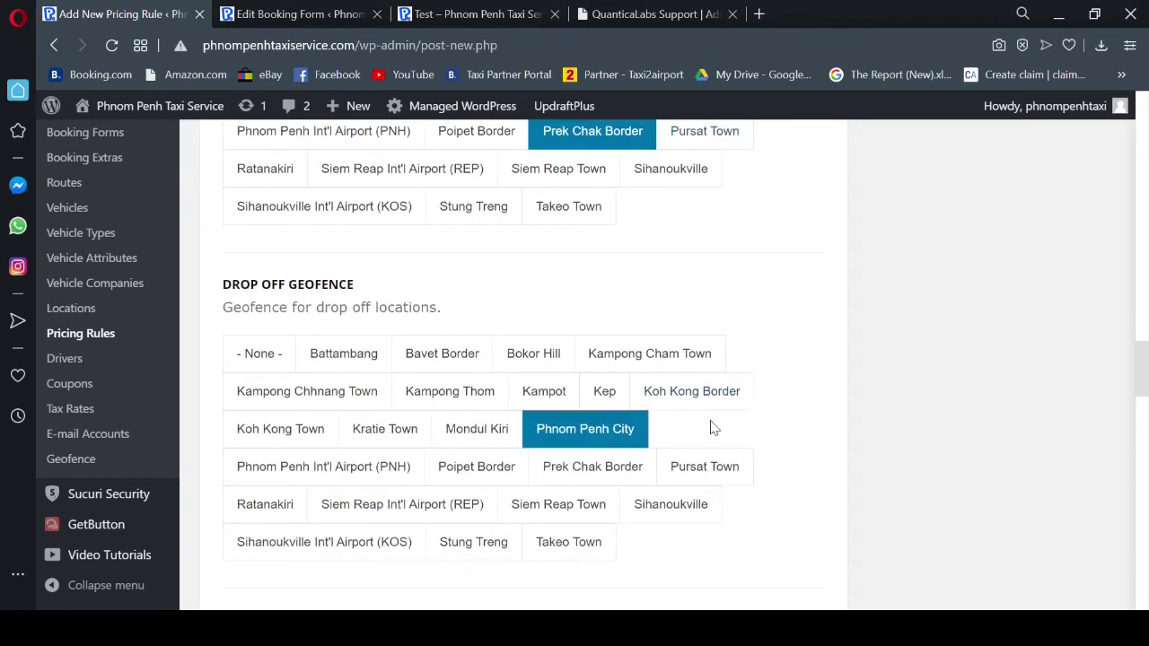
- Set the price type of the Prek Chak to Phnom Penh Sedan rule to Fixed pricing
scroll(787, 413, up, 15)
scroll(787, 413, up, 10)
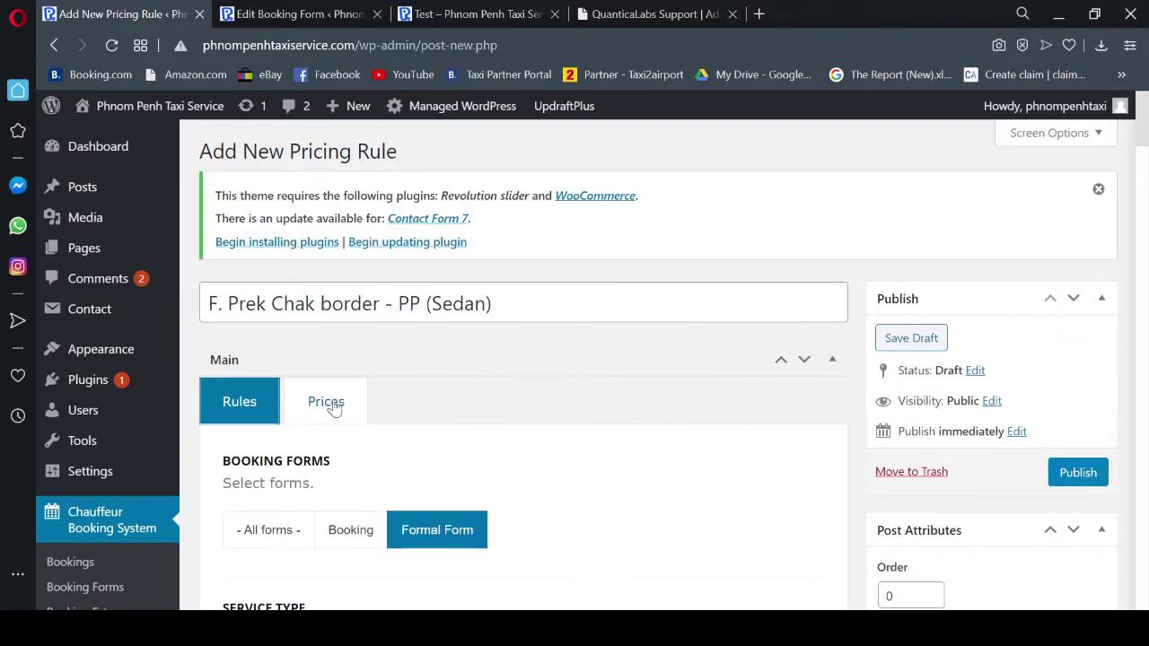
click(322, 408)
scroll(708, 405, down, 6)
scroll(709, 411, down, 4)
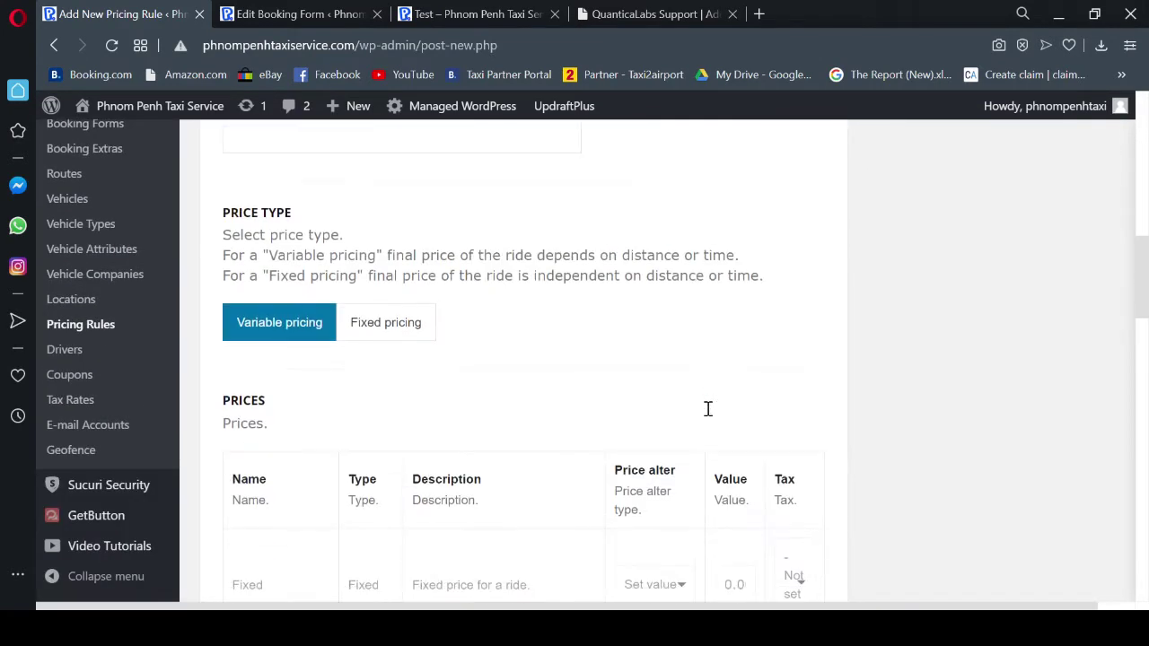
click(395, 330)
- Set the Sedan rule's Fixed and Fixed (return, new ride) values to 60
scroll(739, 335, down, 2)
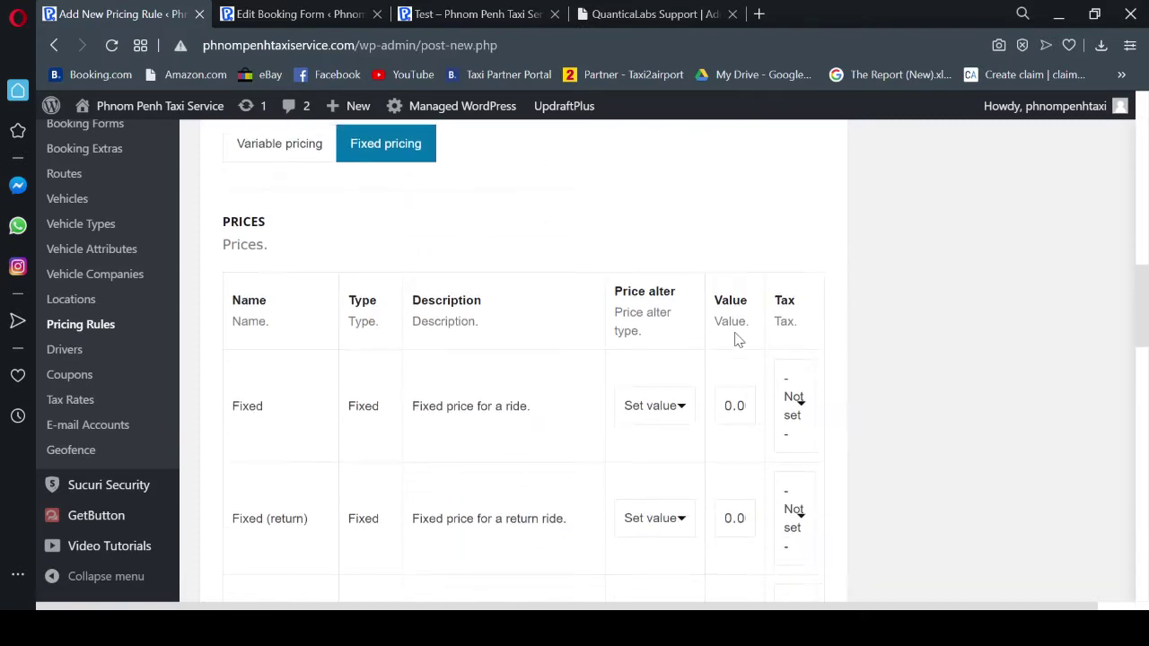
drag(720, 408, 768, 415)
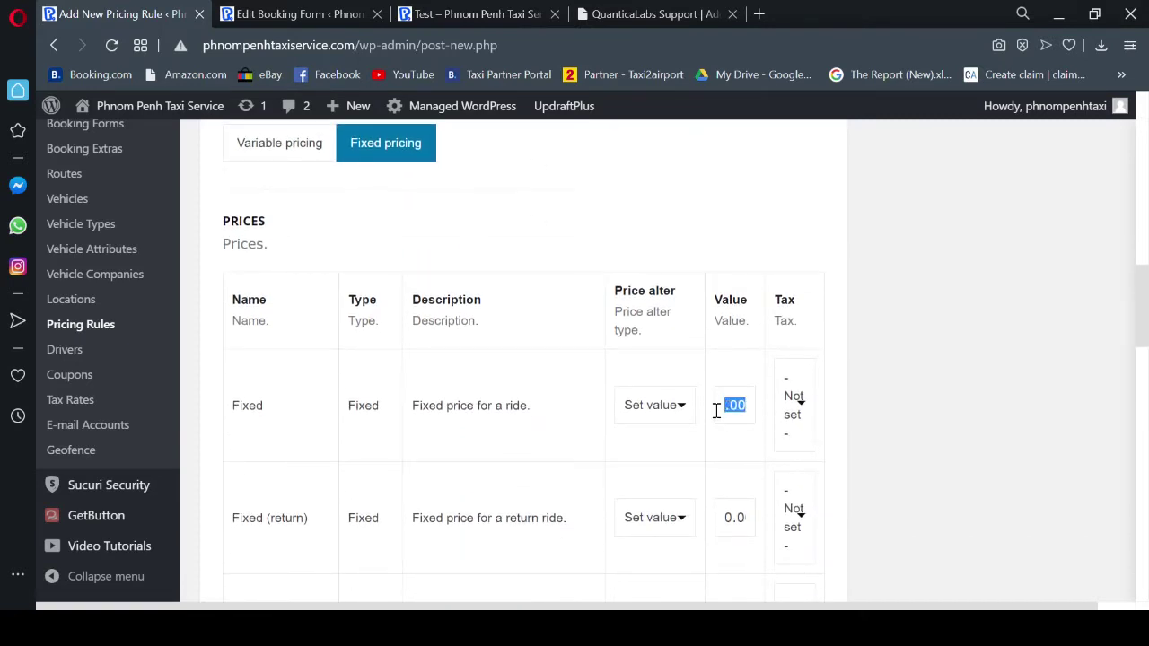
text(60)
scroll(723, 467, down, 2)
drag(725, 450, 766, 459)
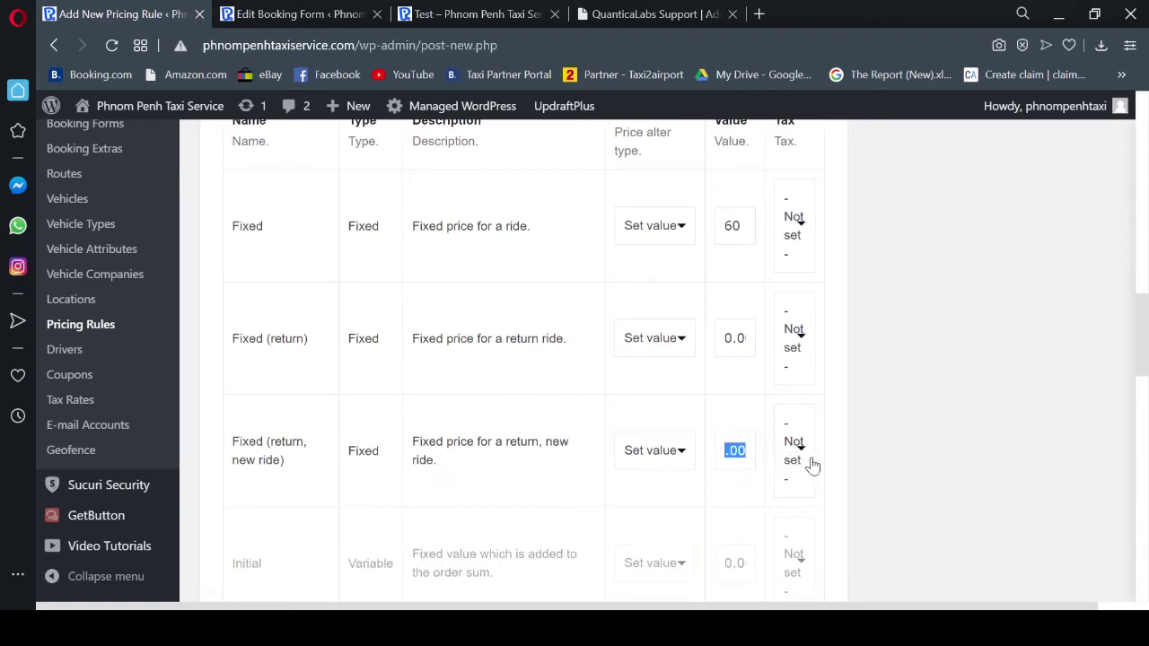
text(60)
scroll(833, 428, up, 15)
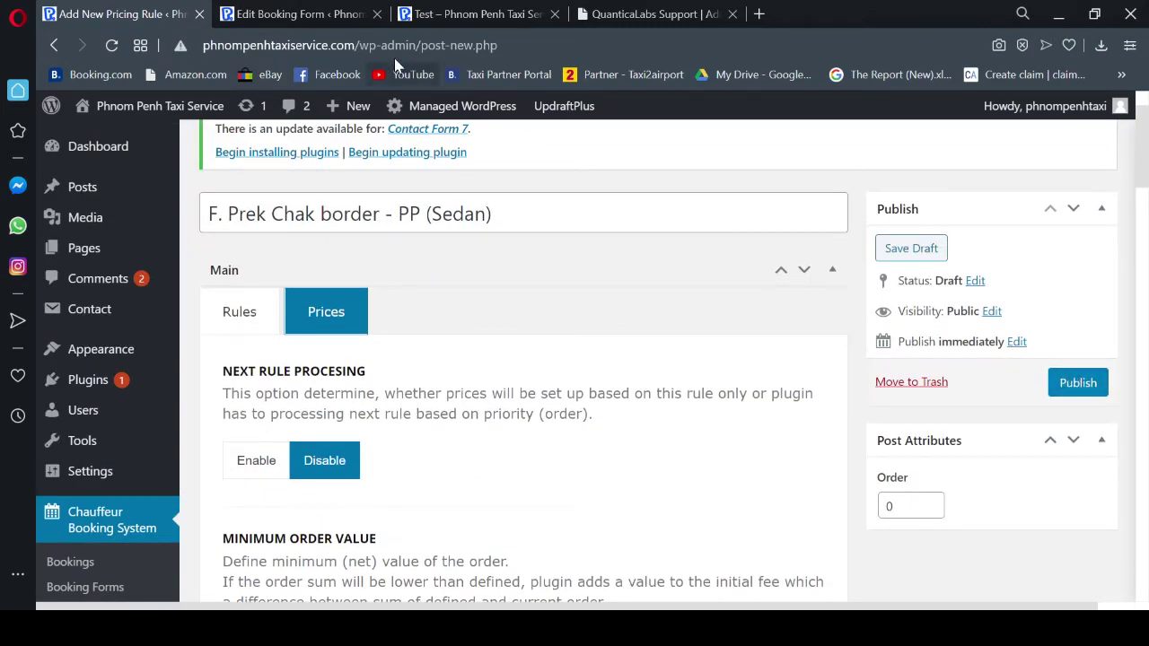
- Return to the ride details stage of the booking on the Test page
click(458, 14)
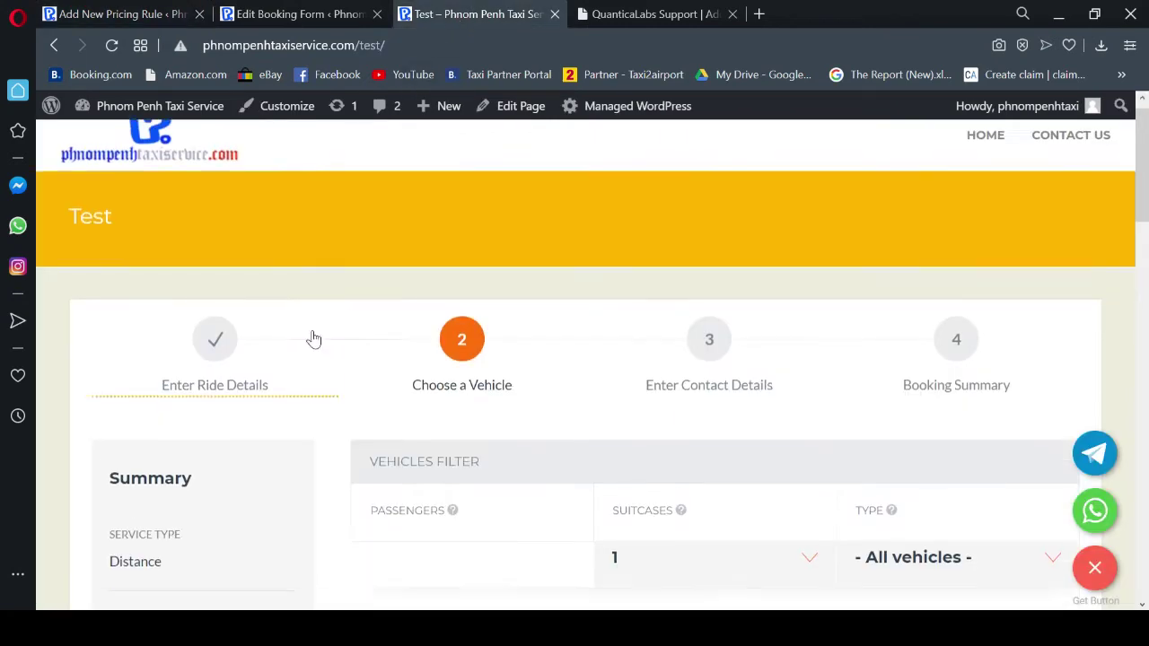
scroll(315, 359, down, 5)
scroll(322, 384, down, 8)
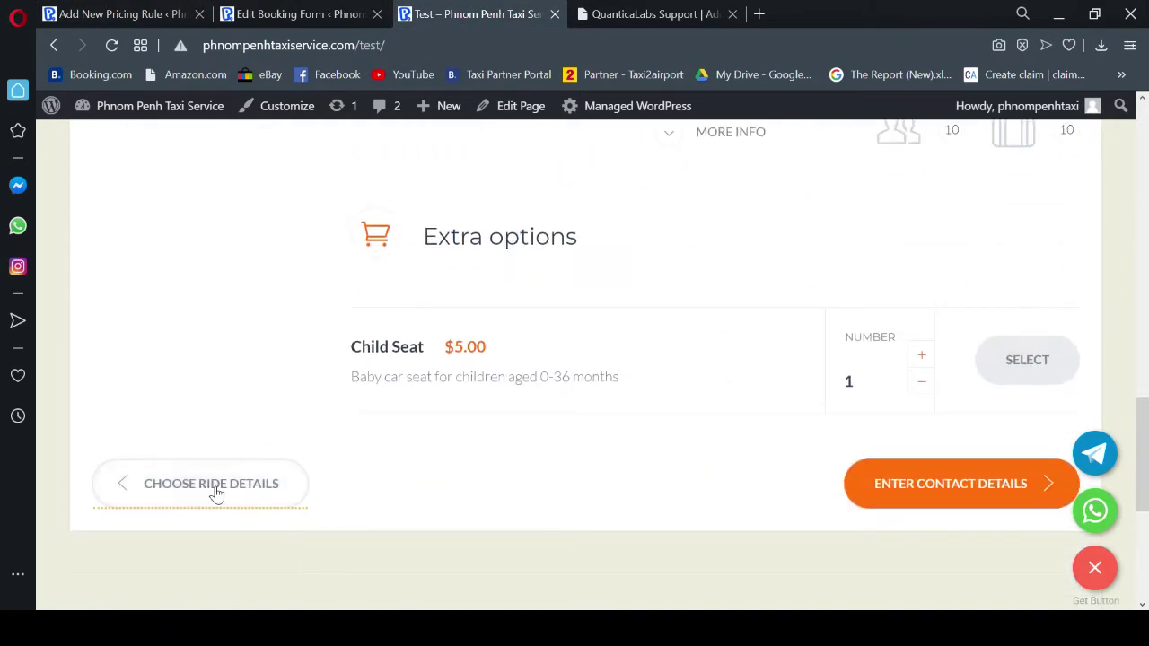
click(218, 484)
scroll(431, 431, down, 1)
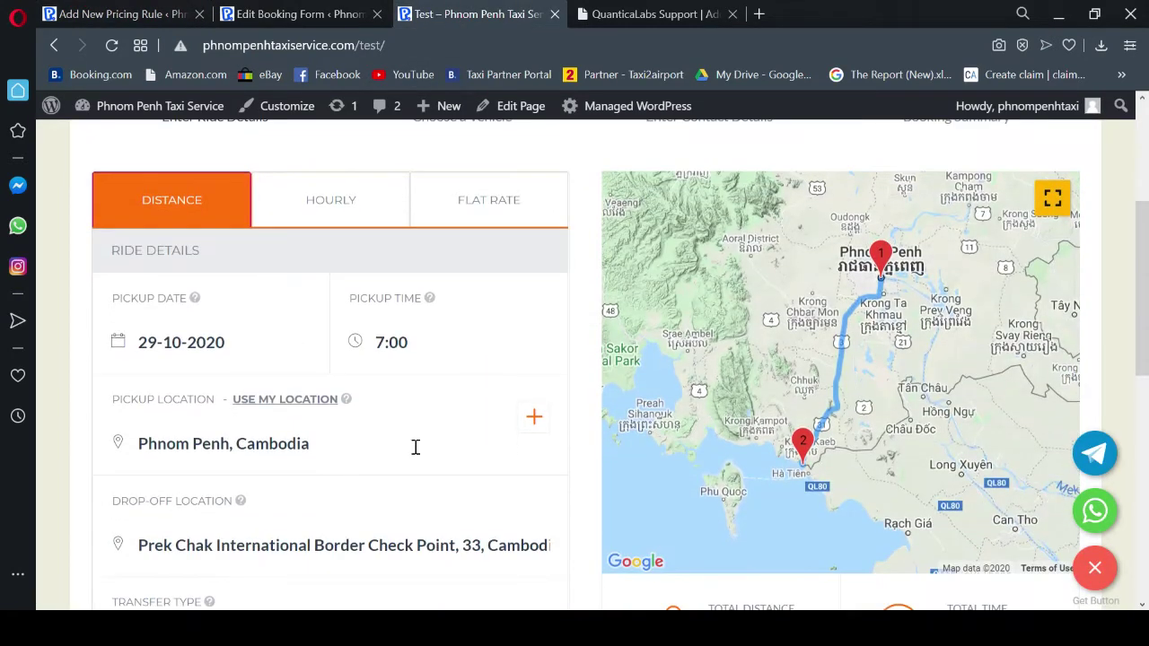
- Replace the test booking's pickup location with Prek Chak International Border Check Point, 33, Cambodia
drag(356, 451, 134, 457)
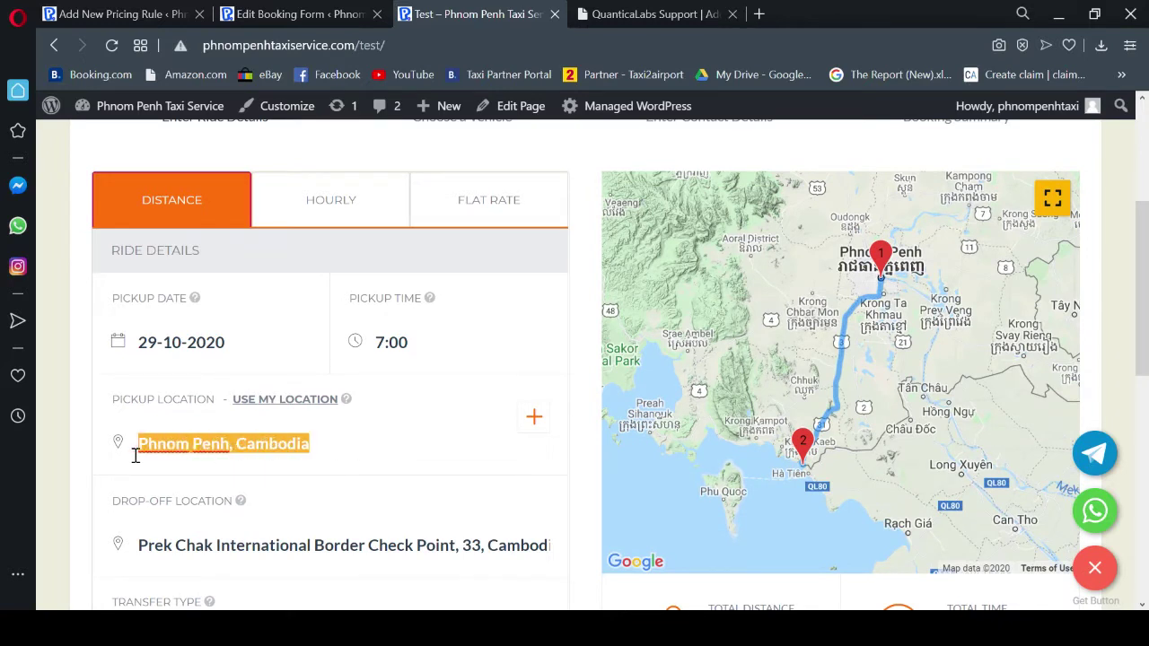
key(BackSpace)
text(Prek)
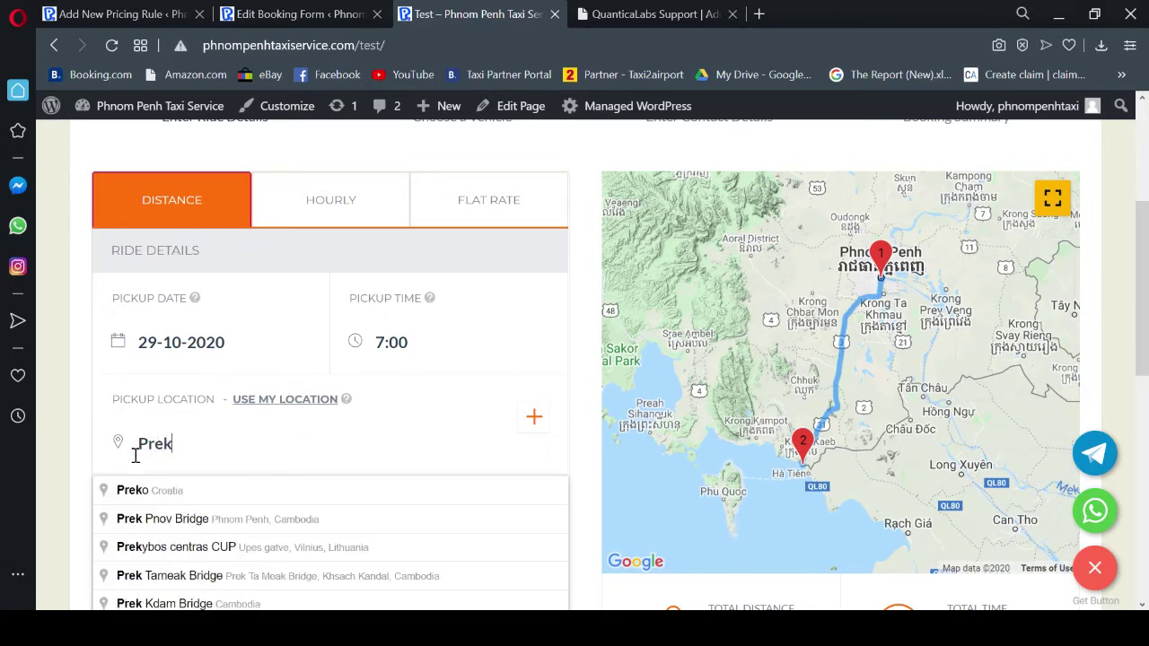
text( chak)
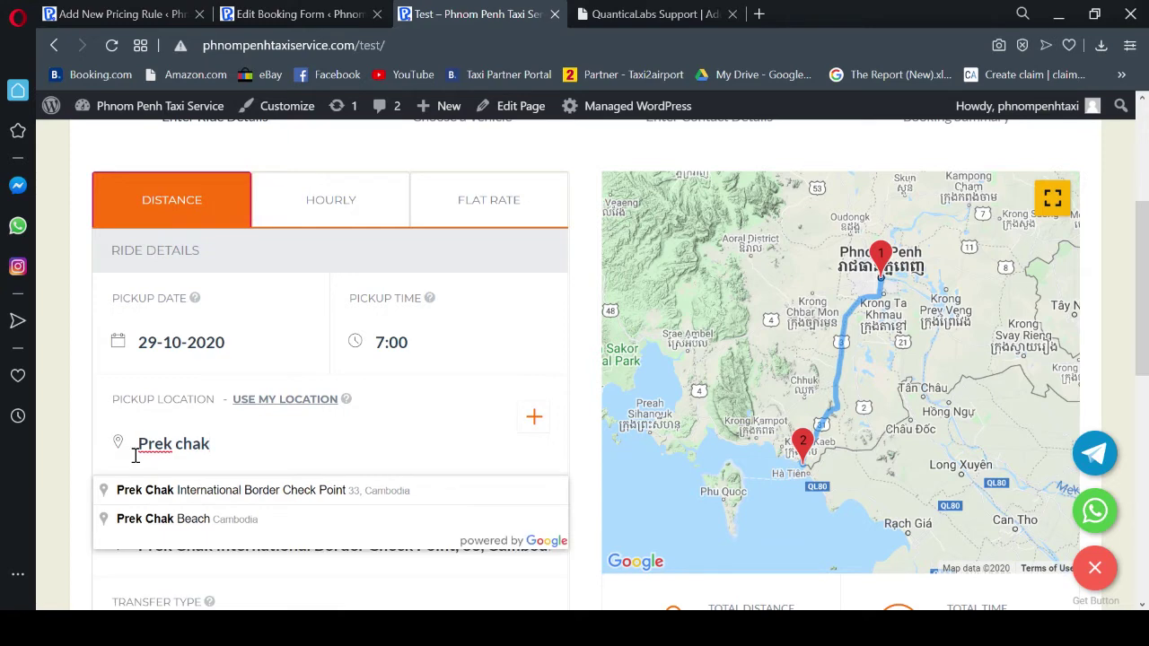
click(188, 491)
- Replace the test booking's drop-off location with Phnom Penh, Cambodia
scroll(226, 485, down, 2)
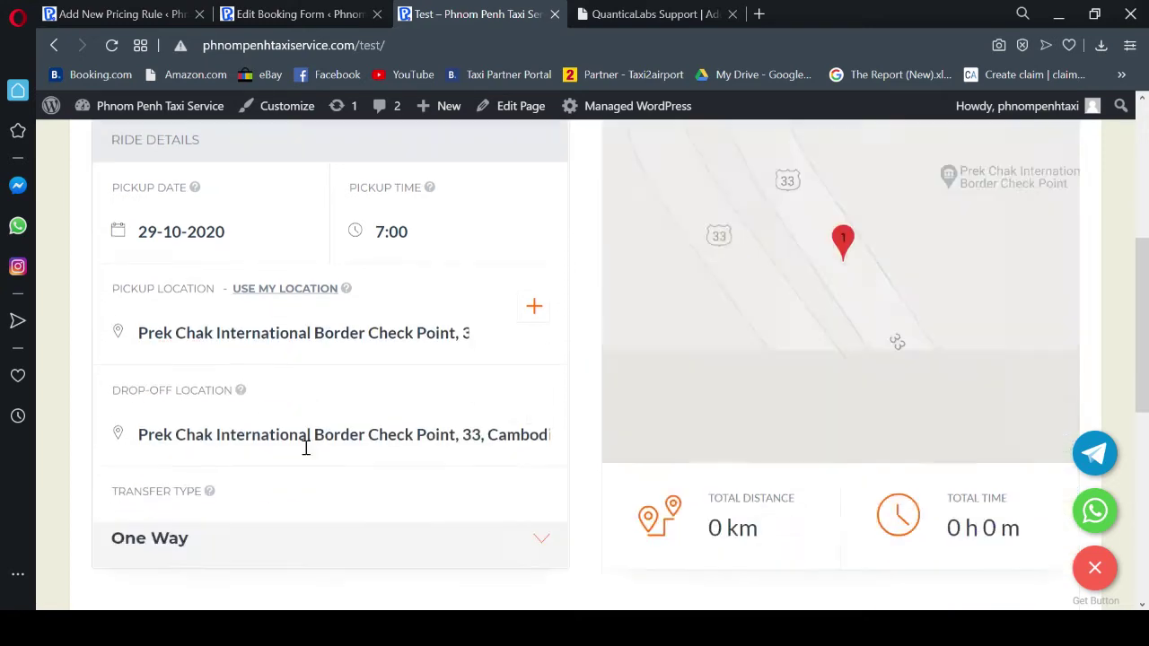
drag(135, 371, 554, 381)
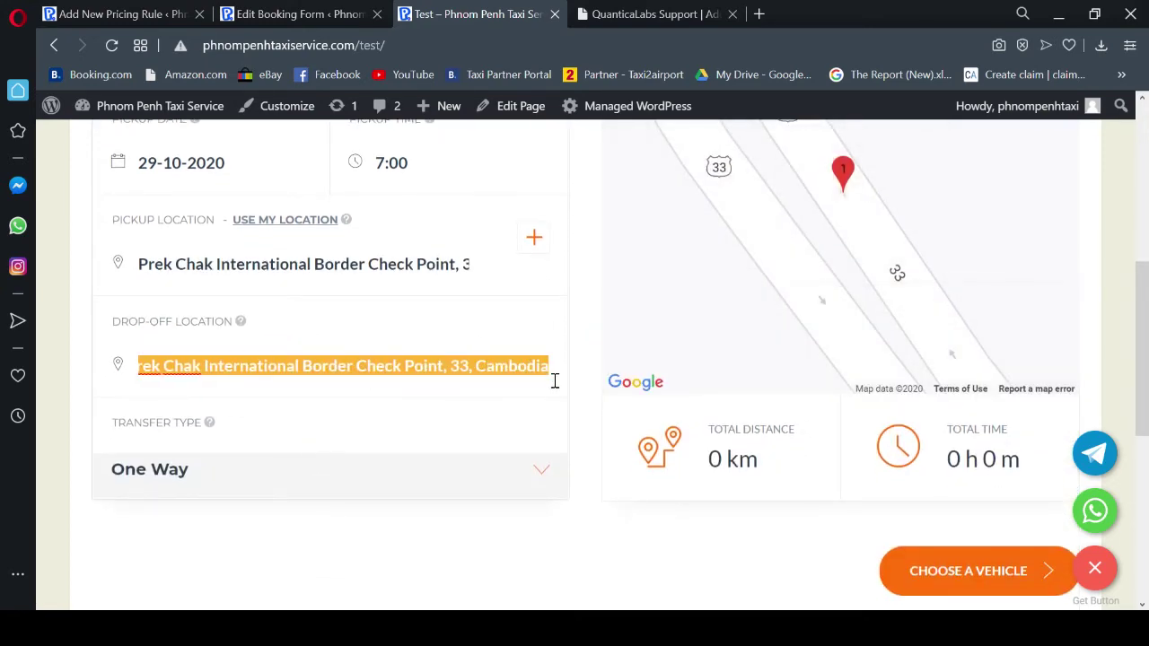
text(Phno)
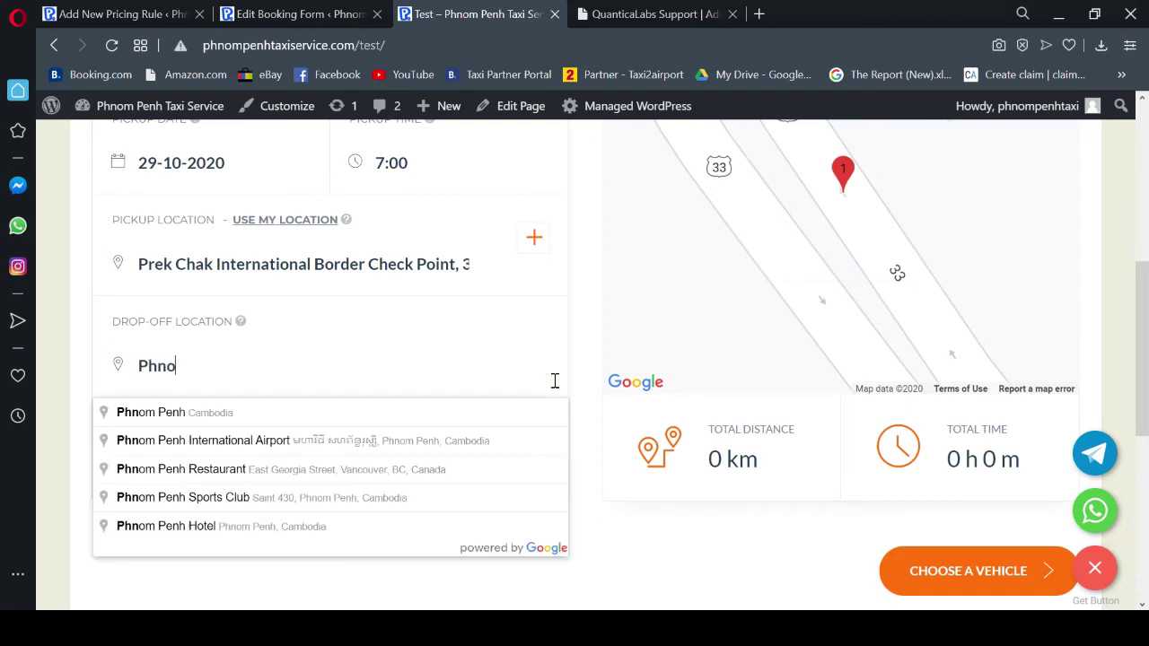
text(m pen)
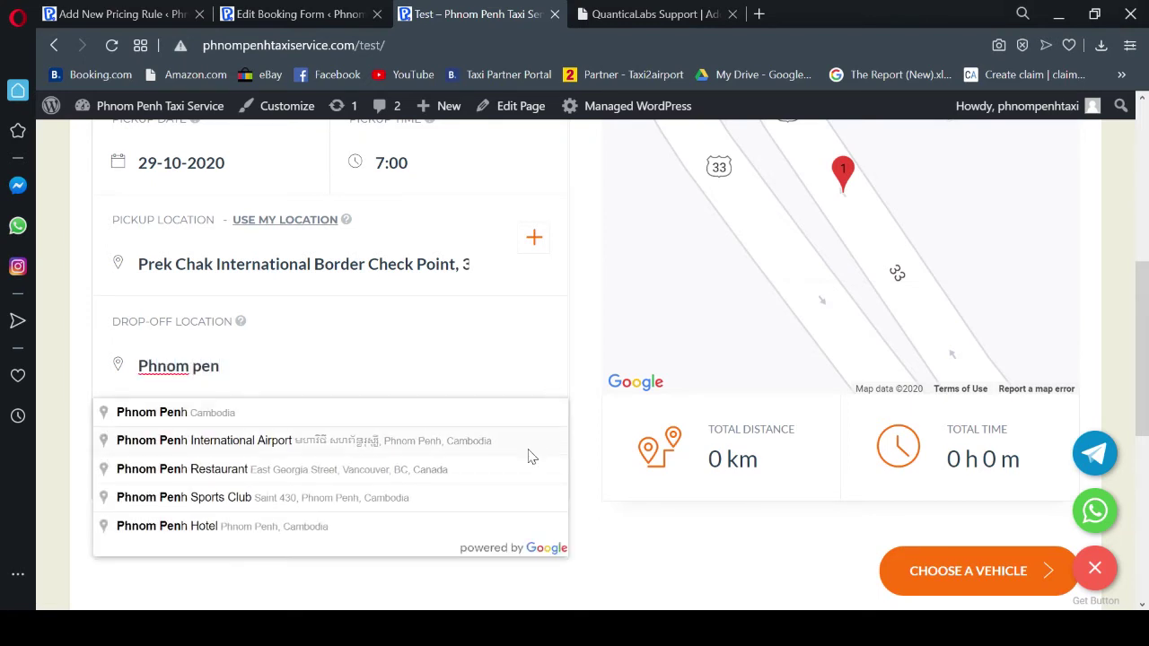
click(208, 412)
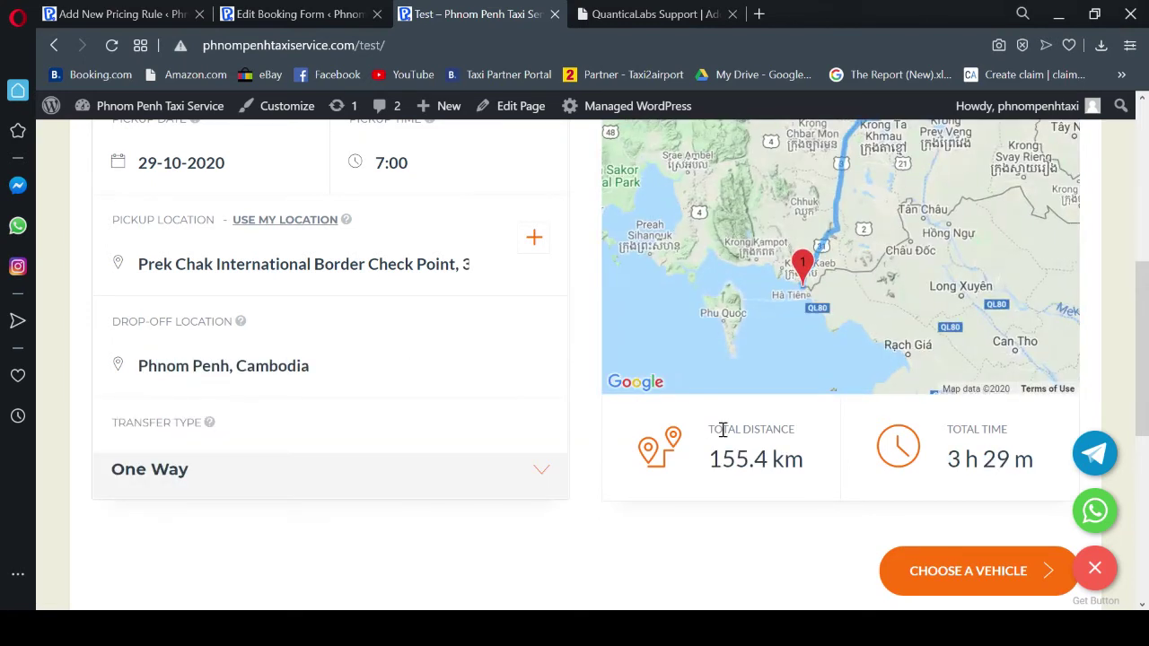
- Proceed to the vehicle selection and examine the prices offered per vehicle for the Prek Chak to Phnom Penh ride
scroll(916, 484, down, 1)
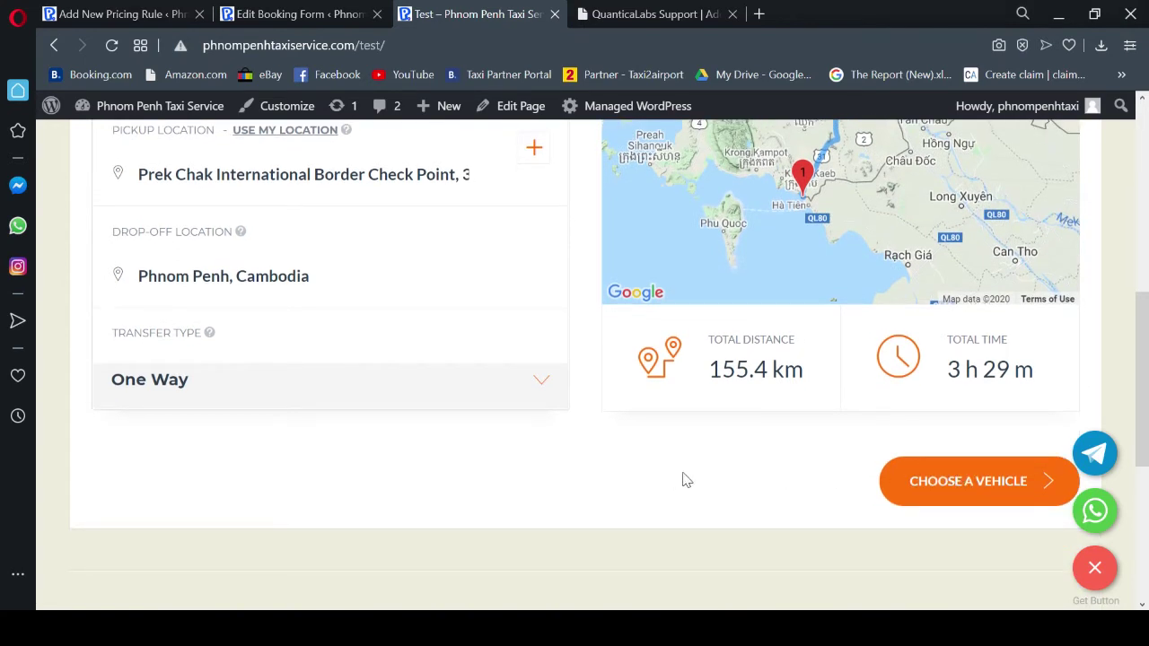
scroll(1032, 464, down, 2)
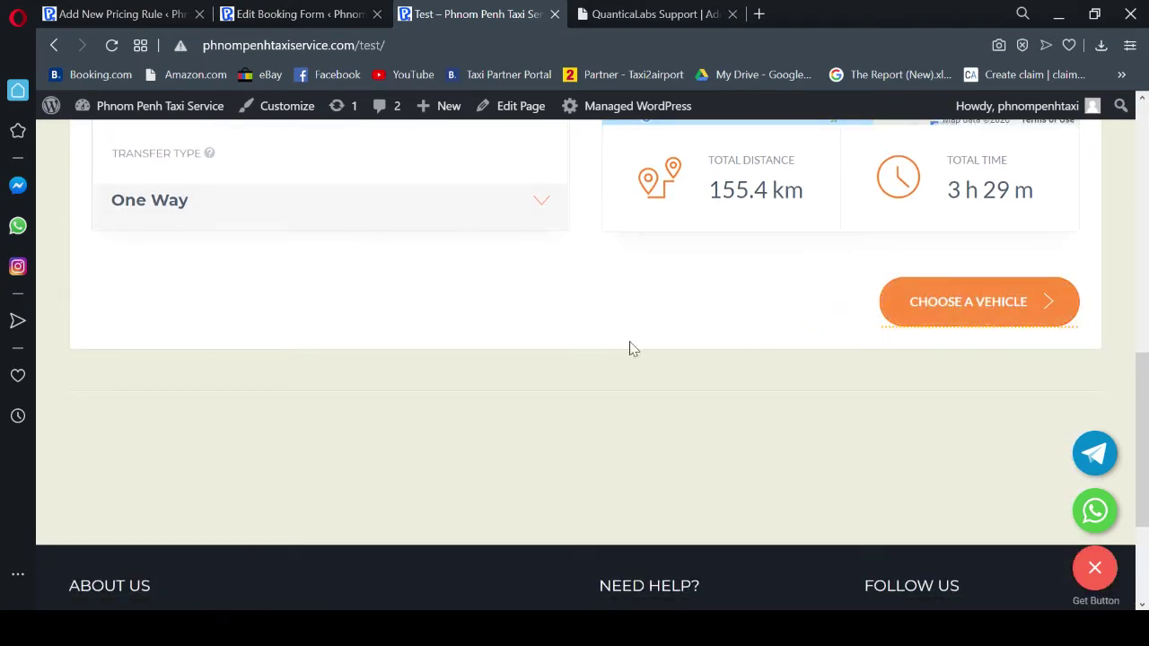
scroll(769, 369, down, 2)
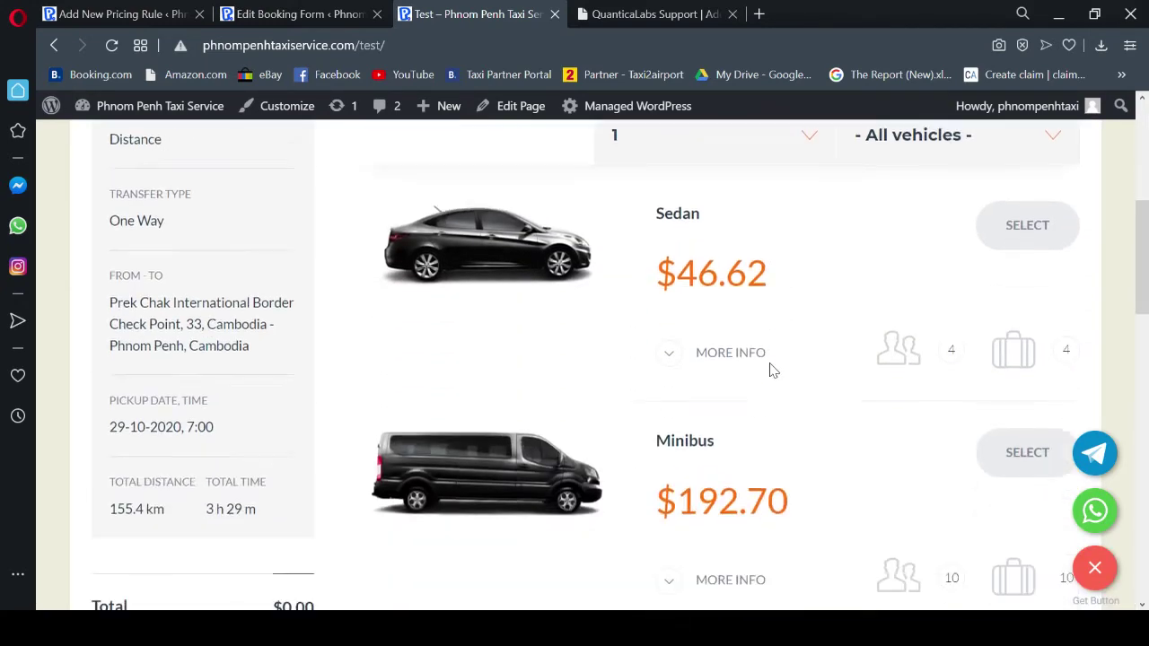
drag(702, 186, 818, 534)
scroll(818, 490, down, 2)
scroll(821, 508, down, 3)
drag(657, 449, 826, 477)
scroll(601, 447, up, 8)
scroll(345, 441, down, 3)
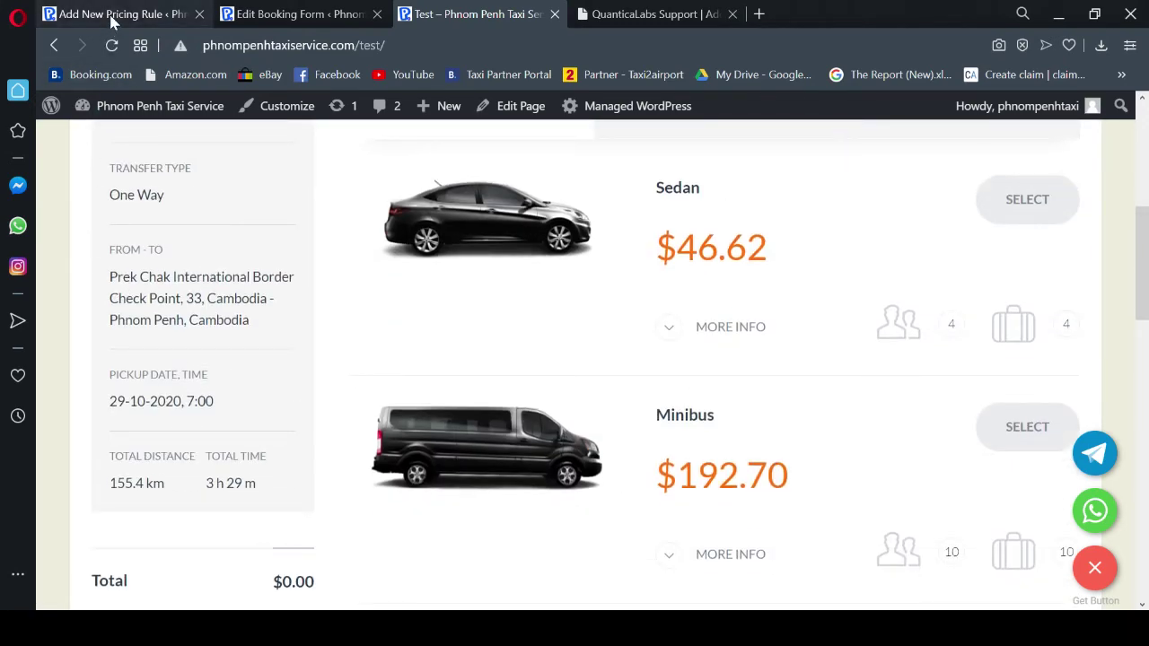
scroll(461, 305, up, 3)
scroll(693, 483, down, 1)
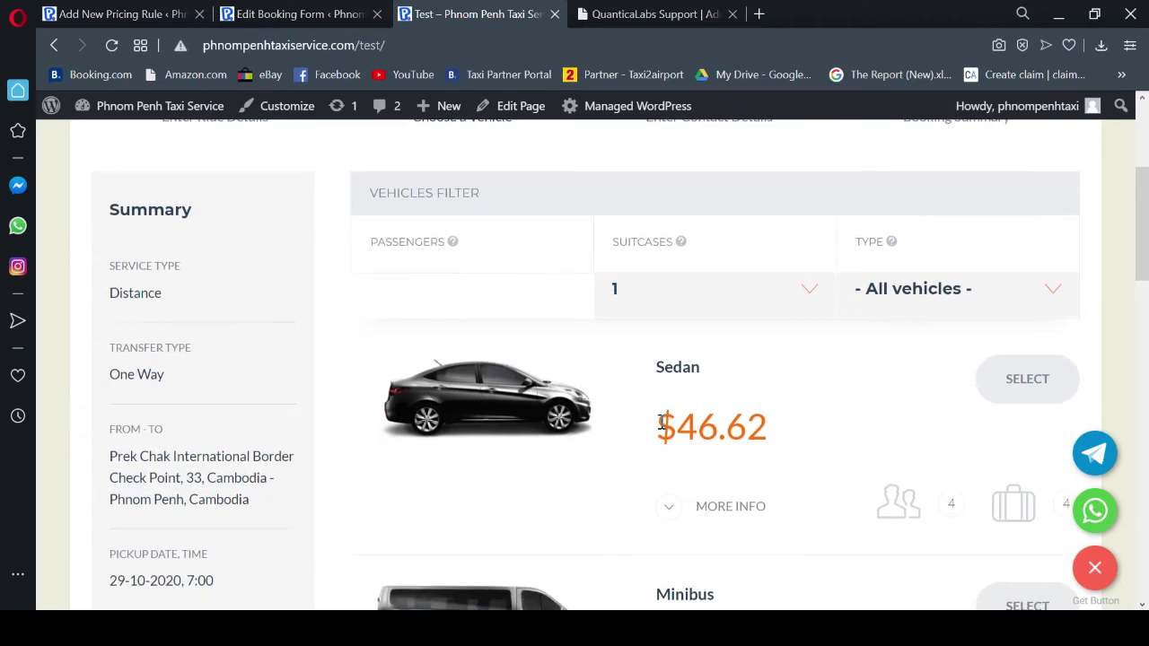
drag(661, 425, 765, 427)
- Switch back to the pricing rule "F. Prek Chak border - PP (Sedan)" and publish it
click(104, 16)
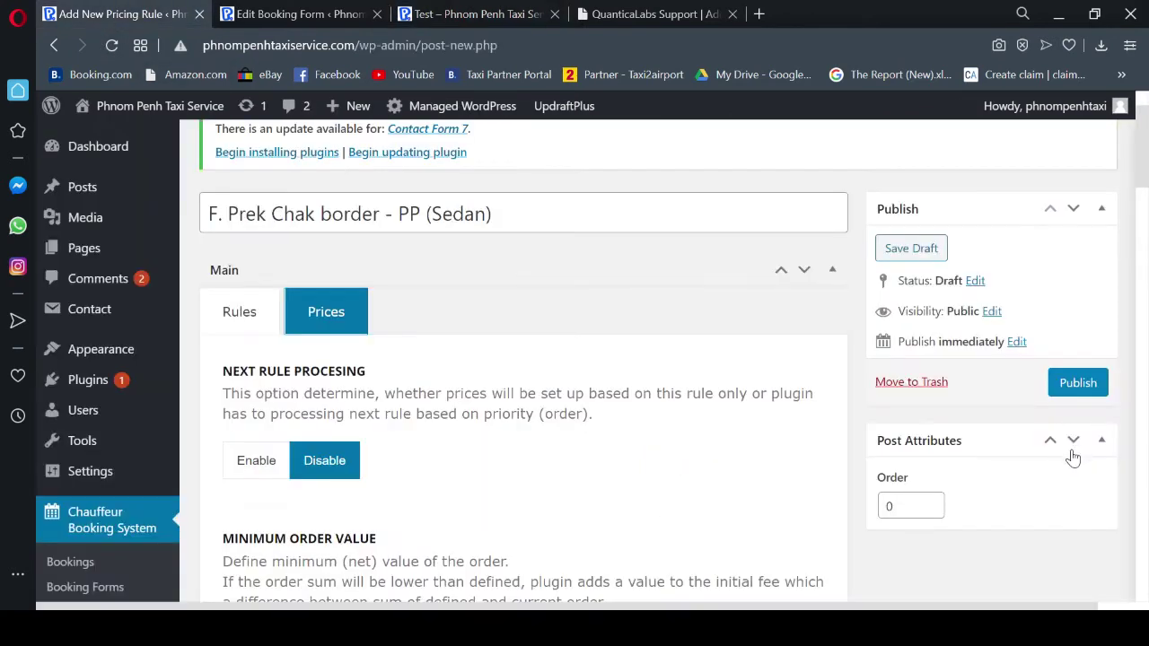
click(1078, 385)
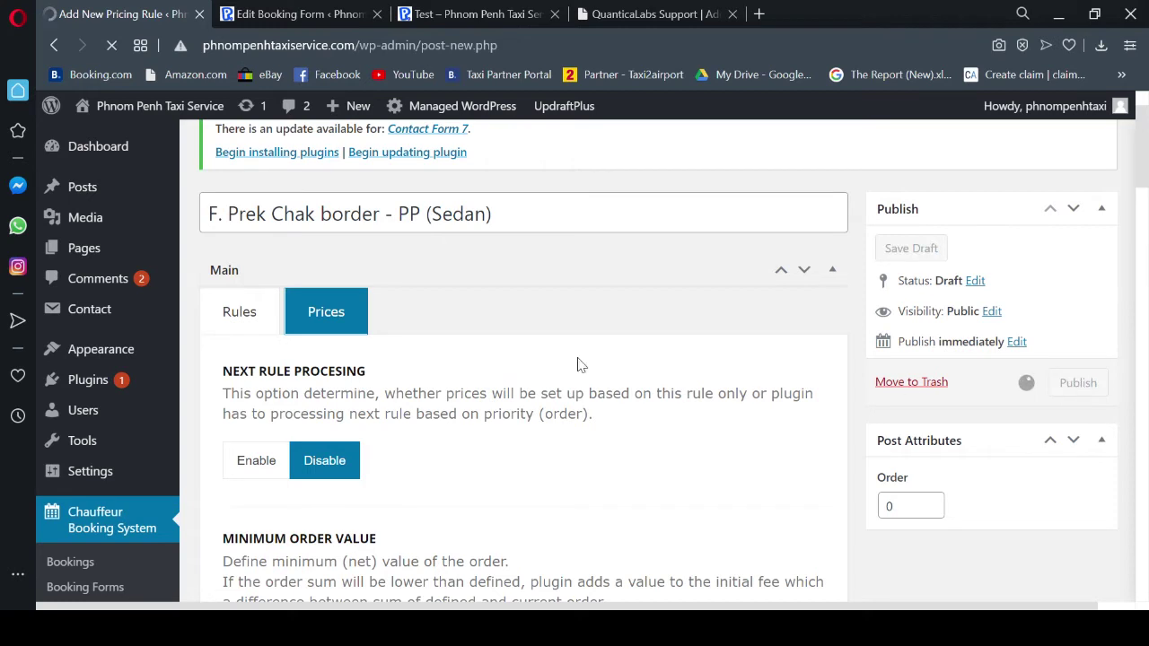
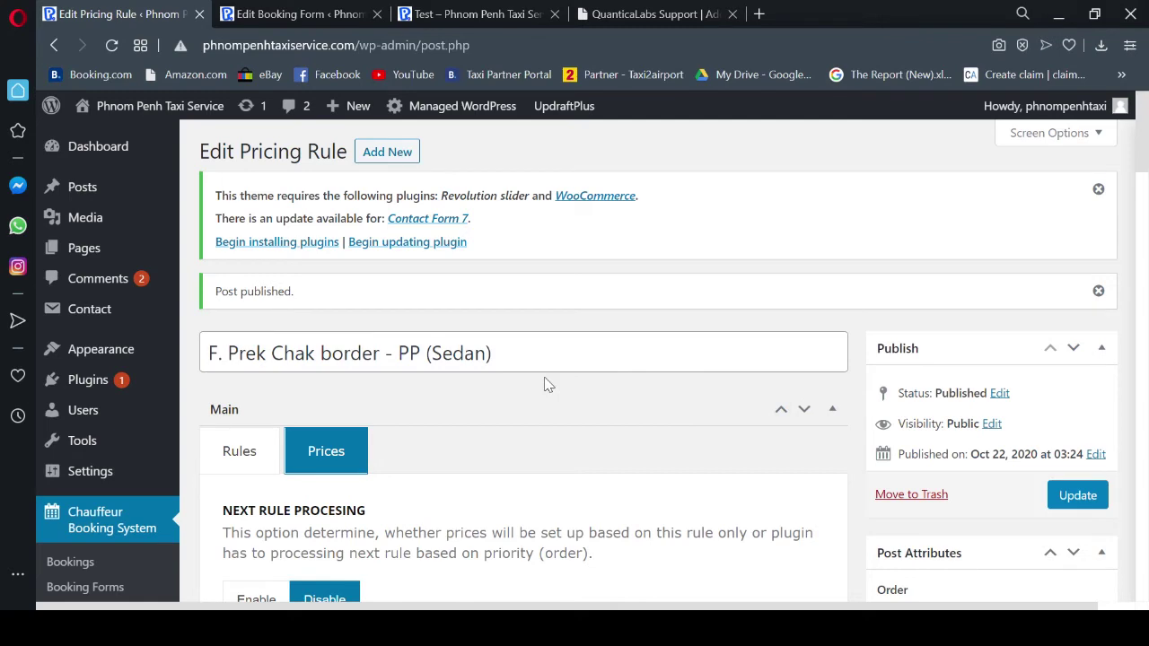
- Review the price type and prices table of the published Prek Chak to Phnom Penh Sedan rule
scroll(449, 455, down, 7)
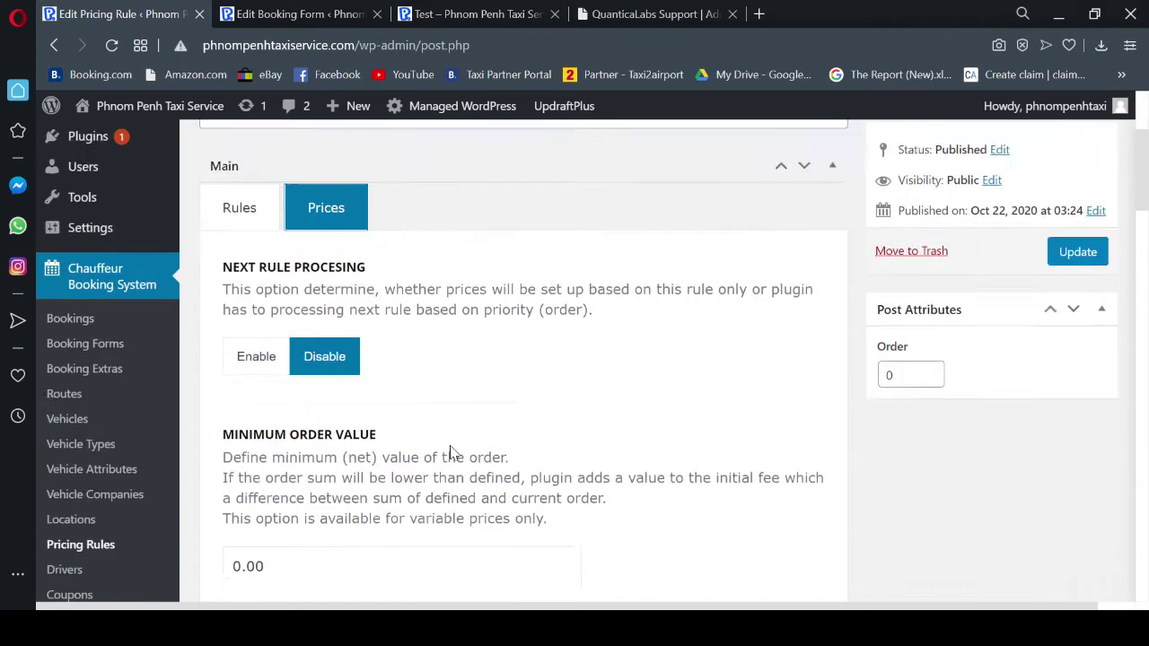
scroll(688, 473, down, 6)
scroll(691, 485, up, 3)
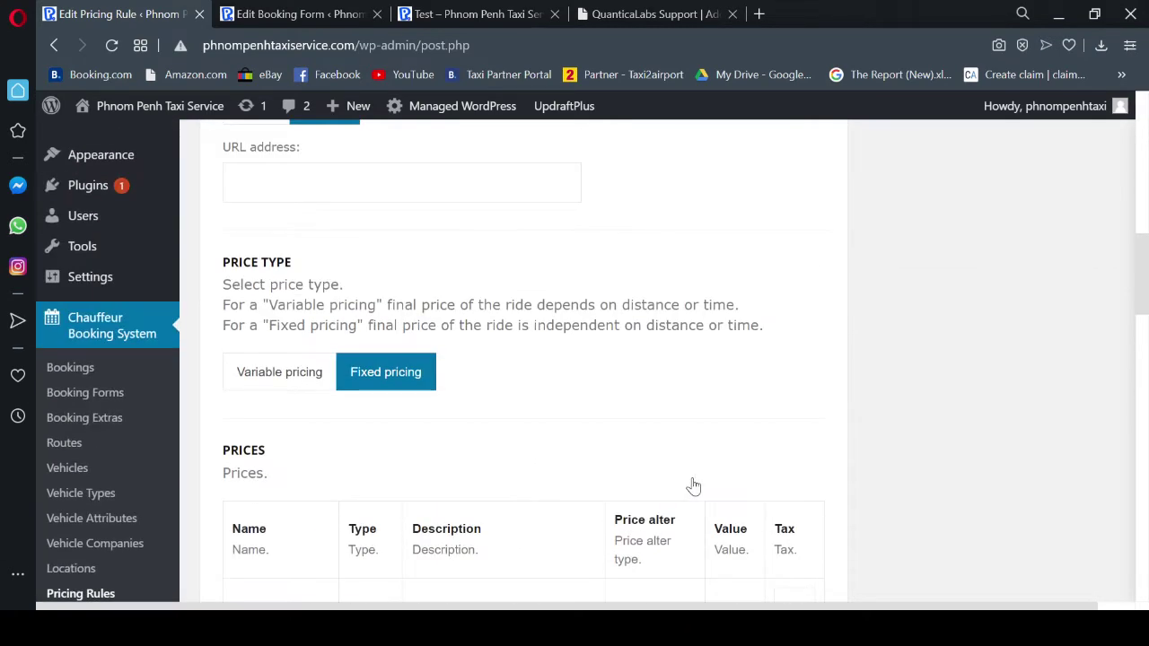
scroll(694, 483, down, 1)
scroll(693, 483, down, 2)
scroll(693, 484, up, 4)
scroll(696, 484, down, 3)
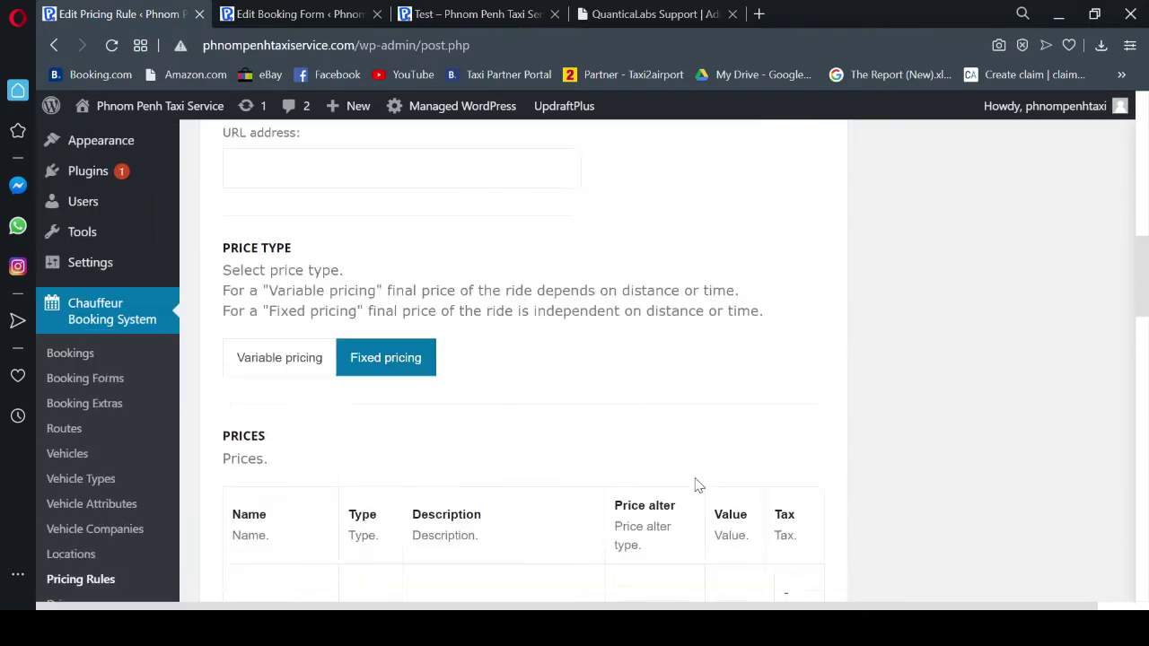
scroll(695, 485, up, 10)
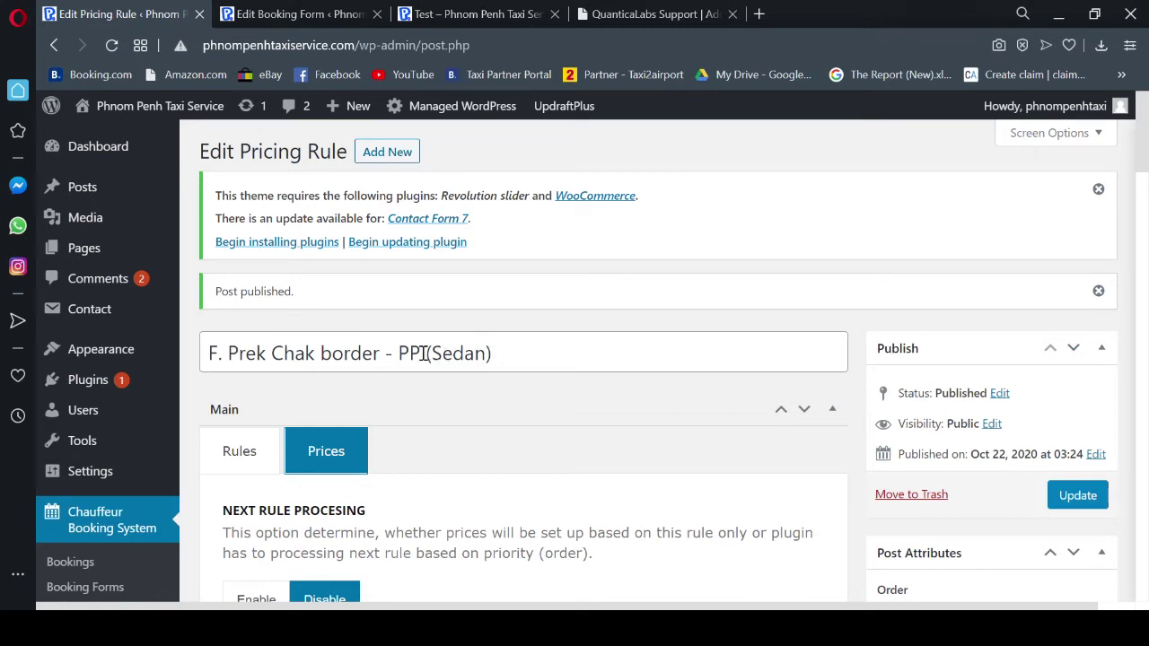
- Add a new pricing rule titled "F. Prek Chak border - PP (SUV)", reusing the route part of the Sedan rule's title
drag(425, 353, 207, 346)
key(ctrl+c)
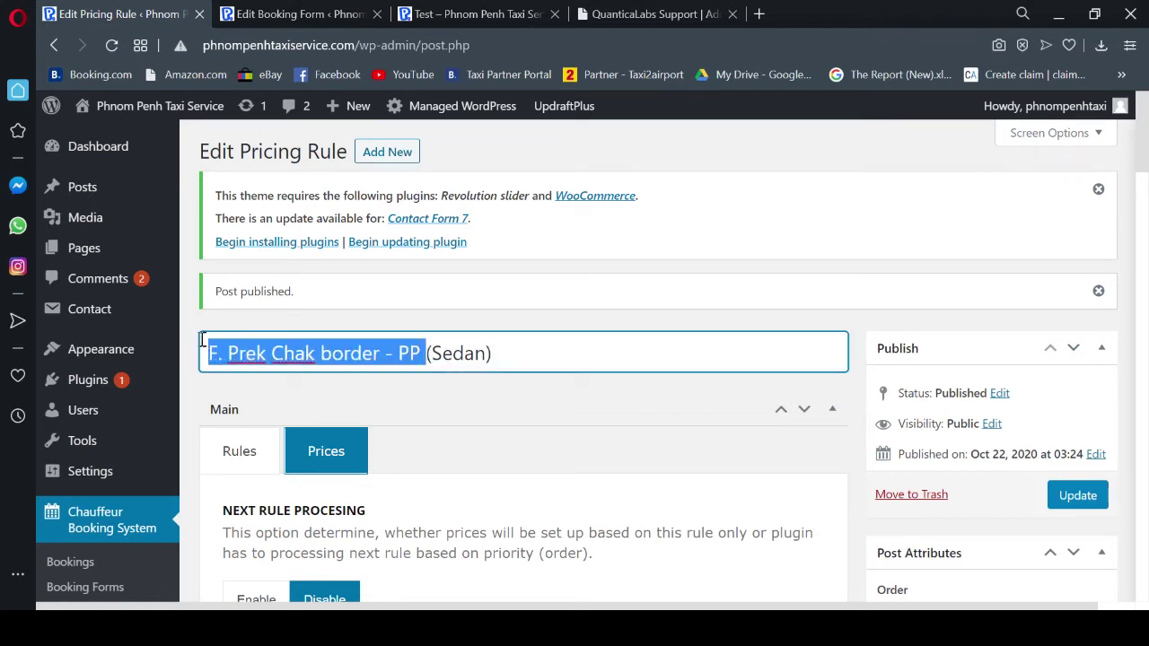
click(397, 151)
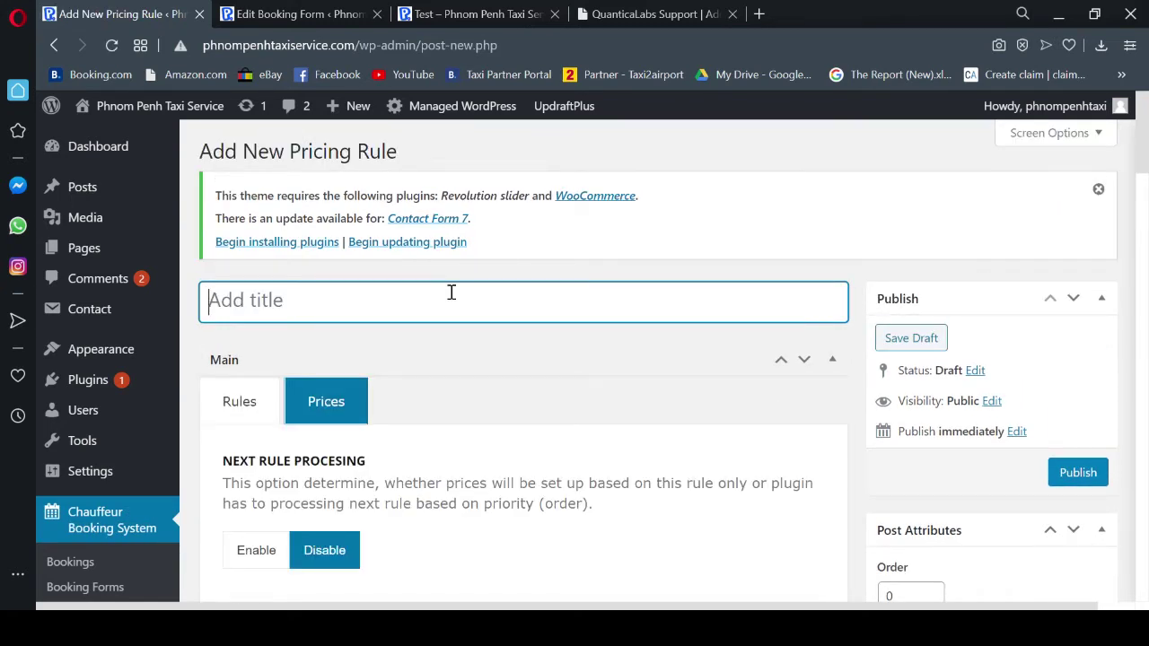
key(ctrl+v)
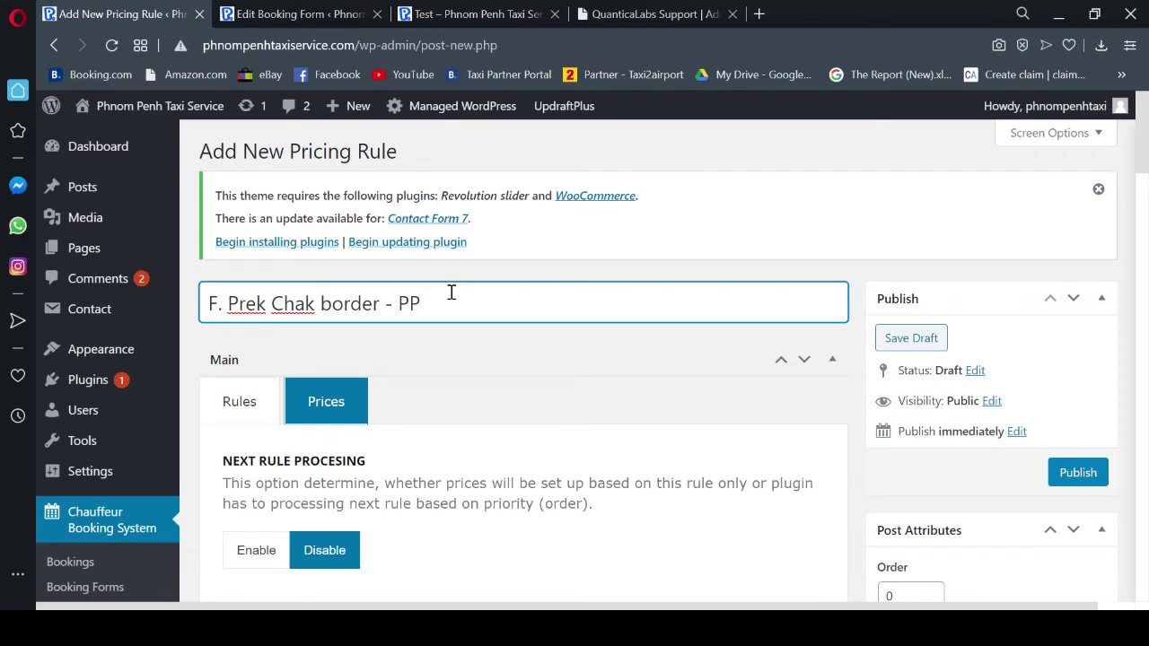
- Limit the Prek Chak to Phnom Penh SUV rule to the Formal Form booking form and the SUV vehicle
click(239, 401)
scroll(529, 428, down, 1)
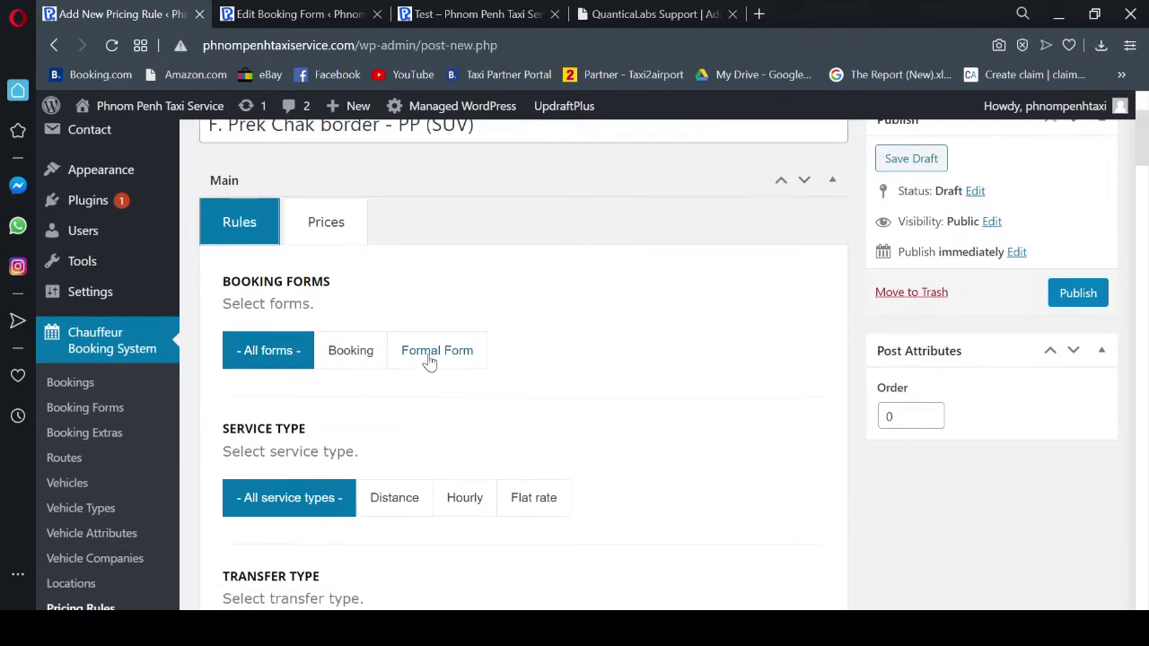
click(428, 359)
scroll(611, 375, down, 3)
scroll(601, 404, down, 3)
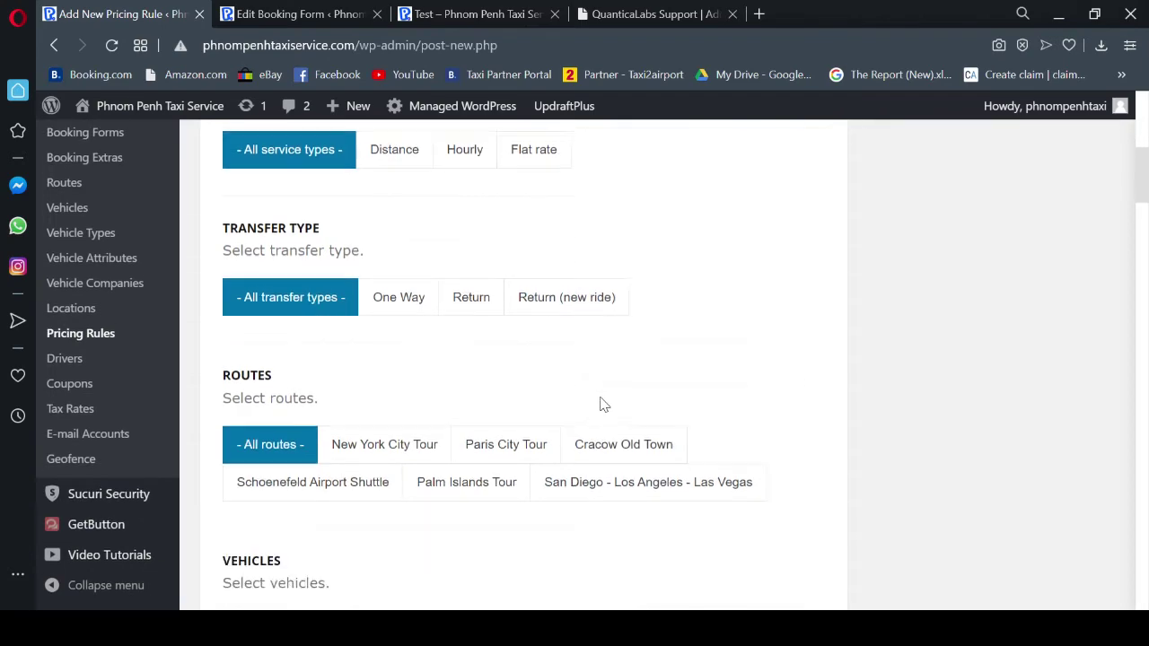
click(419, 454)
scroll(709, 423, down, 5)
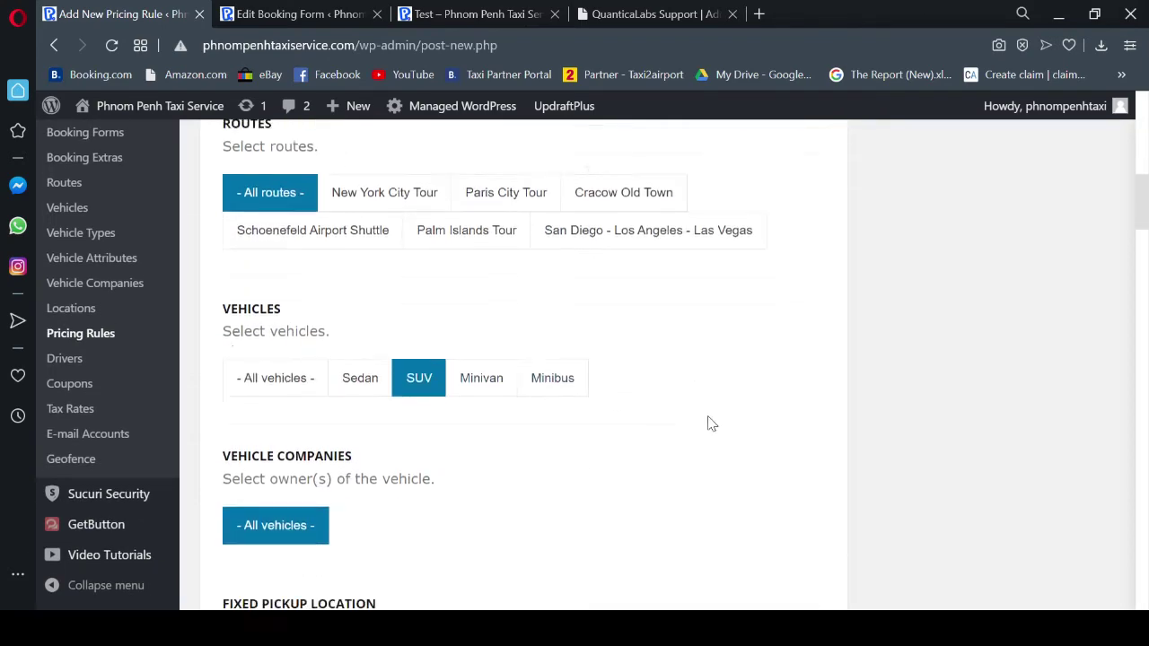
- Set the SUV rule's pickup geofence to Prek Chak Border and its drop-off geofence to Phnom Penh City
scroll(709, 422, down, 8)
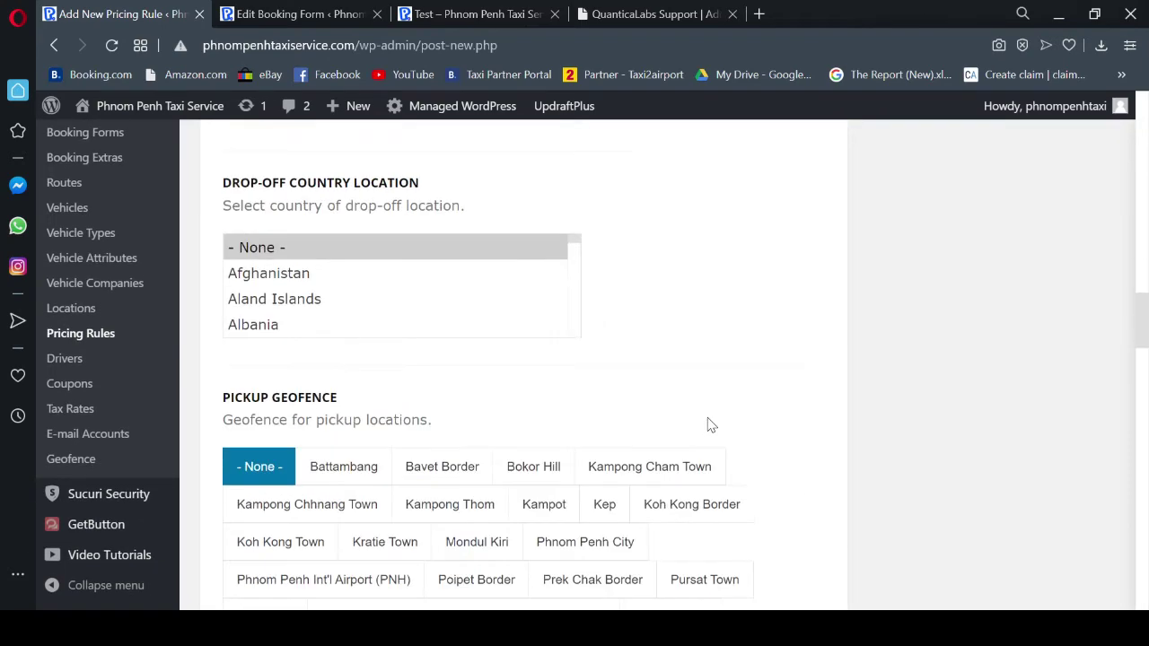
click(593, 406)
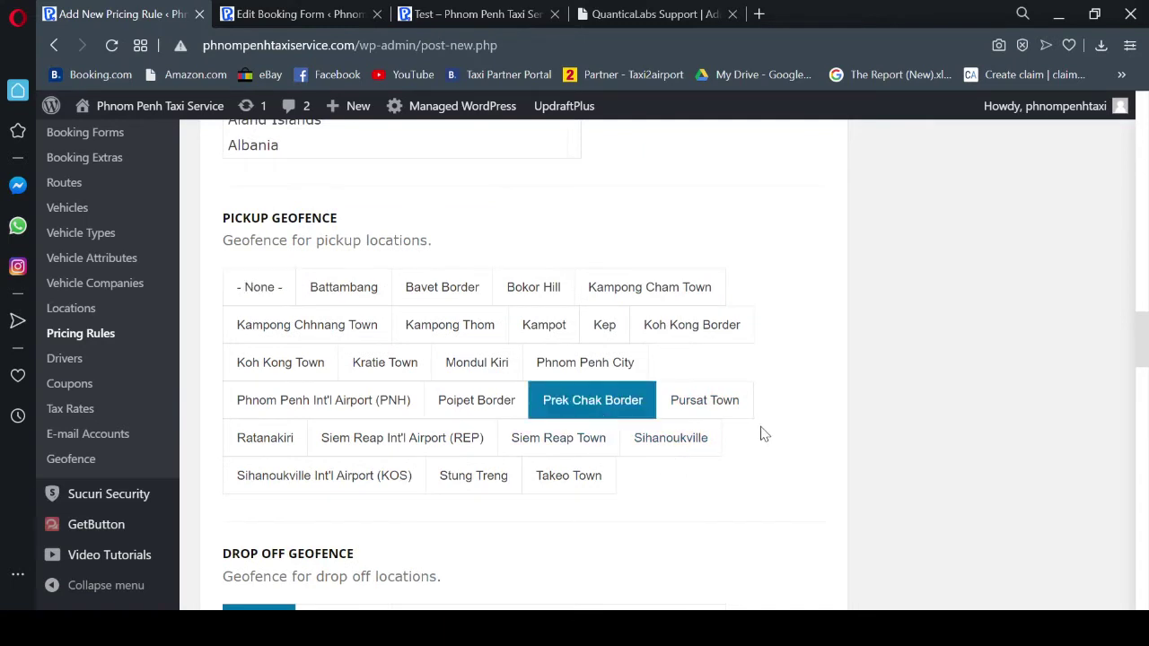
scroll(761, 431, down, 2)
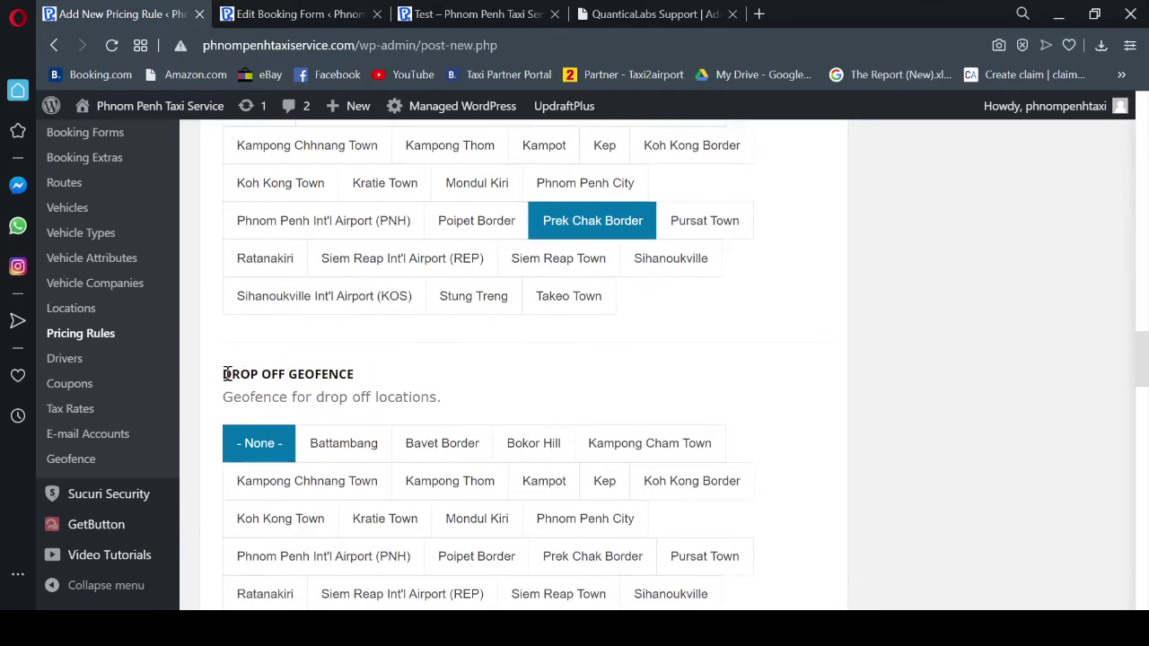
drag(226, 374, 368, 396)
click(594, 376)
scroll(718, 422, down, 1)
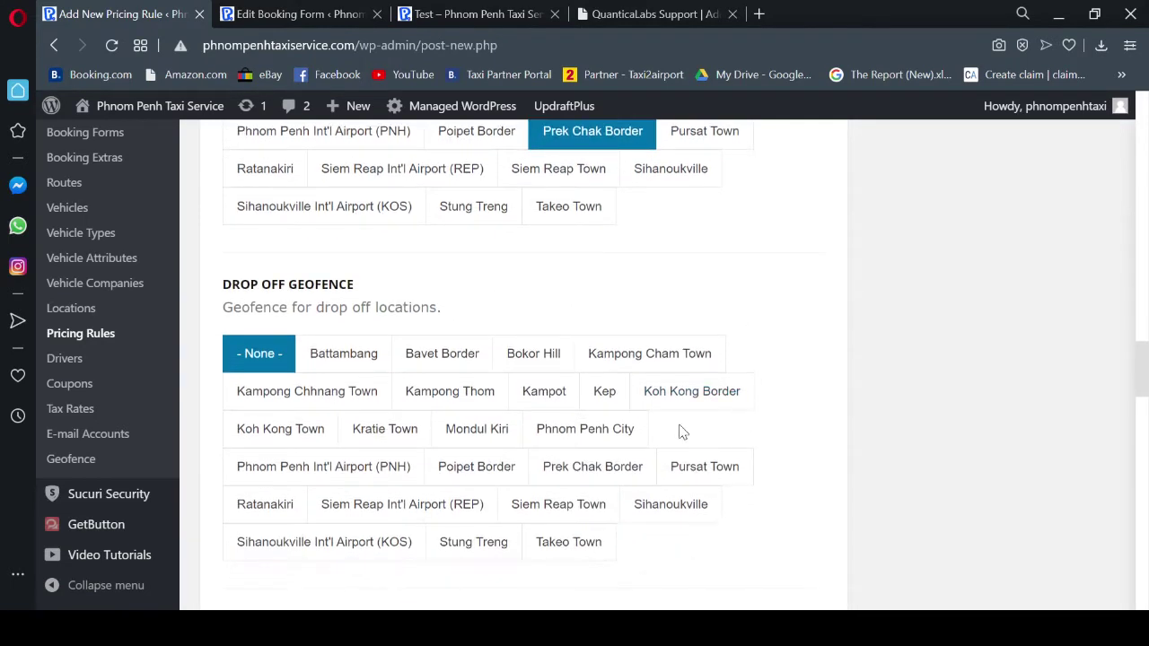
click(583, 431)
scroll(790, 430, up, 10)
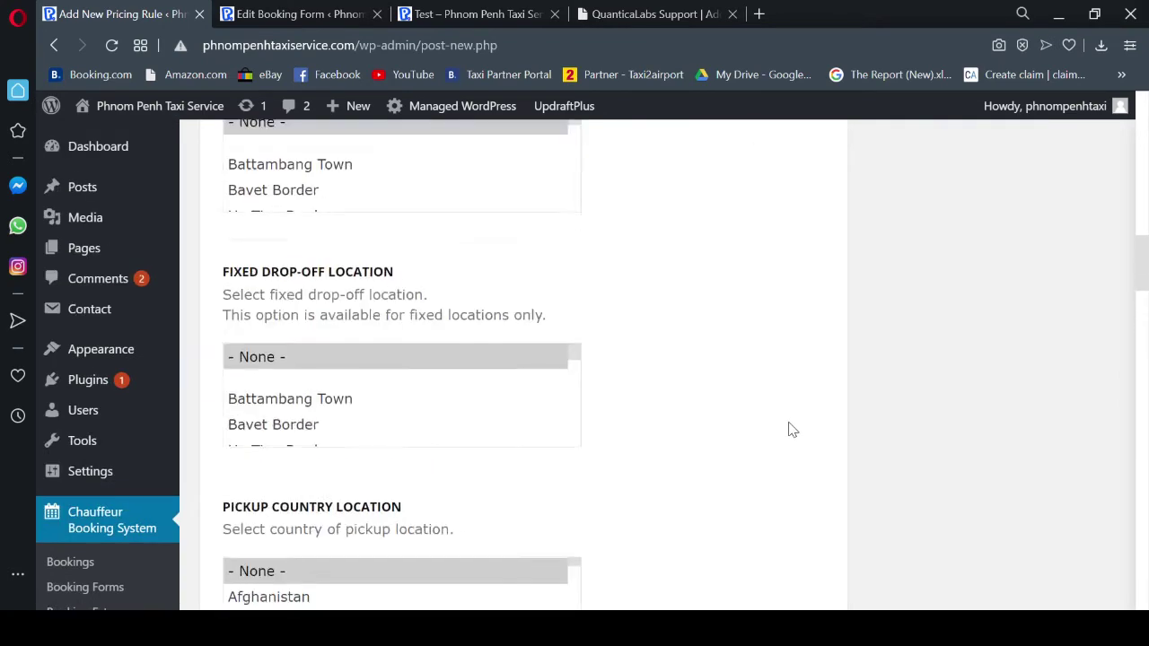
scroll(790, 424, up, 15)
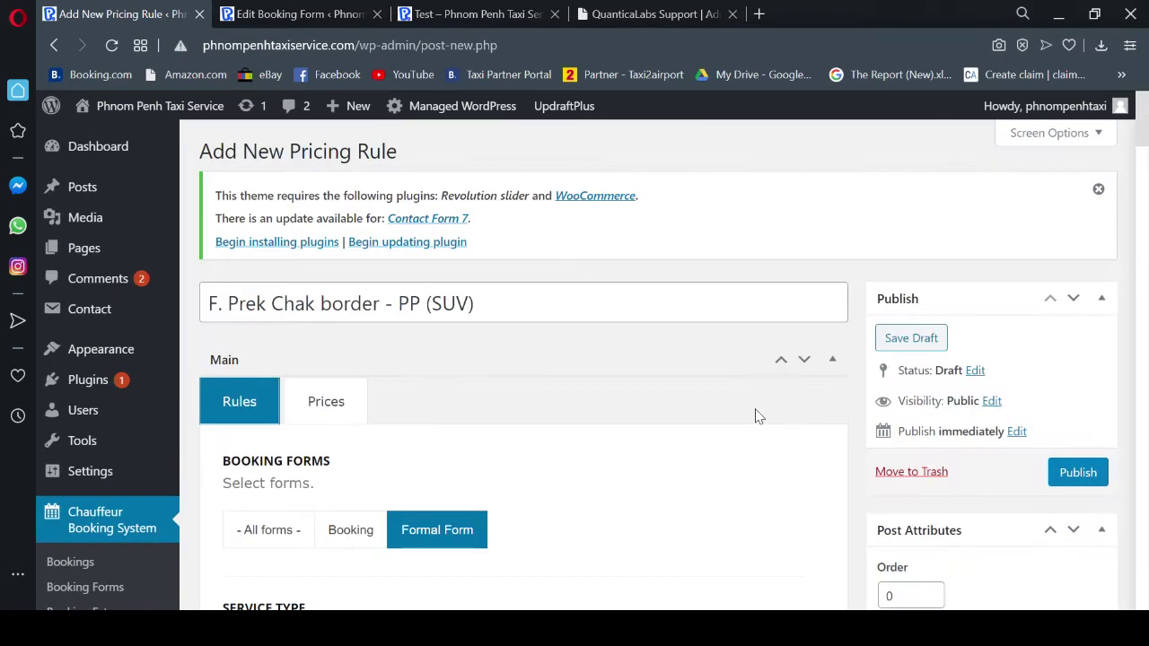
- Switch the Prek Chak to Phnom Penh SUV rule's price type to fixed pricing
click(330, 412)
scroll(630, 386, down, 1)
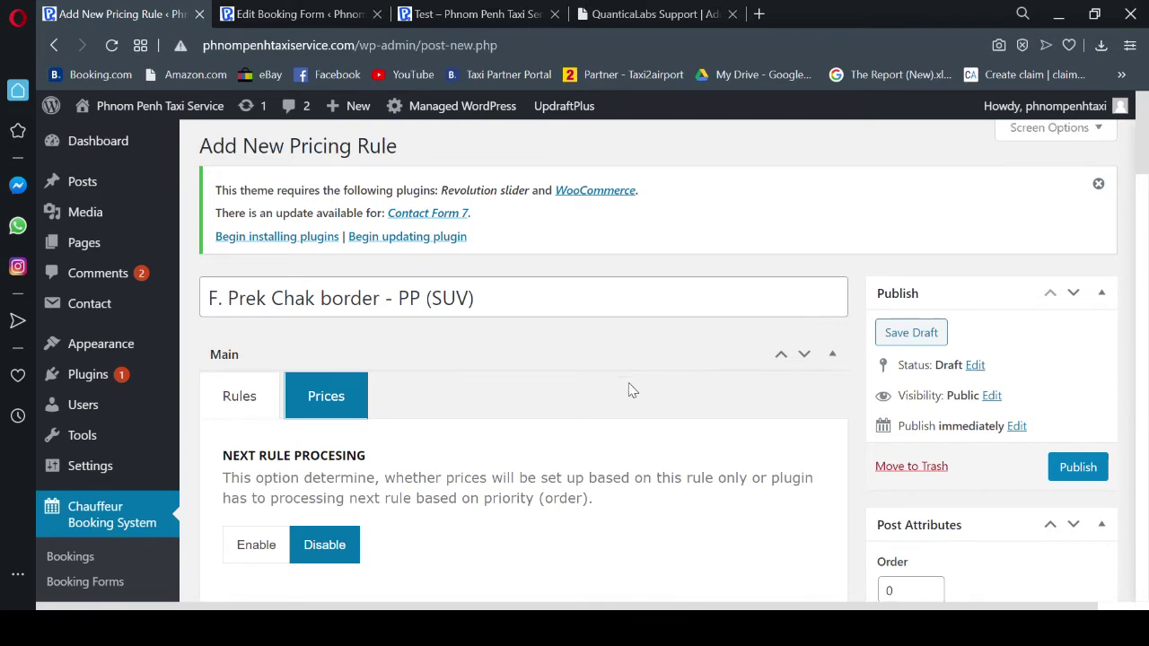
scroll(632, 389, down, 12)
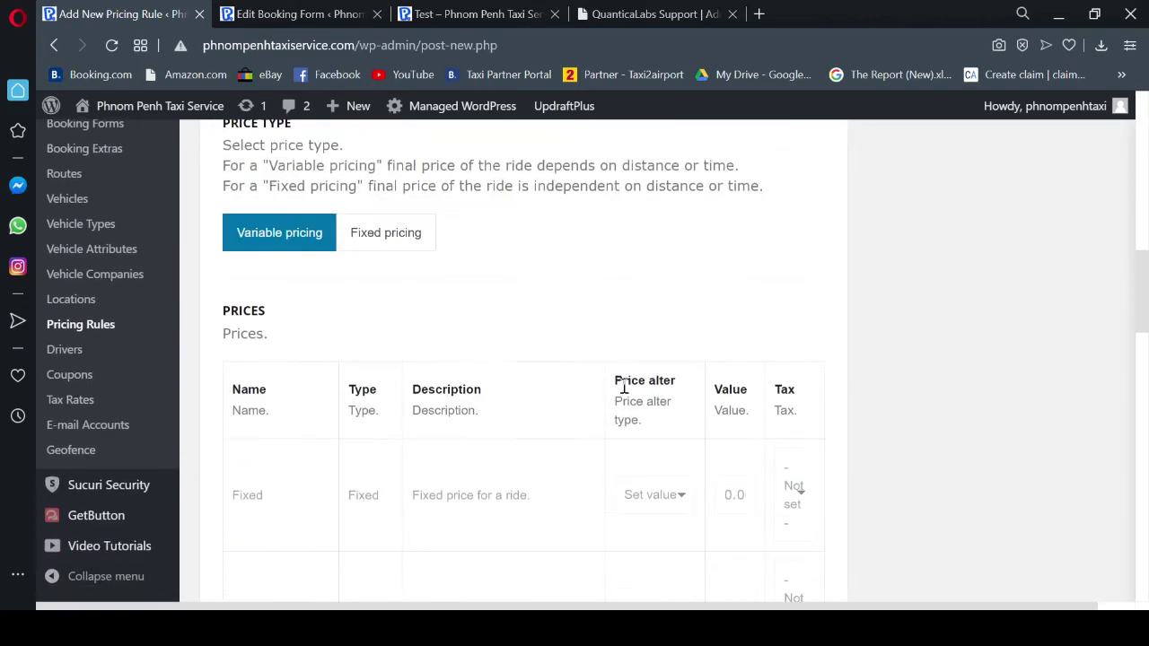
click(385, 233)
- Set the SUV rule's Fixed and Fixed (return, new ride) prices to 65 and publish the rule
scroll(805, 346, down, 3)
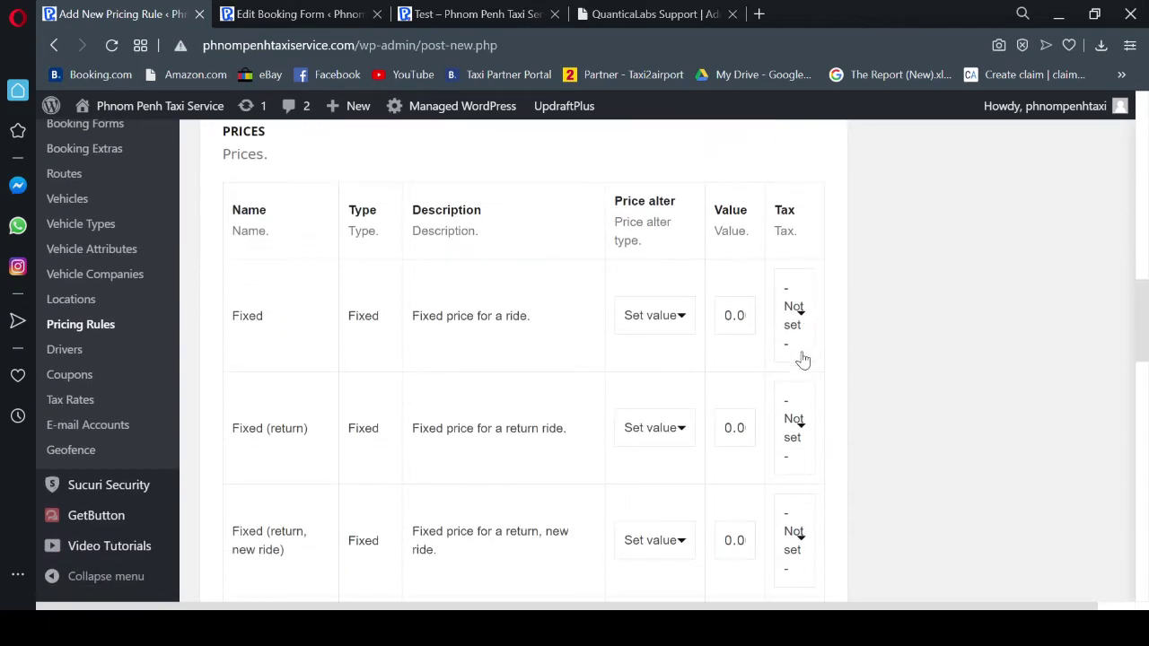
drag(727, 320, 757, 326)
text(65)
drag(726, 544, 768, 556)
text(65)
scroll(832, 557, up, 15)
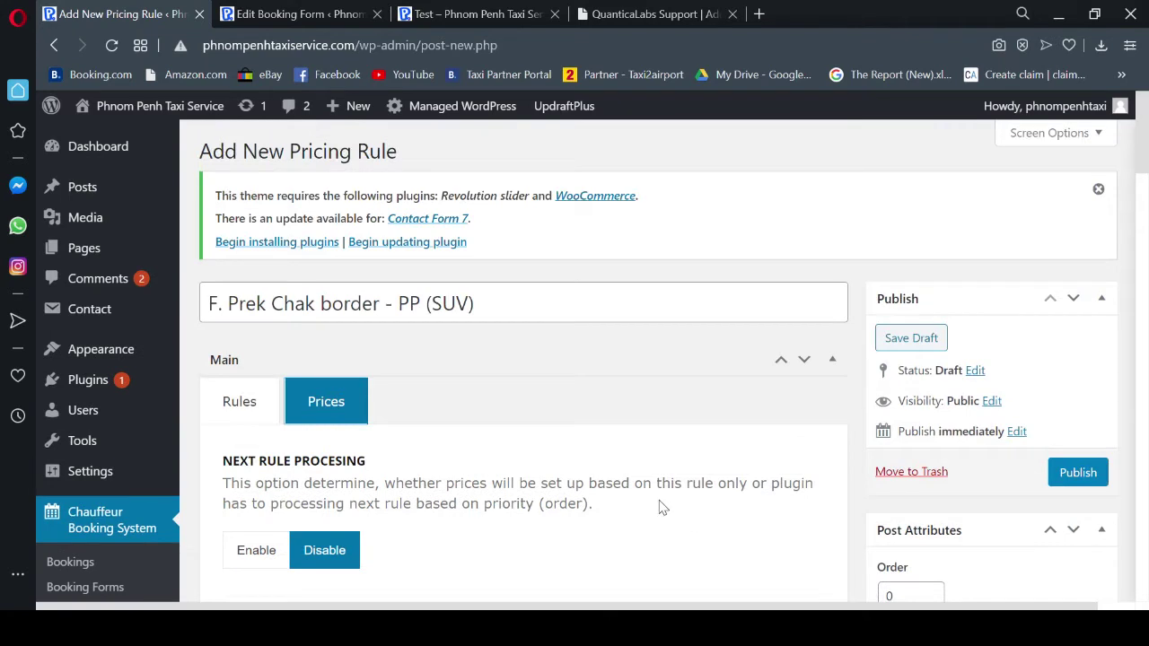
click(1071, 476)
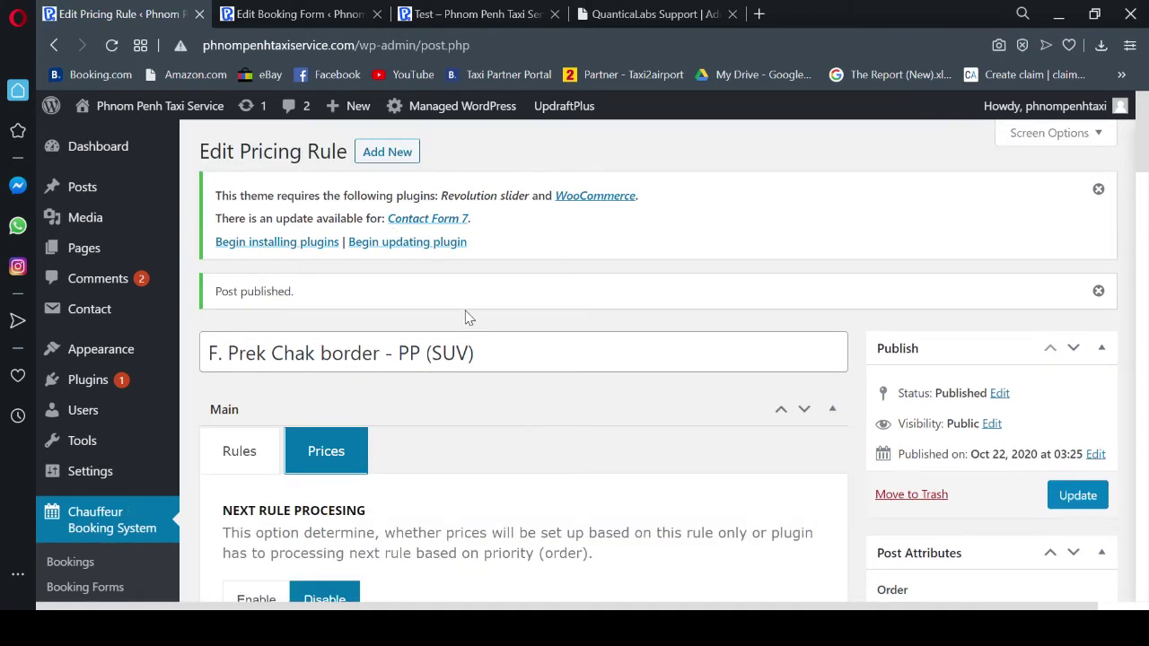
- Add a new pricing rule titled "F. Prek Chak border - PP (Minivan)", reusing the copied route part of the title
click(385, 154)
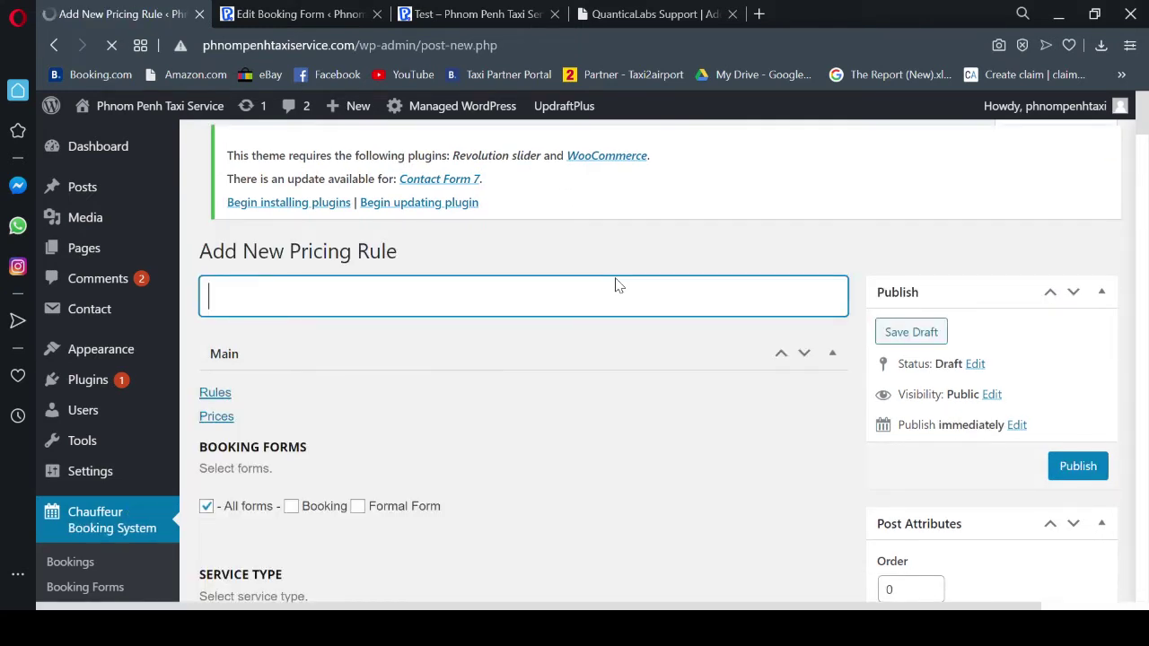
key(ctrl+v)
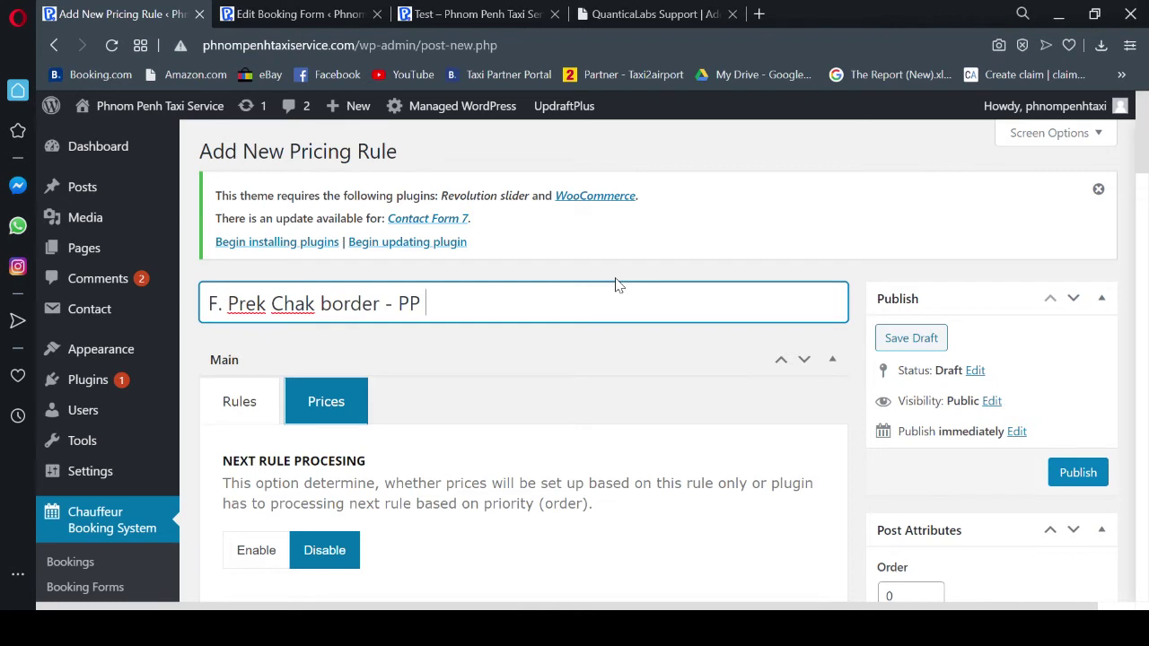
text((Minivan)
- Limit the Prek Chak to Phnom Penh Minivan rule to the Formal Form booking form and the Minivan vehicle
click(237, 409)
scroll(629, 386, down, 2)
click(455, 353)
scroll(745, 377, down, 2)
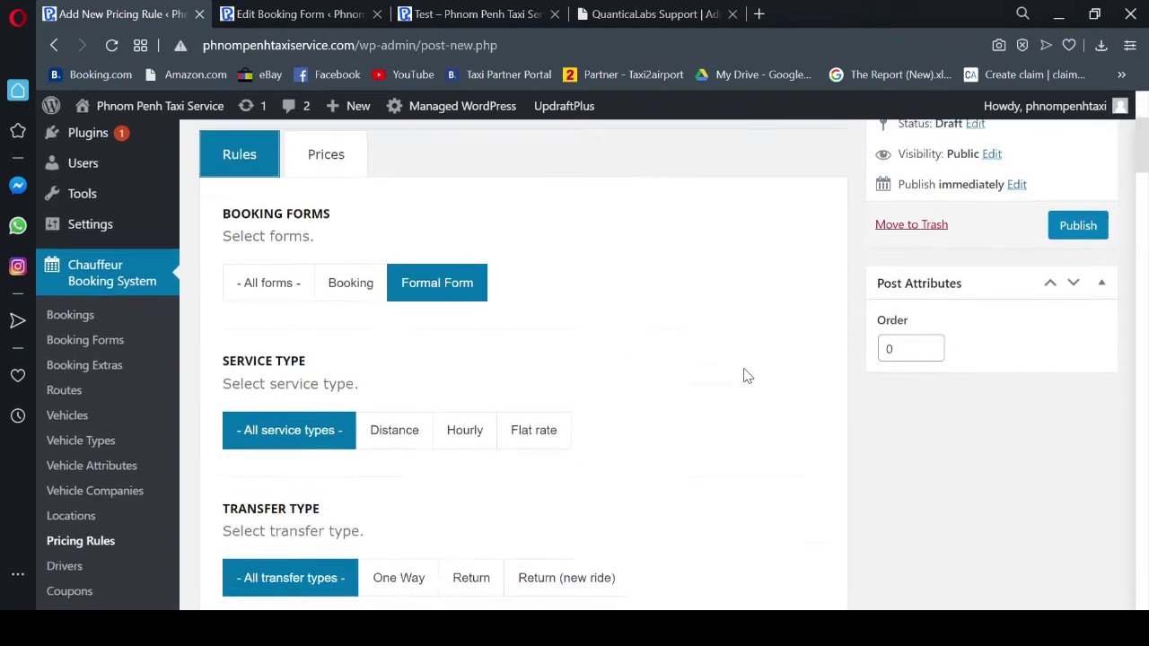
scroll(620, 434, down, 2)
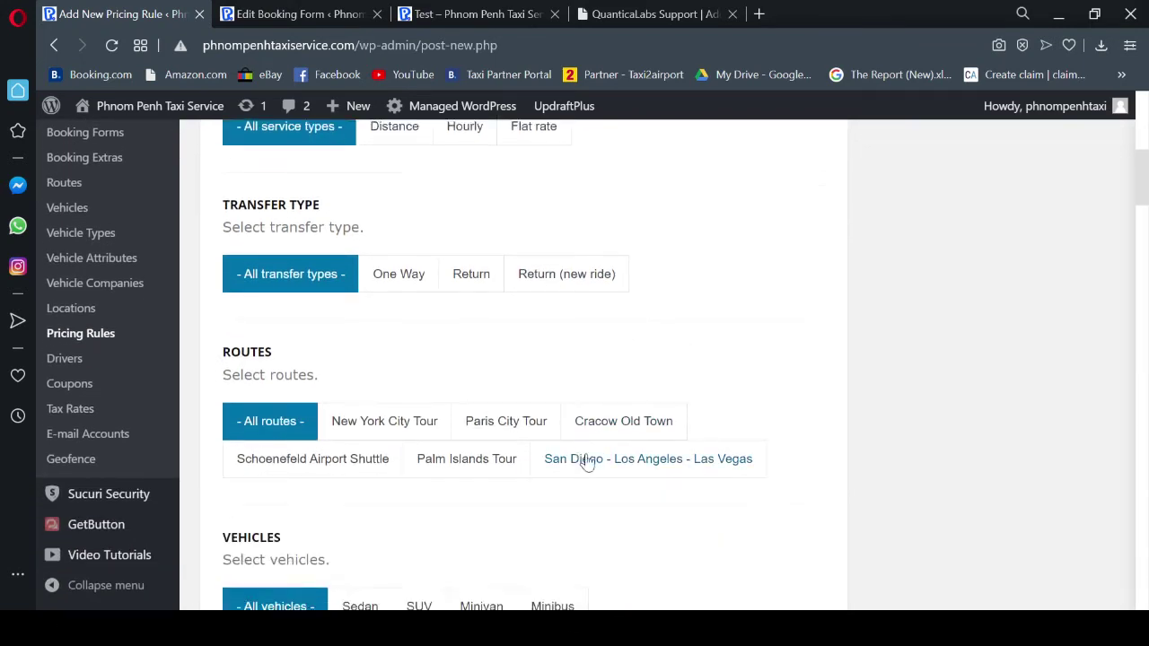
scroll(587, 462, down, 2)
click(501, 444)
- Set the Minivan rule's pickup geofence to Prek Chak Border and its drop-off geofence to Phnom Penh City
scroll(770, 431, down, 5)
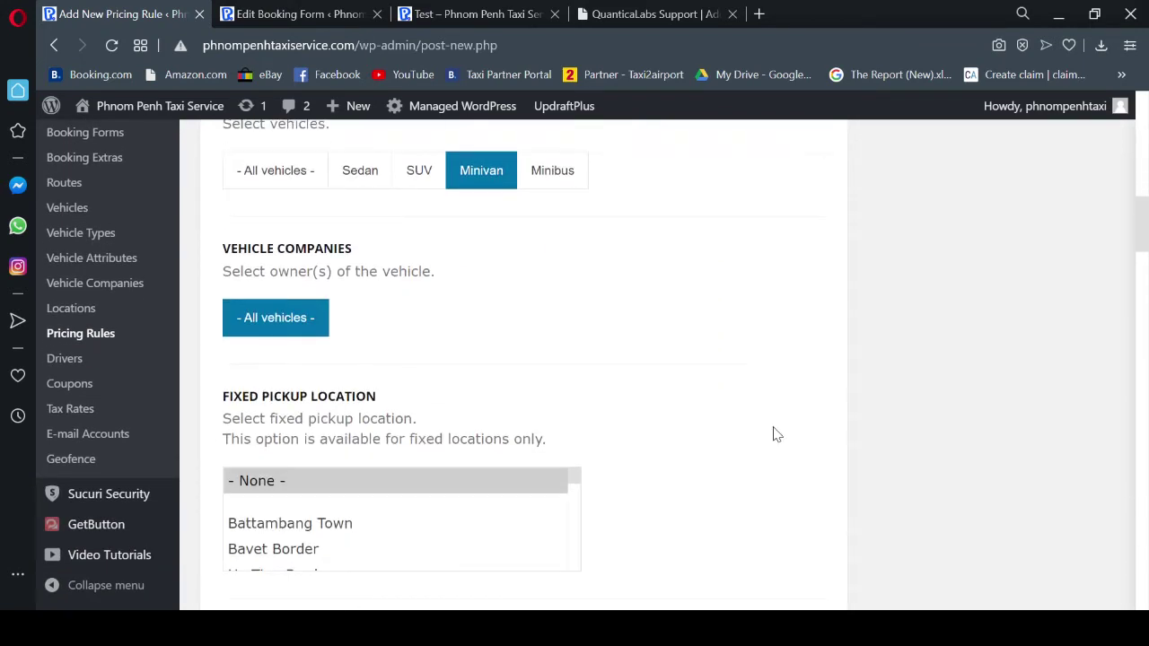
scroll(706, 375, down, 10)
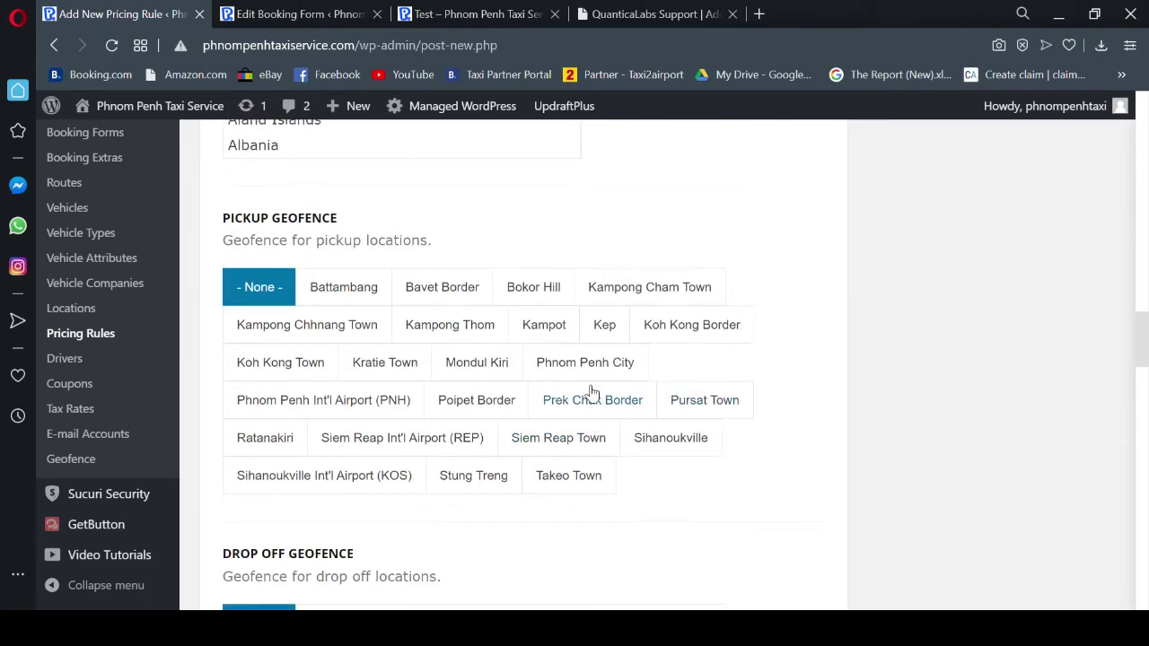
click(606, 412)
scroll(763, 390, down, 1)
scroll(768, 391, down, 3)
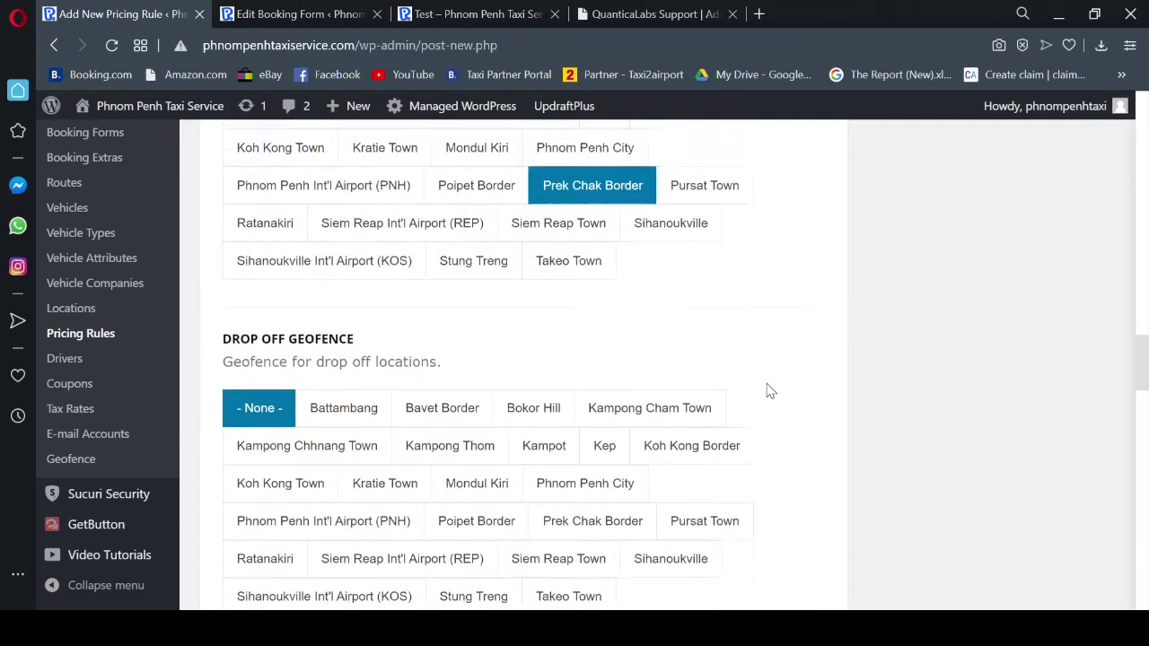
click(575, 433)
scroll(790, 406, down, 3)
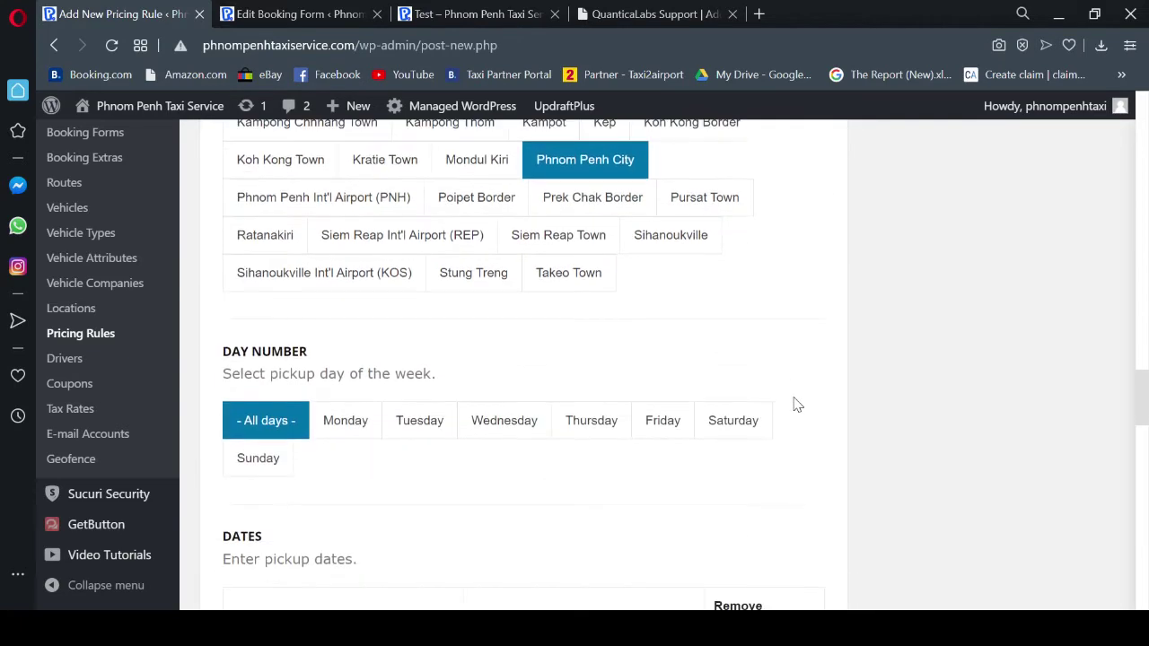
scroll(796, 405, down, 2)
scroll(795, 401, up, 15)
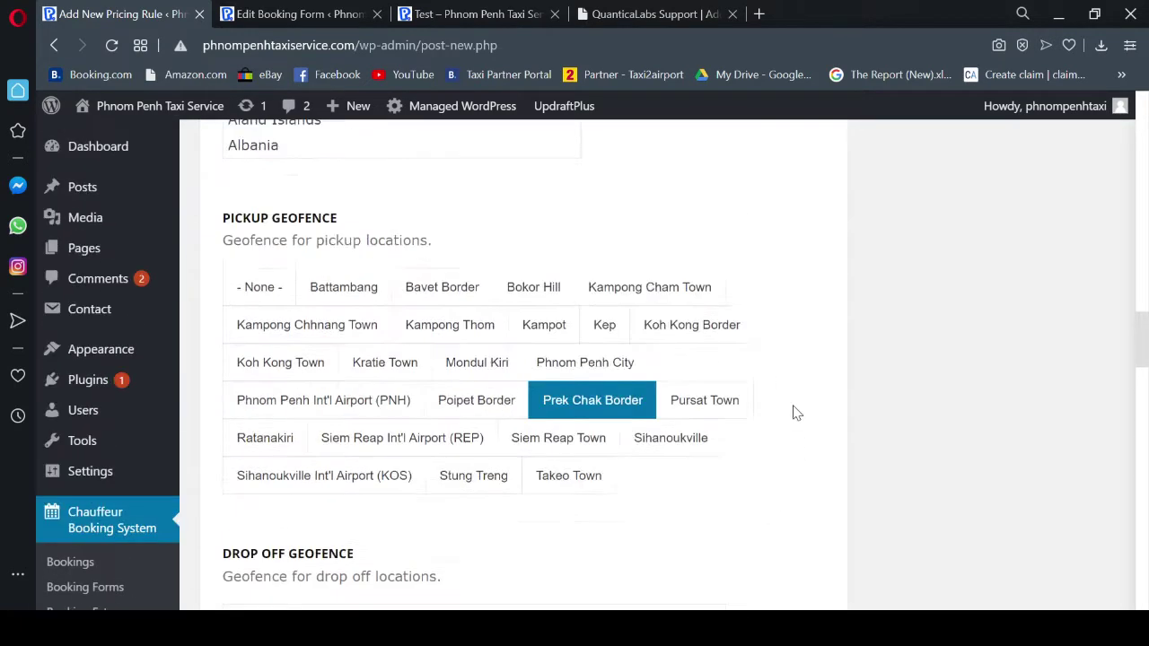
scroll(795, 398, up, 15)
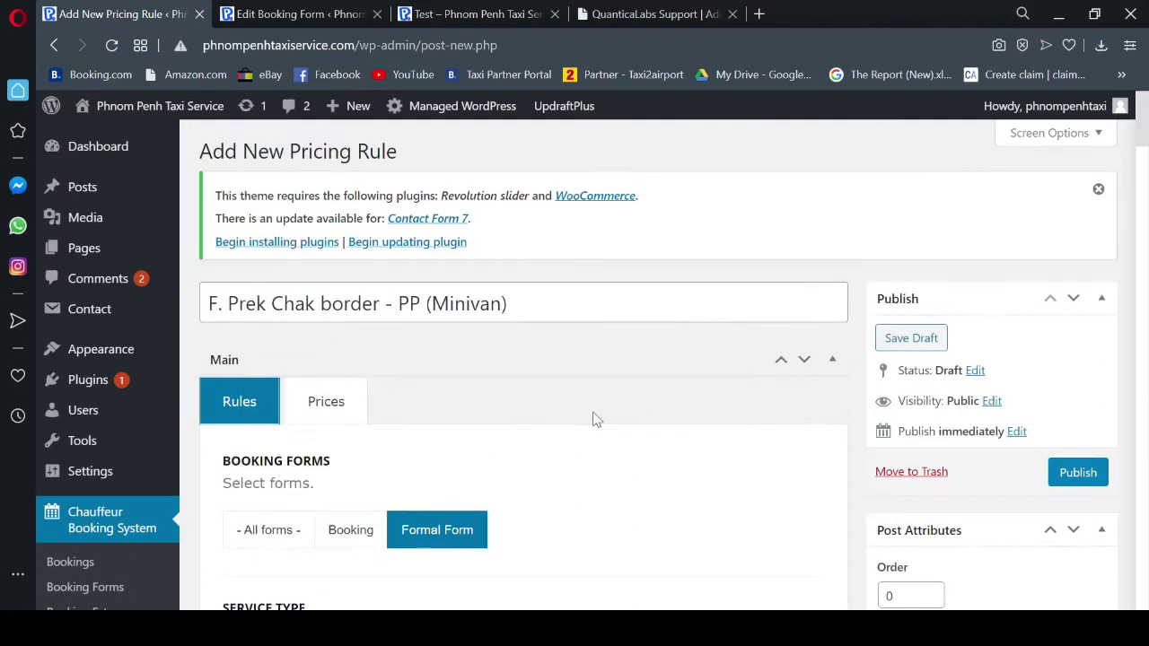
- Set the price type of the "F. Prek Chak border - PP (Minivan)" pricing rule to Fixed pricing
click(348, 402)
scroll(721, 413, down, 3)
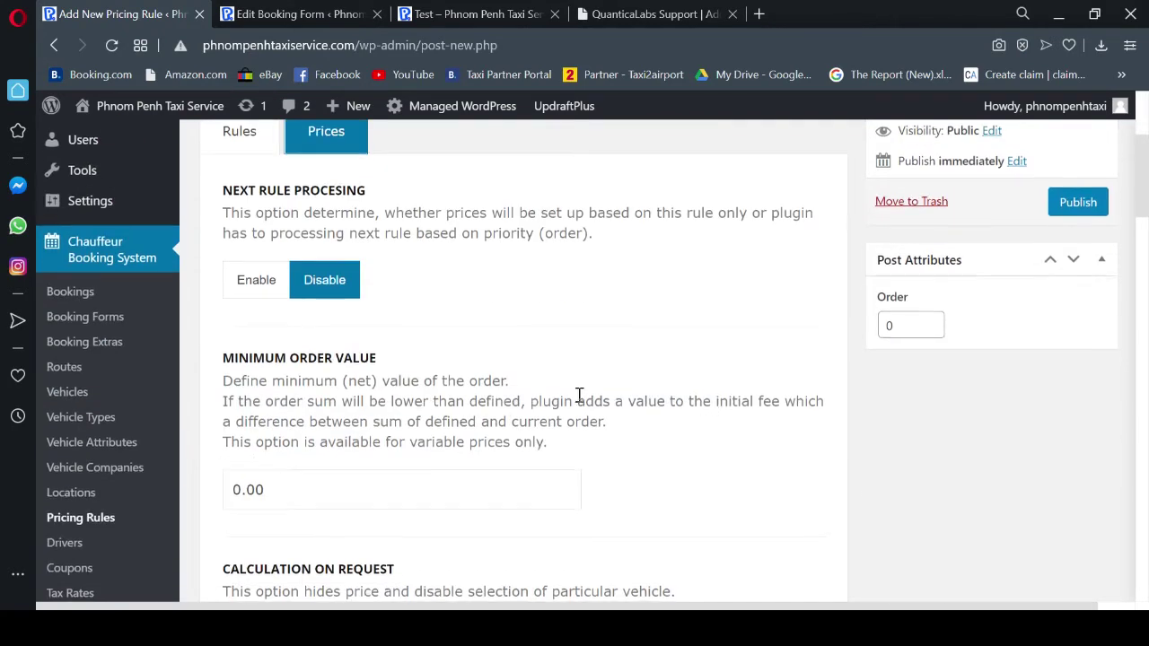
scroll(592, 409, down, 4)
scroll(607, 424, down, 3)
click(410, 326)
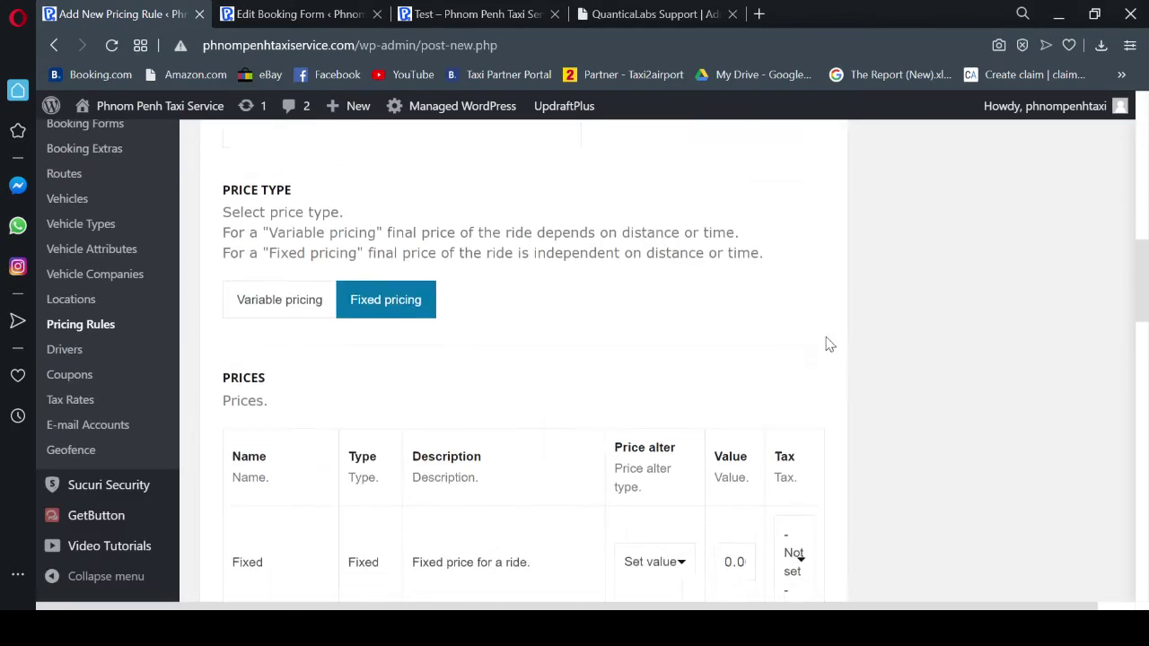
- Set the Minivan rule's Fixed price and Fixed (return, new ride) price to 95 each
scroll(794, 384, down, 3)
scroll(757, 397, up, 1)
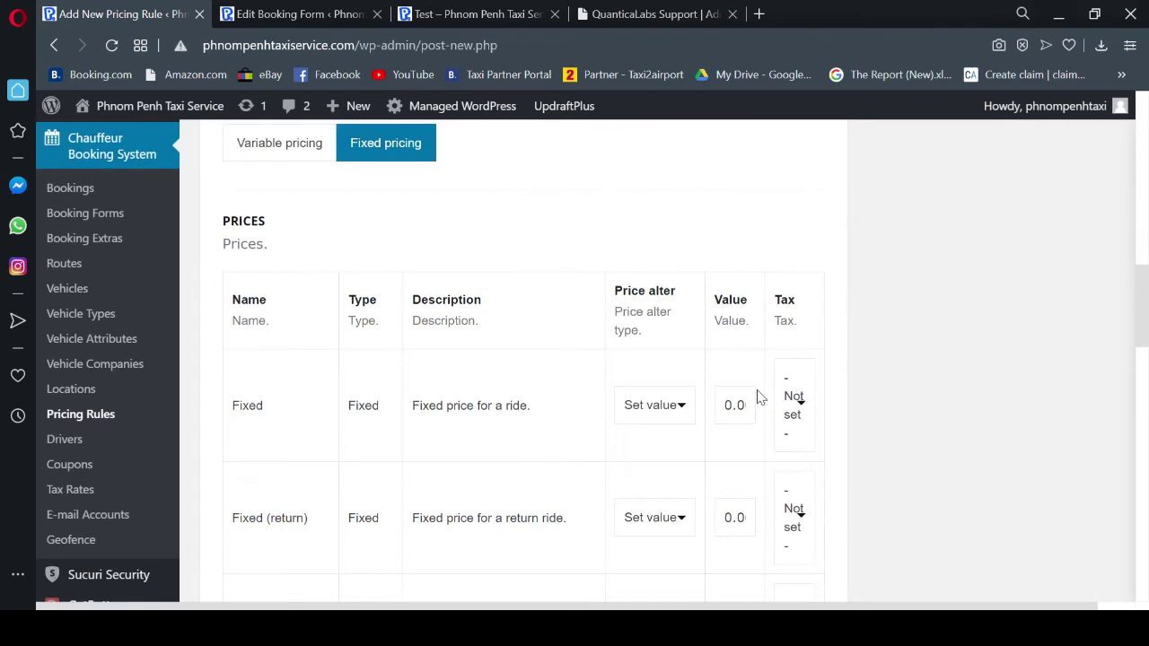
drag(720, 405, 754, 406)
text(95)
scroll(839, 468, down, 2)
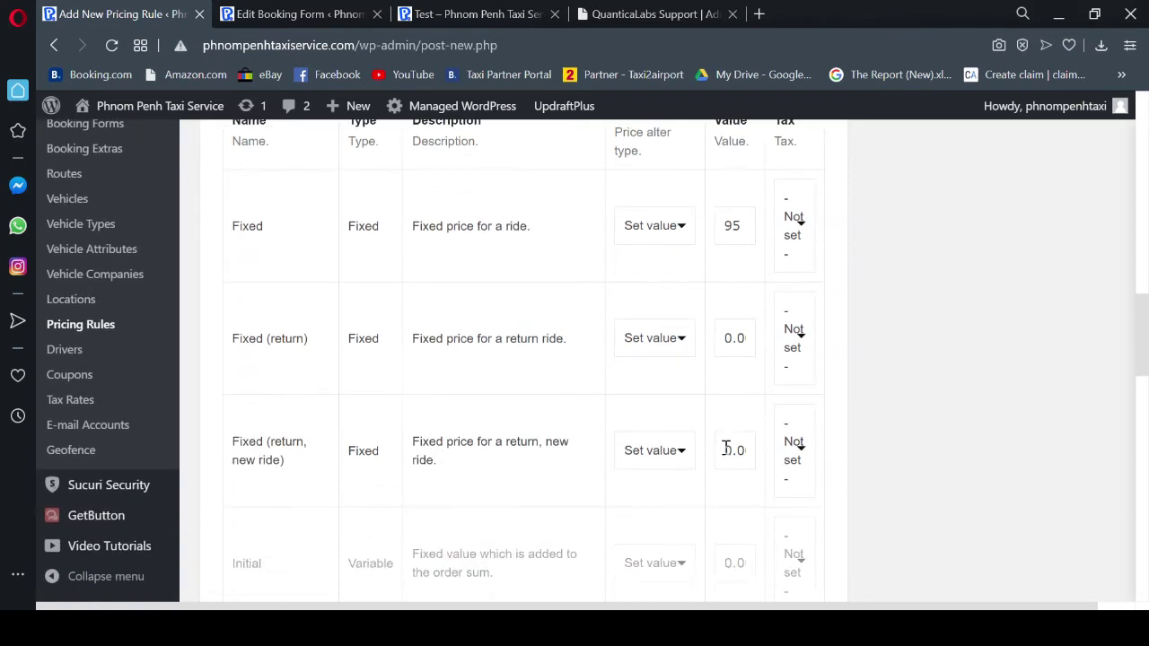
drag(726, 448, 769, 458)
text(95)
- Review the entered prices and publish the Minivan pricing rule
scroll(827, 485, up, 3)
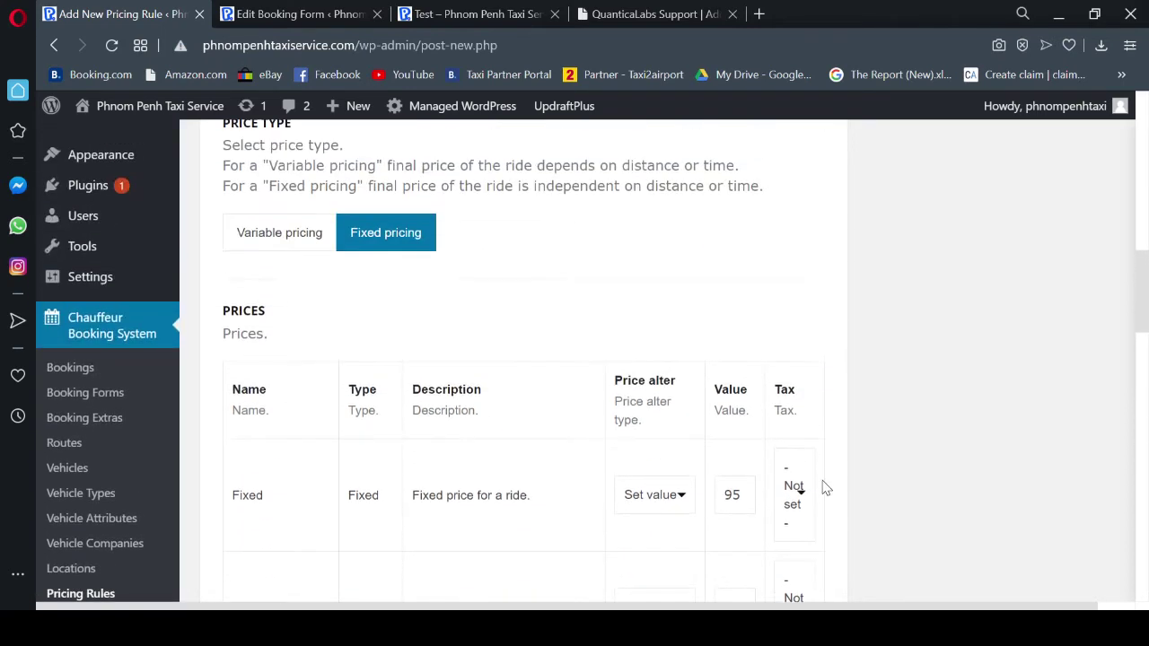
scroll(827, 488, down, 8)
scroll(826, 487, up, 5)
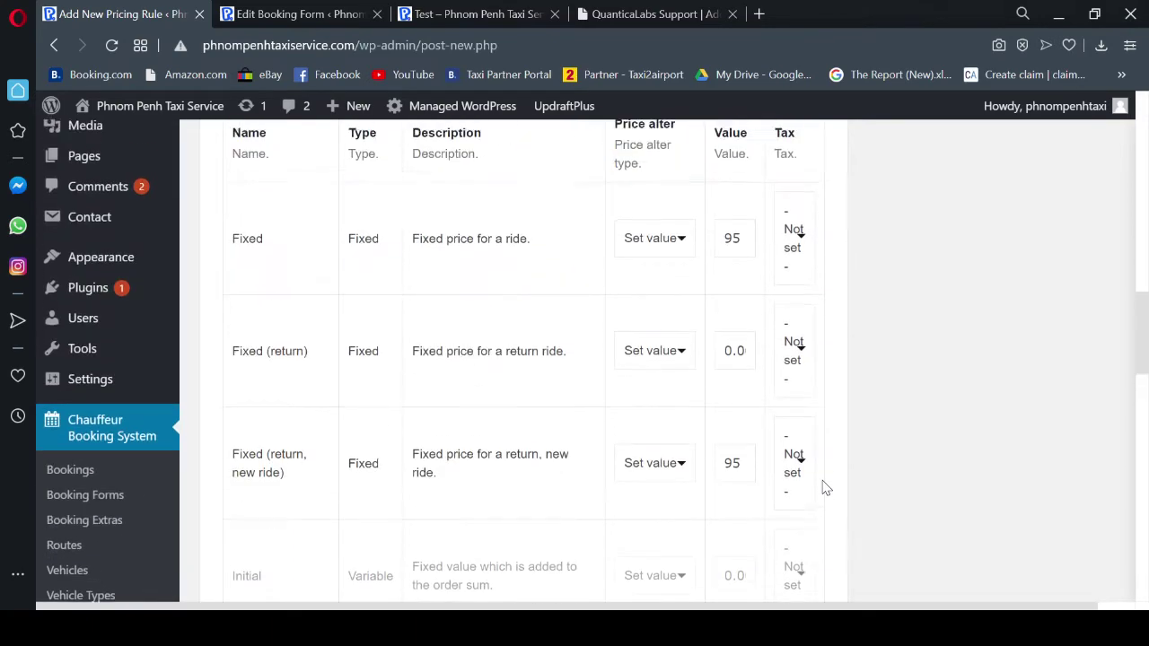
scroll(826, 488, up, 10)
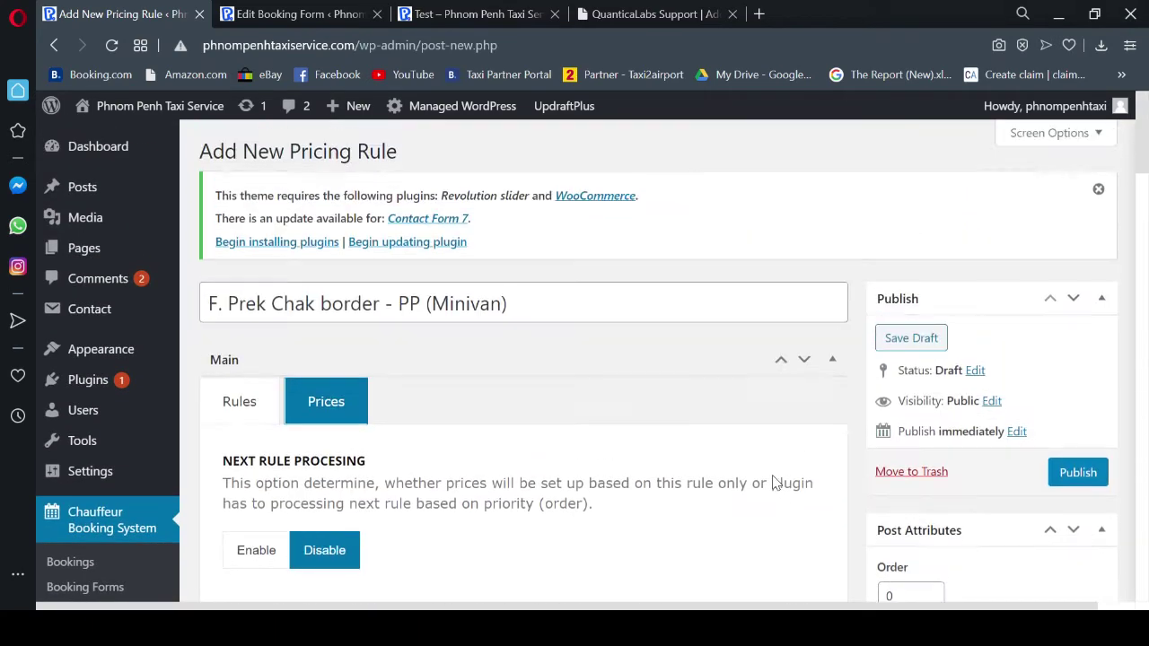
click(1073, 471)
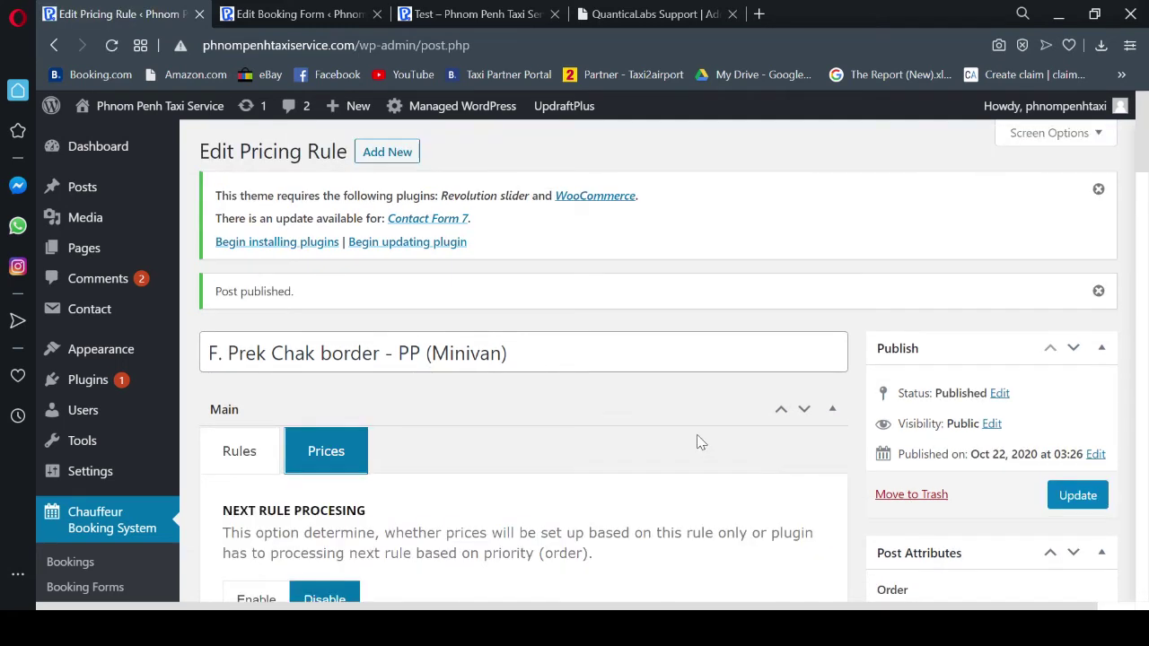
- Create a new pricing rule titled "F. Prek Chak border - PP (Minibus)" and limit it to the Formal Form booking form
click(388, 153)
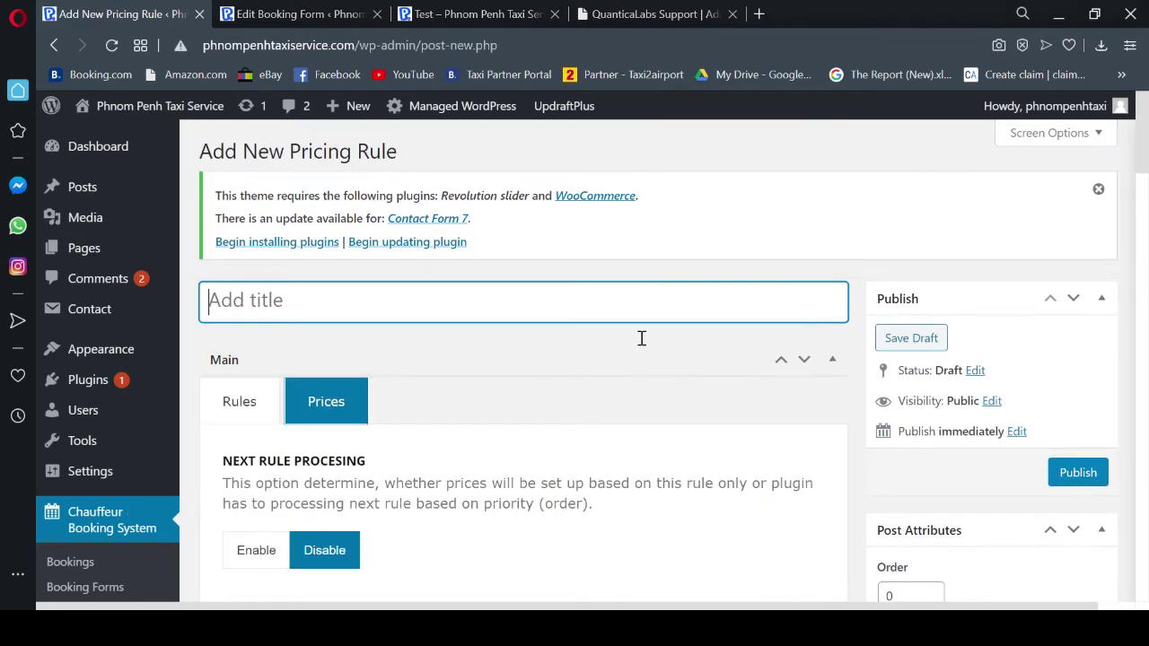
text(F. Prek Chak border - PP)
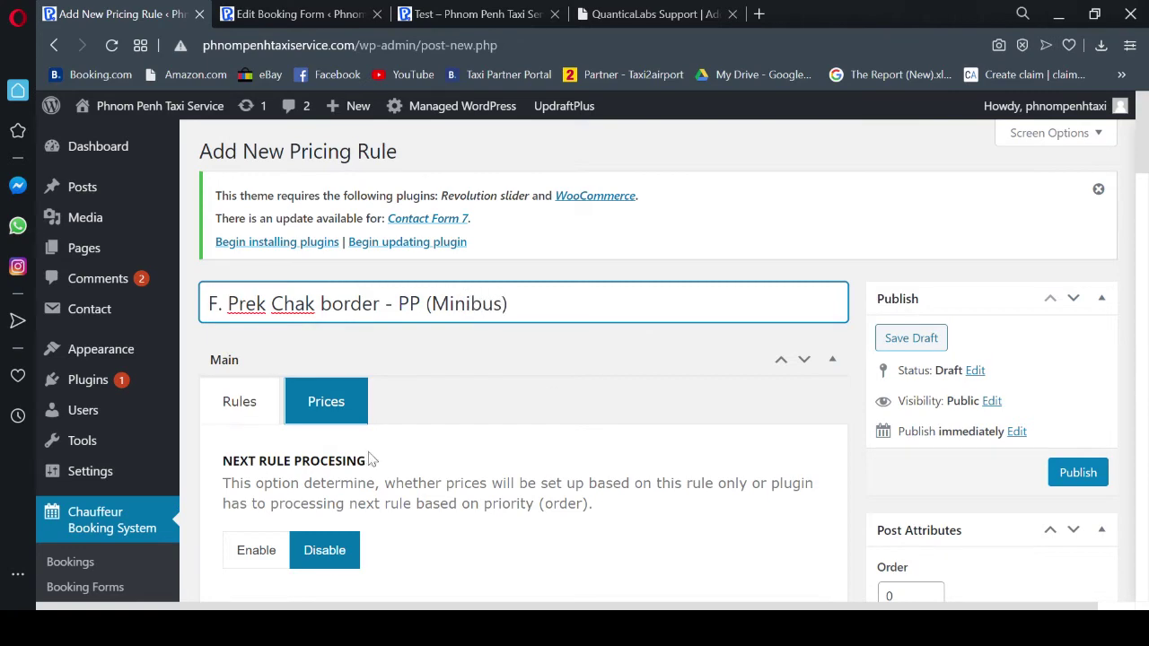
click(239, 405)
scroll(662, 436, down, 3)
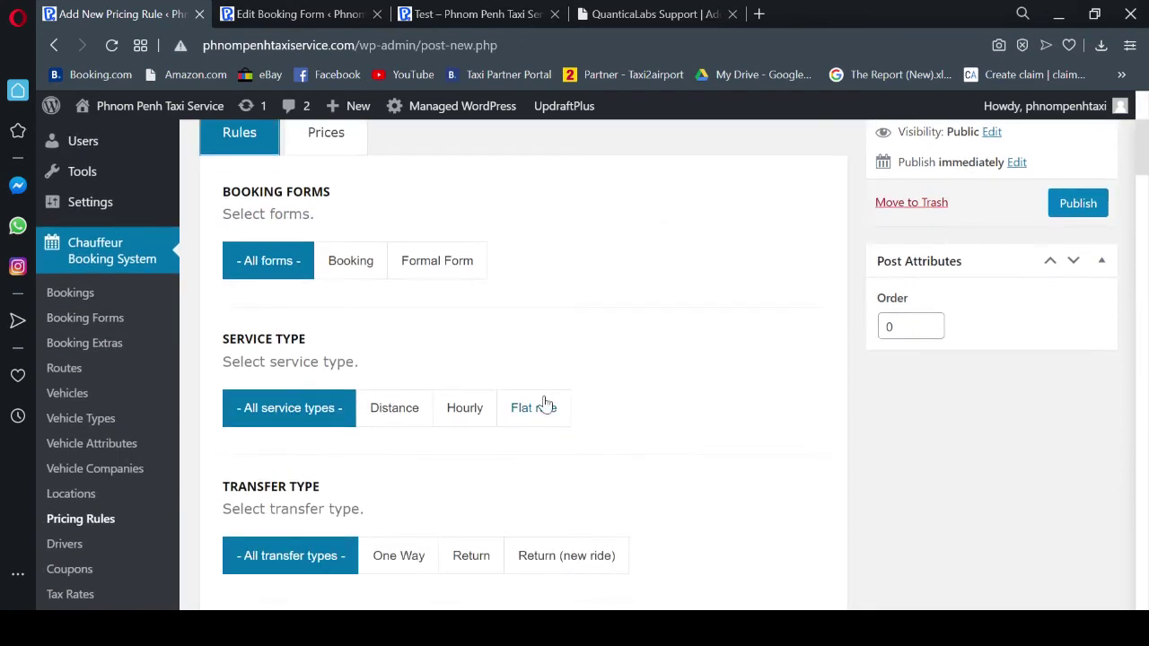
click(446, 270)
- Restrict the new pricing rule to the Minibus vehicle
scroll(687, 400, down, 3)
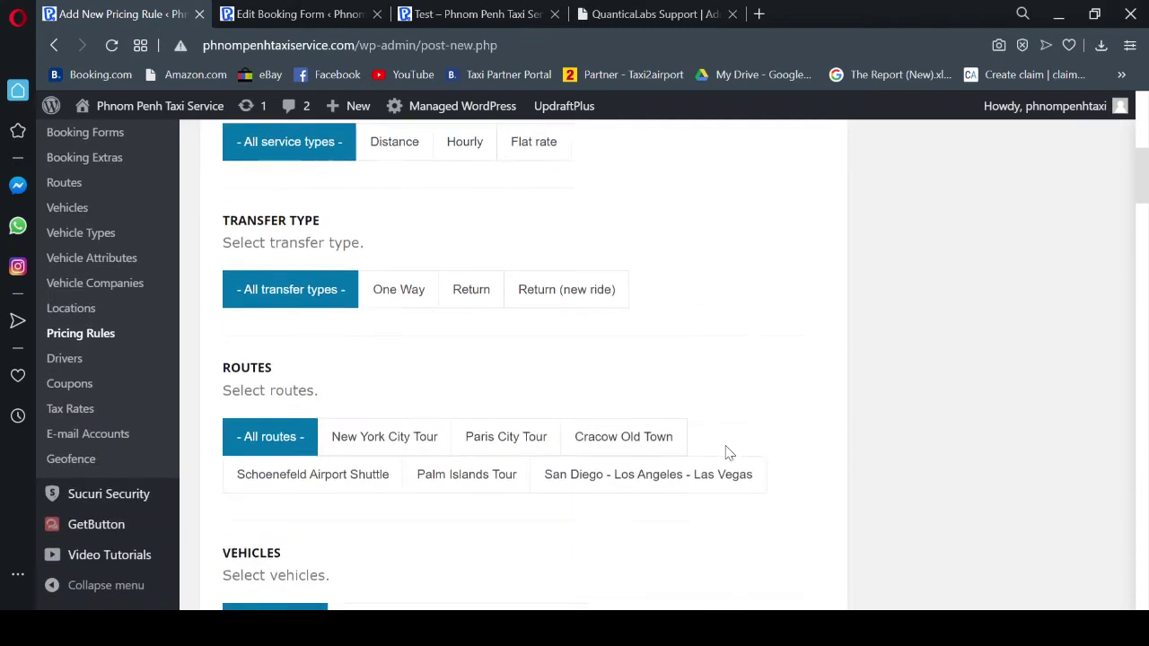
scroll(718, 456, down, 1)
click(544, 529)
- Set the rule's pickup geofence to Prek Chak Border and its drop-off geofence to Phnom Penh City
scroll(695, 502, down, 2)
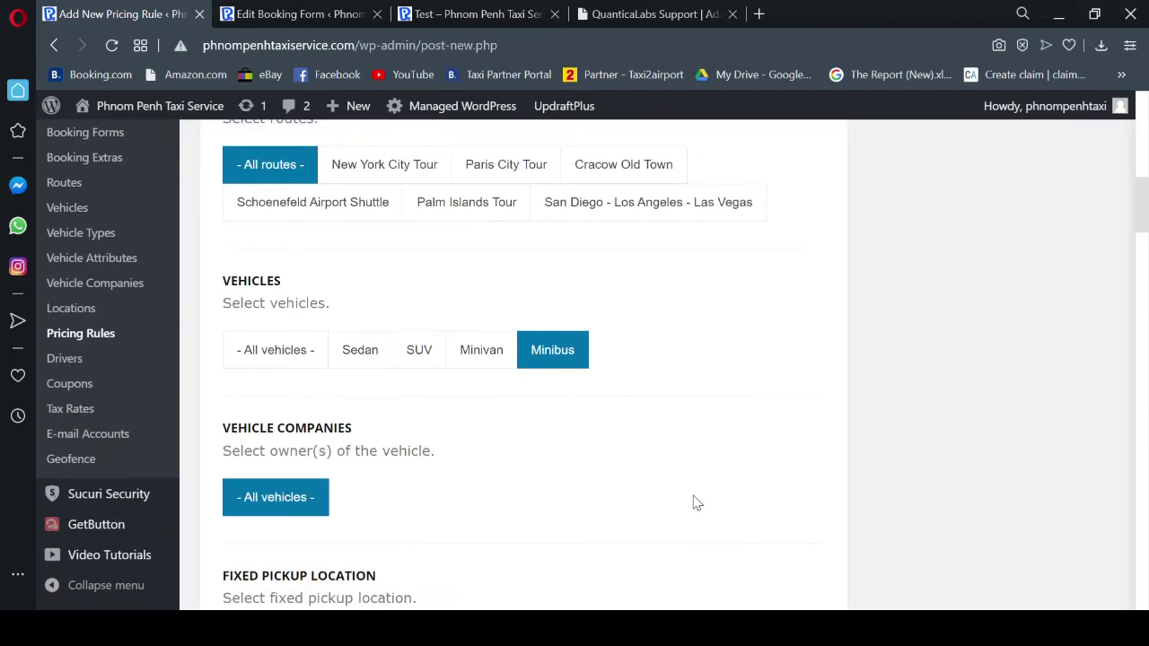
scroll(697, 502, down, 3)
scroll(698, 496, down, 3)
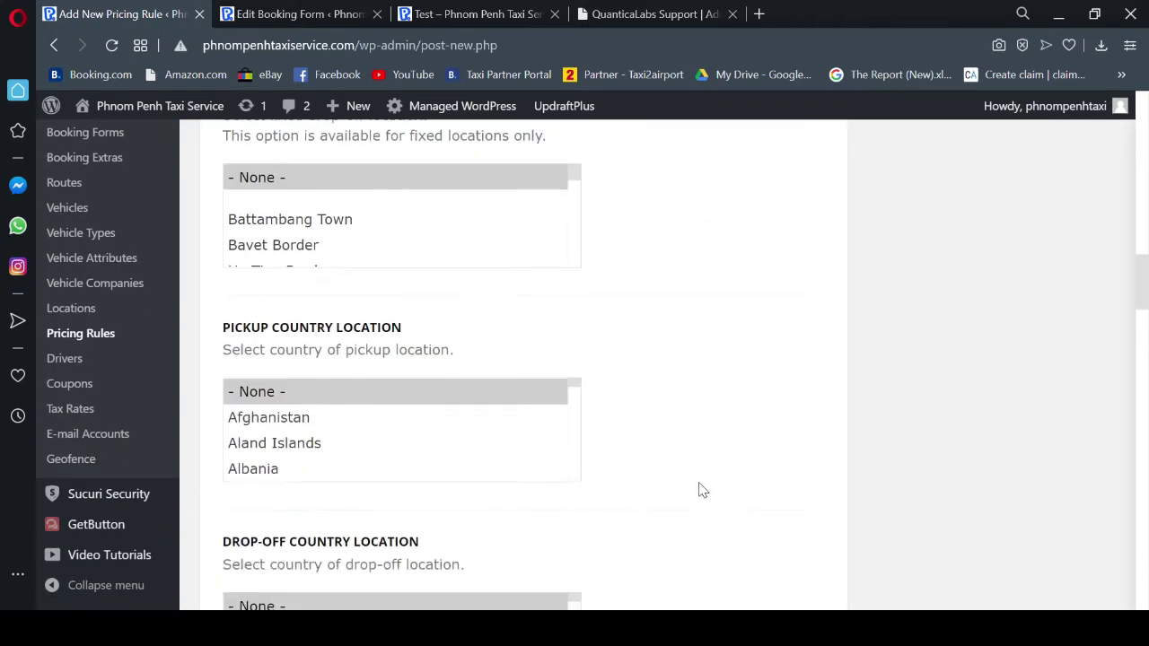
scroll(702, 491, down, 6)
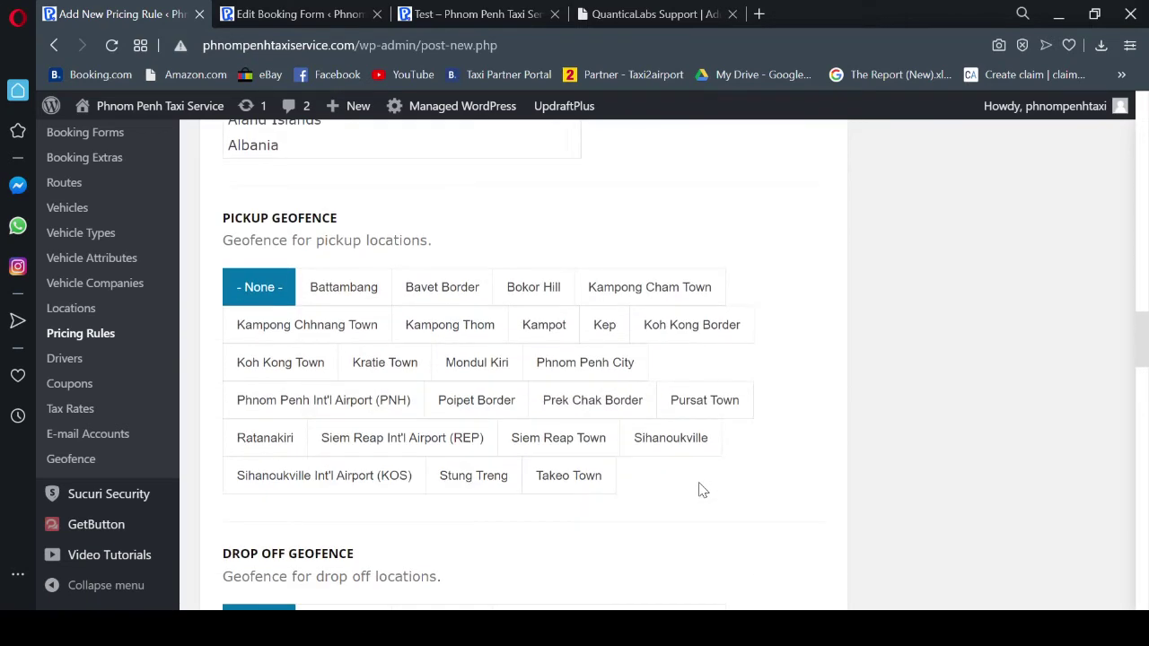
click(592, 401)
scroll(718, 422, down, 3)
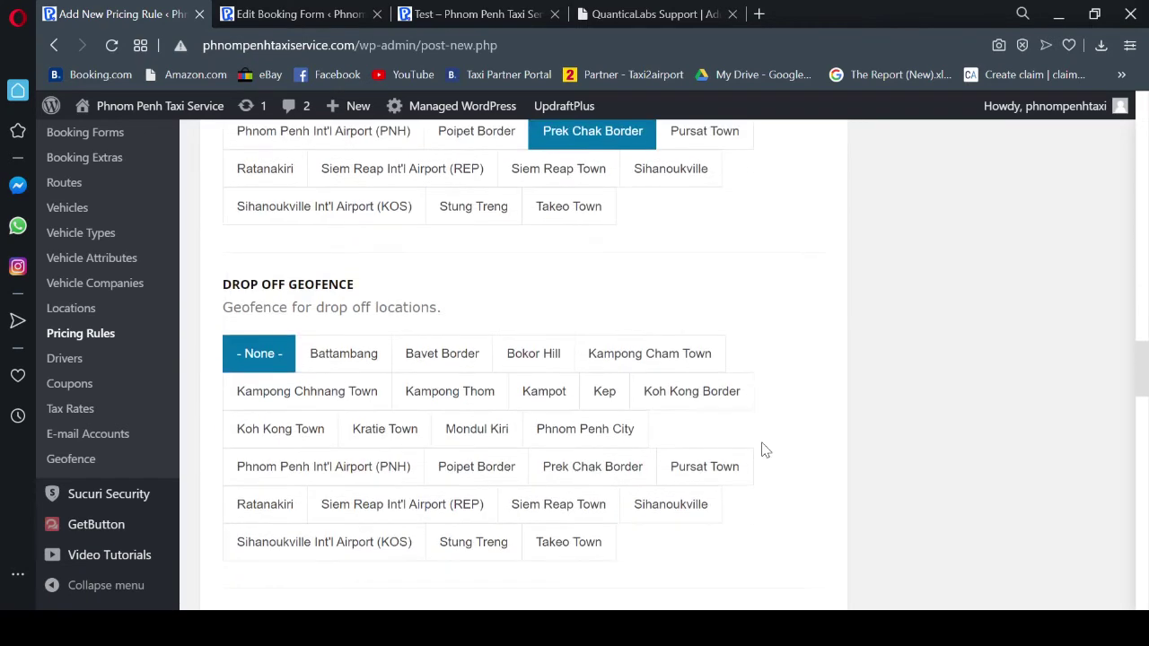
click(585, 433)
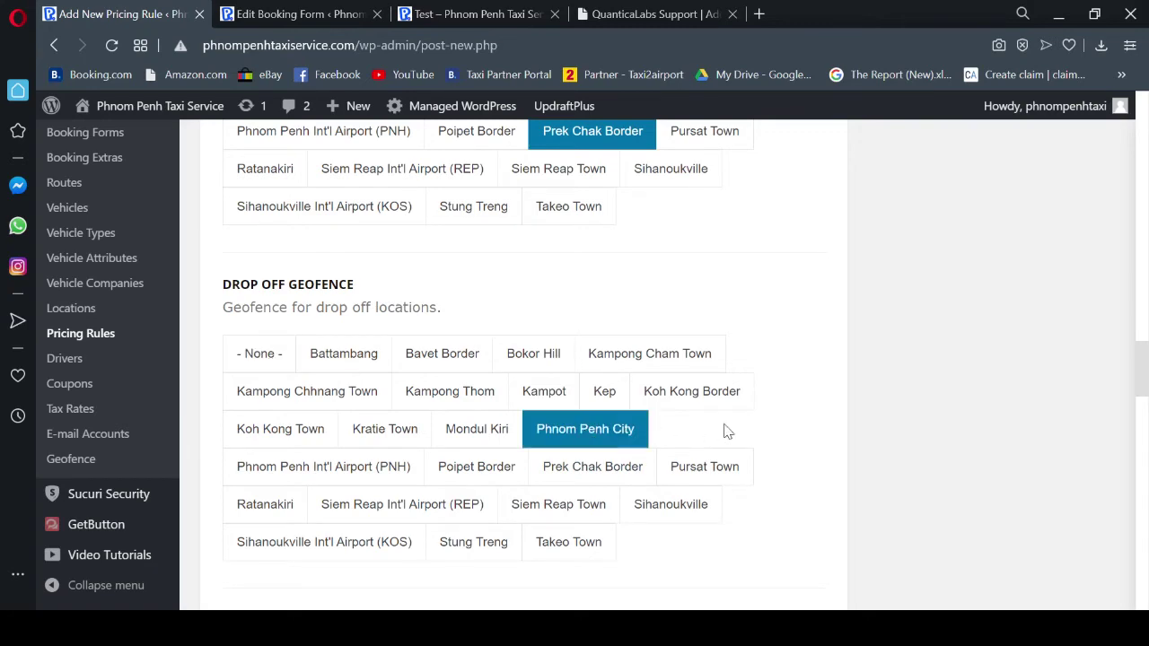
- Set the price type of the Minibus pricing rule to Fixed pricing
scroll(768, 435, up, 15)
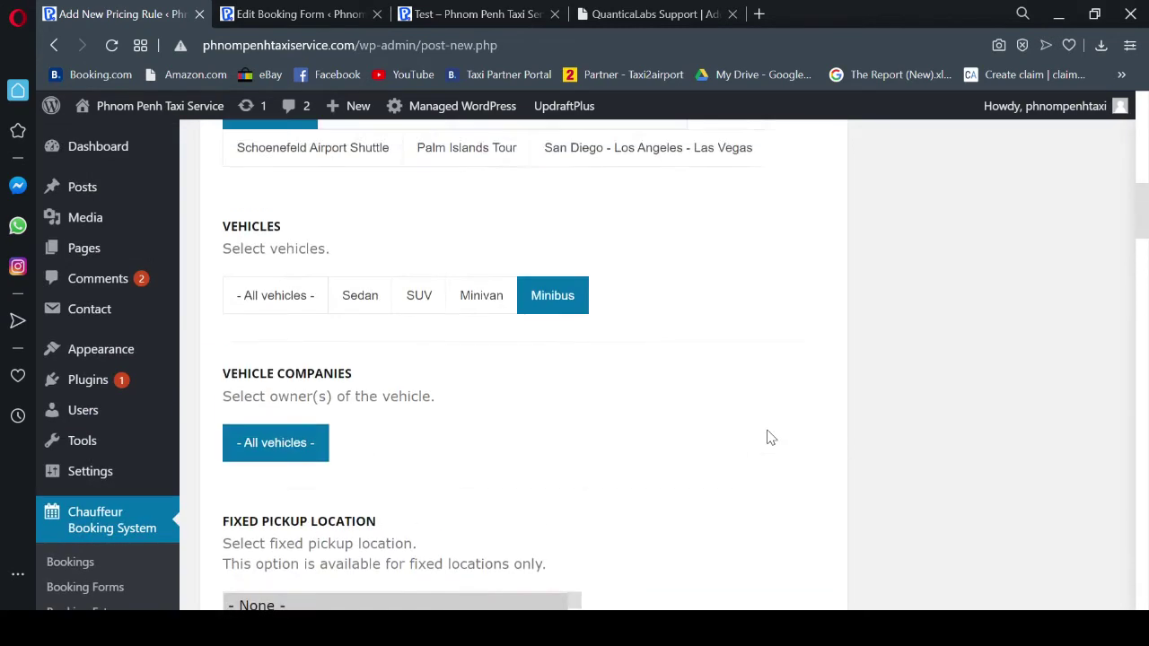
scroll(769, 438, up, 12)
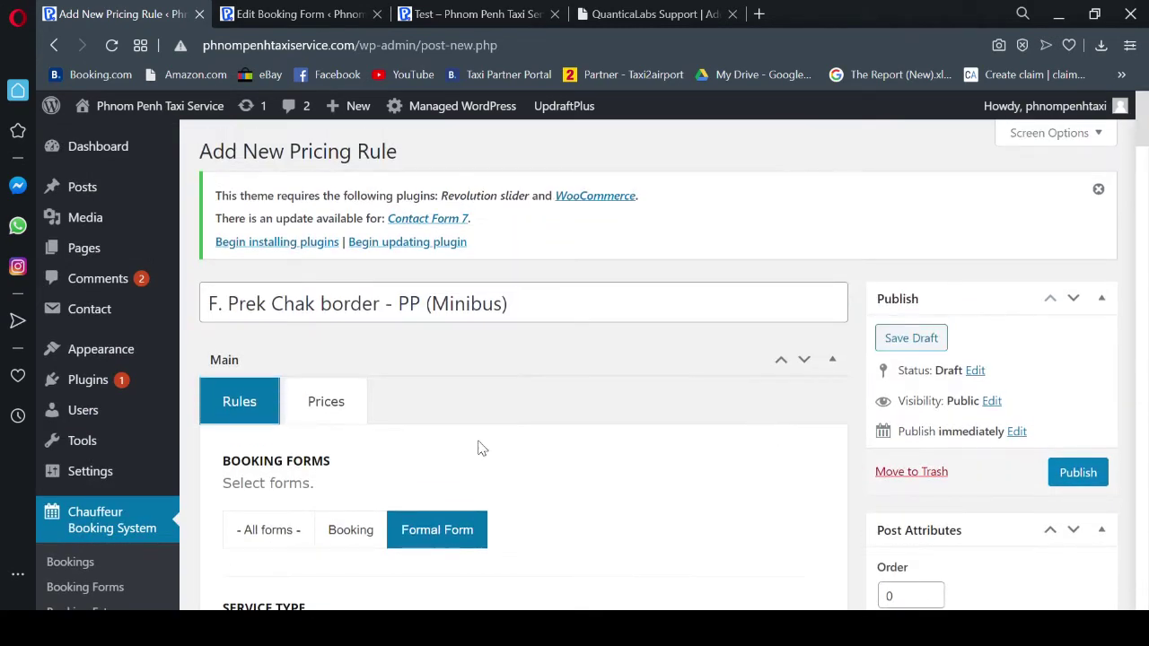
click(321, 401)
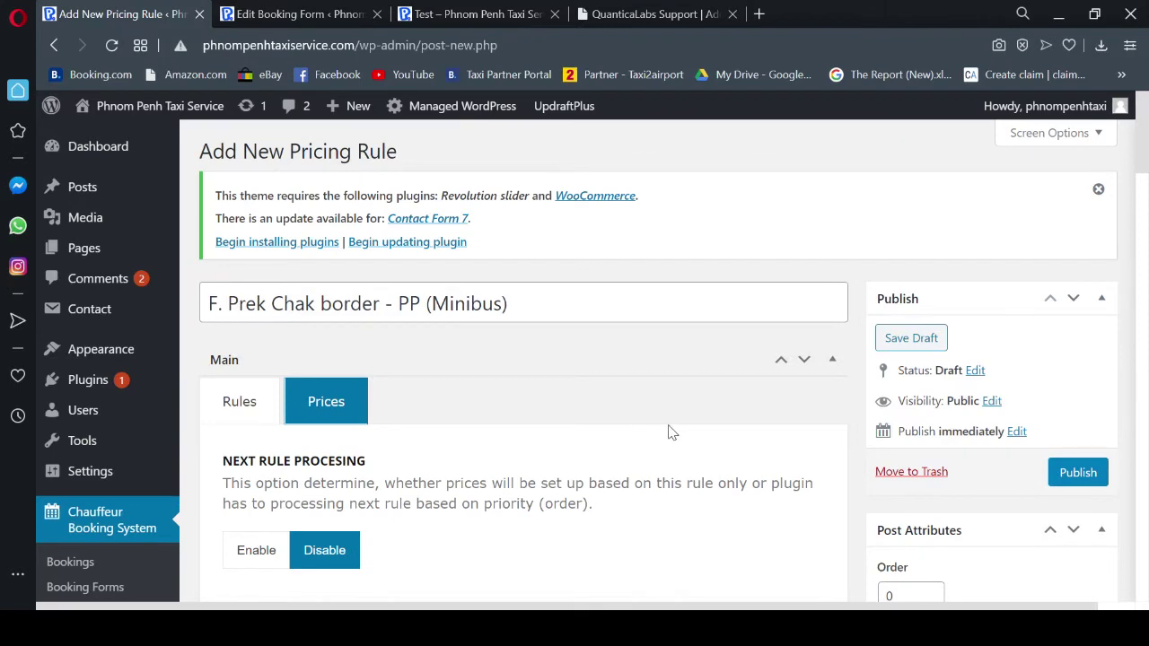
scroll(668, 433, down, 7)
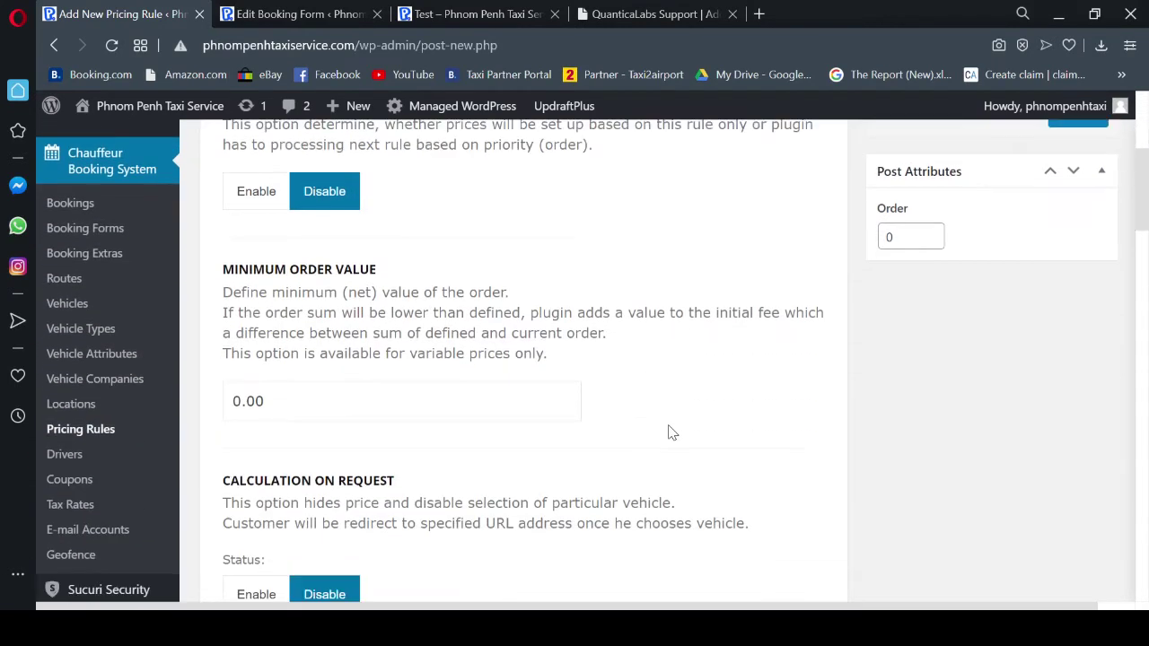
scroll(668, 433, down, 4)
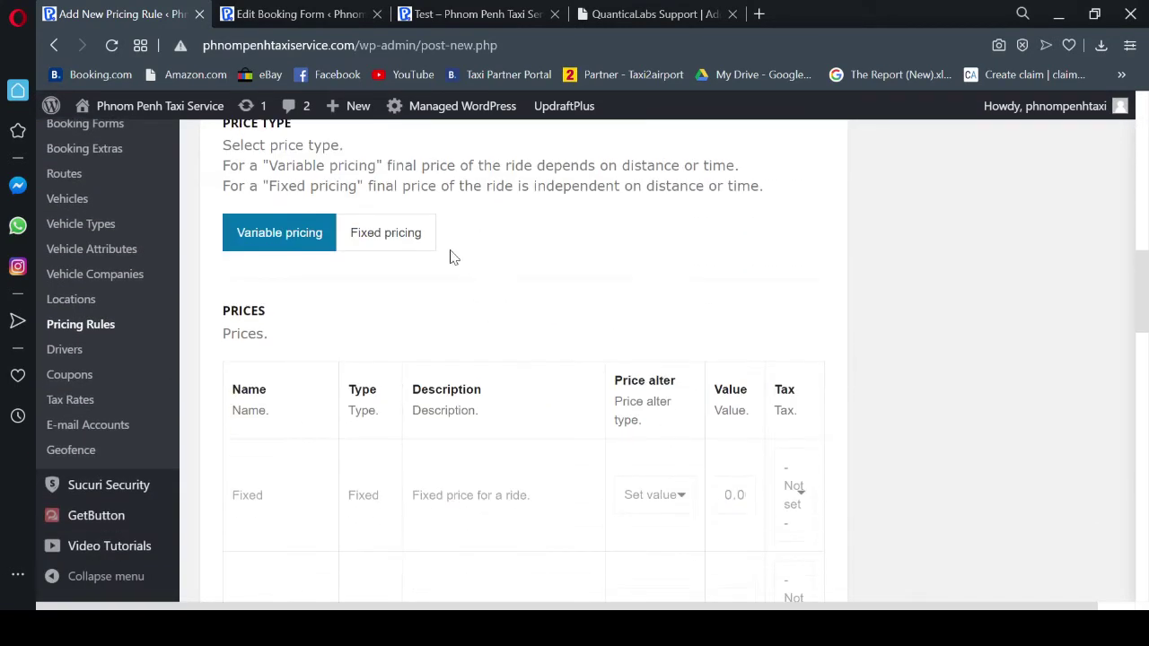
click(406, 238)
scroll(605, 335, up, 1)
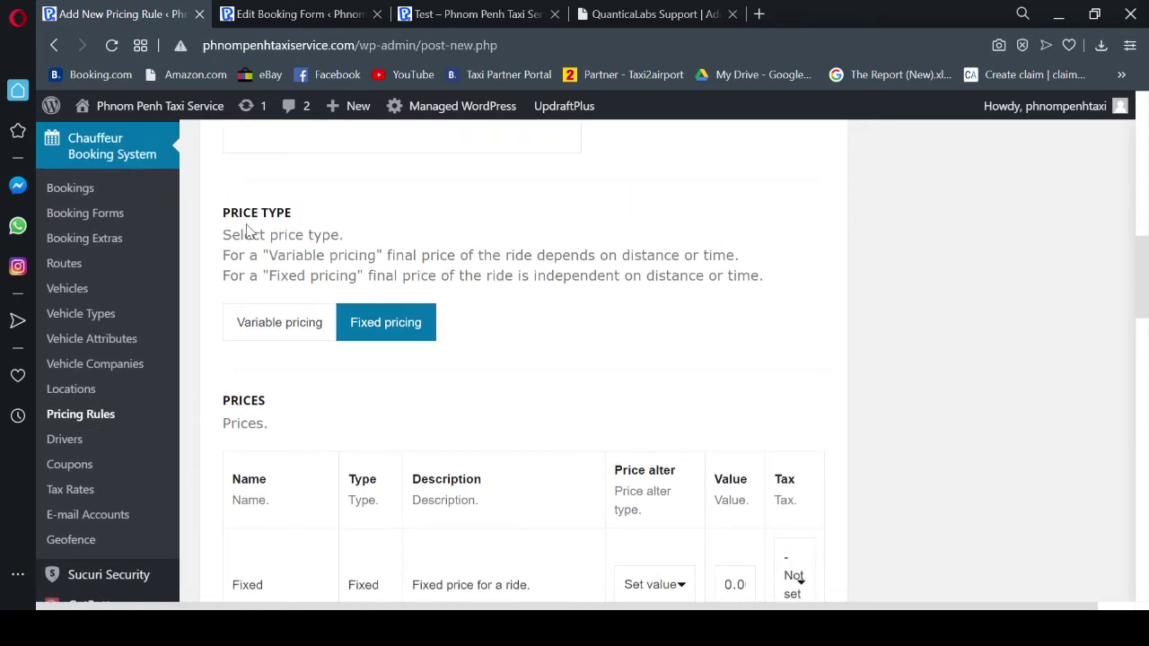
drag(222, 216, 477, 336)
click(477, 336)
- Set the Minibus rule's Fixed price and Fixed (return, new ride) price to 100 each
scroll(638, 374, down, 2)
drag(728, 404, 777, 421)
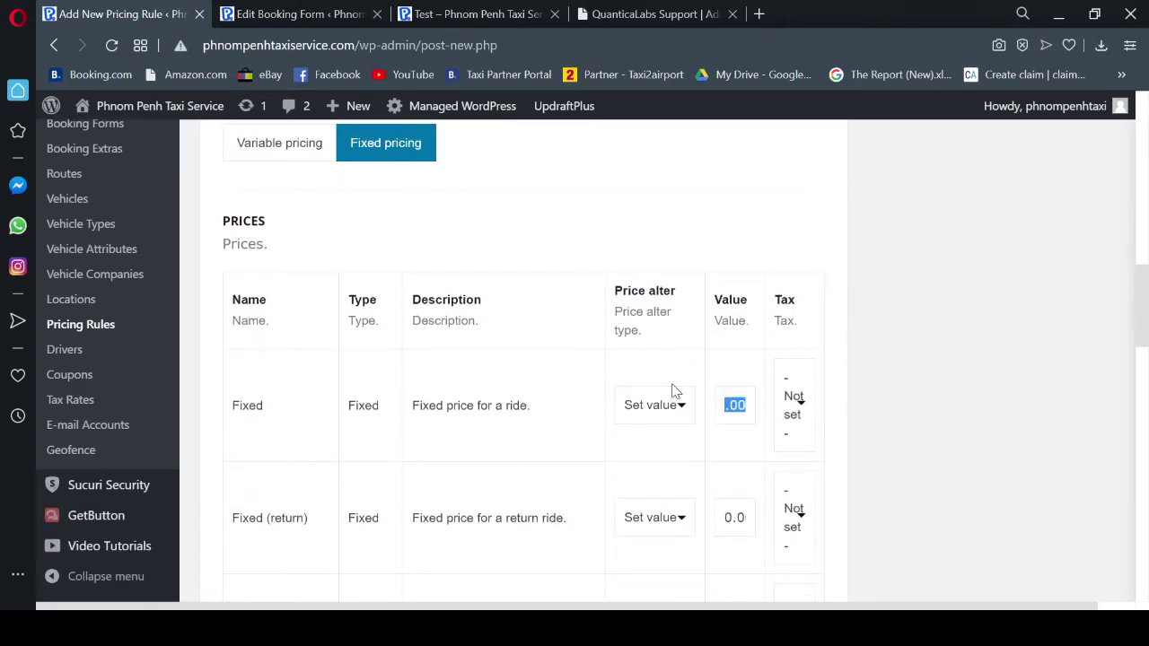
text(100)
scroll(830, 498, down, 1)
drag(727, 545, 772, 554)
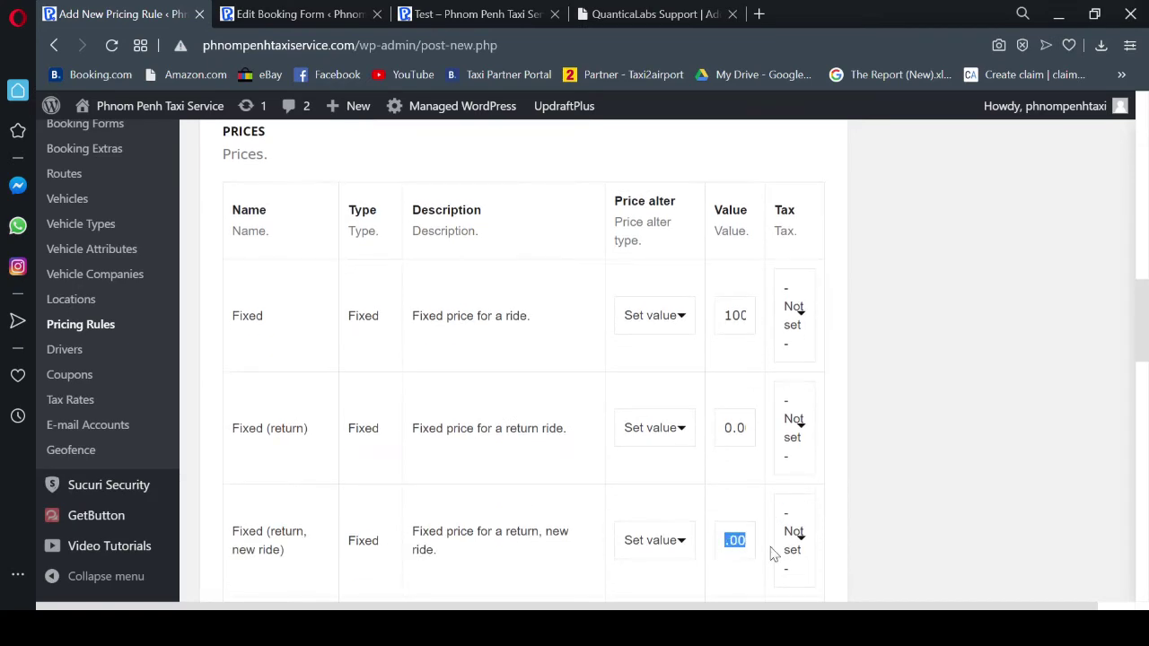
text(100)
- Publish the Minibus pricing rule
scroll(824, 516, up, 4)
scroll(824, 496, up, 5)
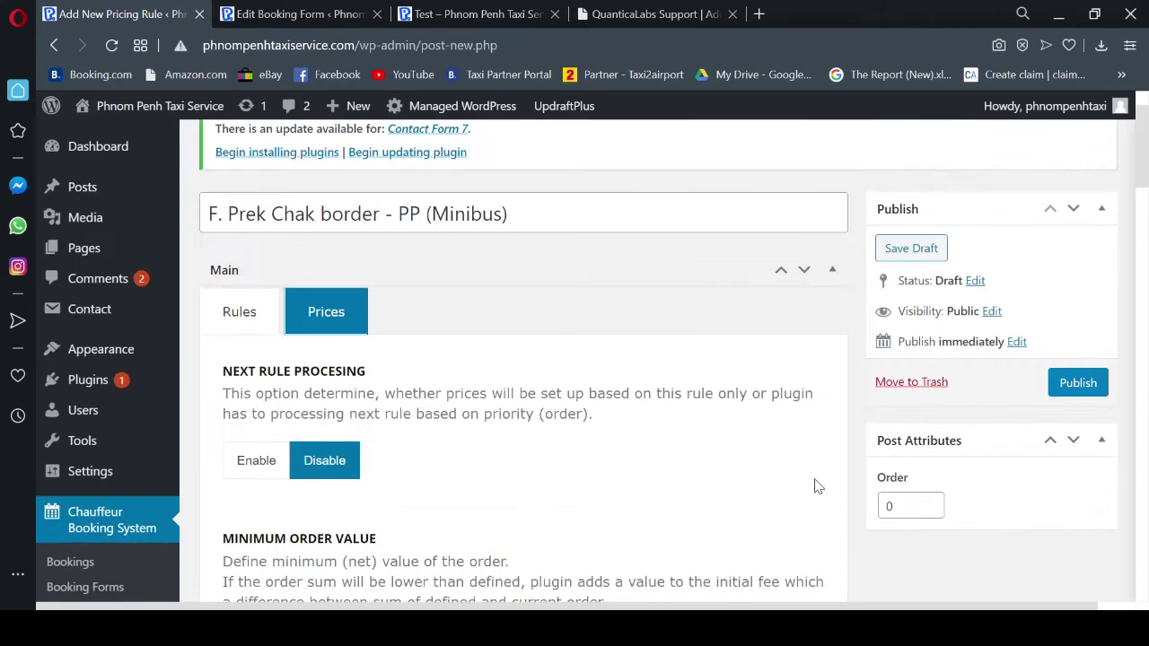
scroll(752, 476, up, 1)
click(1078, 473)
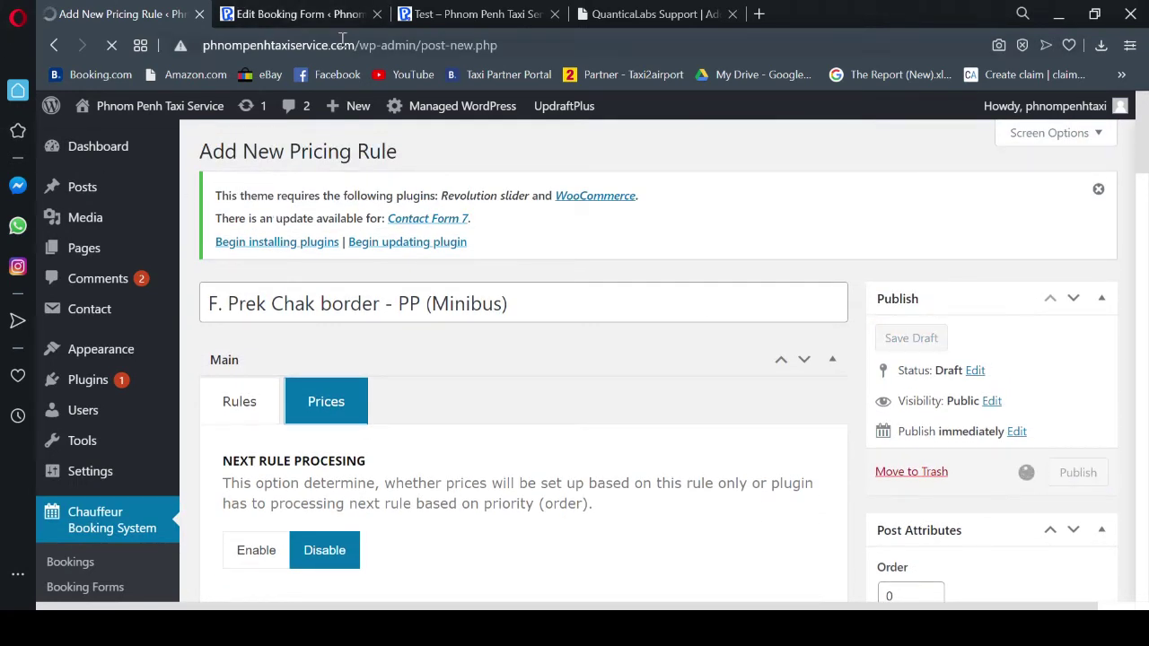
- Switch to the Test booking page and examine the vehicle prices and the route in the summary
click(466, 14)
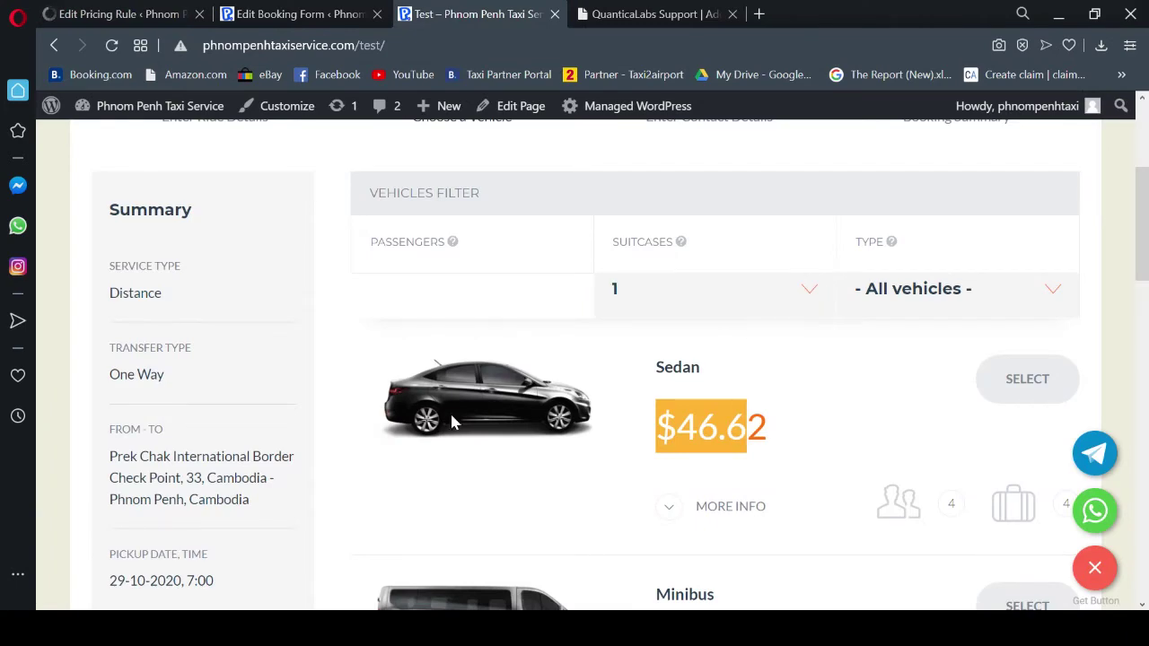
scroll(440, 415, down, 3)
scroll(485, 432, down, 4)
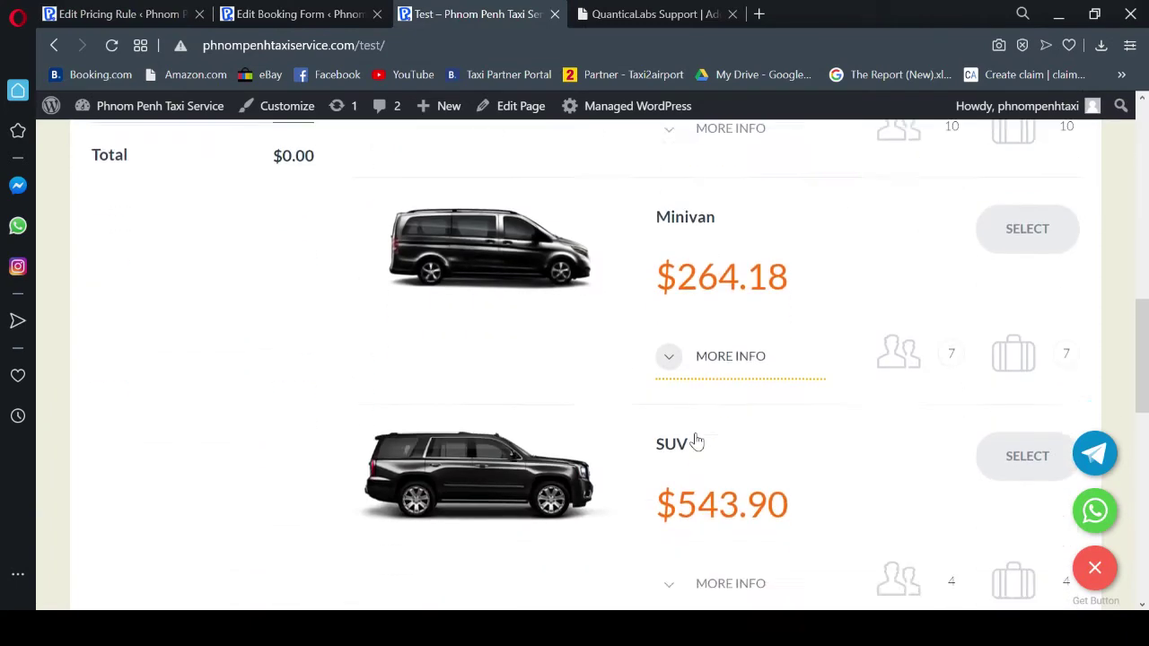
scroll(692, 441, down, 2)
scroll(215, 296, up, 5)
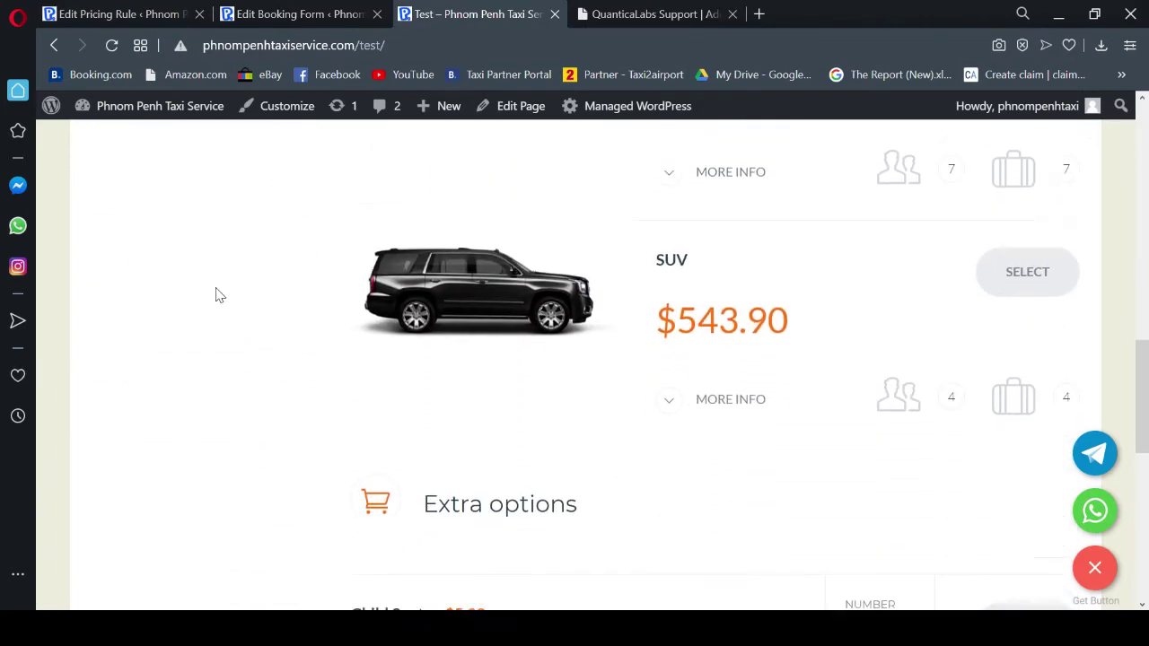
scroll(211, 296, up, 2)
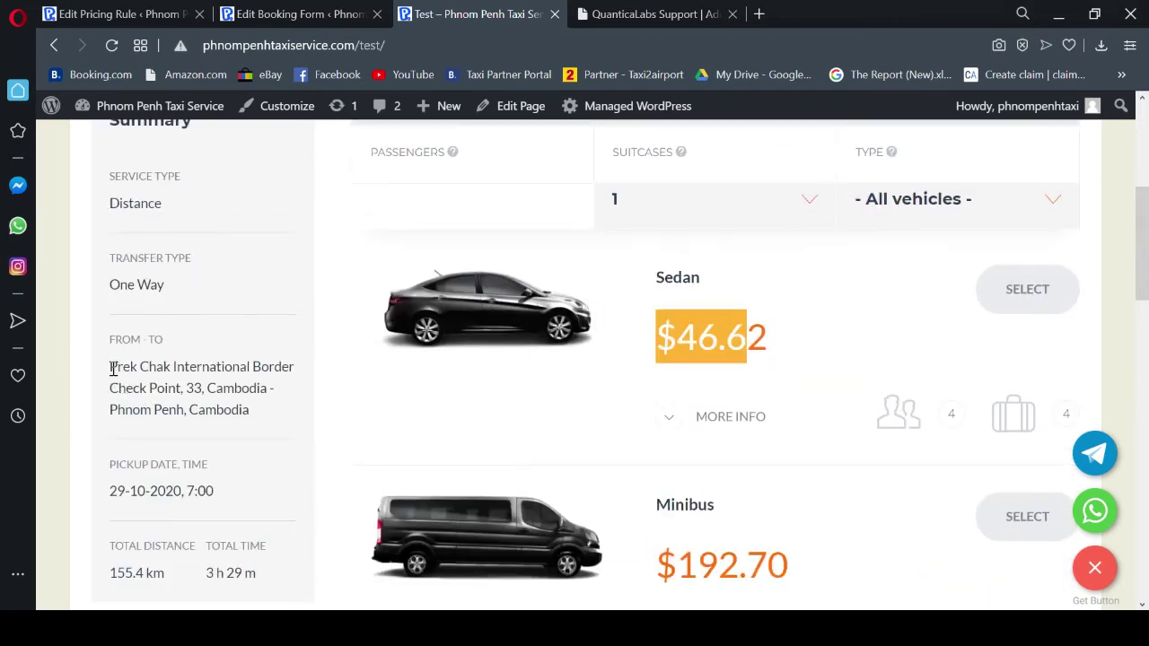
drag(112, 368, 269, 416)
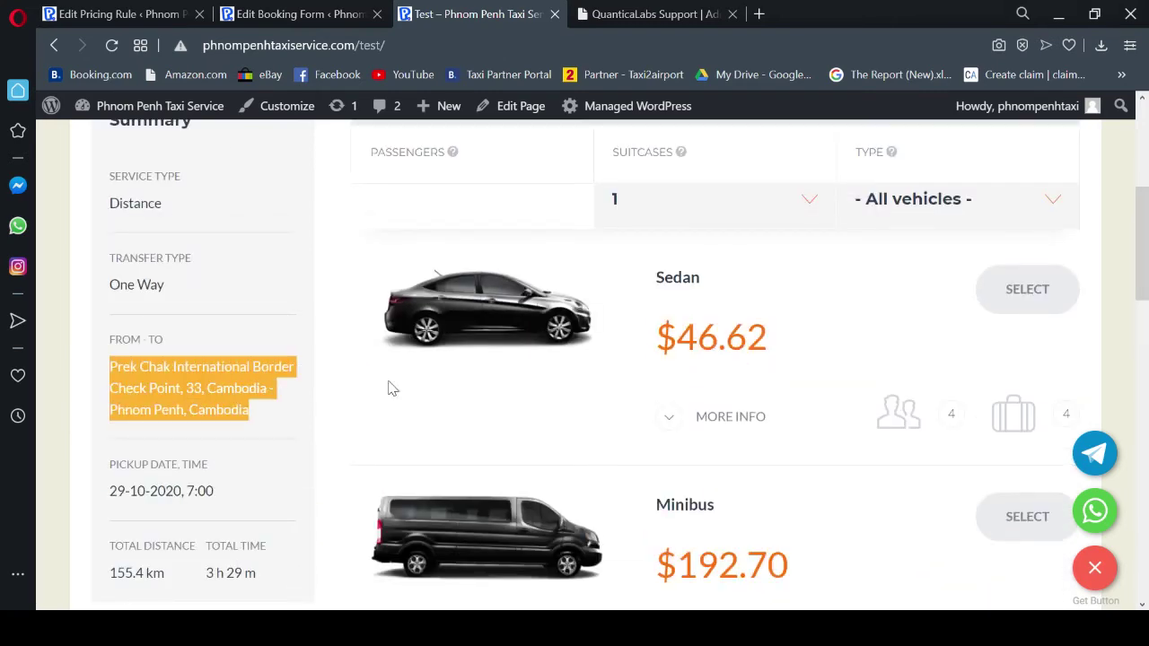
- Return to the ride details of the test booking, showing its pickup and drop-off locations
scroll(391, 388, down, 8)
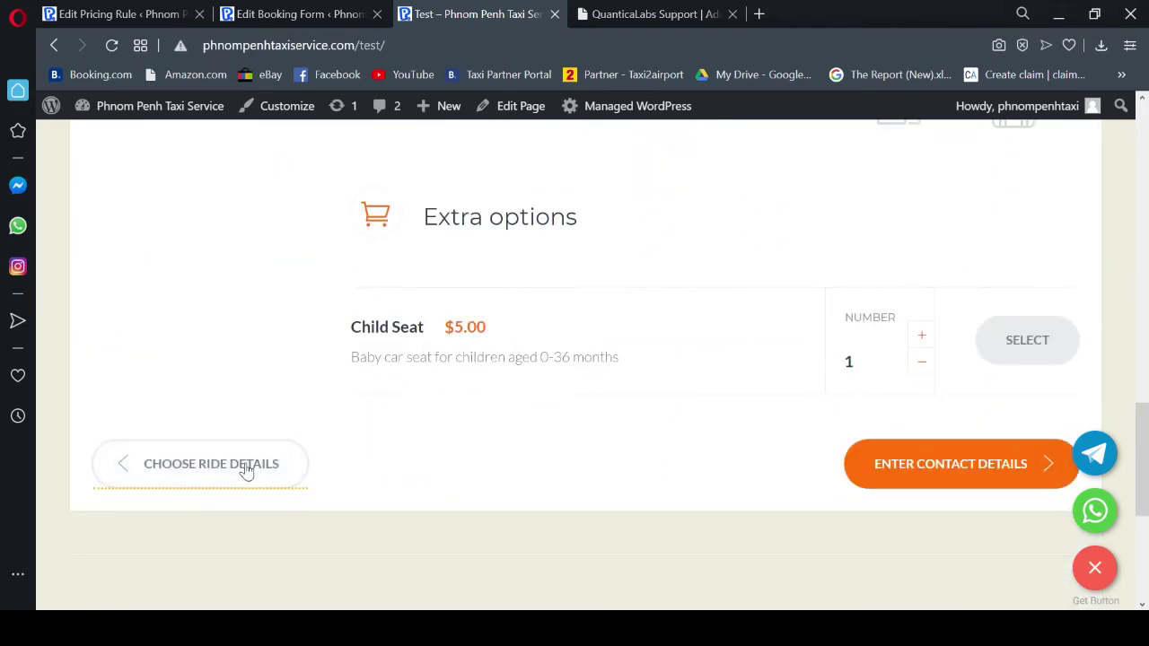
click(245, 473)
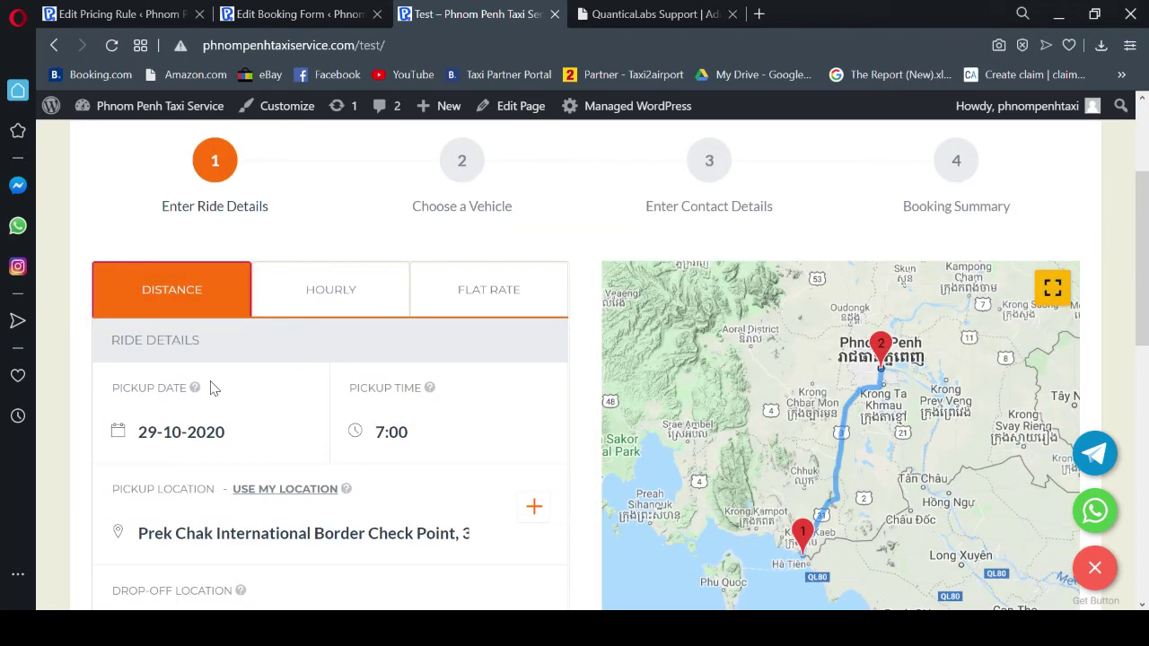
scroll(213, 388, down, 2)
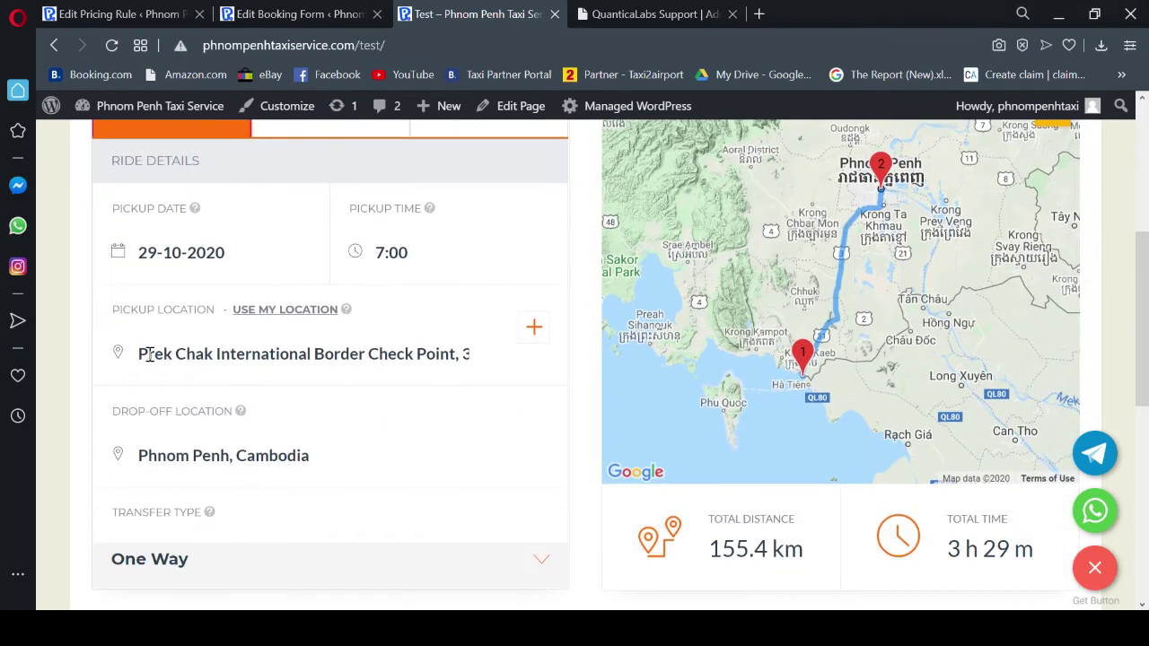
- Proceed to the vehicle choice for the Prek Chak to Phnom Penh test ride and examine each vehicle's price
drag(140, 354, 449, 355)
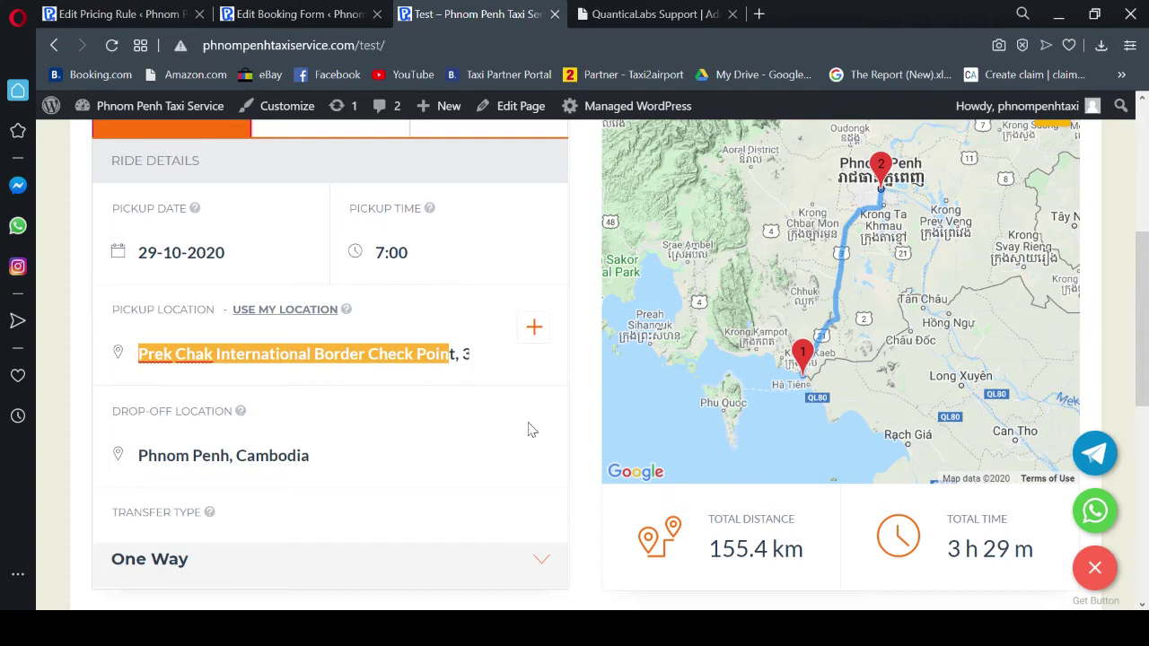
drag(351, 458, 138, 456)
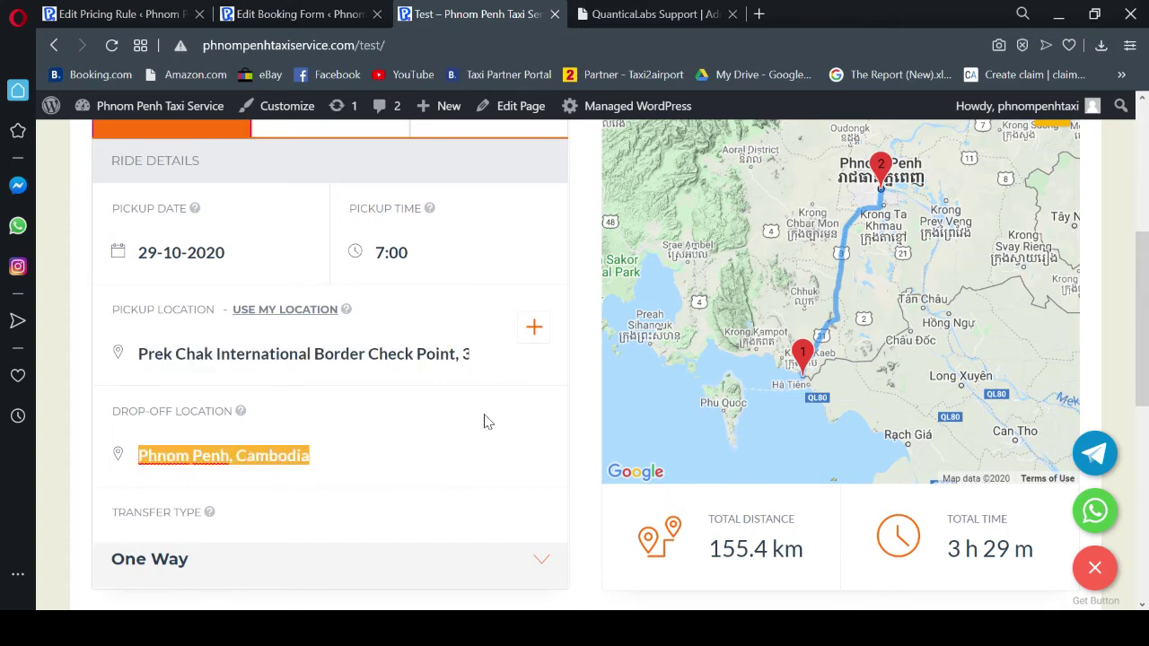
scroll(484, 422, down, 3)
click(771, 404)
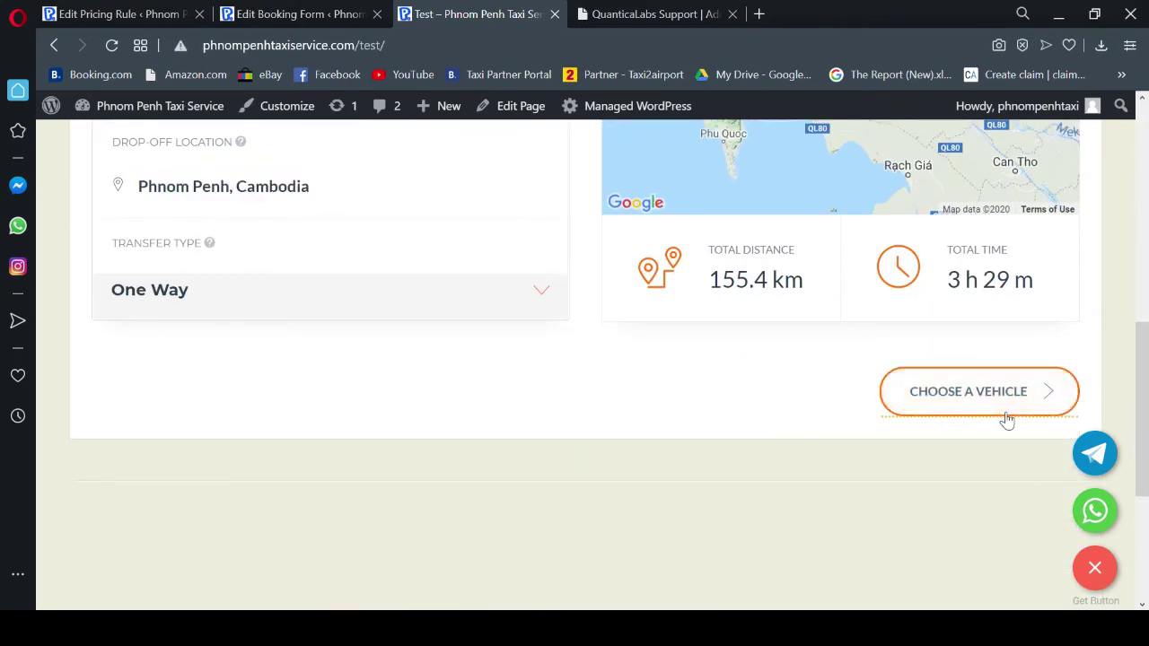
click(980, 400)
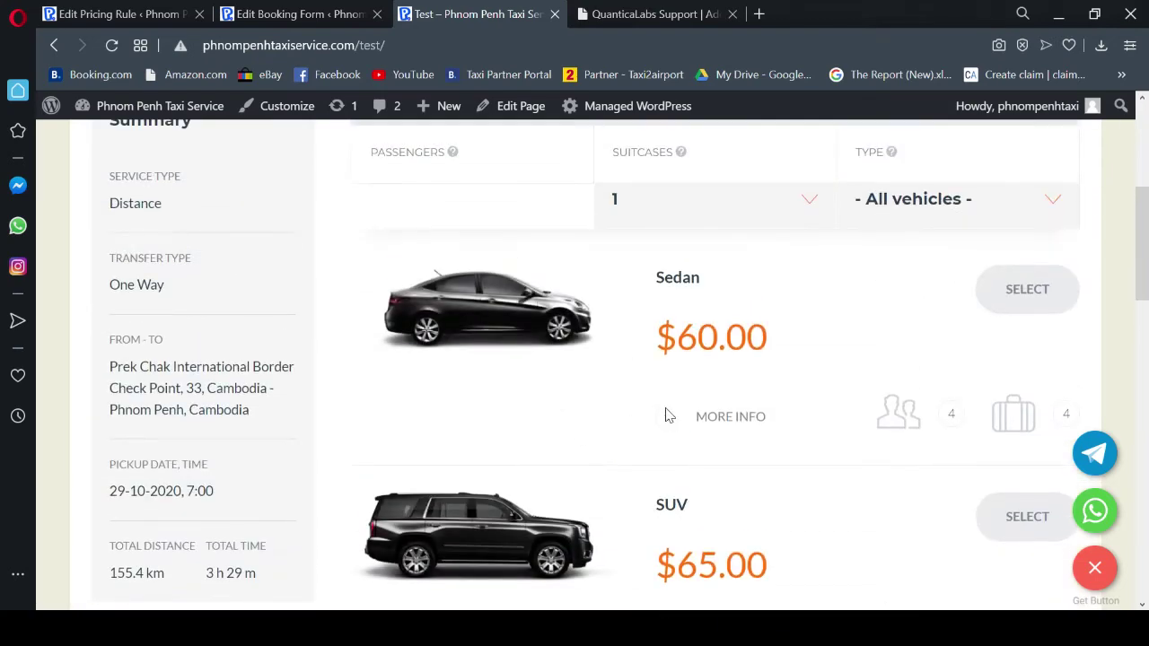
scroll(700, 350, down, 2)
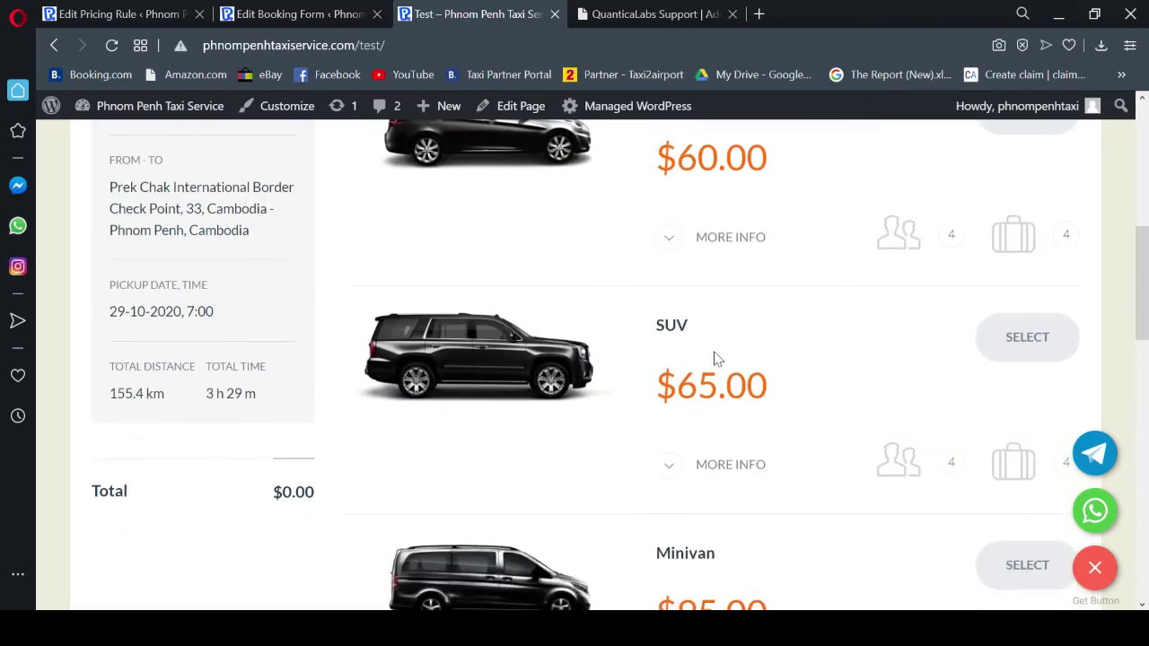
scroll(737, 383, down, 5)
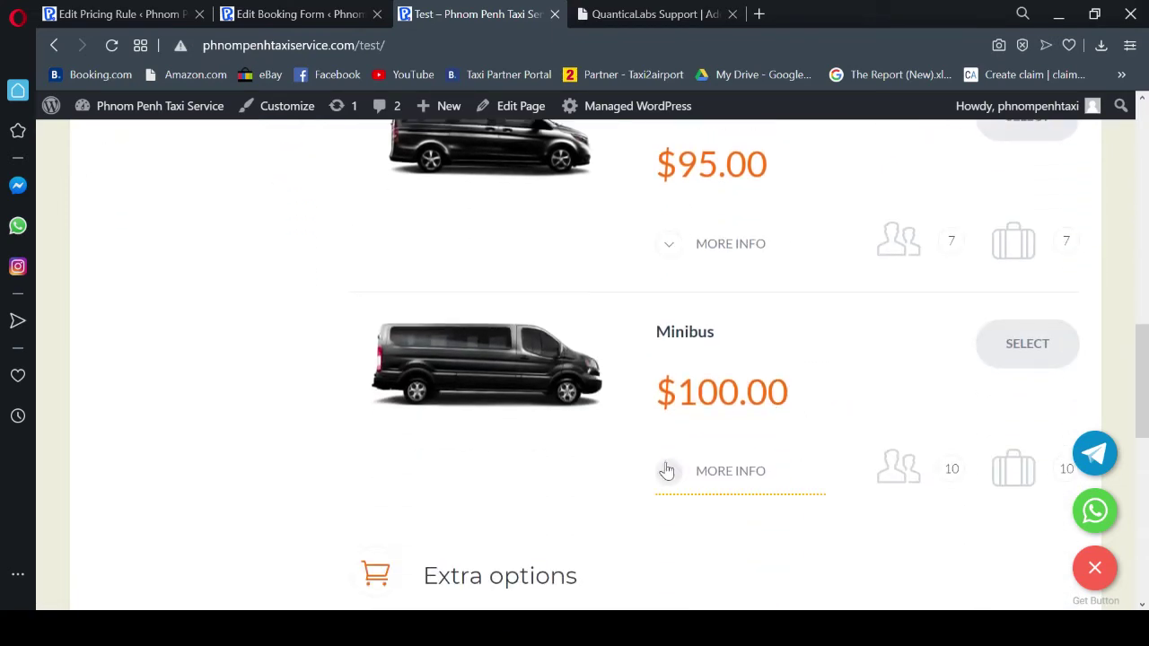
scroll(661, 469, up, 10)
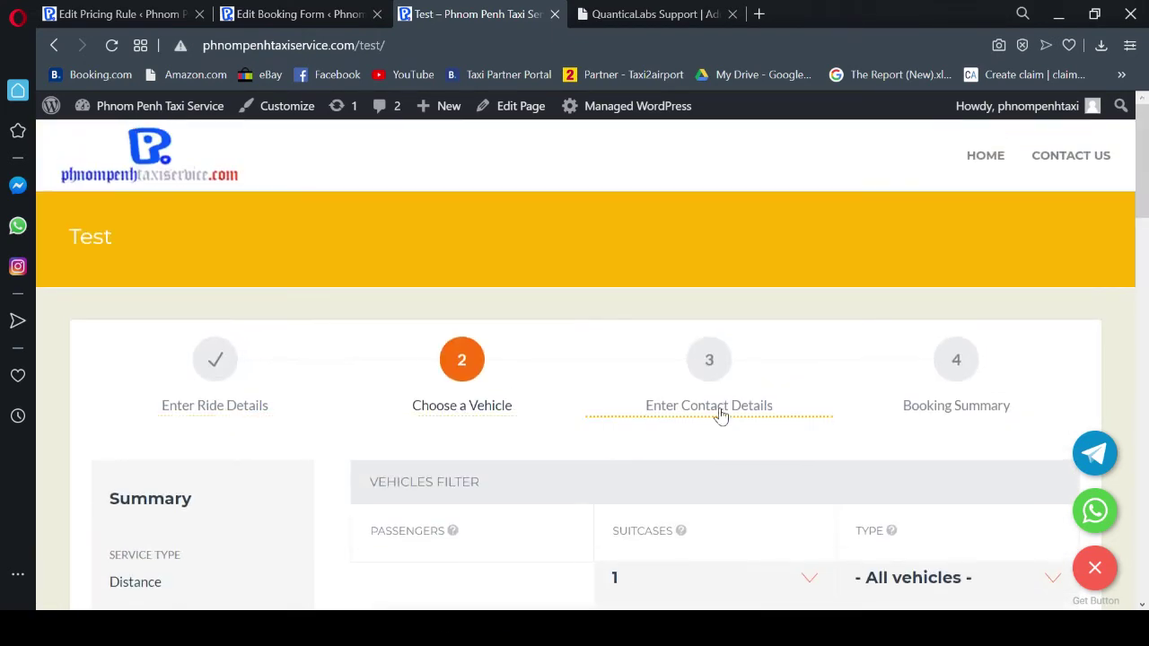
scroll(746, 457, down, 2)
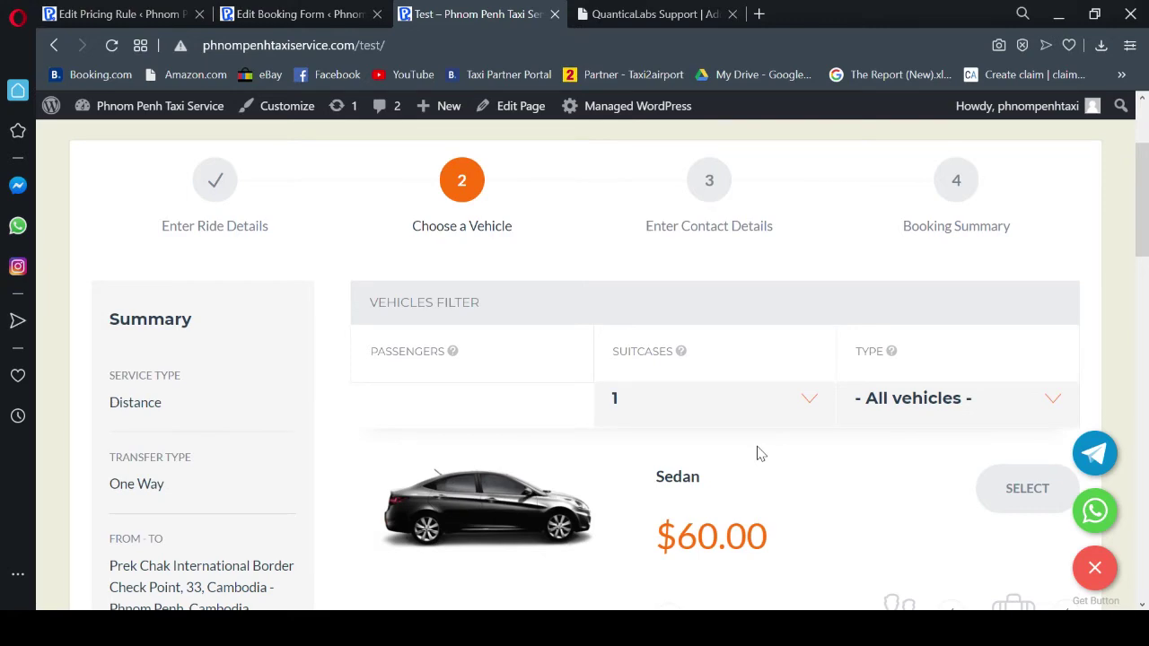
scroll(296, 429, up, 2)
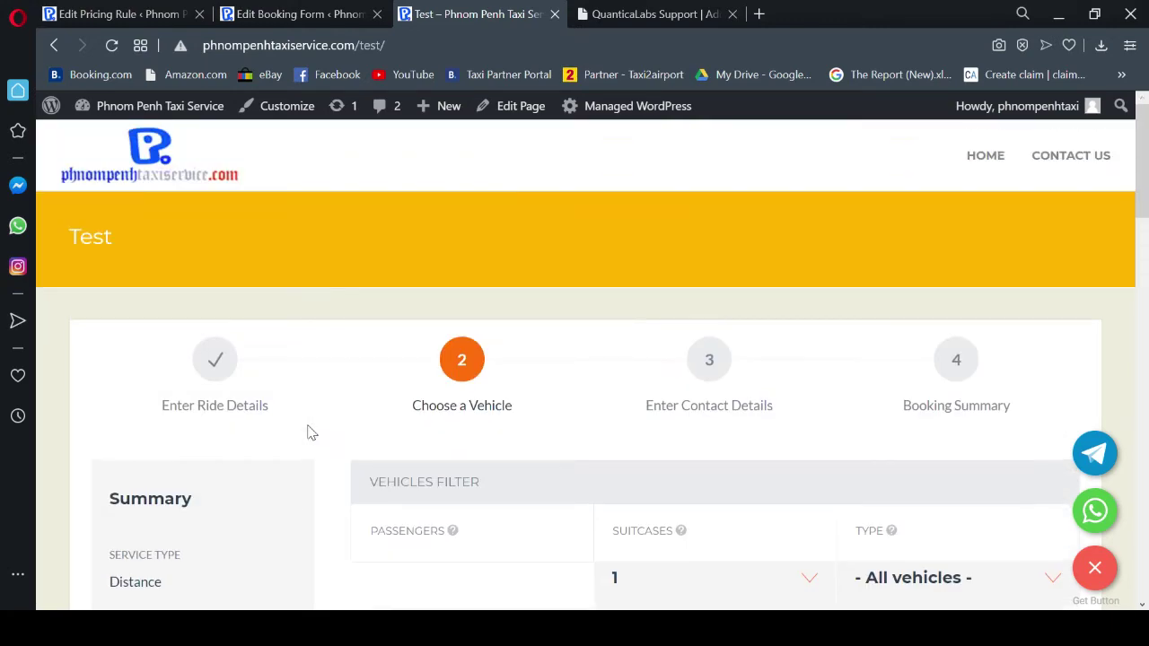
scroll(310, 431, down, 7)
scroll(320, 359, up, 3)
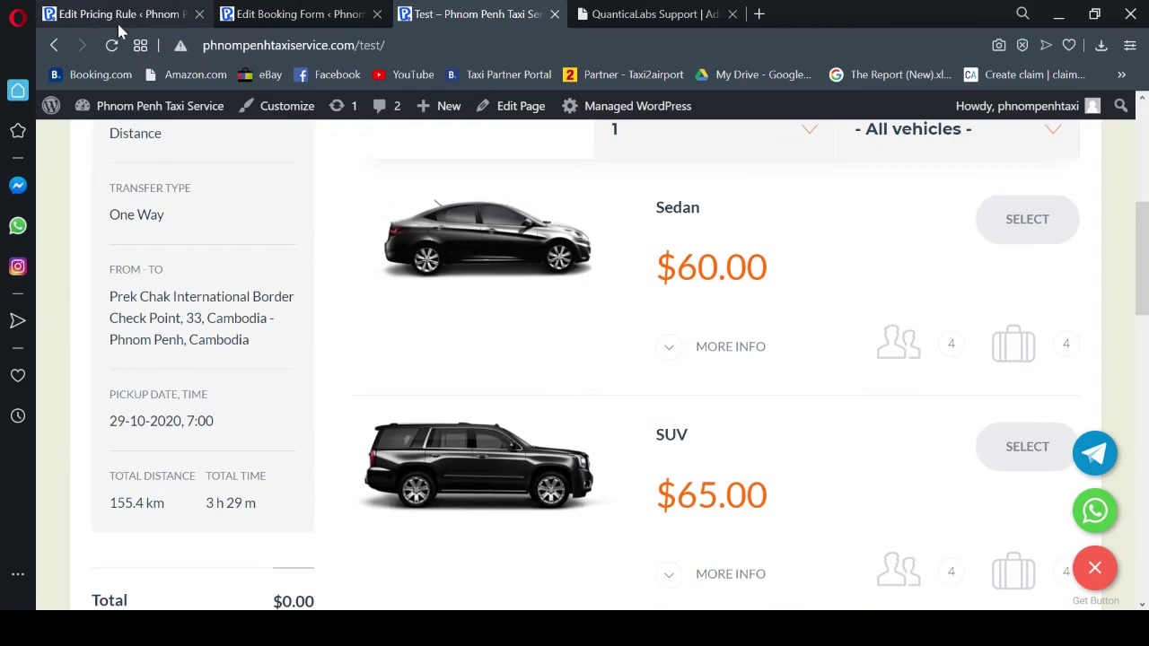
scroll(292, 404, down, 11)
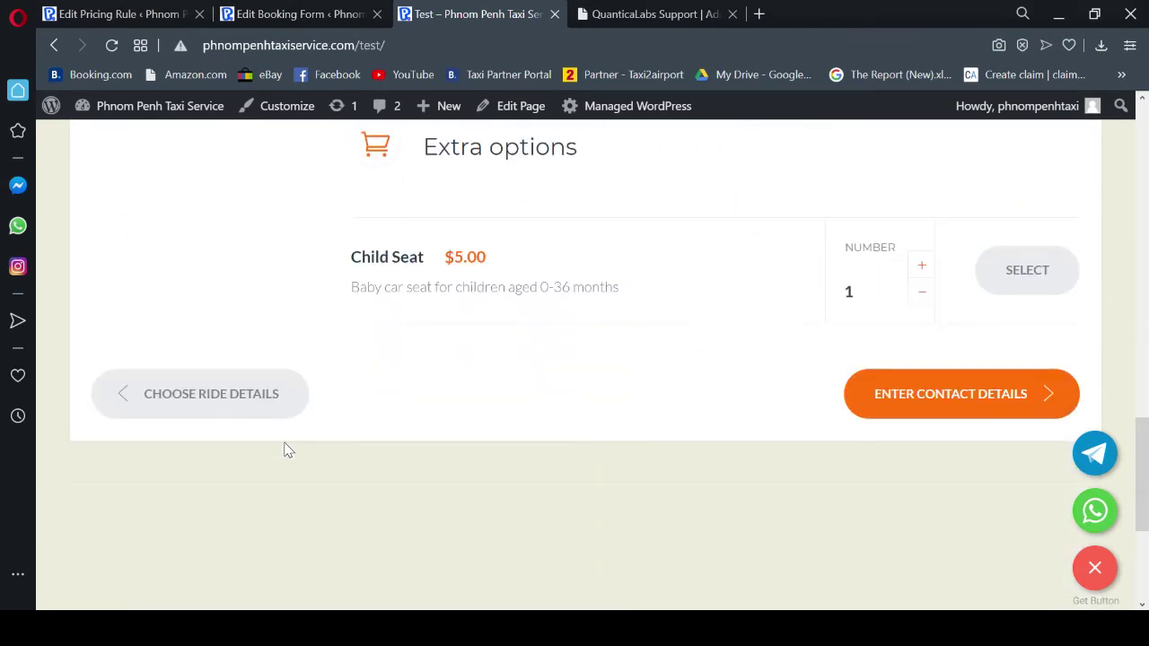
- Return to the test booking's ride details and set the pickup location to Phnom Penh, Cambodia
click(270, 381)
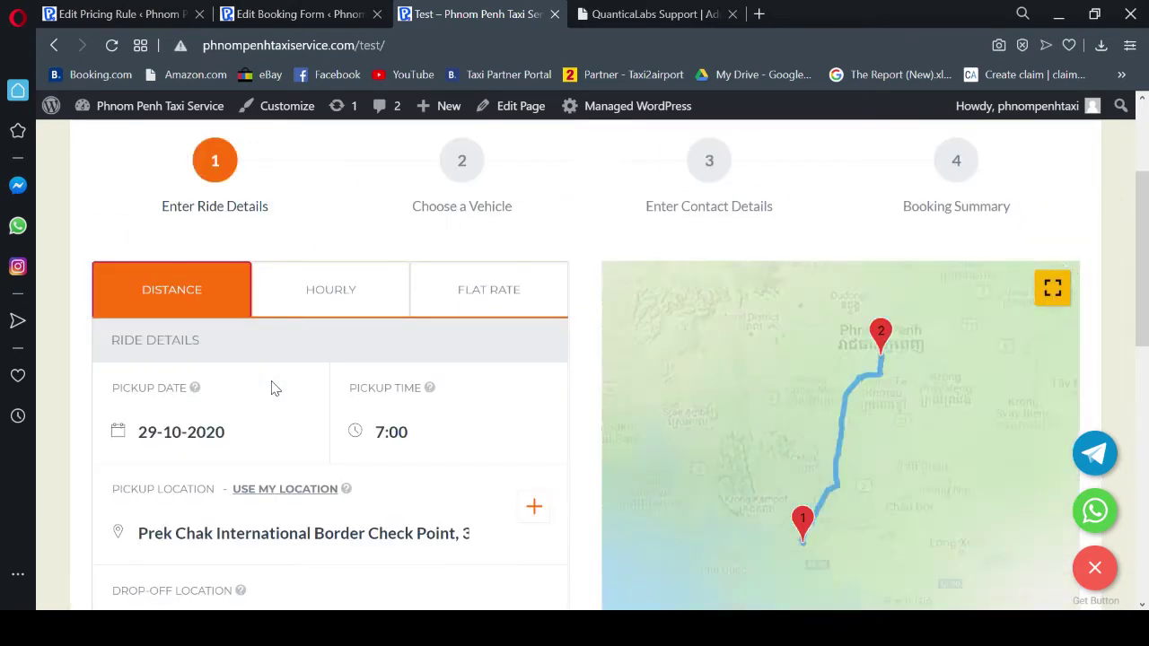
scroll(377, 436, down, 2)
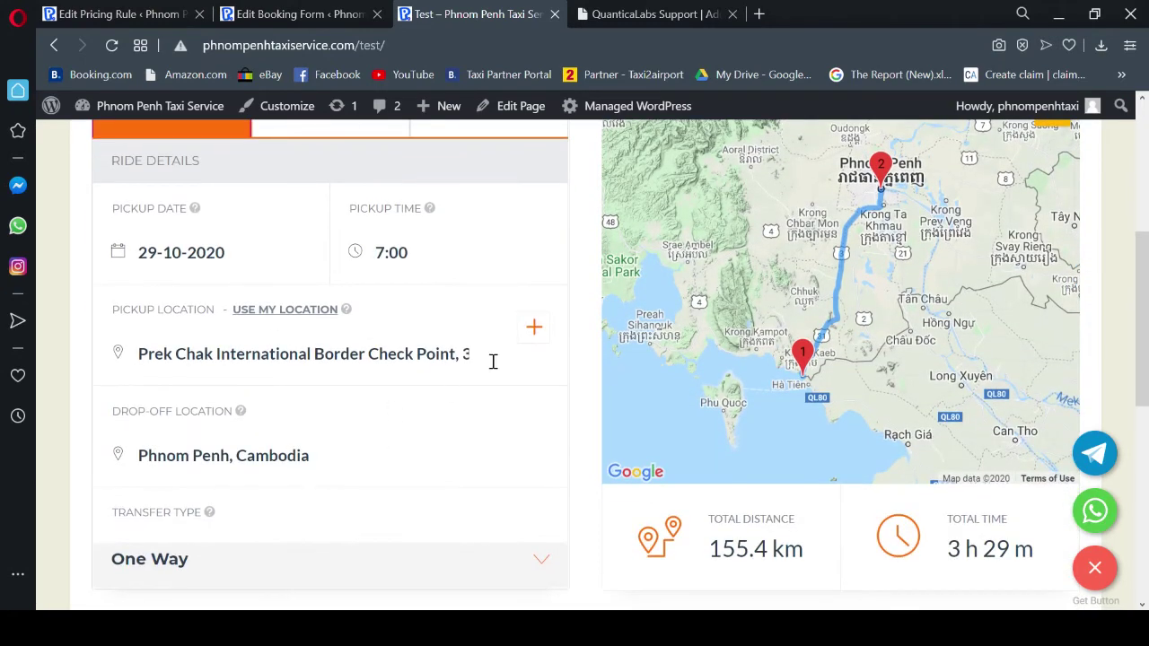
click(139, 359)
key(ctrl+a)
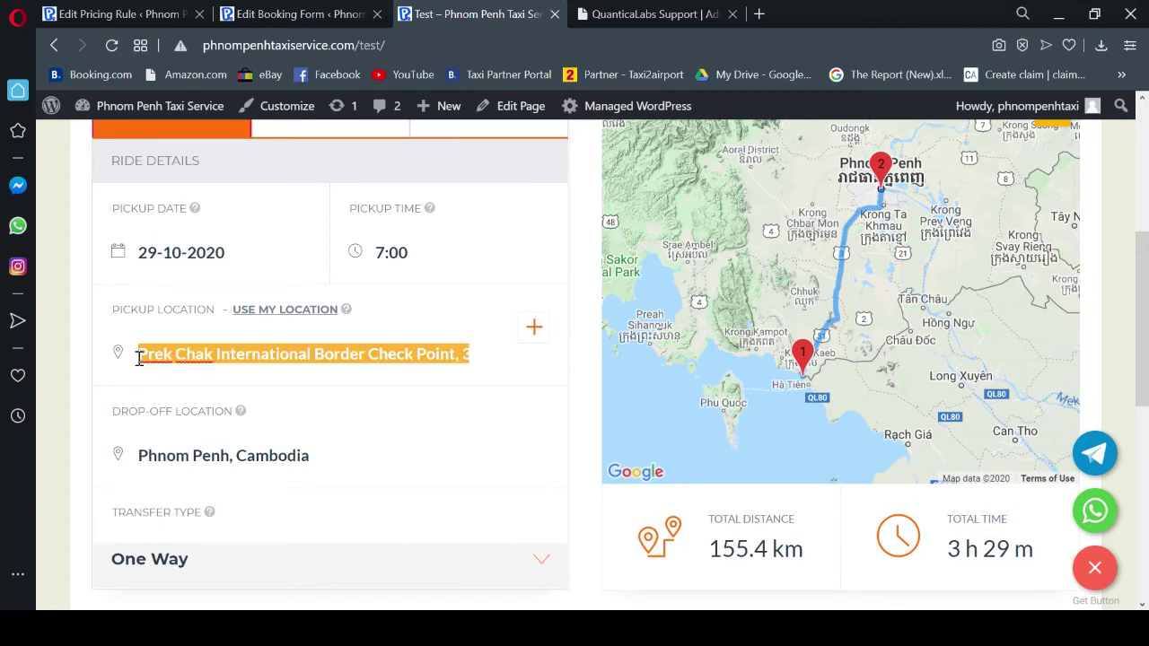
text(Phnom)
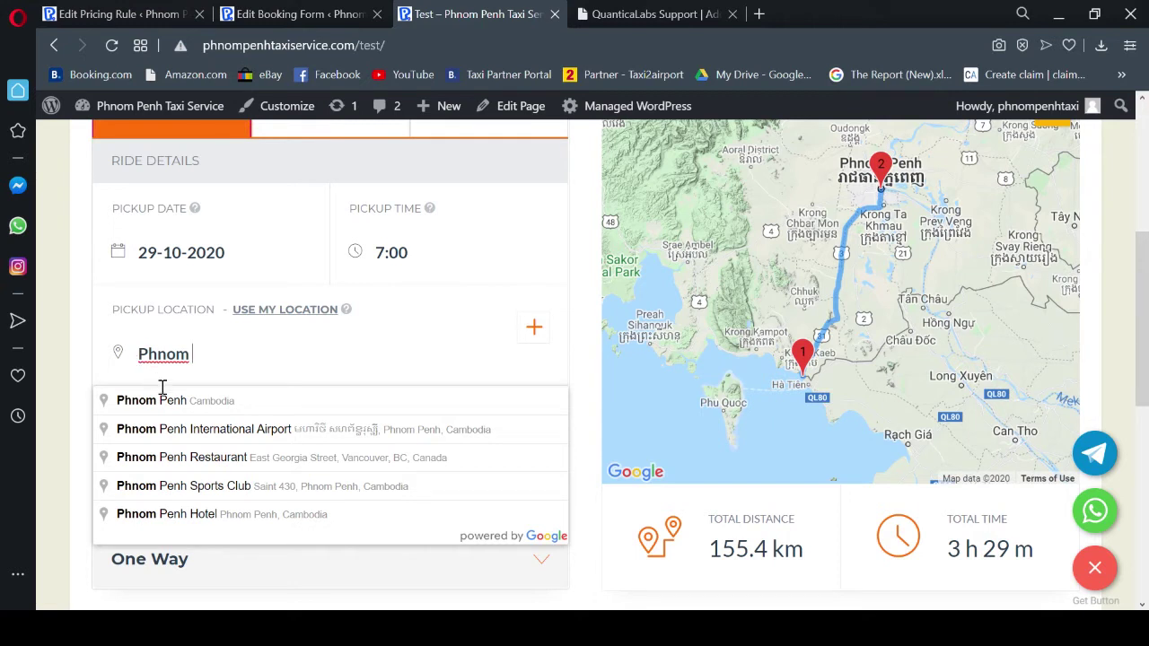
click(176, 400)
- Set the drop-off location to Bavet Border Post, National Road 1, Krong Bavet, Cambodia
drag(336, 455, 139, 473)
text(B)
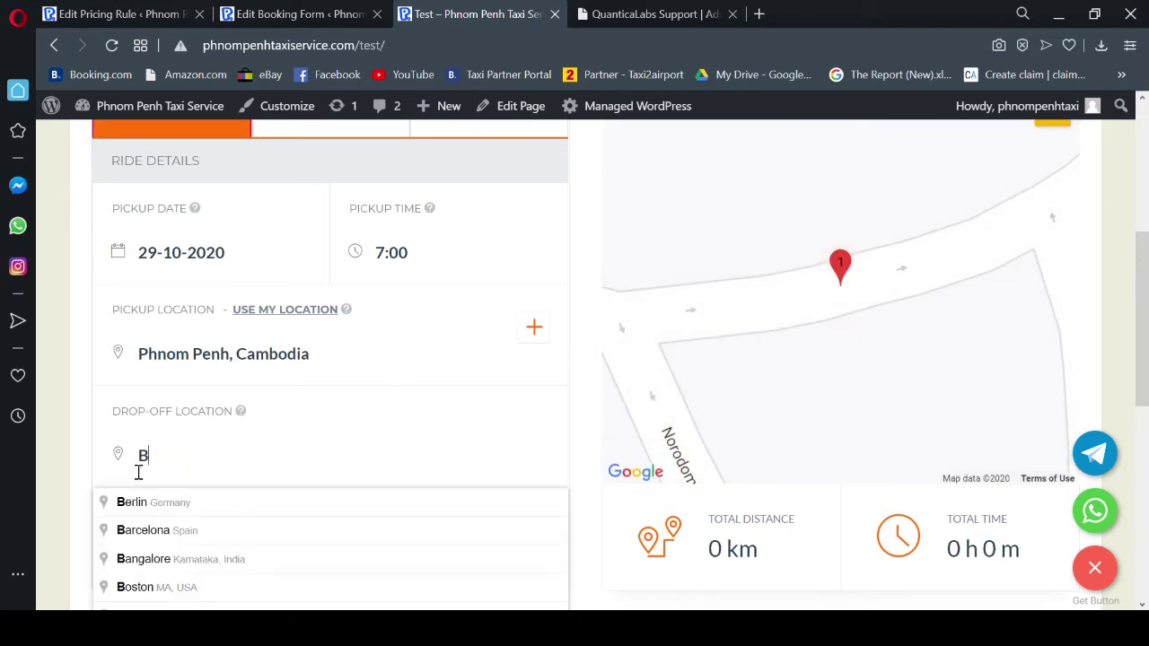
text(avet)
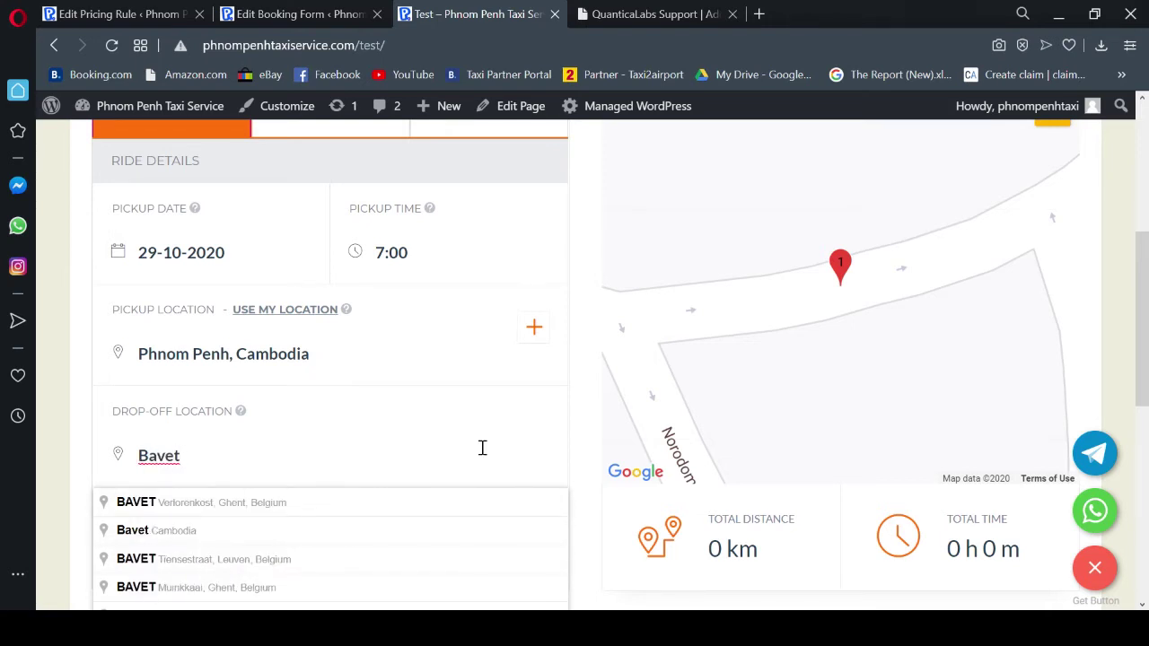
text( bord)
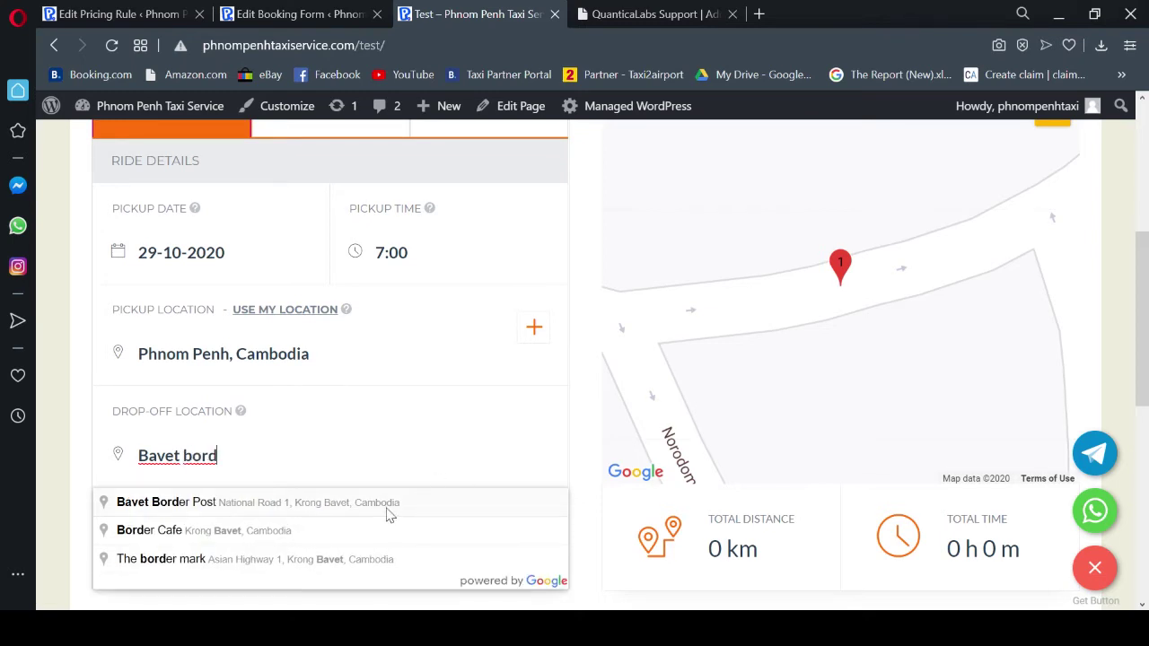
click(386, 511)
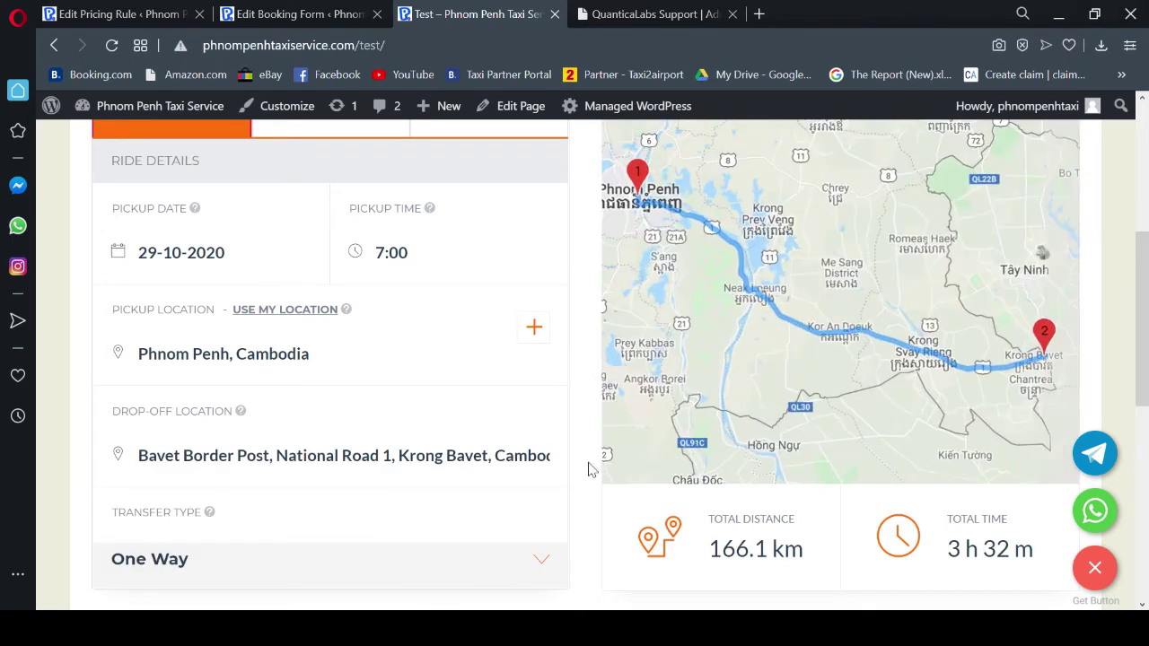
- Proceed to the vehicle choice for the Phnom Penh to Bavet ride and examine the price of every vehicle
scroll(588, 468, down, 2)
scroll(780, 470, up, 2)
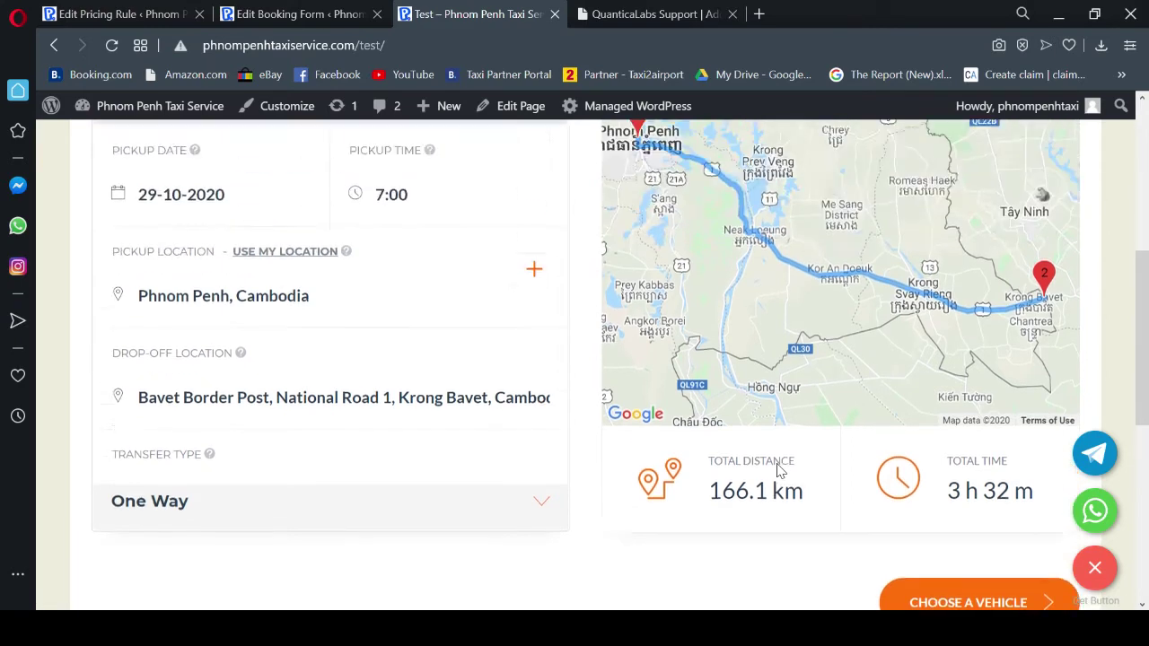
scroll(556, 480, down, 1)
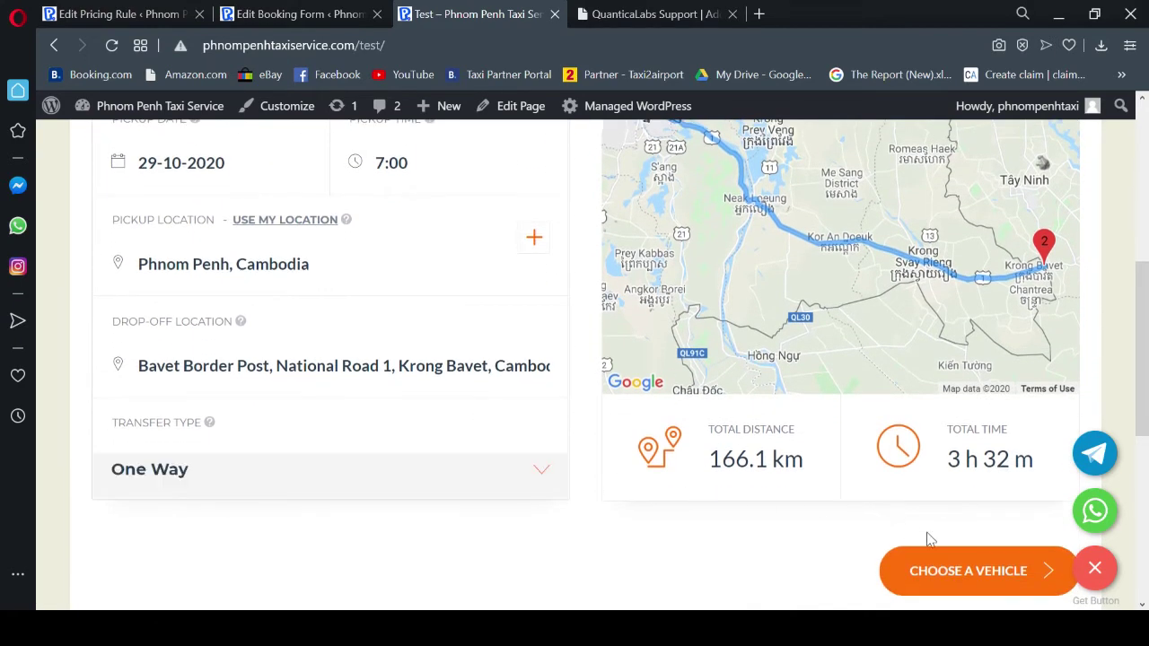
scroll(952, 534, down, 1)
scroll(1016, 480, down, 2)
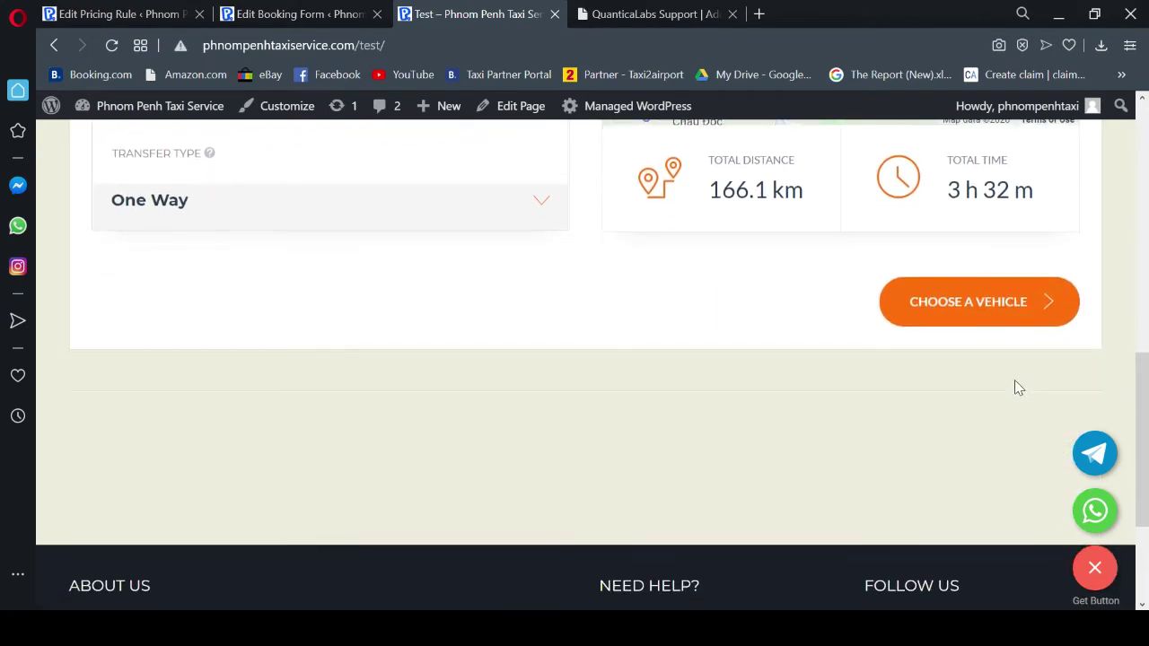
click(969, 307)
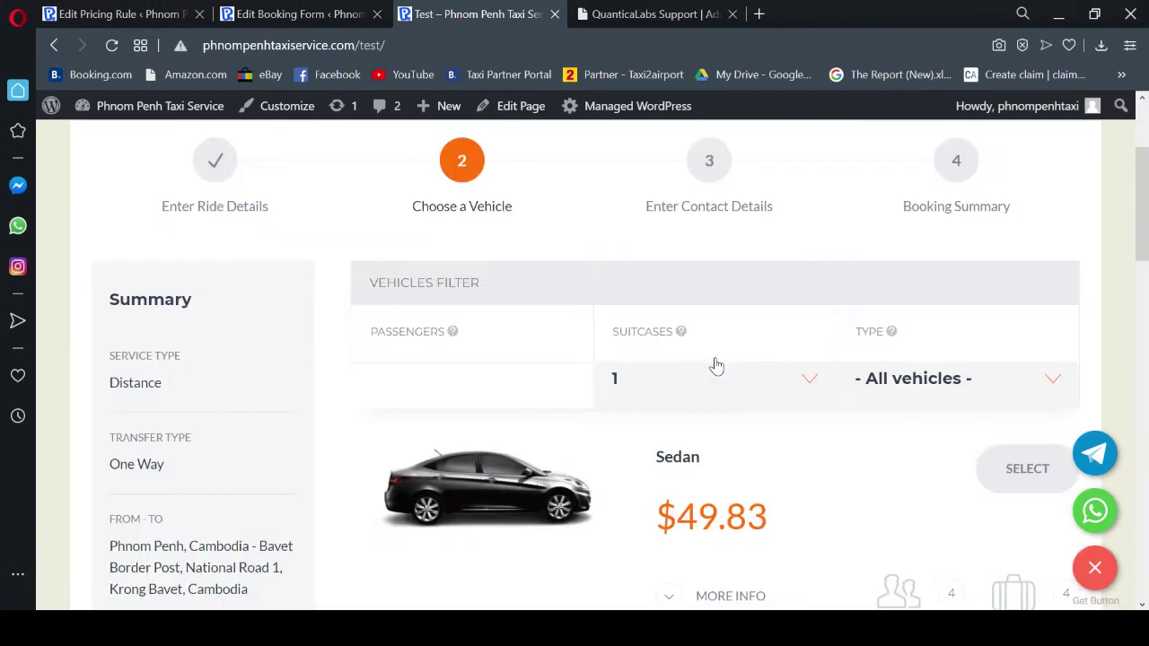
scroll(759, 391, down, 1)
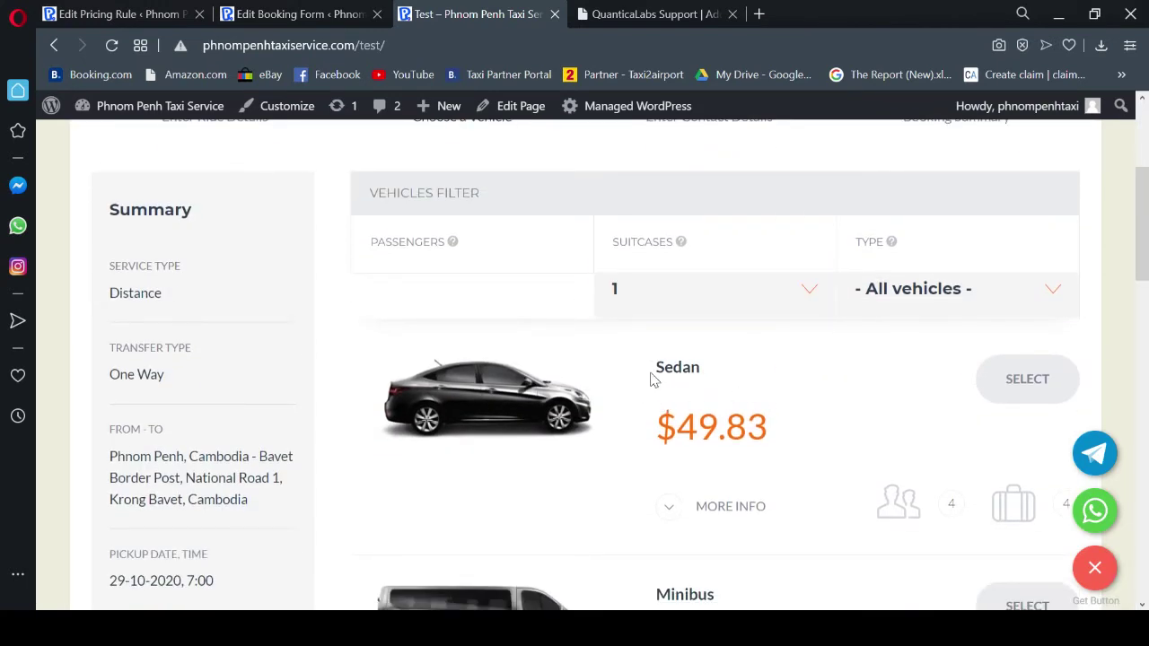
scroll(655, 324, down, 2)
drag(645, 235, 839, 569)
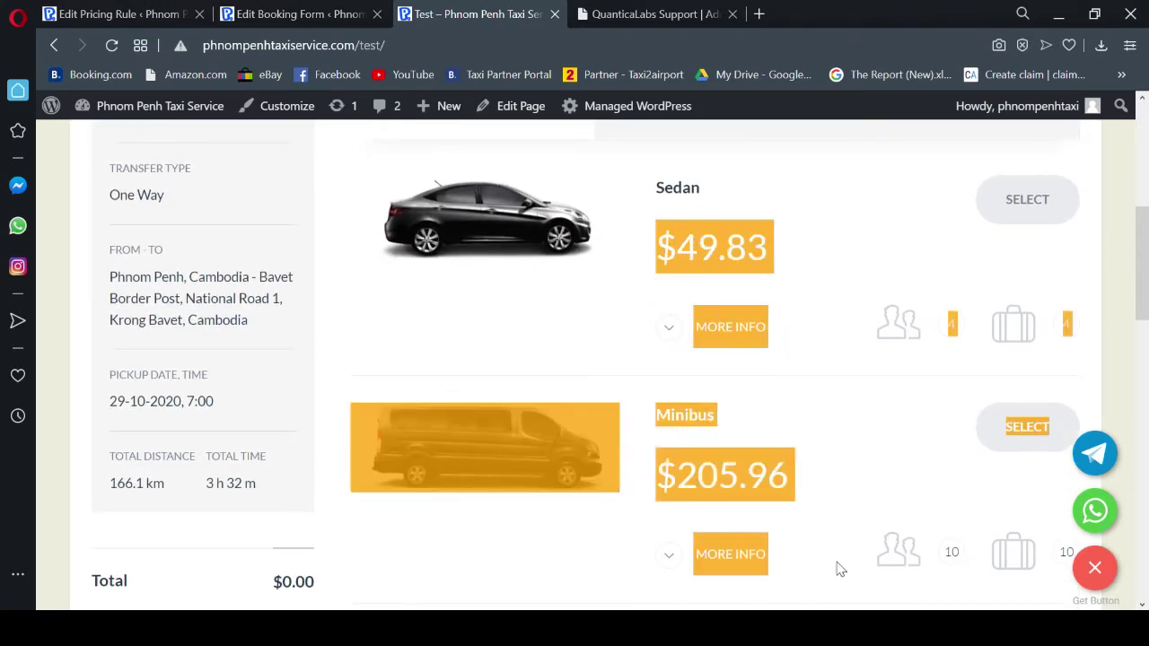
scroll(853, 523, down, 3)
scroll(813, 471, down, 3)
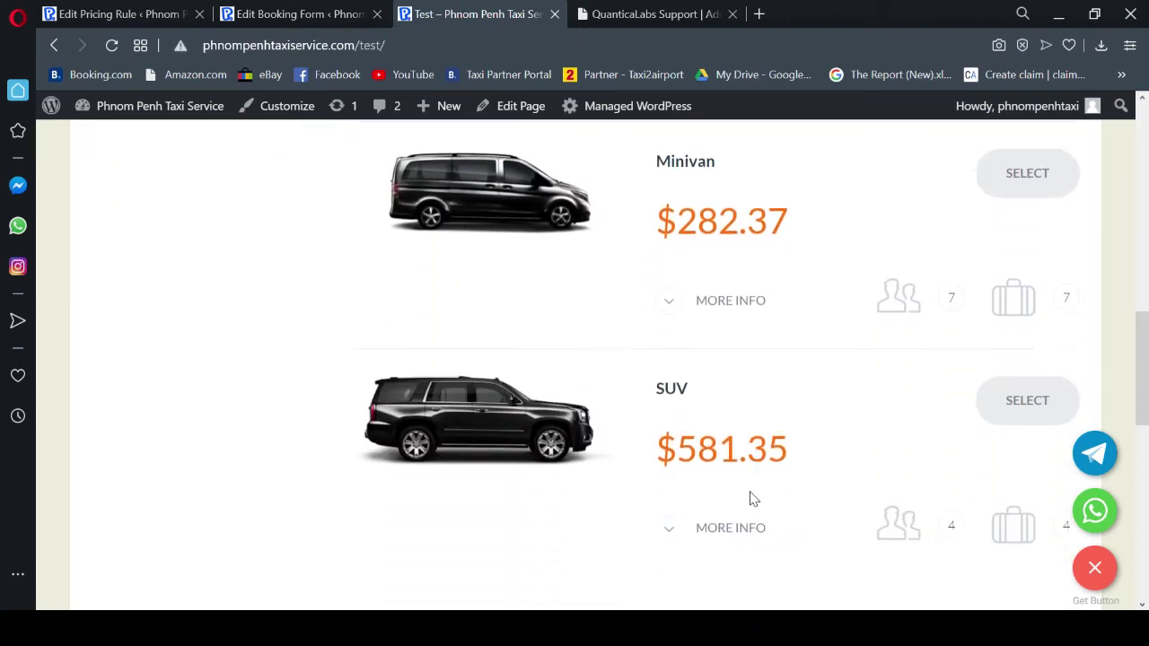
scroll(224, 467, up, 1)
scroll(189, 476, up, 10)
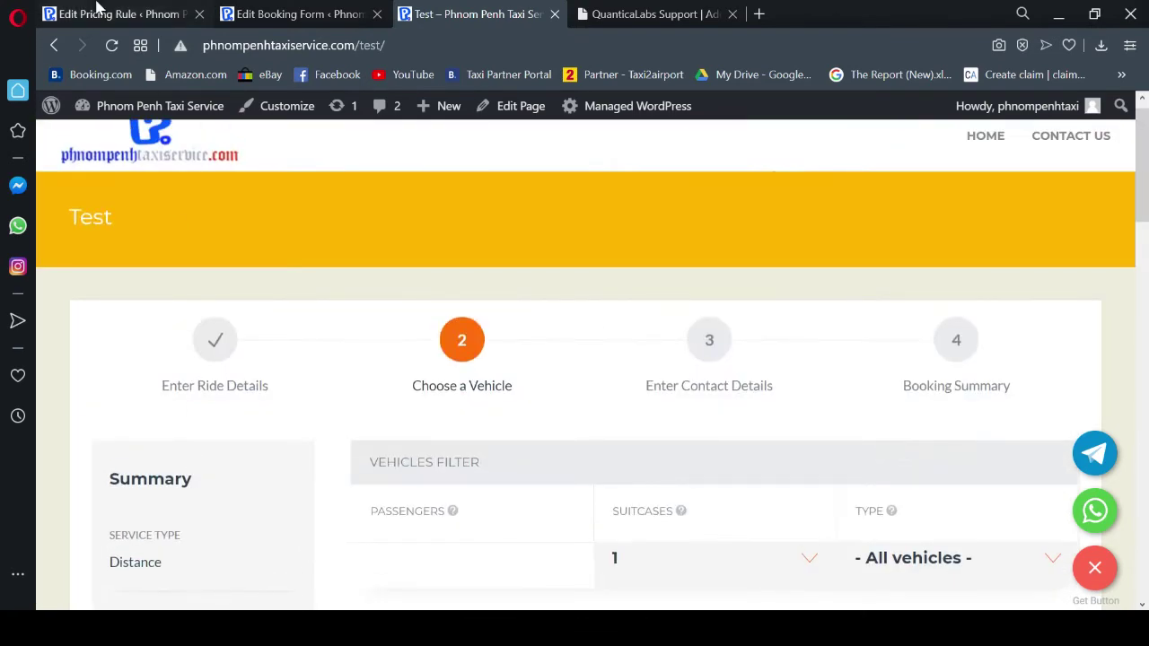
- Start a new pricing rule titled "F. PP - Bavet (Sedan)" and copy the title part before "Sedan"
click(116, 14)
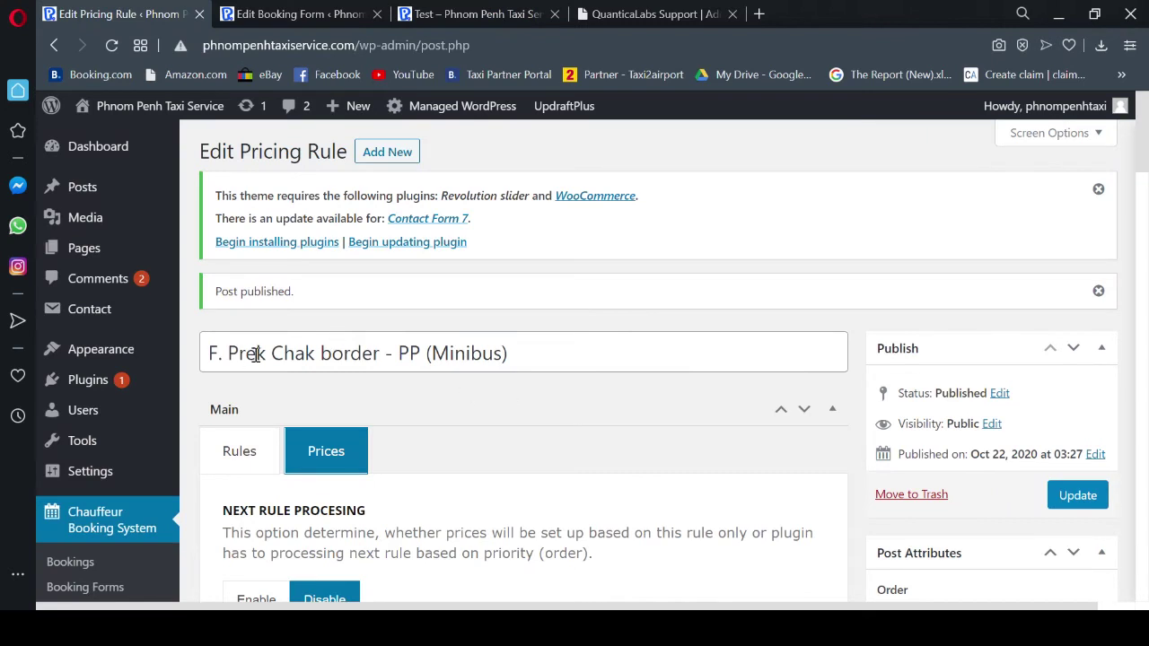
click(386, 152)
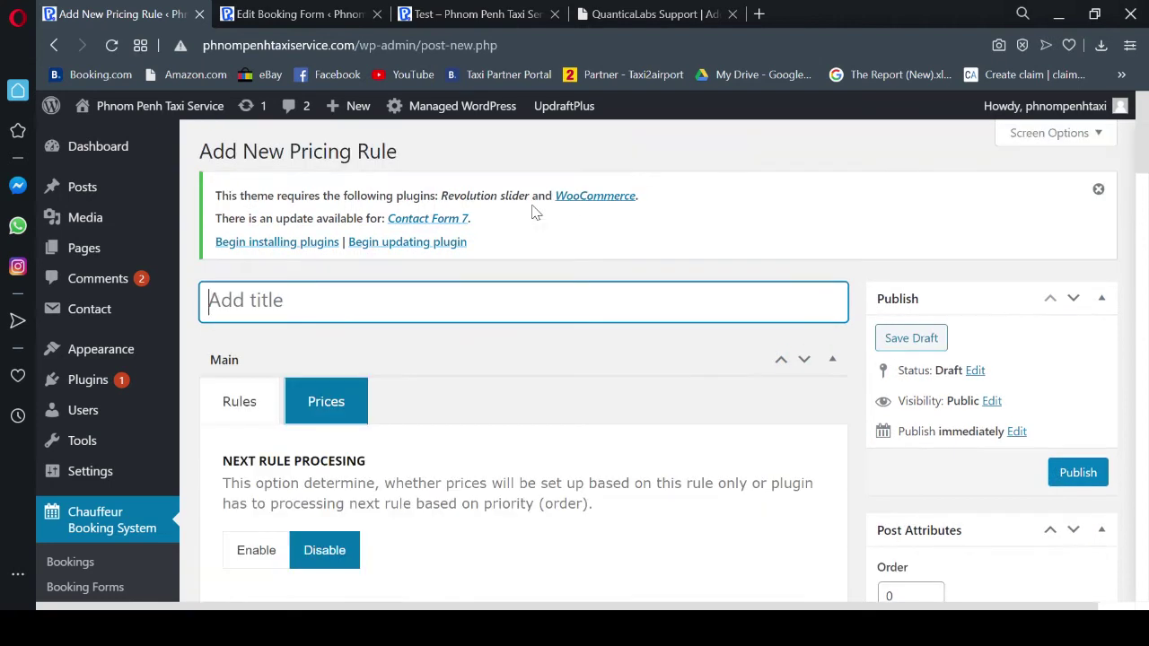
text(F. PP - Bavet ()
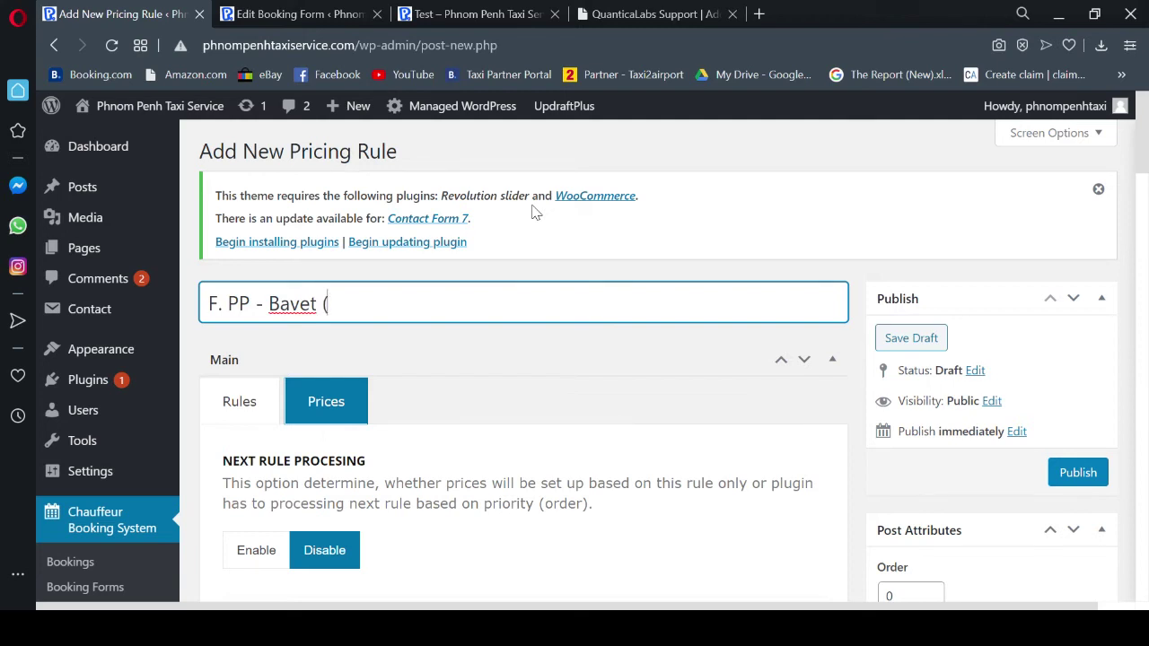
text(Sedan)
drag(334, 305, 209, 304)
key(ctrl+c)
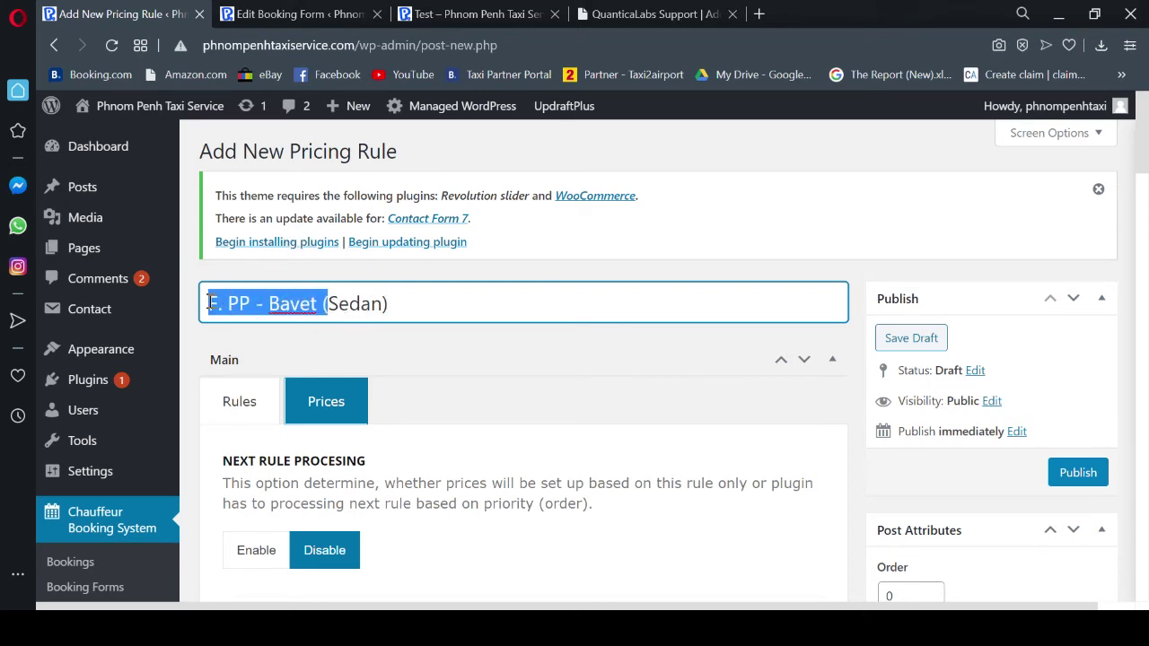
- Limit the new rule to the Formal Form booking form and the Sedan vehicle
click(239, 404)
scroll(501, 387, down, 2)
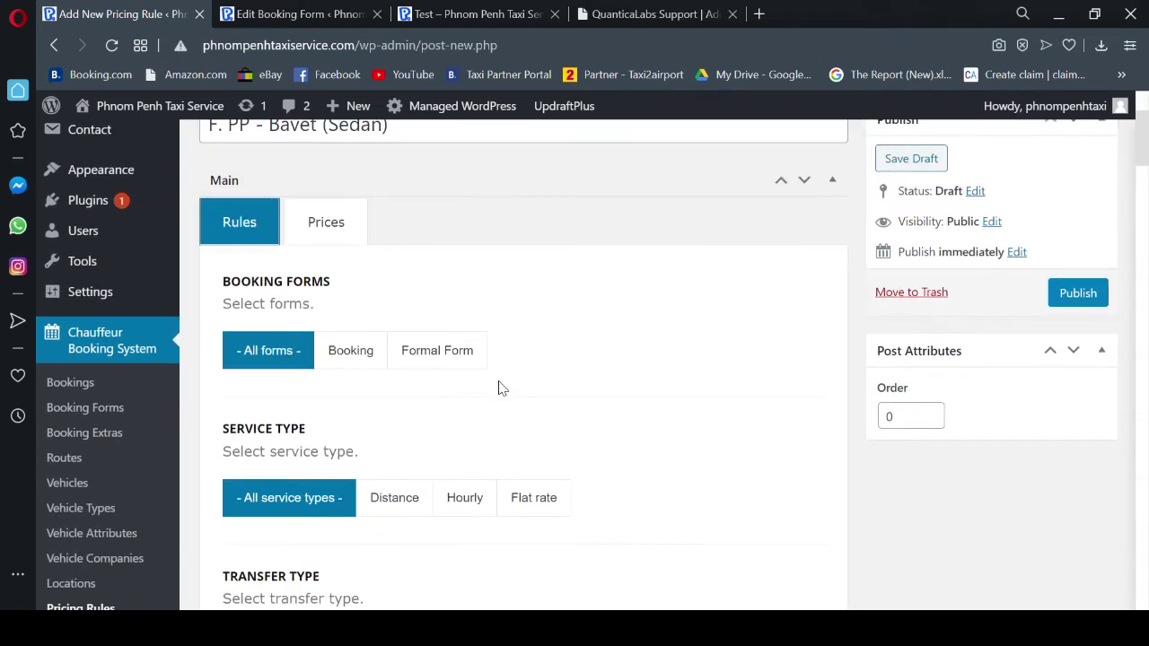
click(471, 359)
scroll(601, 400, down, 6)
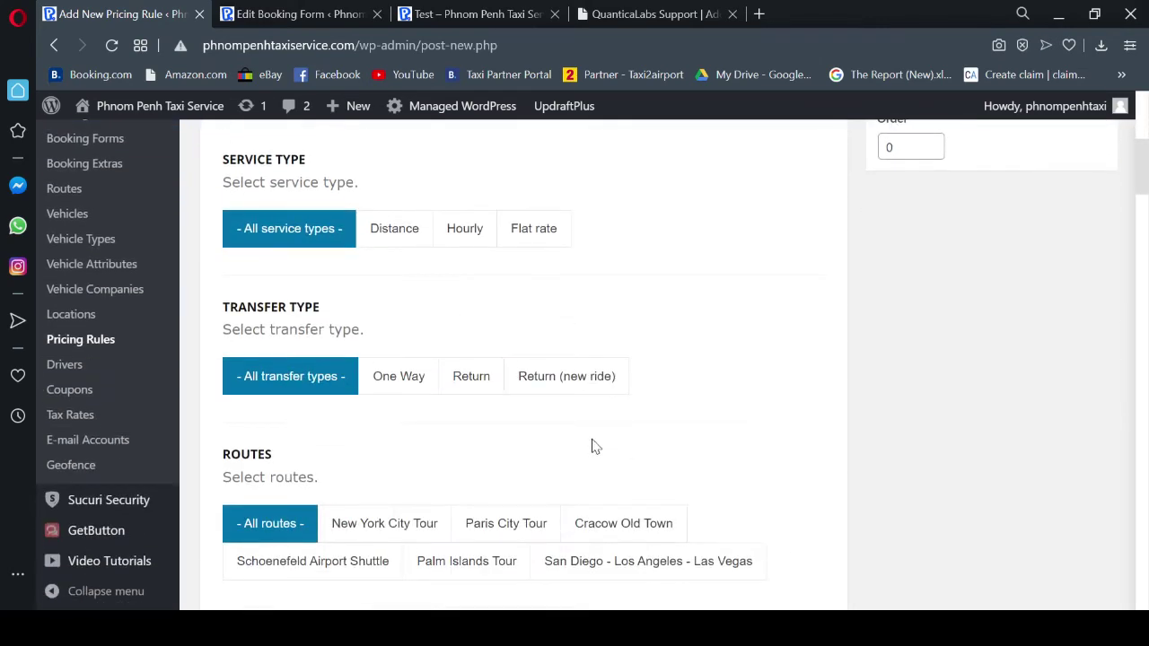
click(360, 440)
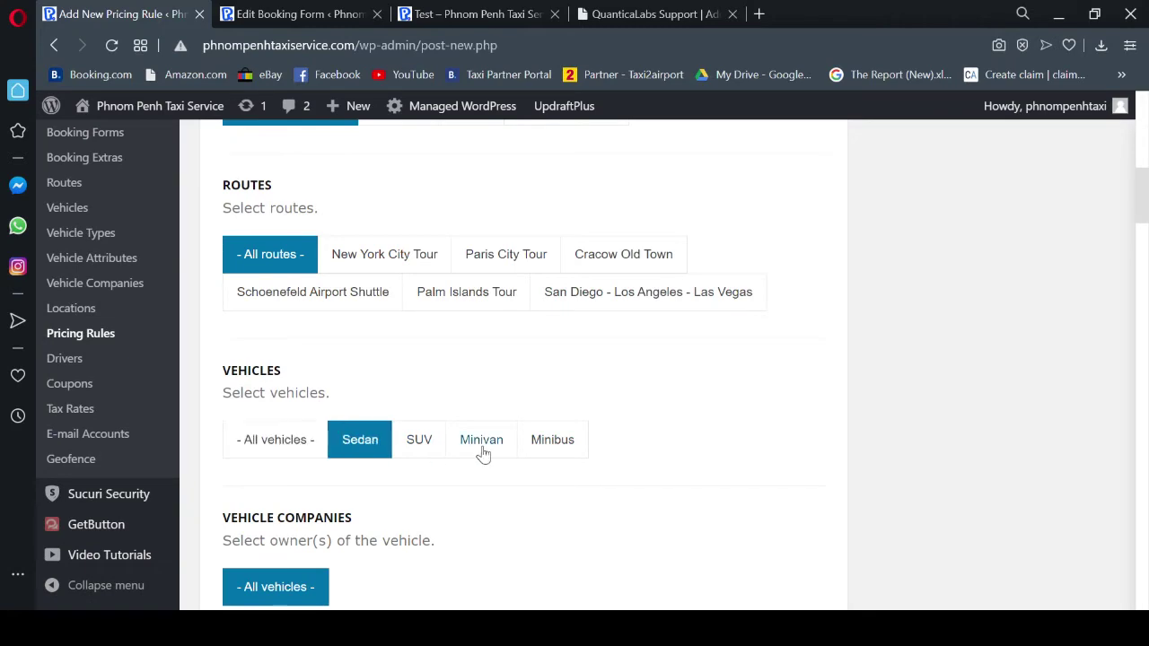
scroll(662, 439, down, 2)
scroll(662, 439, down, 11)
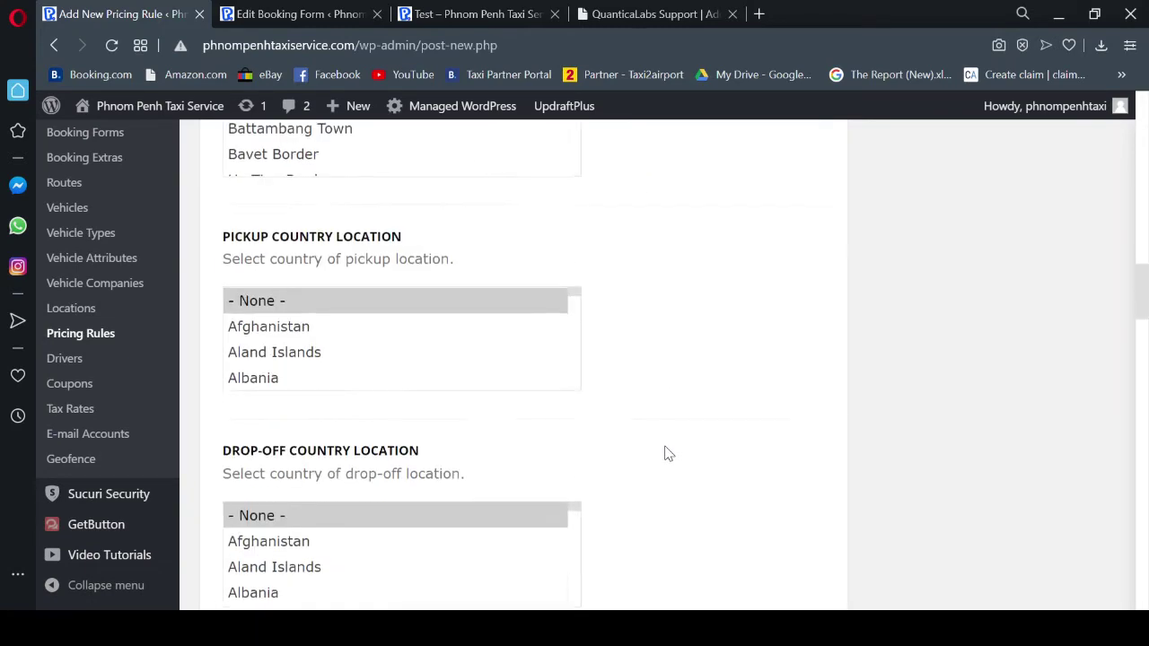
- Set the Sedan rule's pickup geofence to Phnom Penh City and its drop-off geofence to Bavet Border
scroll(669, 456, down, 2)
click(592, 362)
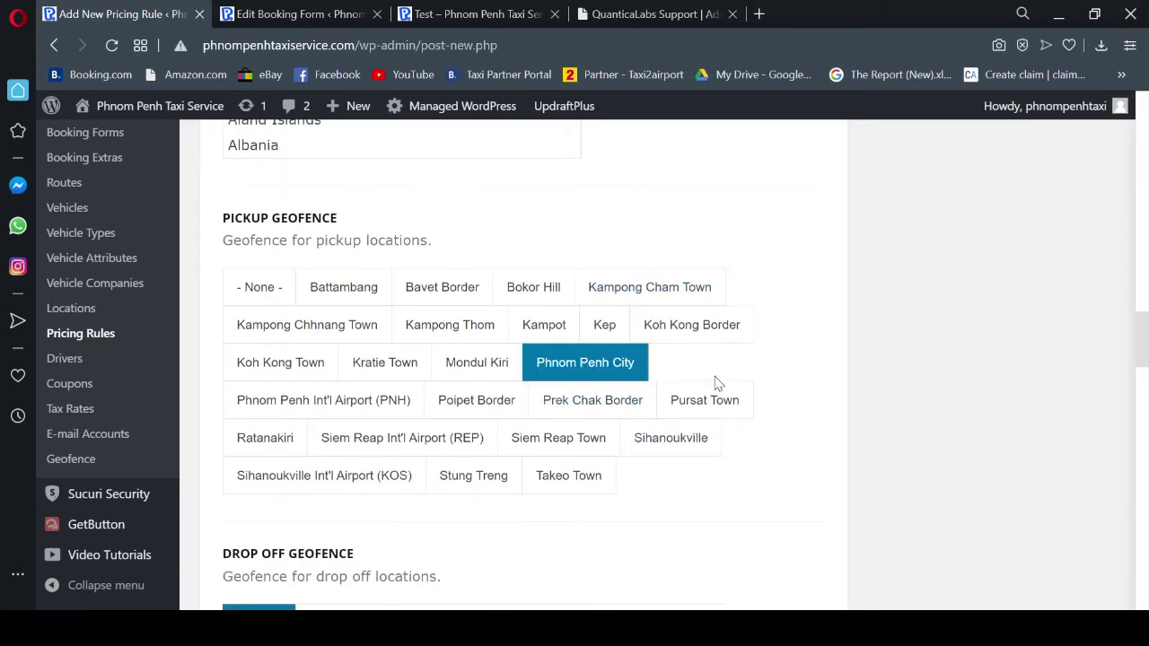
scroll(719, 385, down, 2)
scroll(760, 414, down, 2)
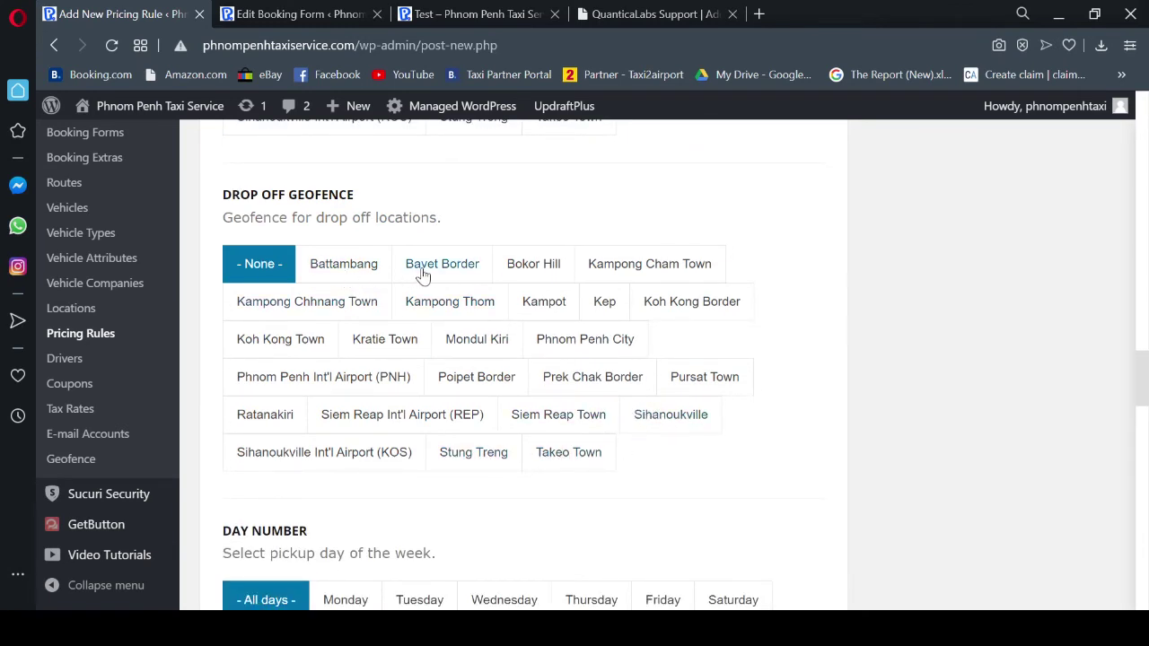
click(452, 277)
- Switch the Sedan rule to fixed pricing and set the Fixed and Fixed (return, new ride) values to 50
scroll(759, 437, up, 10)
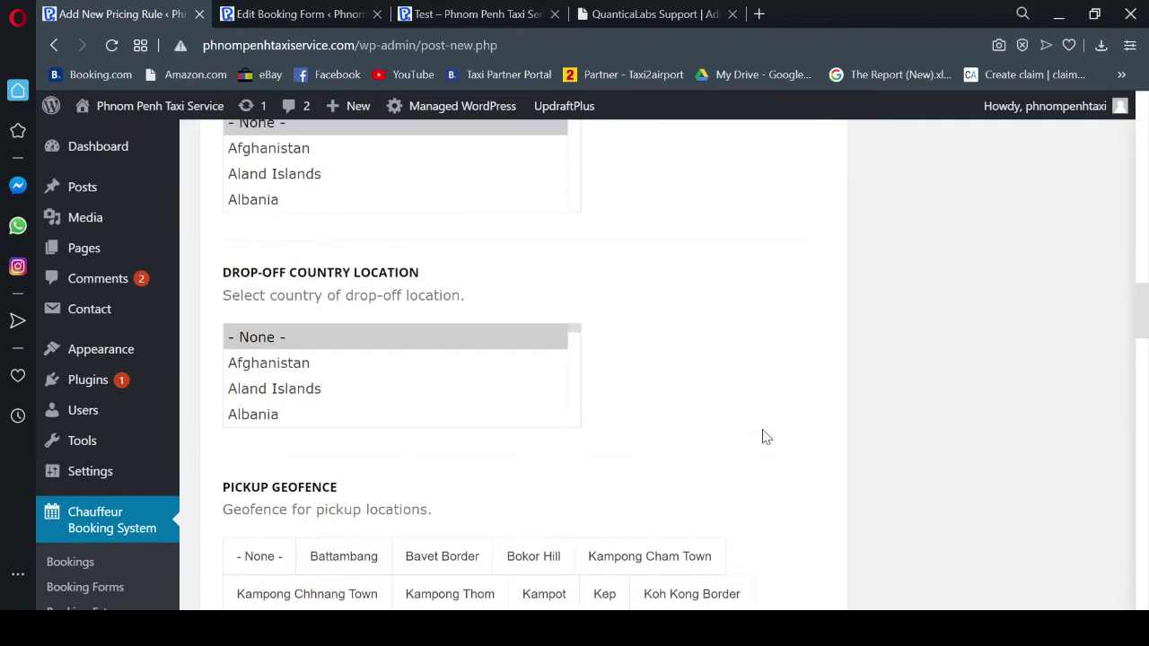
scroll(763, 437, up, 8)
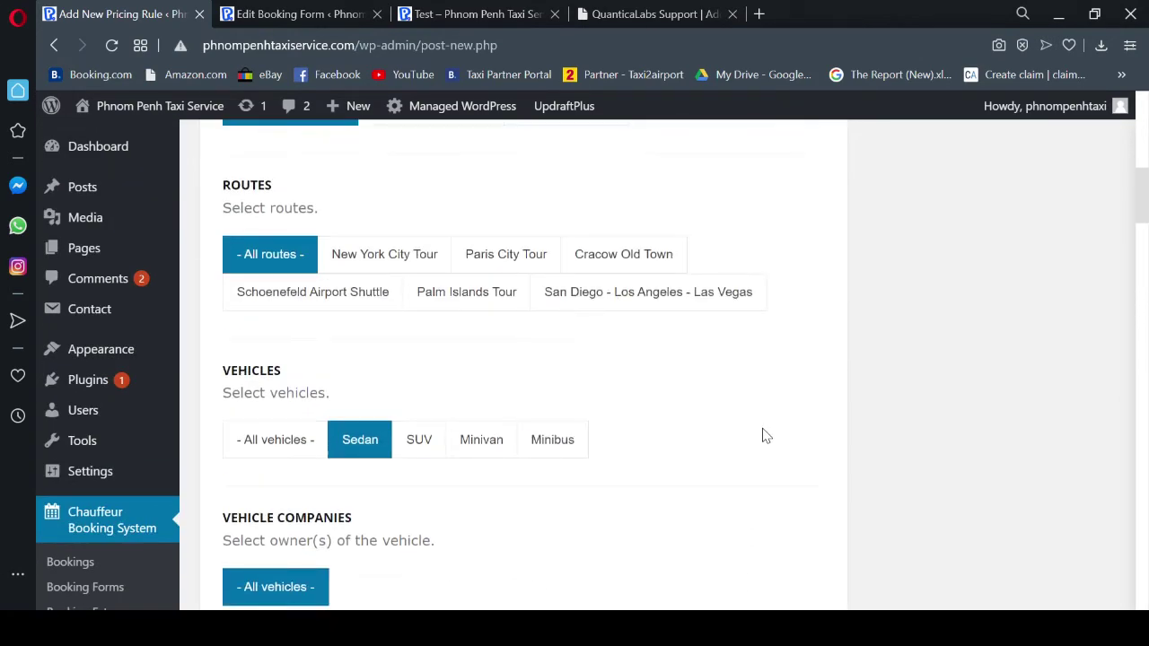
scroll(763, 435, up, 10)
click(306, 225)
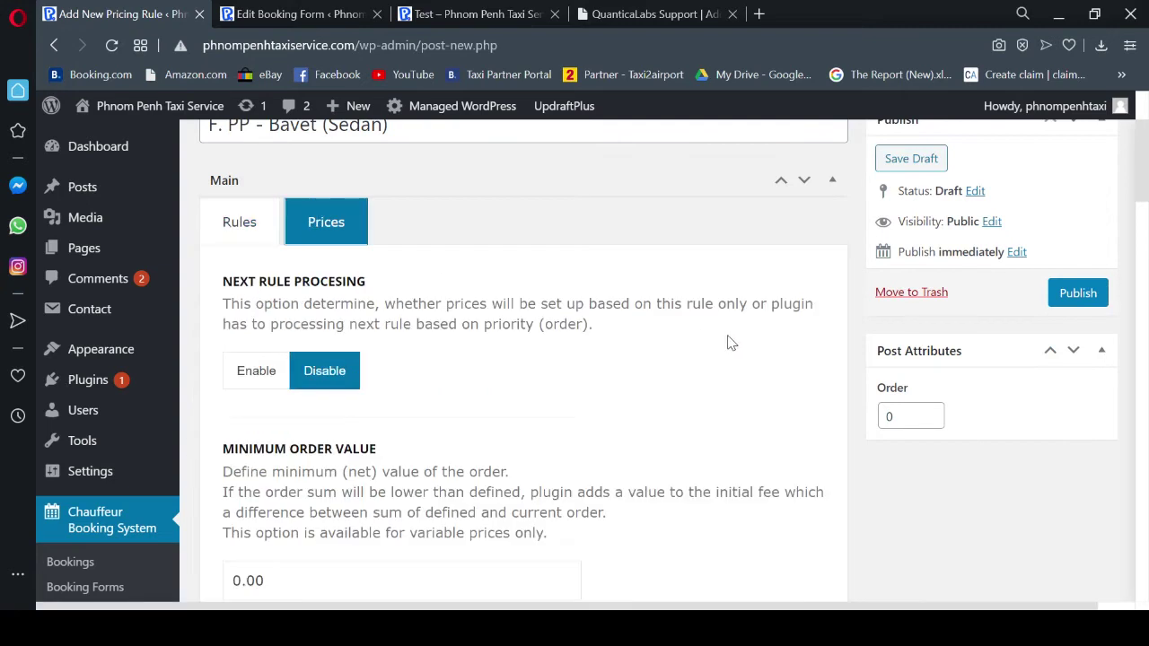
scroll(732, 344, down, 5)
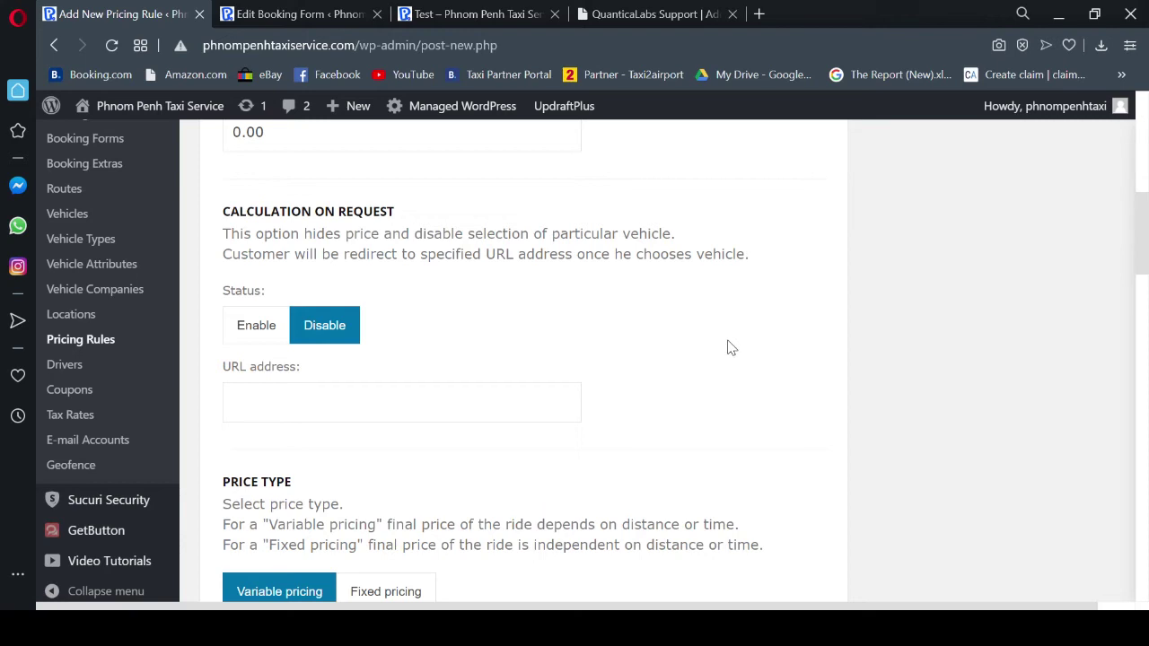
scroll(732, 349, down, 3)
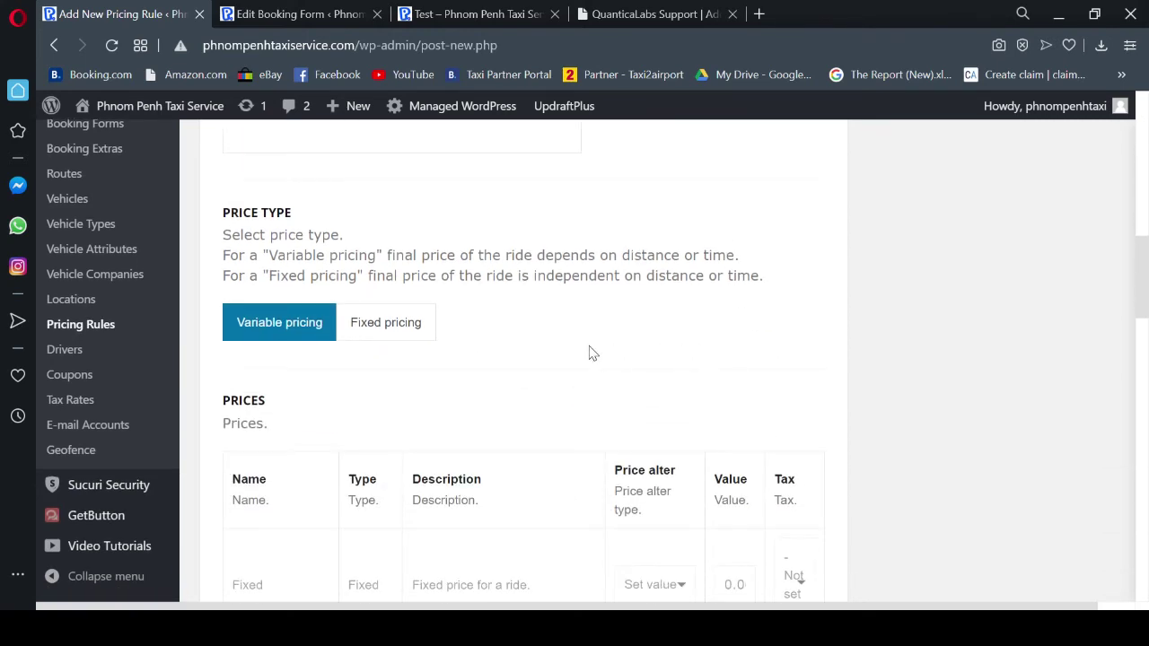
click(405, 330)
scroll(811, 363, down, 2)
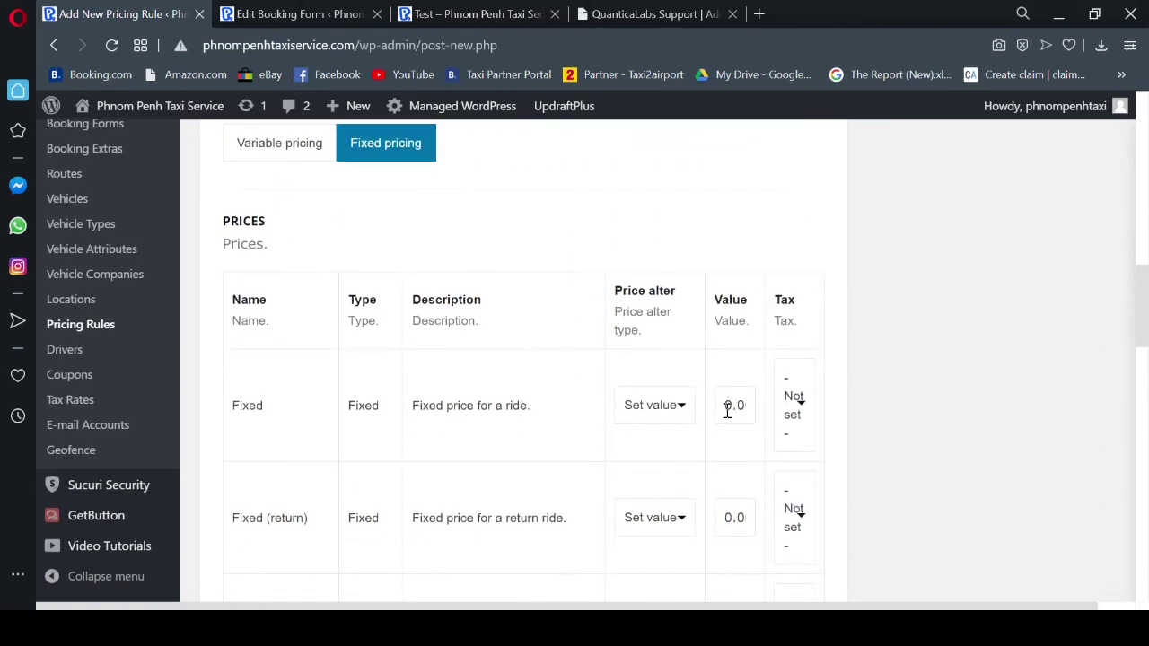
drag(723, 409, 770, 422)
text(50)
scroll(835, 482, down, 2)
drag(721, 461, 760, 464)
text(50)
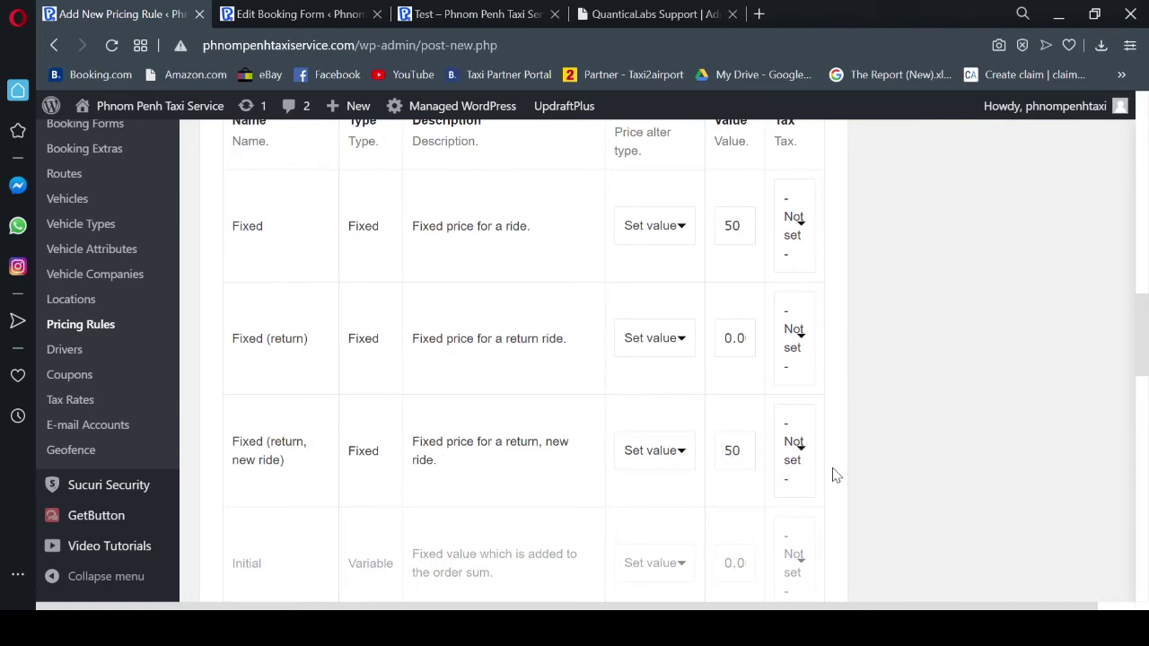
- Publish the Sedan rule and start a new pricing rule titled "F. PP - Bavet (SUV)"
scroll(836, 476, up, 1)
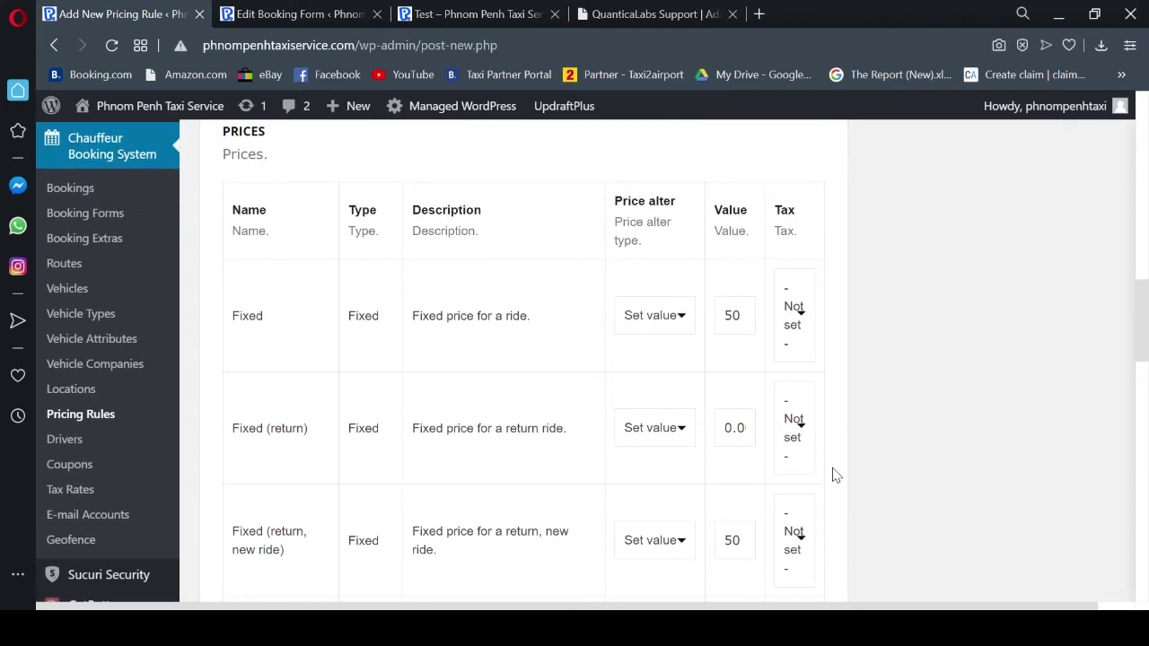
scroll(833, 474, up, 9)
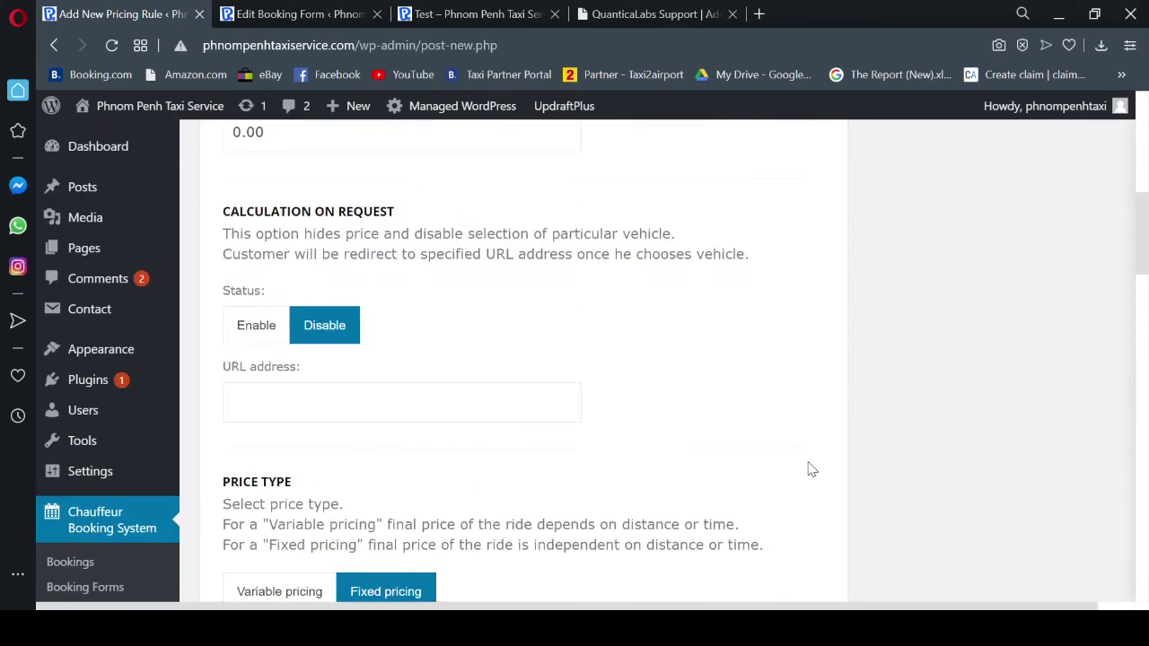
scroll(808, 466, up, 3)
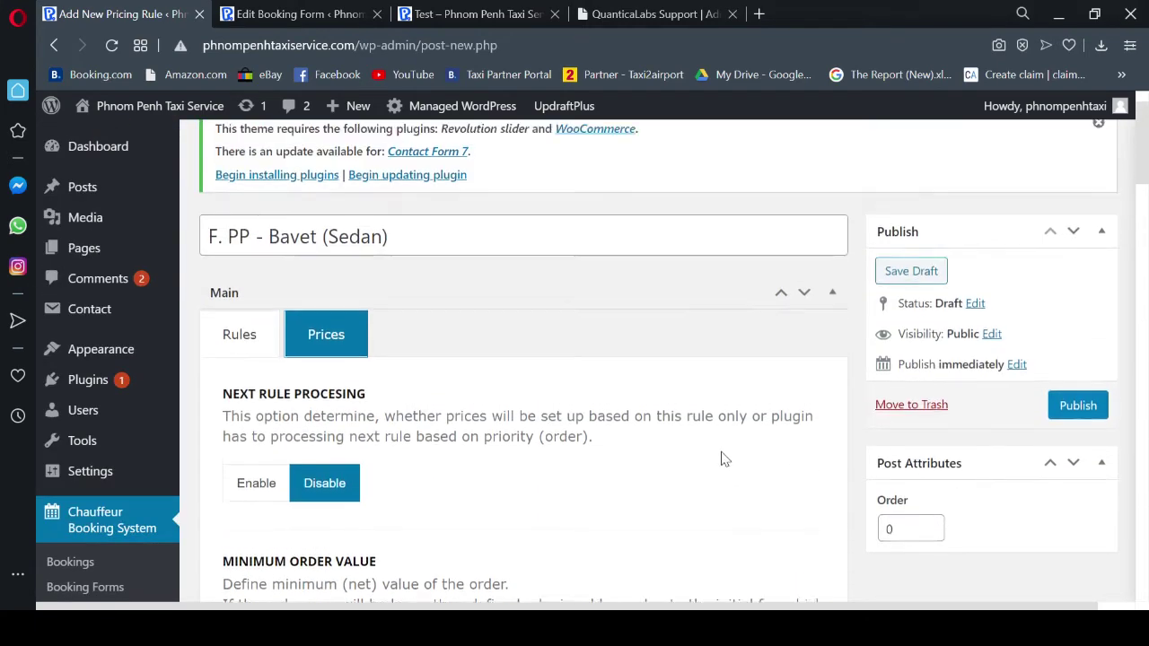
click(1085, 473)
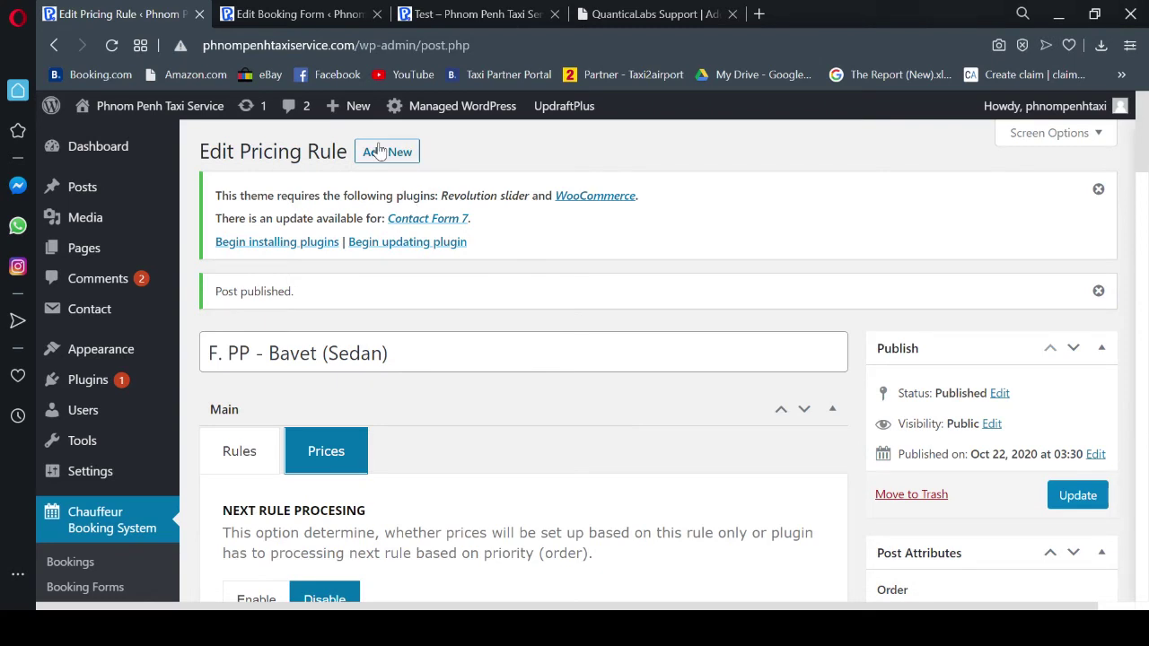
click(387, 152)
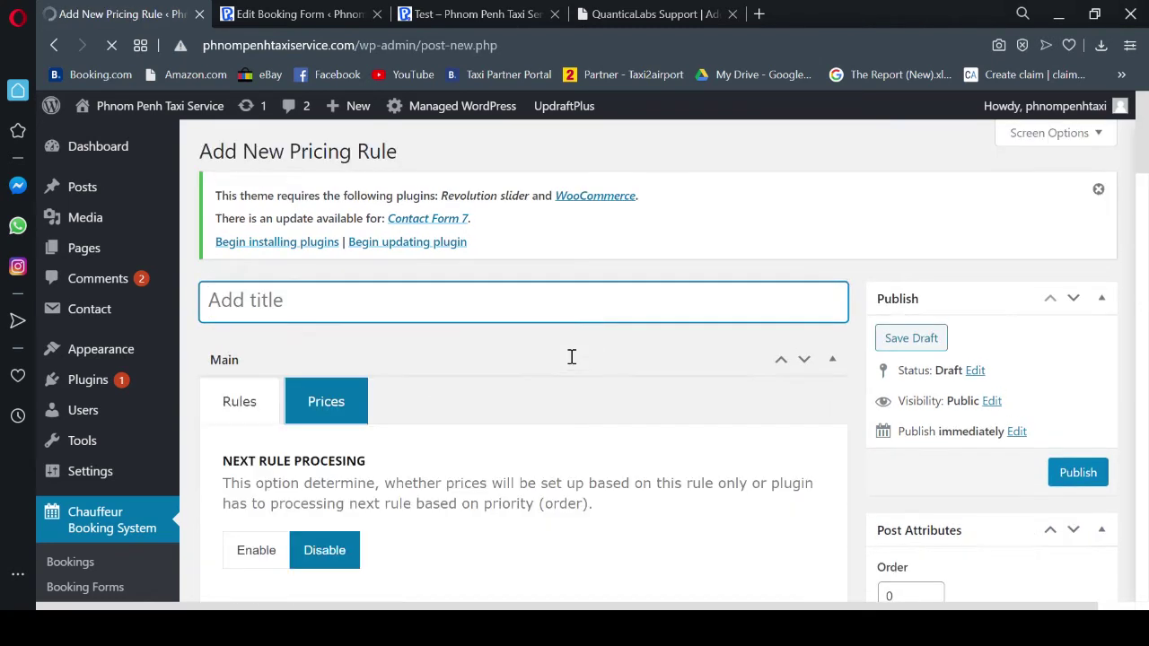
key(ctrl+v)
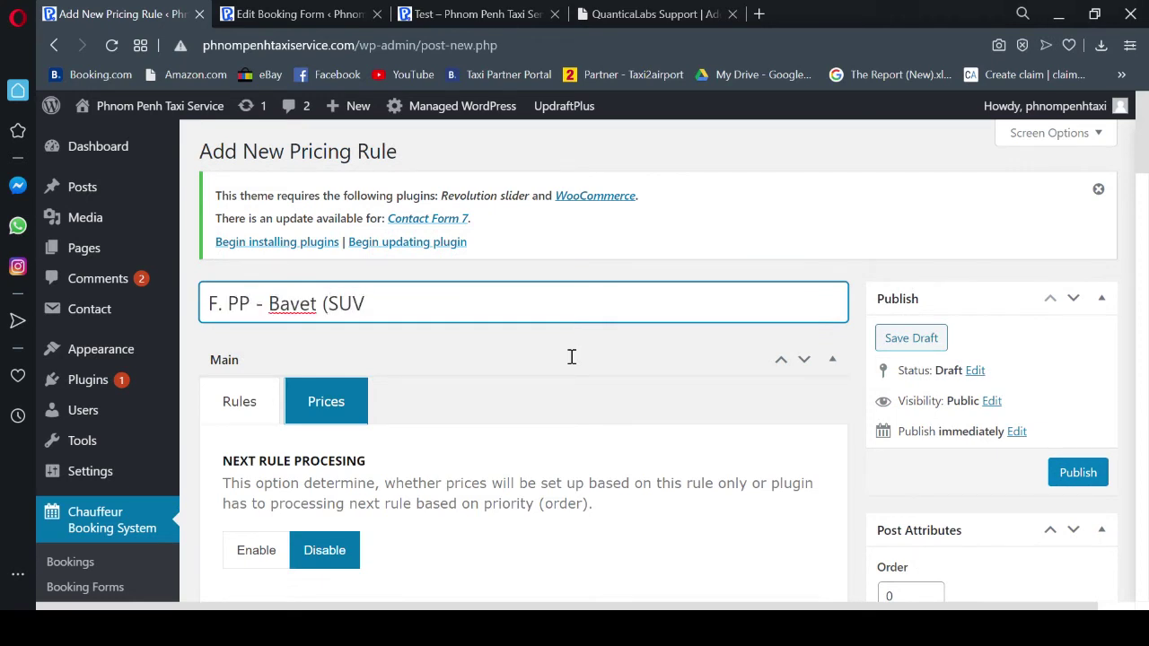
- Limit the new rule to the Formal Form booking form and the SUV vehicle
click(237, 401)
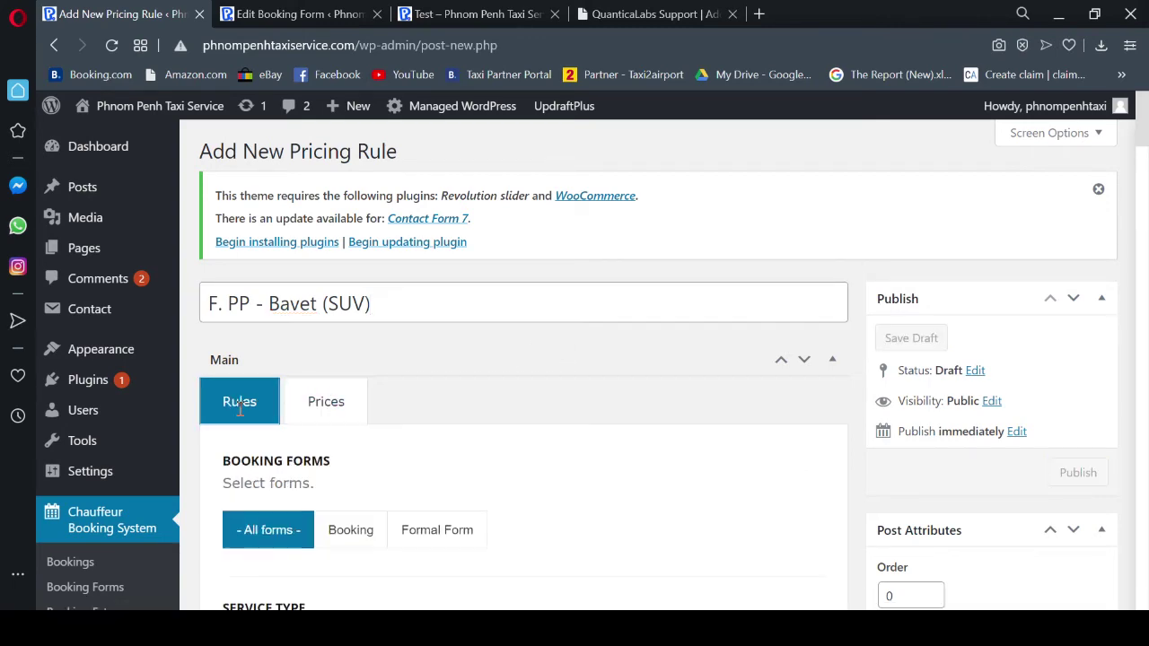
scroll(538, 449, down, 2)
click(474, 362)
scroll(641, 387, down, 3)
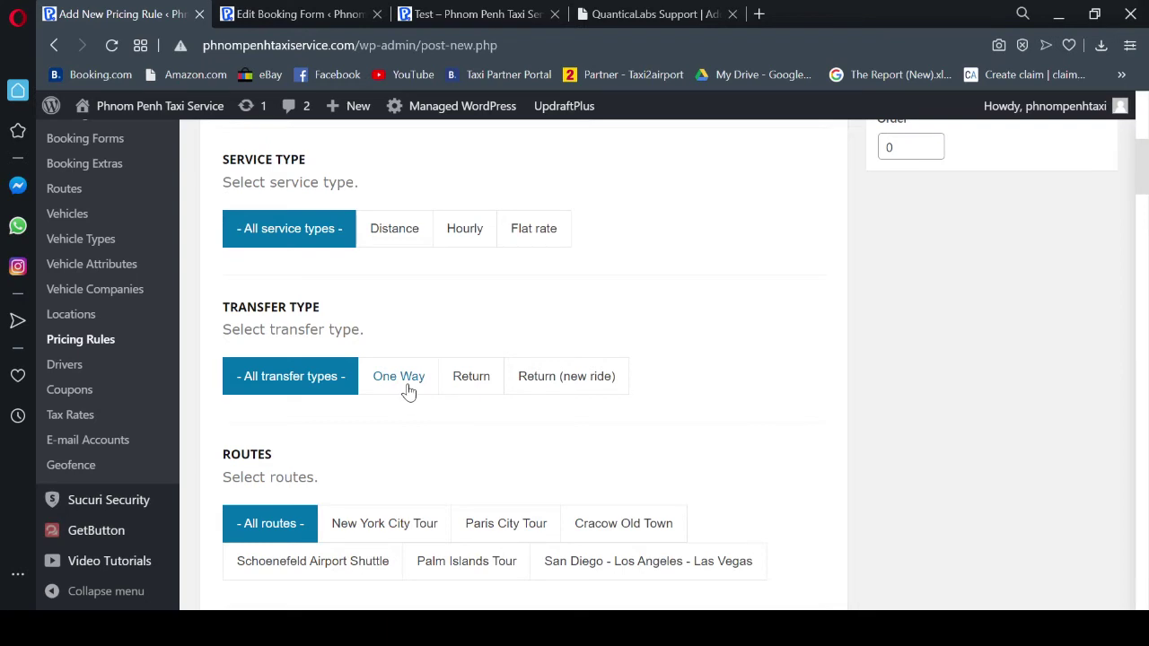
scroll(408, 391, down, 3)
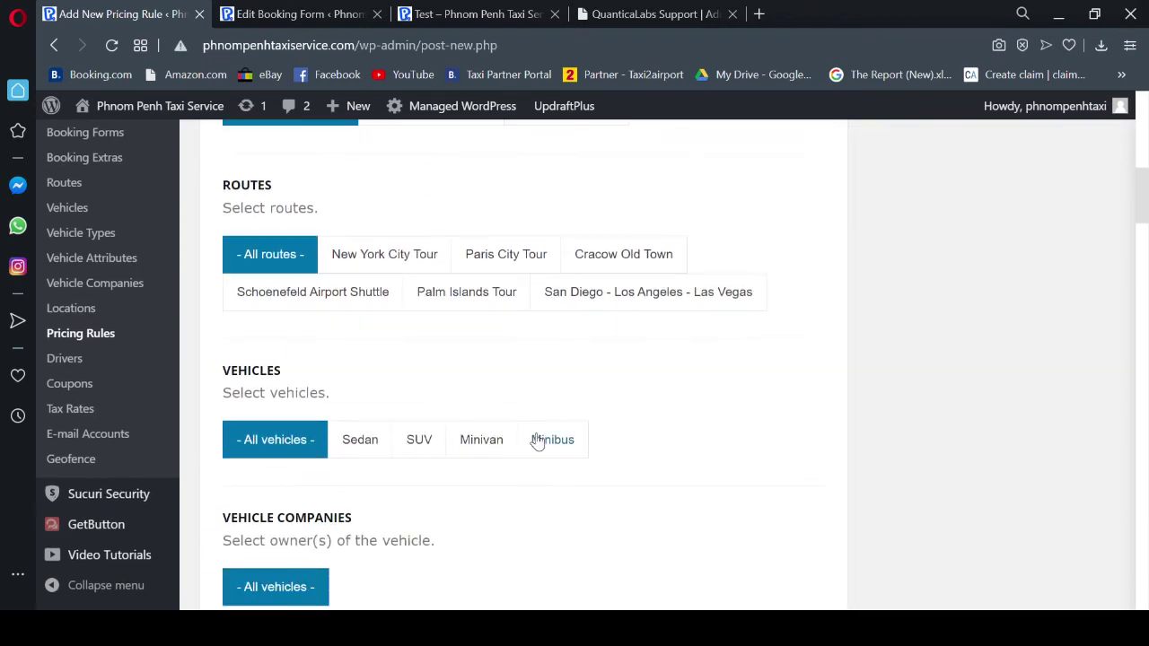
click(415, 439)
- Set the SUV rule's pickup geofence to Phnom Penh City and its drop-off geofence to Bavet Border
scroll(728, 437, down, 3)
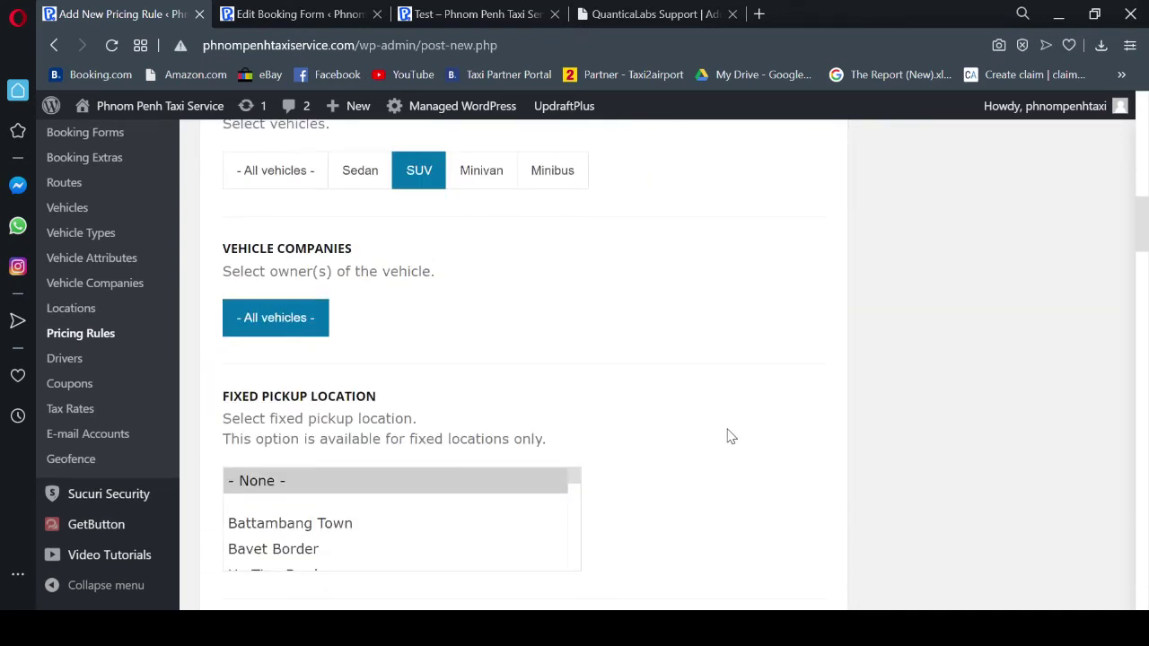
scroll(728, 433, down, 10)
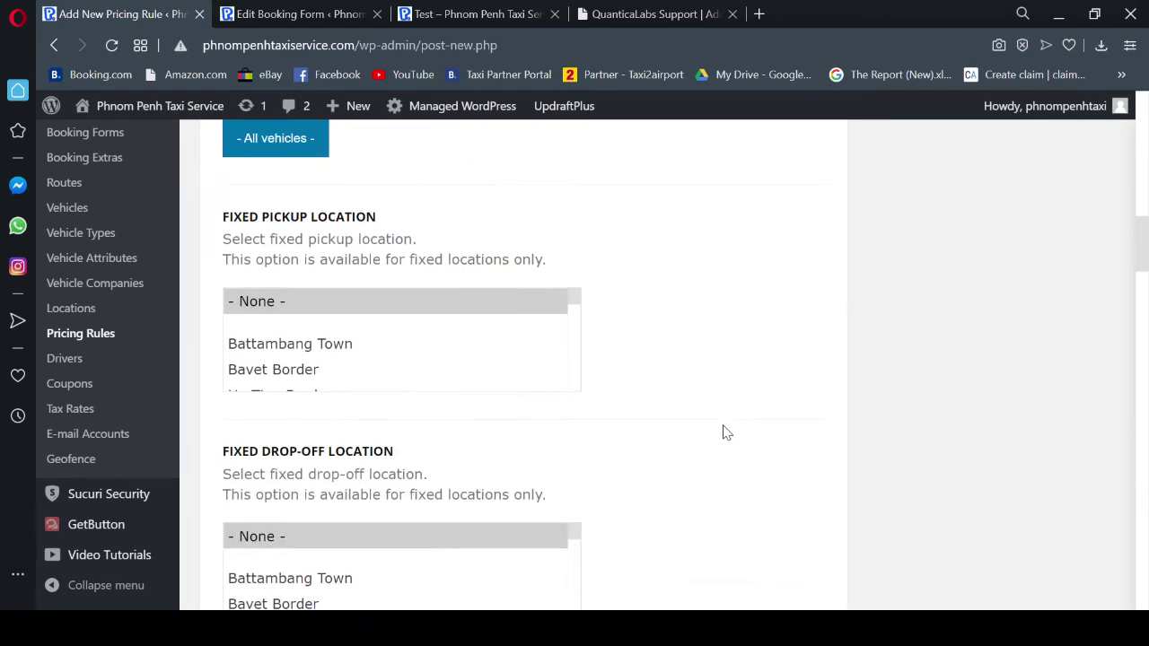
scroll(720, 438, down, 2)
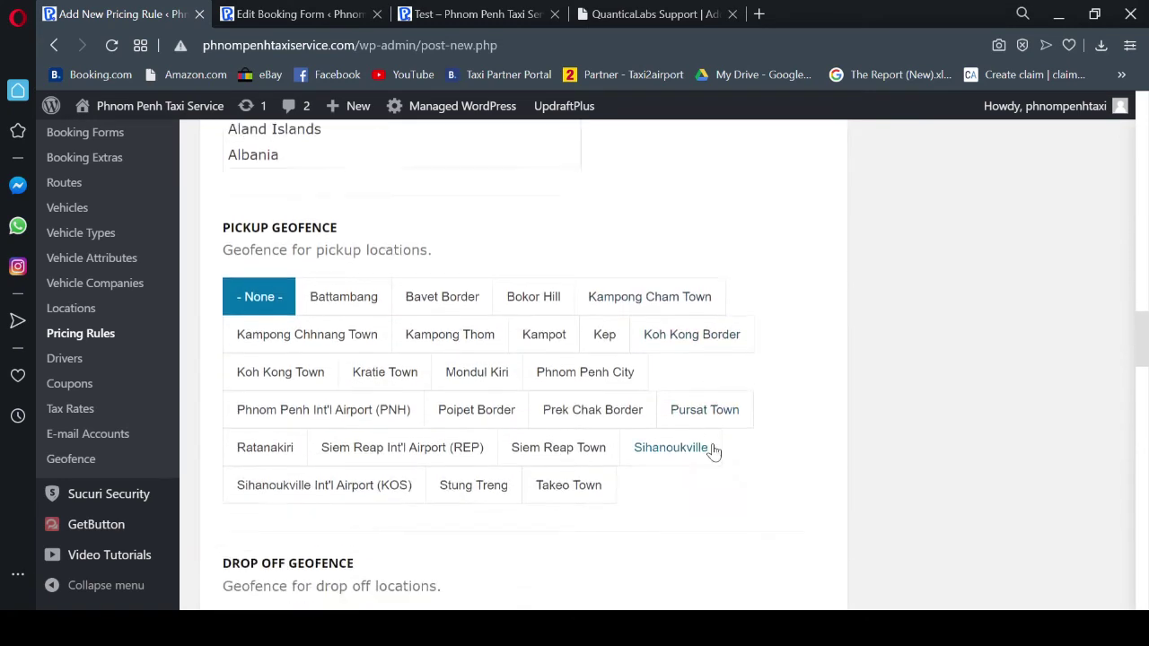
click(579, 364)
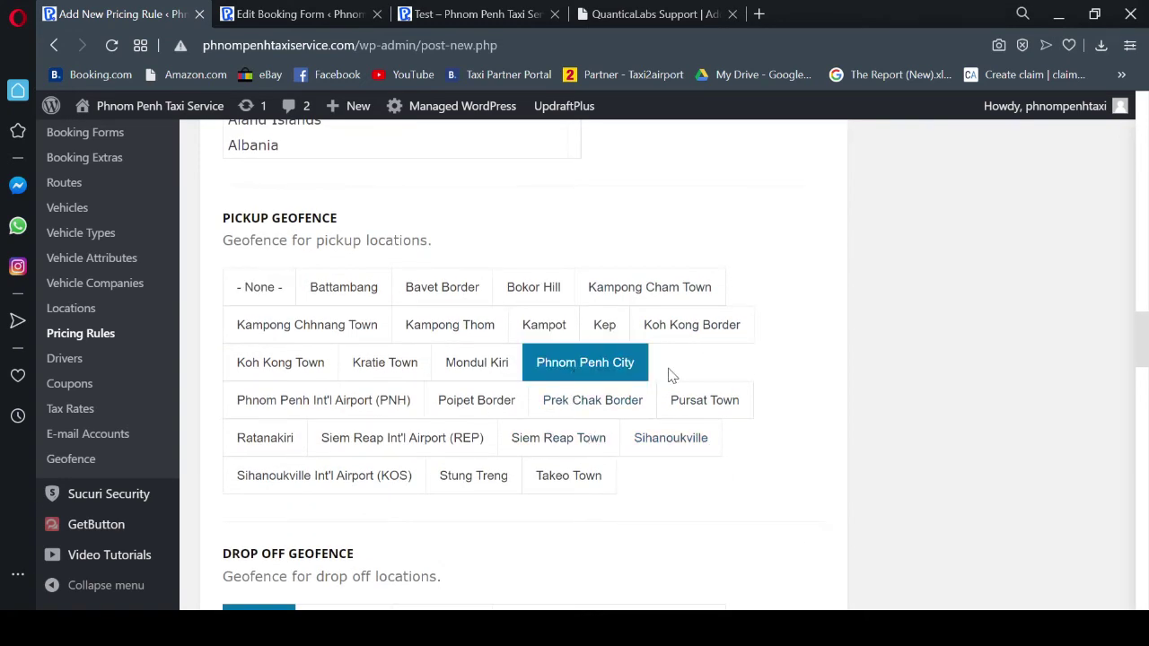
scroll(672, 378, down, 2)
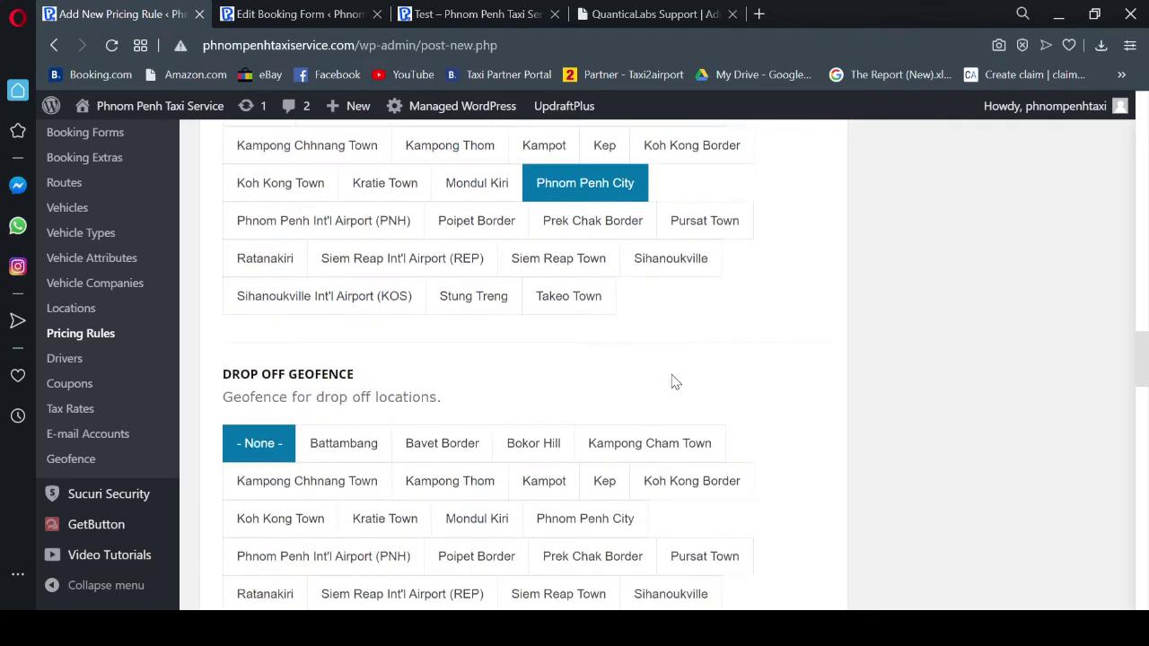
click(459, 444)
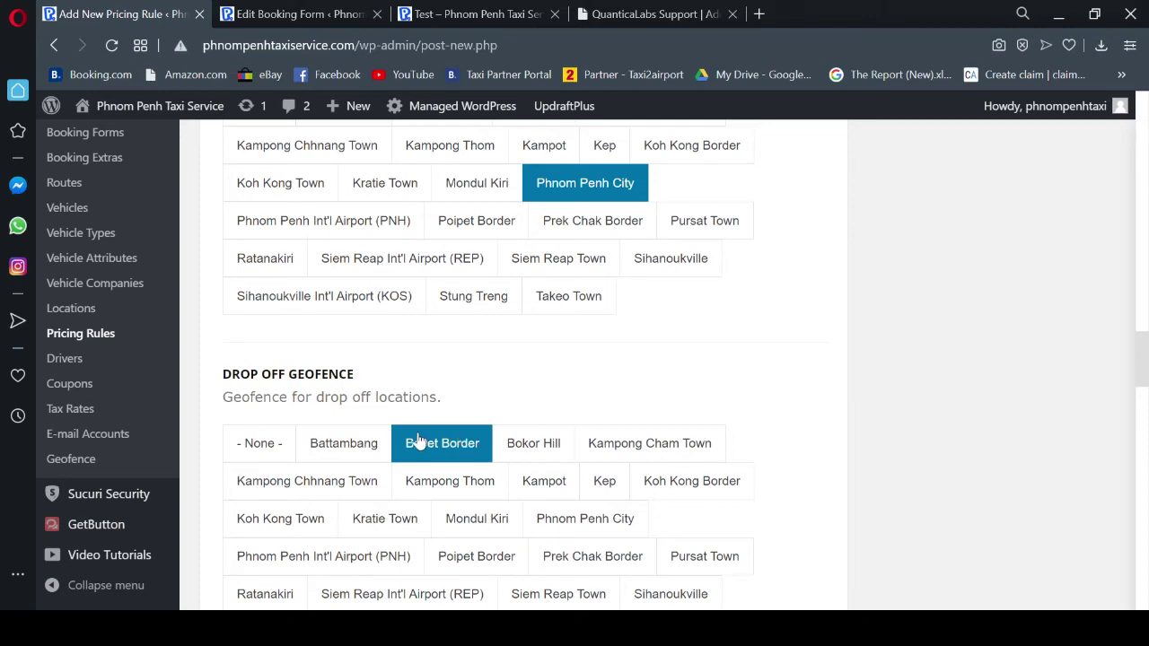
- Switch the SUV rule to fixed pricing and set the Fixed and Fixed (return, new ride) values to 55
scroll(469, 401, up, 7)
scroll(473, 400, up, 12)
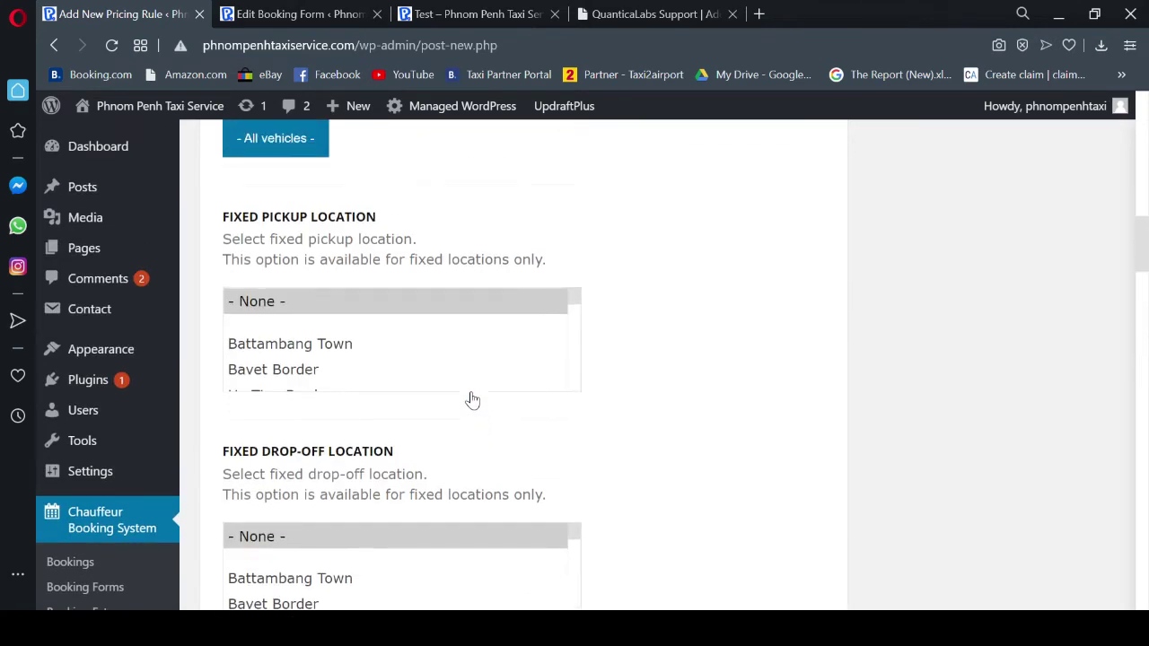
scroll(480, 399, up, 6)
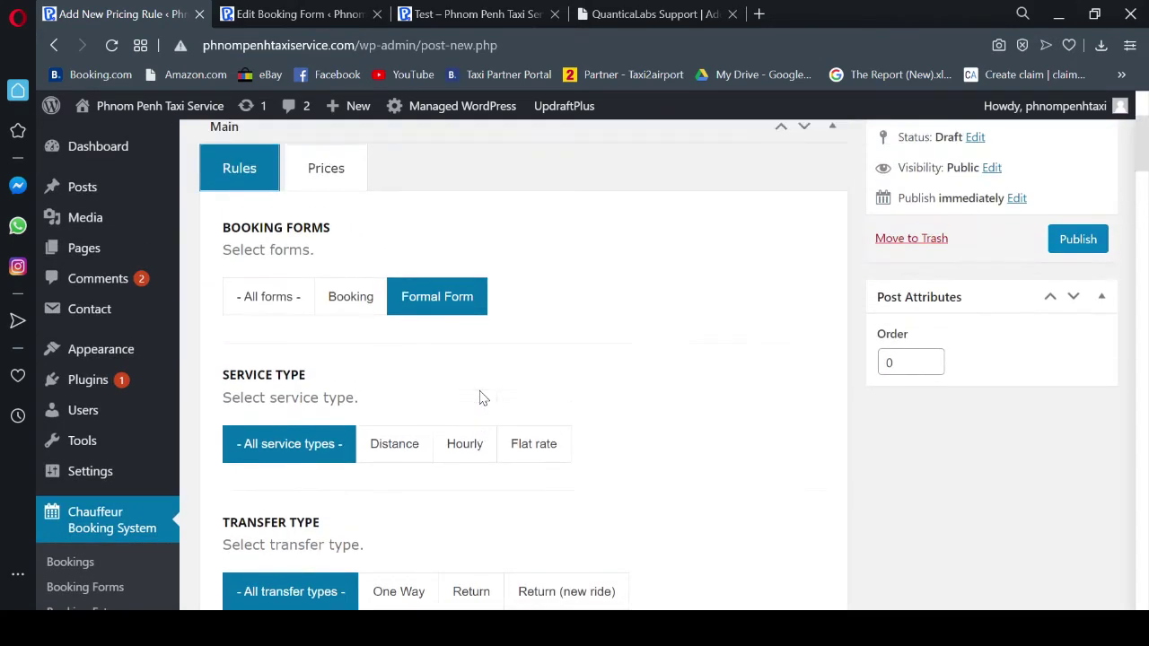
click(338, 409)
scroll(588, 386, down, 9)
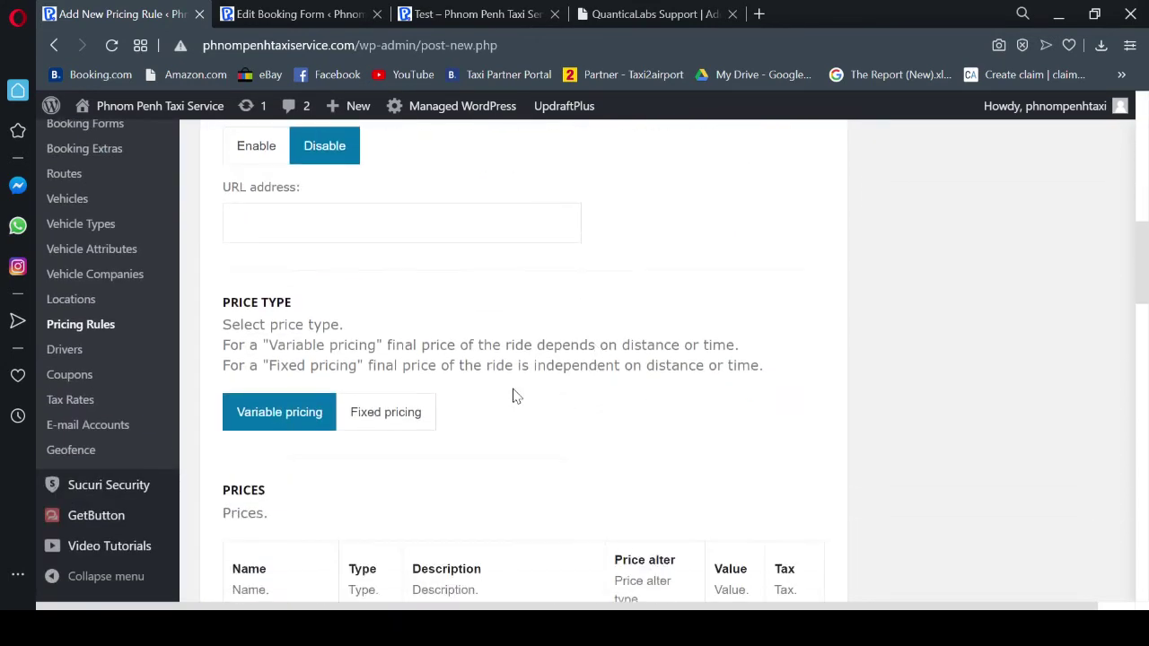
click(395, 415)
scroll(723, 422, down, 3)
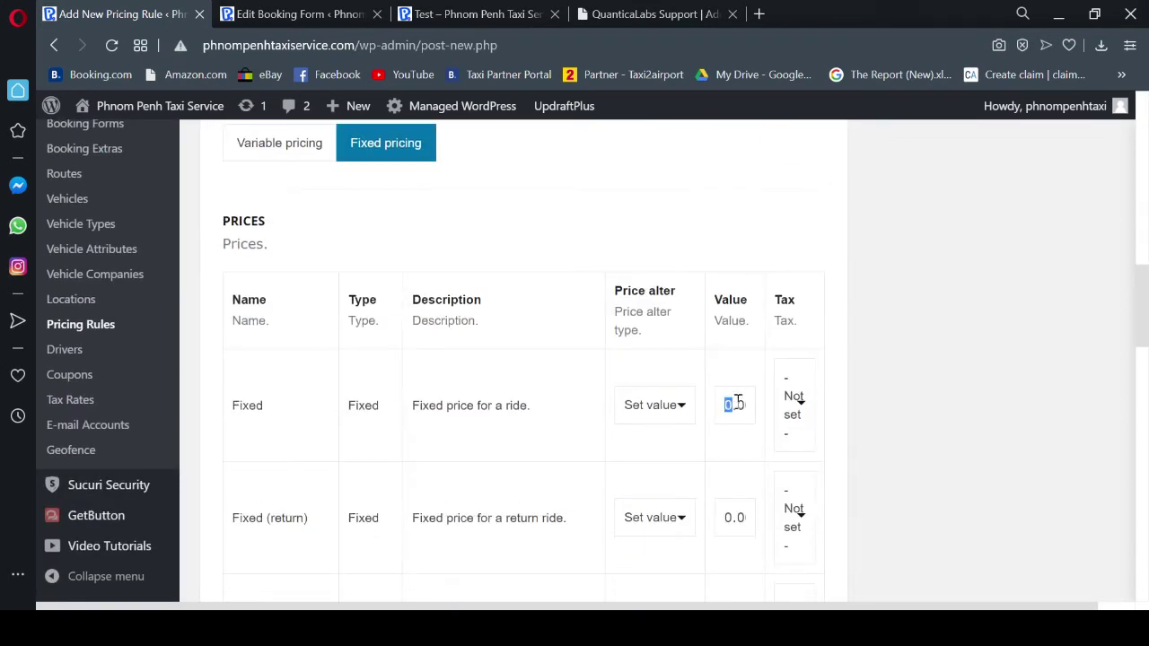
drag(737, 402, 762, 409)
text(55)
scroll(831, 474, down, 1)
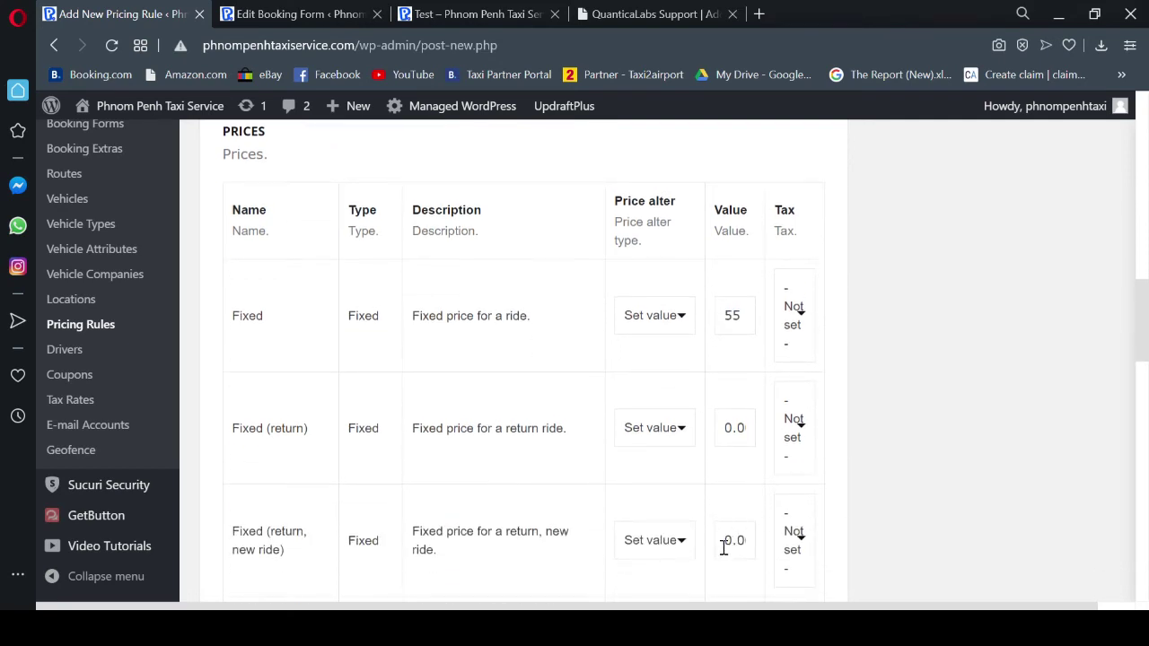
drag(727, 541, 770, 557)
text(55)
- Publish the SUV rule and start a new pricing rule titled "F. PP - Bavet (Minivan)"
scroll(833, 549, up, 15)
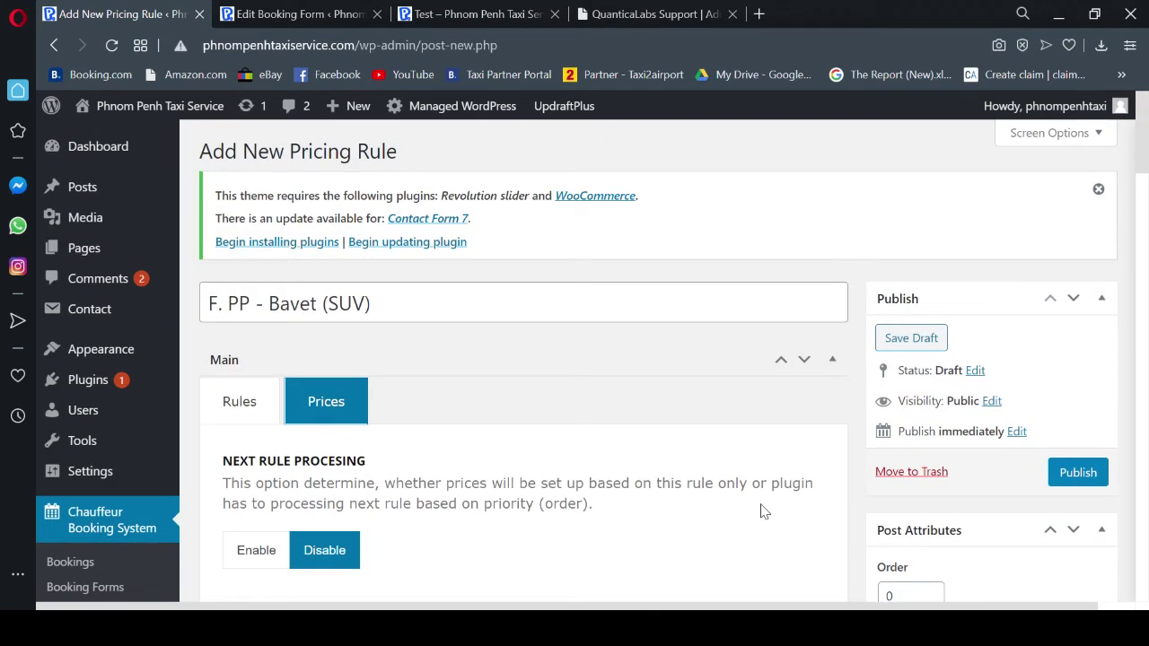
click(1077, 472)
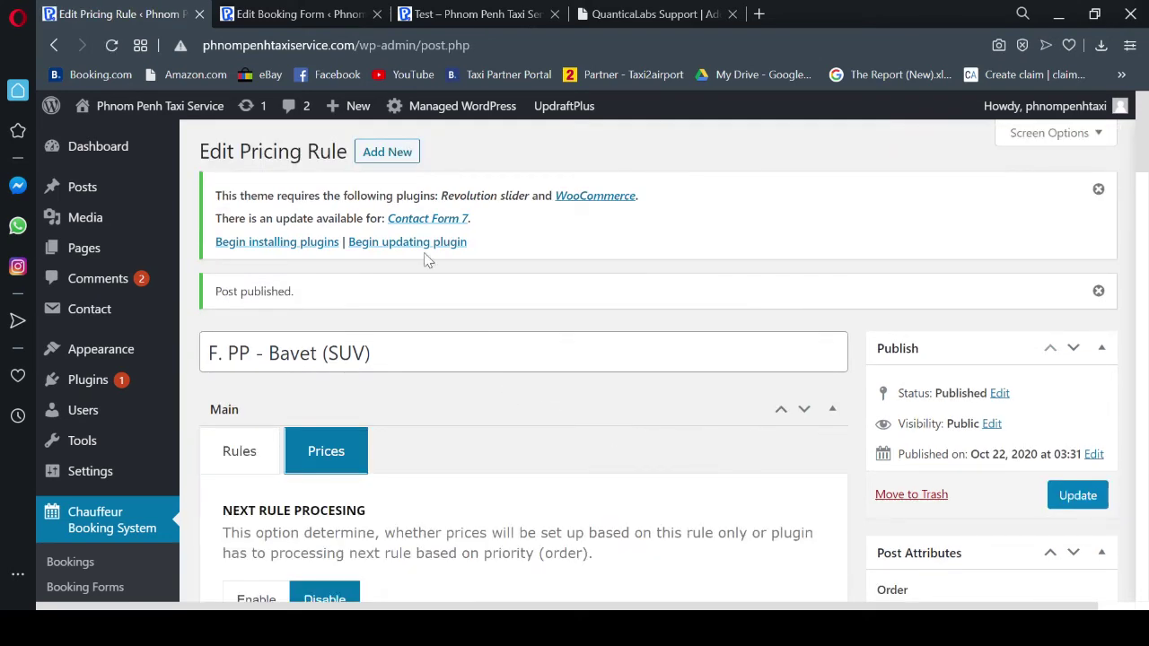
click(386, 152)
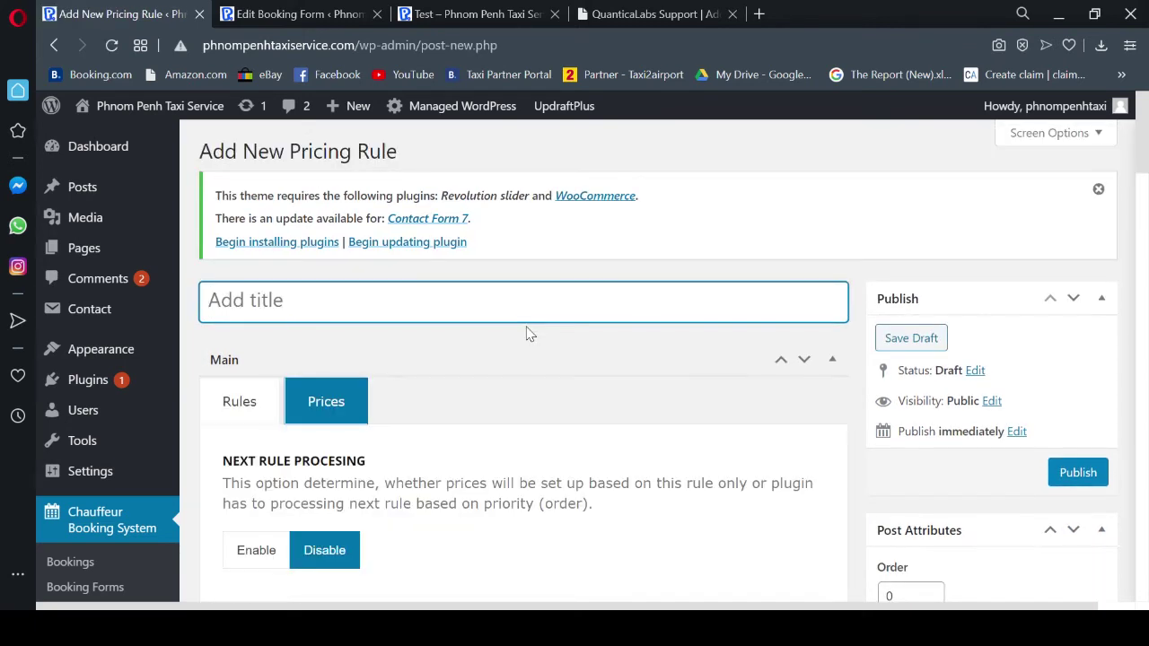
text(F. PP - Bavet ()
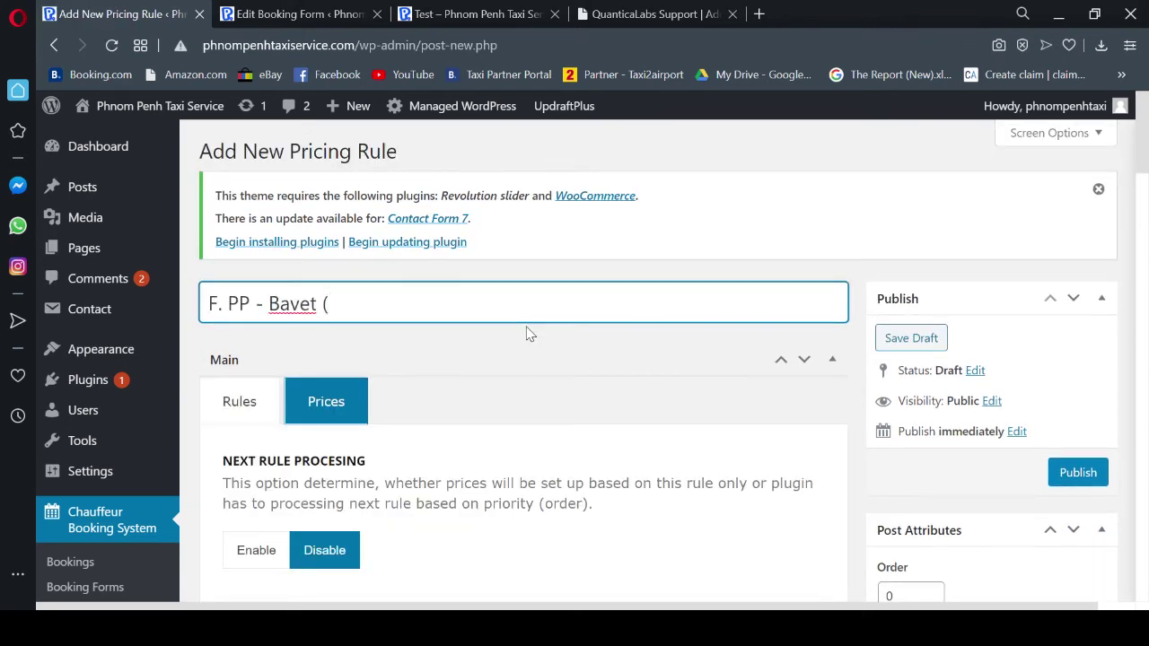
text(Minivan)
- Limit the Minivan rule to the Formal Form booking form and the Minivan vehicle
click(245, 405)
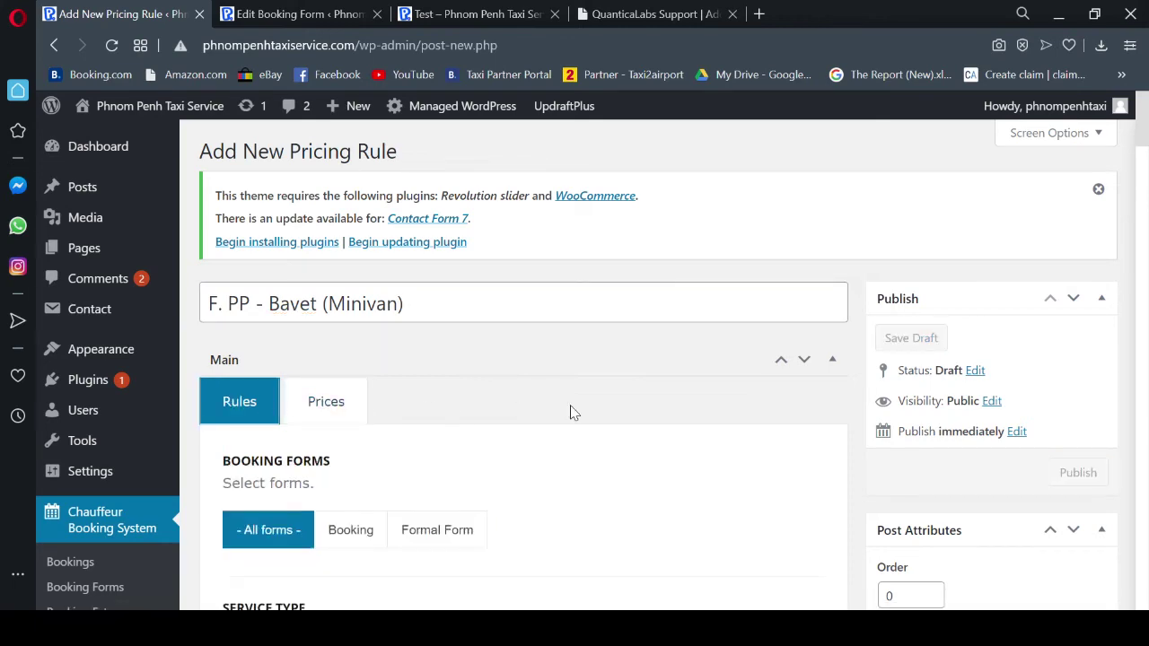
scroll(574, 412, down, 2)
click(449, 264)
scroll(662, 314, down, 2)
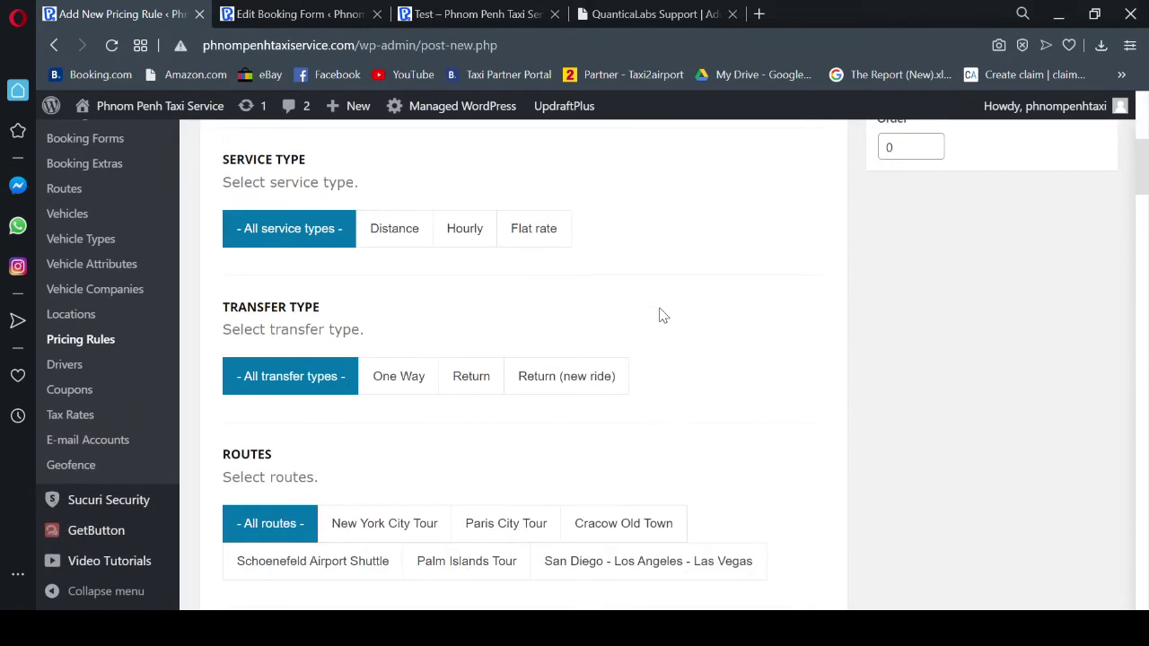
scroll(679, 366, down, 3)
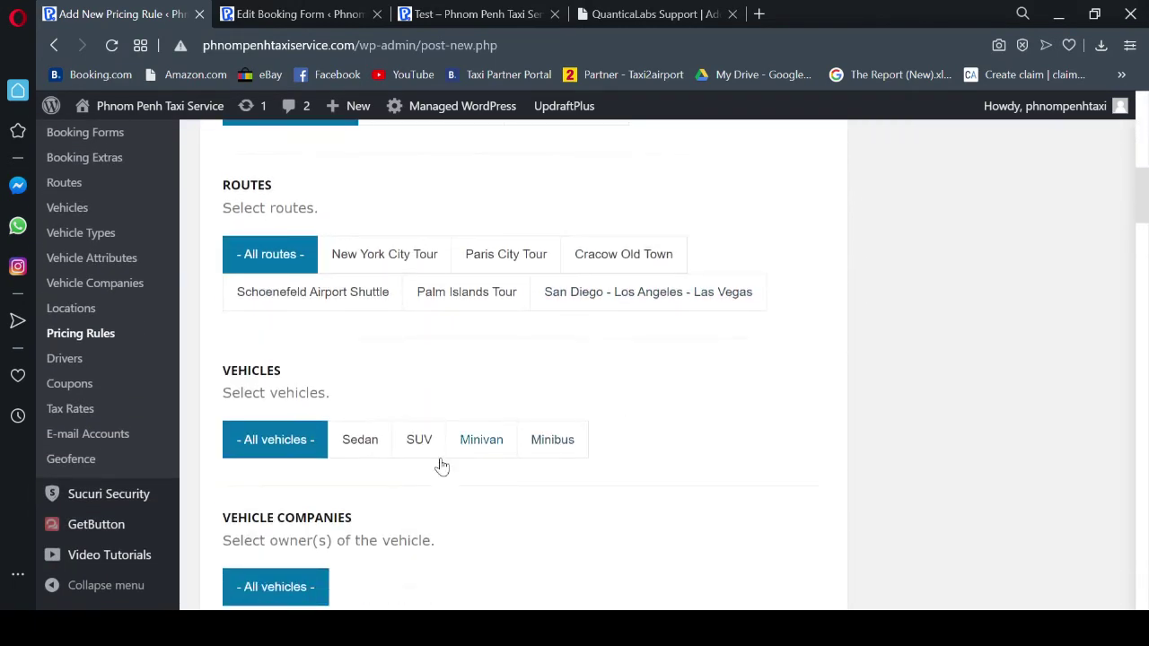
click(481, 440)
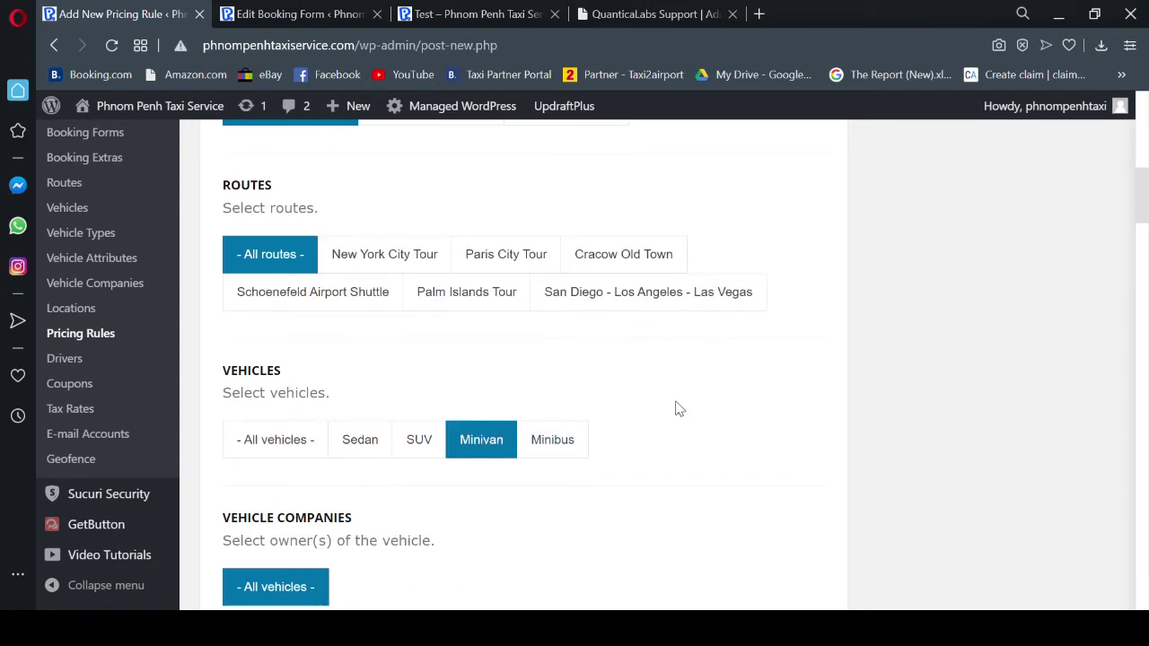
- Set the Minivan rule's pickup geofence to Phnom Penh City and its drop-off geofence to Bavet Border
scroll(679, 409, down, 2)
scroll(679, 409, down, 5)
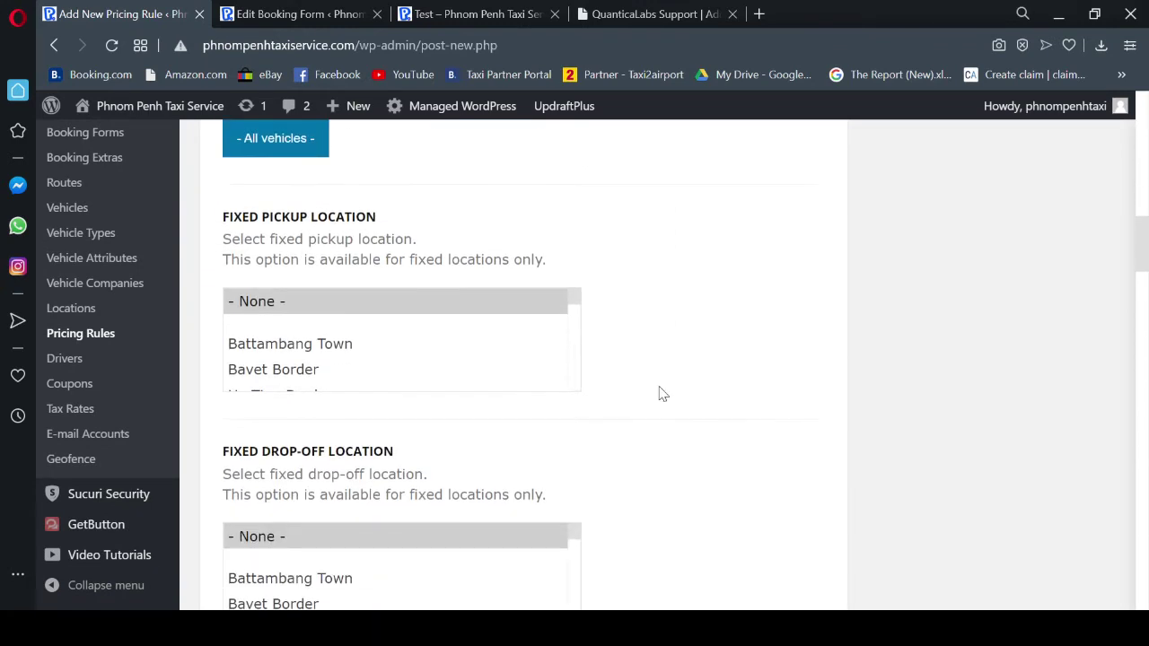
scroll(662, 395, down, 7)
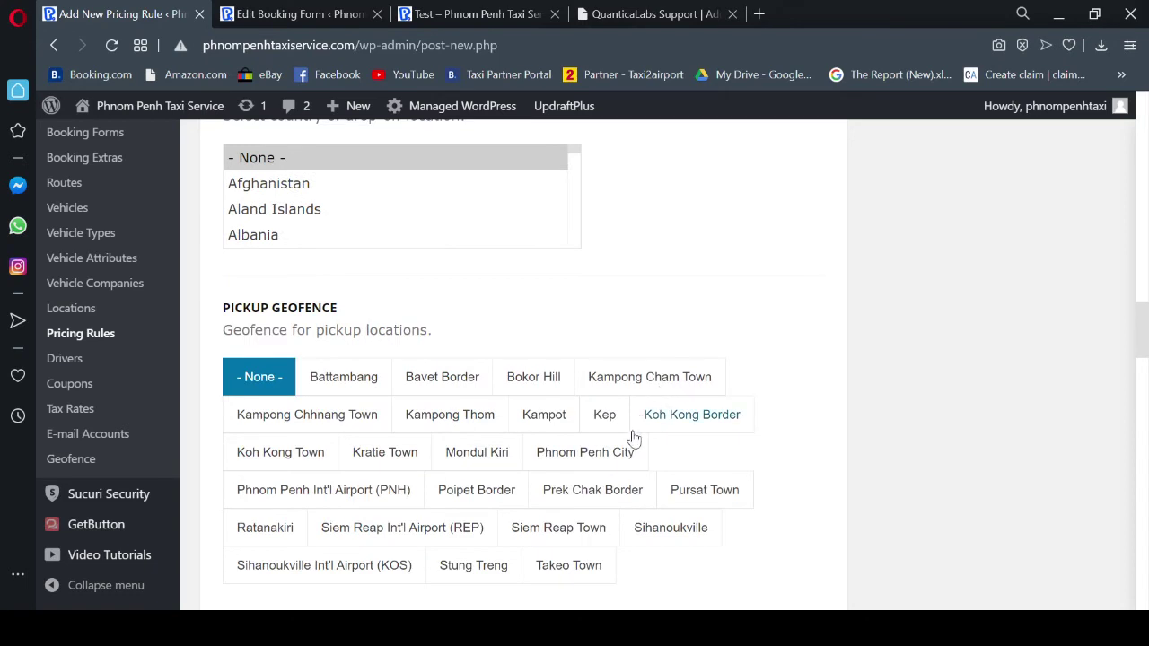
click(600, 460)
scroll(718, 440, down, 5)
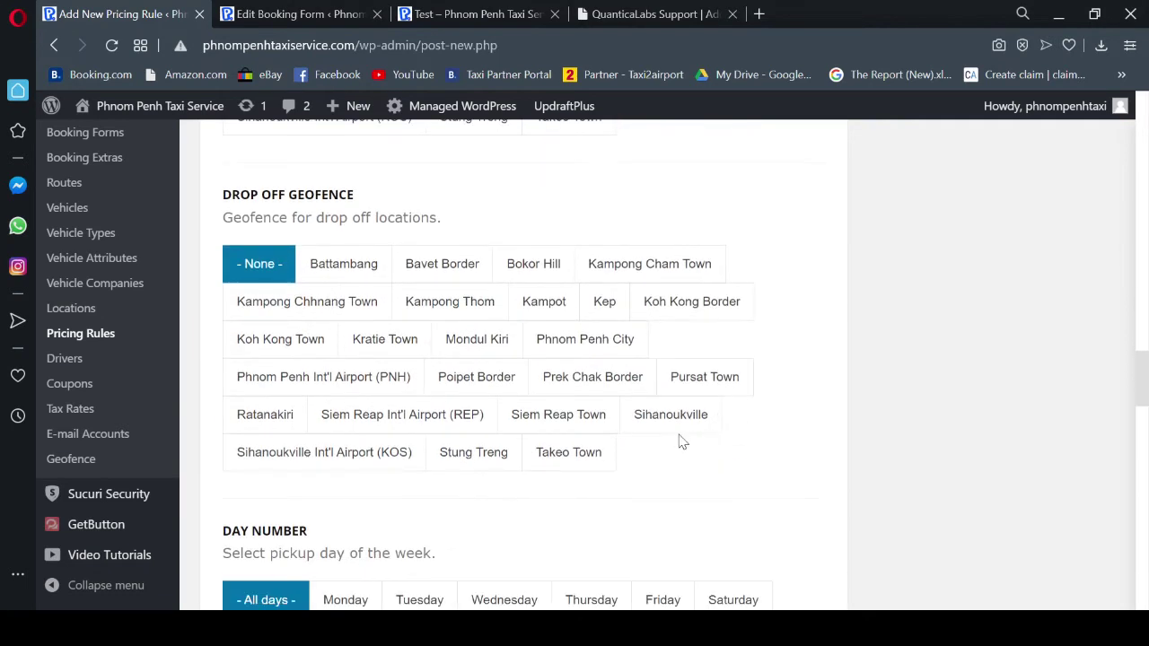
click(458, 270)
- Switch the Minivan rule's price type to fixed pricing
scroll(763, 359, up, 8)
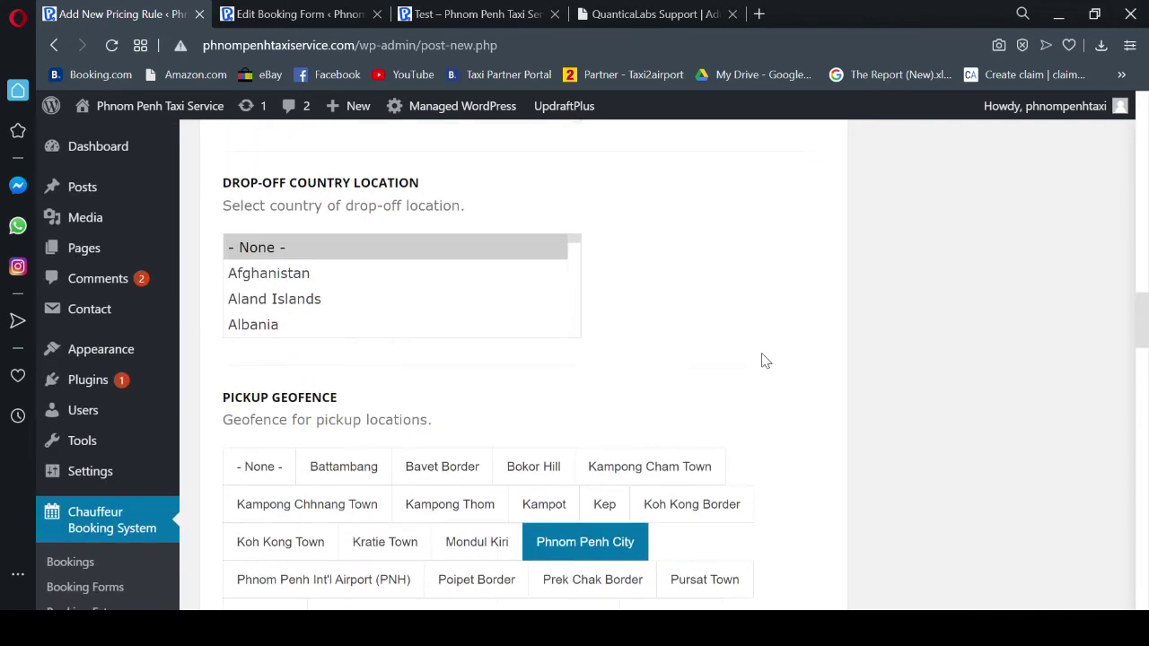
scroll(765, 361, up, 15)
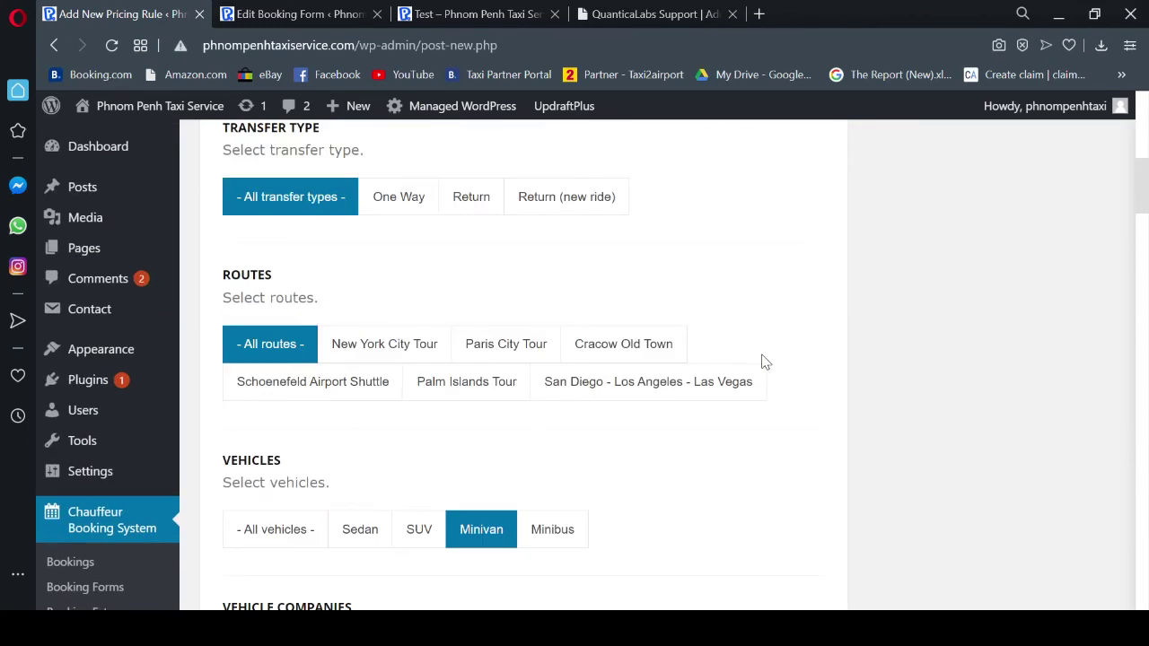
scroll(761, 360, up, 4)
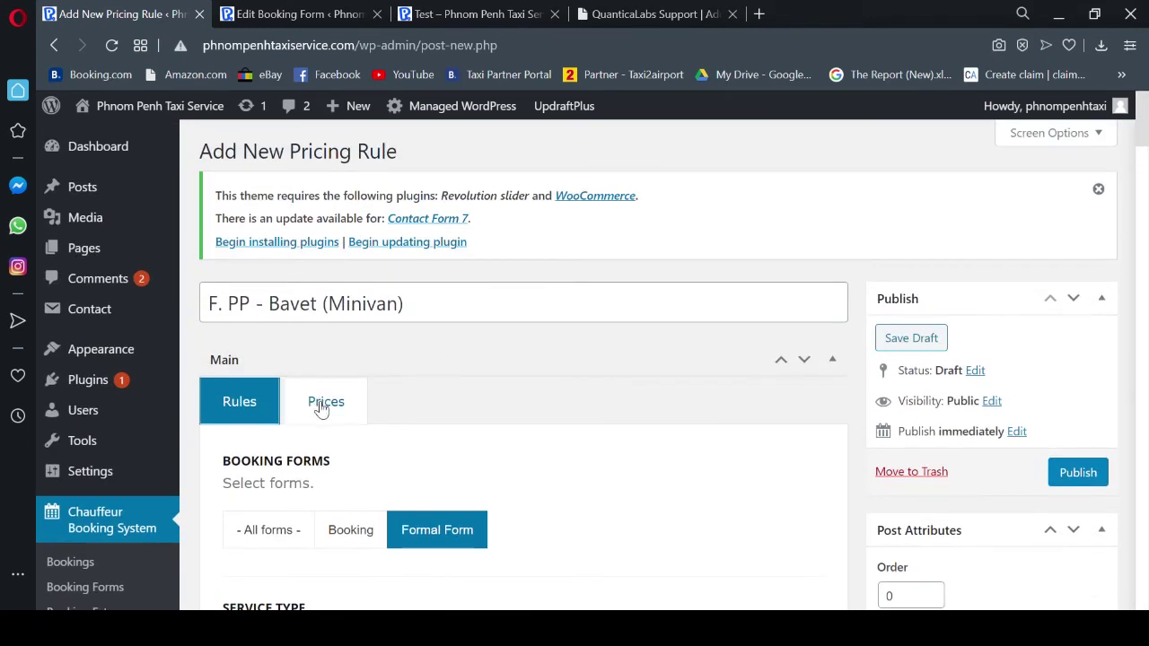
click(323, 402)
scroll(668, 354, down, 2)
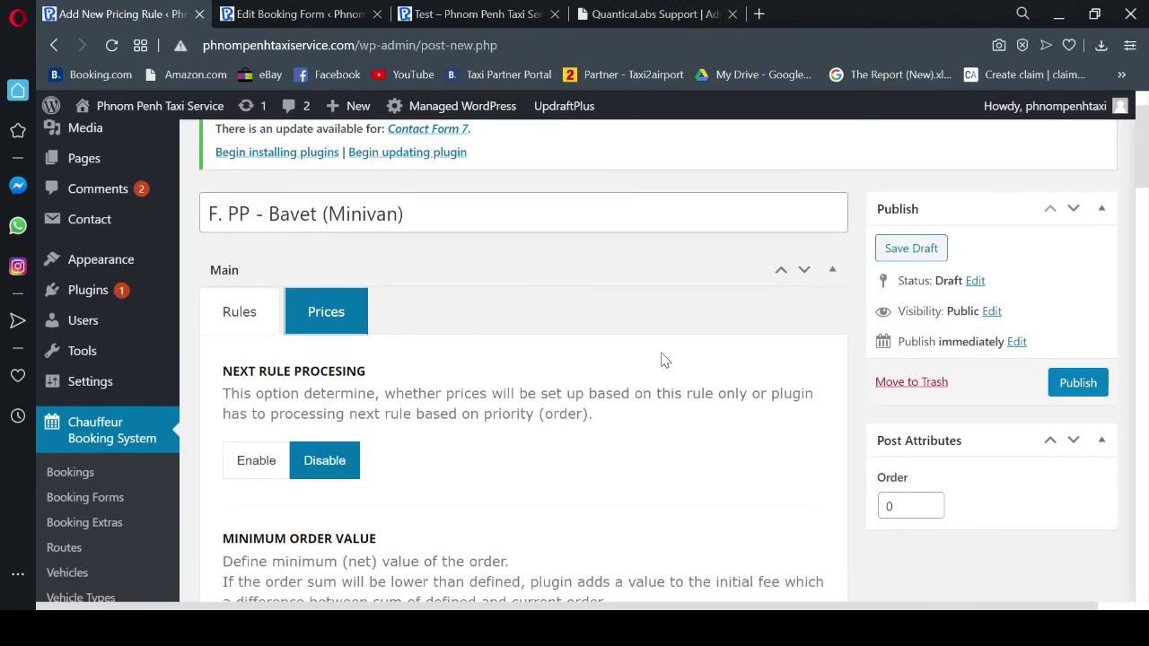
scroll(664, 360, down, 10)
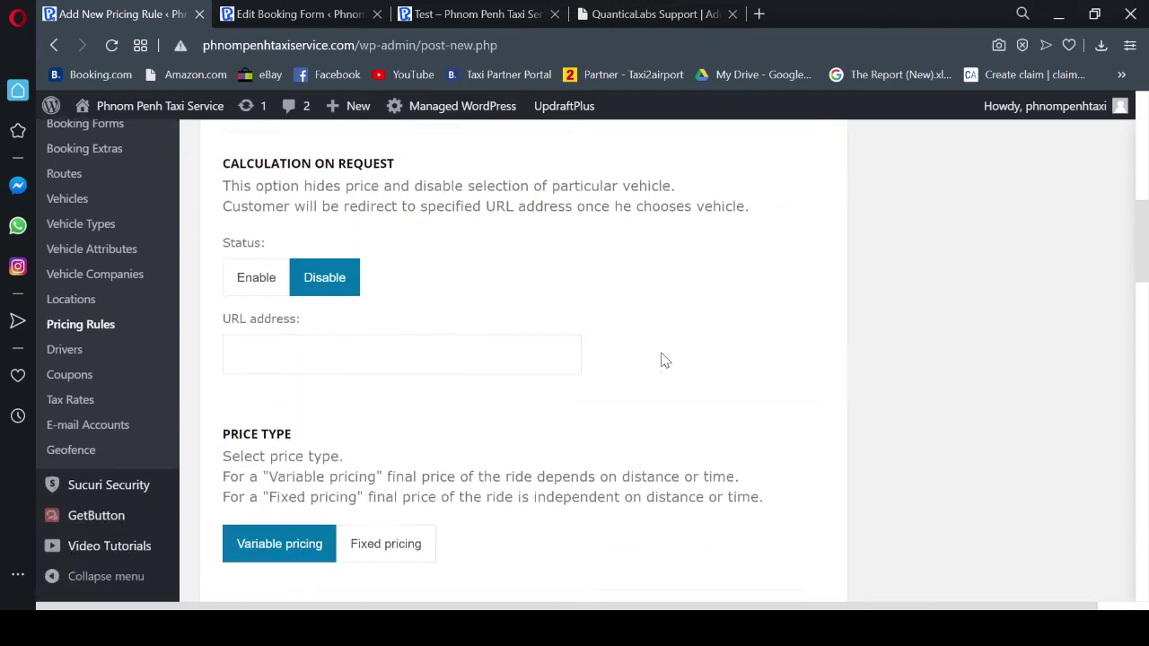
scroll(667, 359, up, 13)
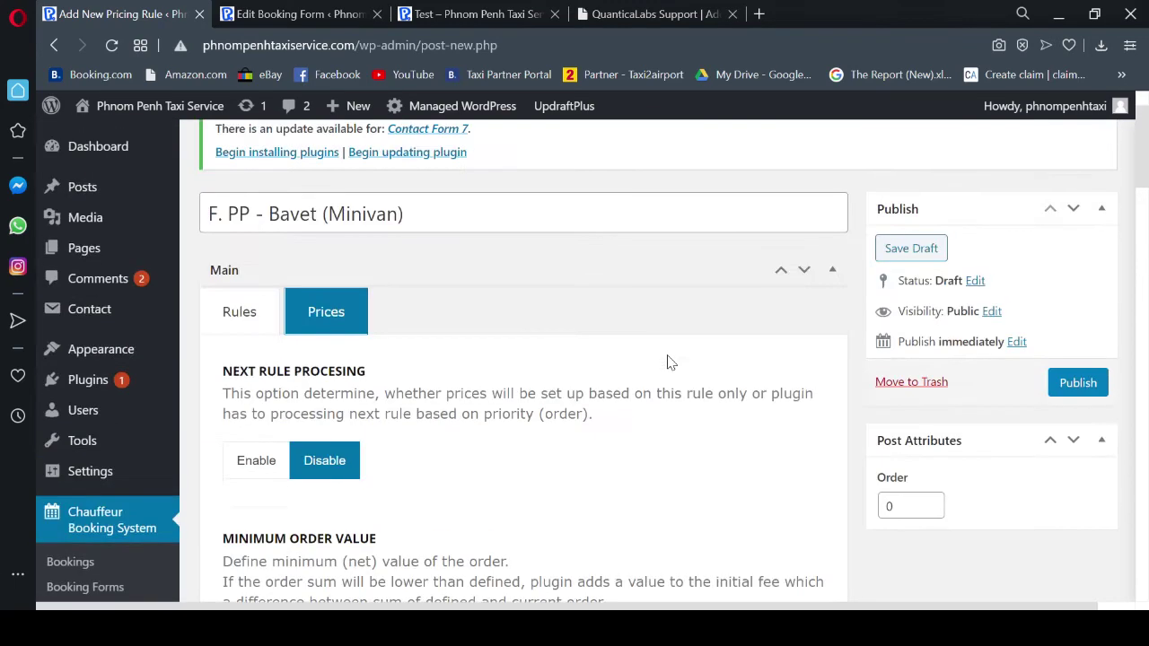
scroll(667, 359, down, 15)
scroll(687, 387, down, 6)
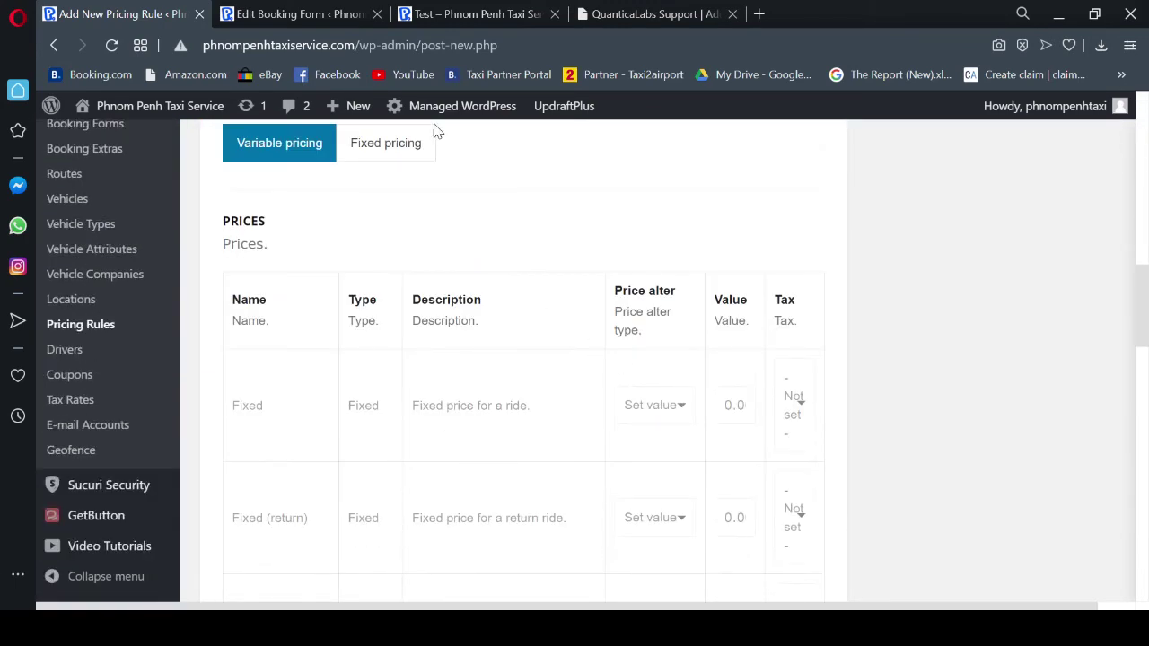
click(404, 145)
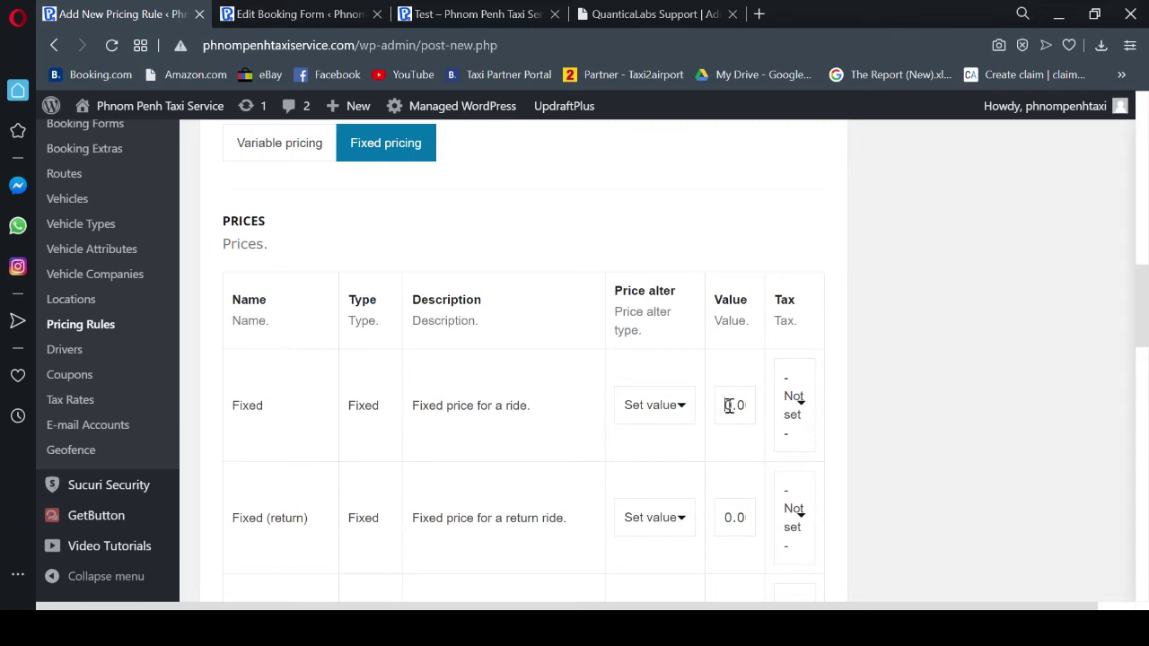
- Set the Minivan rule's Fixed and Fixed (return, new ride) values to 90
drag(729, 406, 762, 413)
text(90)
scroll(776, 431, down, 2)
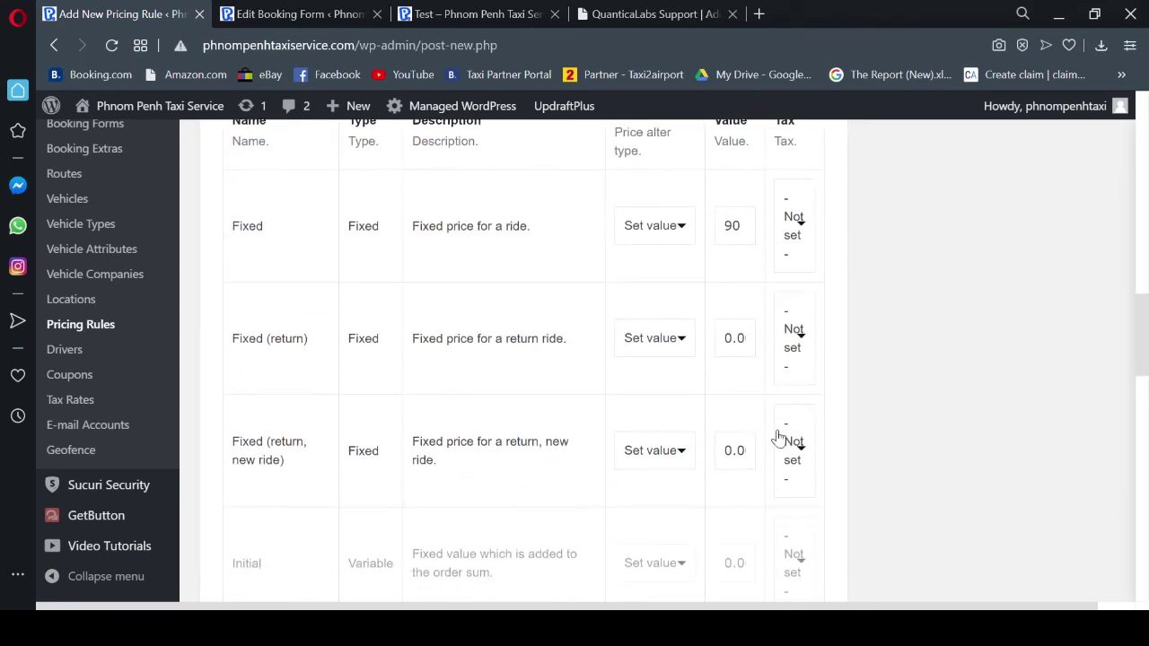
drag(726, 449, 767, 456)
text(92)
key(BackSpace)
text(0)
- Publish the "F. PP - Bavet (Minivan)" pricing rule
scroll(835, 348, up, 3)
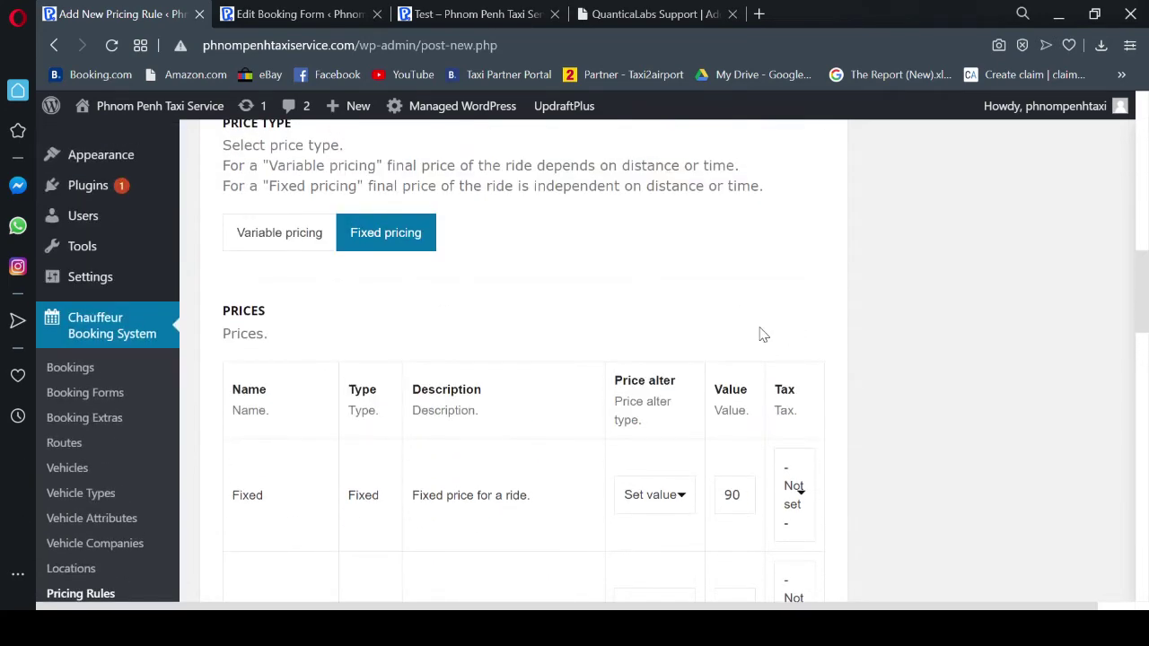
scroll(760, 334, up, 5)
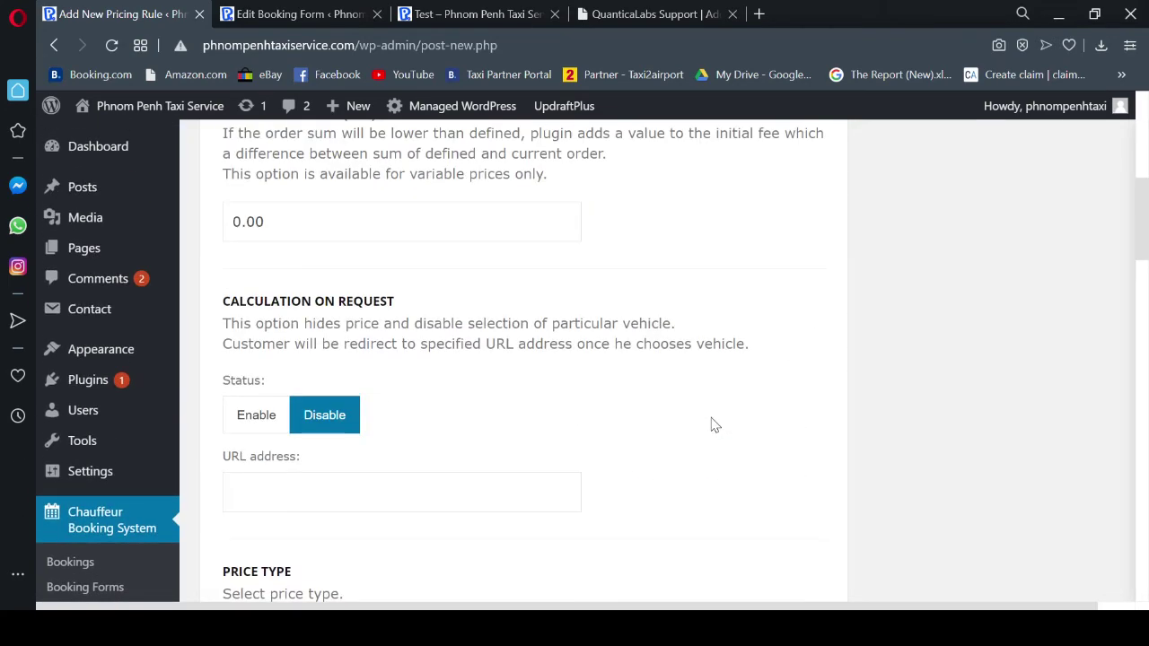
scroll(713, 425, up, 7)
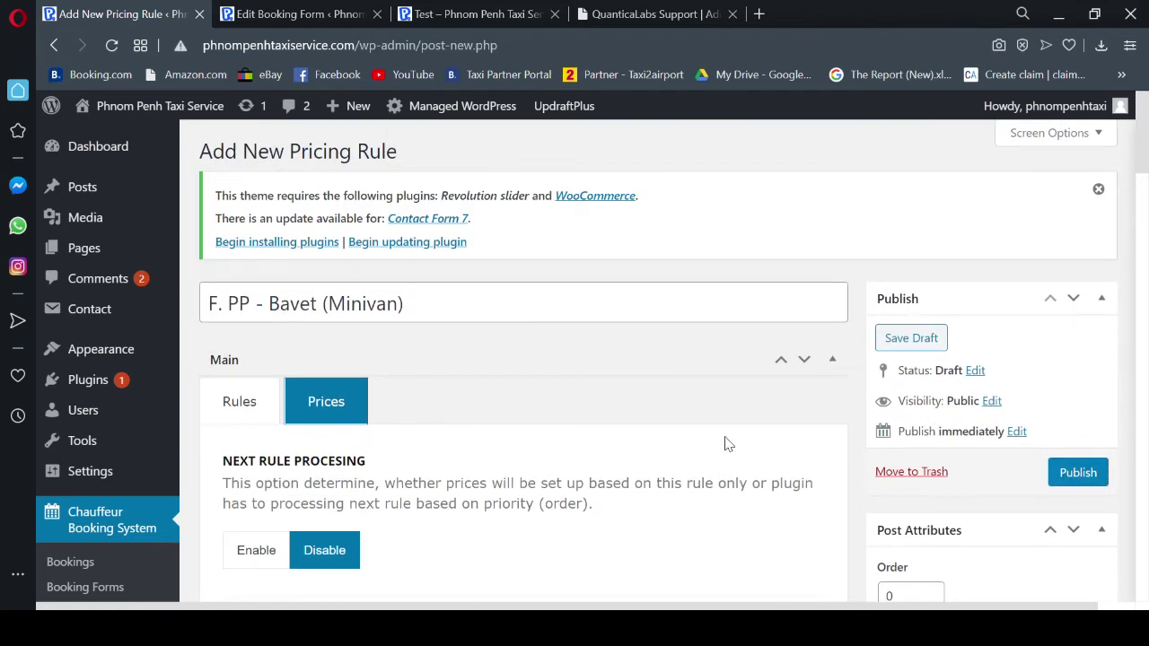
click(1068, 472)
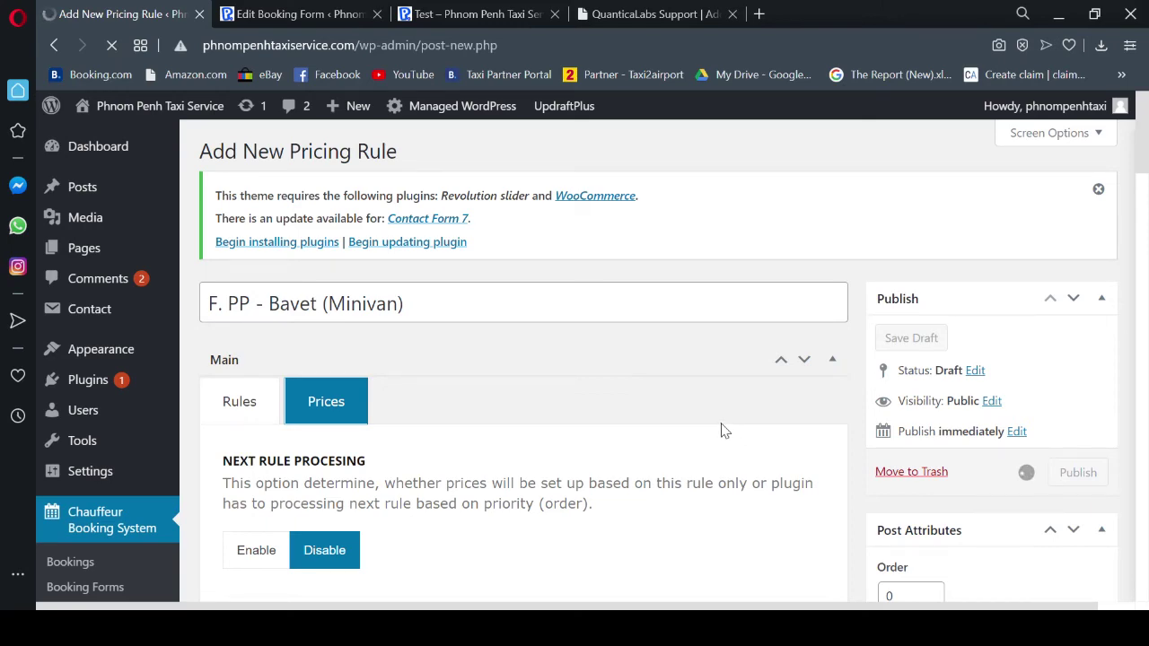
- Set the Minivan rule's Fixed and Fixed (return, new ride) values to 95 and update the rule
scroll(727, 433, down, 4)
scroll(737, 444, down, 7)
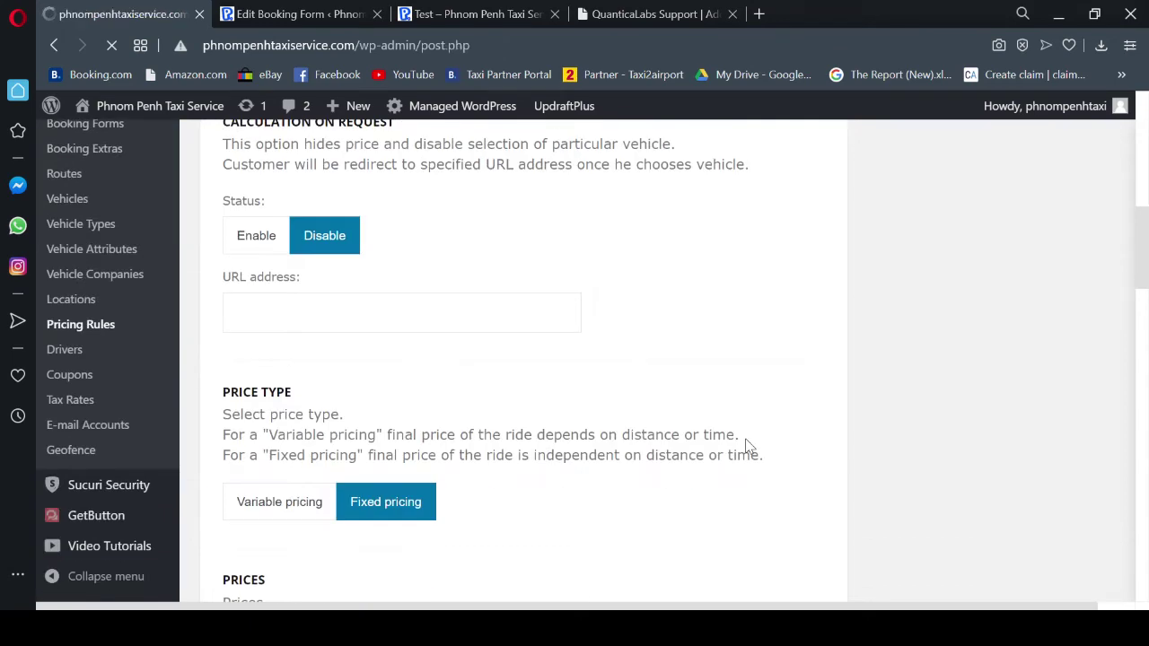
scroll(773, 440, down, 8)
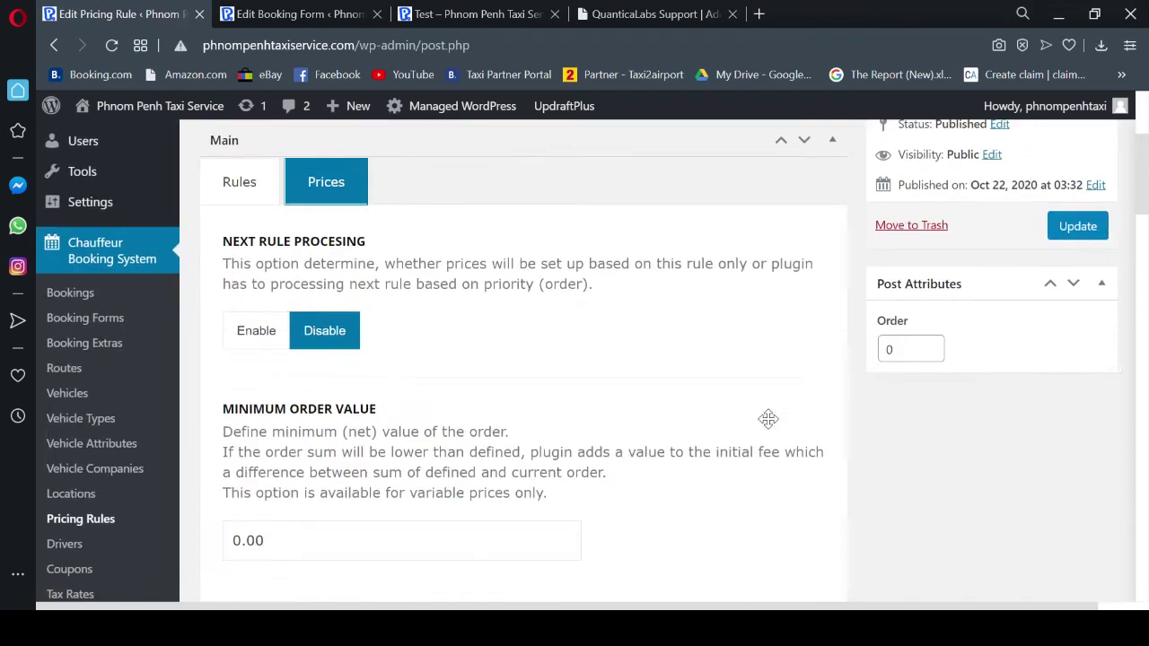
scroll(778, 472, down, 5)
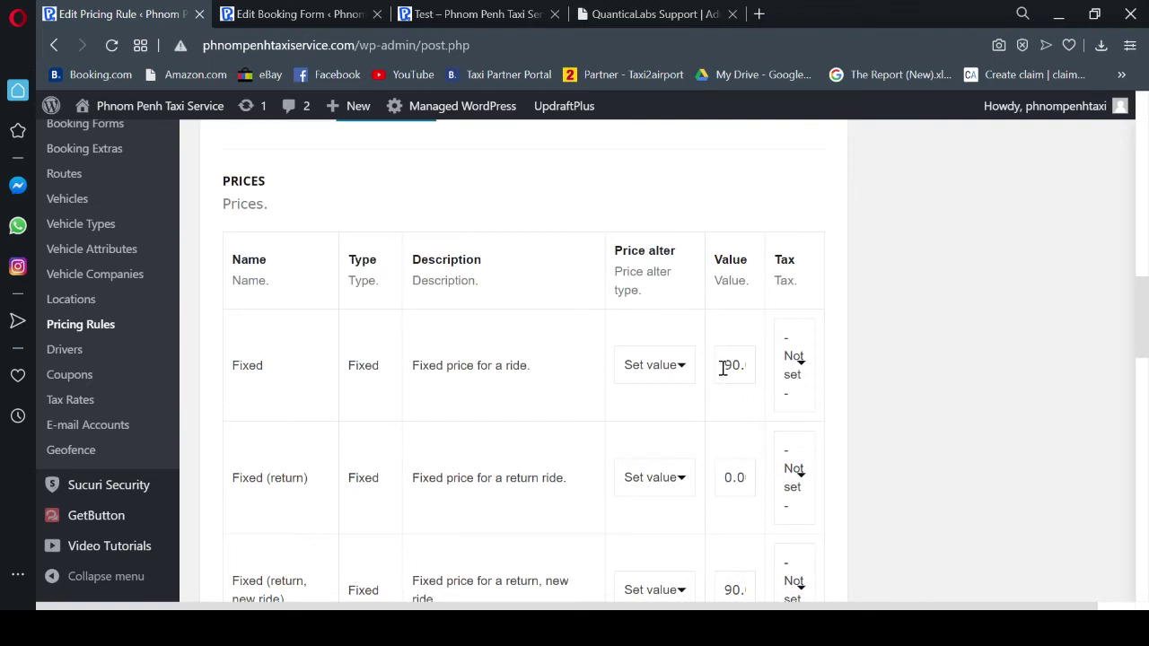
drag(723, 369, 744, 368)
text(95)
scroll(830, 426, down, 3)
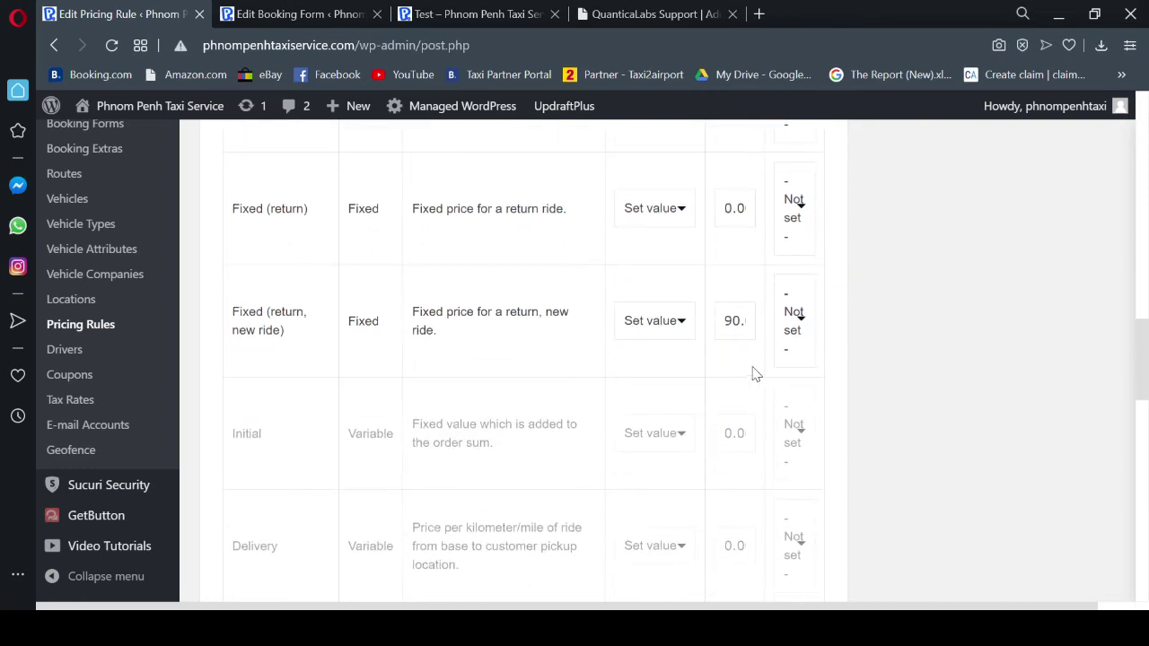
scroll(754, 373, up, 1)
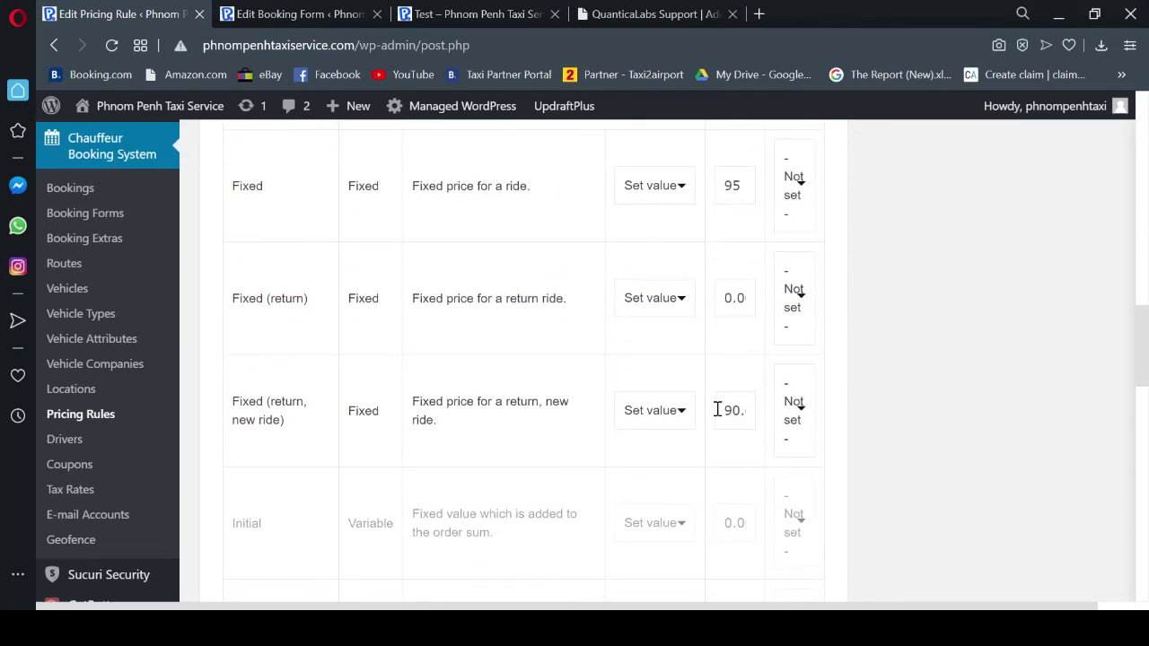
drag(717, 410, 759, 423)
text(95)
scroll(840, 393, up, 15)
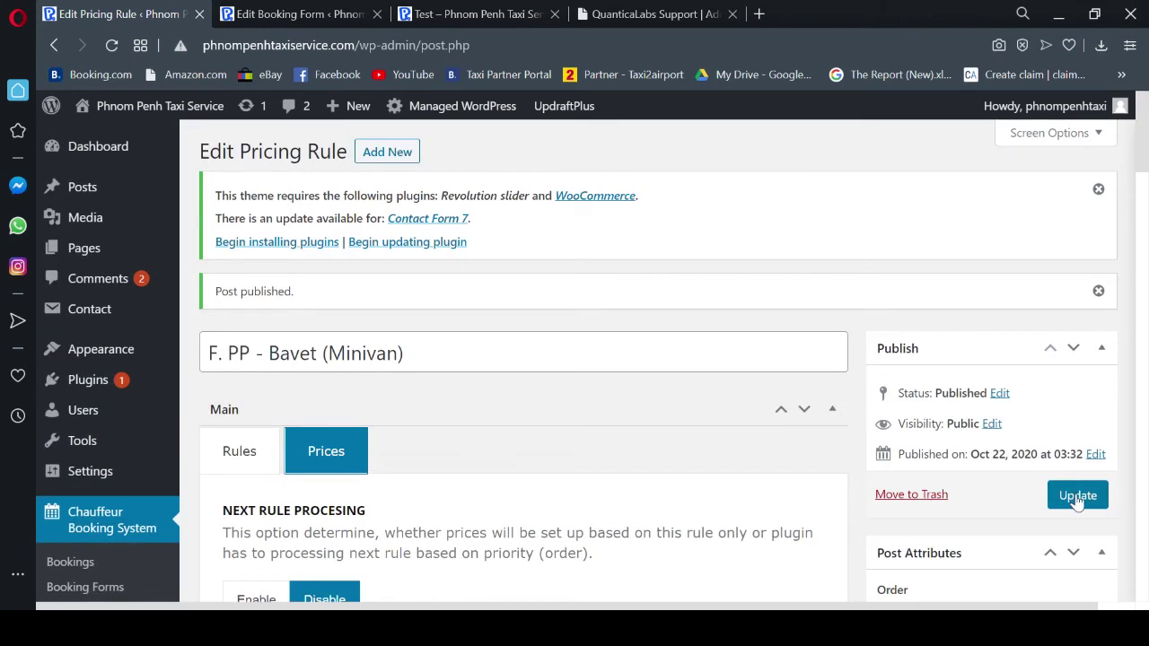
click(1079, 497)
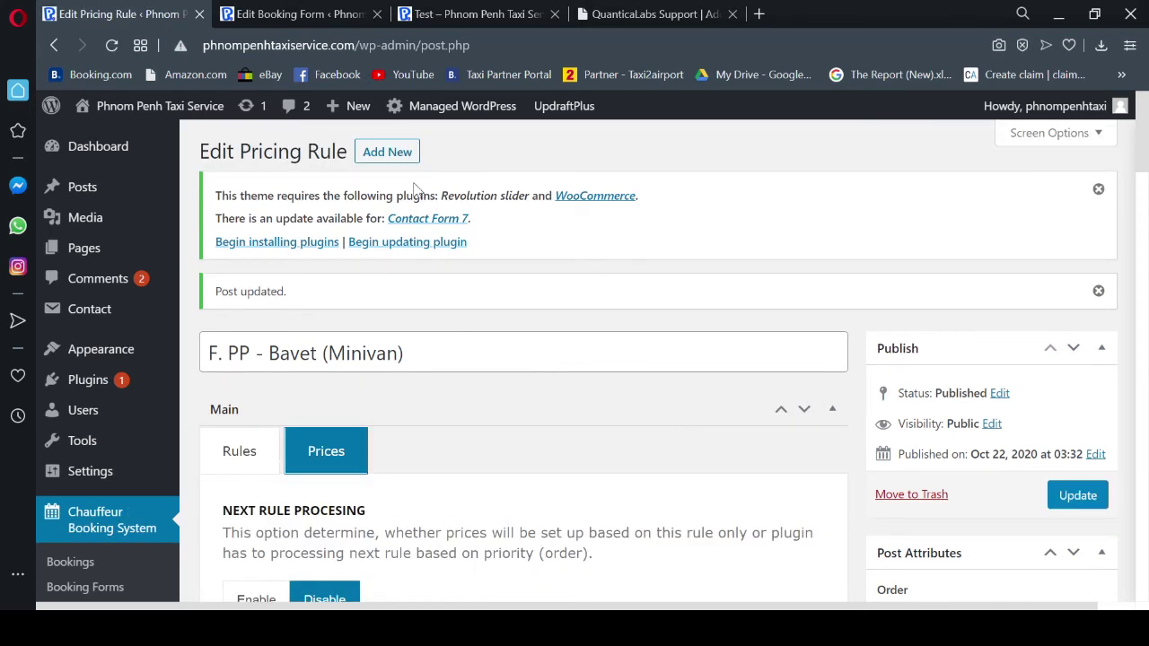
- Start a new pricing rule titled "F. PP - Bavet (Minibus)"
click(404, 155)
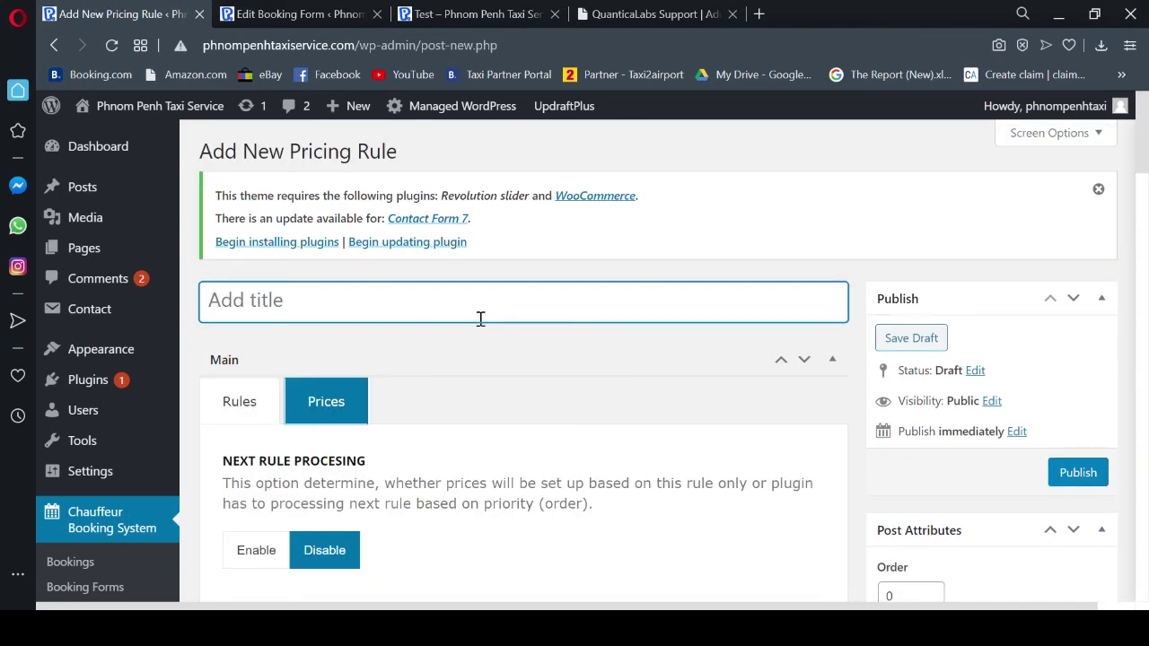
text(F. PP - Bavet ()
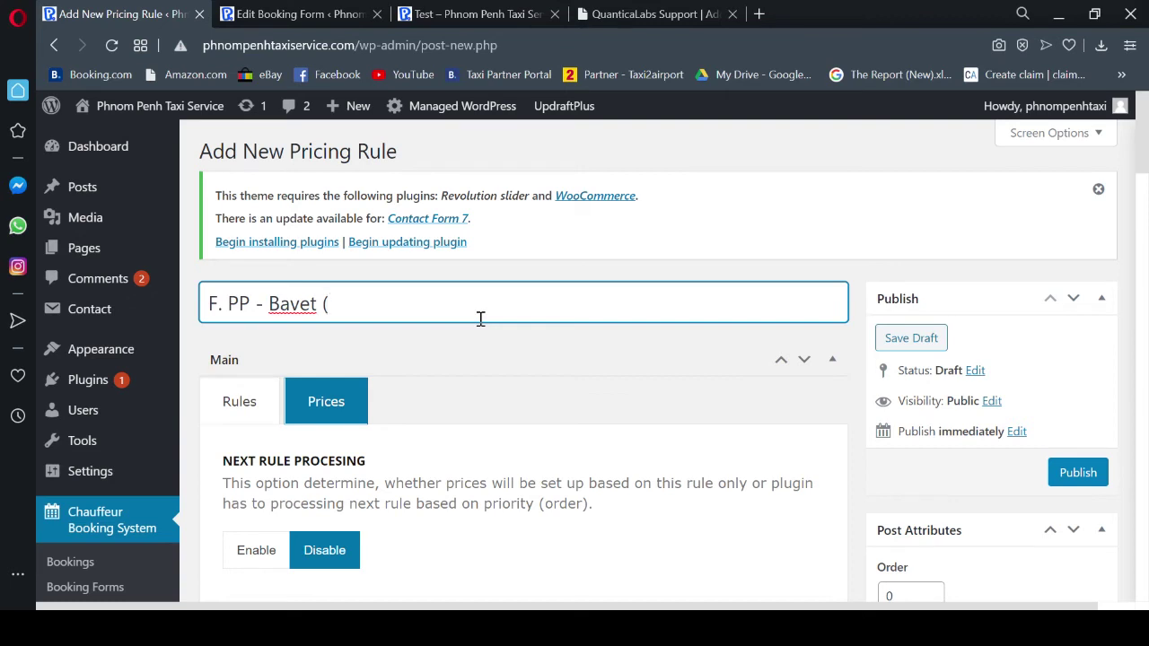
text(Minibus))
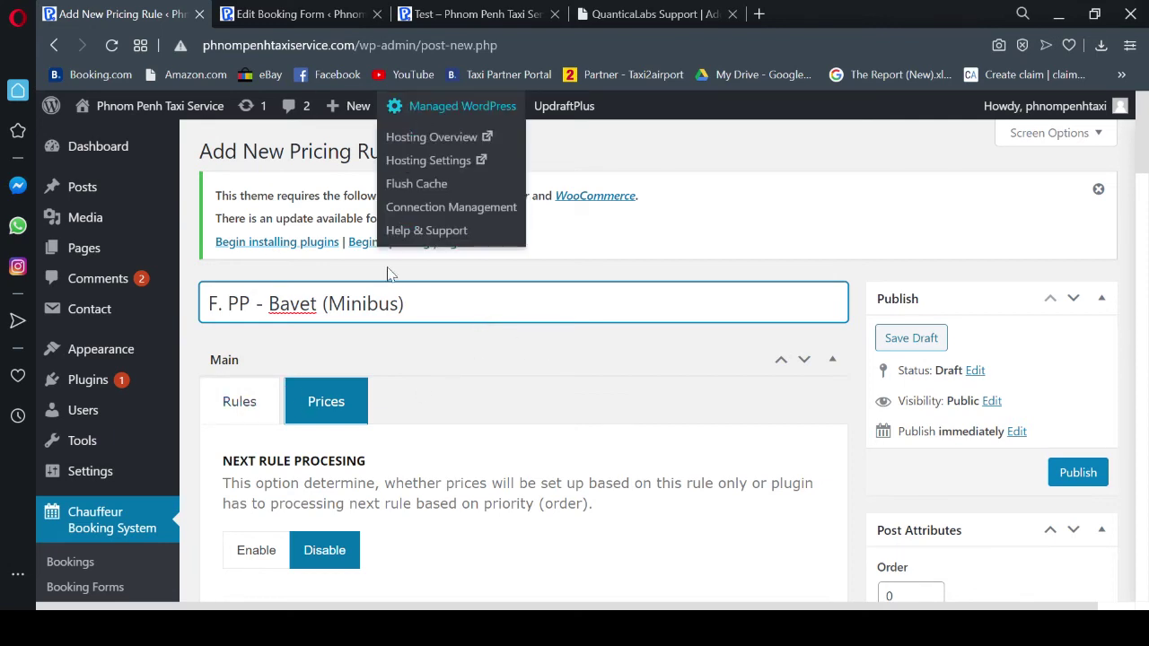
click(236, 365)
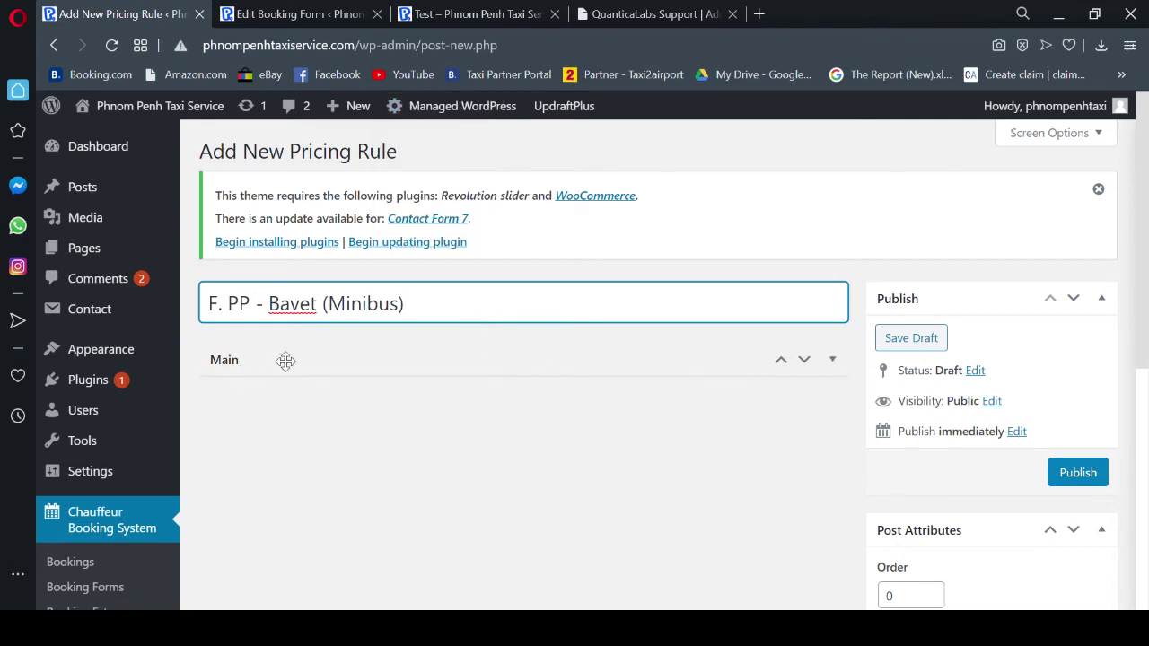
click(284, 363)
- Restrict the Minibus pricing rule to the Formal Form booking form and the Minibus vehicle
click(250, 416)
scroll(397, 386, down, 2)
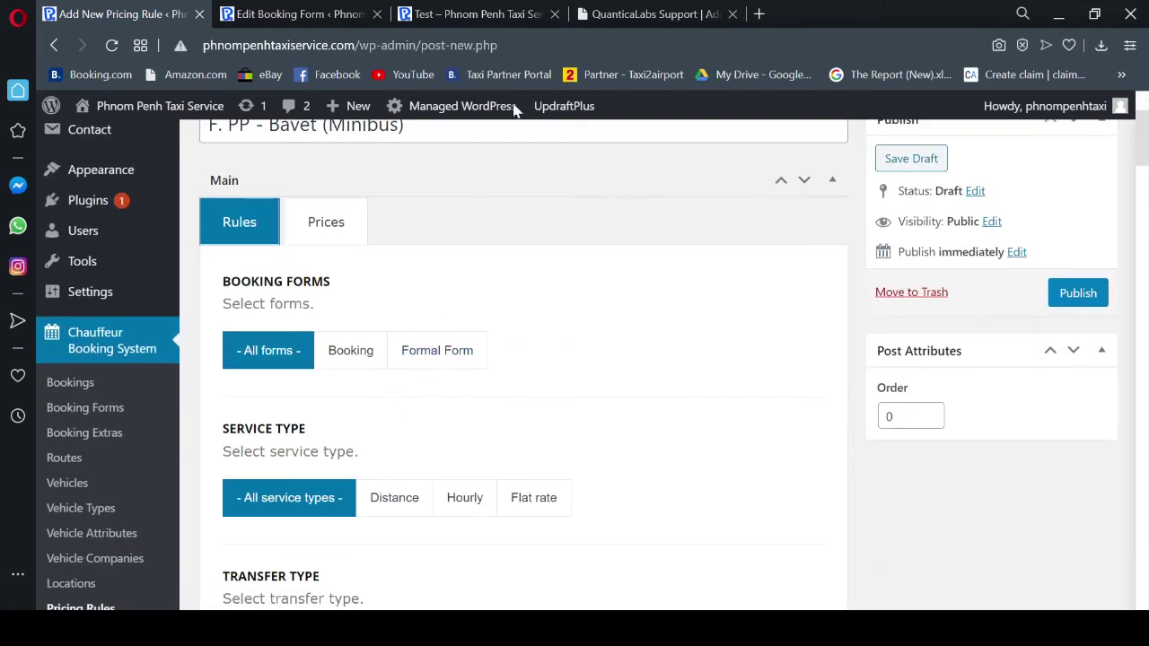
click(437, 368)
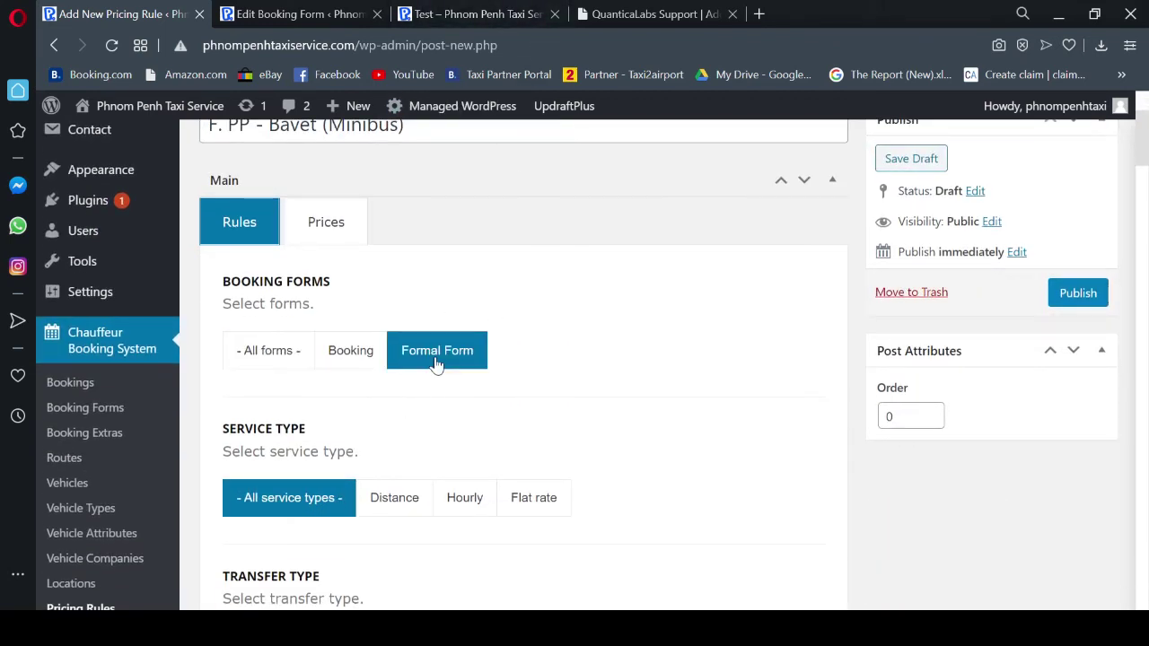
scroll(508, 376, down, 2)
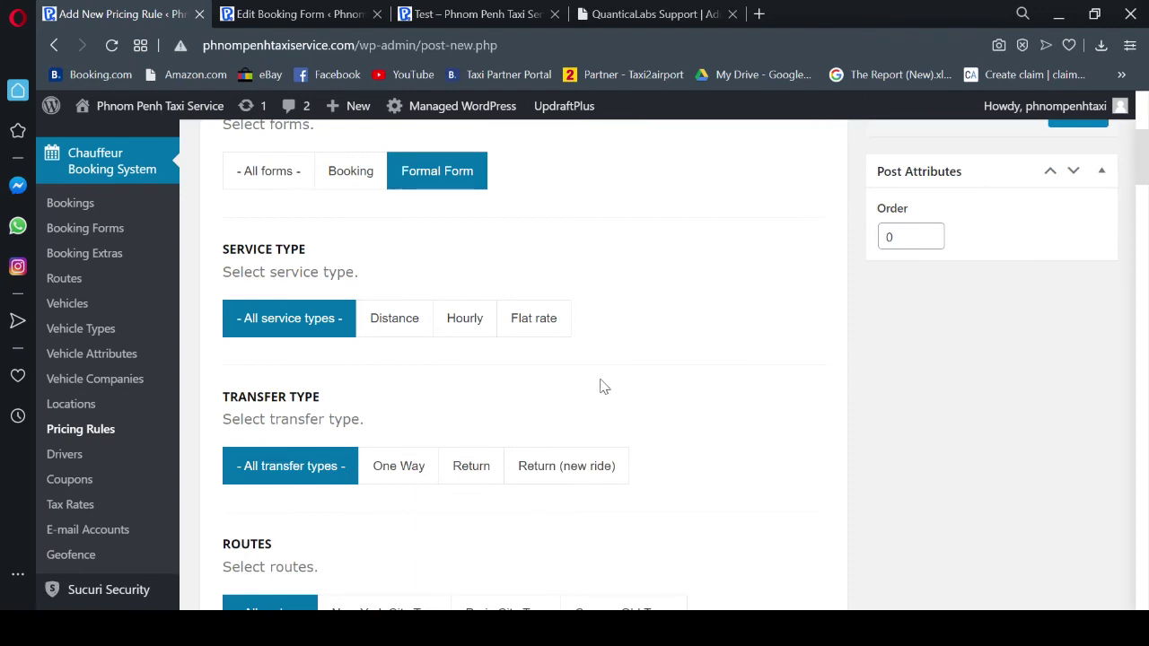
scroll(615, 395, down, 2)
scroll(625, 402, down, 3)
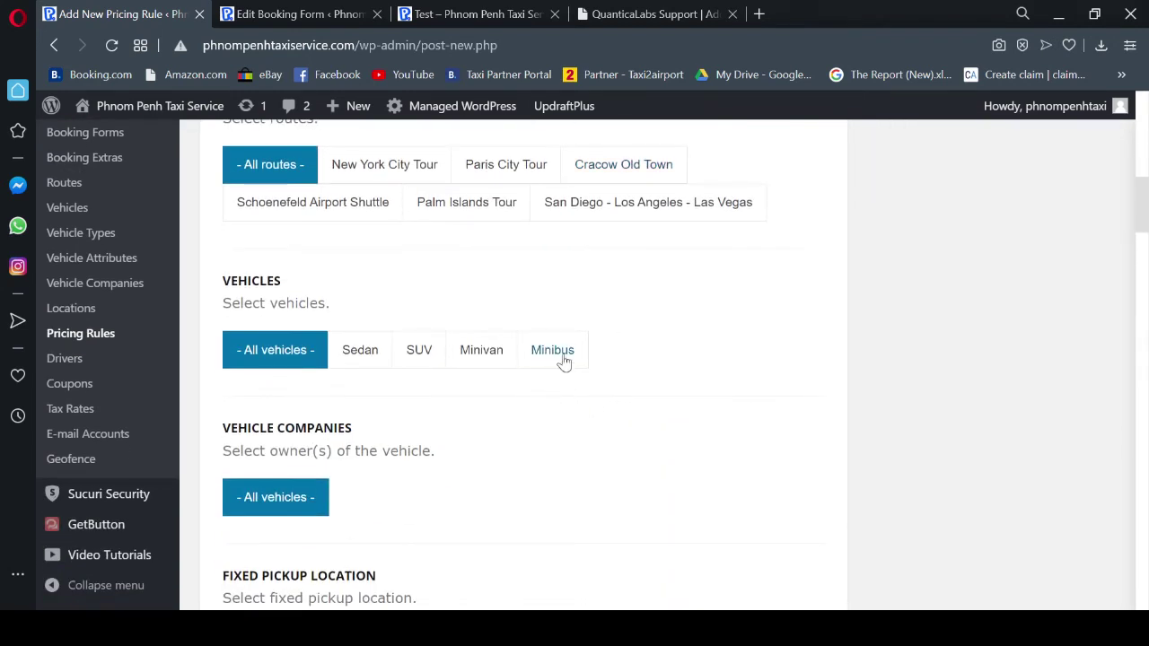
click(560, 359)
- Set the rule's pickup geofence to Phnom Penh City and its drop-off geofence to Bavet Border
scroll(674, 377, down, 10)
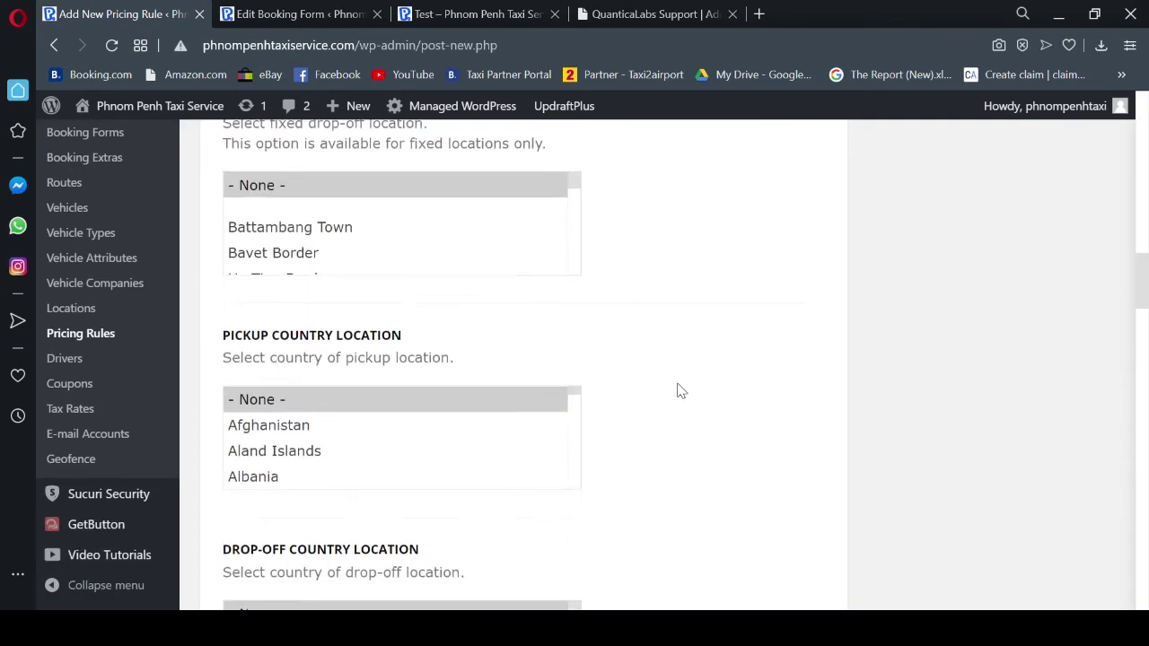
scroll(680, 392, down, 2)
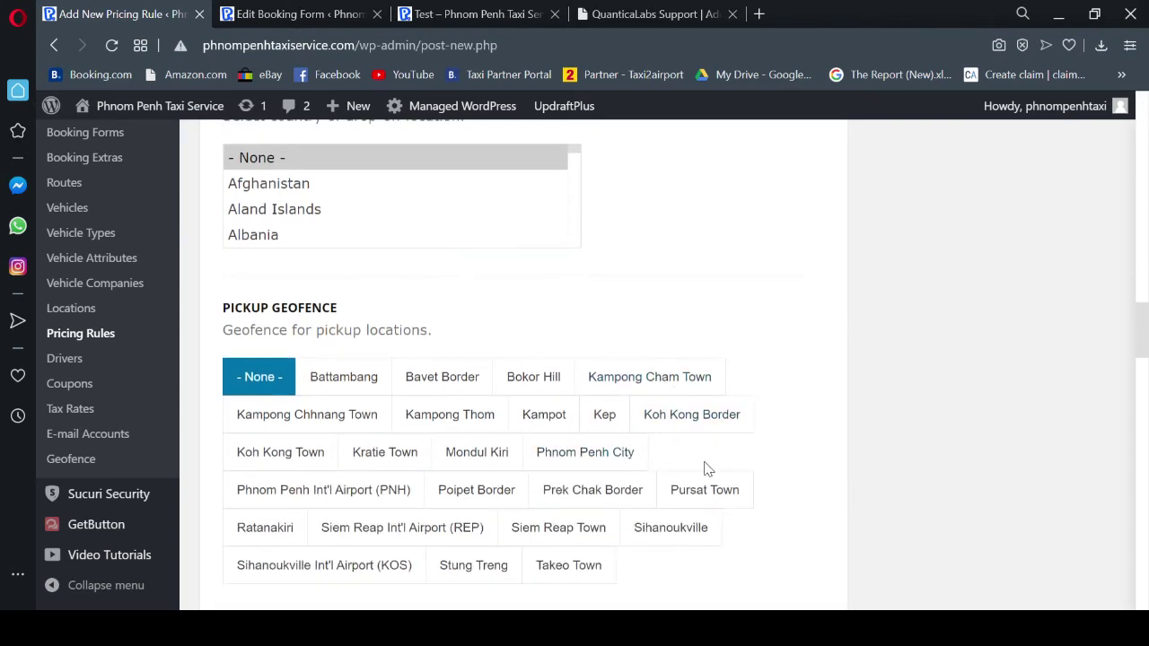
scroll(706, 469, down, 2)
scroll(705, 469, down, 1)
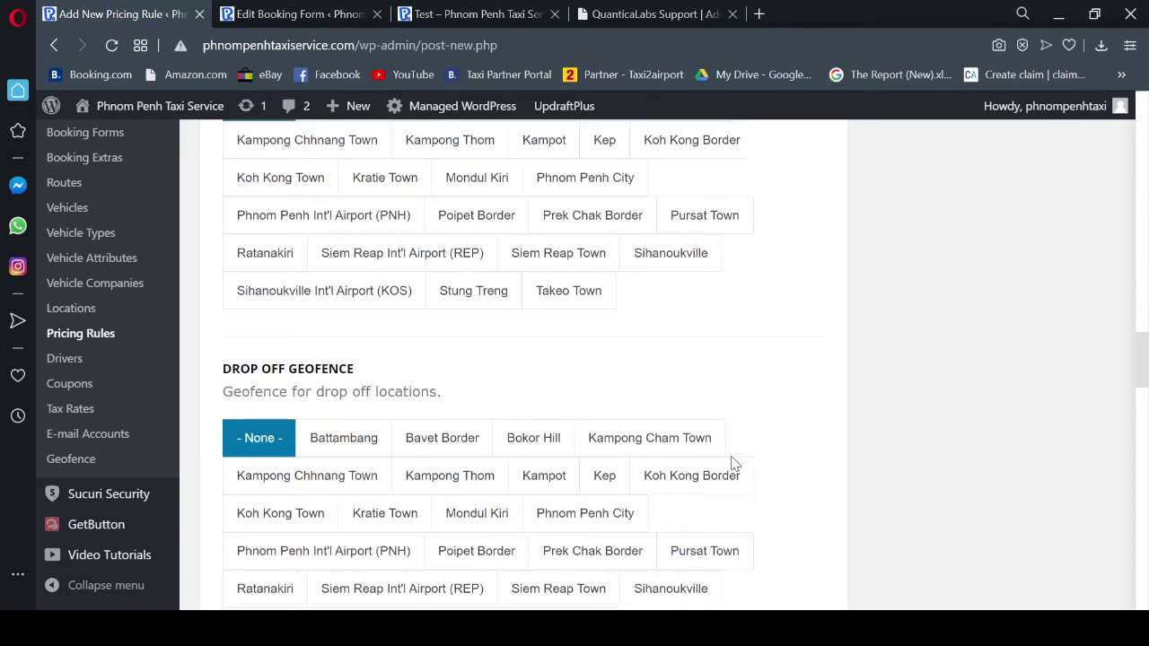
scroll(730, 465, down, 1)
scroll(683, 436, up, 2)
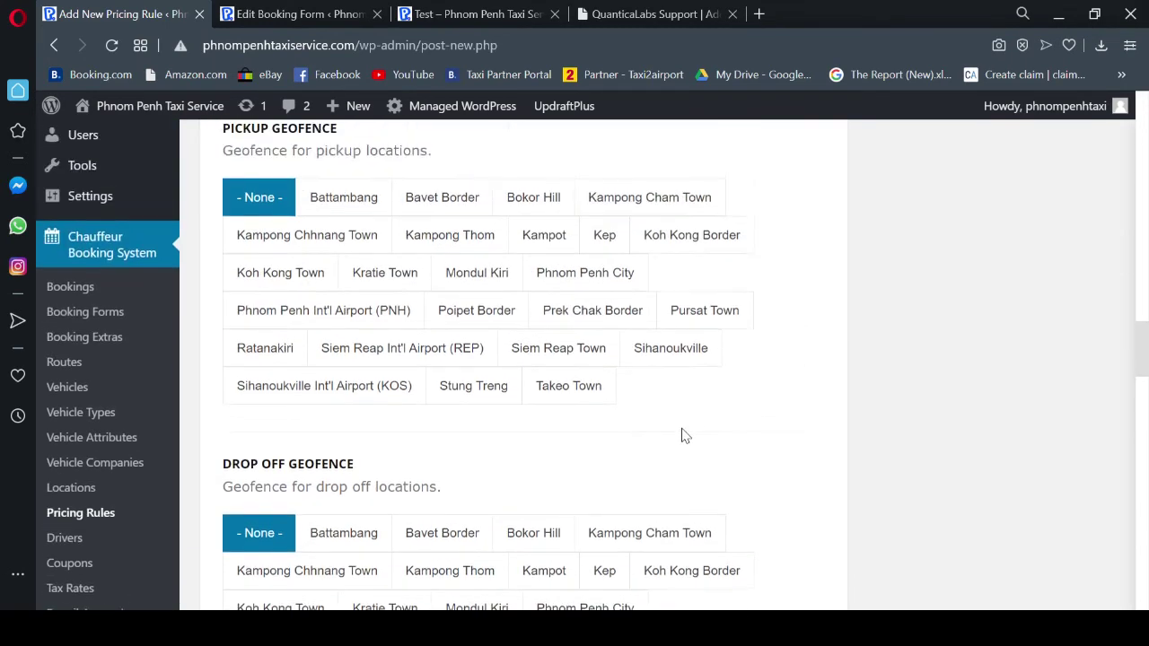
click(592, 276)
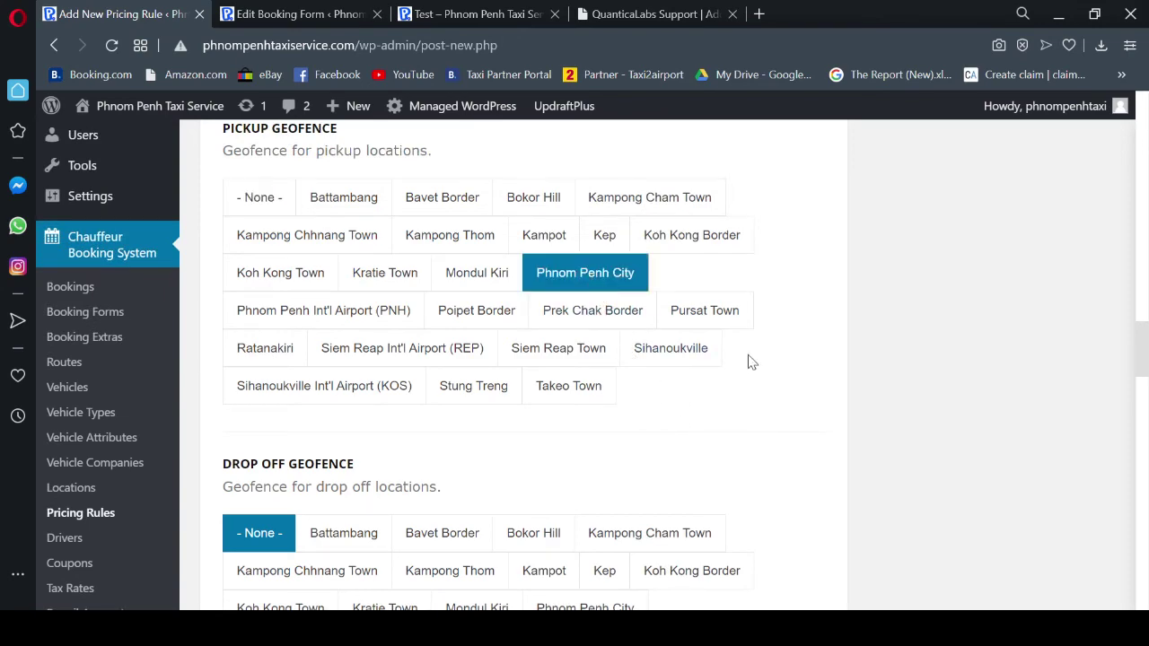
scroll(749, 364, down, 2)
click(440, 354)
- Set the Minibus rule's price type to Fixed pricing
scroll(727, 405, up, 10)
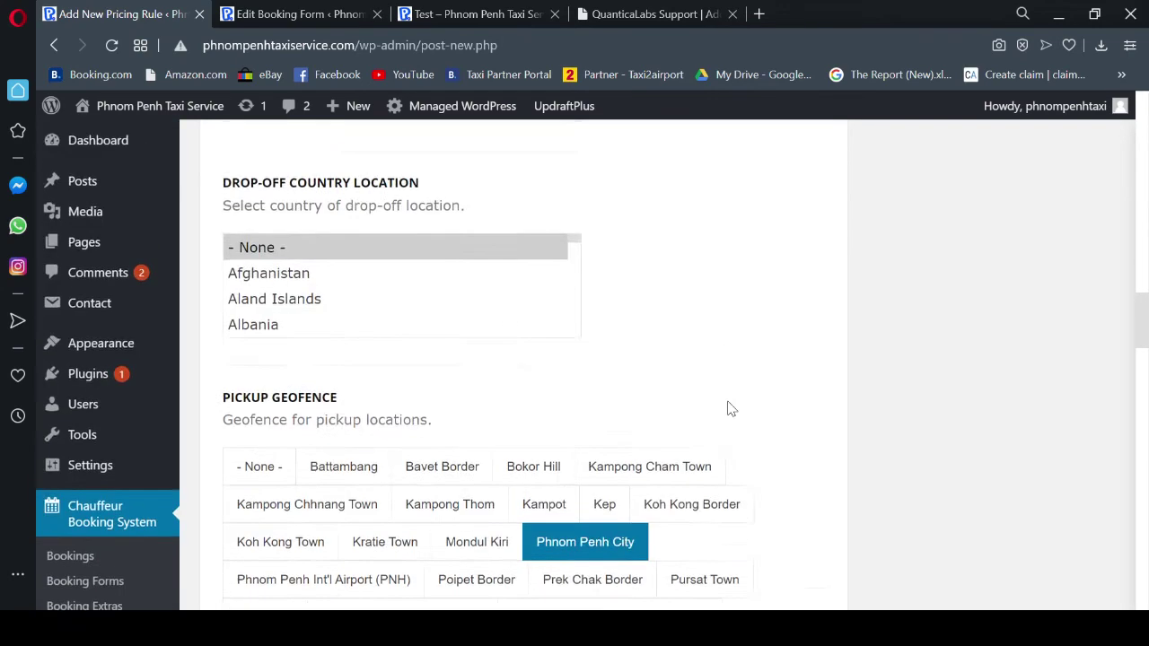
scroll(732, 409, up, 15)
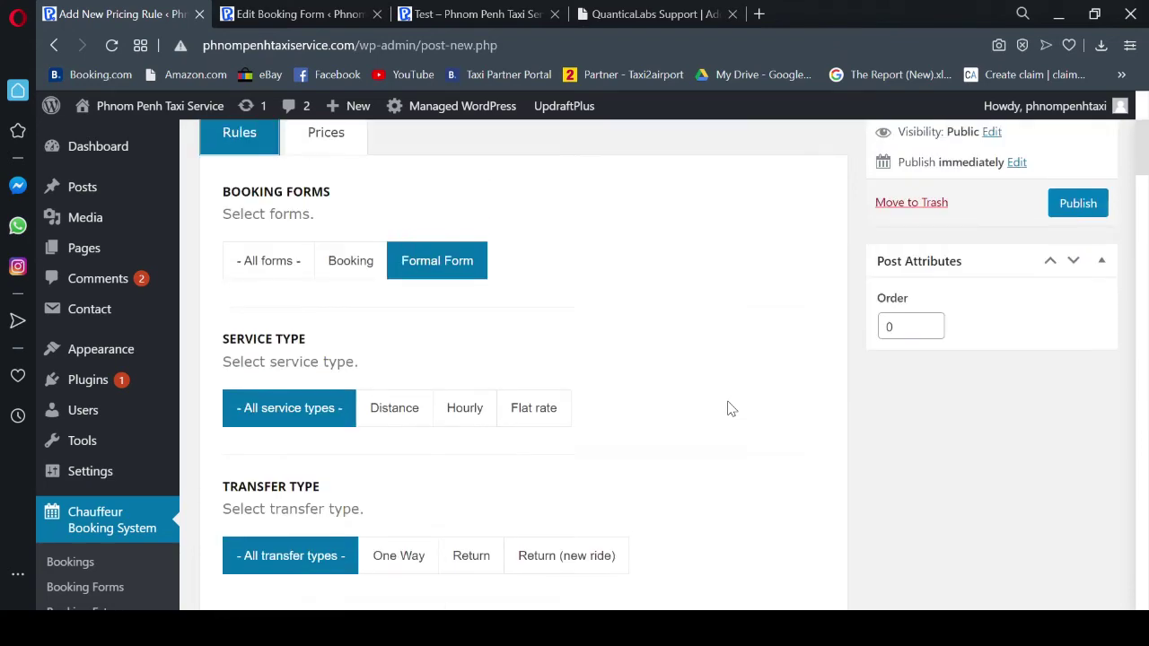
click(326, 315)
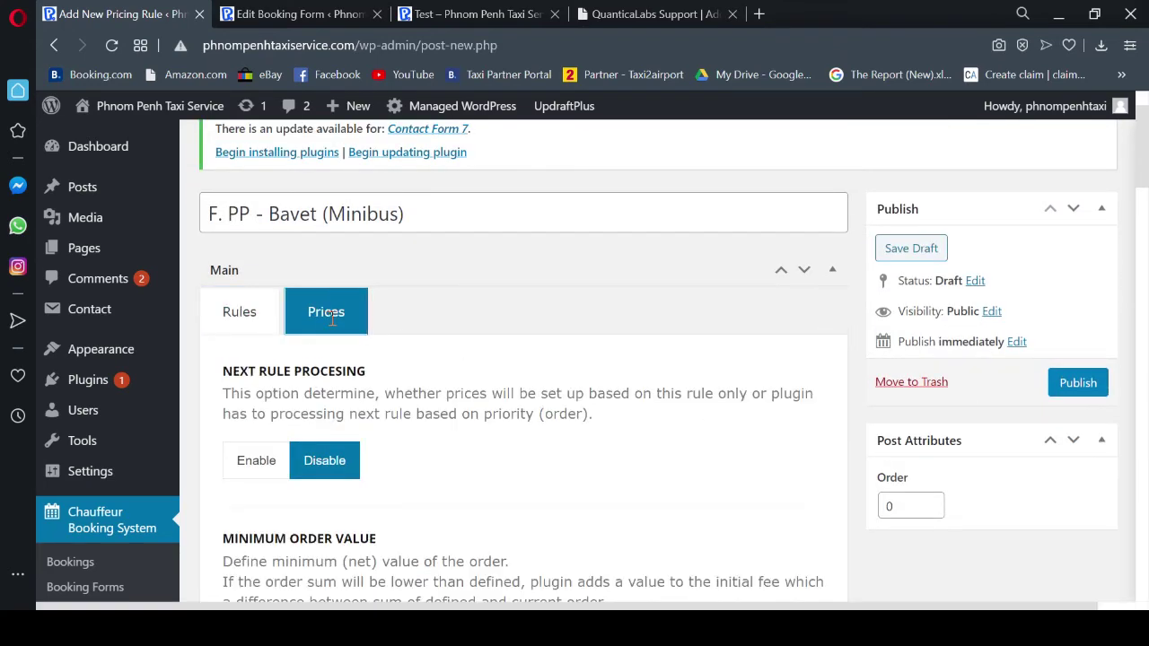
scroll(618, 382, down, 1)
scroll(618, 382, down, 2)
scroll(606, 386, down, 5)
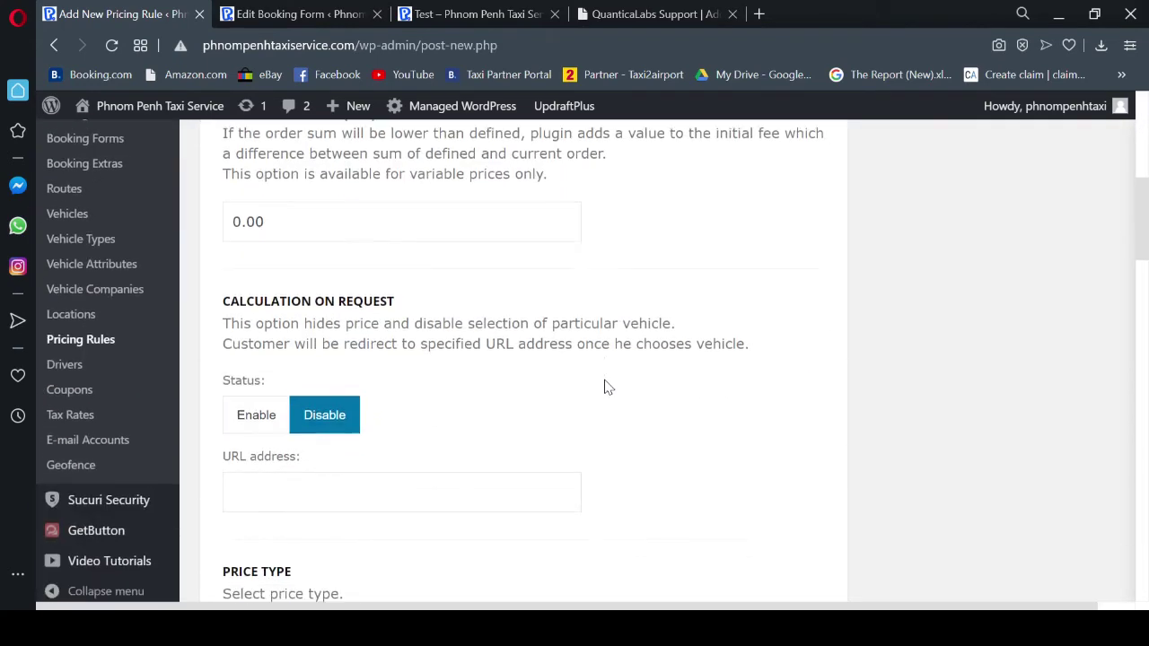
scroll(604, 387, down, 2)
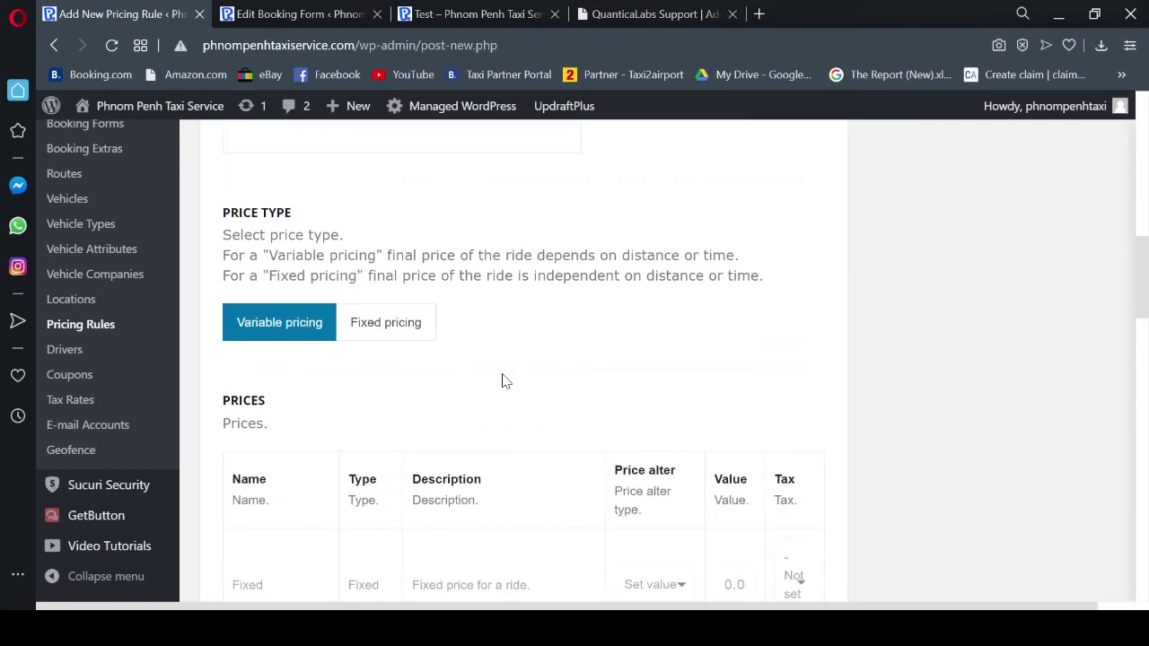
click(392, 330)
- Set the Minibus rule's Fixed and Fixed (return, new ride) values to 100
scroll(759, 393, down, 2)
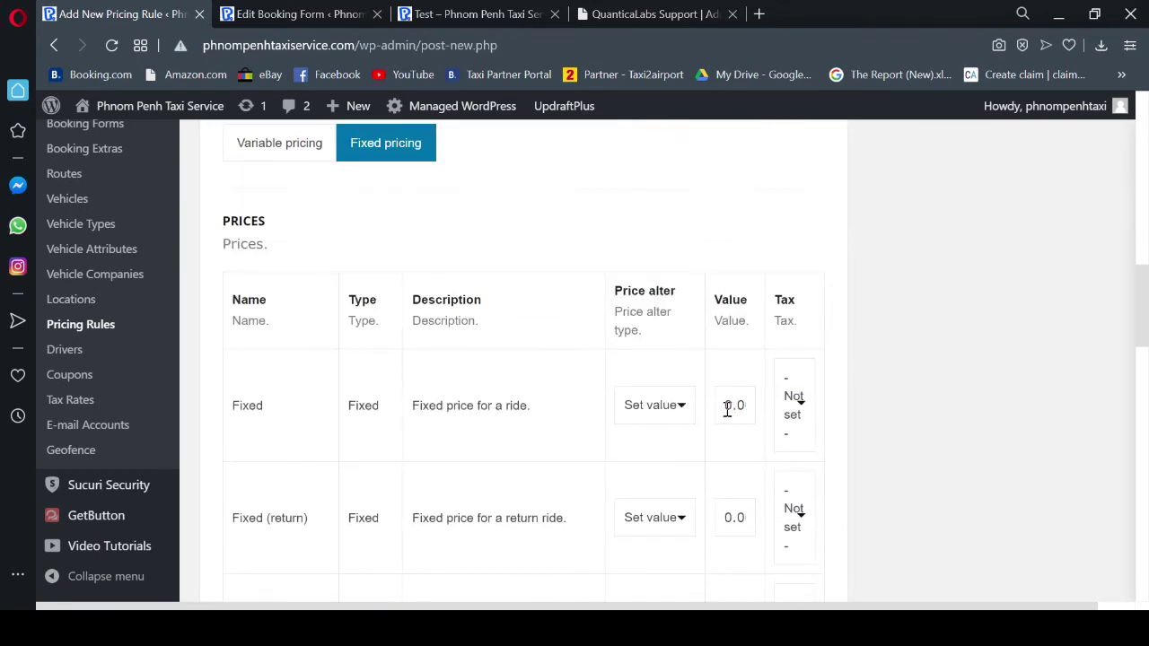
drag(727, 409, 752, 410)
text(100)
scroll(812, 506, down, 2)
drag(729, 451, 761, 460)
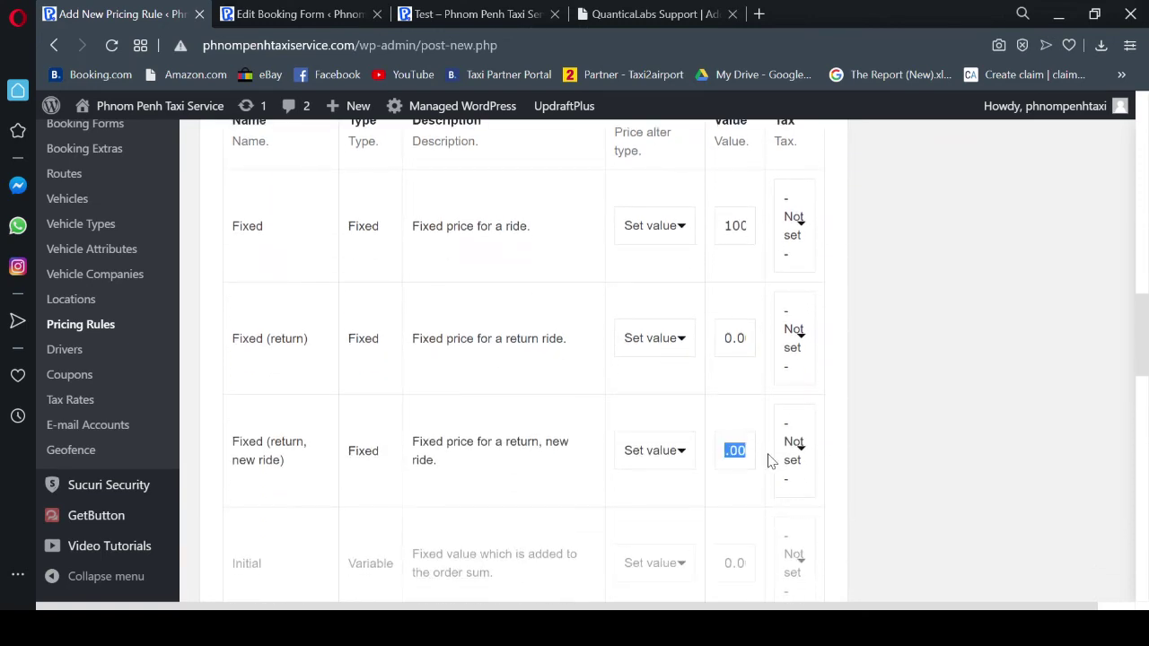
text(100)
- Publish the "F. PP - Bavet (Minibus)" pricing rule
scroll(824, 470, up, 5)
scroll(823, 463, up, 7)
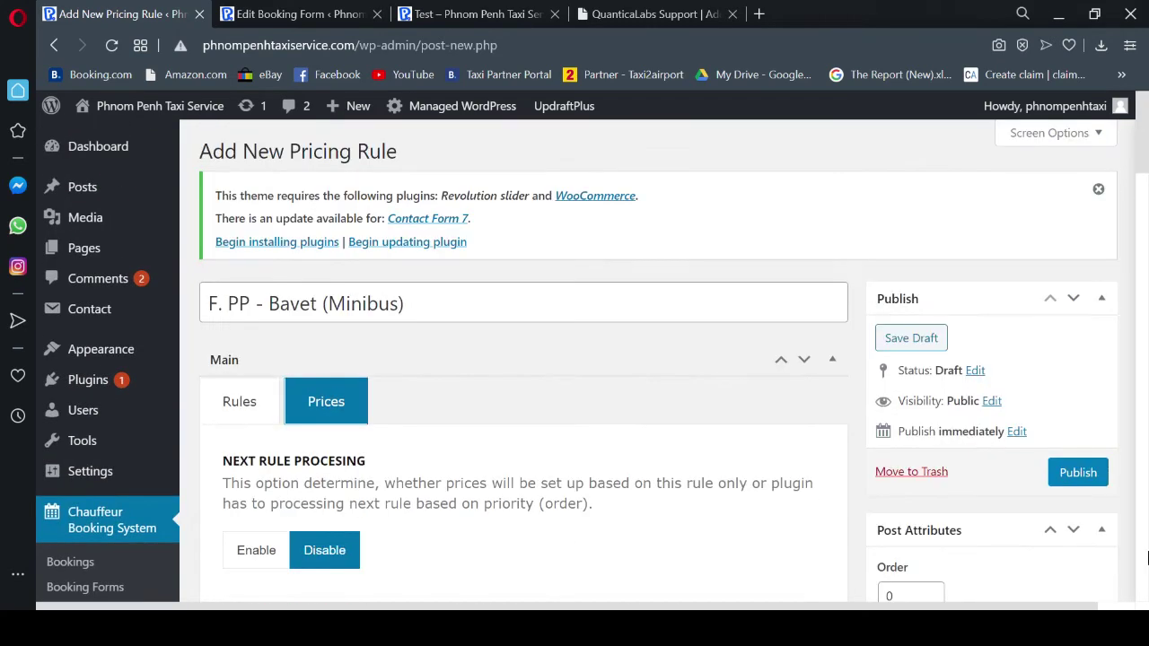
click(1080, 475)
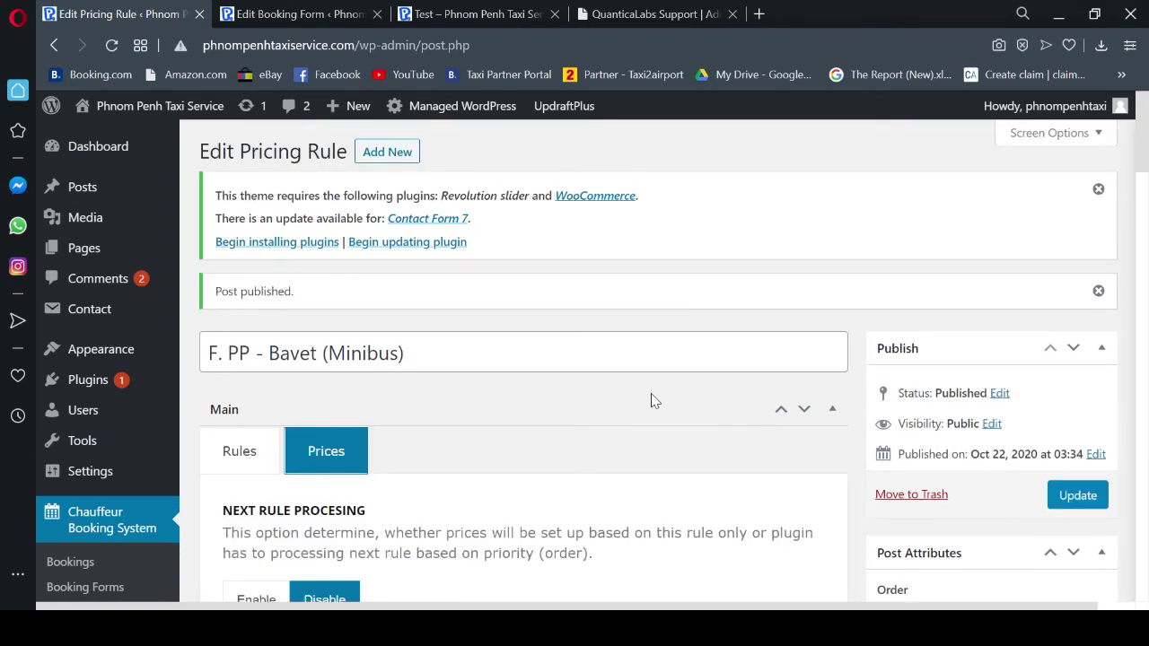
- On the test booking page, go back to the ride details and reload the vehicle choices for the one-way Phnom Penh to Bavet ride
click(476, 14)
scroll(627, 253, down, 4)
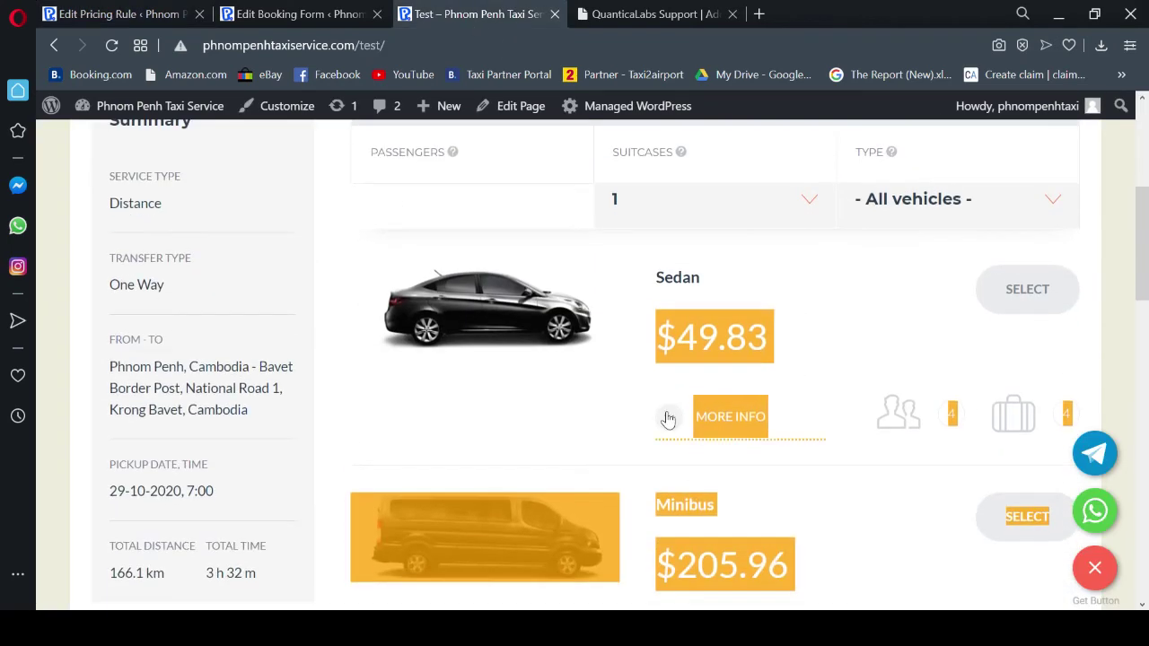
drag(115, 370, 296, 410)
scroll(791, 445, down, 7)
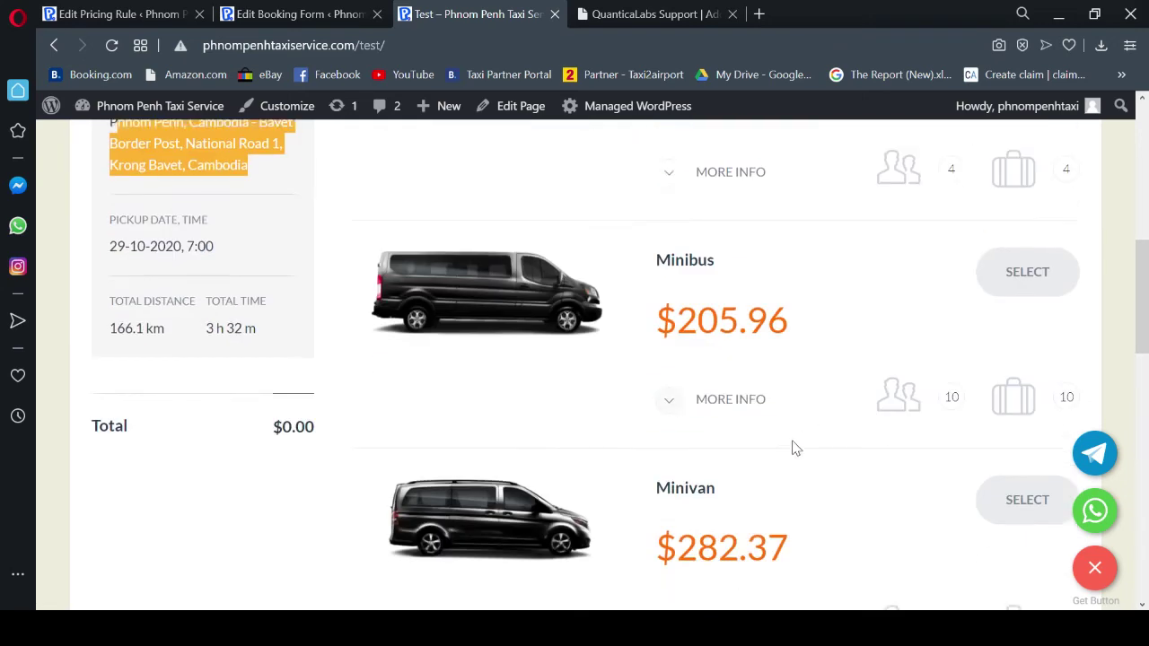
scroll(500, 462, down, 4)
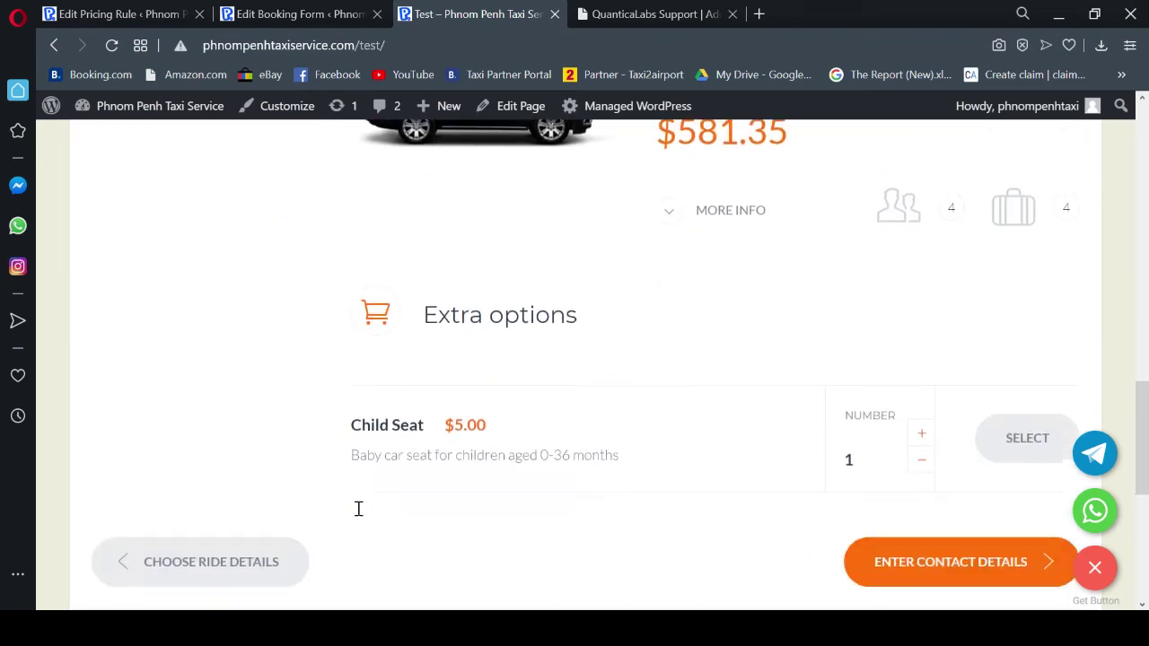
click(227, 462)
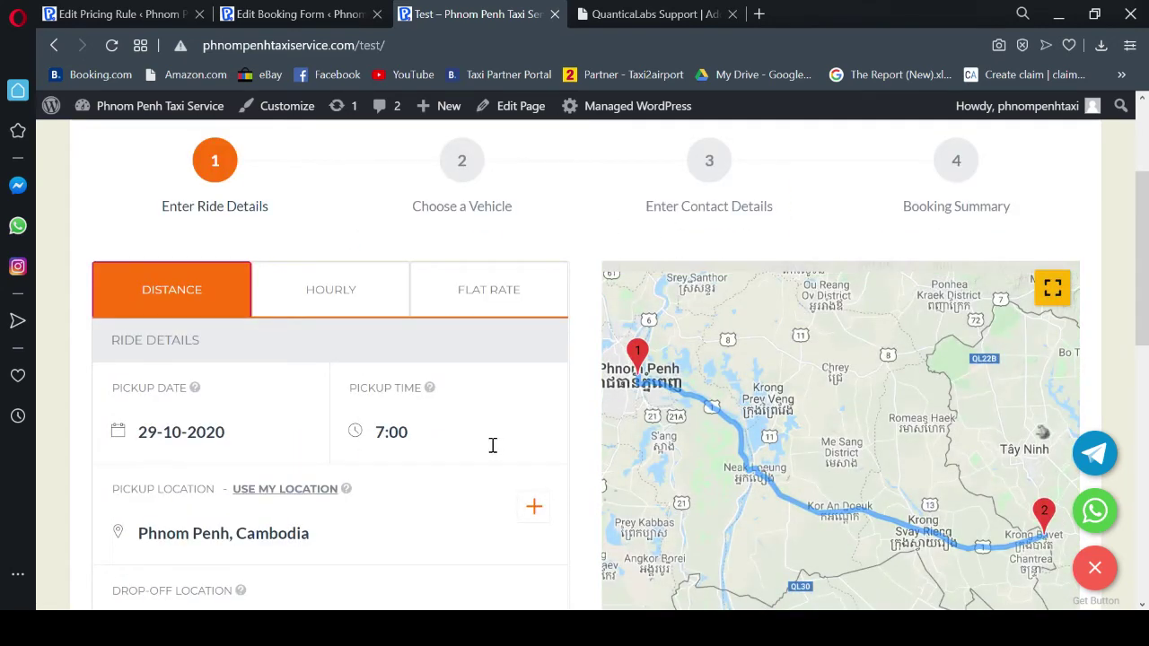
scroll(416, 461, down, 2)
scroll(419, 457, down, 1)
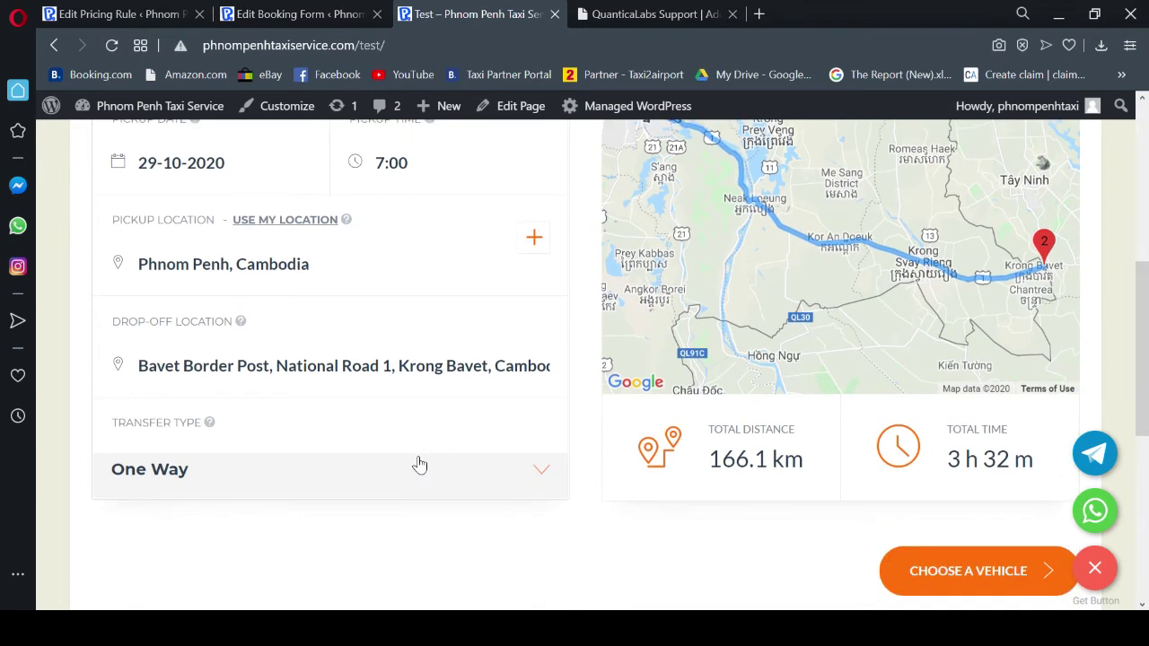
scroll(835, 505, down, 1)
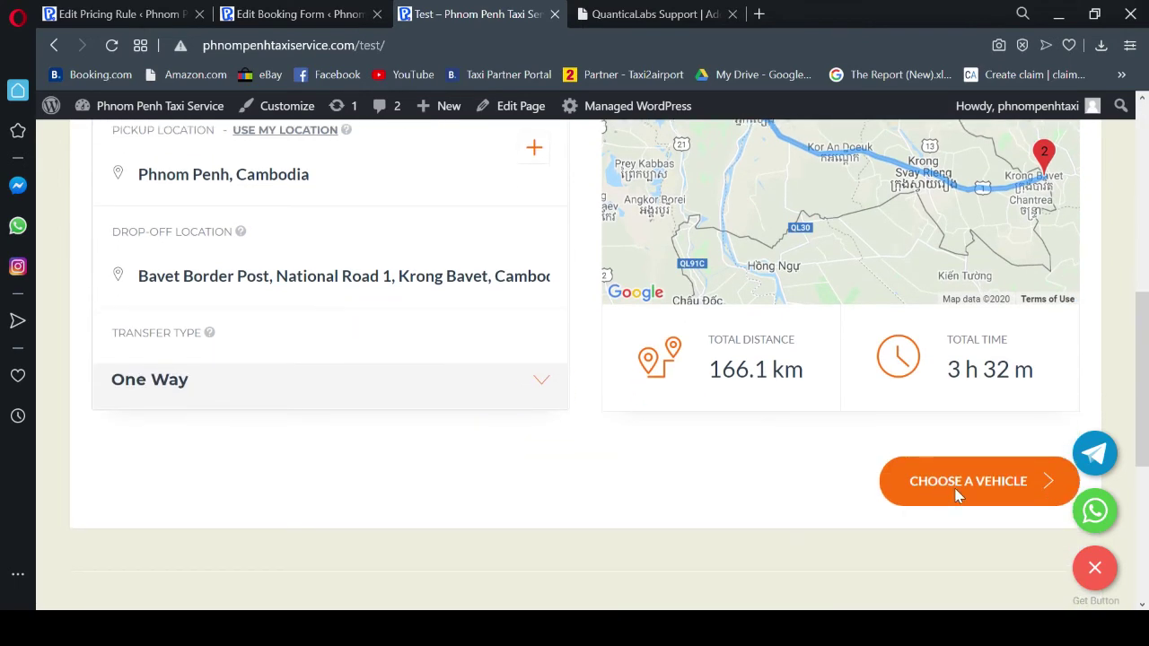
scroll(960, 457, down, 2)
click(969, 315)
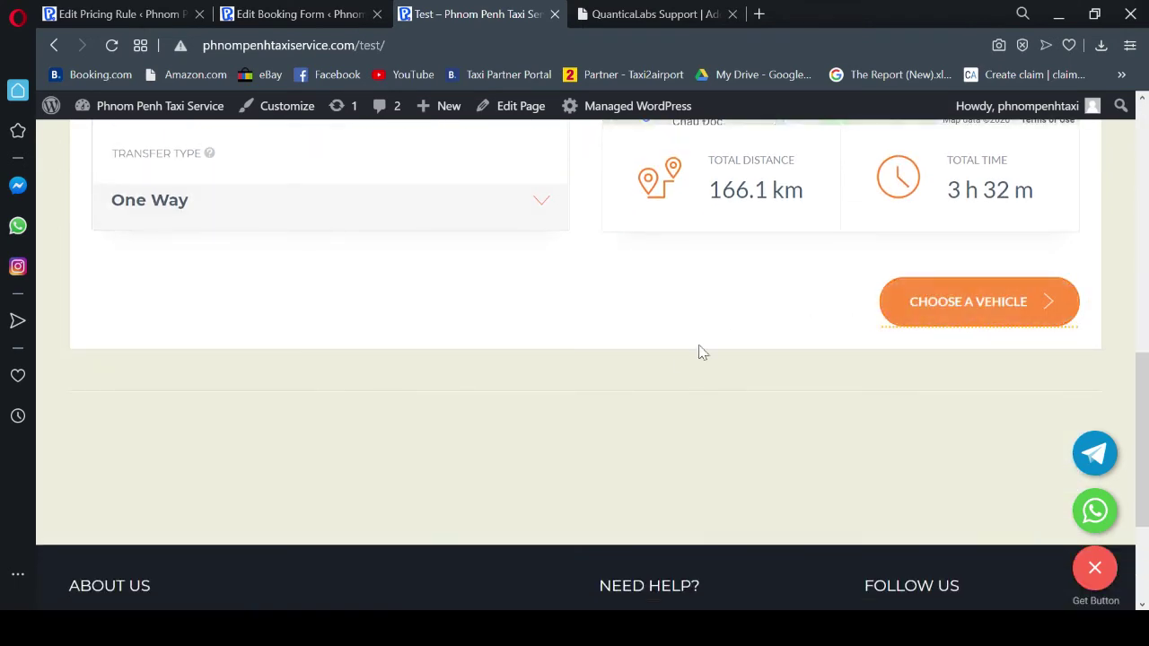
- Check the prices of the Sedan, SUV, Minivan and Minibus for the Phnom Penh to Bavet ride
scroll(746, 377, down, 3)
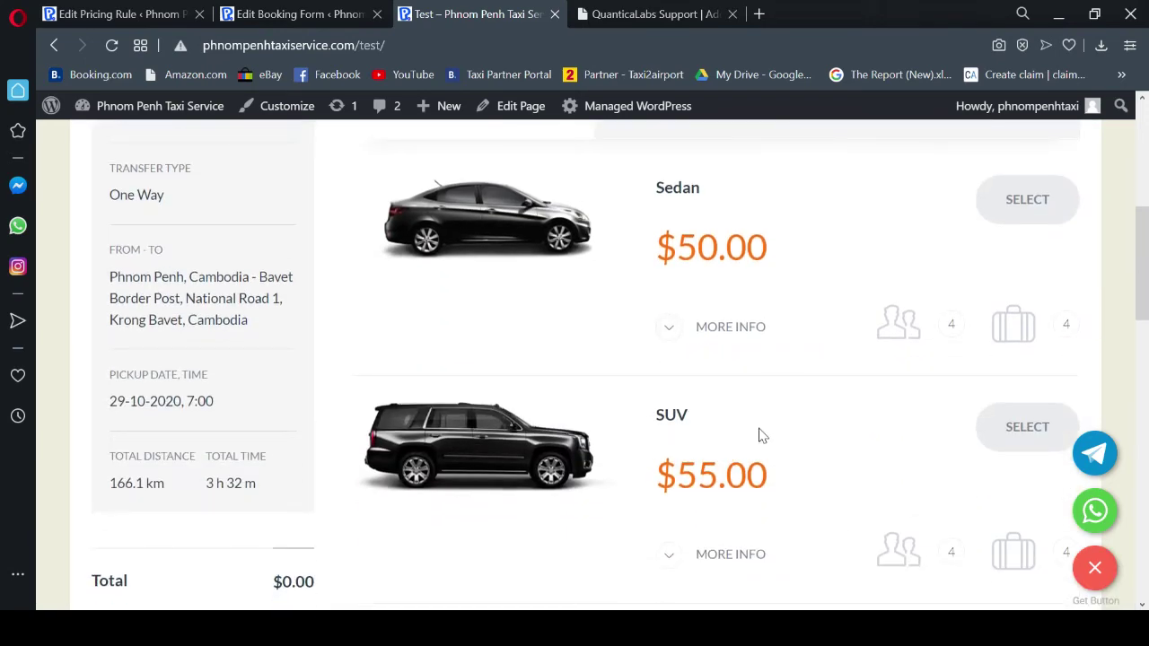
scroll(759, 435, down, 5)
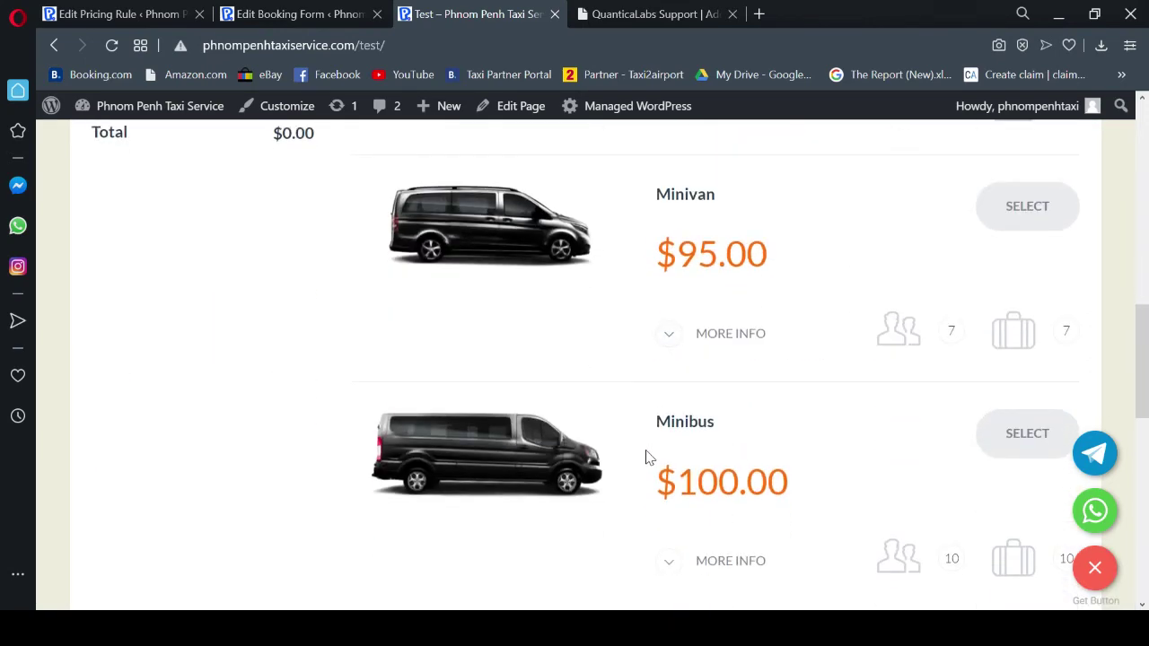
scroll(764, 466, down, 3)
scroll(755, 465, up, 13)
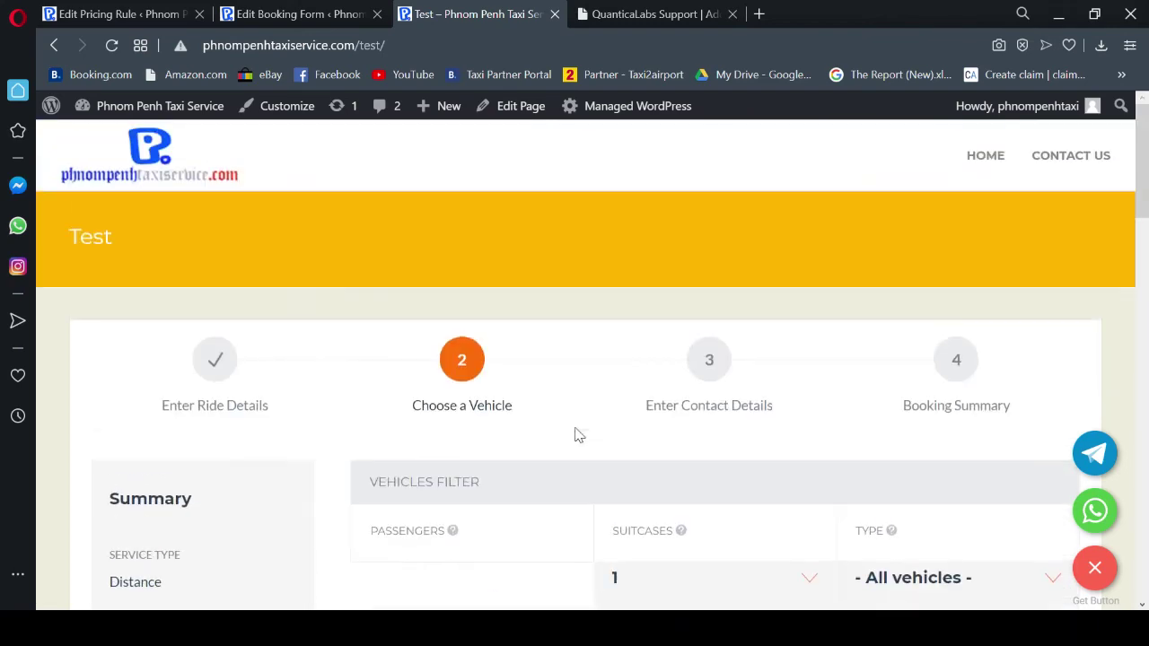
scroll(365, 385, down, 9)
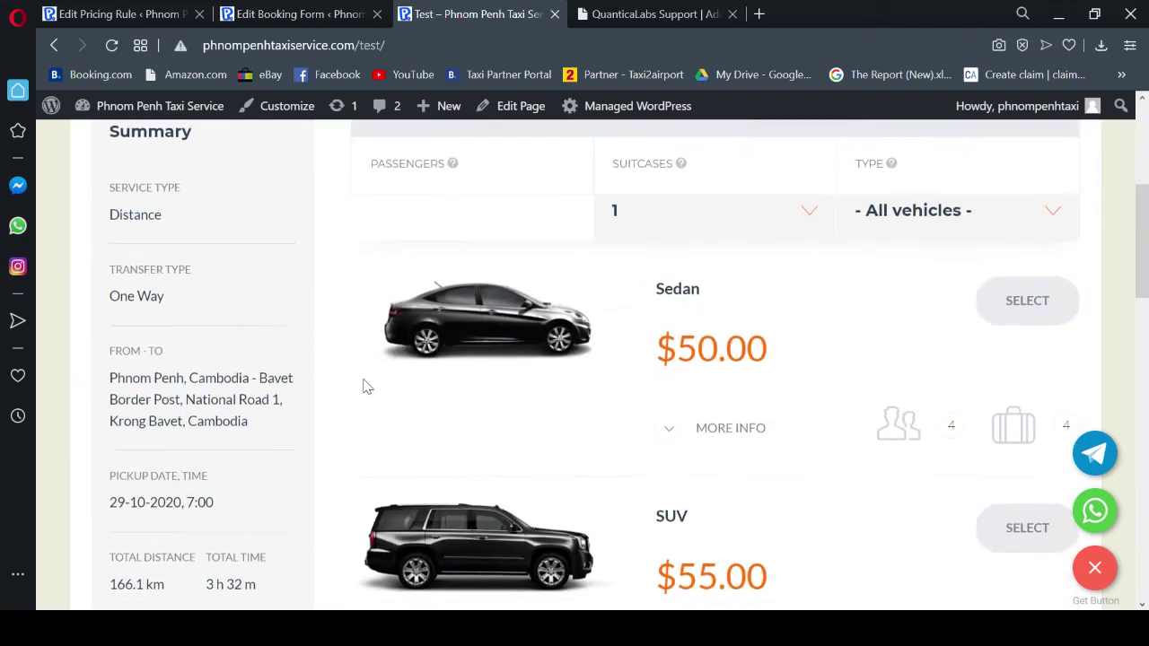
scroll(339, 393, down, 6)
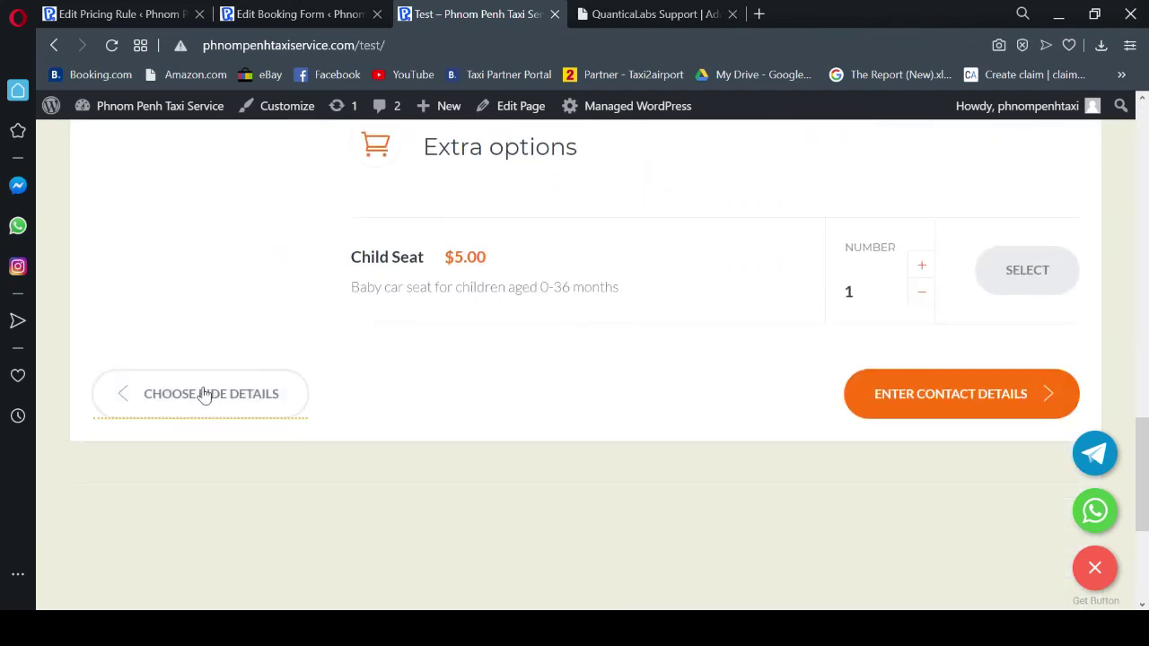
- Return to the ride details and set the pickup location to Bavet Border Post, National Road 1, Krong Bavet, Cambodia
scroll(395, 404, down, 2)
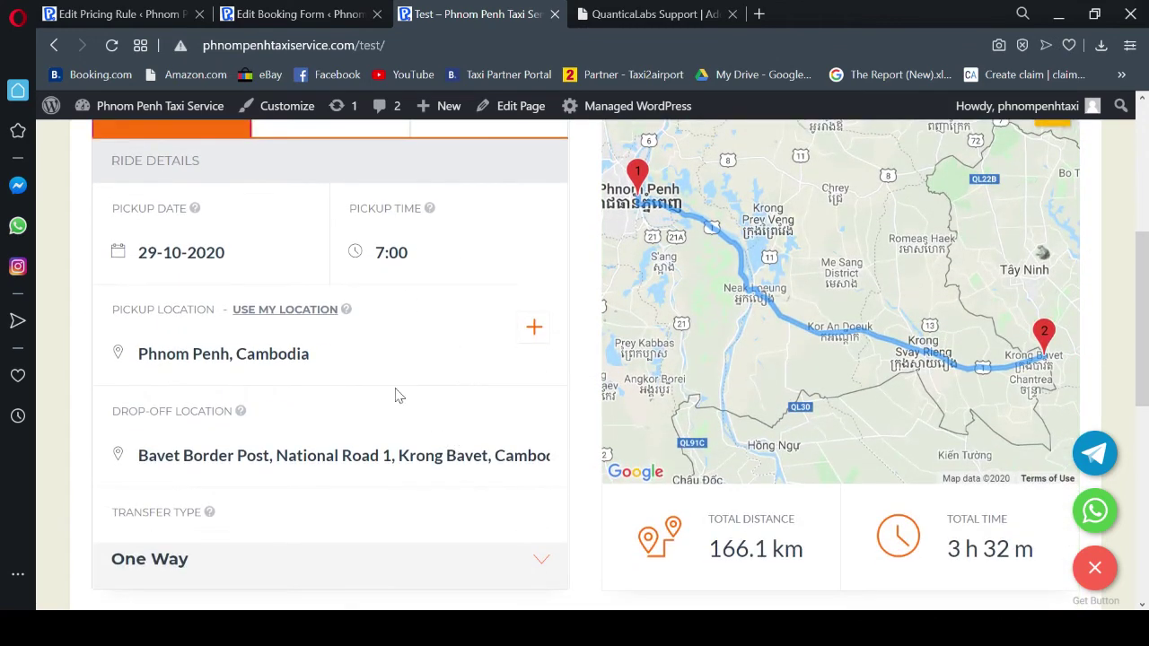
drag(310, 359, 139, 393)
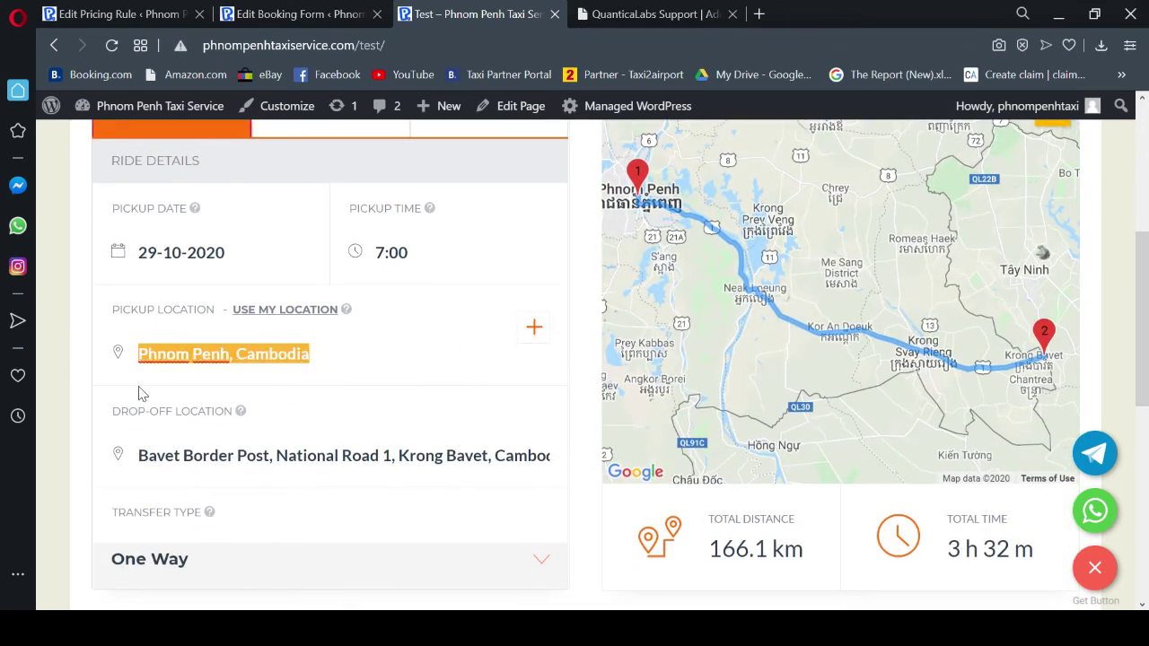
text(Ba)
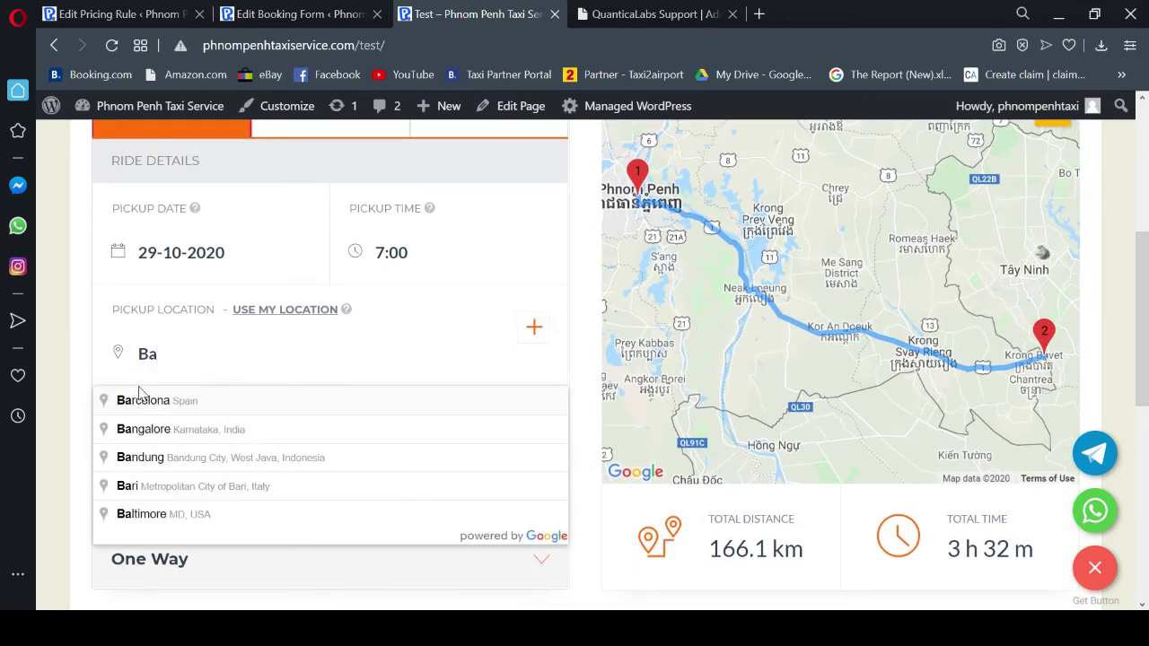
text(vet borde)
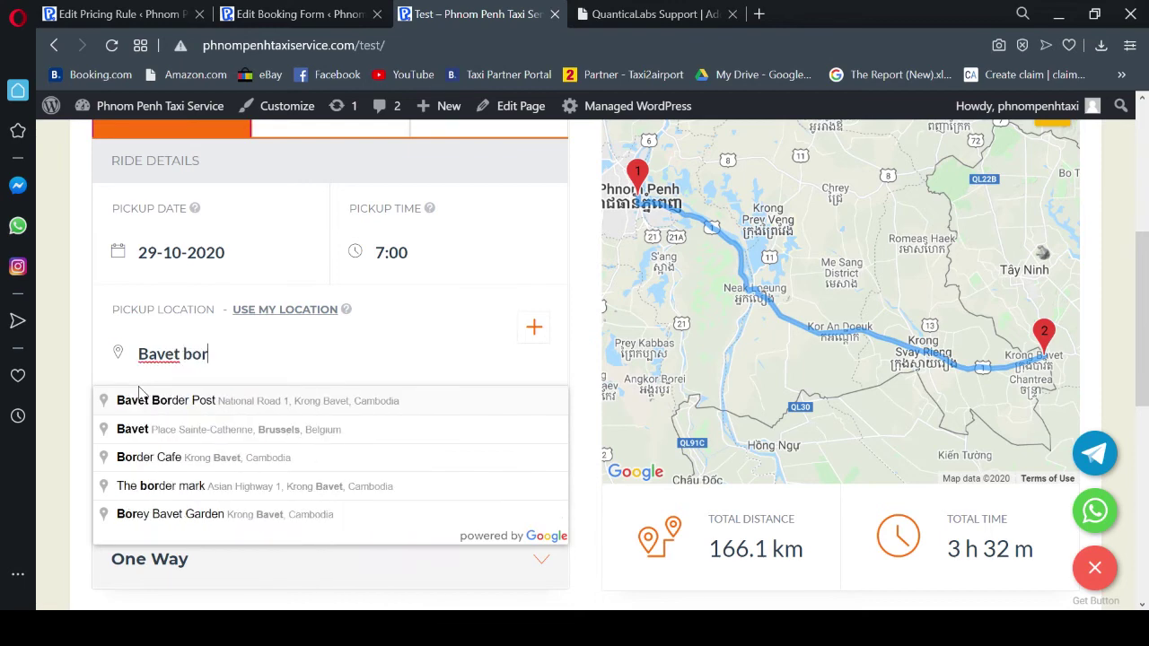
click(169, 401)
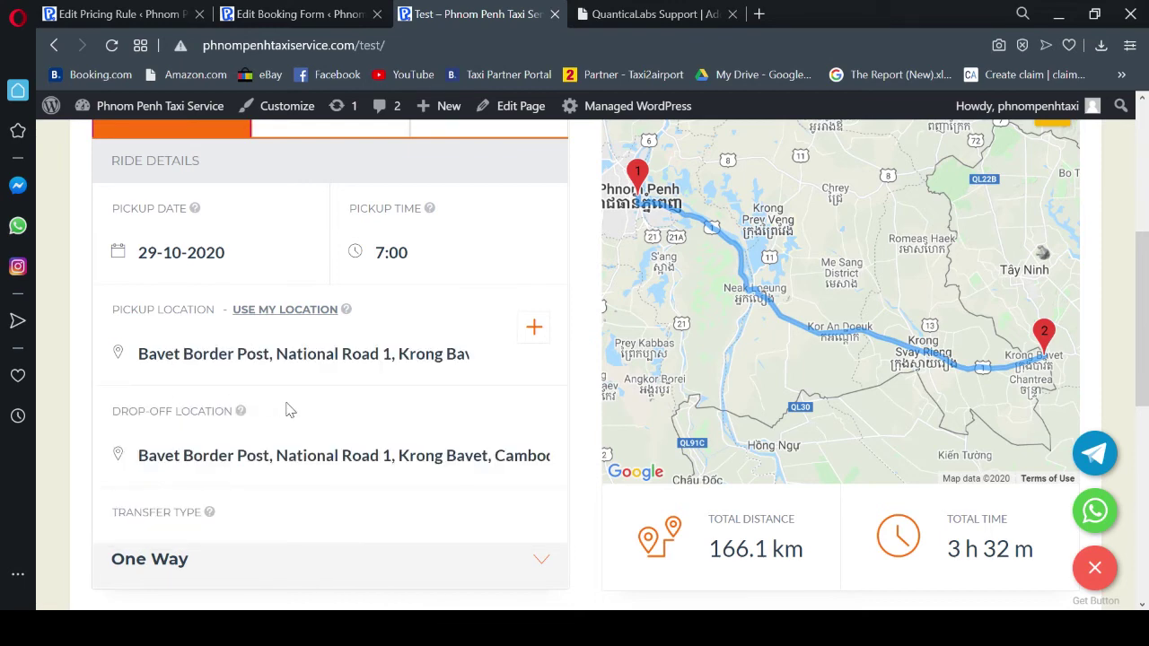
- Set the drop-off location to Phnom Penh, Cambodia and proceed to the vehicle choices for the one-way ride
drag(134, 456, 566, 508)
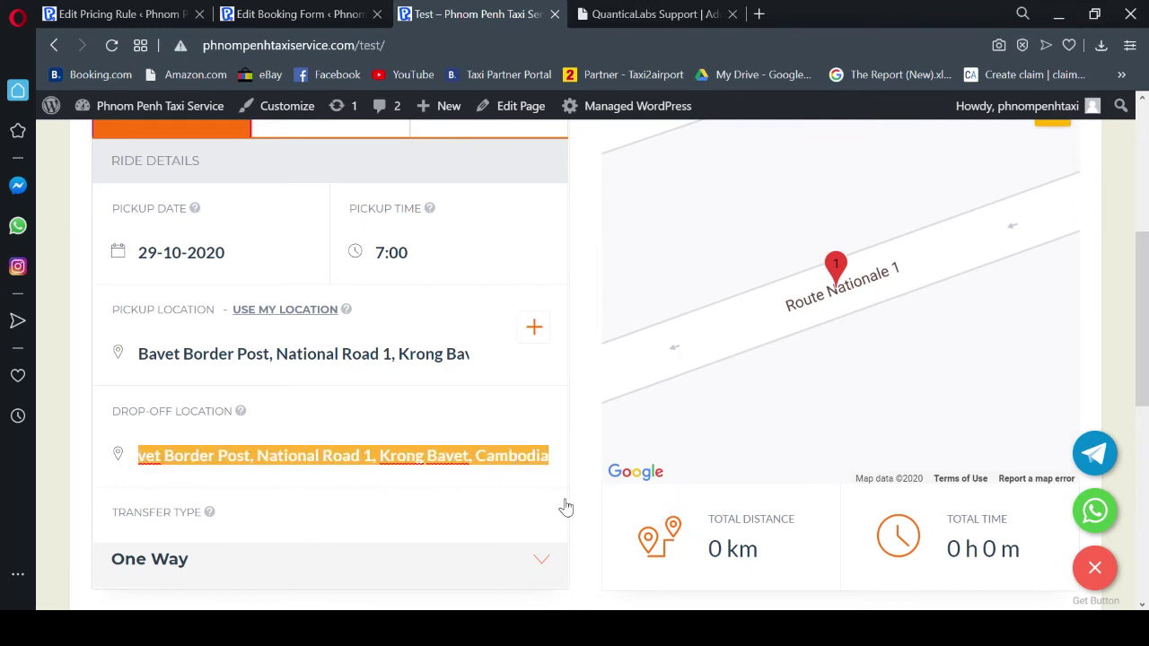
text(Phnom)
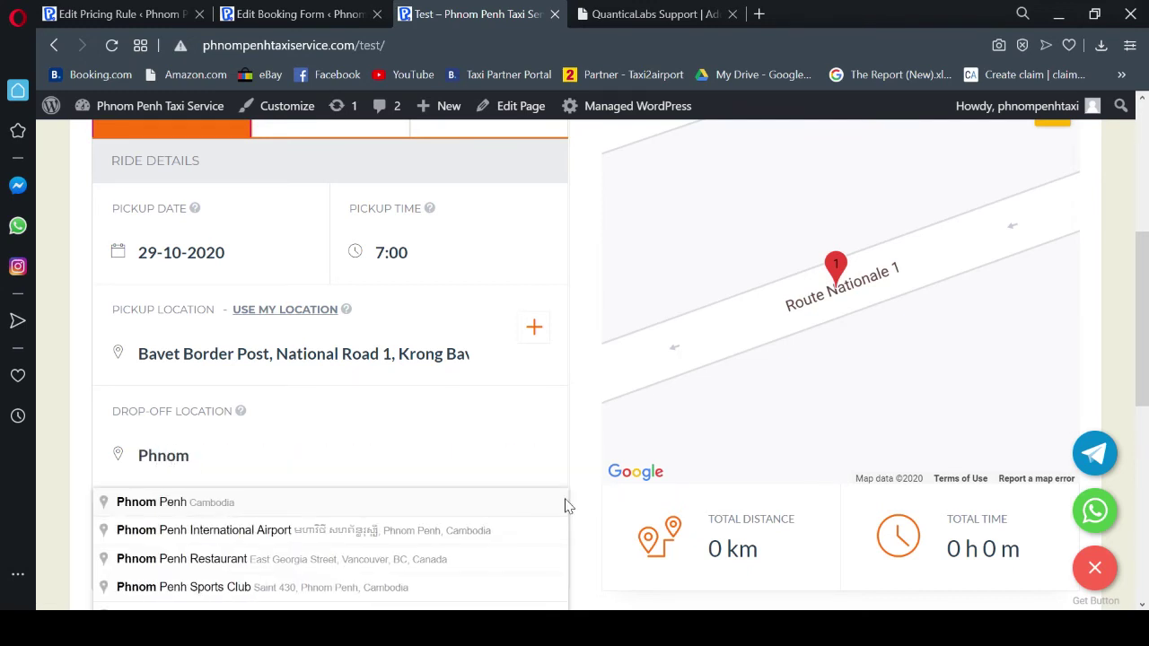
click(146, 505)
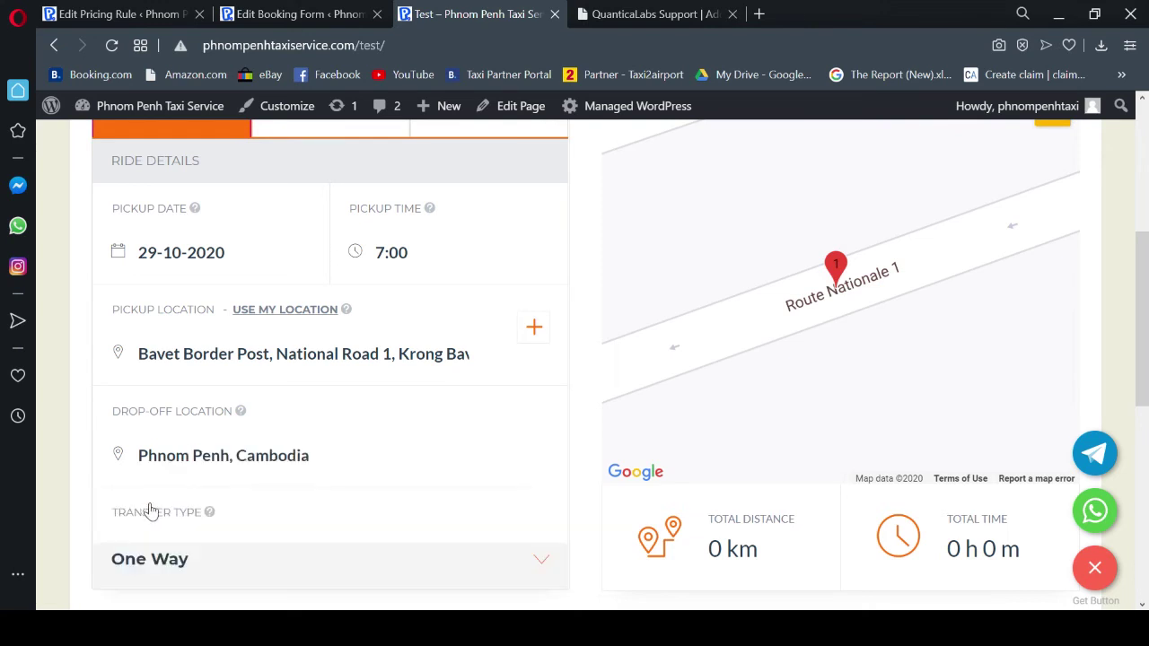
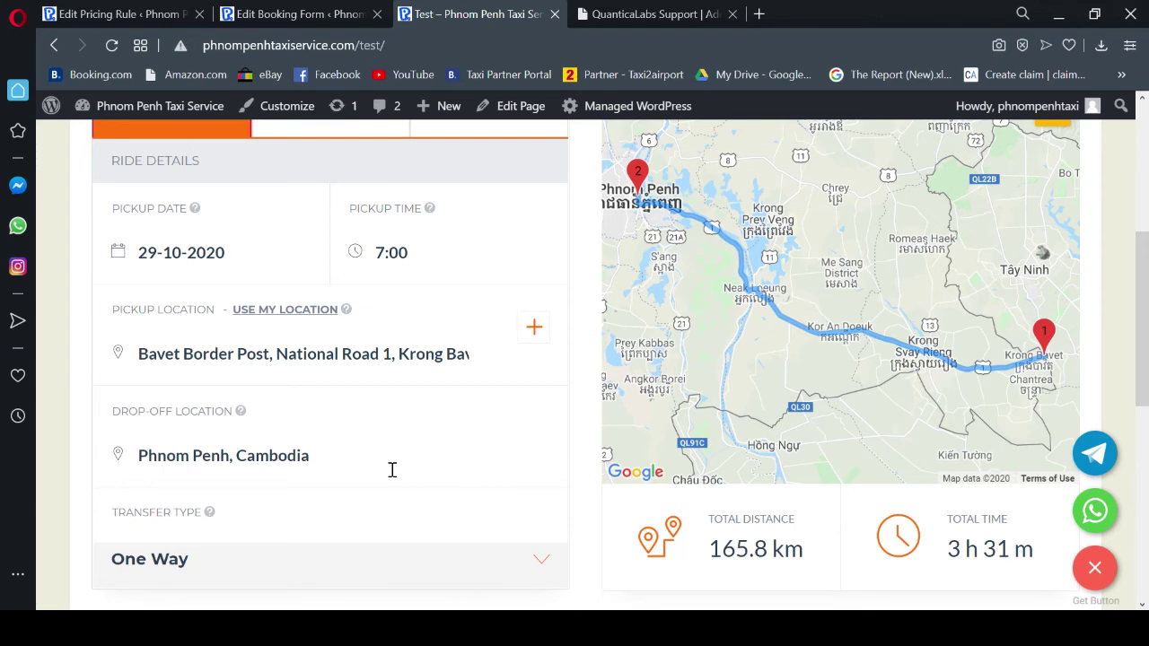
scroll(463, 449, down, 3)
click(968, 397)
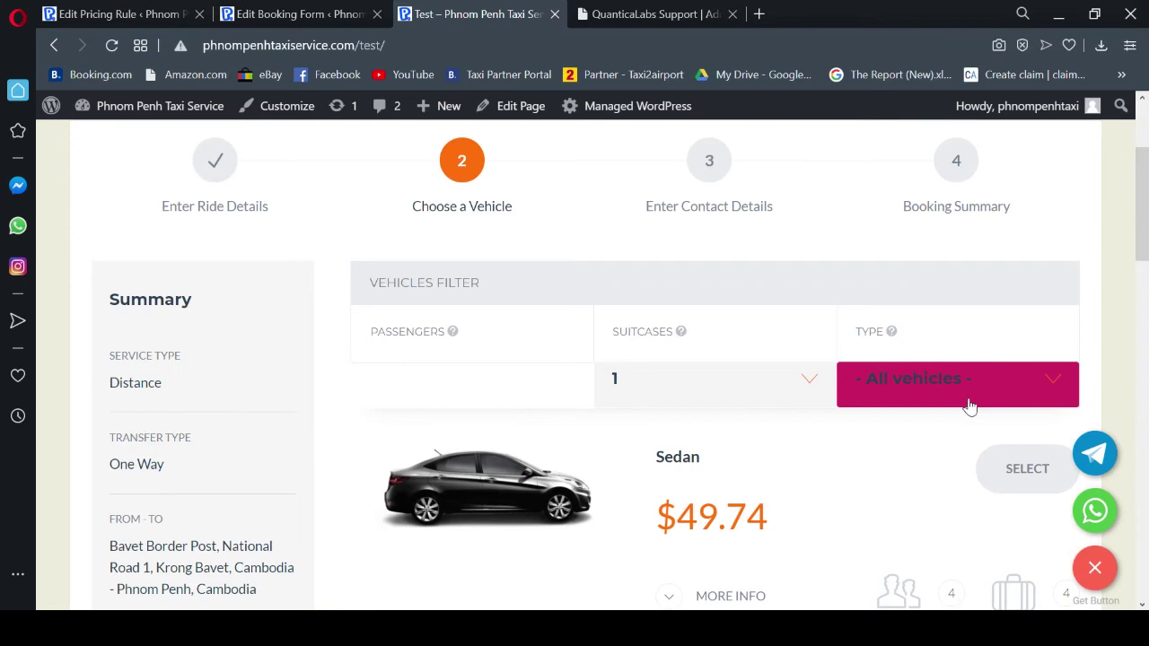
- Check the Sedan, Minibus, Minivan and SUV prices for the Bavet to Phnom Penh ride
scroll(766, 458, down, 2)
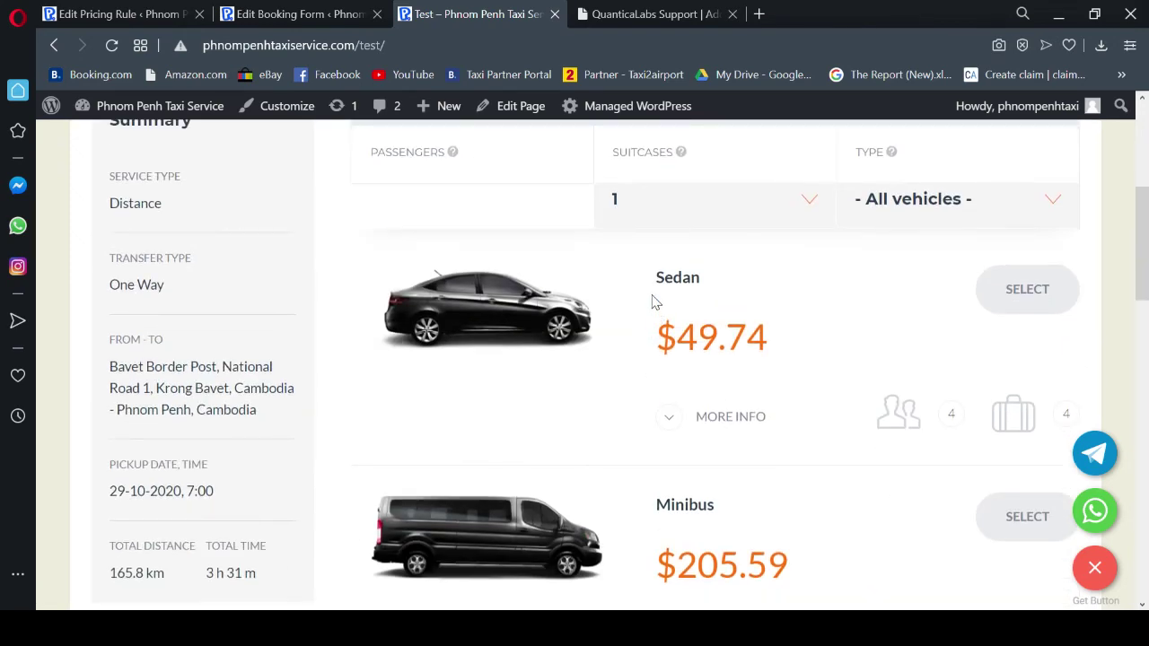
drag(654, 300, 788, 480)
scroll(787, 480, down, 5)
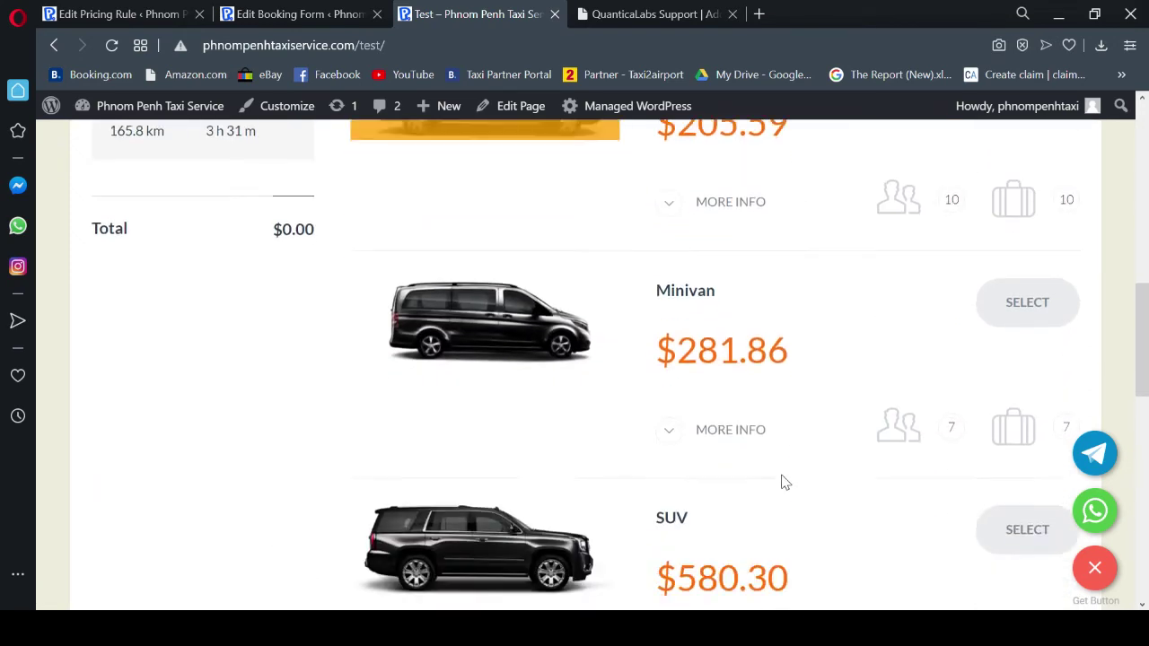
scroll(303, 406, up, 3)
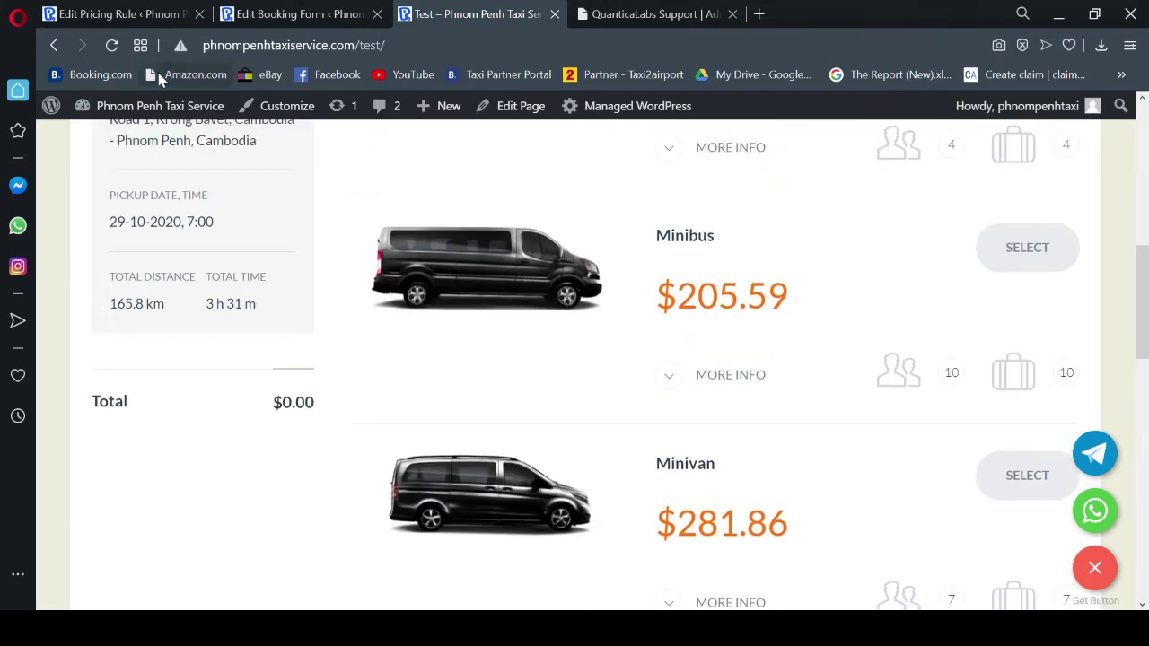
click(124, 21)
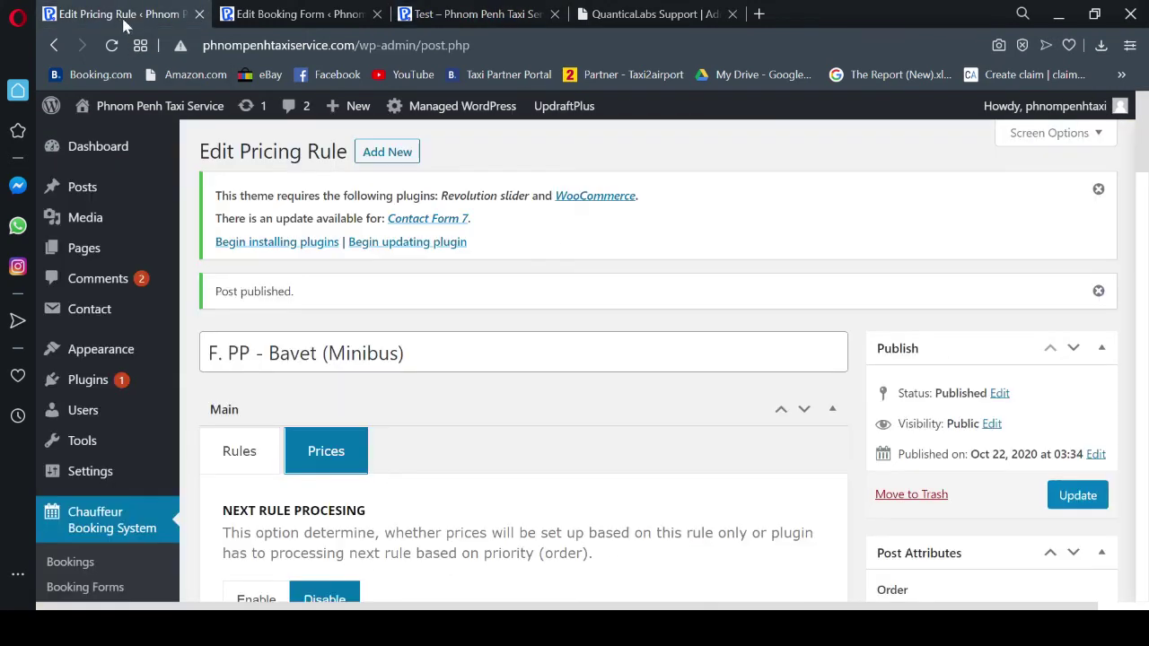
click(386, 152)
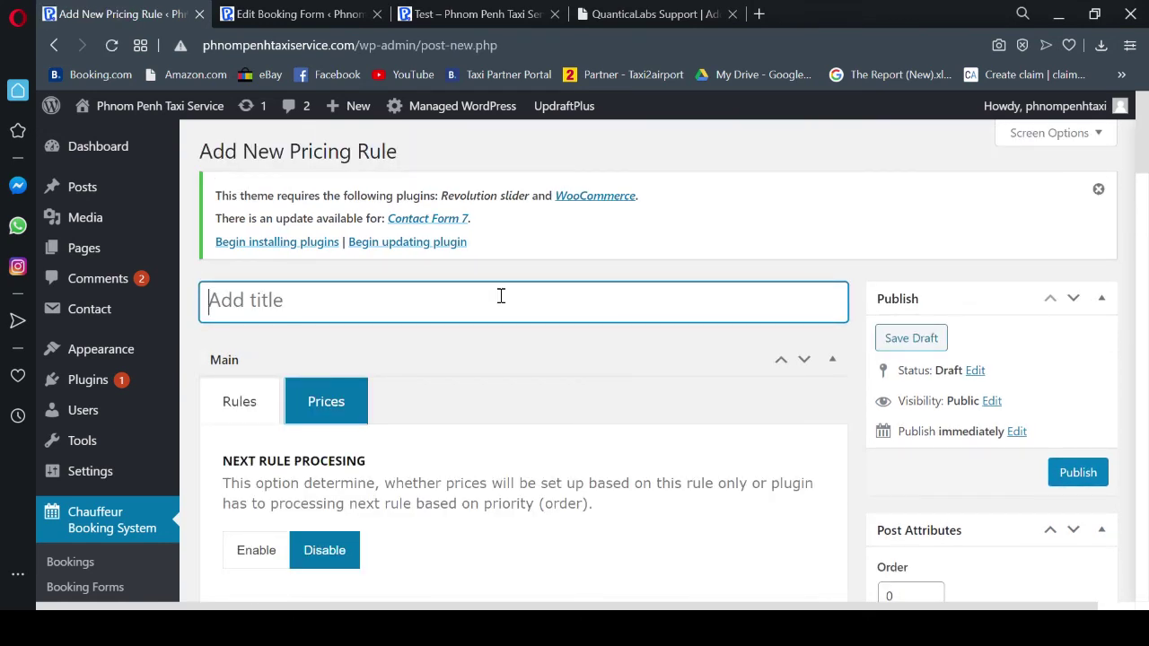
text(F)
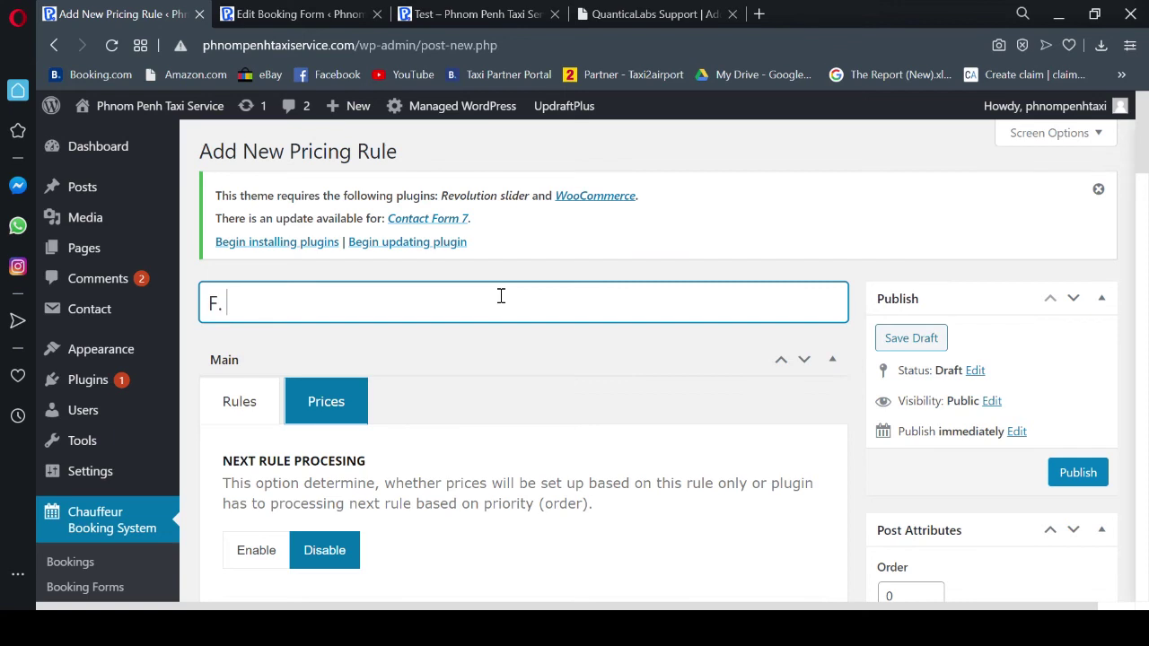
text(. Bavet - PP (Sedan)
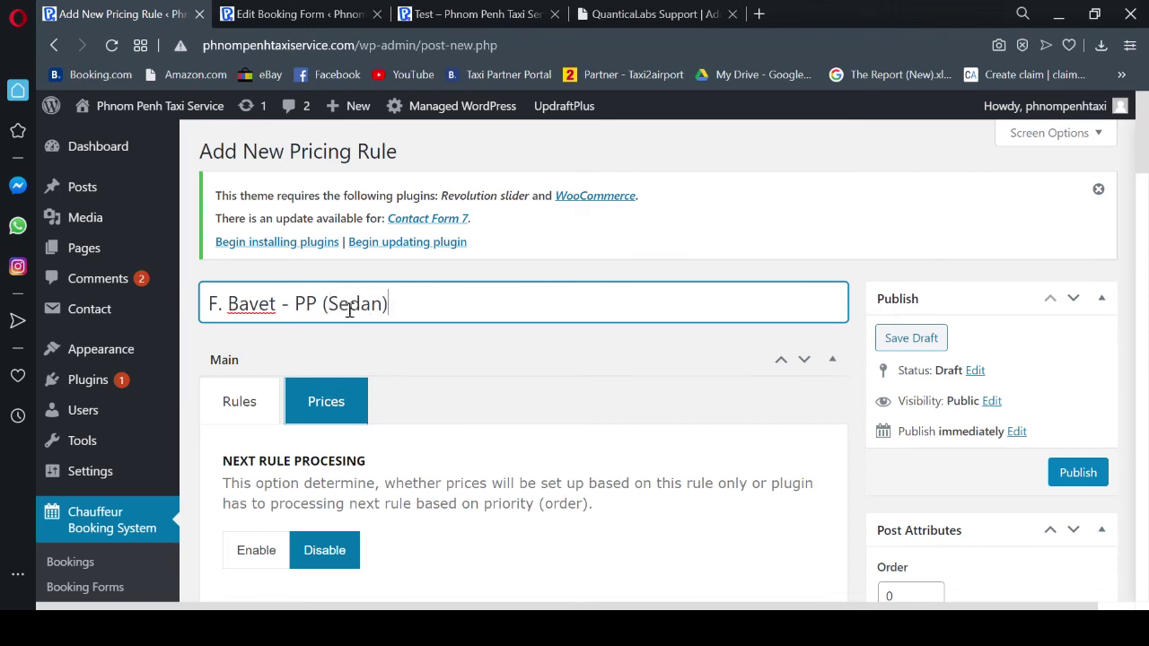
drag(333, 305, 205, 304)
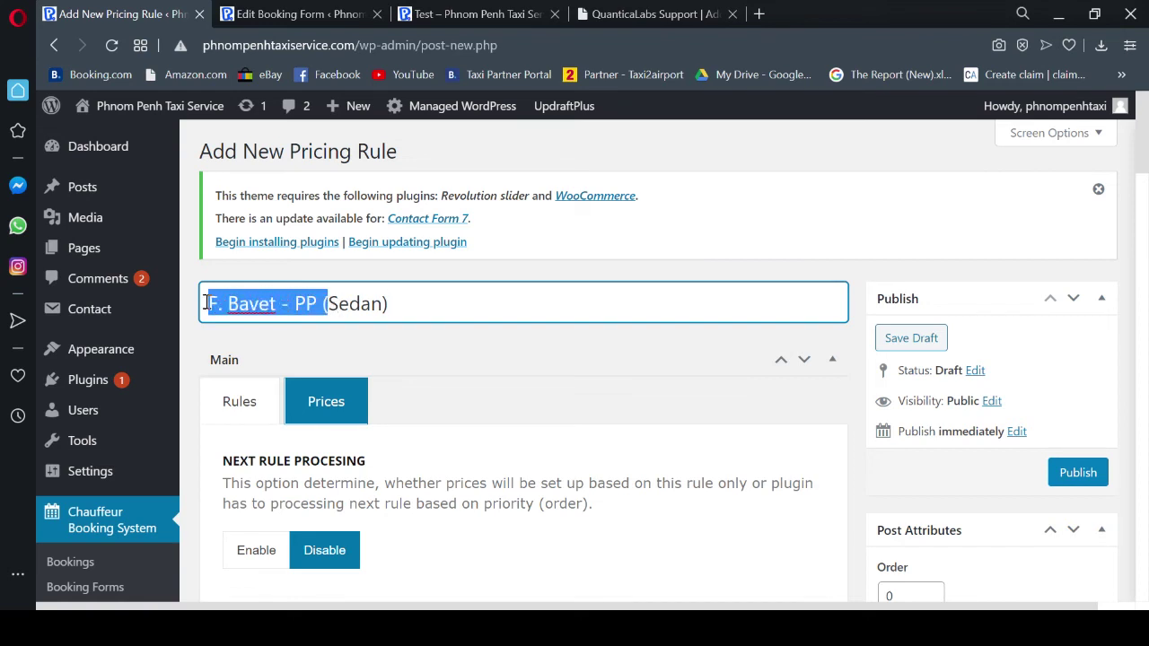
- In the rule conditions, limit the pricing rule to the Formal Form booking form and the Sedan vehicle
click(245, 404)
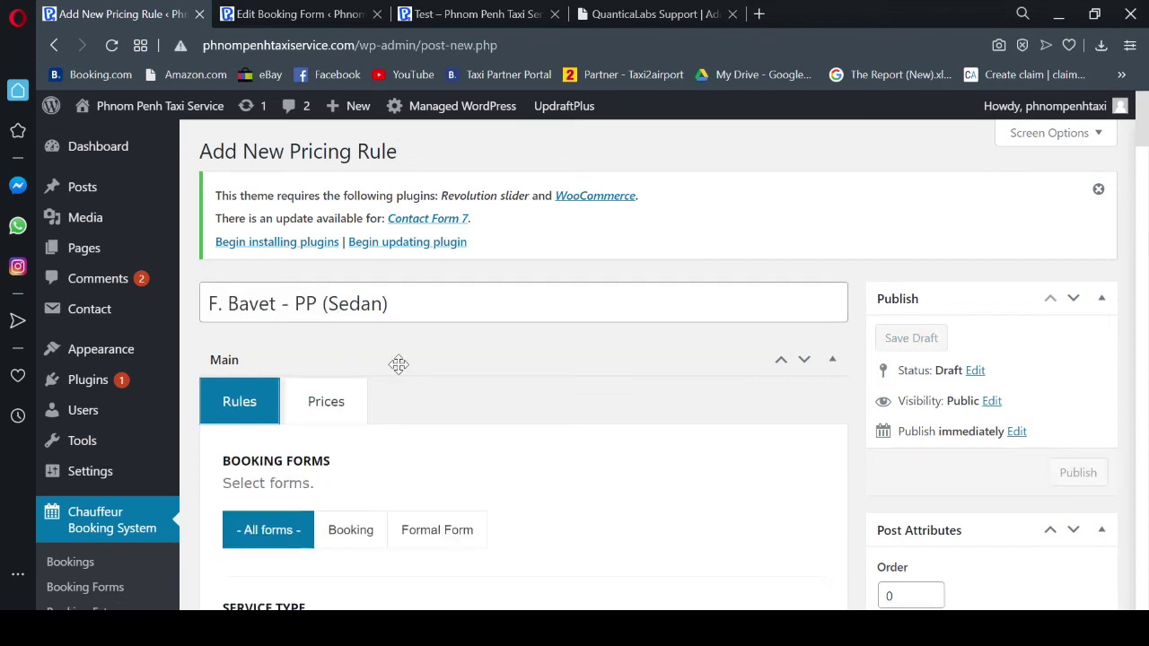
scroll(458, 404, down, 2)
click(431, 356)
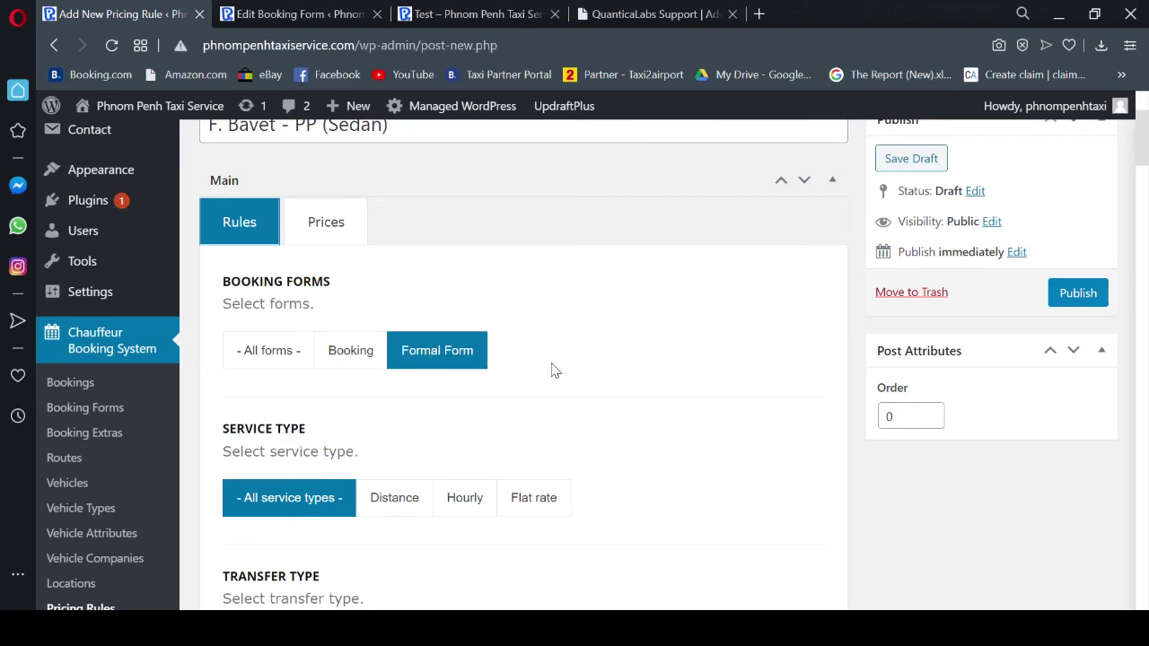
scroll(641, 423, down, 5)
scroll(643, 424, down, 2)
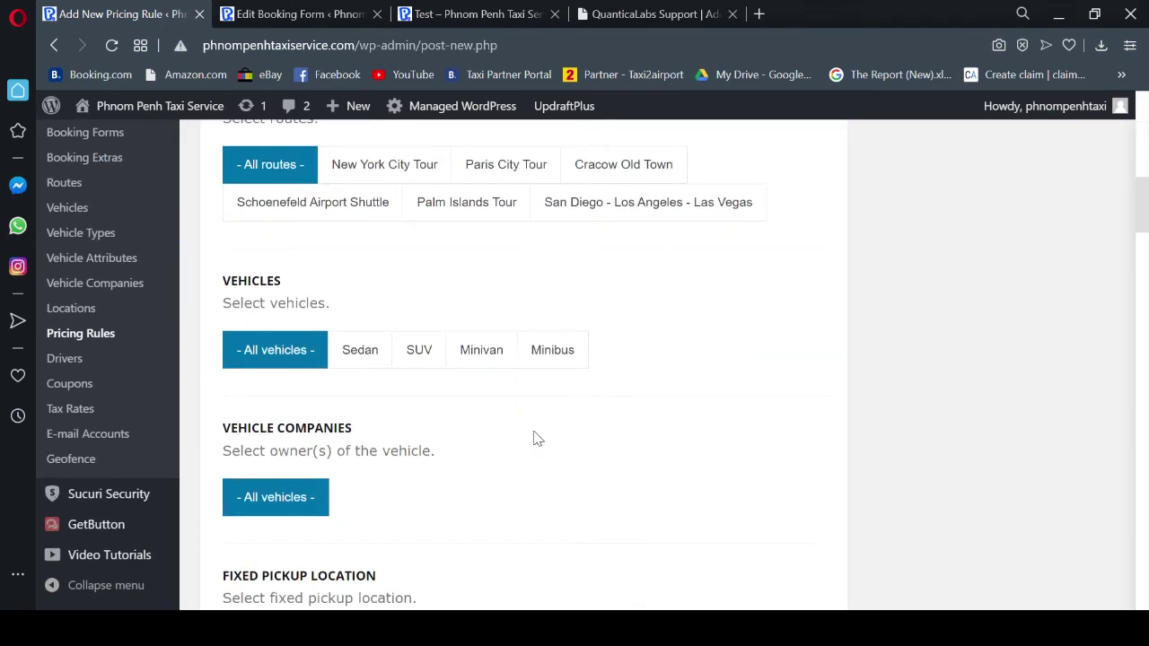
click(359, 350)
- Set the rule's pickup geofence to Bavet Border and its drop-off geofence to Phnom Penh City
scroll(600, 354, down, 3)
scroll(606, 369, down, 10)
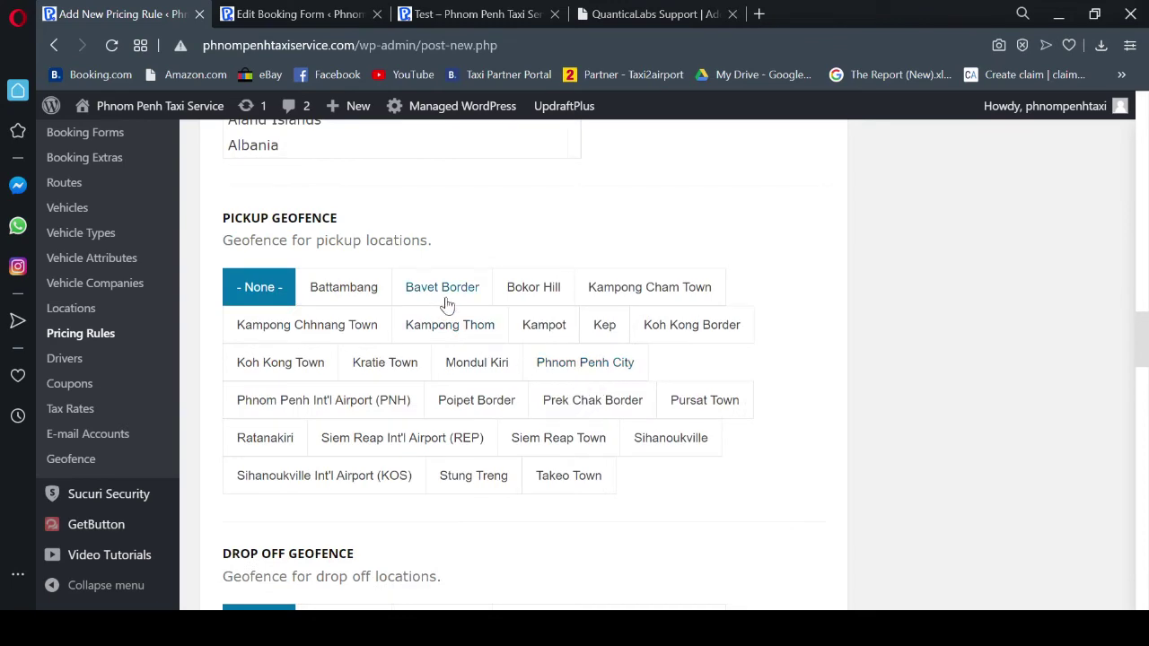
click(451, 295)
scroll(725, 390, down, 3)
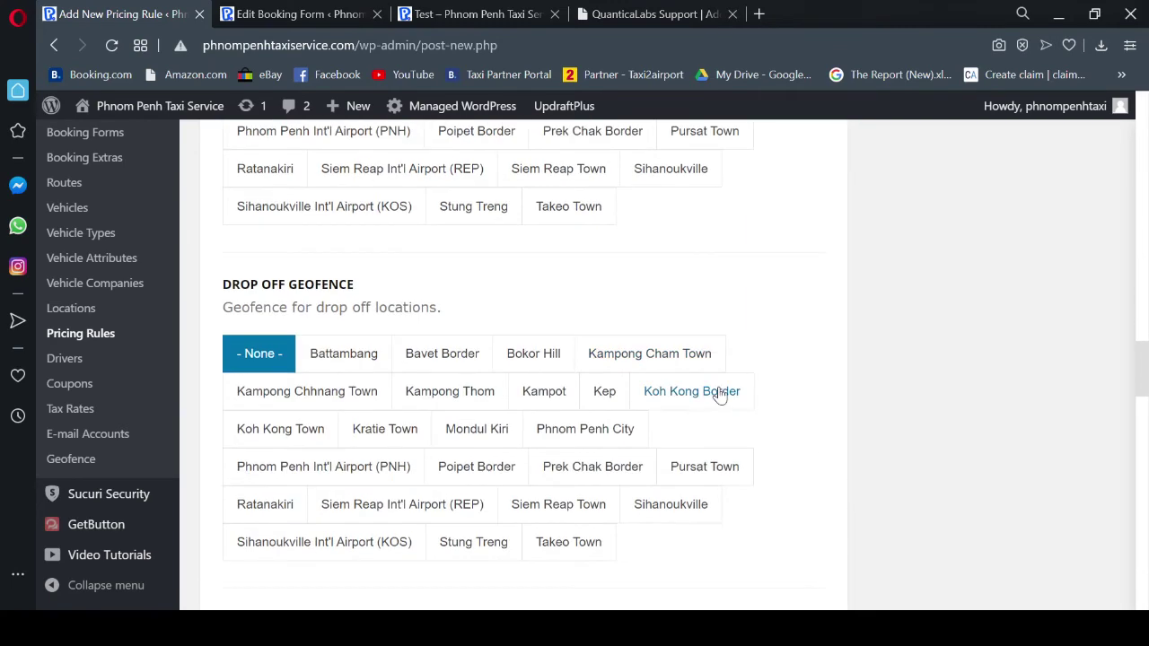
click(612, 442)
- In the rule's price settings, change the price type to Fixed pricing
scroll(741, 408, up, 15)
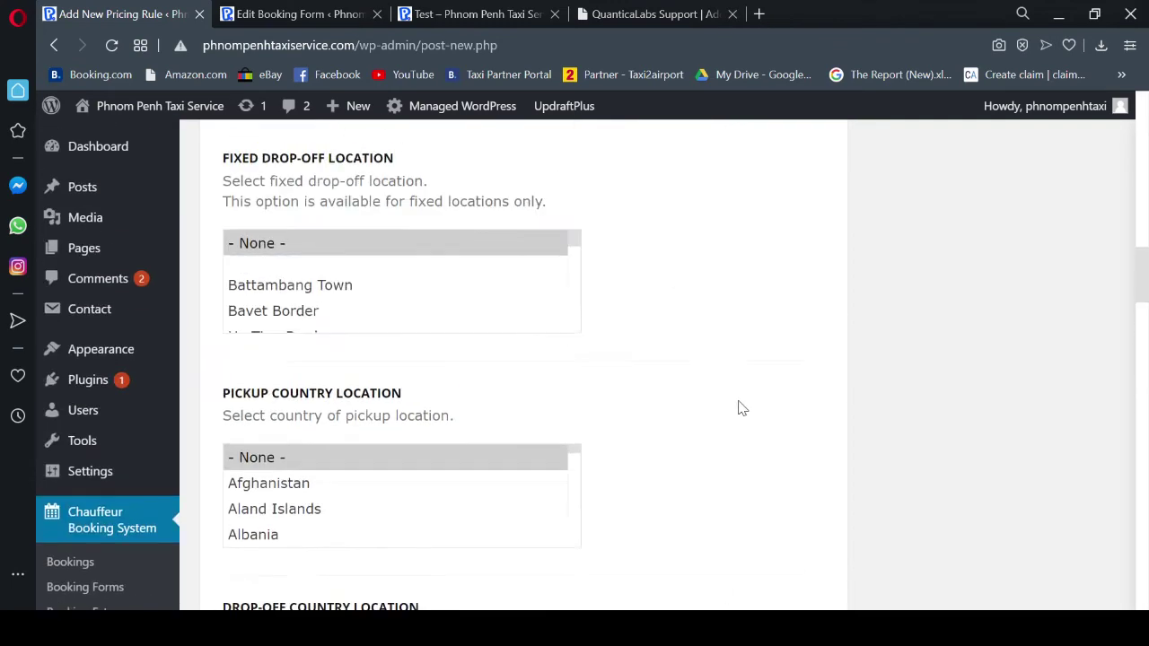
scroll(741, 408, up, 7)
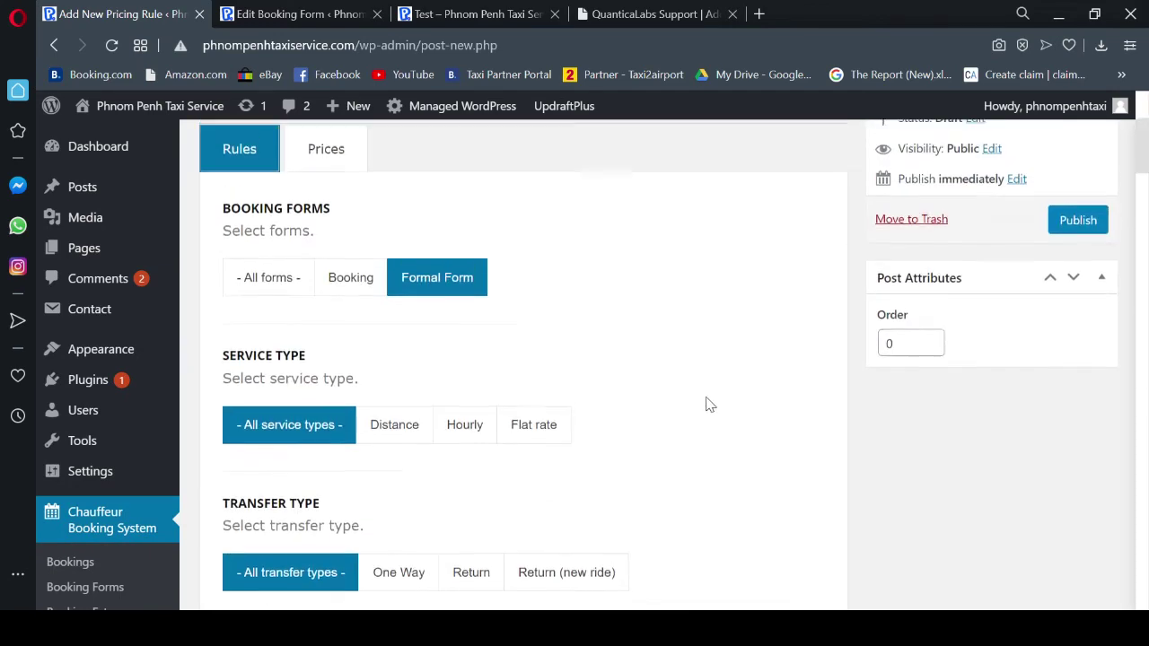
click(326, 403)
scroll(575, 409, down, 6)
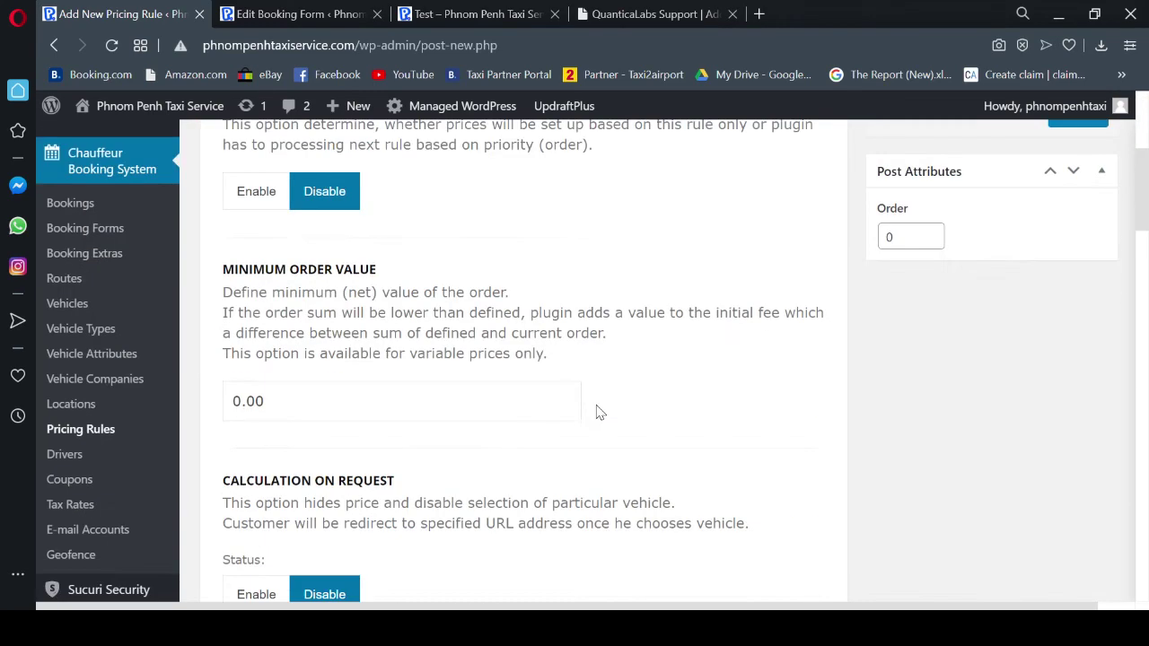
scroll(574, 399, down, 4)
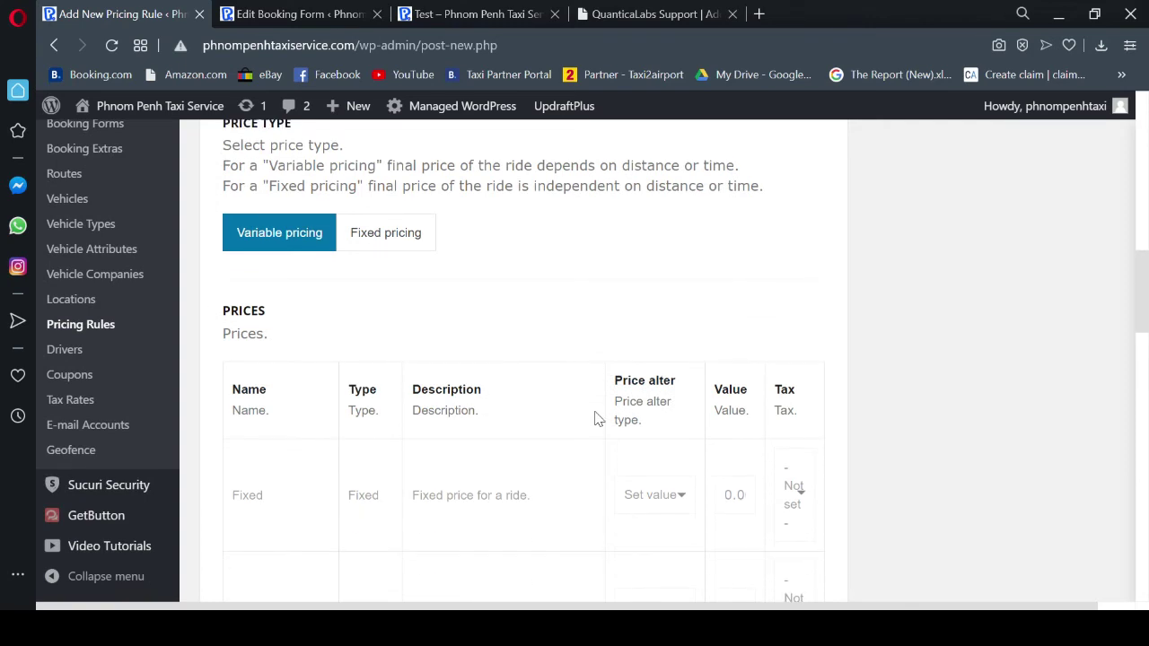
scroll(416, 310, down, 2)
click(386, 148)
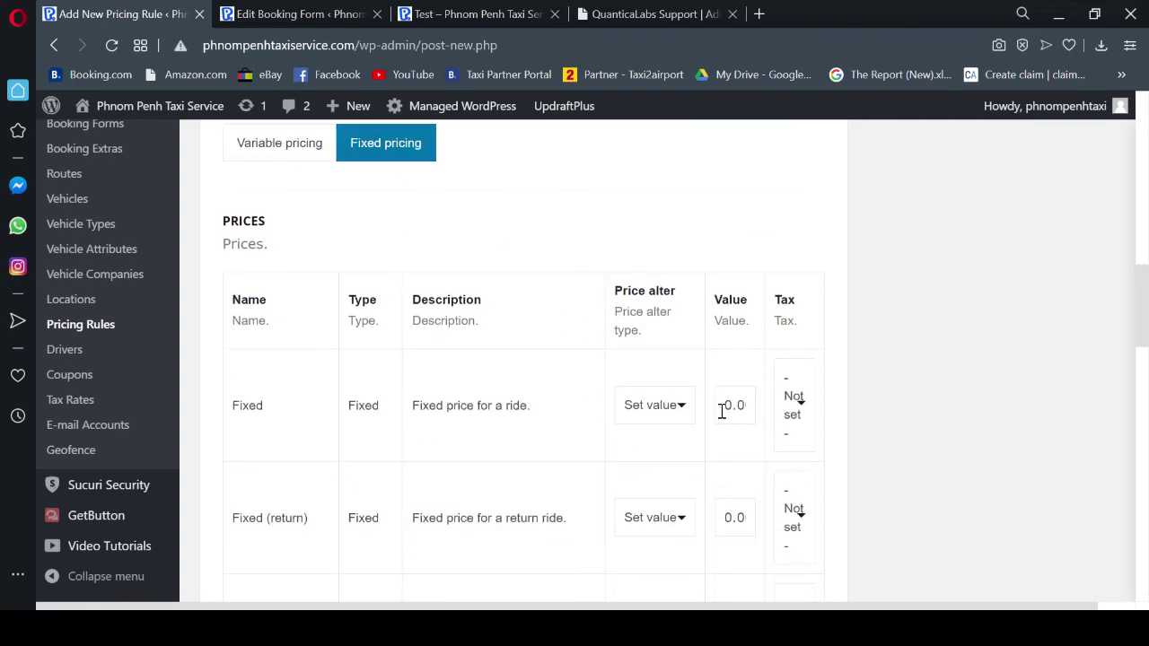
- Set the fixed price for a ride to 50 and the fixed price for a return, new ride to 50
drag(721, 407, 759, 423)
scroll(814, 472, down, 1)
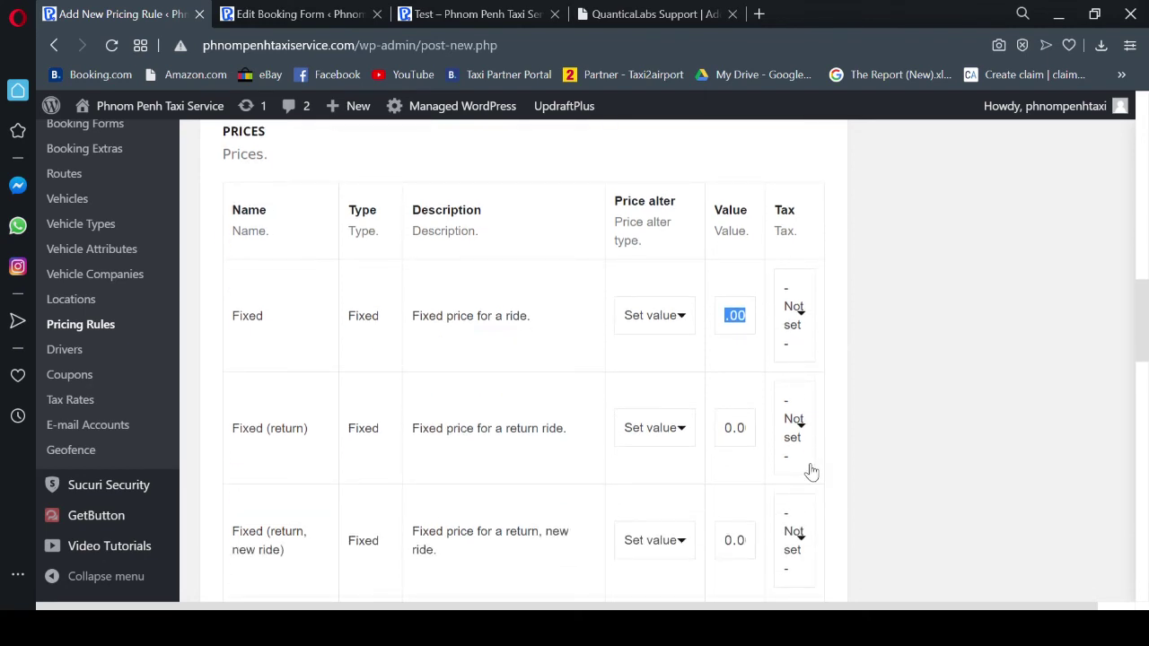
scroll(813, 472, up, 1)
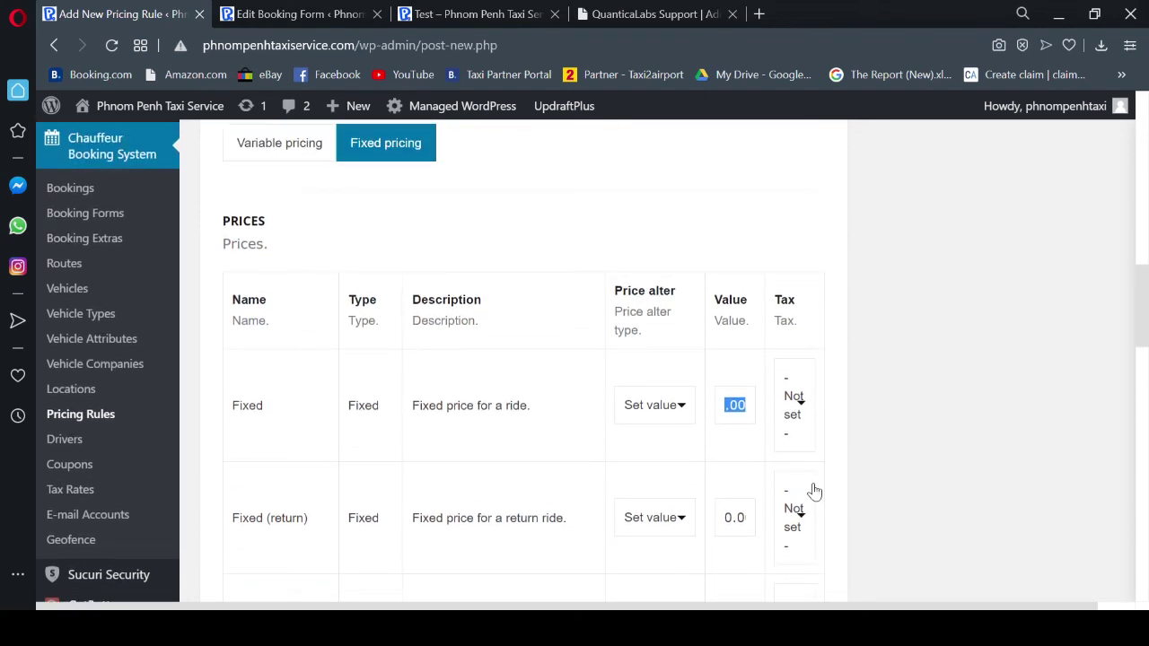
text(50)
scroll(813, 492, down, 2)
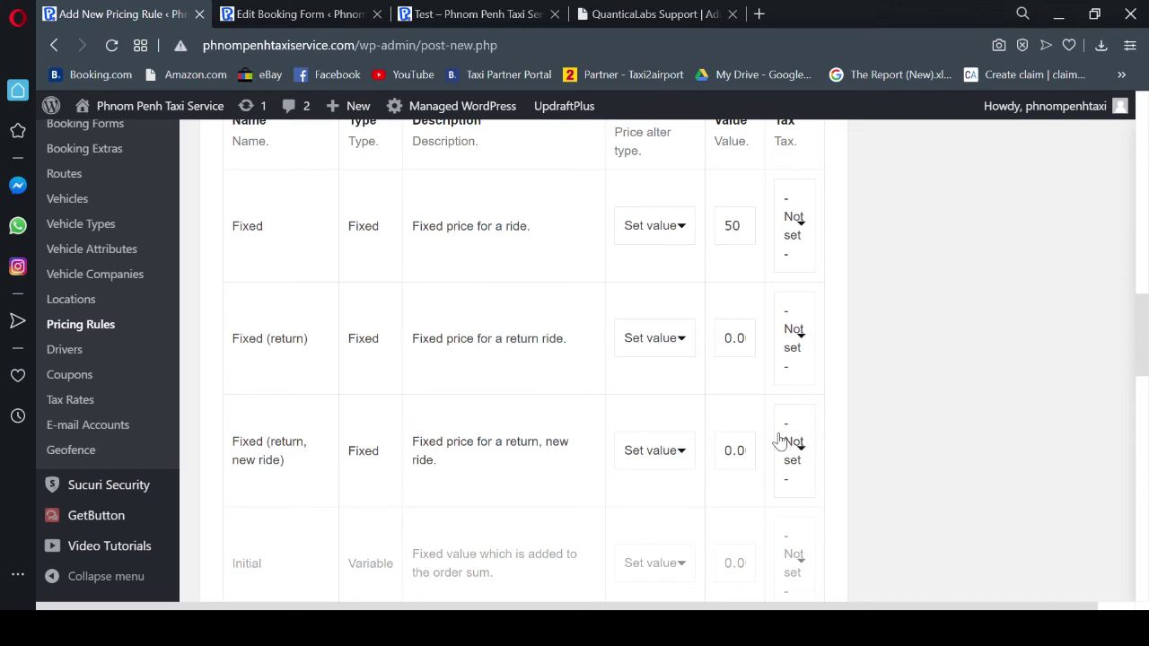
drag(718, 450, 752, 451)
text(50)
scroll(834, 479, down, 1)
scroll(833, 478, up, 9)
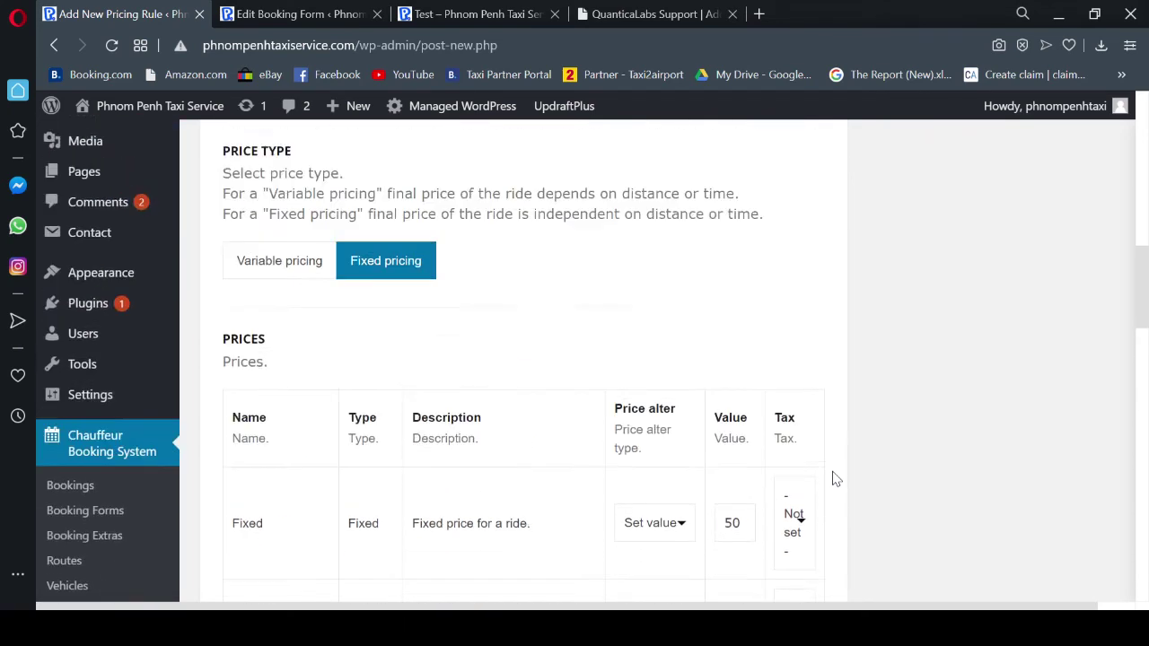
scroll(770, 511, up, 8)
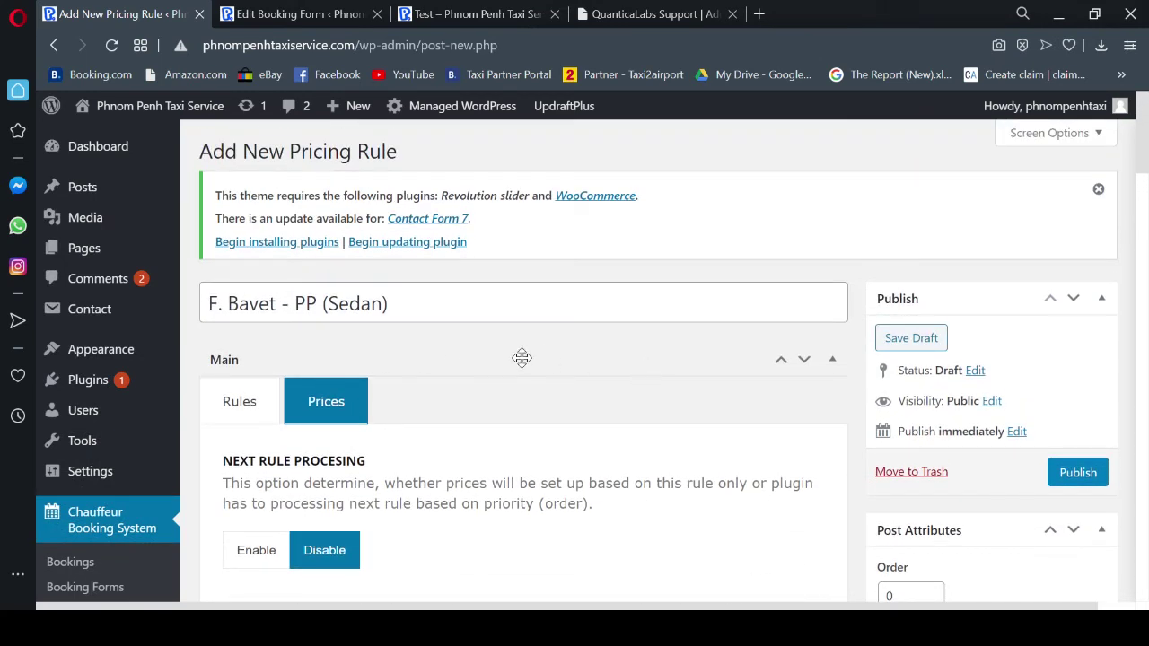
click(1078, 472)
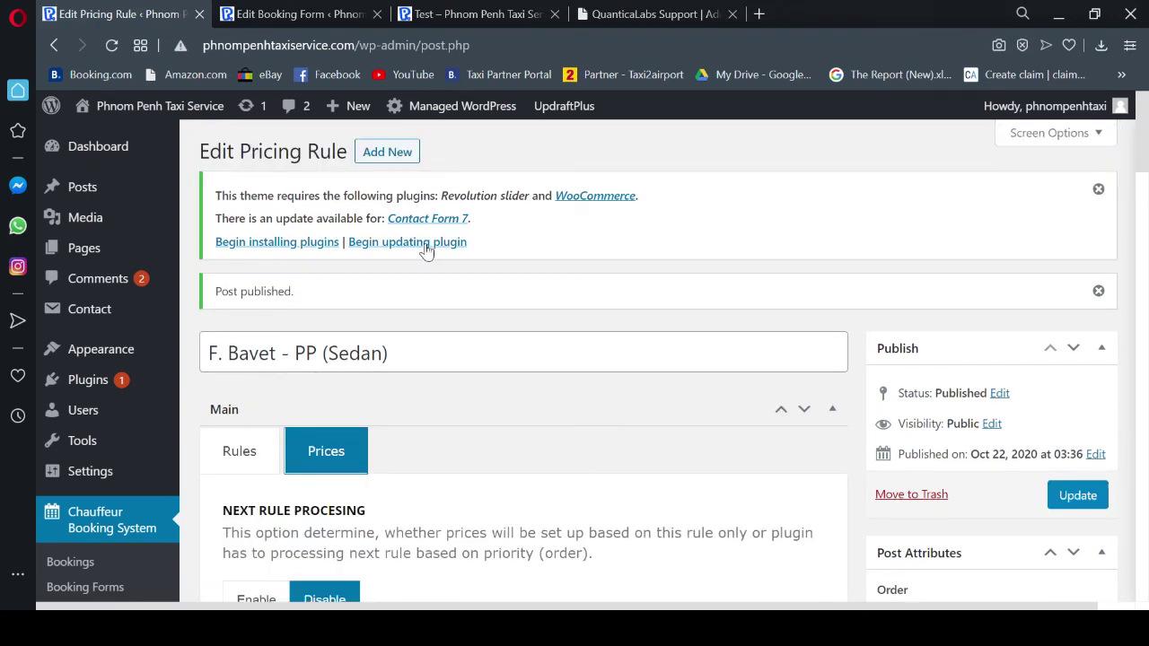
- Add another pricing rule titled "F. Bavet - PP (SUV)" and assign it to the Formal Form booking form
click(391, 154)
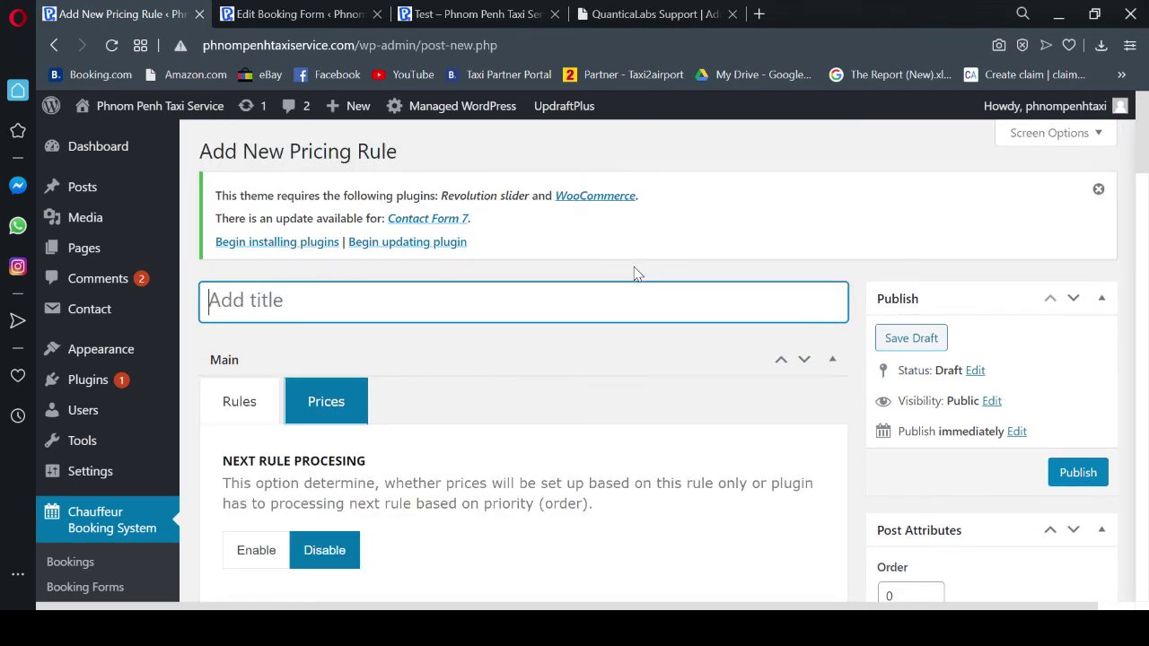
text(F. Bavet - PP (SUV)
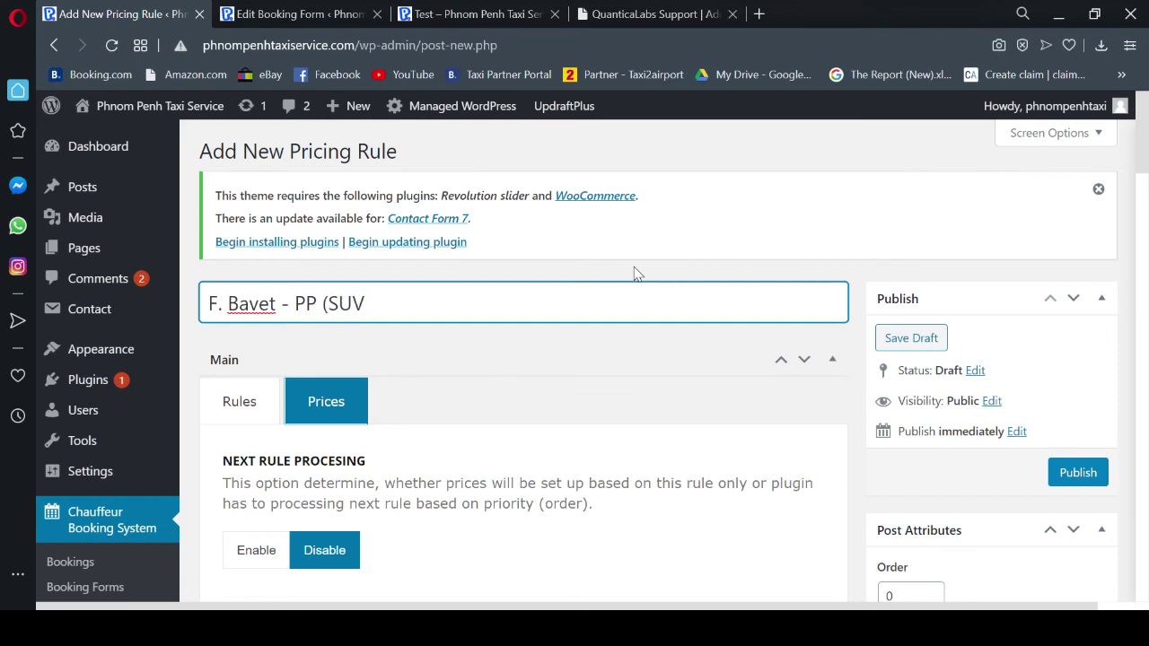
click(240, 403)
scroll(431, 448, down, 1)
click(468, 443)
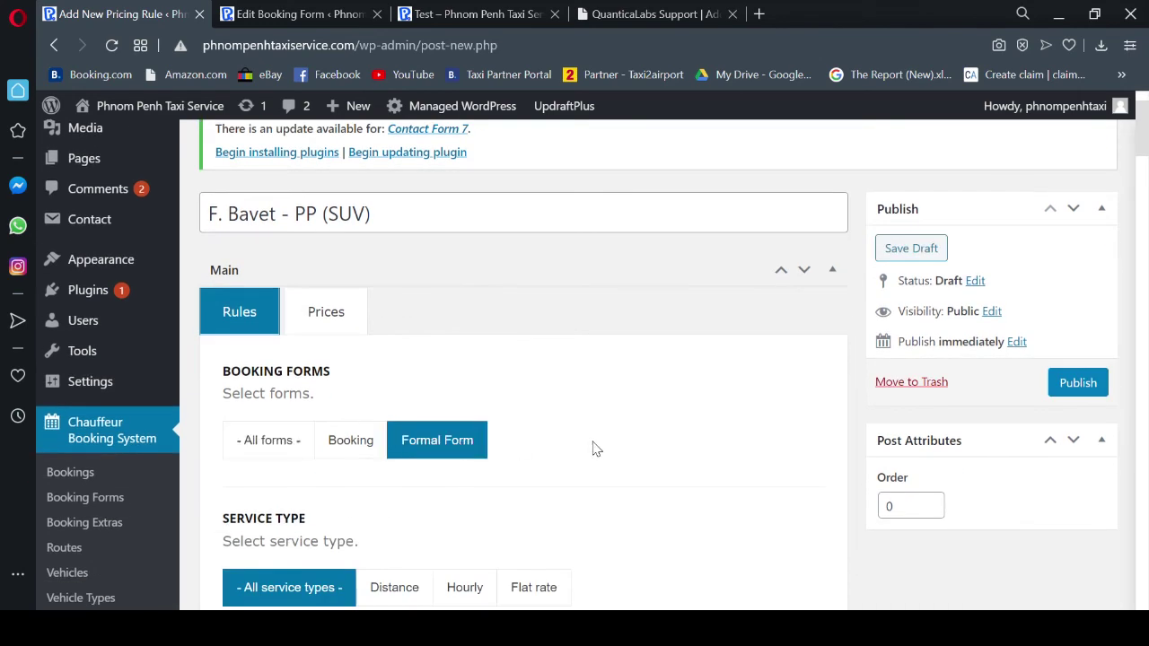
- Limit the "F. Bavet - PP (SUV)" rule to the SUV vehicle
scroll(593, 449, down, 4)
scroll(593, 451, down, 3)
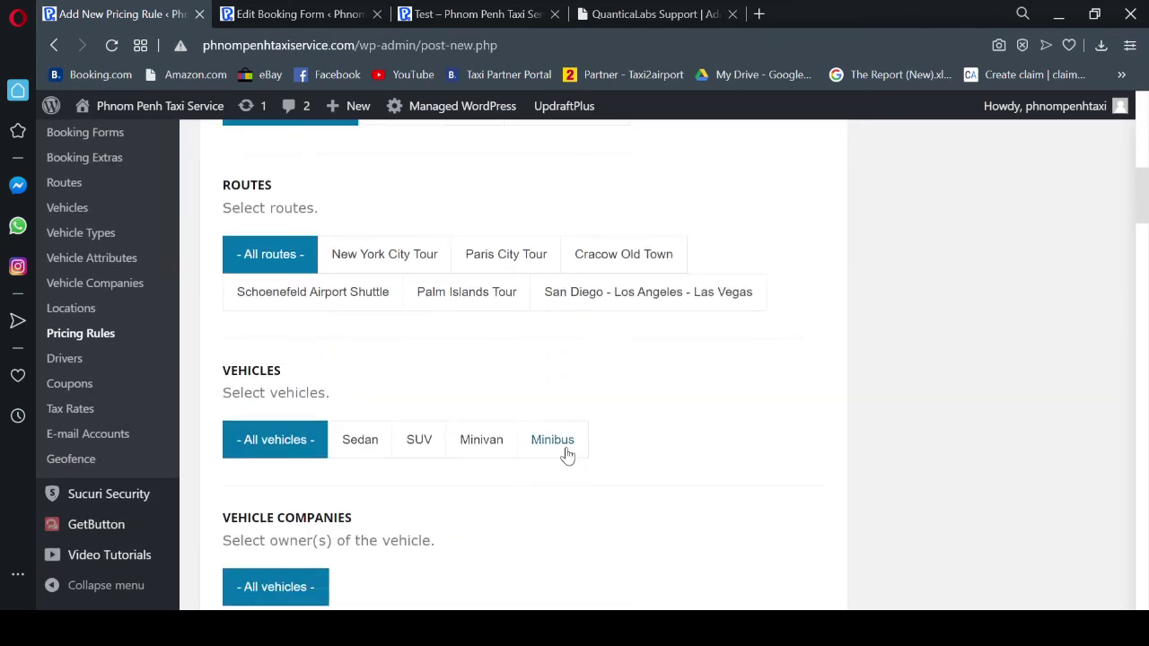
click(418, 440)
scroll(643, 418, down, 3)
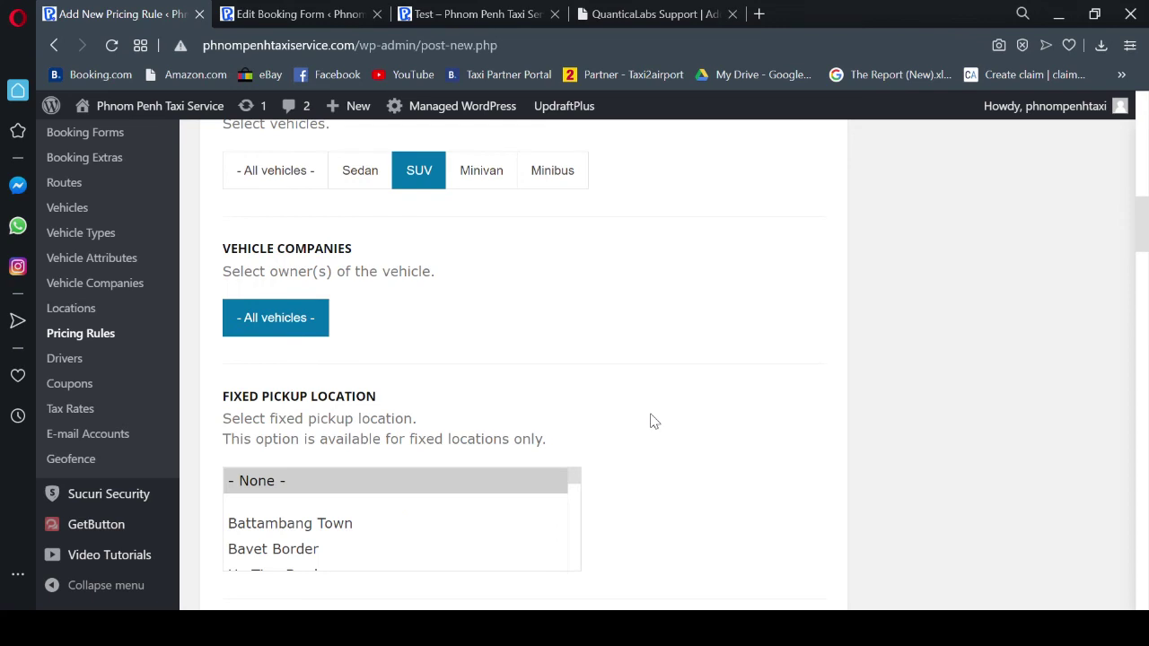
scroll(653, 427, down, 5)
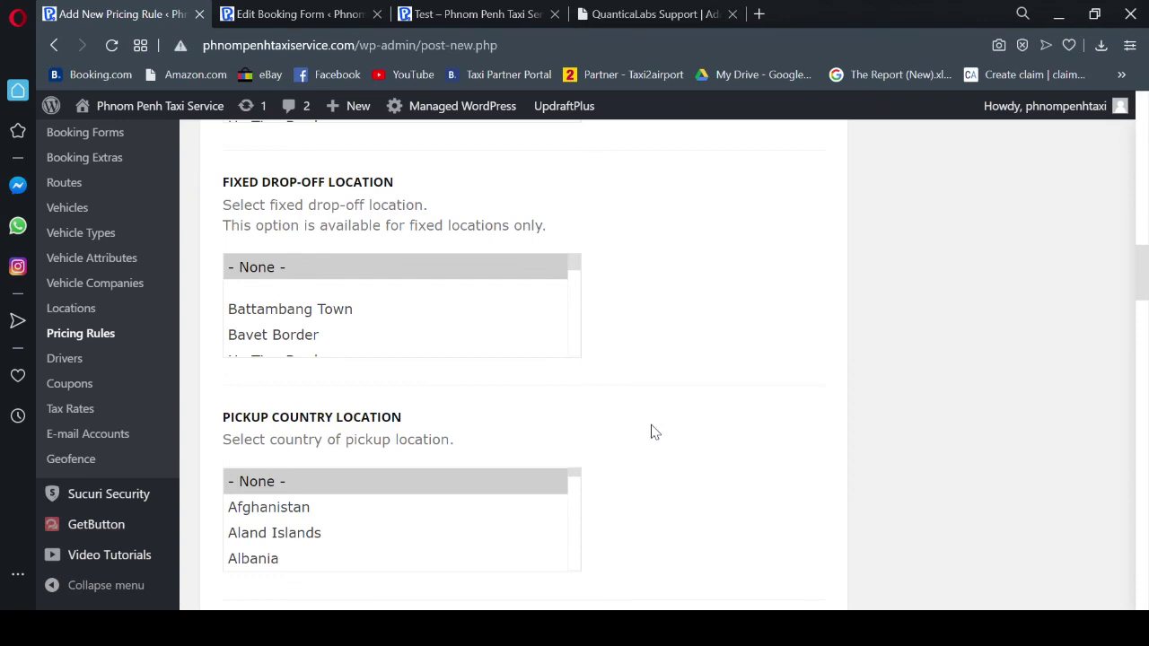
- On the test booking page, return to the ride details and reload the vehicle list to check prices for the Bavet Border to Phnom Penh ride
scroll(654, 433, up, 15)
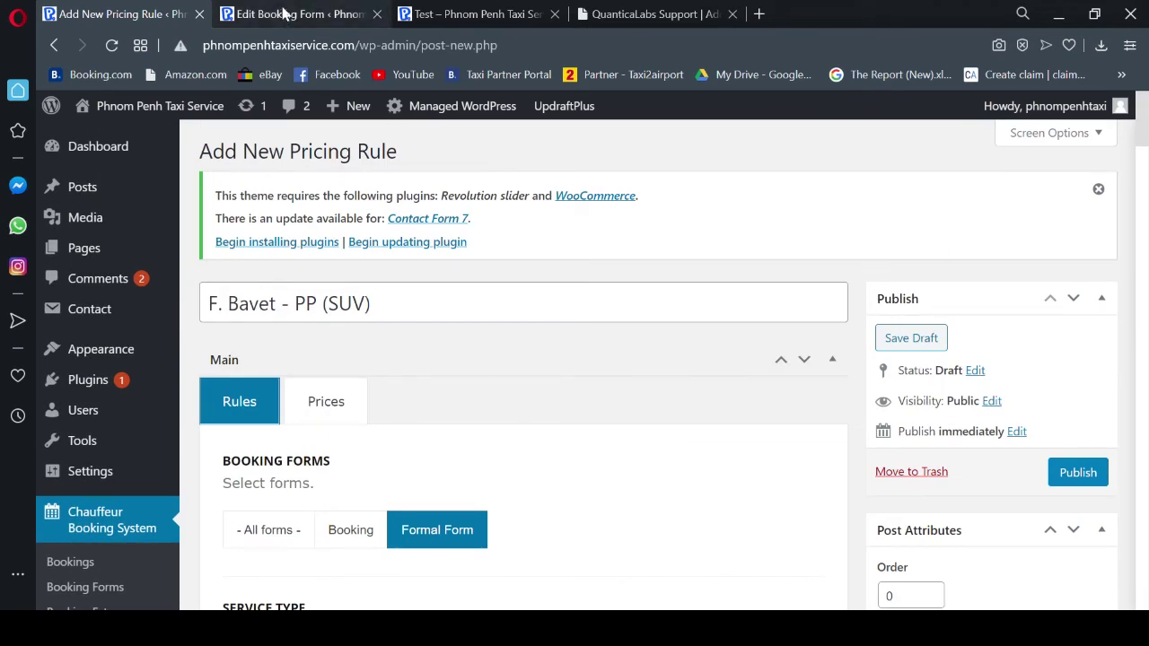
click(467, 14)
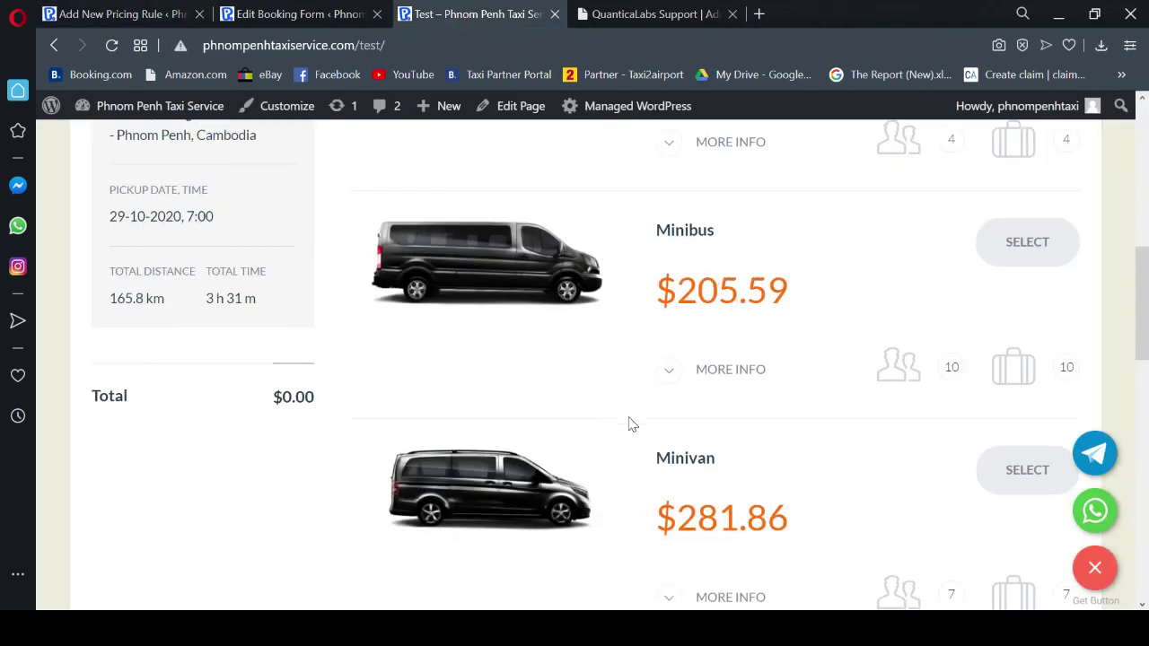
scroll(629, 423, up, 2)
scroll(633, 432, up, 1)
scroll(657, 336, down, 10)
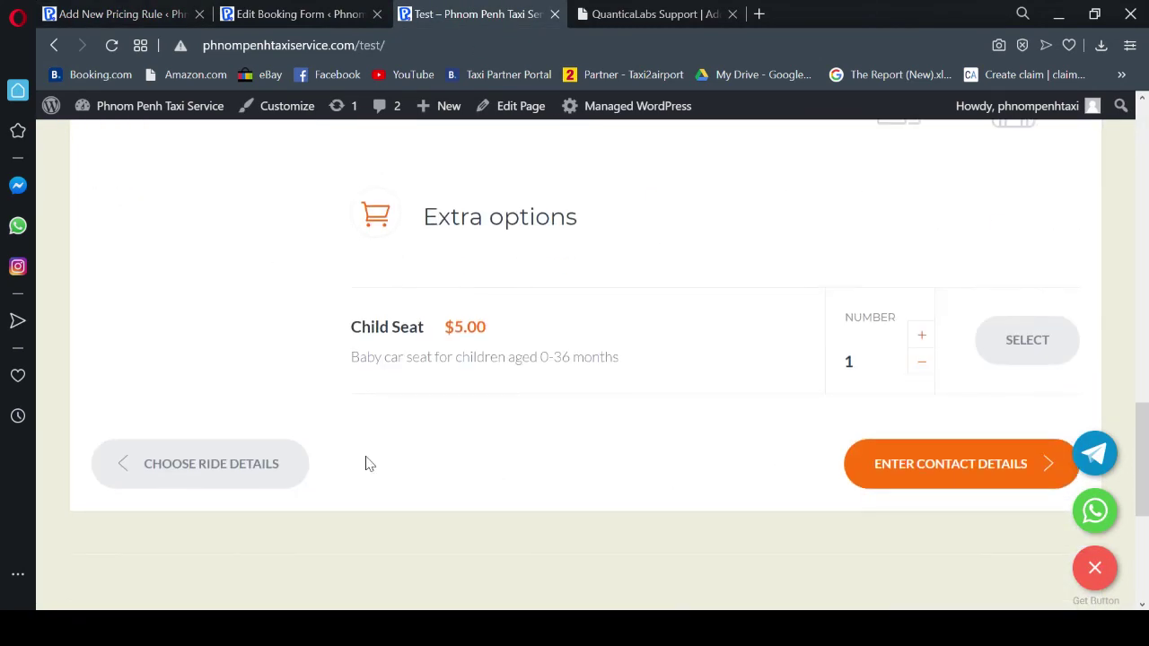
click(270, 465)
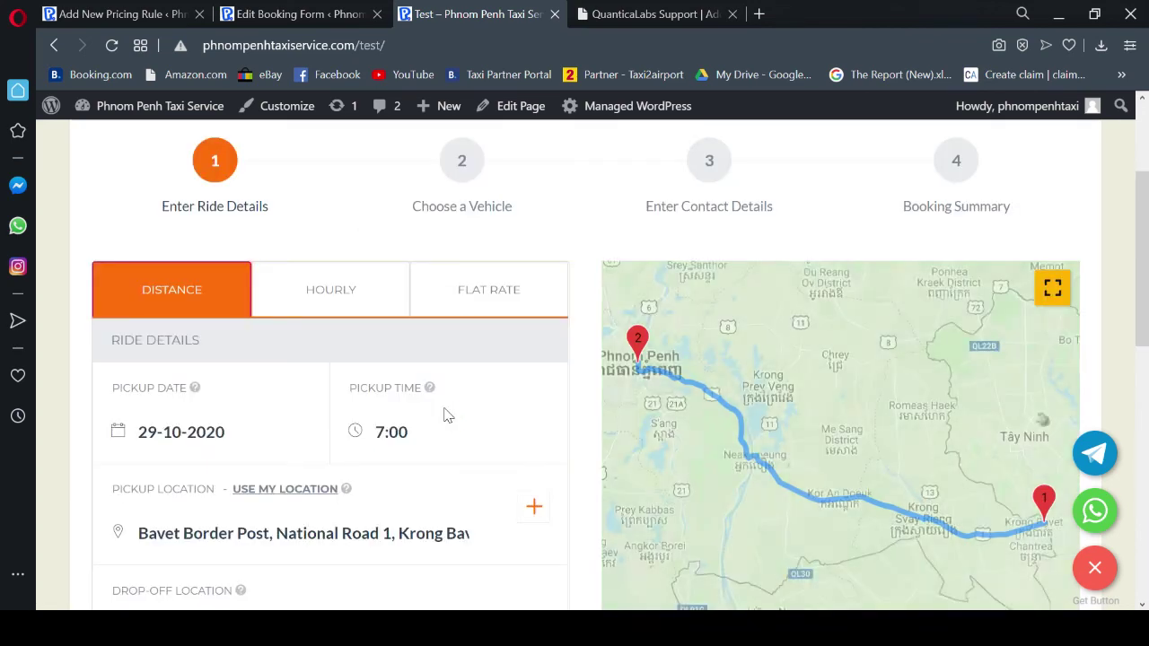
scroll(500, 398, down, 5)
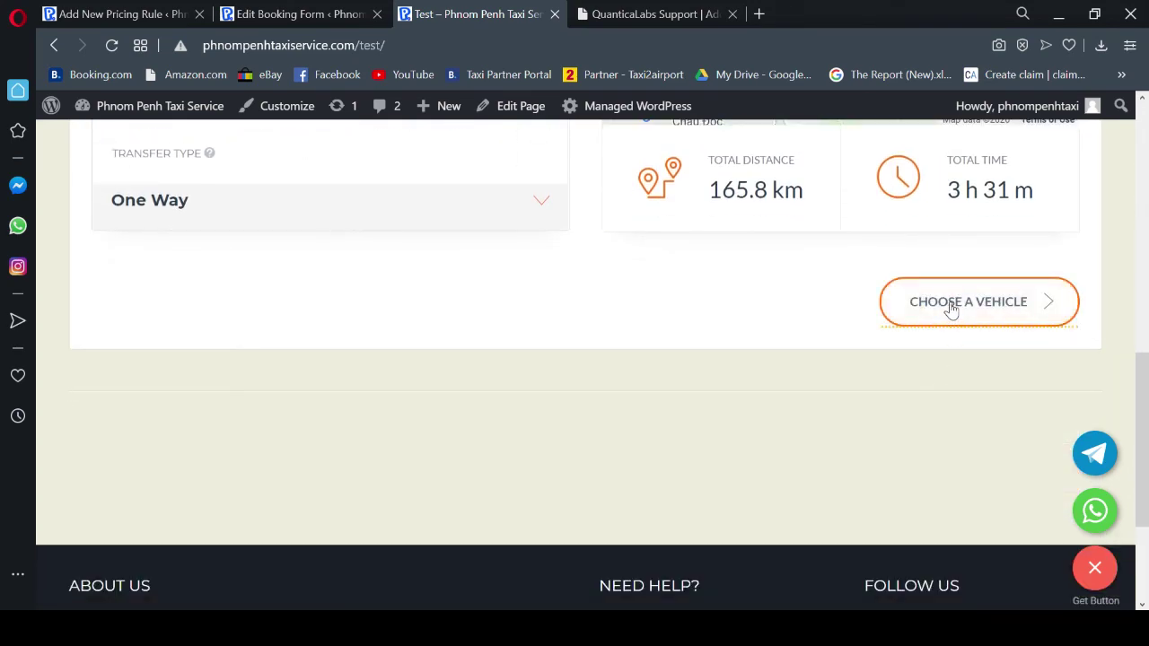
click(949, 303)
scroll(783, 475, down, 9)
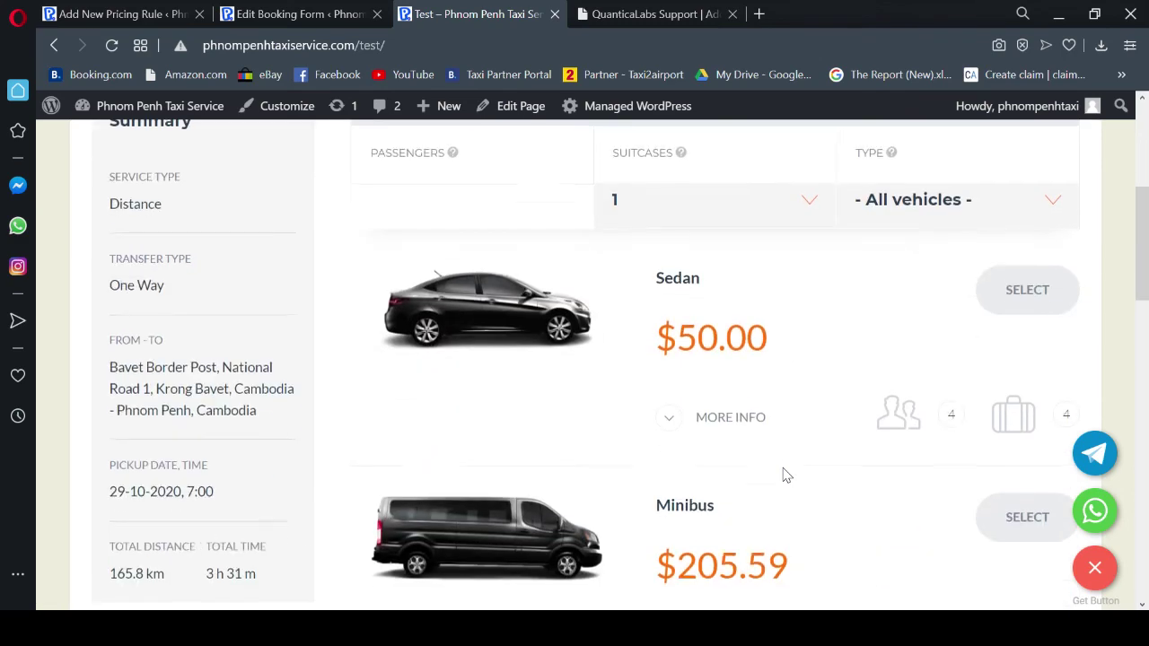
- Back in the "F. Bavet - PP (SUV)" rule, set the pickup geofence to Bavet Border and the drop-off geofence to Phnom Penh City
click(123, 16)
scroll(571, 384, down, 2)
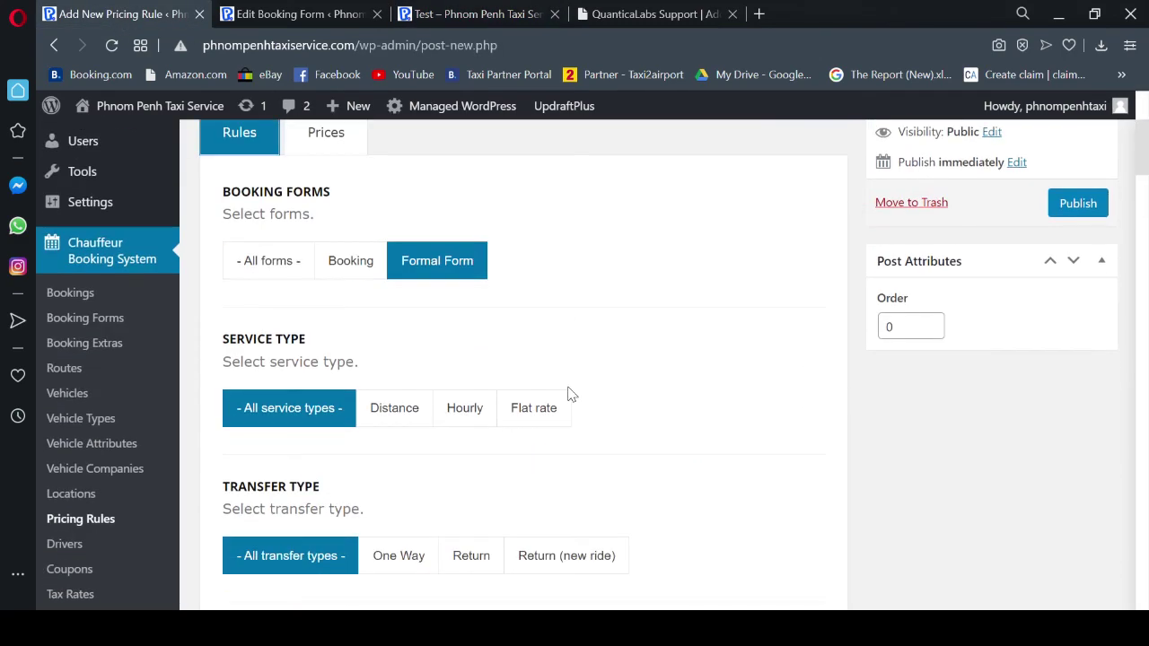
scroll(667, 363, down, 5)
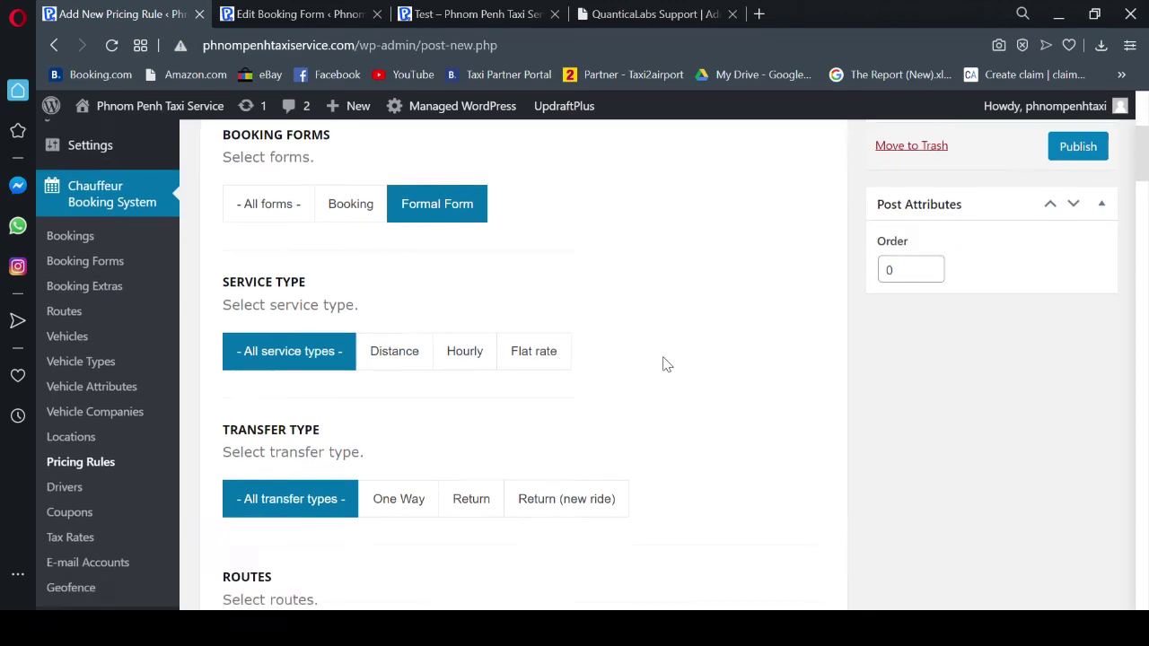
scroll(658, 383, down, 12)
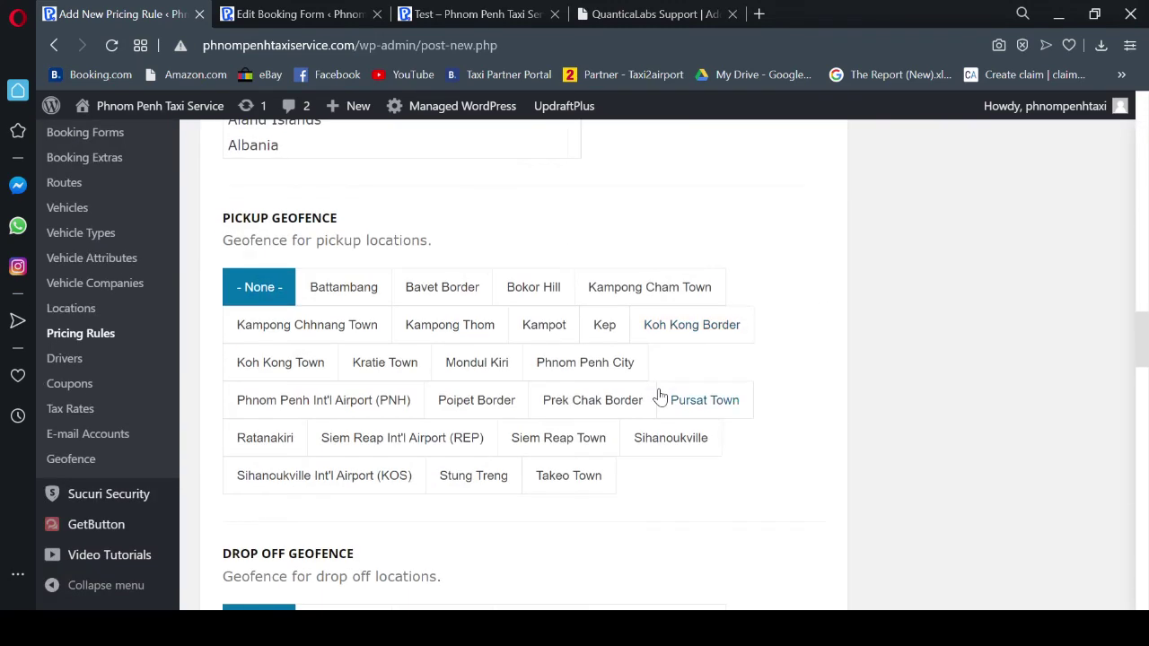
click(443, 287)
scroll(708, 369, down, 3)
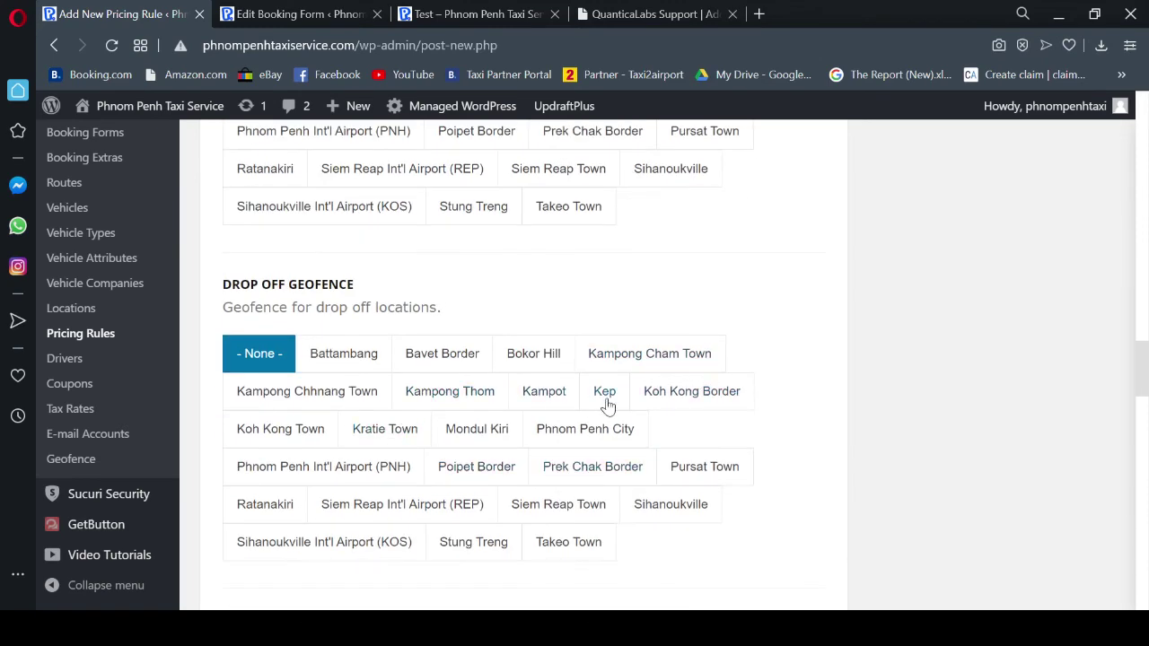
click(592, 430)
- Change the price type of the "F. Bavet - PP (SUV)" rule to fixed pricing
scroll(734, 416, up, 7)
scroll(732, 415, up, 15)
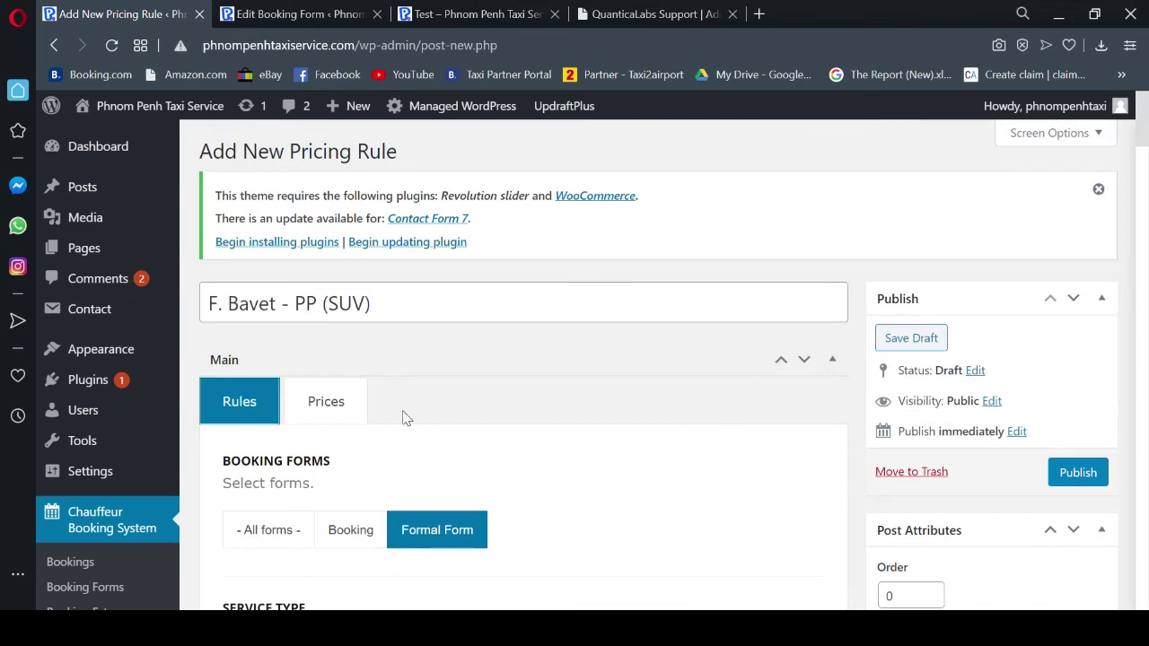
click(296, 395)
scroll(493, 392, down, 3)
scroll(489, 392, down, 8)
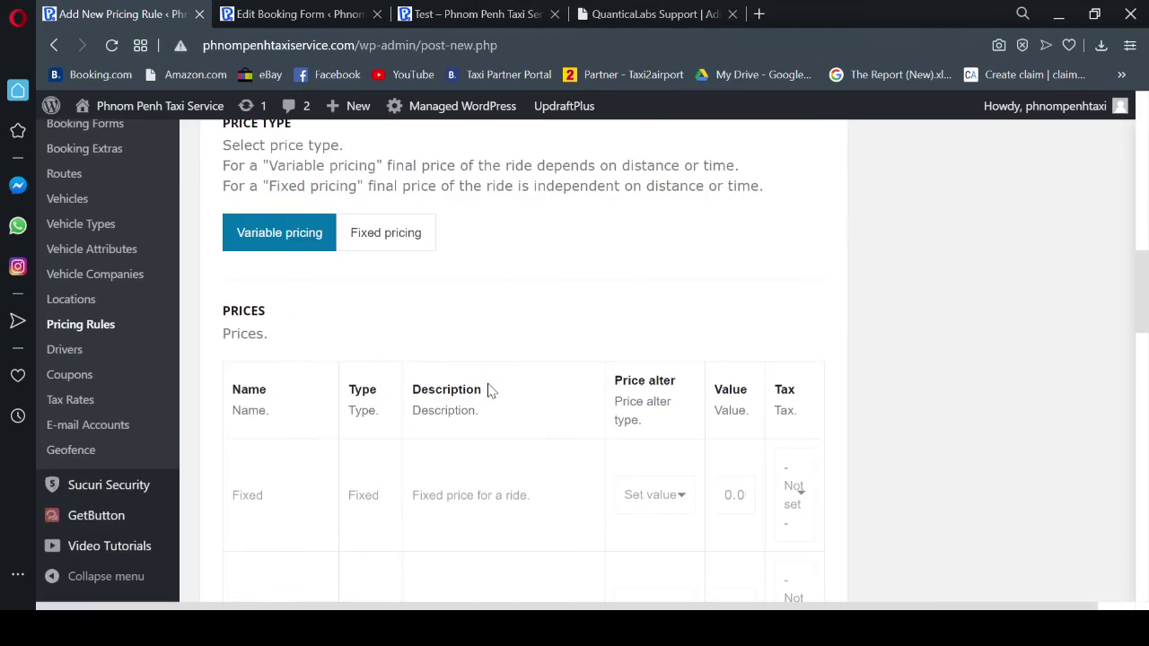
scroll(488, 390, up, 3)
click(411, 330)
- Set the SUV rule's fixed price for a ride to 55 and its fixed price for a return, new ride to 55
scroll(664, 360, down, 2)
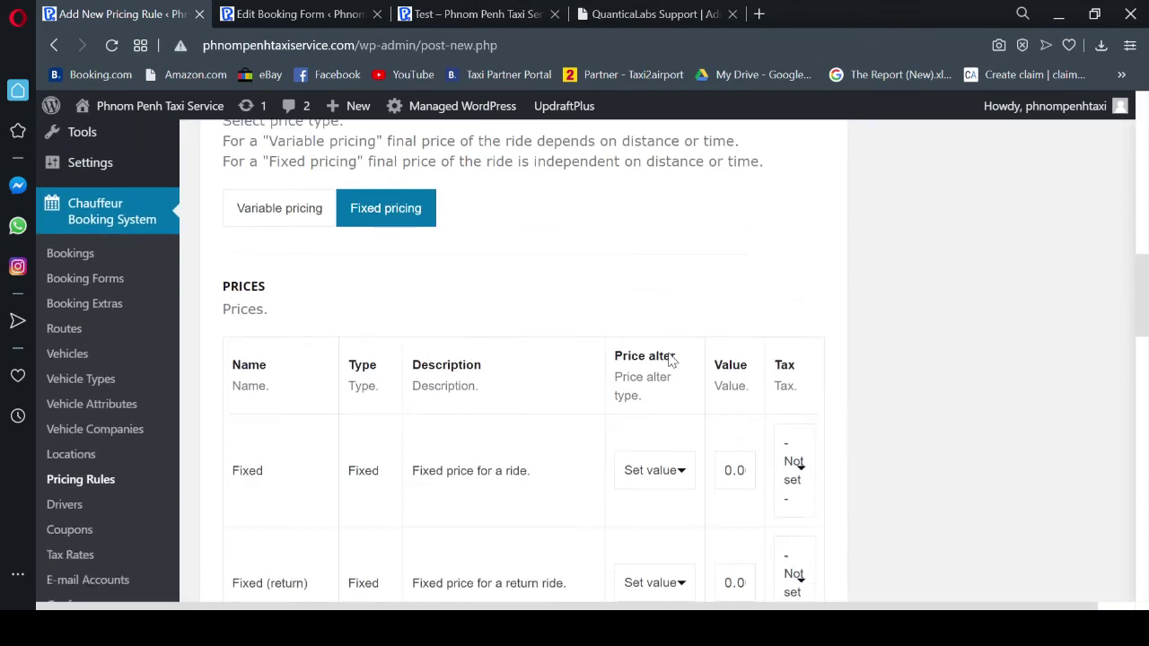
drag(719, 405, 754, 415)
text(55)
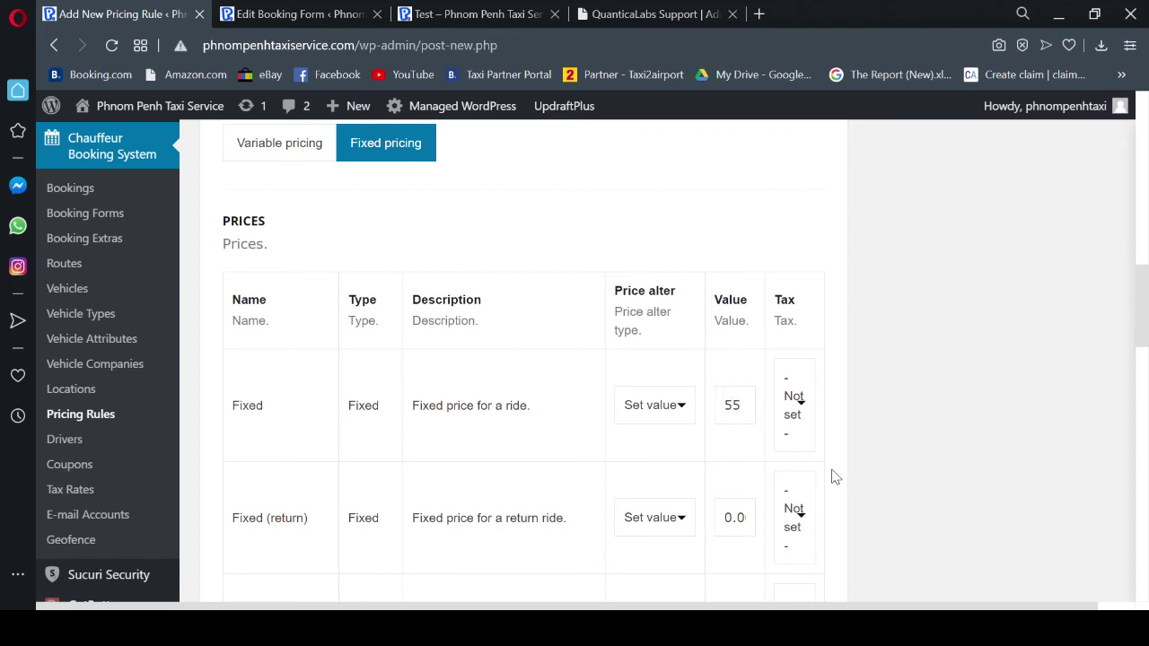
scroll(835, 477, down, 2)
drag(720, 450, 787, 469)
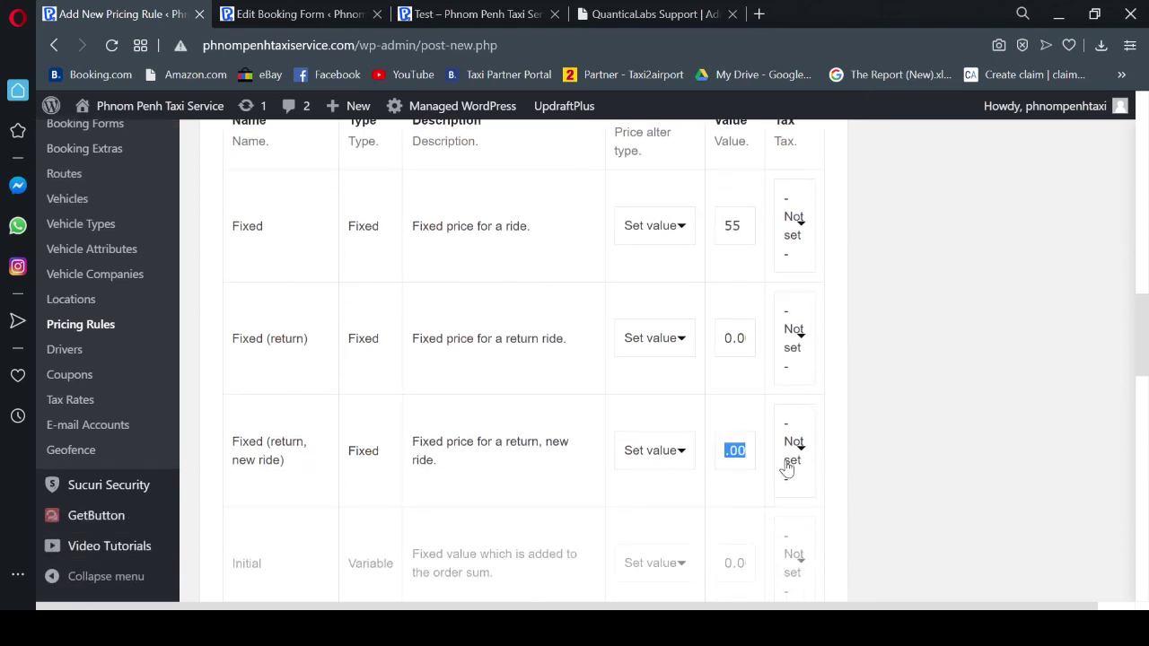
text(55)
- Publish the "F. Bavet - PP (SUV)" pricing rule
scroll(831, 482, up, 1)
scroll(835, 483, up, 10)
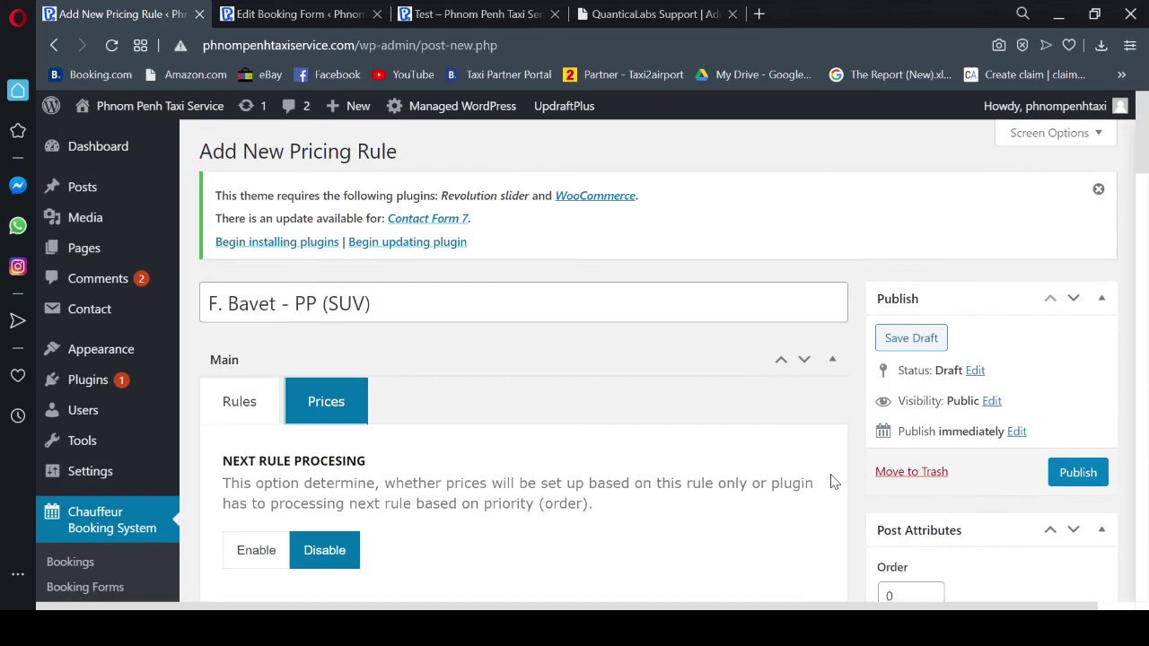
click(1075, 472)
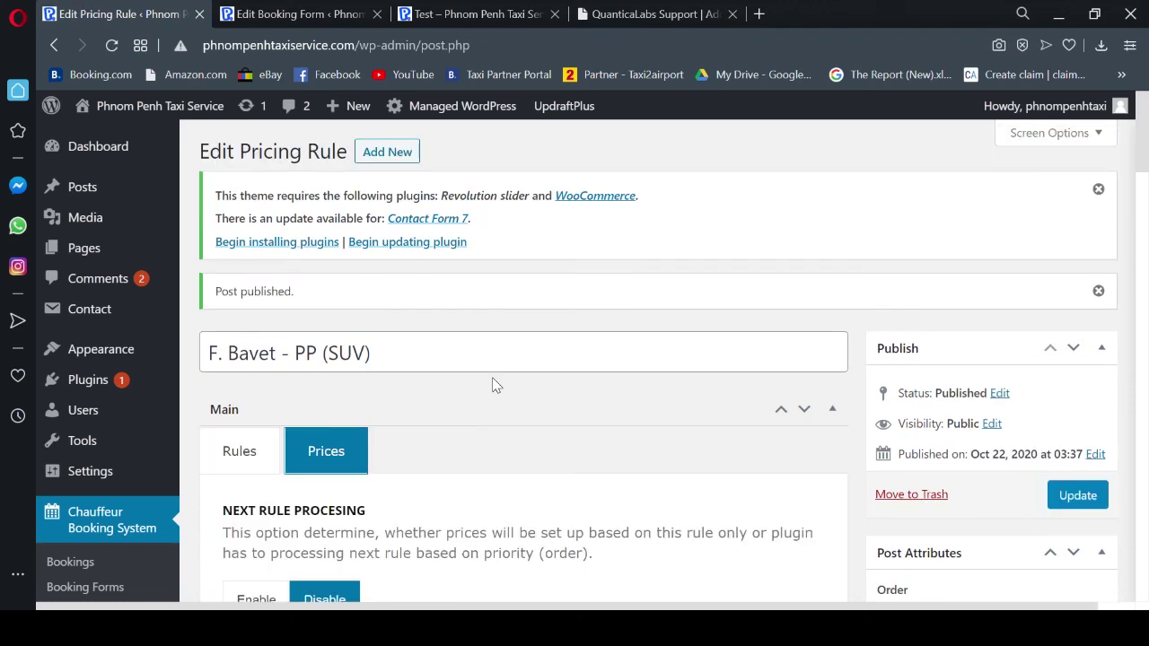
- Add another pricing rule titled "F. Bavet - PP (Minivan)" and assign it to the Formal Form booking form
click(386, 153)
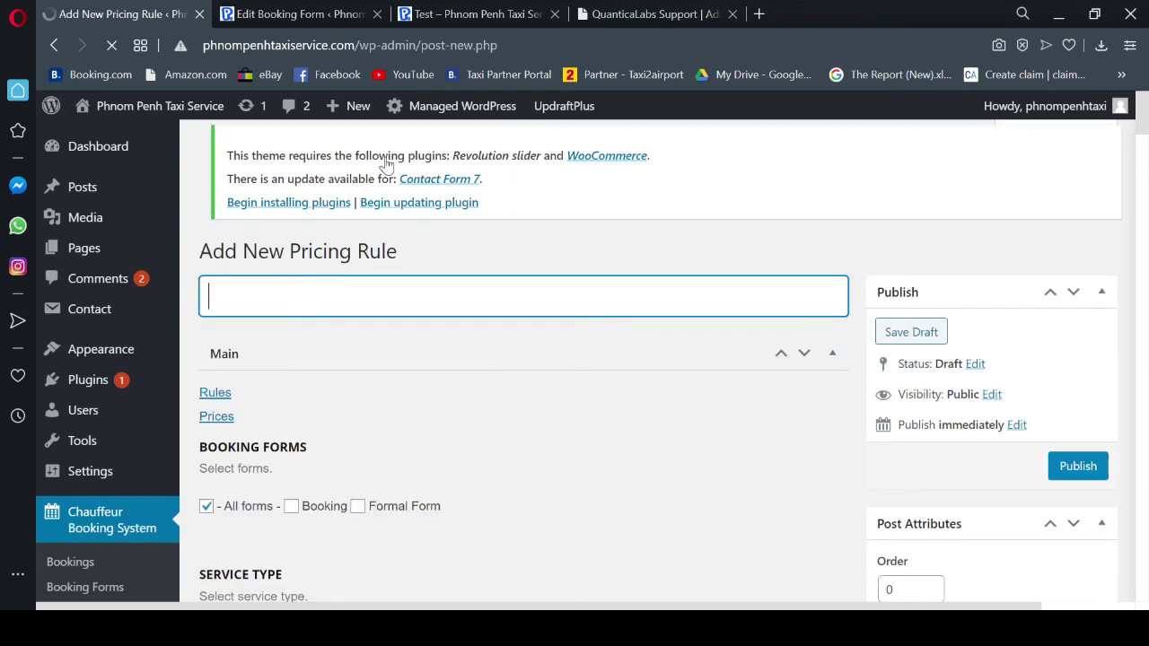
text(F. Bavet - PP ()
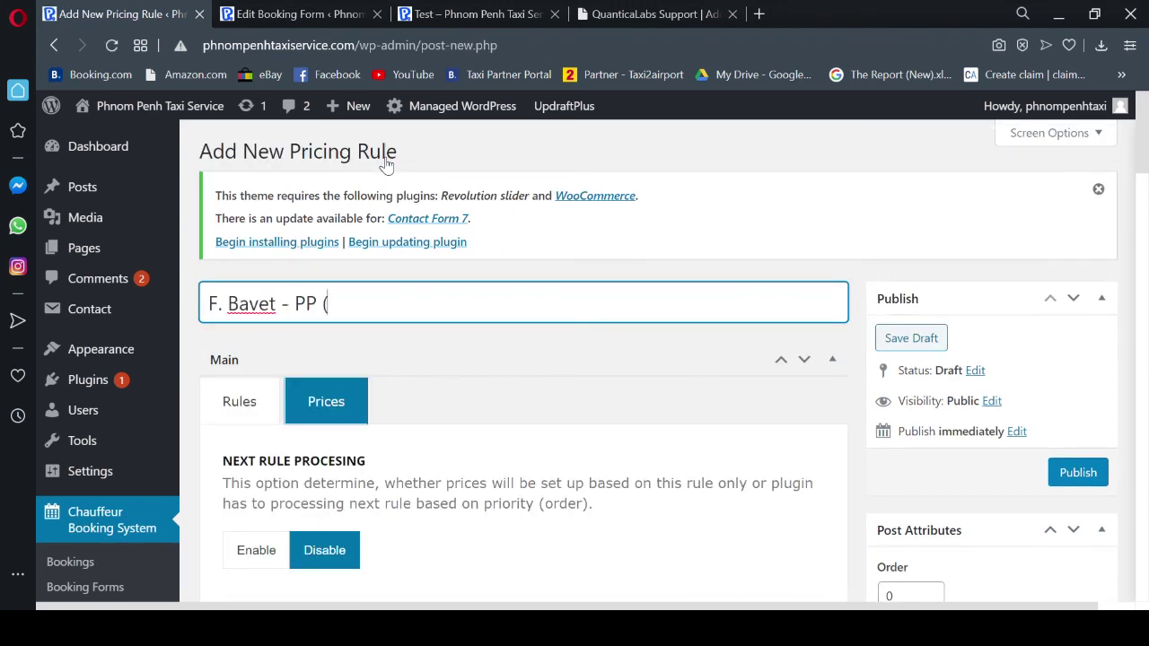
text(Minivan)
click(241, 397)
scroll(489, 400, down, 3)
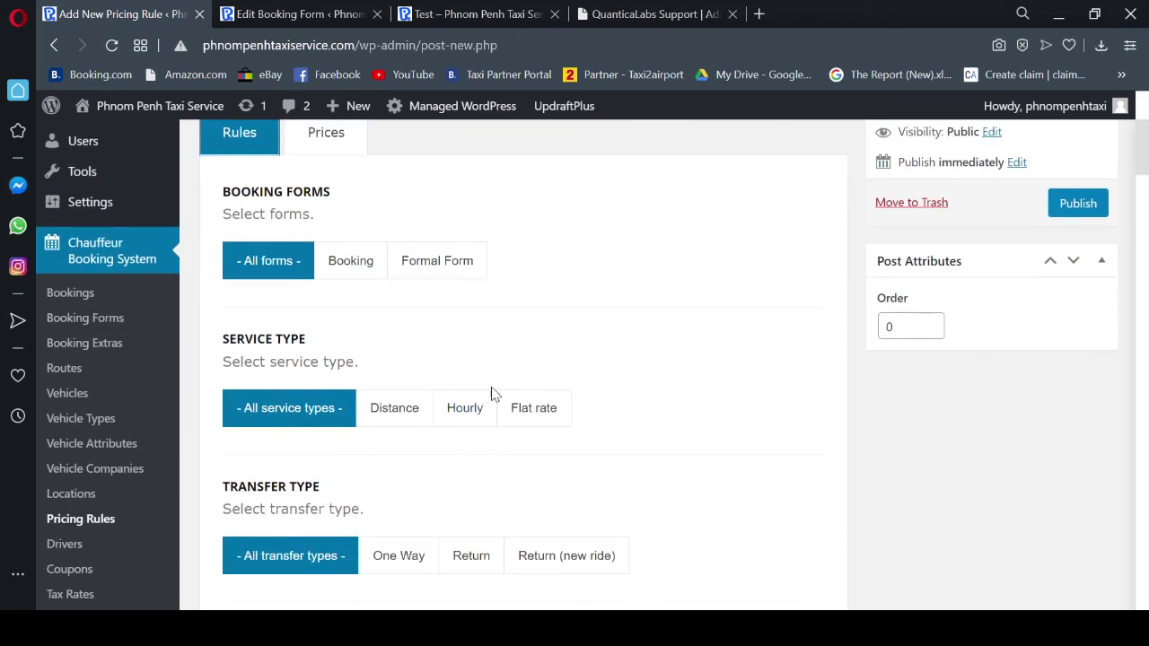
click(430, 272)
- Limit the "F. Bavet - PP (Minivan)" rule to the Minivan vehicle
scroll(592, 314, down, 3)
scroll(504, 339, down, 3)
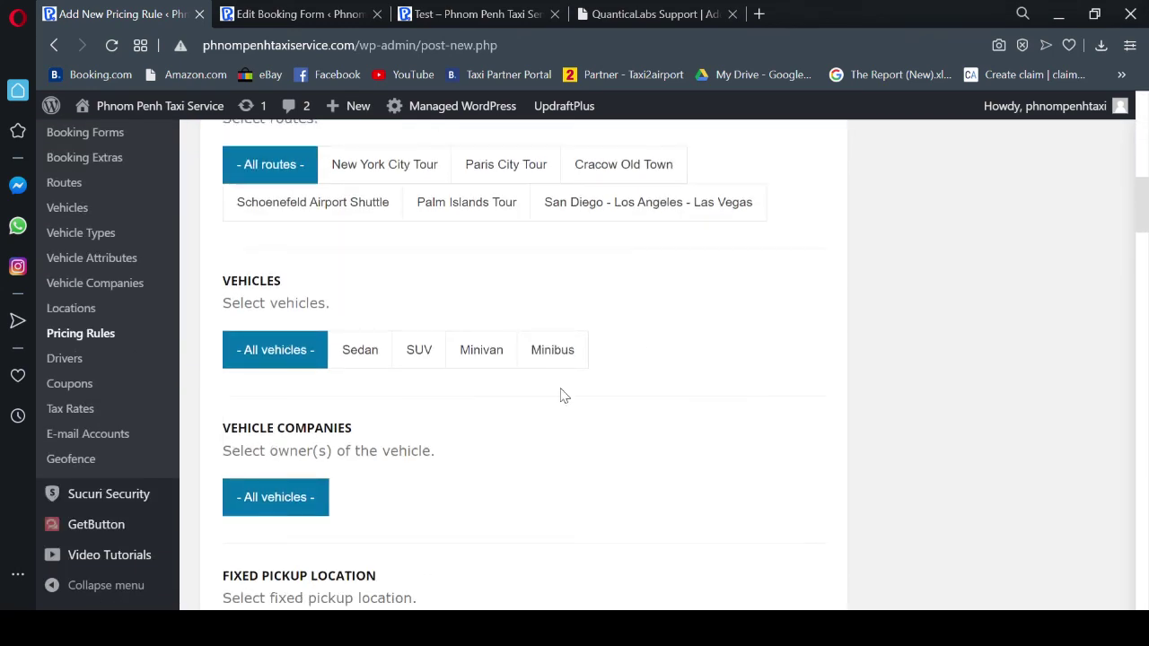
click(469, 349)
- Set the Minivan rule's pickup geofence to Bavet Border and its drop-off geofence to Phnom Penh City
scroll(659, 364, down, 3)
scroll(659, 364, down, 10)
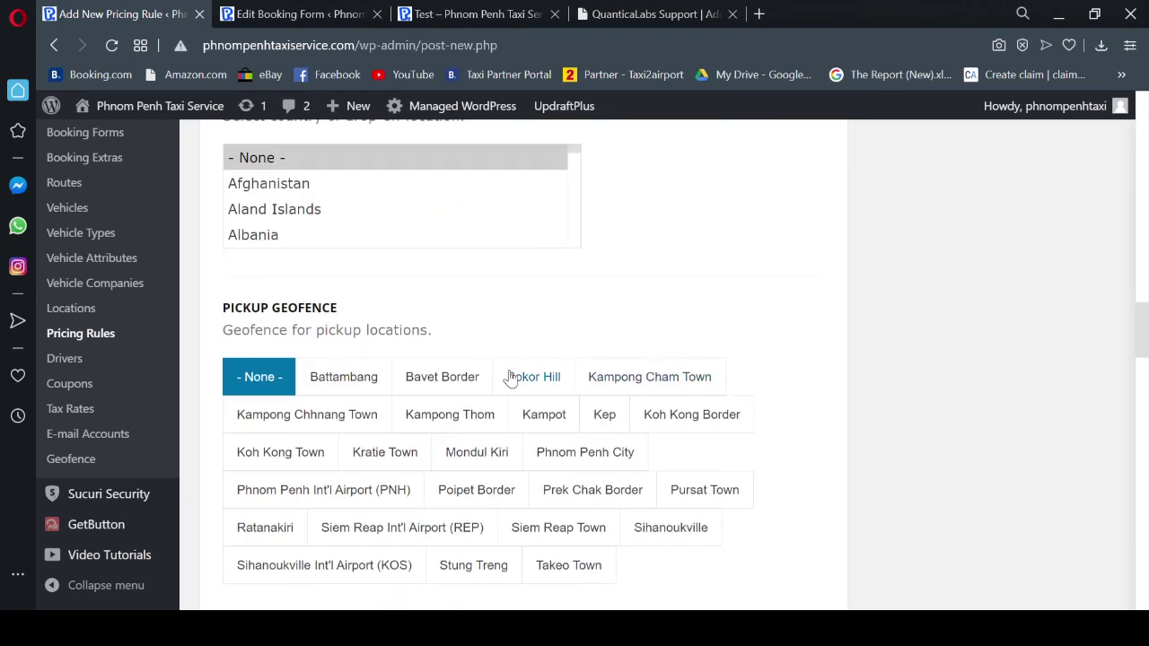
click(459, 385)
scroll(647, 377, down, 5)
click(585, 350)
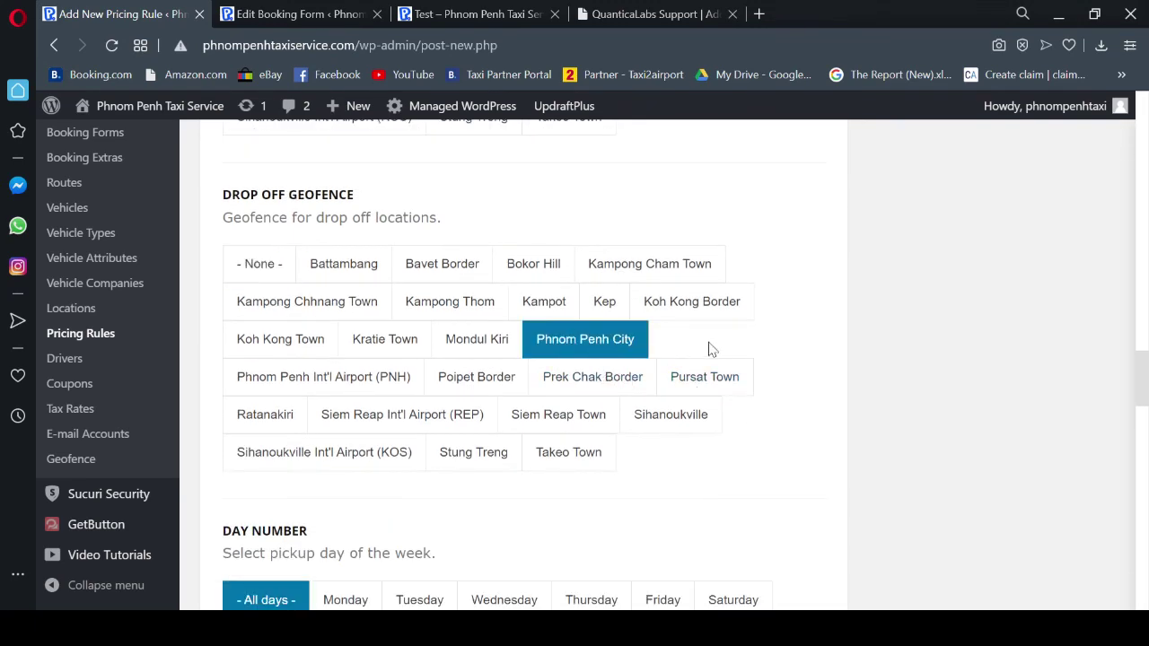
- Change the price type of the "F. Bavet - PP (Minivan)" rule to fixed pricing
scroll(714, 345, up, 20)
scroll(723, 343, up, 8)
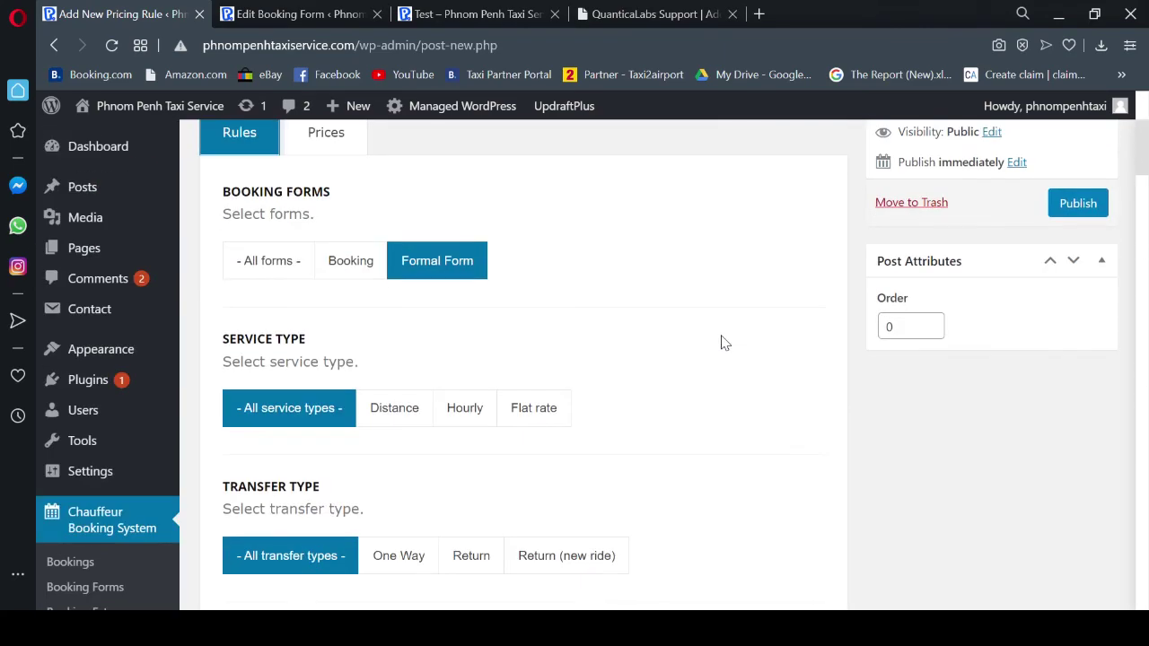
click(327, 402)
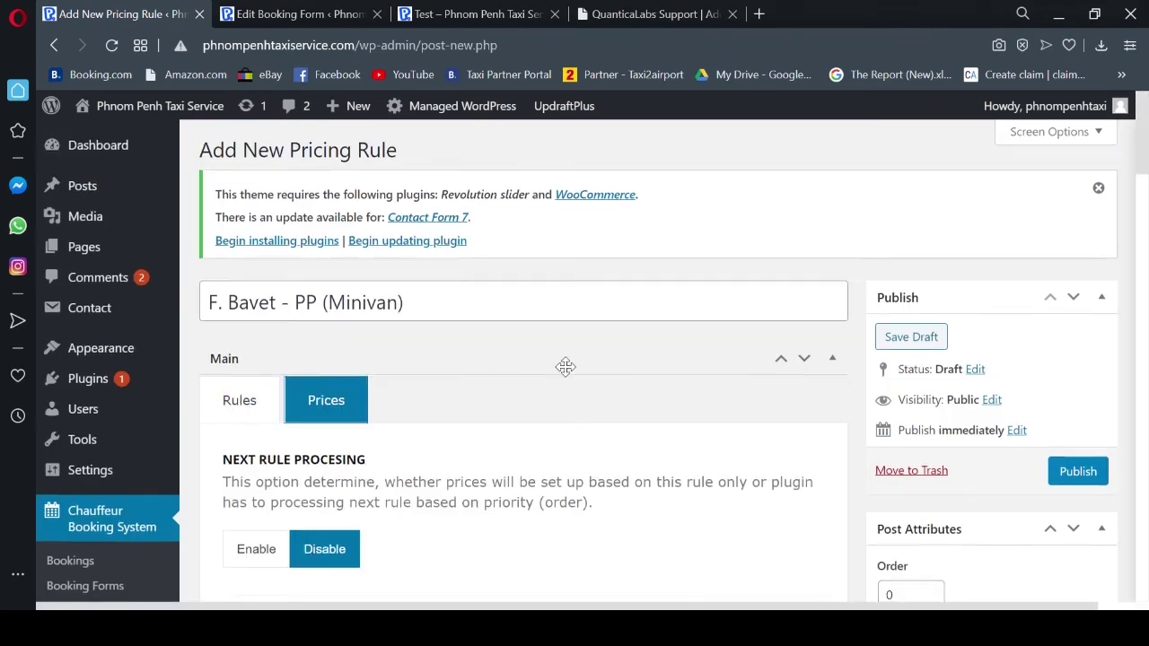
scroll(565, 367, down, 14)
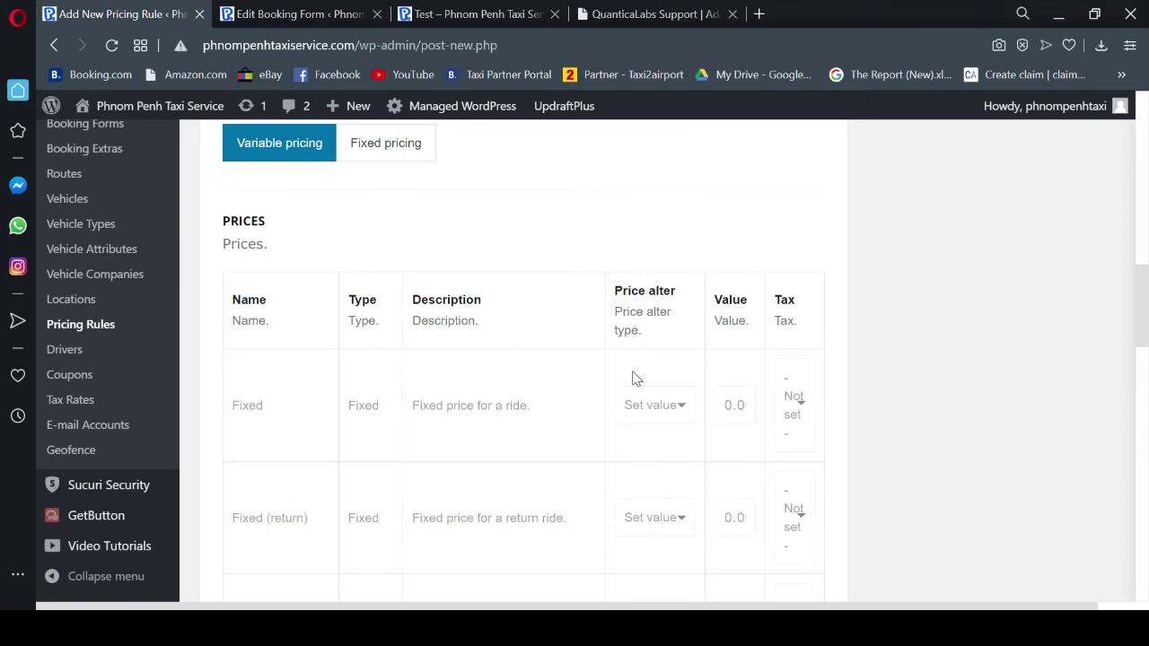
click(385, 149)
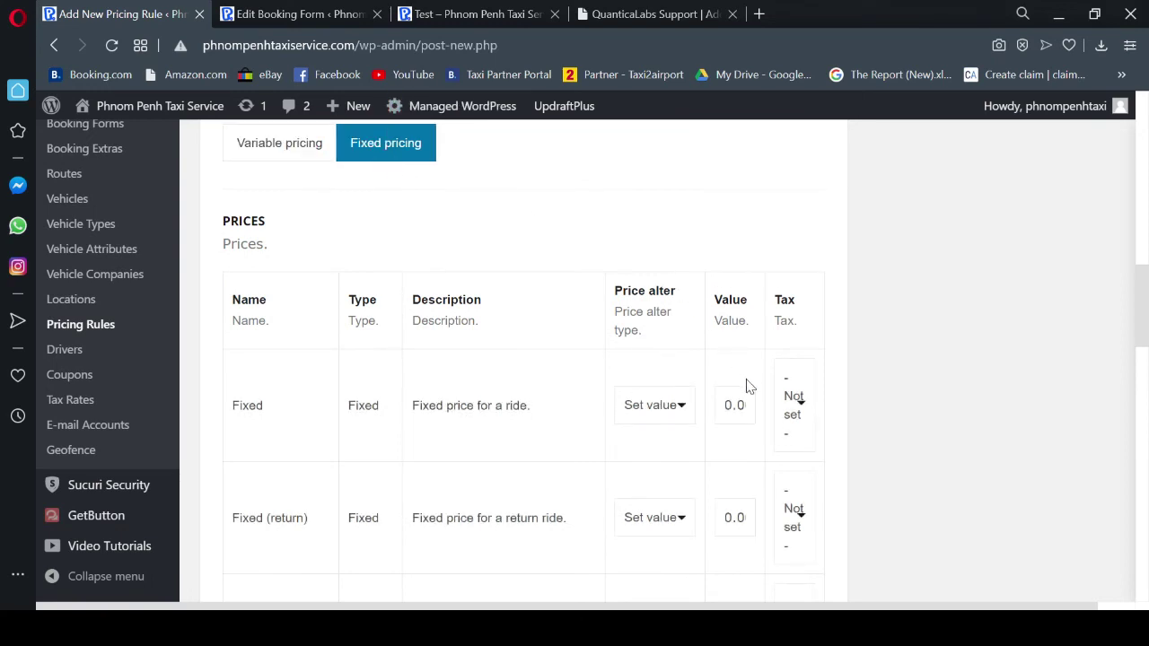
drag(721, 412, 755, 411)
text(95)
scroll(828, 486, down, 2)
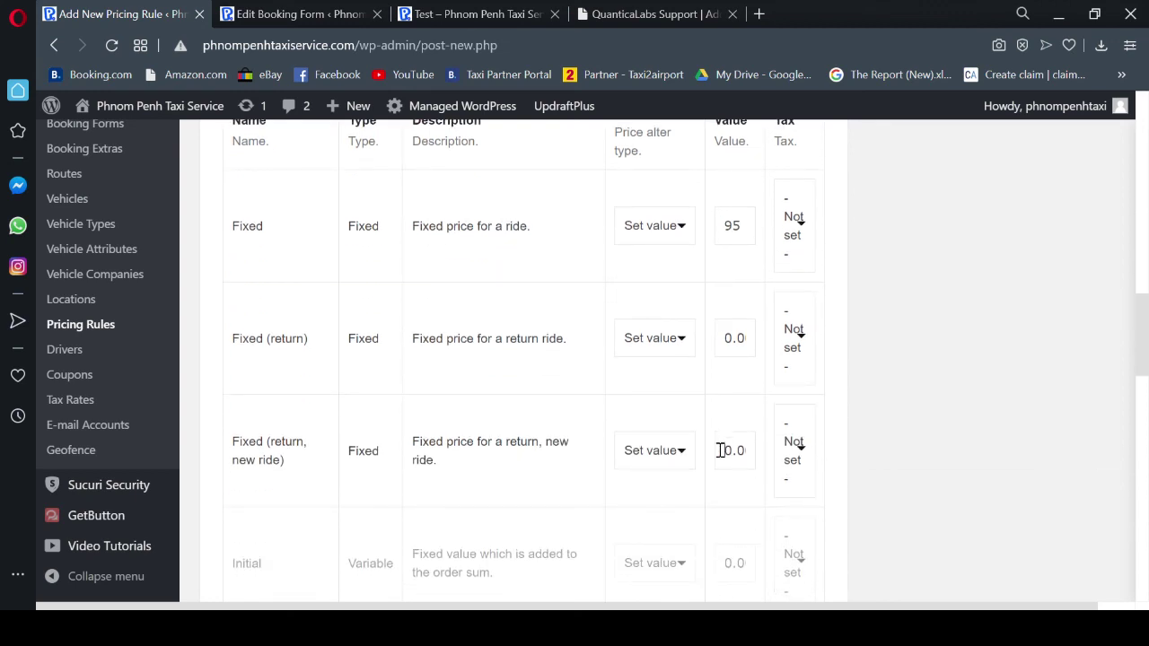
drag(721, 450, 772, 460)
text(95)
scroll(831, 413, up, 15)
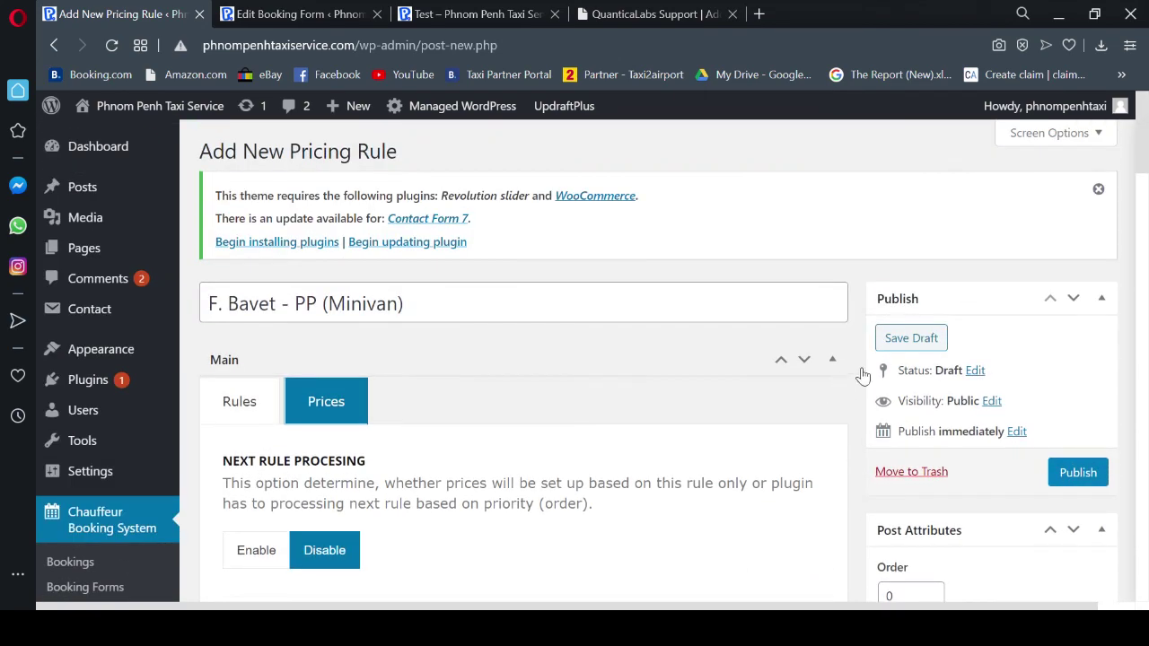
click(1076, 472)
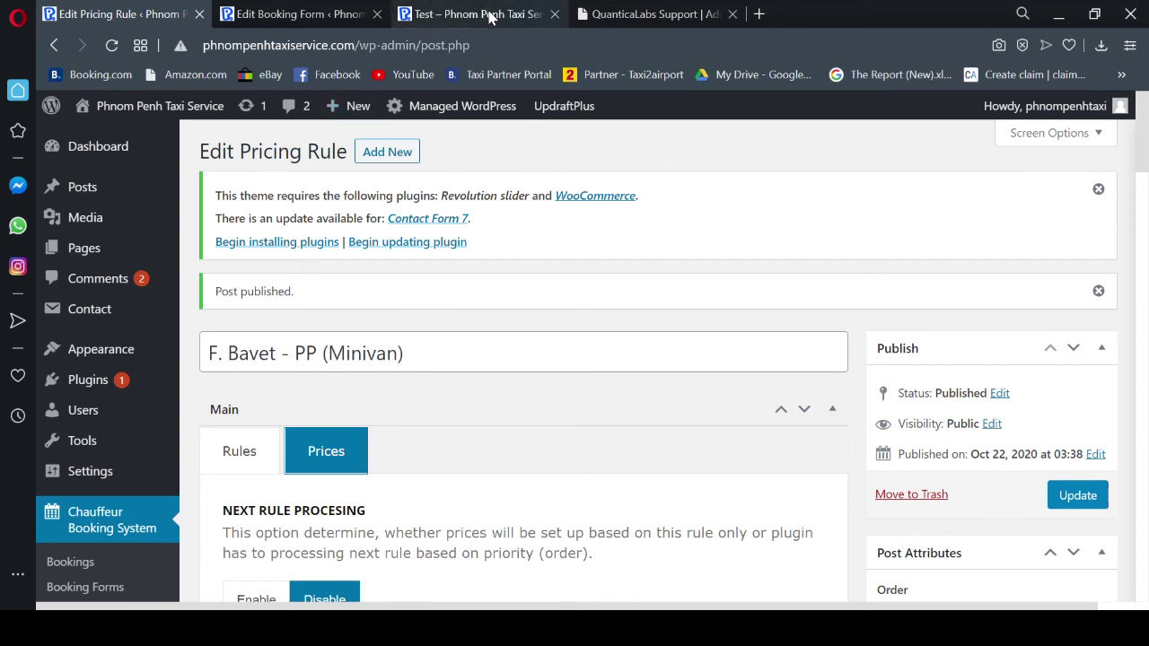
click(401, 154)
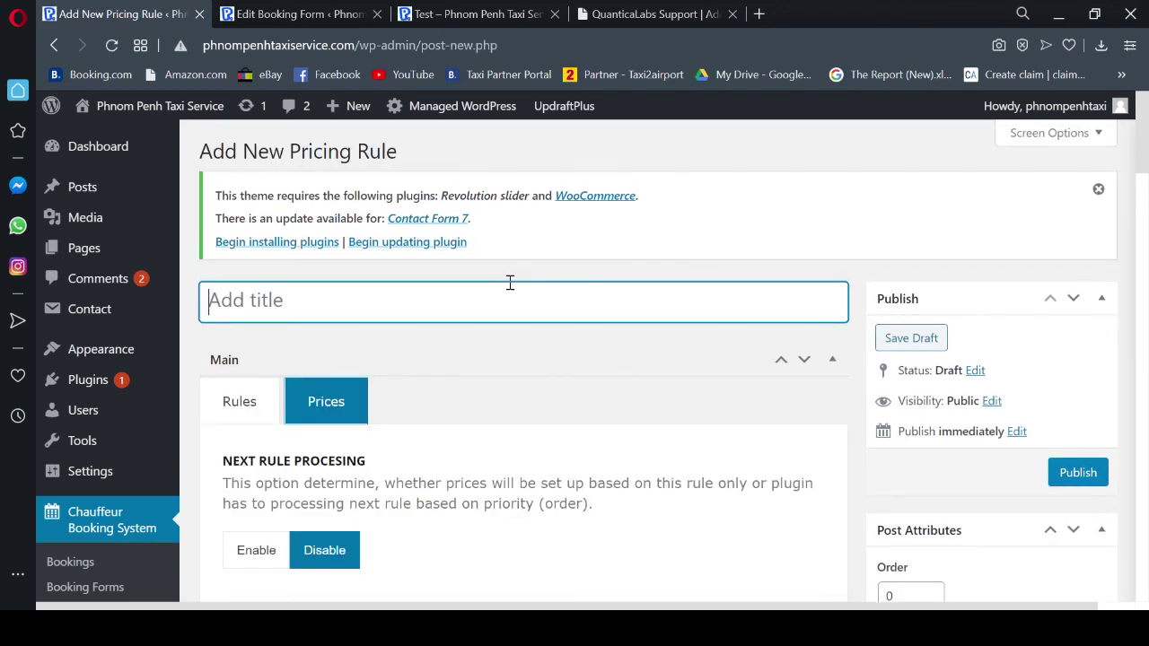
text(F. Bavet - PP (Minibus)
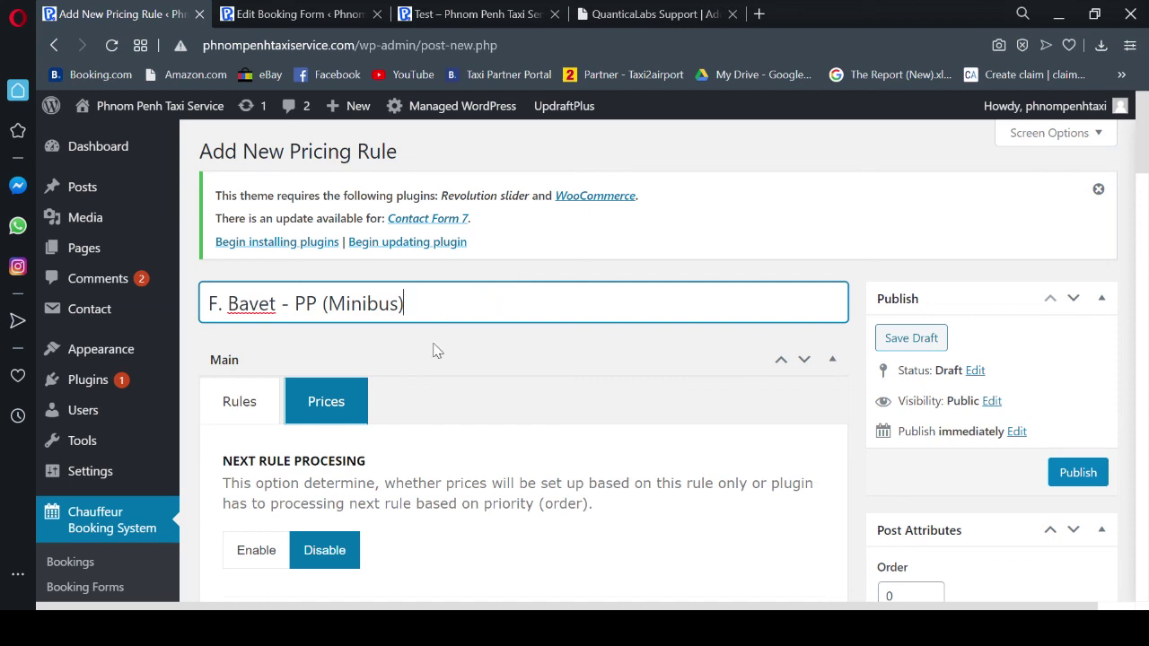
click(238, 404)
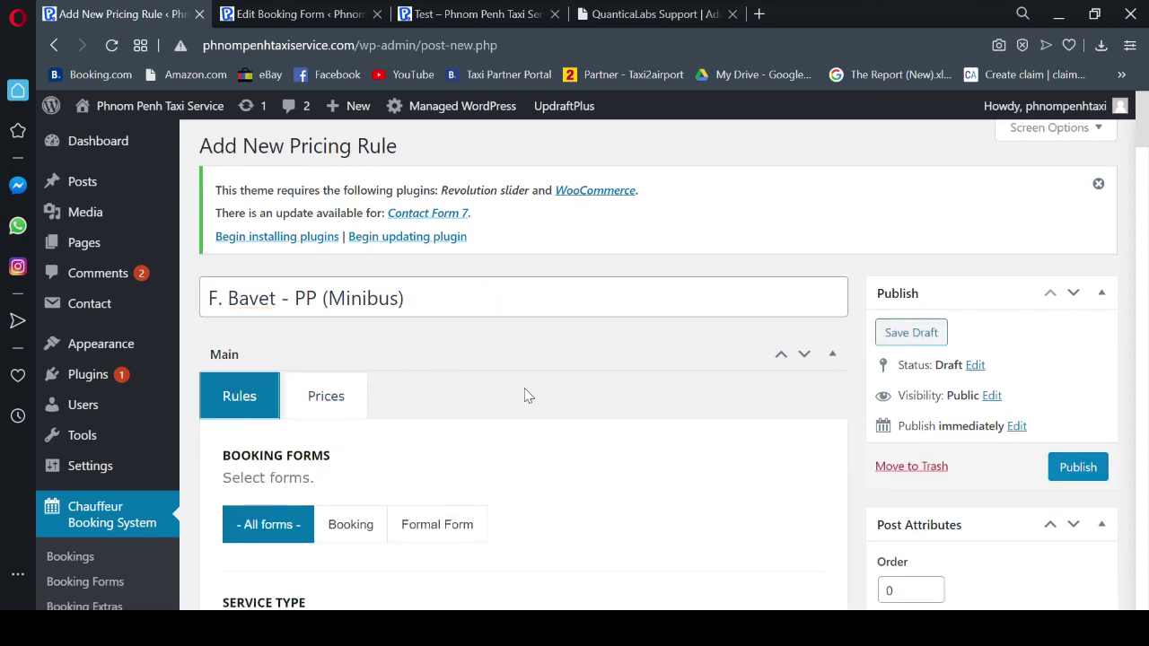
scroll(528, 396, down, 2)
click(462, 367)
- Limit the "F. Bavet - PP (Minibus)" rule to the Minibus vehicle
scroll(634, 366, down, 6)
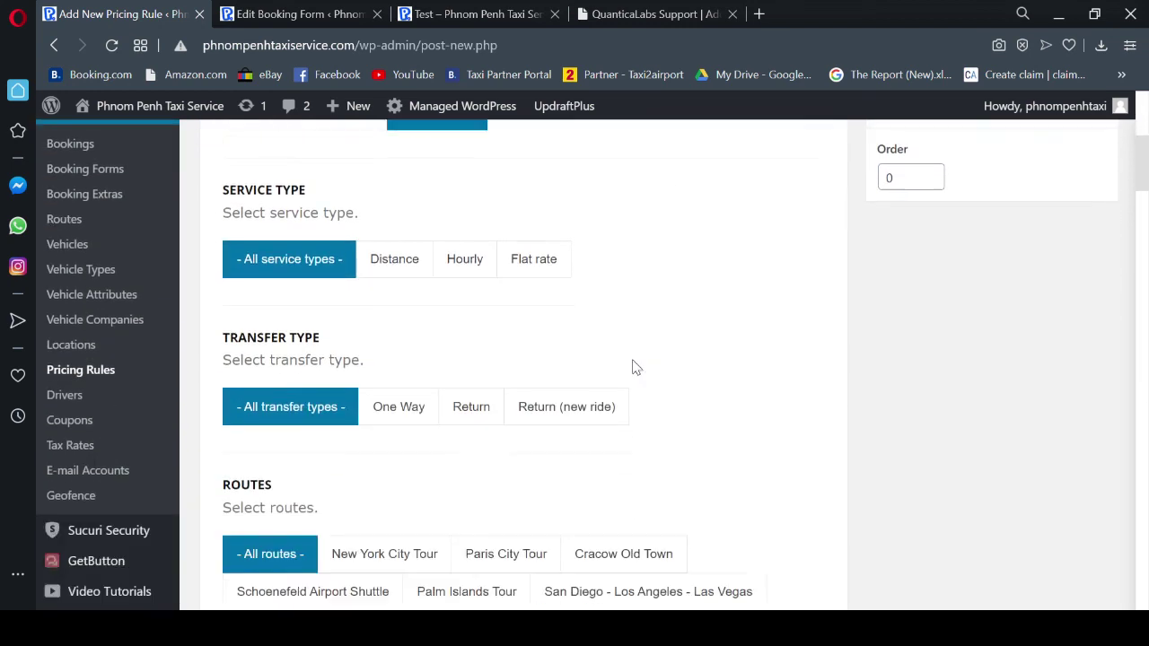
click(555, 444)
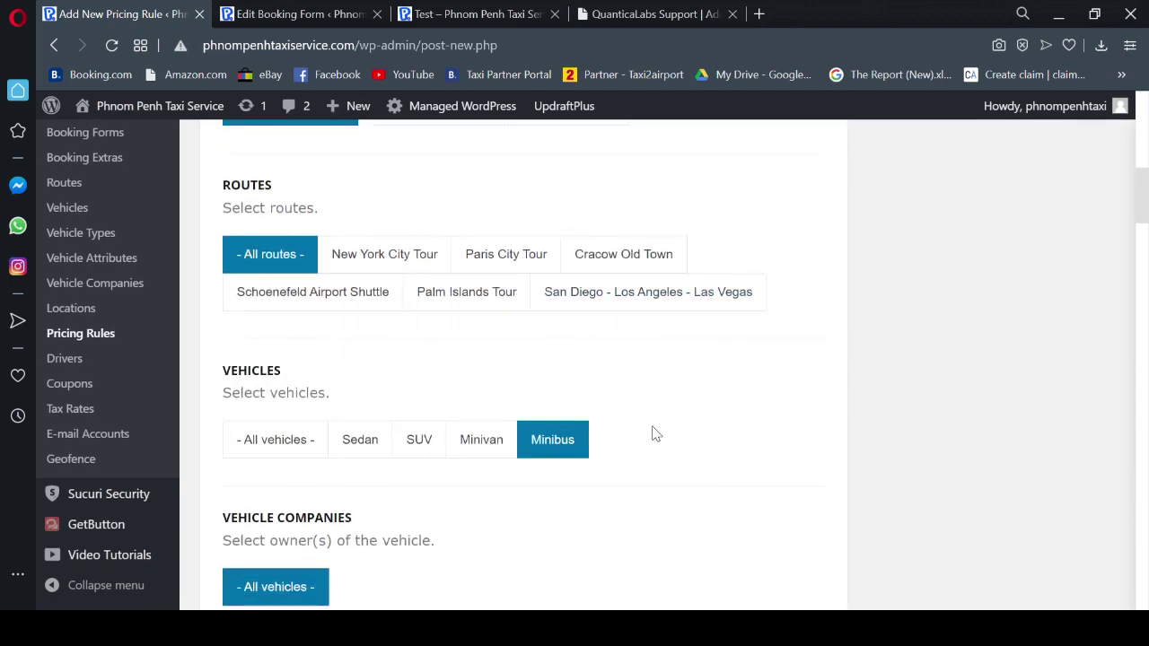
- Set the rule's pickup geofence to Bavet Border and its drop-off geofence to Phnom Penh City
scroll(659, 431, down, 7)
scroll(659, 431, down, 7)
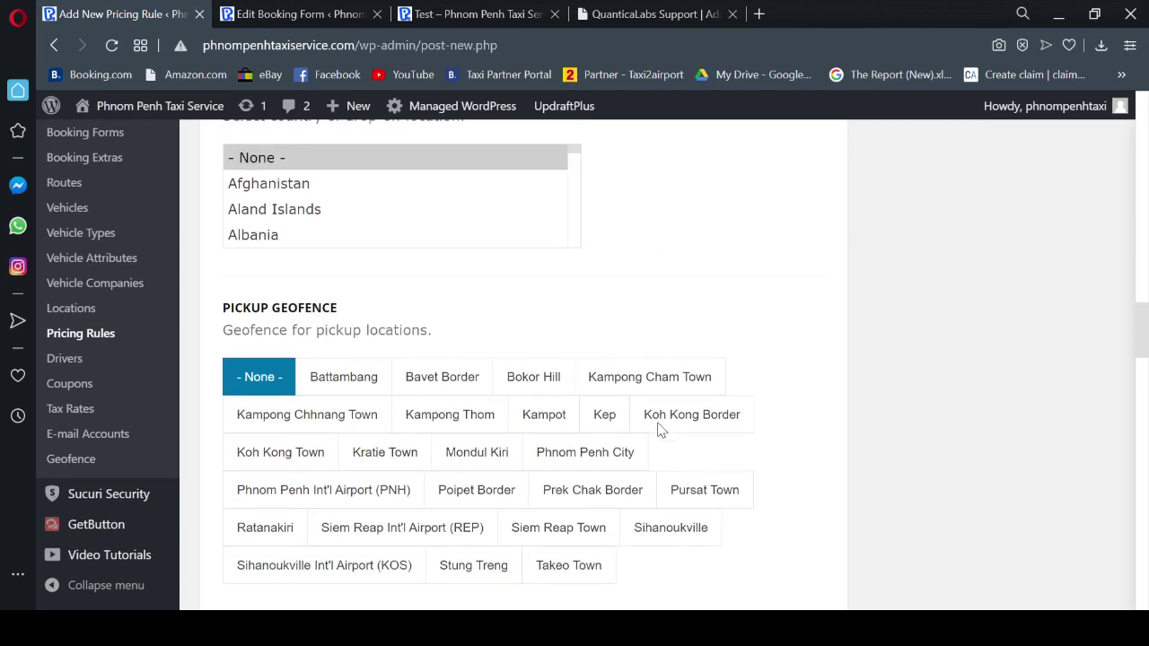
click(456, 384)
scroll(700, 411, down, 4)
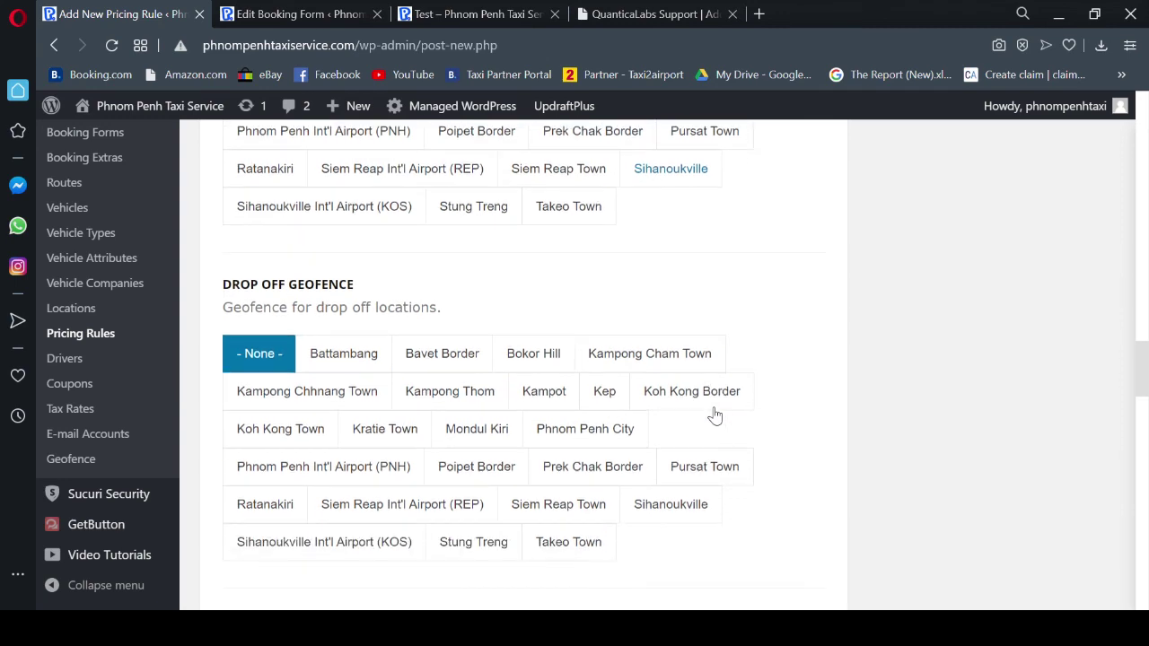
click(602, 433)
- Switch the "F. Bavet - PP (Minibus)" rule's price type to fixed pricing
scroll(741, 408, up, 15)
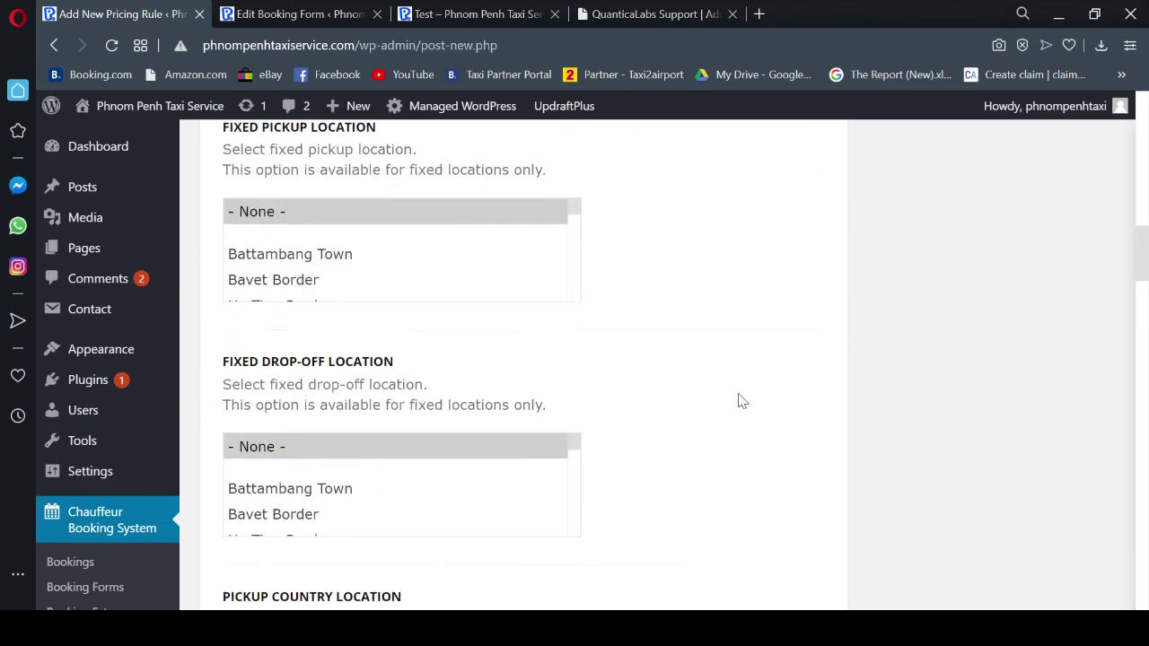
scroll(733, 392, up, 2)
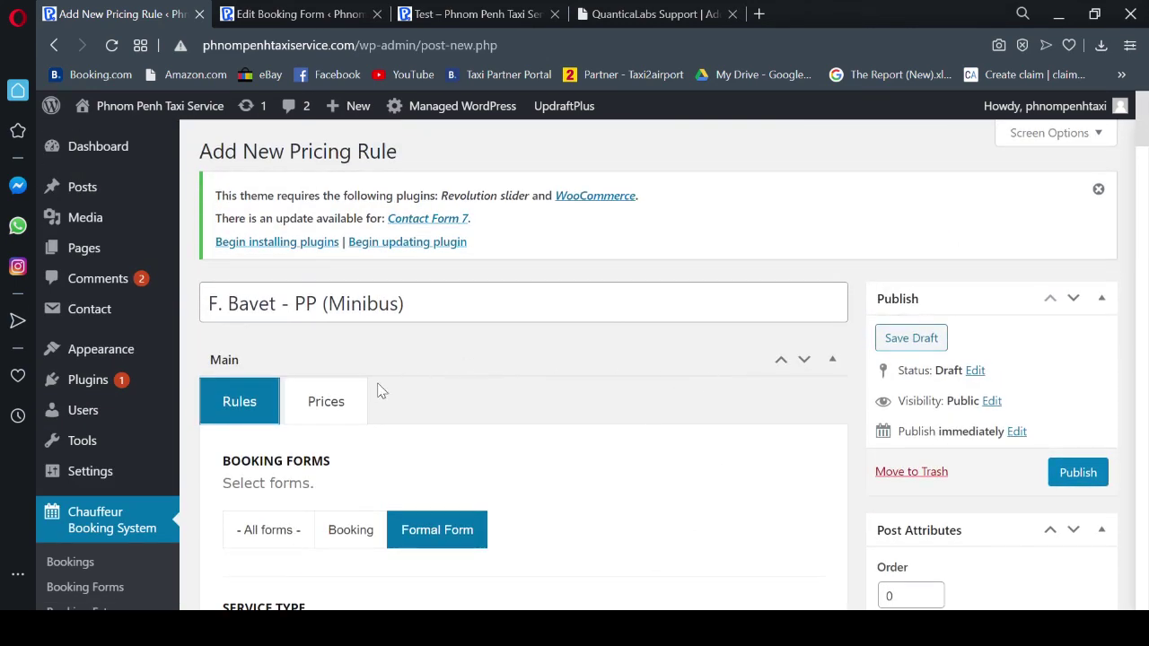
click(340, 401)
scroll(557, 389, down, 12)
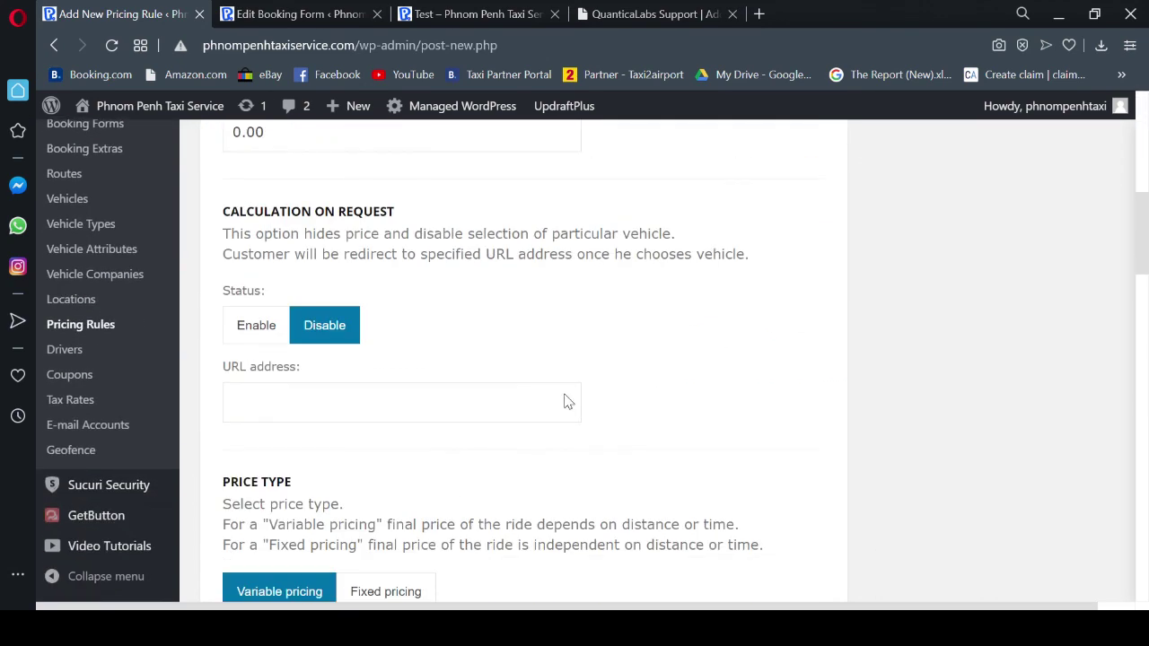
click(385, 329)
- Set the fixed prices for a ride and for a return, new ride to 100, and publish the "F. Bavet - PP (Minibus)" rule
scroll(708, 368, down, 2)
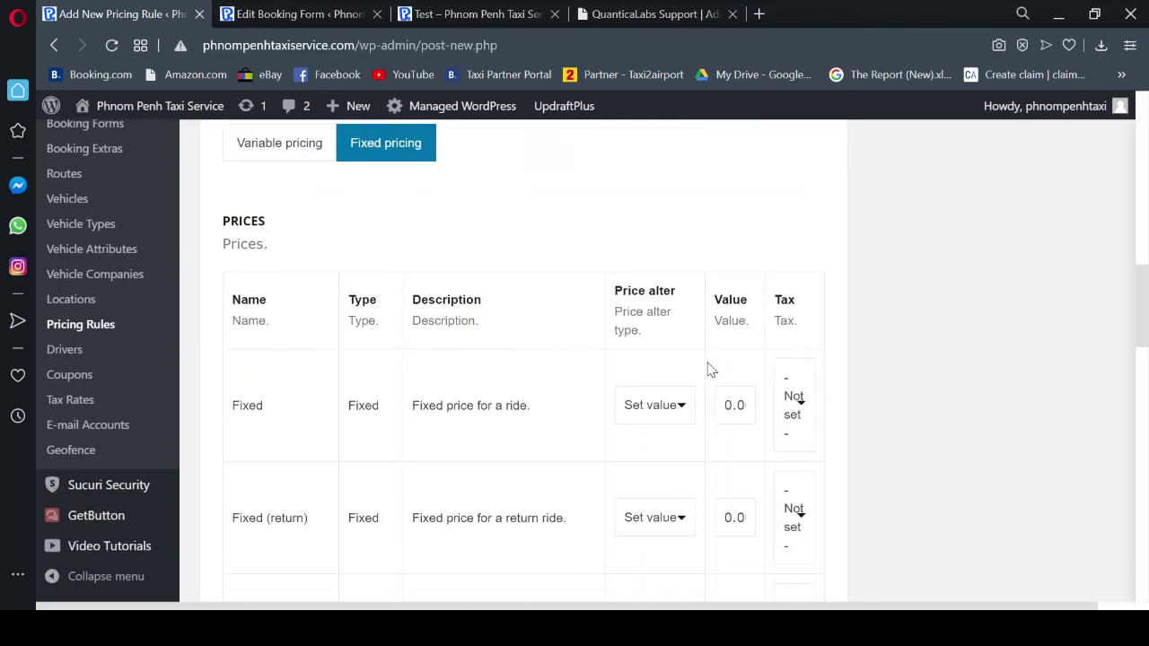
text(1)
scroll(821, 544, down, 2)
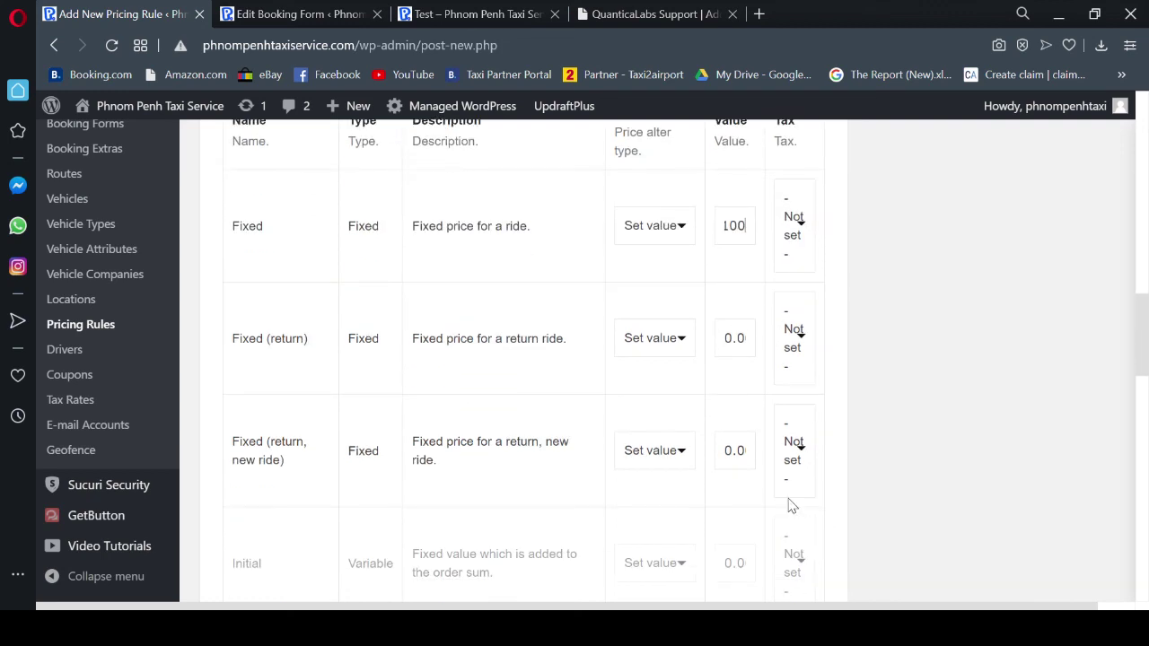
double_click(725, 451)
text(100)
scroll(829, 436, up, 6)
scroll(824, 416, up, 6)
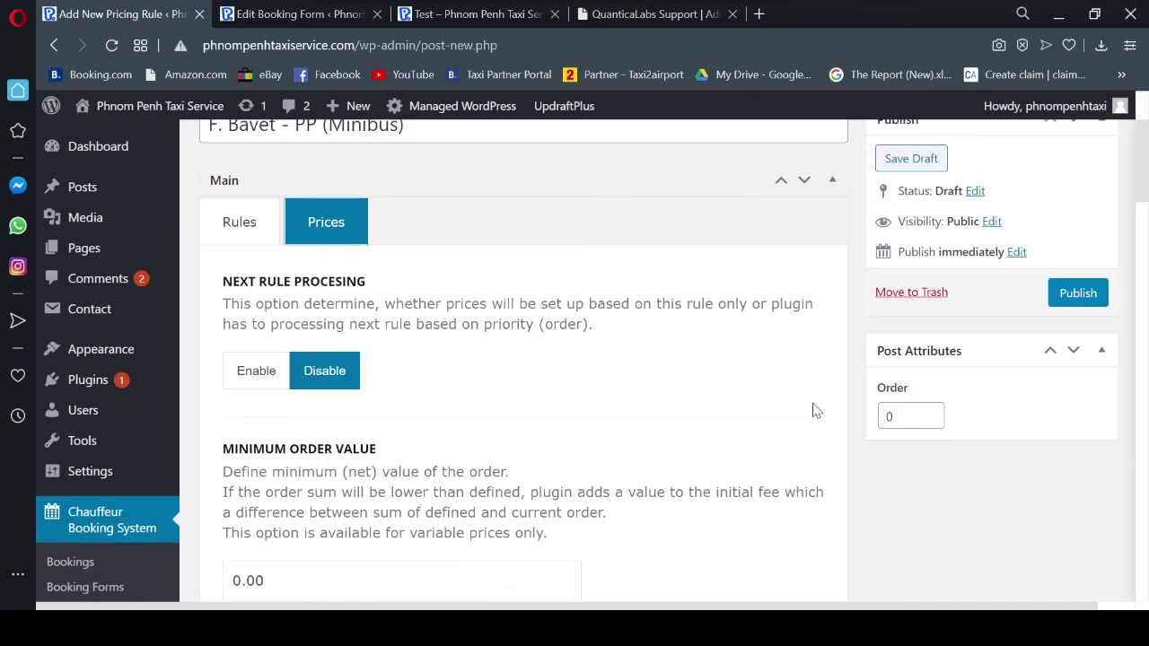
scroll(750, 411, up, 2)
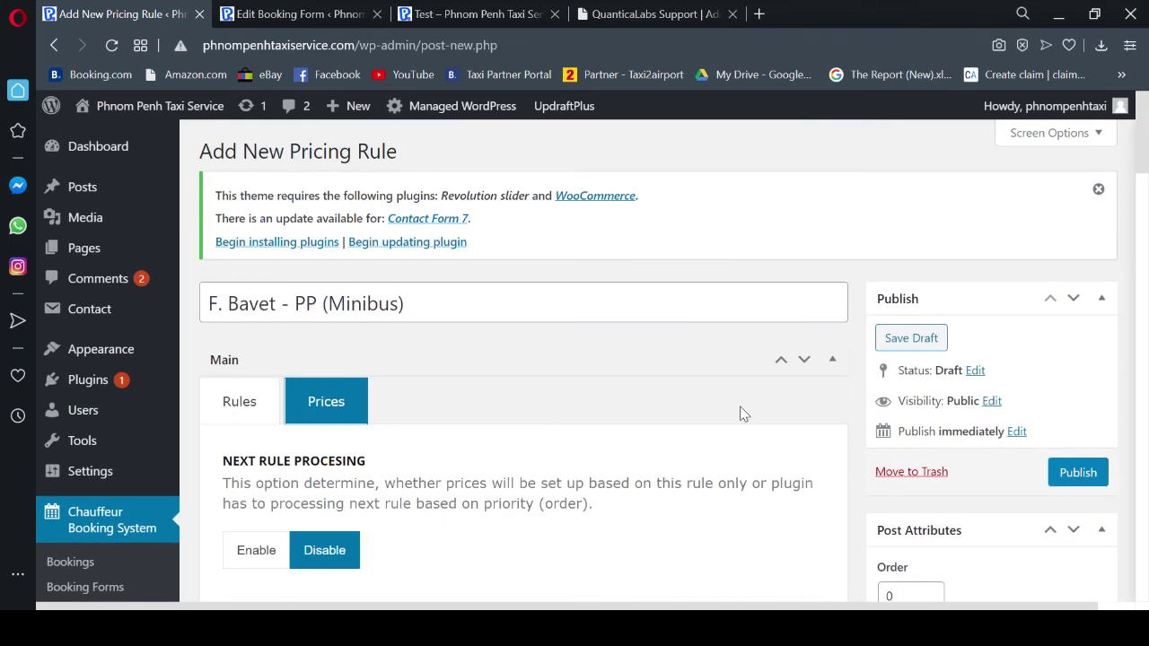
click(1068, 473)
- On the Test page, return to the ride details and reload the vehicle choice for the one-way Bavet Border Post to Phnom Penh ride
click(458, 15)
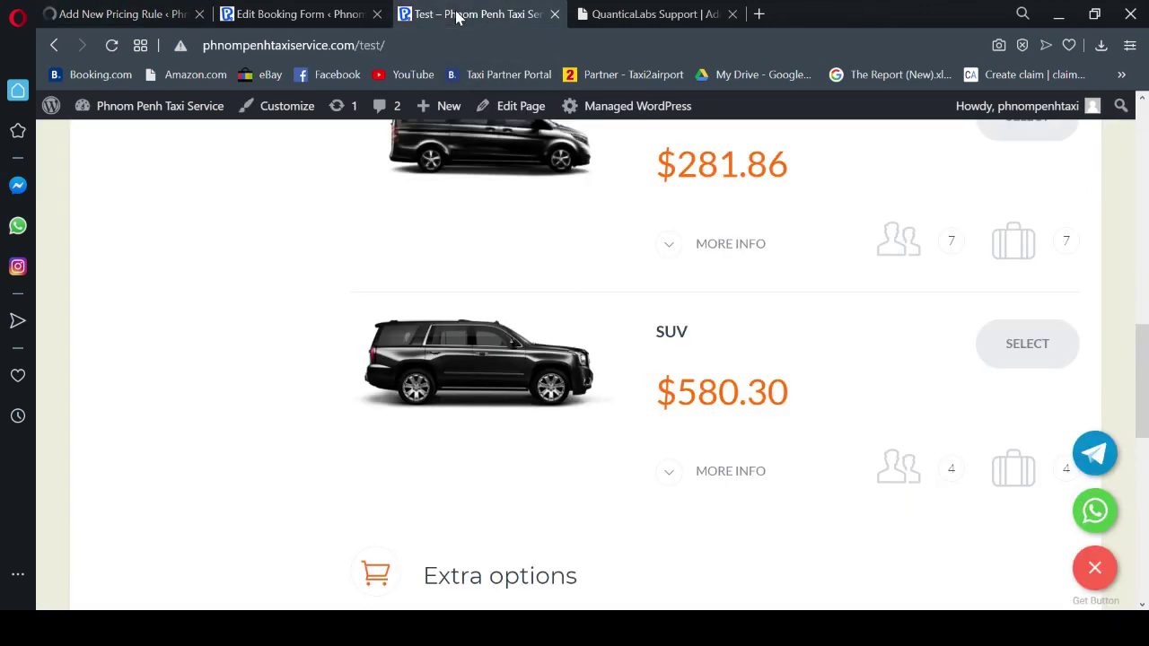
scroll(726, 345, up, 8)
scroll(713, 368, down, 5)
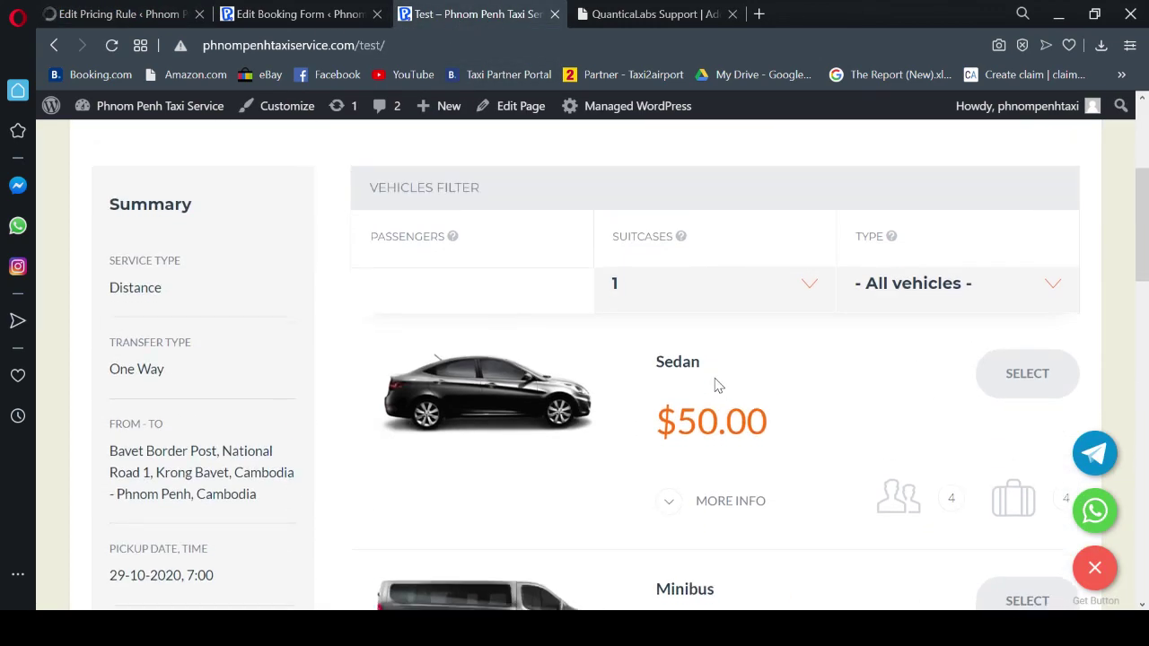
scroll(495, 451, down, 8)
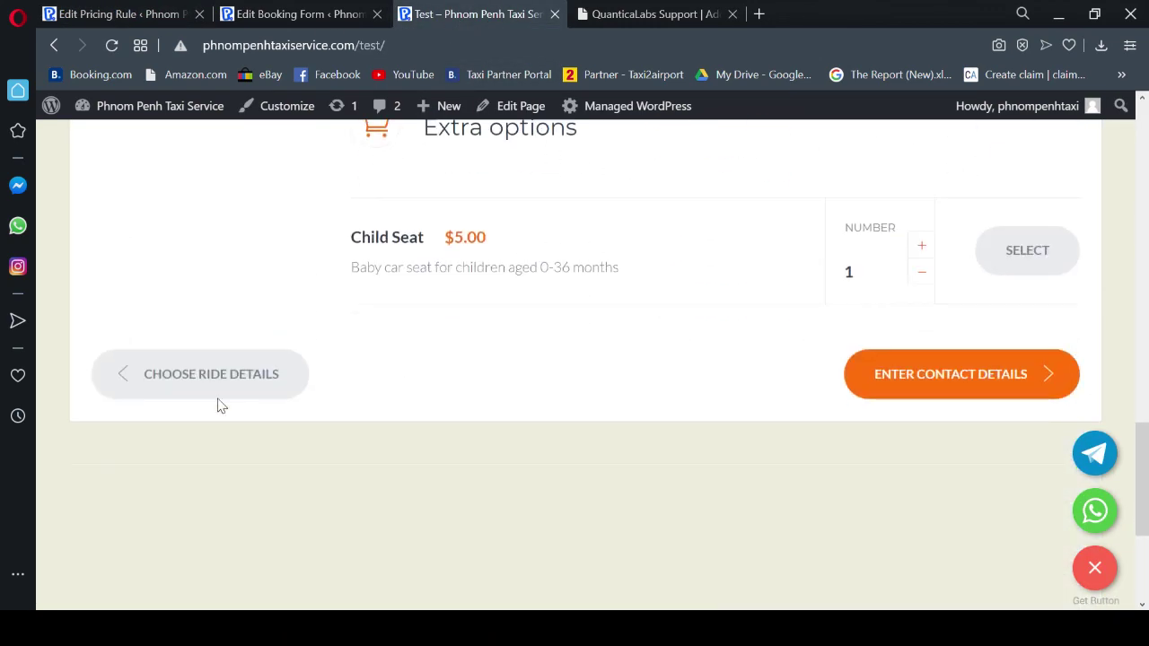
click(211, 377)
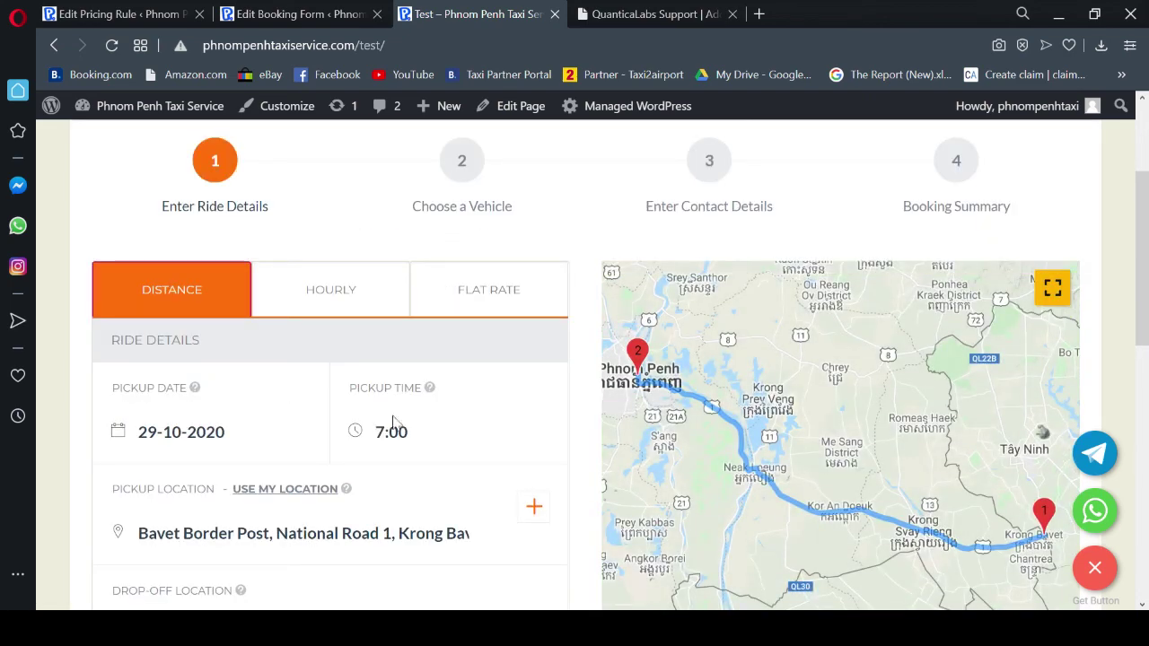
scroll(495, 427, down, 1)
scroll(494, 434, down, 4)
scroll(520, 444, up, 3)
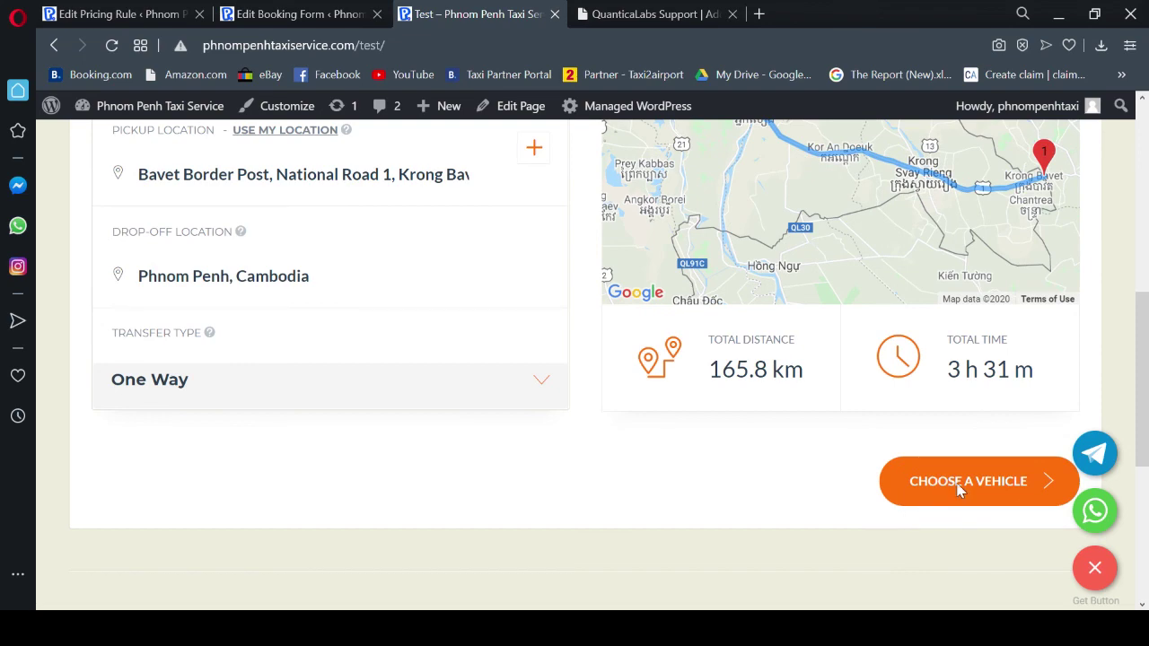
click(1019, 477)
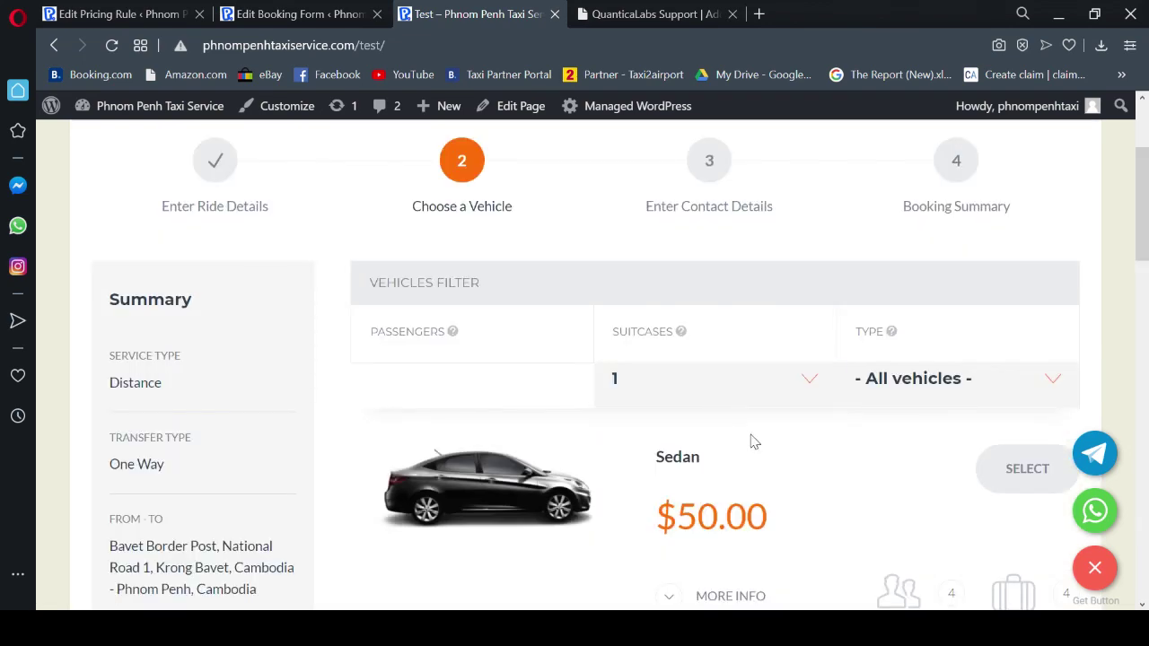
- Check the prices of all four vehicles for the Bavet to Phnom Penh ride
scroll(763, 445, down, 2)
scroll(732, 364, down, 3)
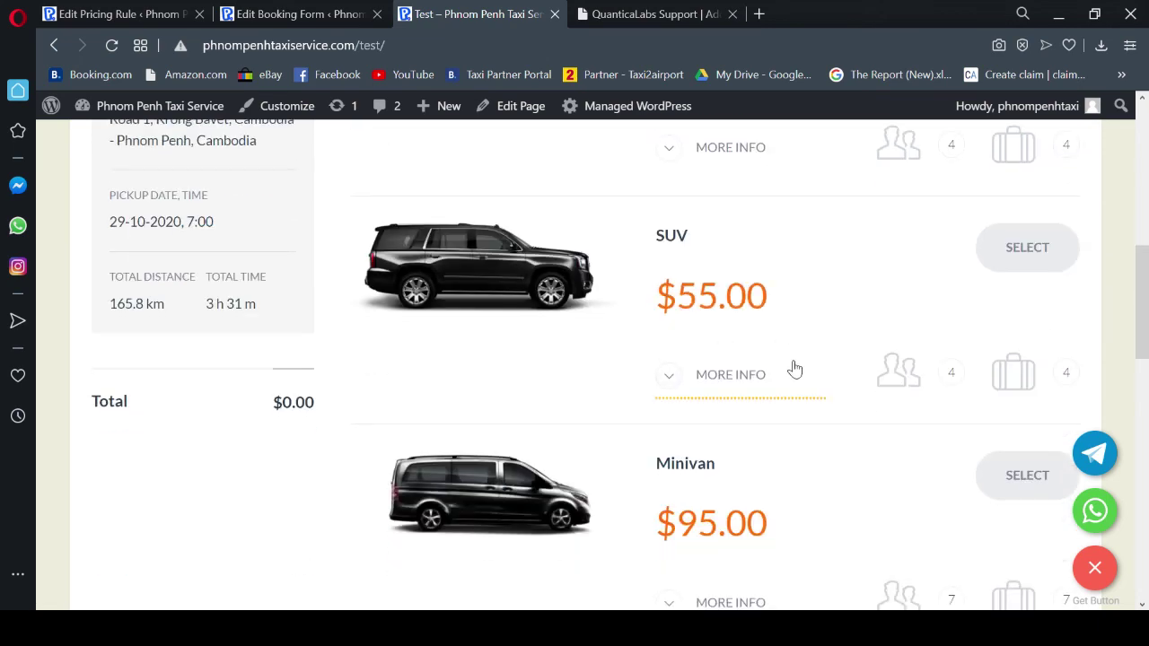
scroll(728, 359, down, 2)
scroll(719, 359, down, 3)
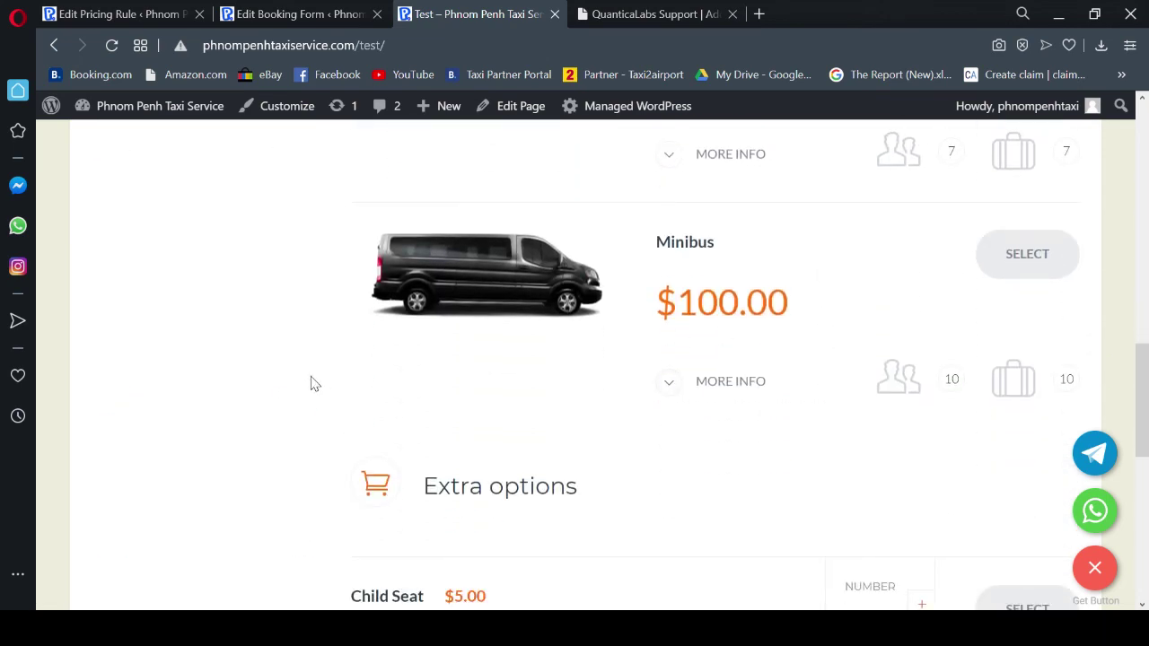
scroll(310, 384, up, 5)
scroll(314, 388, up, 5)
scroll(320, 393, up, 2)
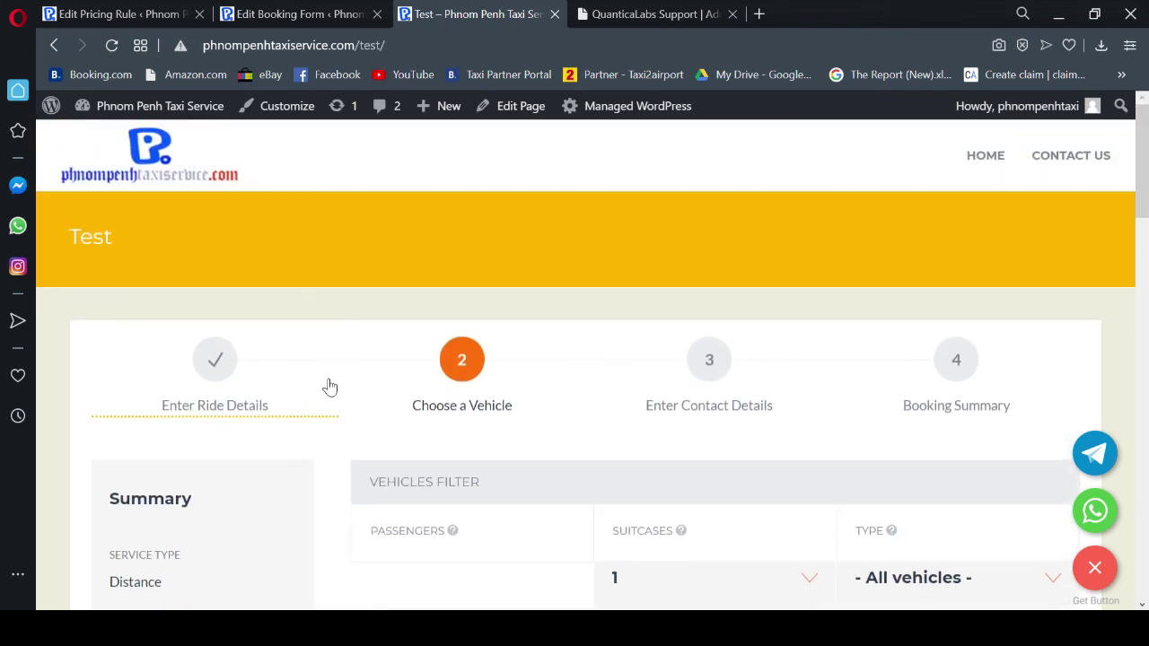